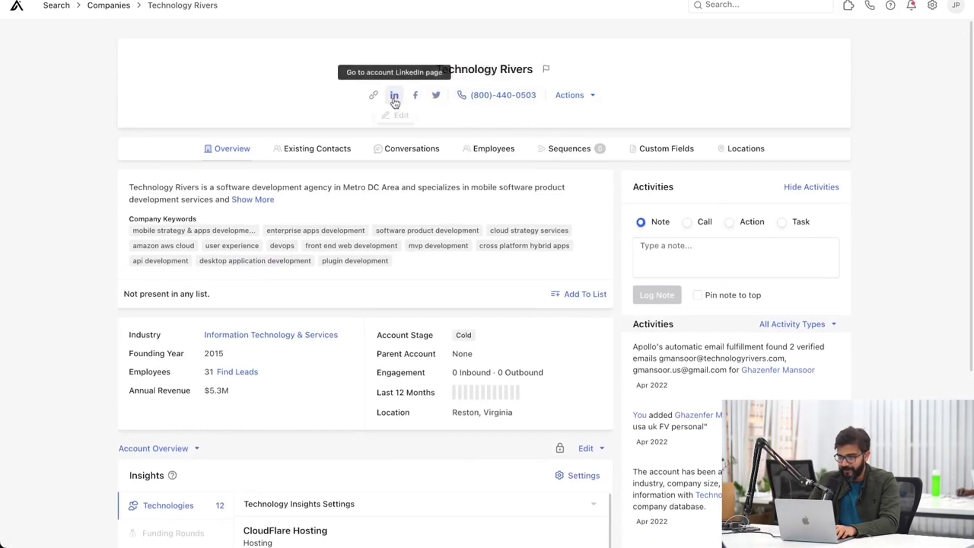
Enter 31 as the Technology Rivers employee count in J2 of Raw Leads.
{"action": "left_click", "coordinate": [394, 95]}
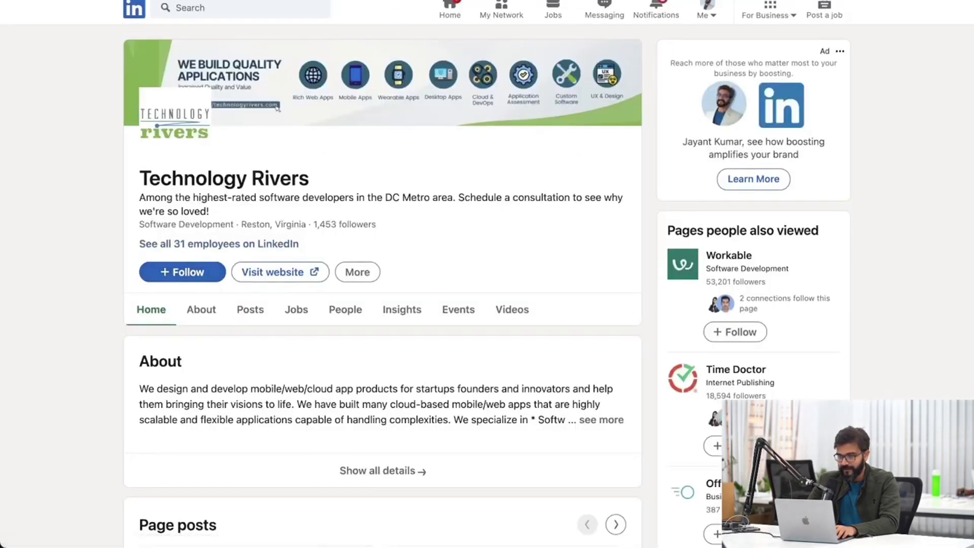
{"action": "key", "text": "ctrl+Tab"}
{"action": "left_click", "coordinate": [648, 125]}
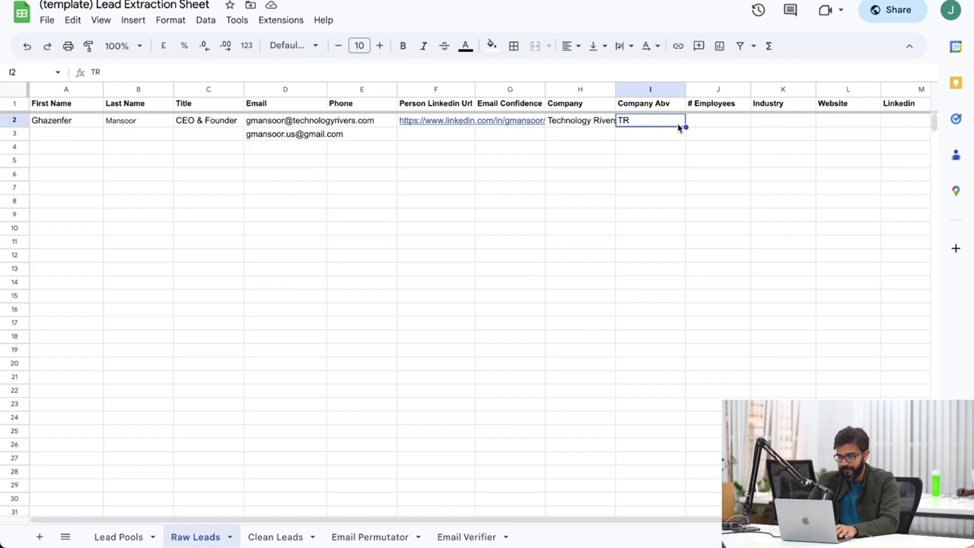
{"action": "left_click", "coordinate": [709, 122]}
{"action": "type", "text": "31"}
{"action": "left_click", "coordinate": [796, 169]}
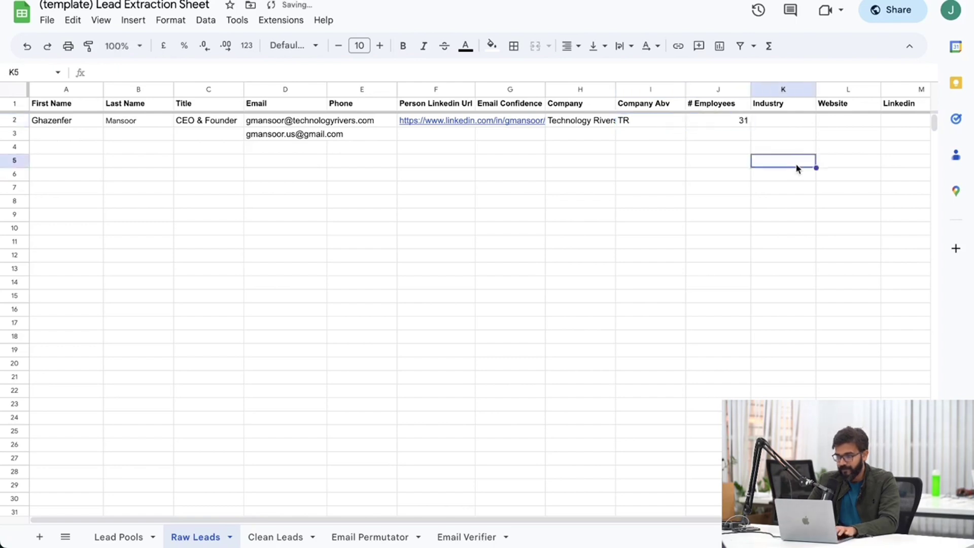
Put the Software Development industry from LinkedIn into K2, fixing the truncated text.
{"action": "left_click", "coordinate": [782, 124]}
{"action": "key", "text": "ctrl+shift+Tab"}
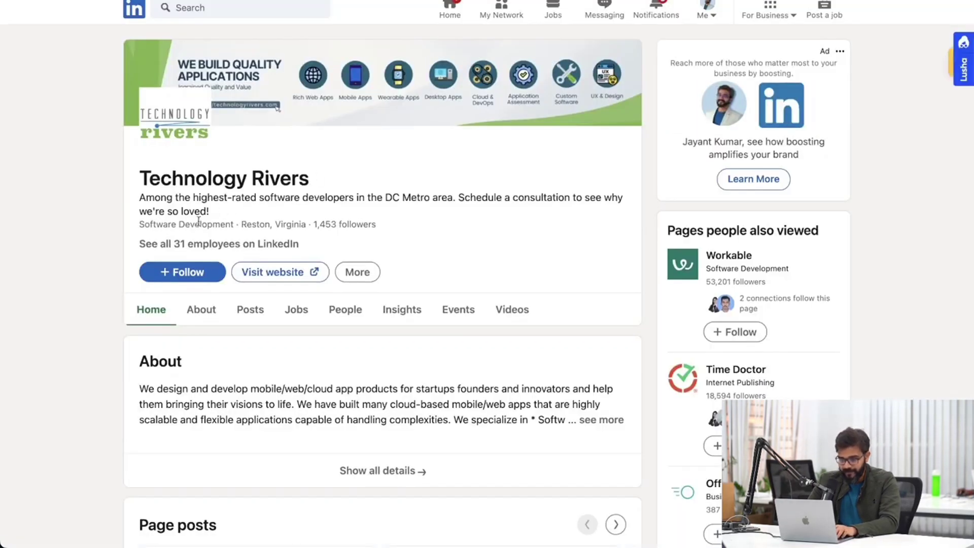
{"action": "left_click_drag", "start_coordinate": [136, 225], "coordinate": [231, 222]}
{"action": "key", "text": "ctrl+c"}
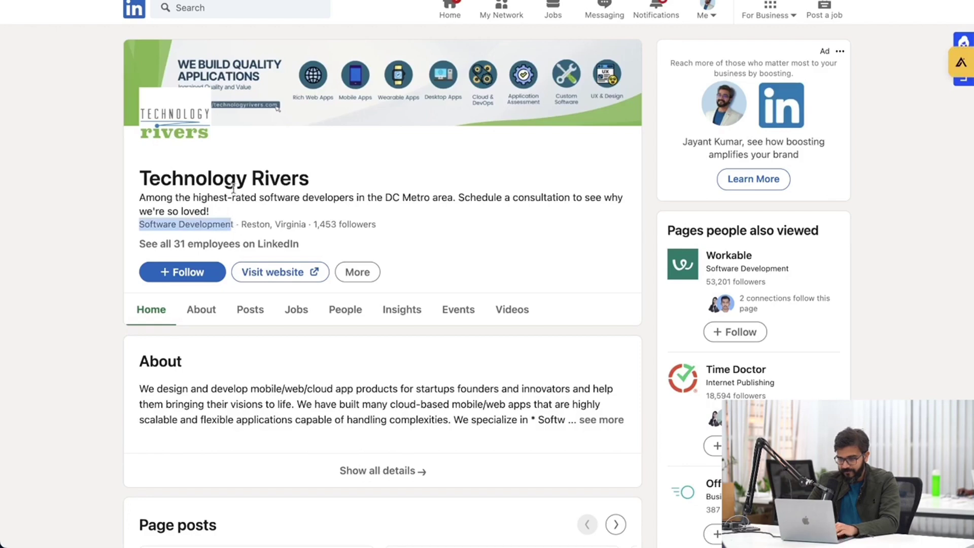
{"action": "key", "text": "ctrl+Tab"}
{"action": "key", "text": "ctrl+v"}
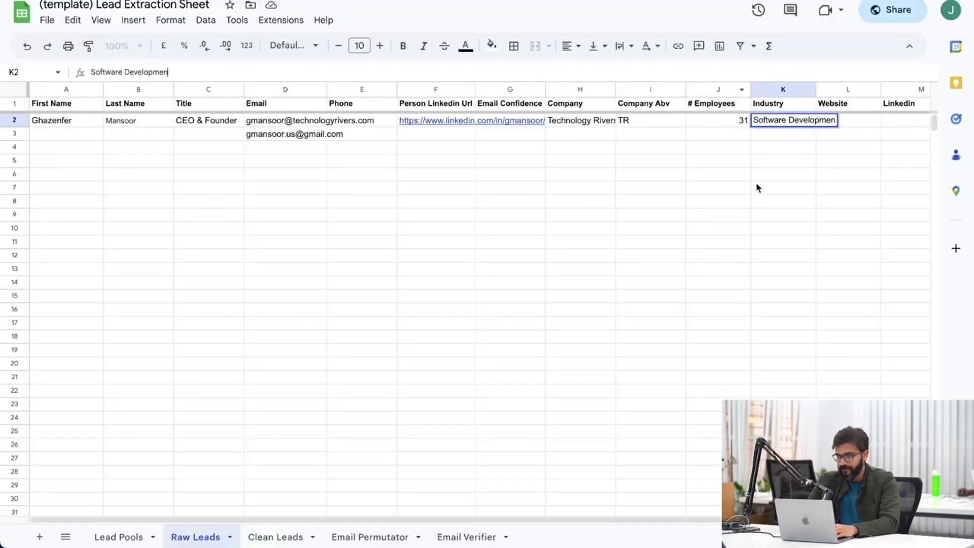
{"action": "left_click", "coordinate": [771, 231]}
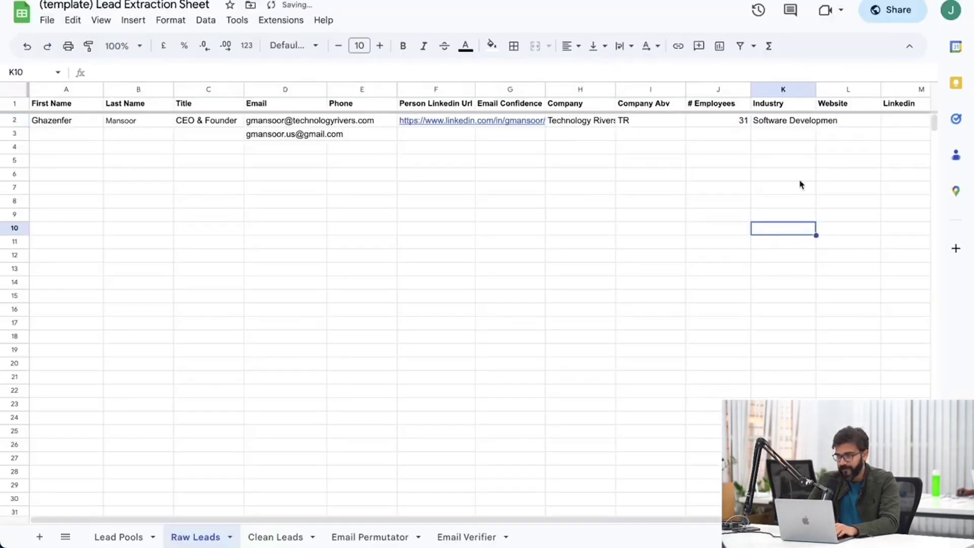
{"action": "left_click", "coordinate": [773, 125]}
{"action": "left_click", "coordinate": [267, 72]}
{"action": "type", "text": "t"}
{"action": "left_click", "coordinate": [578, 227]}
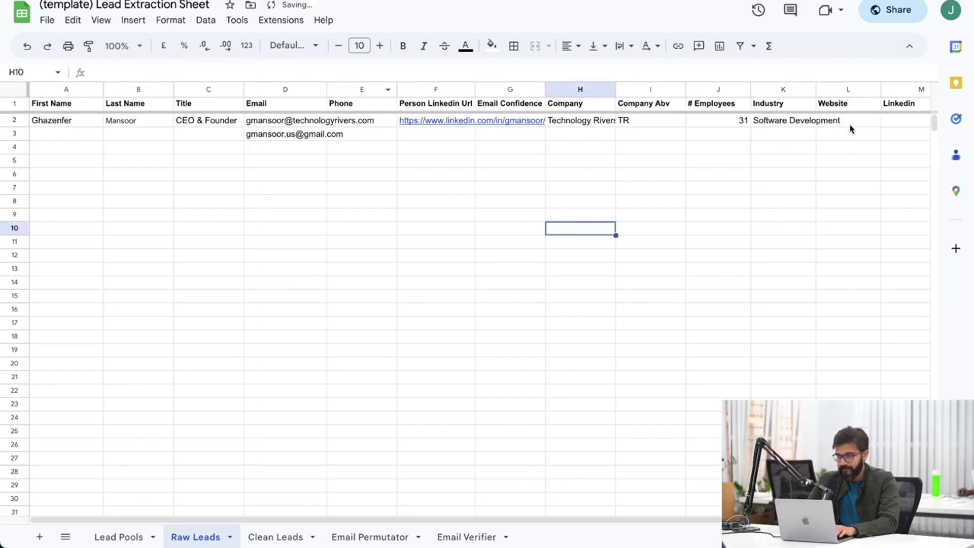
Copy technologyrivers.com from the company site into the Website cell L2.
{"action": "left_click", "coordinate": [848, 124]}
{"action": "left_click", "coordinate": [324, 0]}
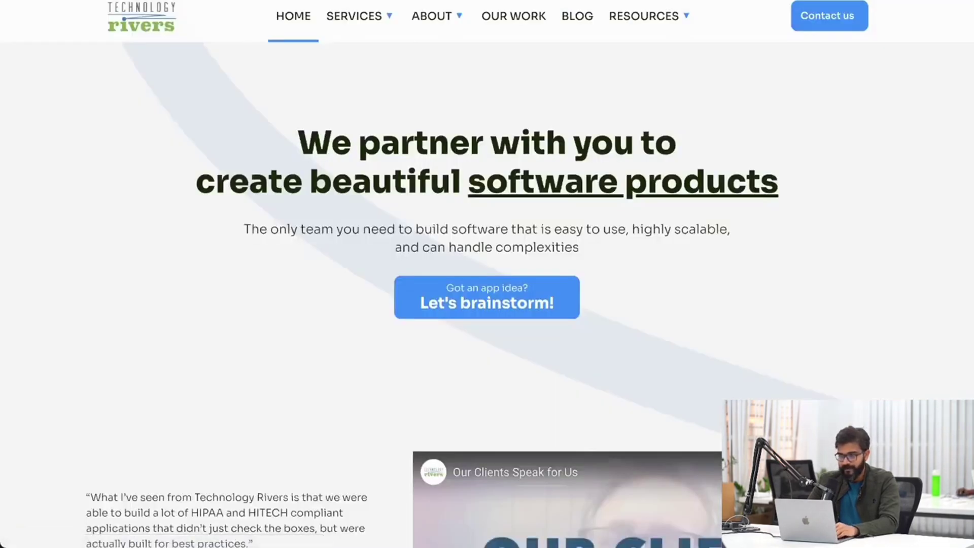
{"action": "right_click", "coordinate": [178, 0]}
{"action": "left_click", "coordinate": [217, 81]}
{"action": "left_click", "coordinate": [213, 1]}
{"action": "key", "text": "super+v"}
{"action": "scroll", "coordinate": [818, 170], "scroll_direction": "right", "scroll_amount": 3}
{"action": "left_click", "coordinate": [785, 150]}
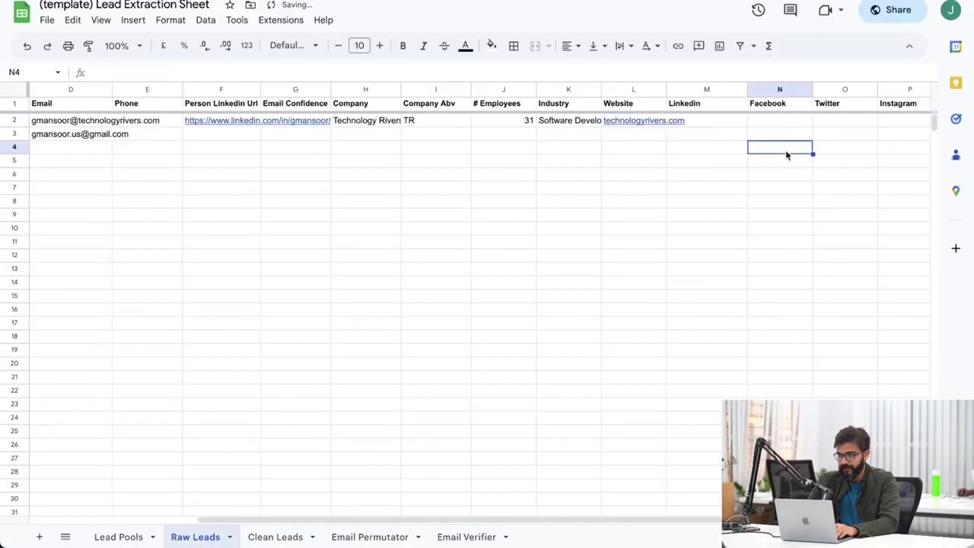
Paste the company LinkedIn URL into the Linkedin cell M2.
{"action": "left_click", "coordinate": [700, 134]}
{"action": "left_click", "coordinate": [705, 120]}
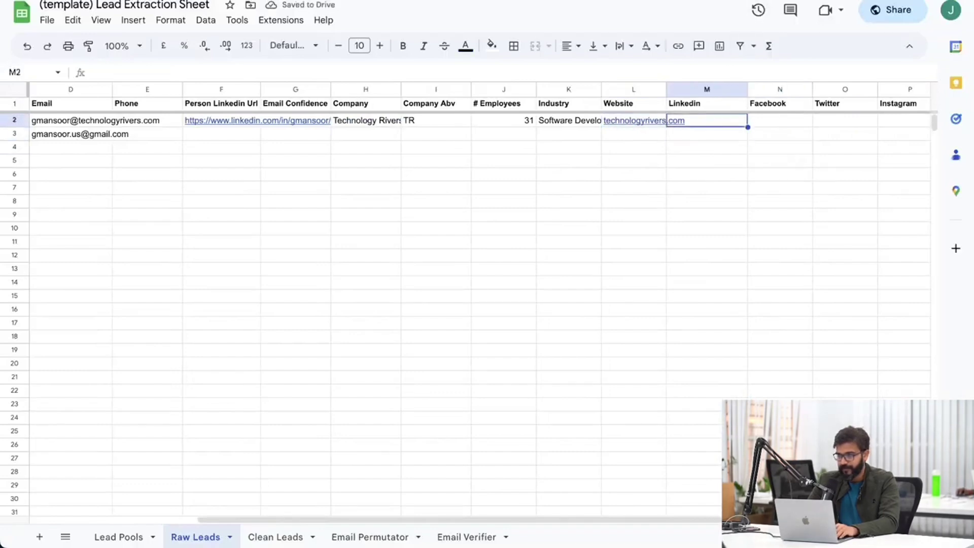
{"action": "key", "text": "ctrl+Tab"}
{"action": "key", "text": "ctrl+shift+Tab"}
{"action": "key", "text": "super+v"}
{"action": "left_click", "coordinate": [761, 205]}
{"action": "key", "text": "ctrl+shift+Tab"}
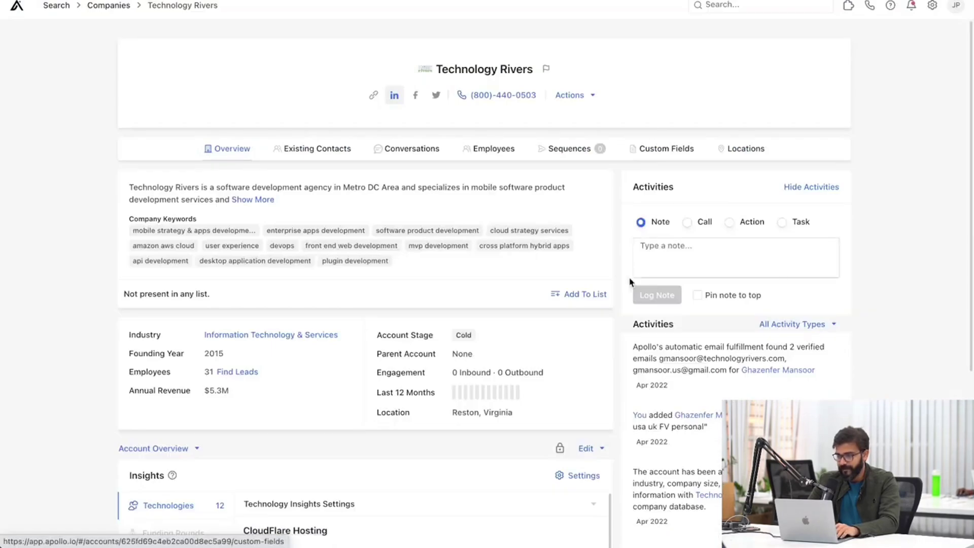
{"action": "key", "text": "ctrl+shift+Tab"}
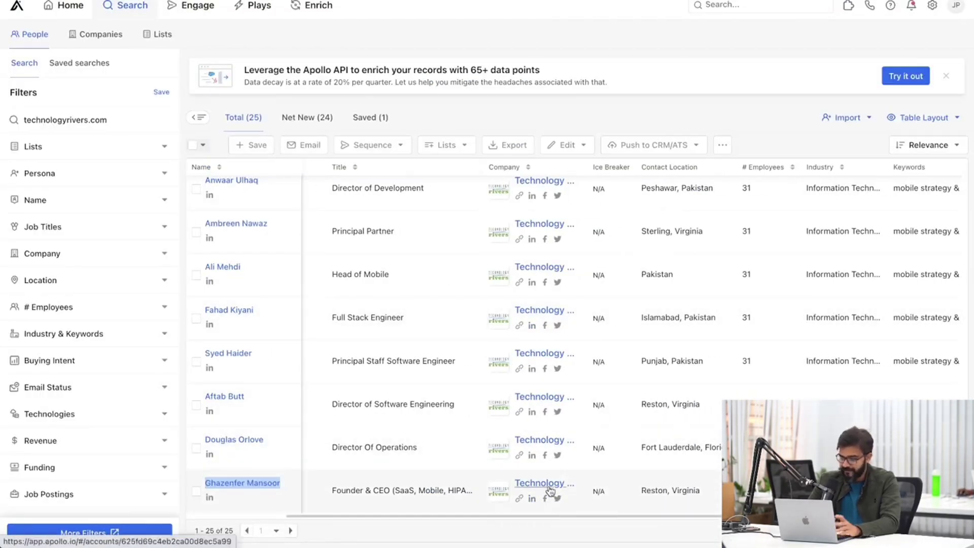
{"action": "scroll", "coordinate": [541, 495], "scroll_direction": "left", "scroll_amount": 3}
{"action": "scroll", "coordinate": [542, 495], "scroll_direction": "left", "scroll_amount": 3}
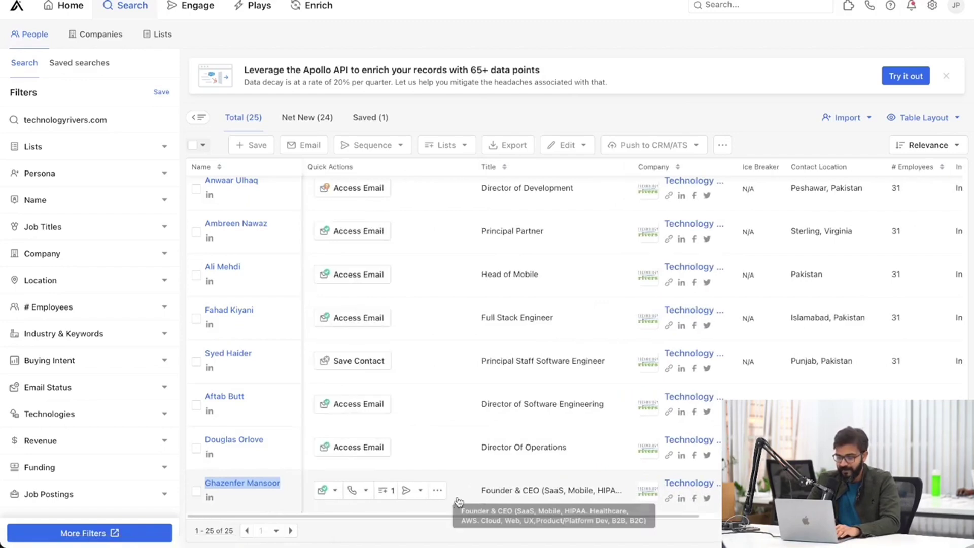
{"action": "left_click", "coordinate": [441, 510]}
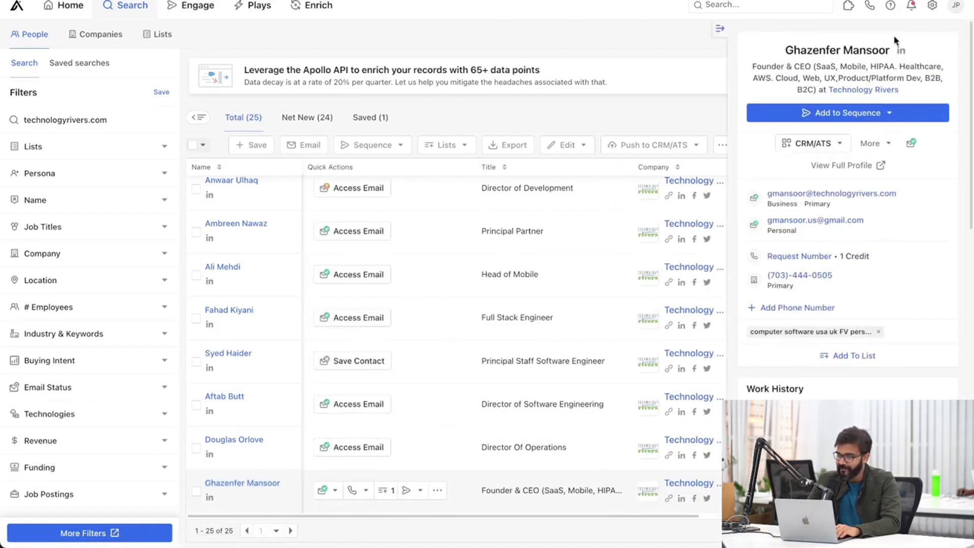
{"action": "left_click", "coordinate": [720, 32]}
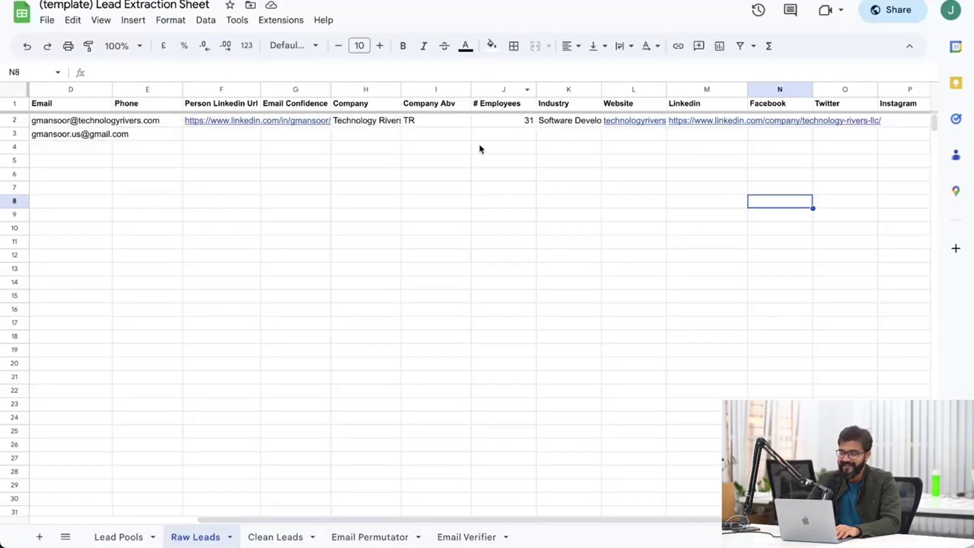
{"action": "left_click", "coordinate": [437, 175]}
Convert the Email column D to people chips and autofit the column width.
{"action": "scroll", "coordinate": [226, 181], "scroll_direction": "left", "scroll_amount": 3}
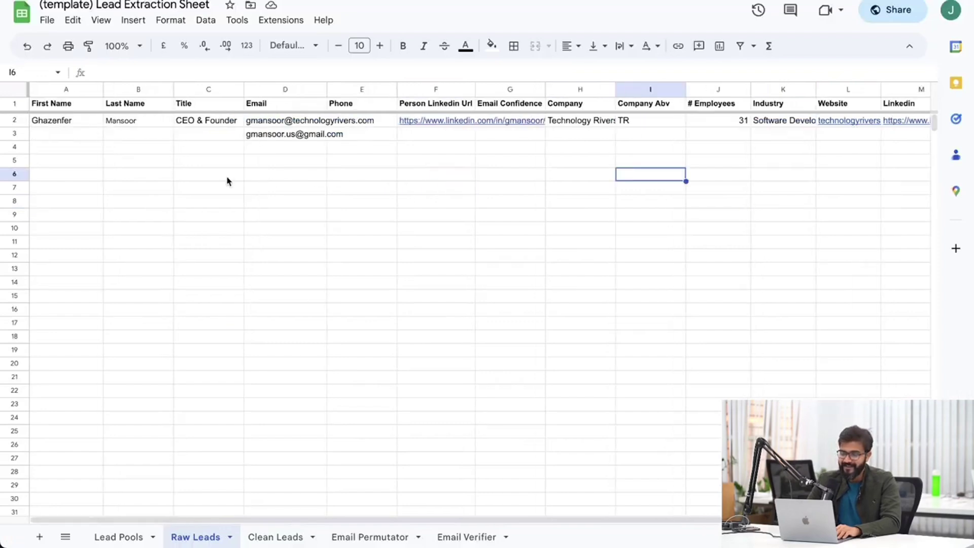
{"action": "left_click", "coordinate": [280, 89]}
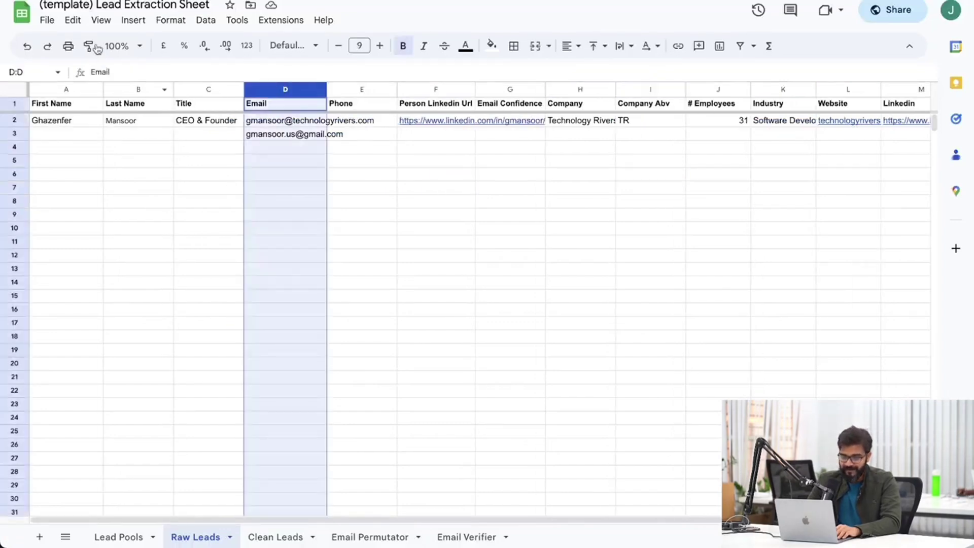
{"action": "left_click", "coordinate": [285, 160]}
{"action": "left_click_drag", "start_coordinate": [300, 121], "coordinate": [299, 161]}
{"action": "left_click", "coordinate": [290, 89]}
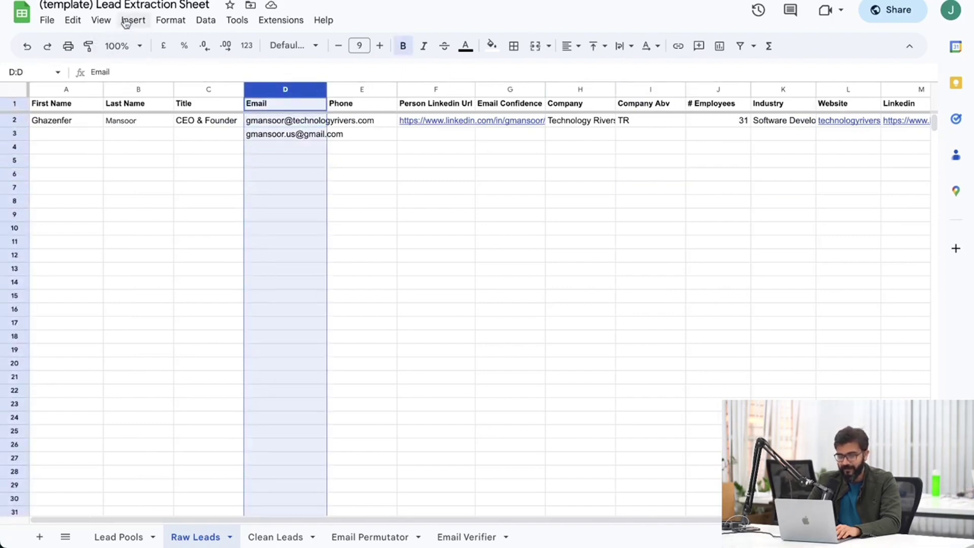
{"action": "left_click", "coordinate": [71, 21]}
{"action": "mouse_move", "coordinate": [115, 25]}
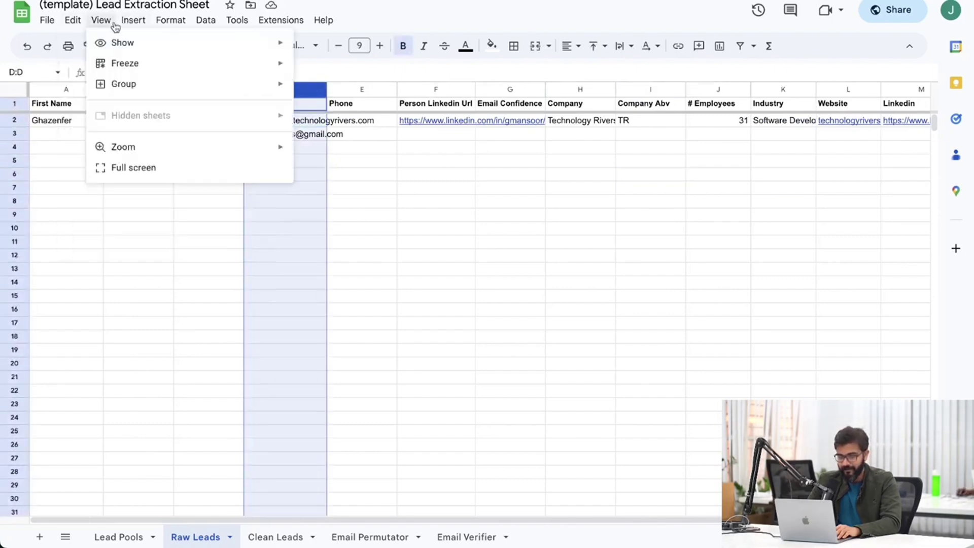
{"action": "mouse_move", "coordinate": [211, 345]}
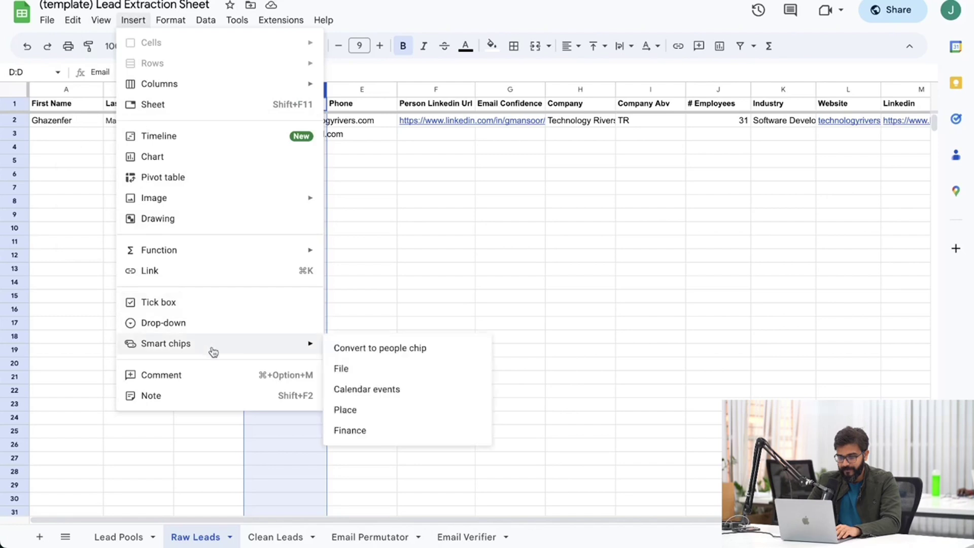
{"action": "left_click", "coordinate": [391, 351]}
{"action": "left_click", "coordinate": [420, 266]}
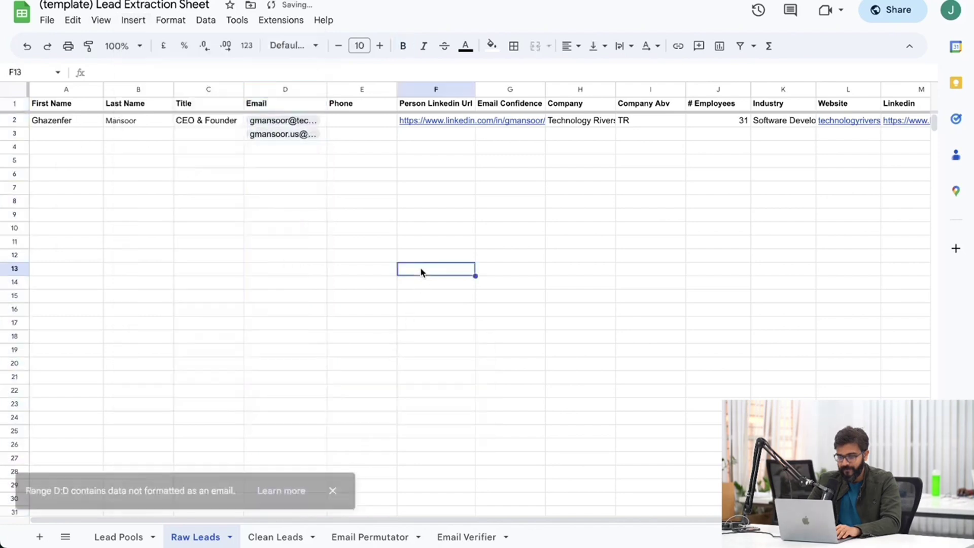
{"action": "double_click", "coordinate": [328, 89]}
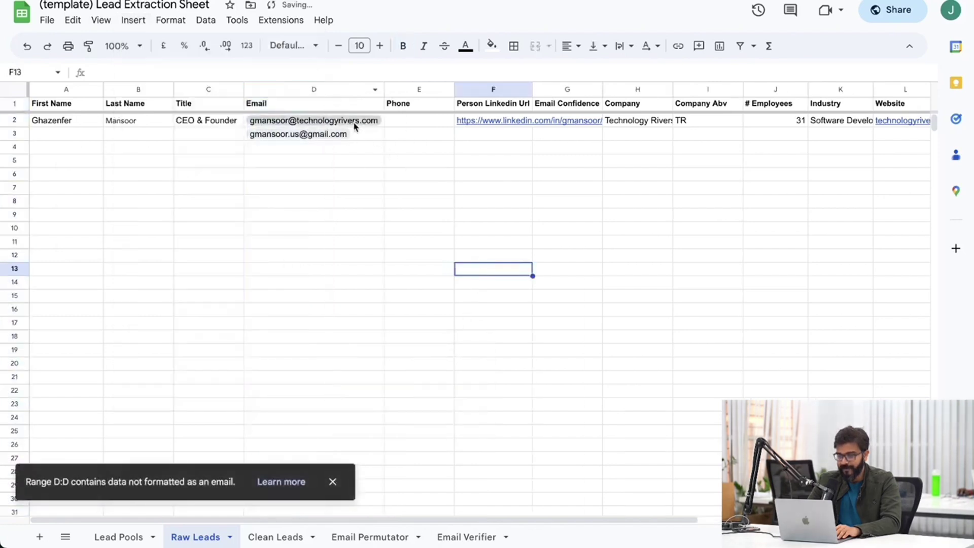
Copy the lead's first name from cell A2 of Raw Leads.
{"action": "left_click", "coordinate": [365, 134]}
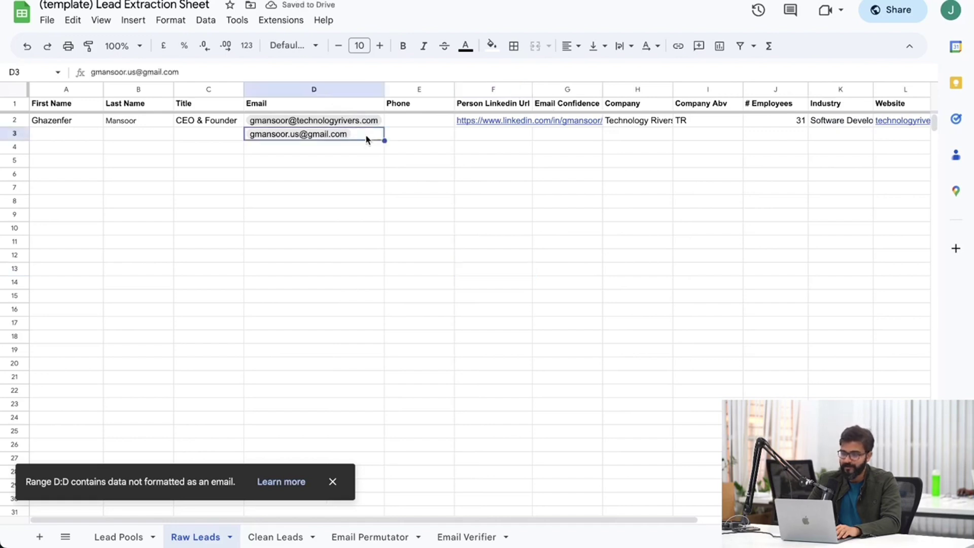
{"action": "left_click", "coordinate": [388, 151]}
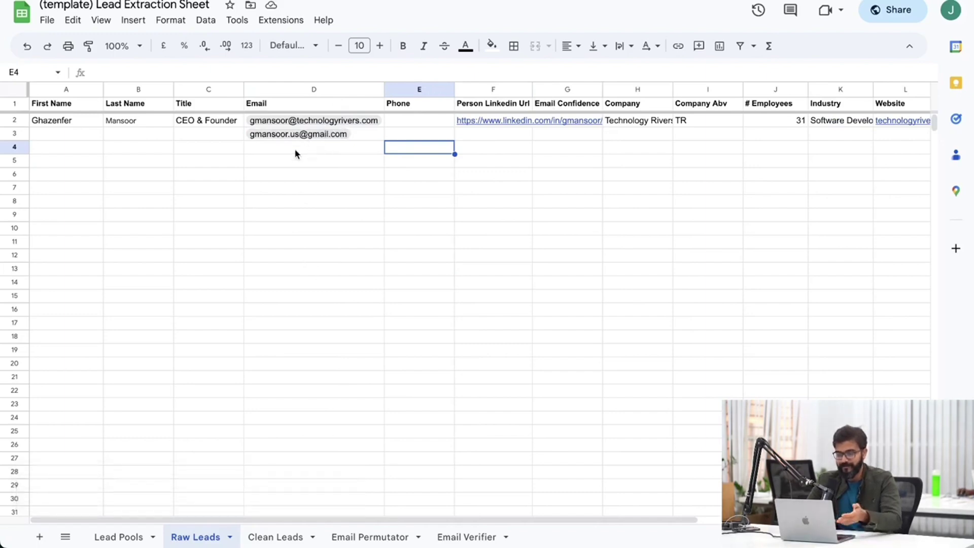
{"action": "left_click", "coordinate": [274, 537]}
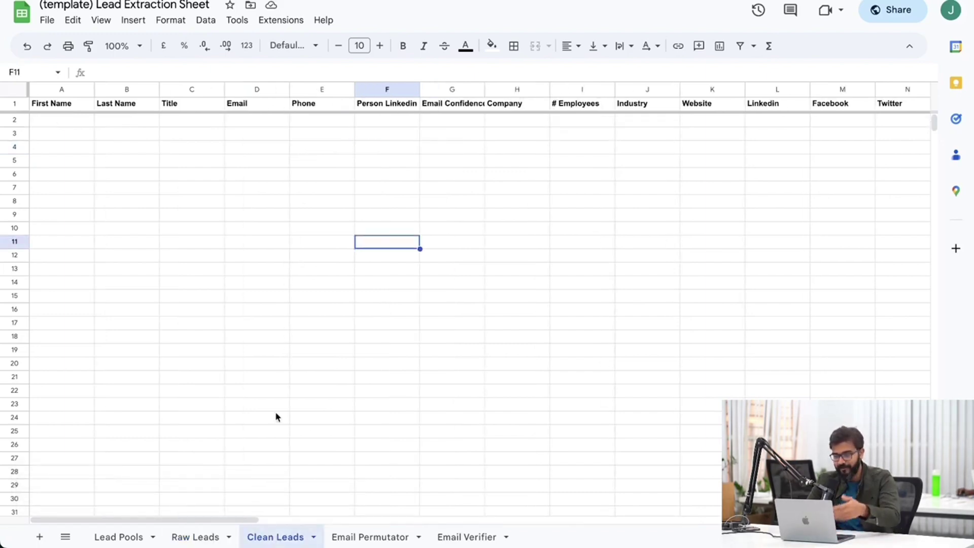
{"action": "left_click", "coordinate": [214, 542]}
{"action": "left_click", "coordinate": [229, 390]}
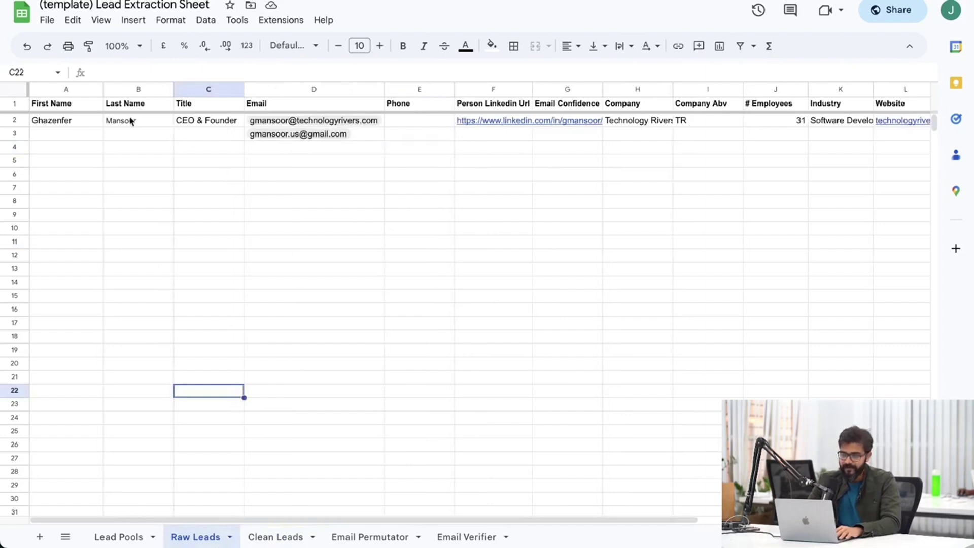
{"action": "left_click", "coordinate": [68, 122]}
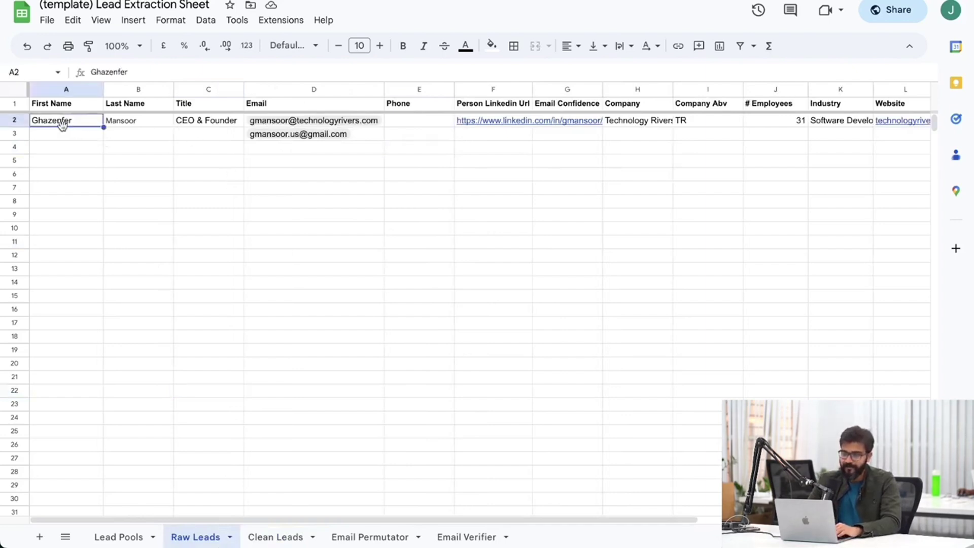
{"action": "key", "text": "ctrl+c"}
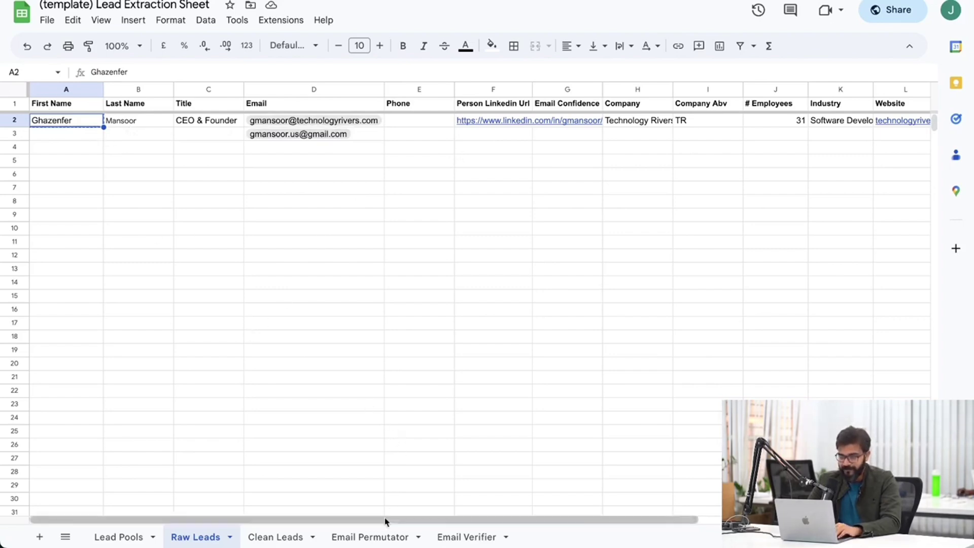
Paste the lead's first name into A4 and last name into C4 of Email Permutator.
{"action": "left_click", "coordinate": [365, 538]}
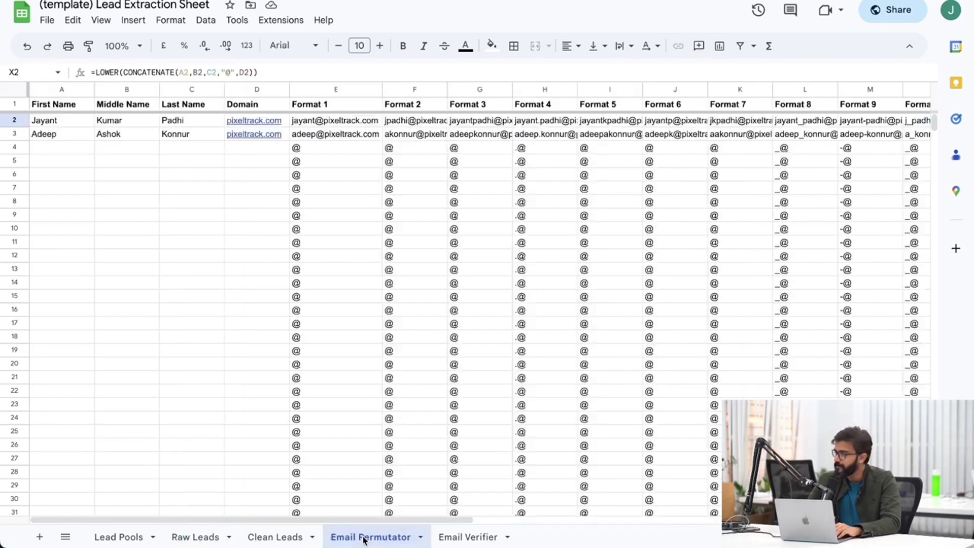
{"action": "left_click", "coordinate": [62, 148]}
{"action": "key", "text": "super+v"}
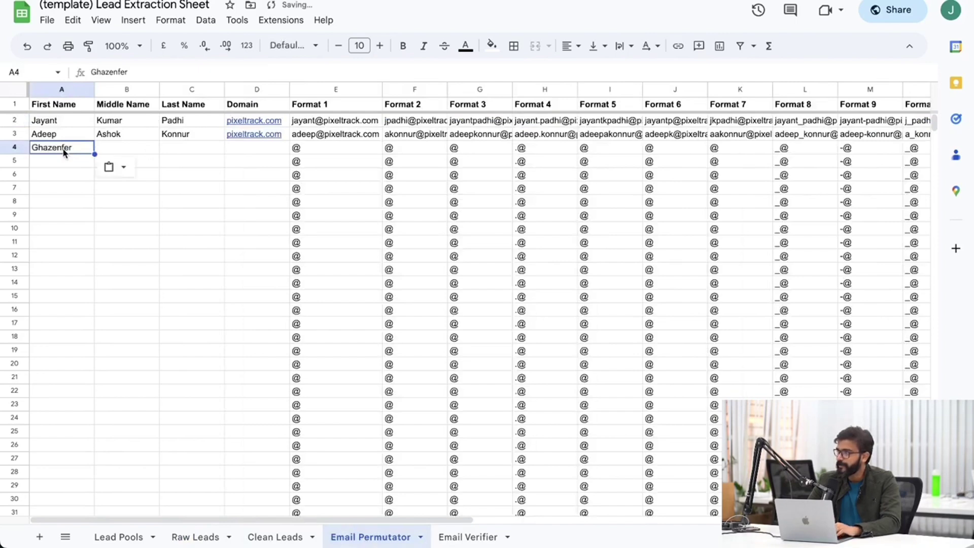
{"action": "left_click", "coordinate": [203, 537]}
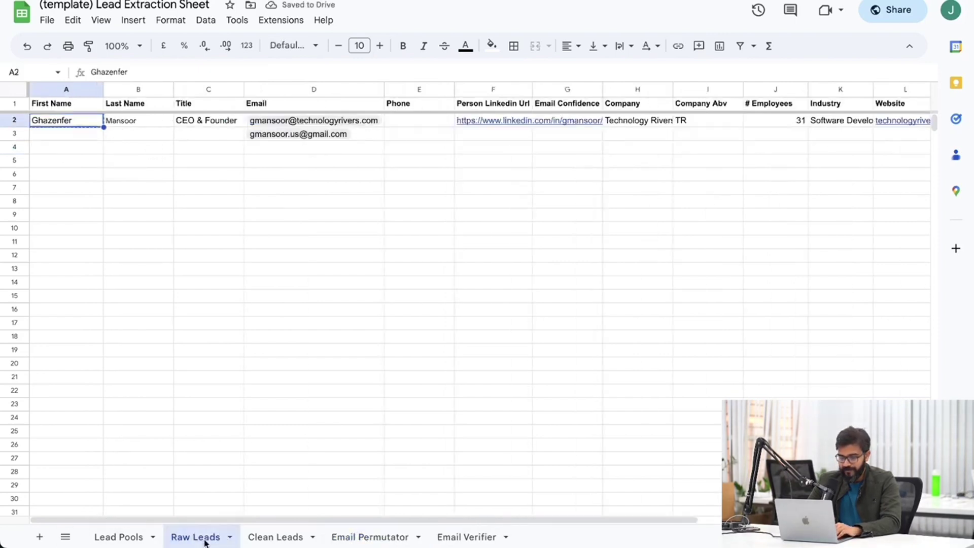
{"action": "left_click", "coordinate": [137, 124]}
{"action": "key", "text": "super+c"}
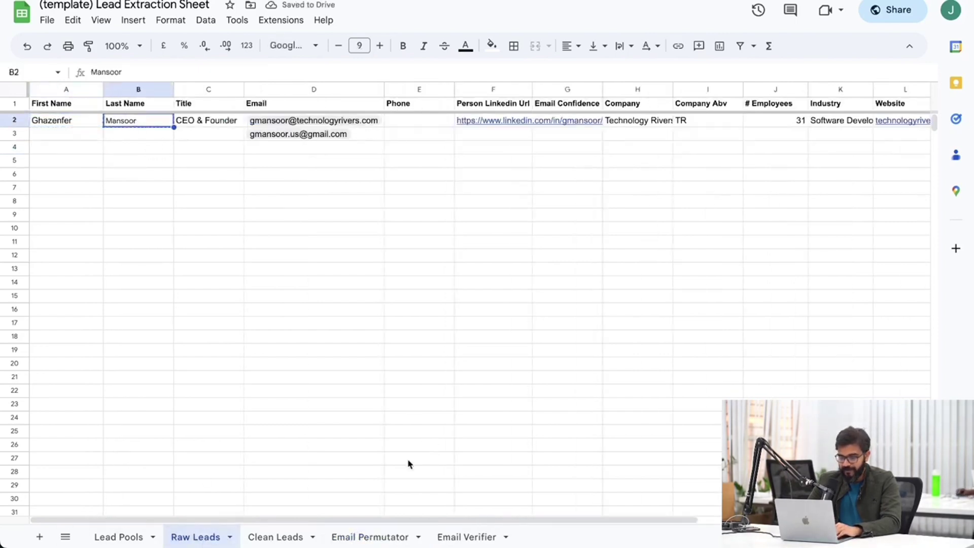
{"action": "left_click", "coordinate": [386, 536]}
{"action": "left_click", "coordinate": [186, 149]}
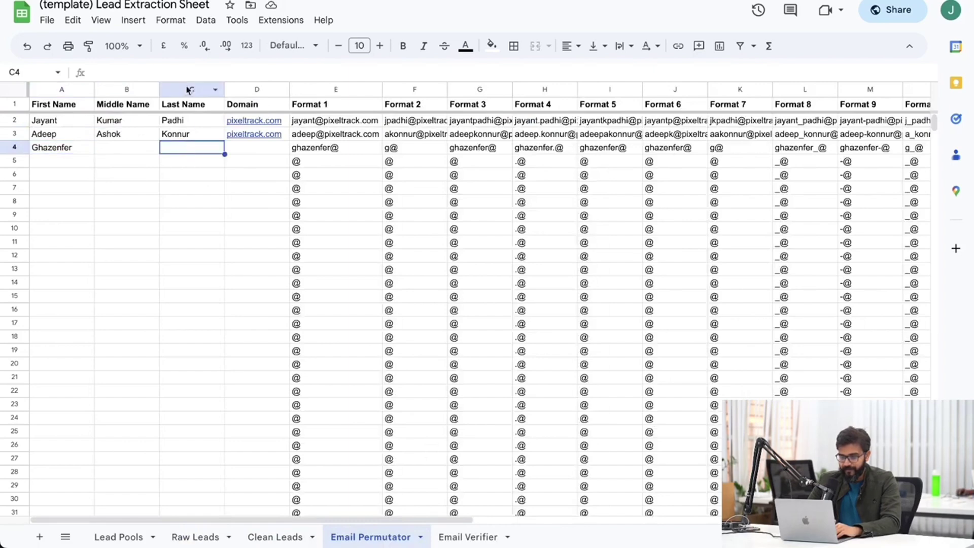
{"action": "key", "text": "super+v"}
{"action": "left_click", "coordinate": [183, 242]}
Copy the company domain from the lead's Raw Leads email into D4.
{"action": "left_click", "coordinate": [201, 537]}
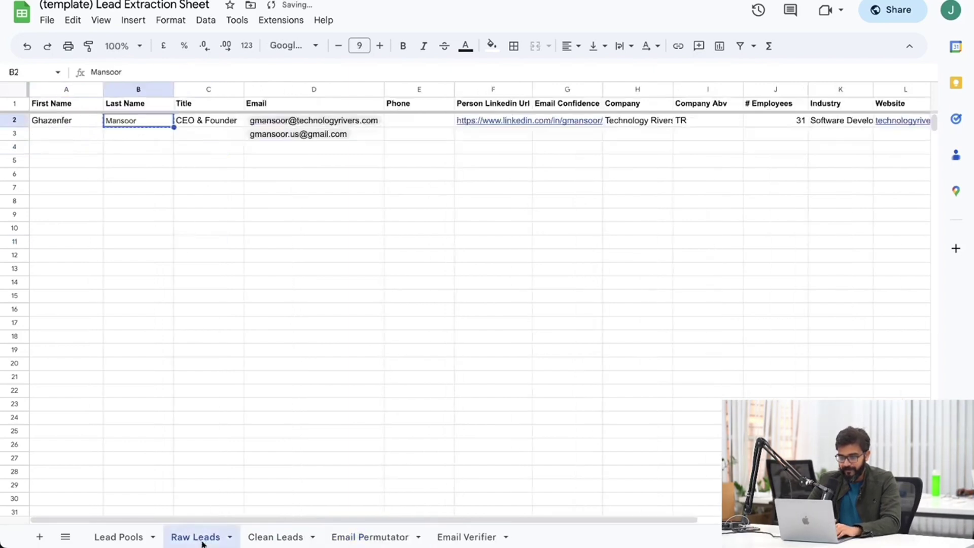
{"action": "left_click", "coordinate": [382, 125]}
{"action": "left_click_drag", "start_coordinate": [133, 72], "coordinate": [320, 71]}
{"action": "left_click", "coordinate": [341, 206]}
{"action": "left_click", "coordinate": [375, 537]}
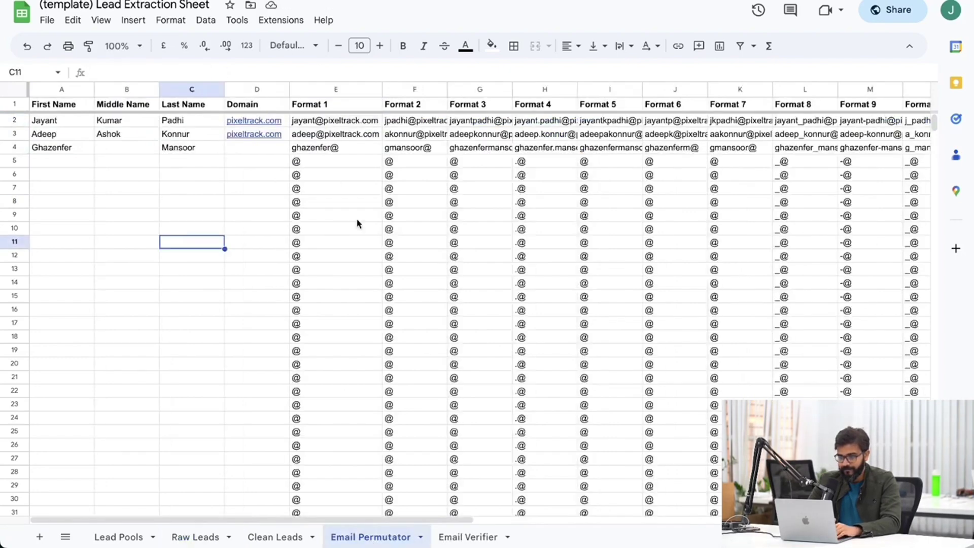
{"action": "left_click", "coordinate": [247, 149]}
{"action": "key", "text": "super+v"}
{"action": "left_click", "coordinate": [251, 242]}
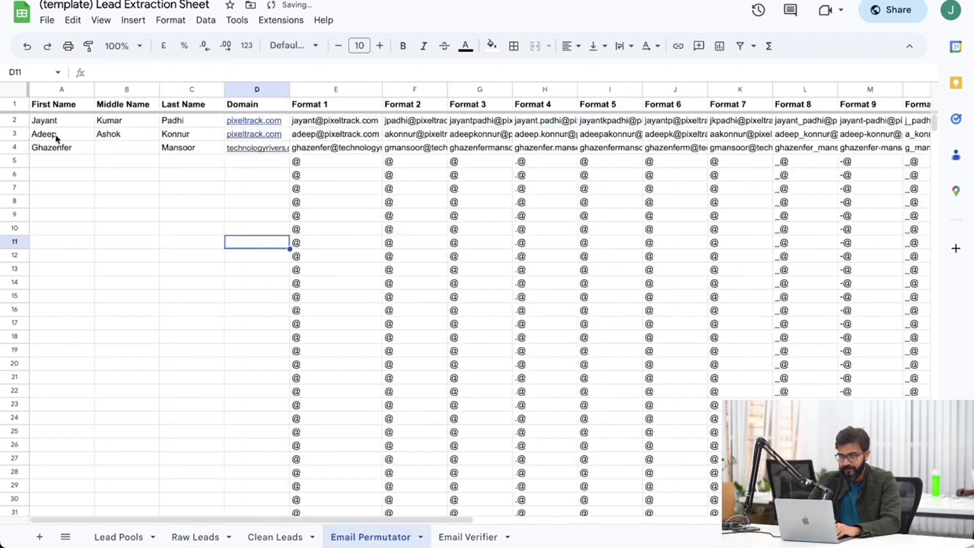
Check row 4's generated email formats and copy rows 2–4.
{"action": "left_click", "coordinate": [365, 149]}
{"action": "left_click", "coordinate": [418, 152]}
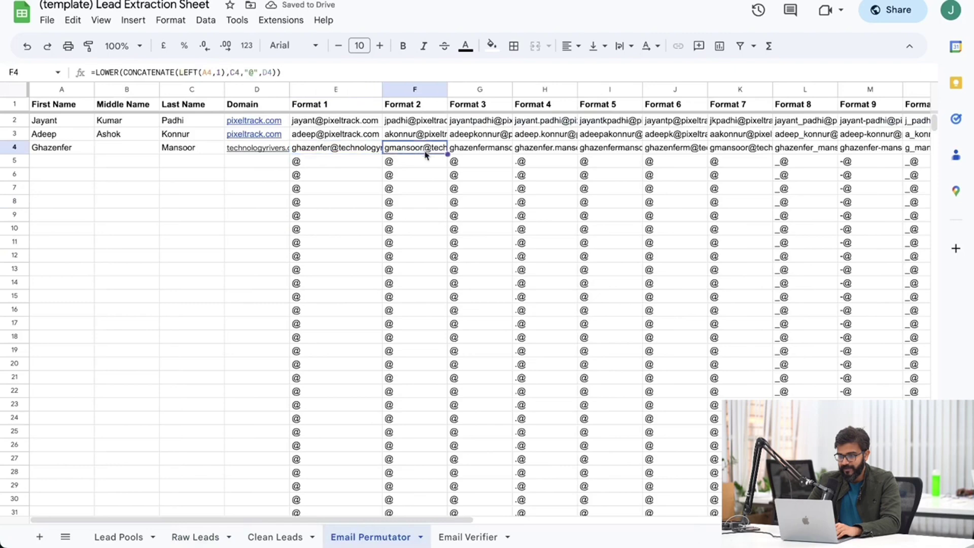
{"action": "key", "text": "Right"}
{"action": "key", "text": "Right"}
{"action": "key", "text": "Right"}
{"action": "key", "text": "Right"}
{"action": "key", "text": "Right"}
{"action": "key", "text": "Right"}
{"action": "key", "text": "Right"}
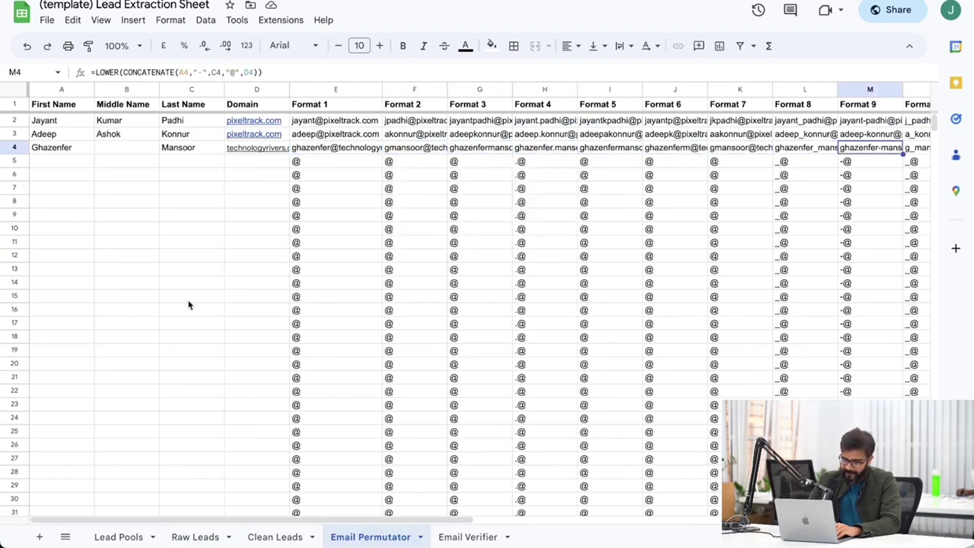
{"action": "left_click_drag", "start_coordinate": [14, 120], "coordinate": [19, 155]}
{"action": "key", "text": "ctrl+c"}
Paste the three lead rows into Email Verifier A1 as values only, then select the whole sheet.
{"action": "left_click", "coordinate": [462, 537]}
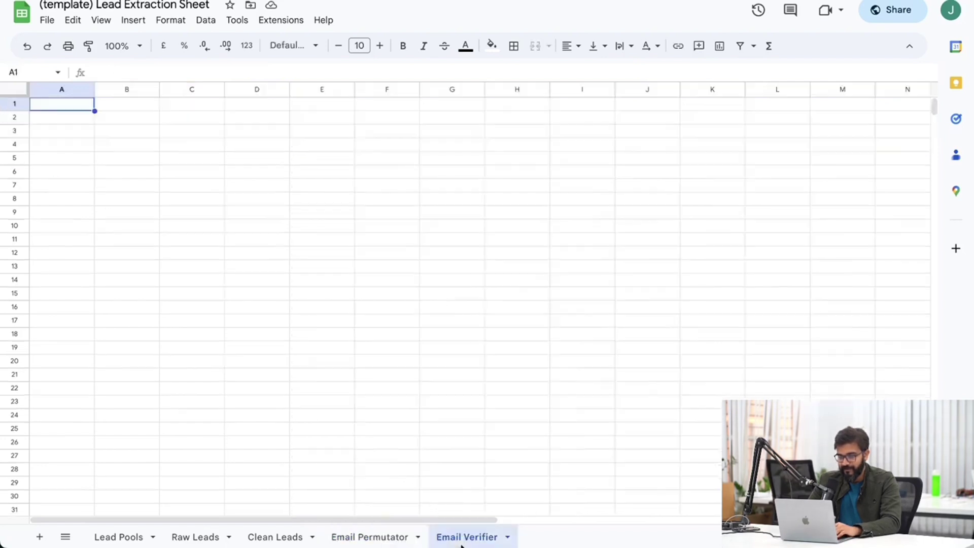
{"action": "key", "text": "ctrl+v"}
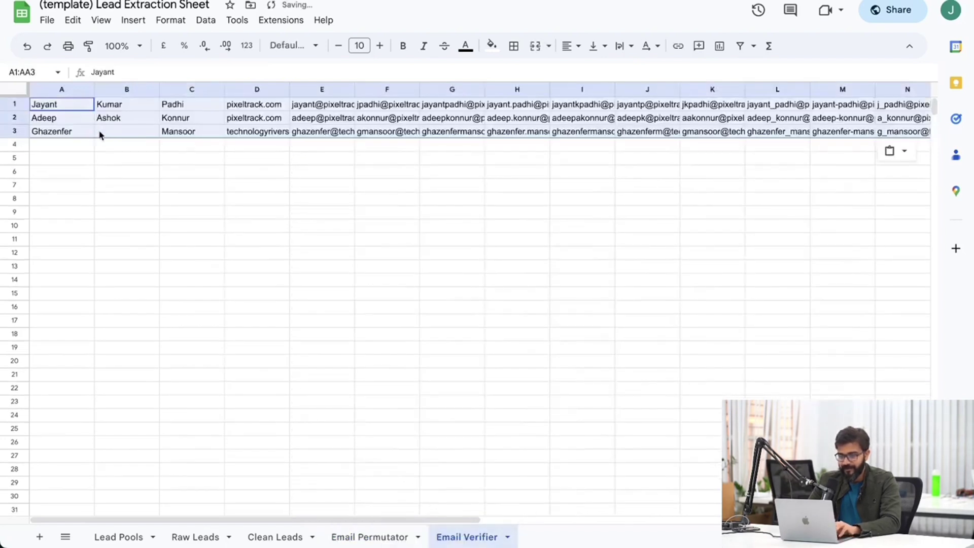
{"action": "key", "text": "super+z"}
{"action": "right_click", "coordinate": [61, 106]}
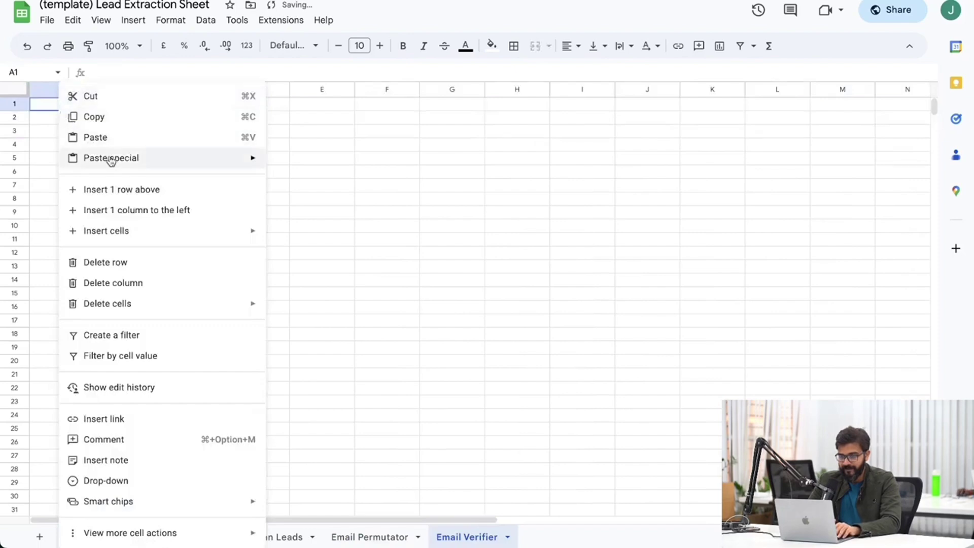
{"action": "mouse_move", "coordinate": [110, 161]}
{"action": "left_click", "coordinate": [315, 161]}
{"action": "left_click", "coordinate": [319, 160]}
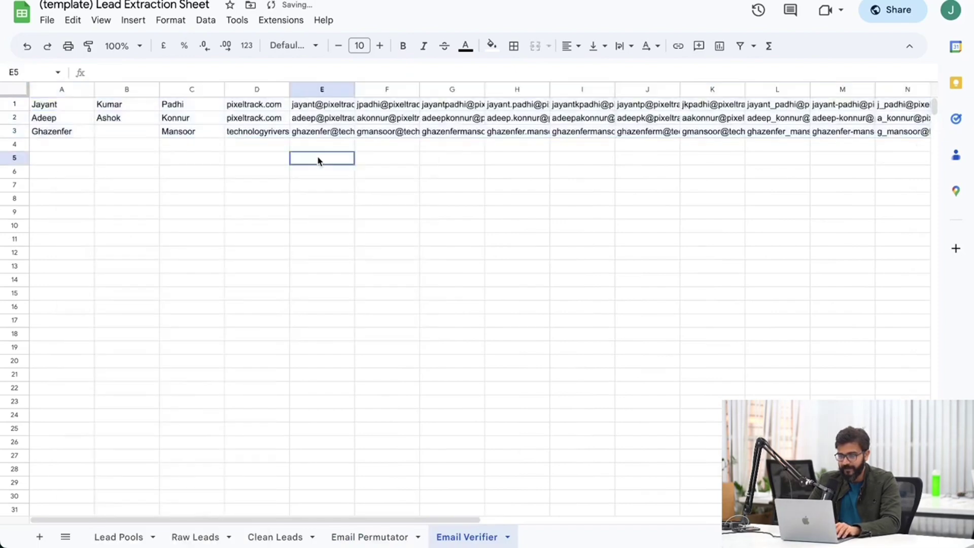
{"action": "left_click", "coordinate": [19, 92]}
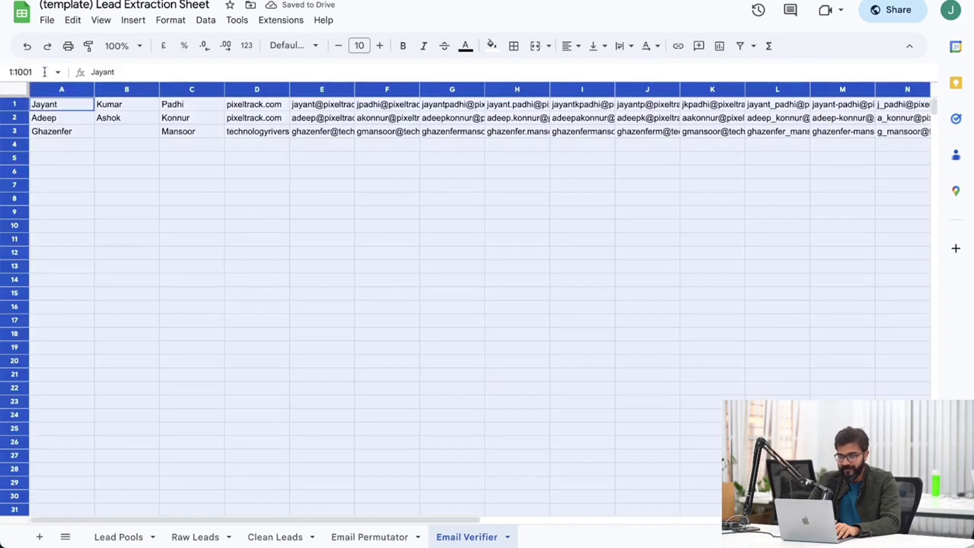
{"action": "left_click", "coordinate": [133, 19]}
Convert the Email Verifier addresses to people chips and auto-fit column E.
{"action": "mouse_move", "coordinate": [219, 349]}
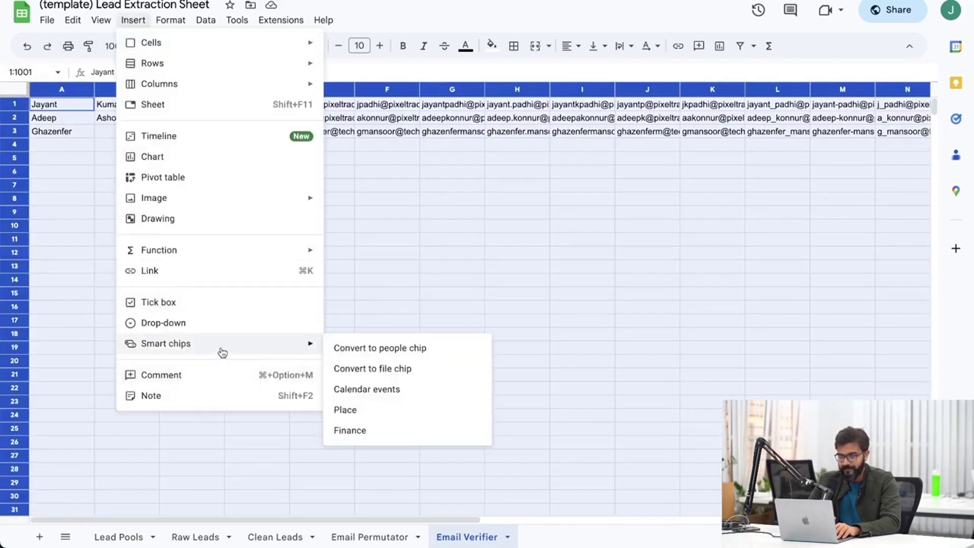
{"action": "left_click", "coordinate": [365, 350]}
{"action": "left_click", "coordinate": [387, 324]}
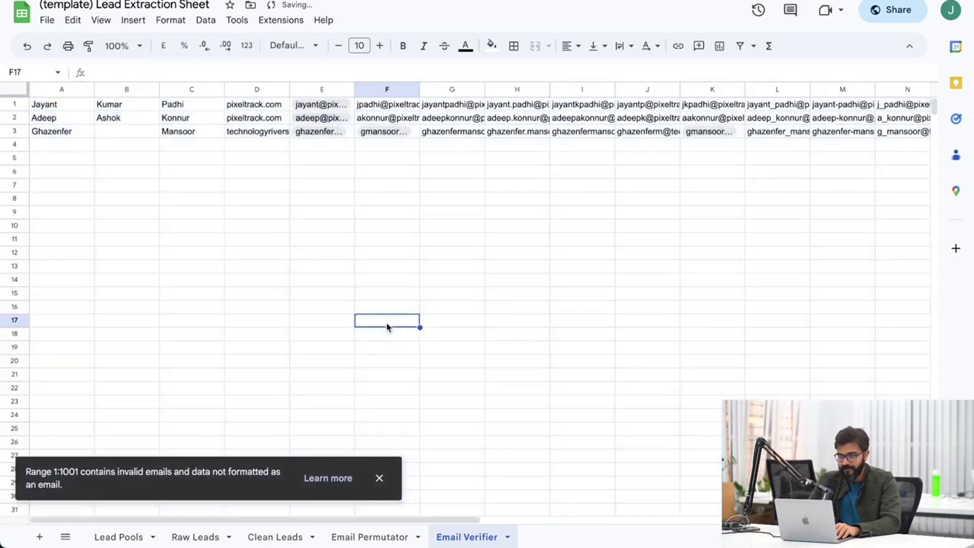
{"action": "double_click", "coordinate": [353, 90]}
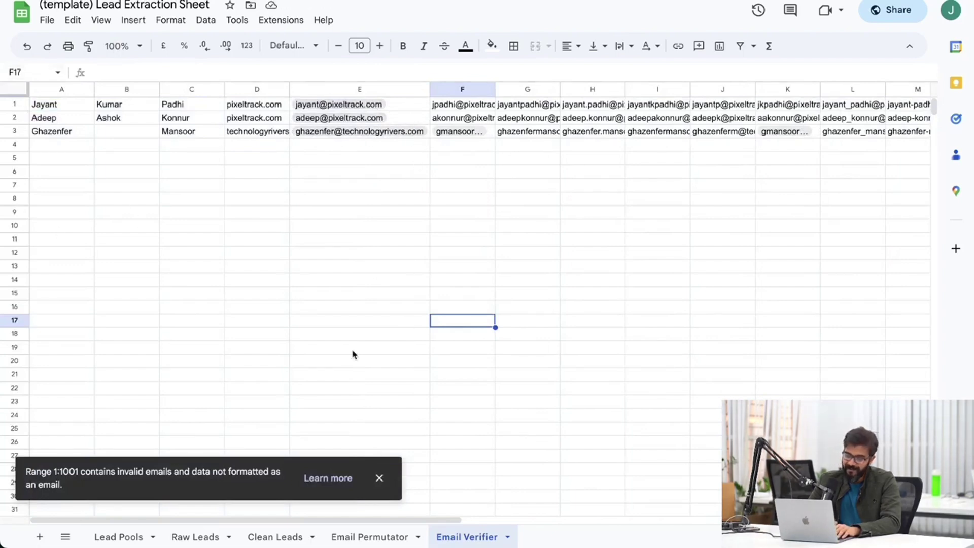
{"action": "left_click", "coordinate": [478, 238]}
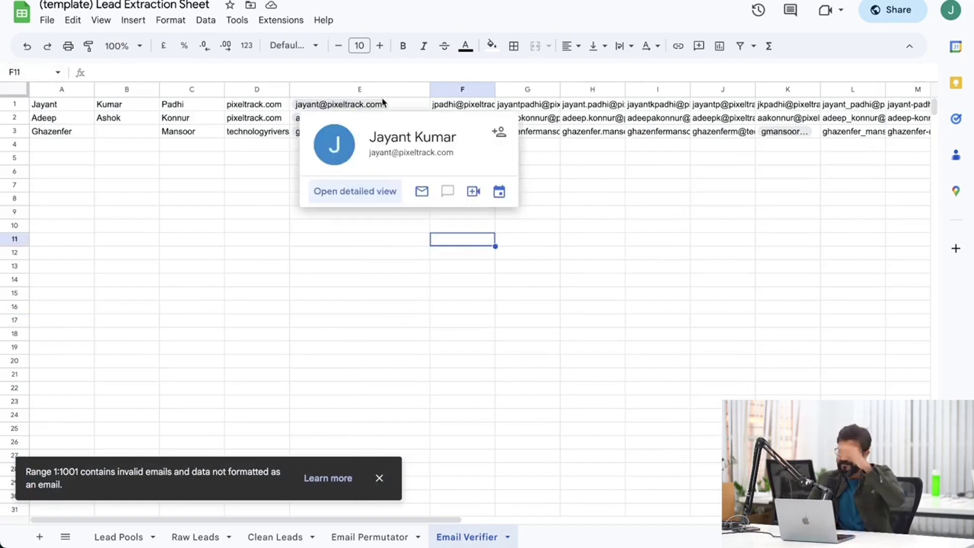
{"action": "left_click", "coordinate": [261, 173]}
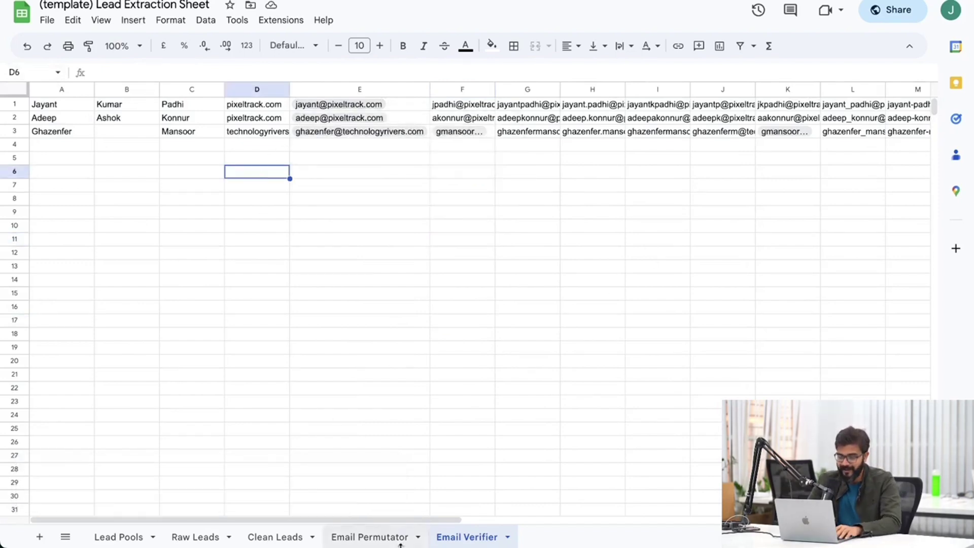
{"action": "left_click", "coordinate": [301, 322]}
Clear the entire Email Verifier sheet and return to Raw Leads.
{"action": "key", "text": "ctrl+a"}
{"action": "key", "text": "Delete"}
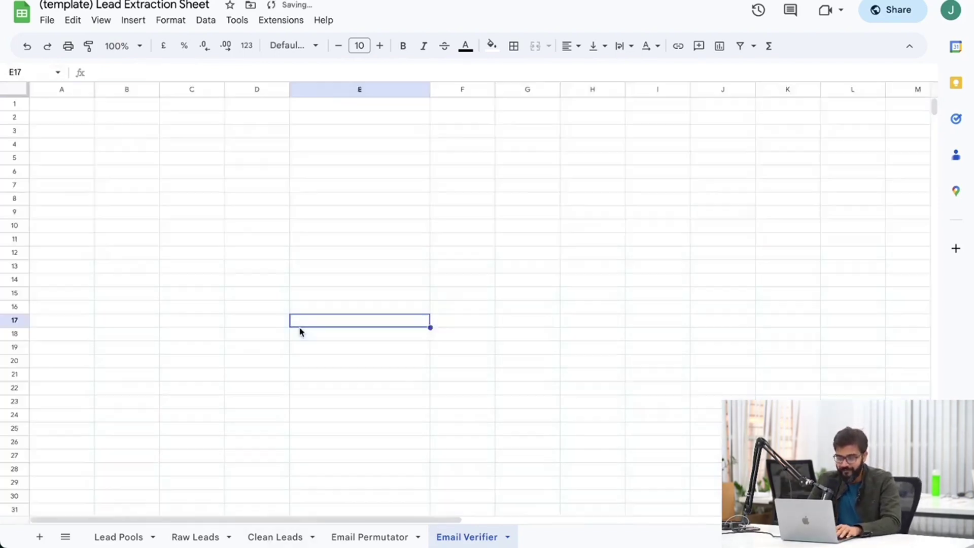
{"action": "left_click", "coordinate": [365, 537]}
{"action": "left_click", "coordinate": [184, 536]}
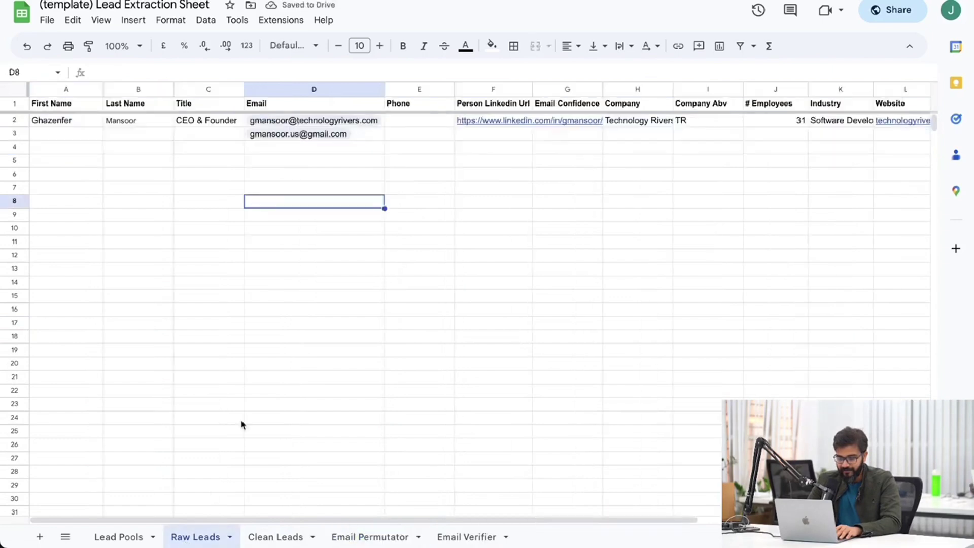
{"action": "left_click", "coordinate": [259, 255]}
Review the Faster Method Step 3 and Step 4 lines, highlighting Snov.io.
{"action": "key", "text": "ctrl+Tab"}
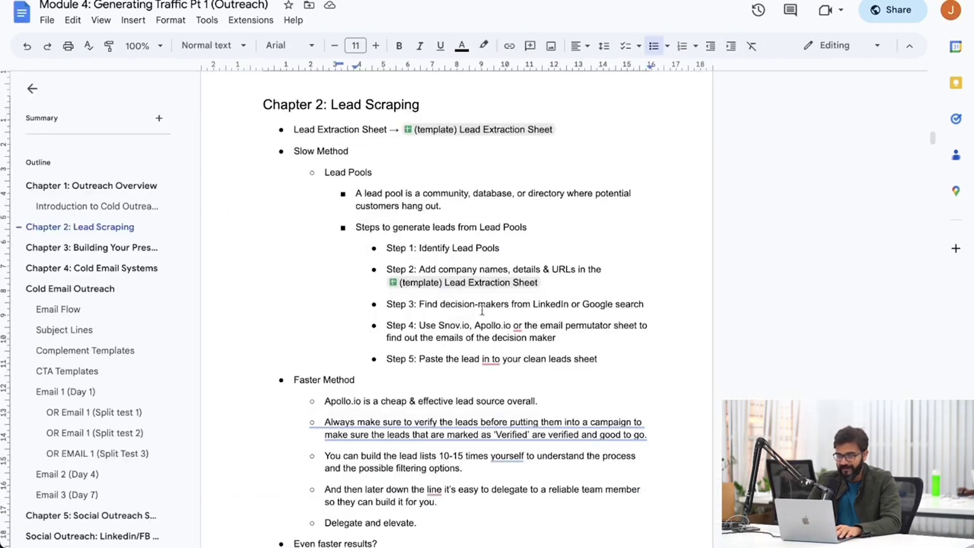
{"action": "left_click_drag", "start_coordinate": [401, 304], "coordinate": [618, 305]}
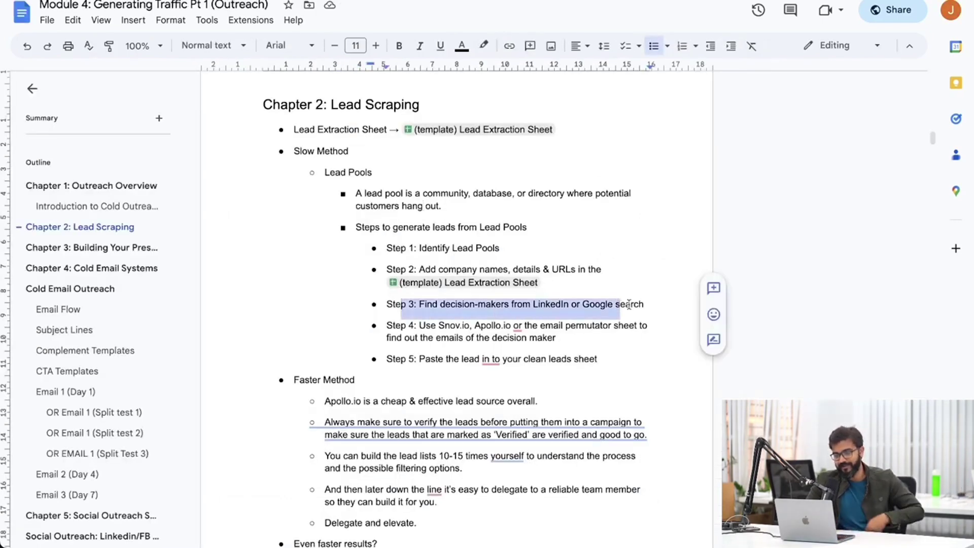
{"action": "left_click", "coordinate": [506, 326]}
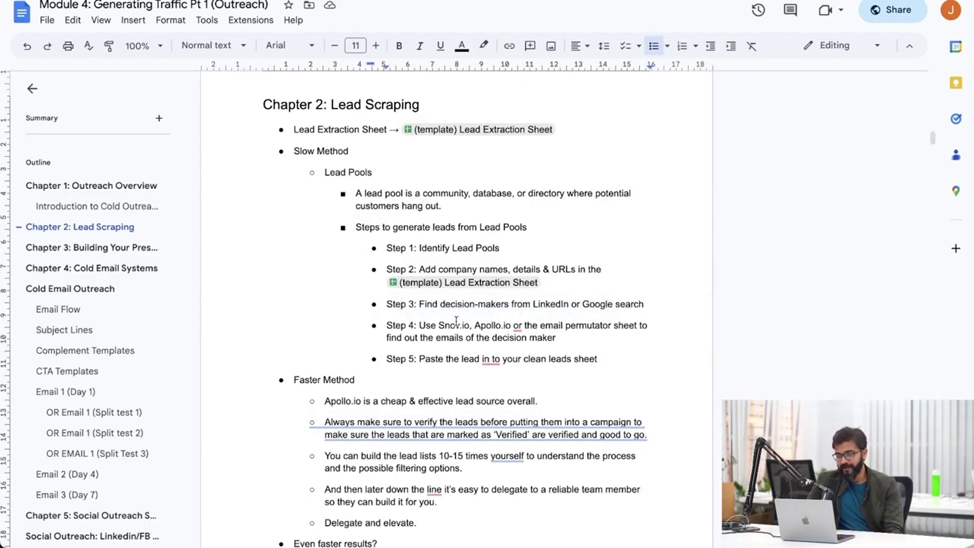
{"action": "left_click_drag", "start_coordinate": [470, 327], "coordinate": [435, 330]}
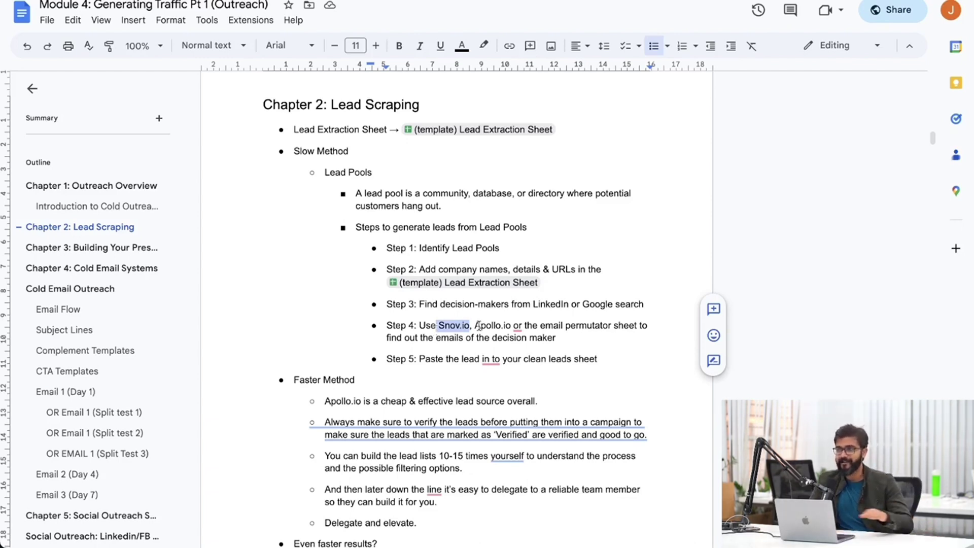
{"action": "scroll", "coordinate": [461, 347], "scroll_direction": "down", "scroll_amount": 2}
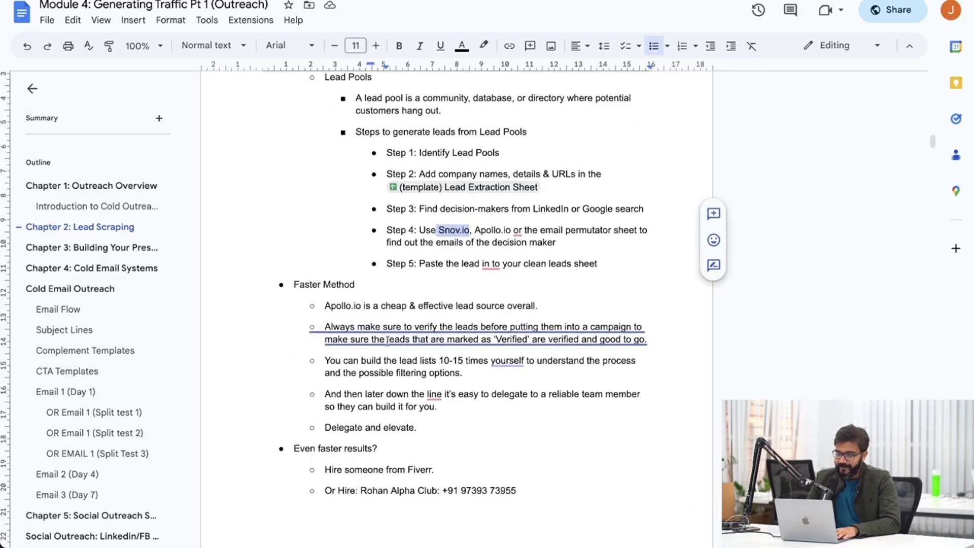
{"action": "scroll", "coordinate": [353, 355], "scroll_direction": "up", "scroll_amount": 1}
Accept the clarity rewrite on the verify-leads sentence and correct 'in to' to 'into'.
{"action": "mouse_move", "coordinate": [350, 368]}
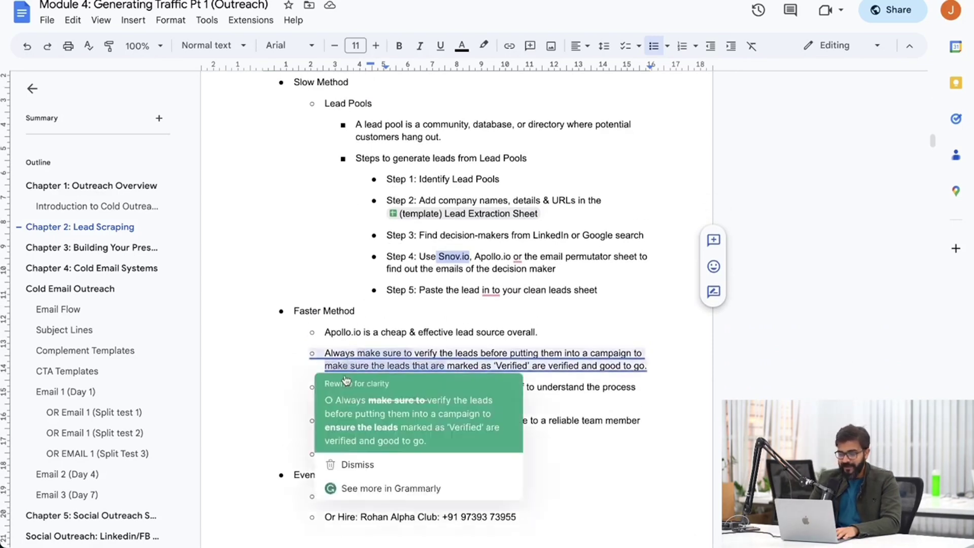
{"action": "left_click", "coordinate": [365, 405]}
{"action": "mouse_move", "coordinate": [492, 305]}
{"action": "left_click", "coordinate": [488, 325]}
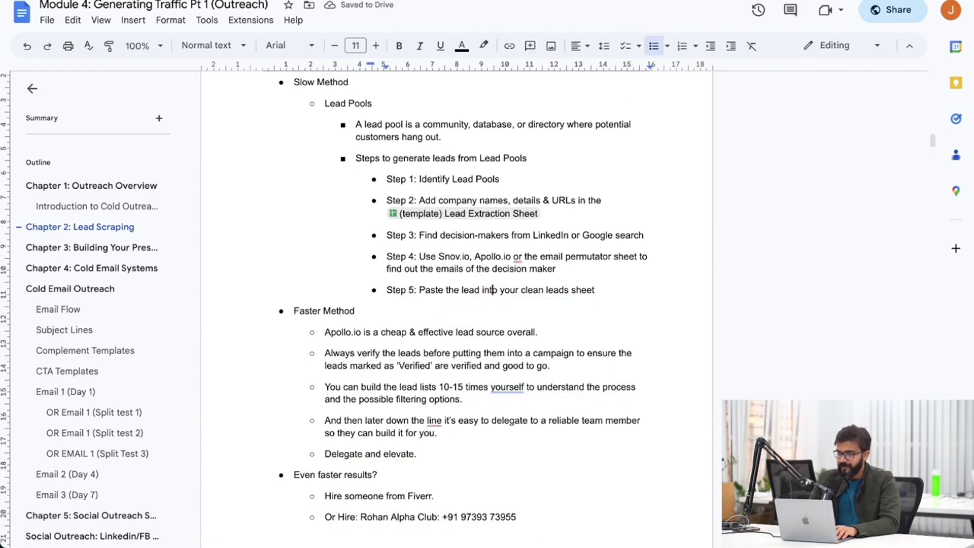
{"action": "scroll", "coordinate": [338, 349], "scroll_direction": "up", "scroll_amount": 1}
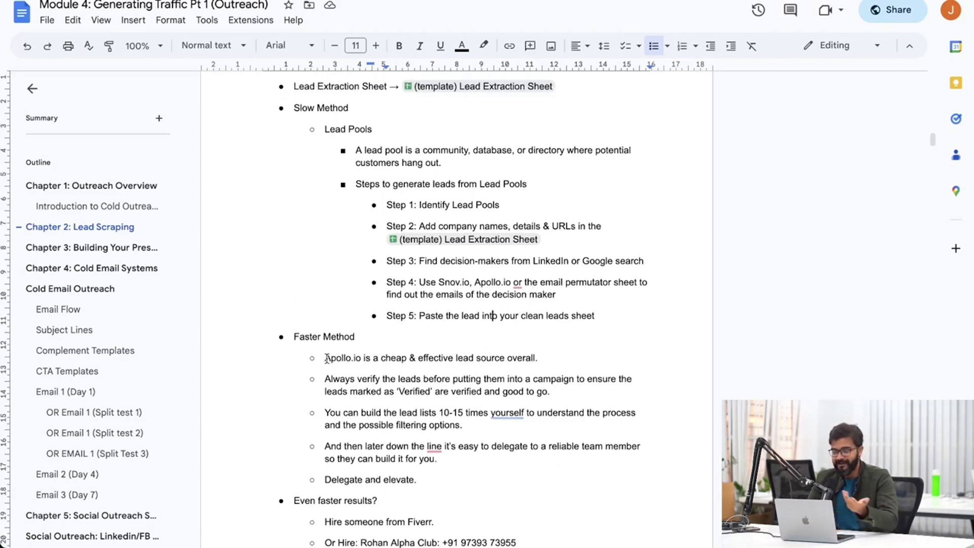
{"action": "left_click_drag", "start_coordinate": [326, 359], "coordinate": [361, 363]}
{"action": "key", "text": "Up"}
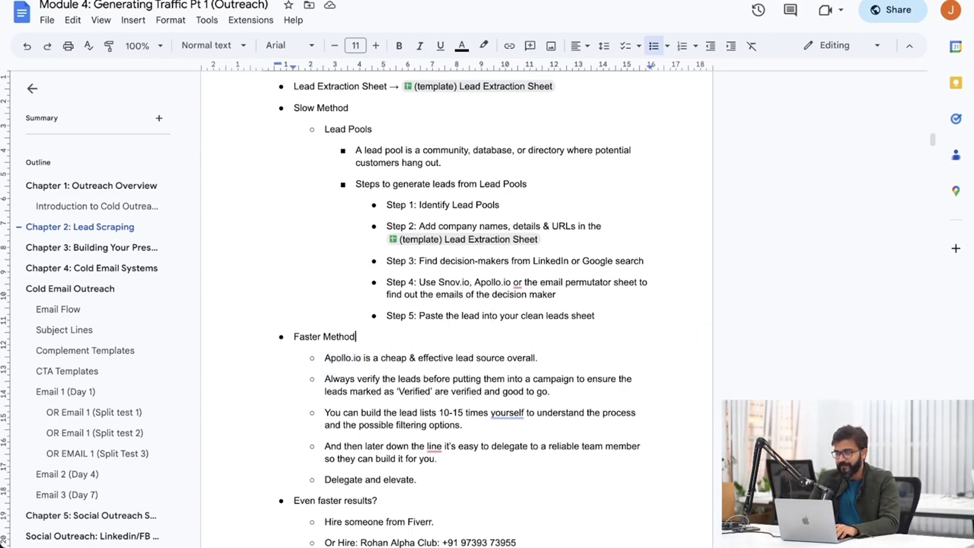
Load lusha.com in a new browser tab.
{"action": "key", "text": "ctrl+t"}
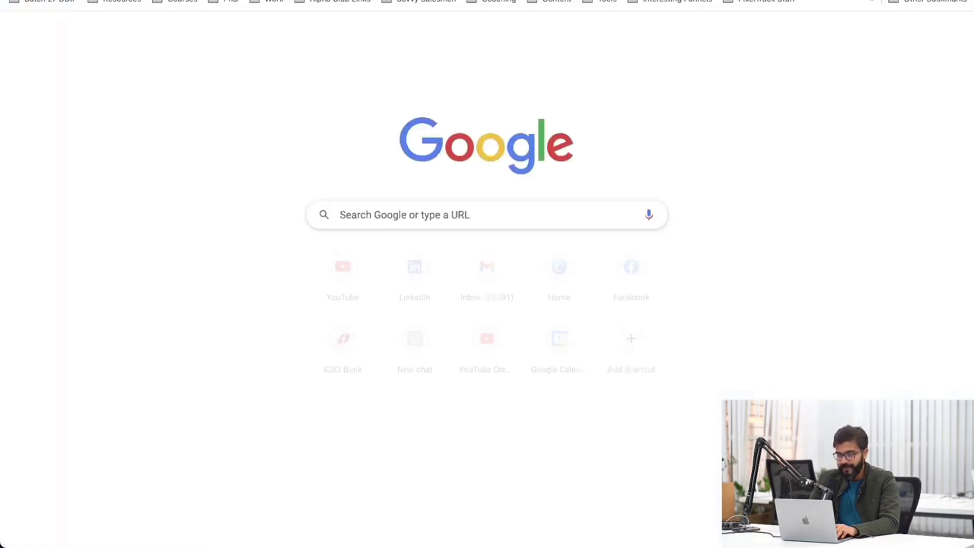
{"action": "type", "text": "lusha.com"}
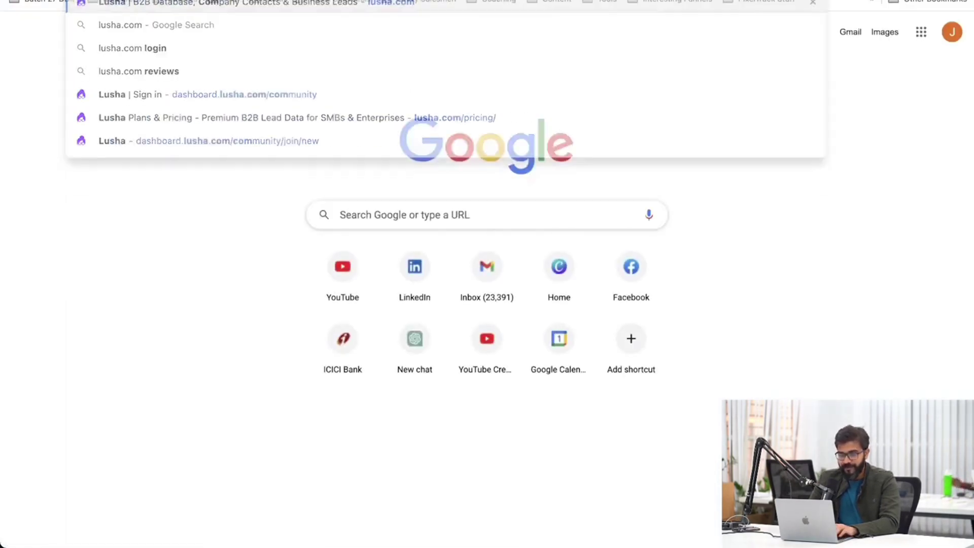
{"action": "key", "text": "Return"}
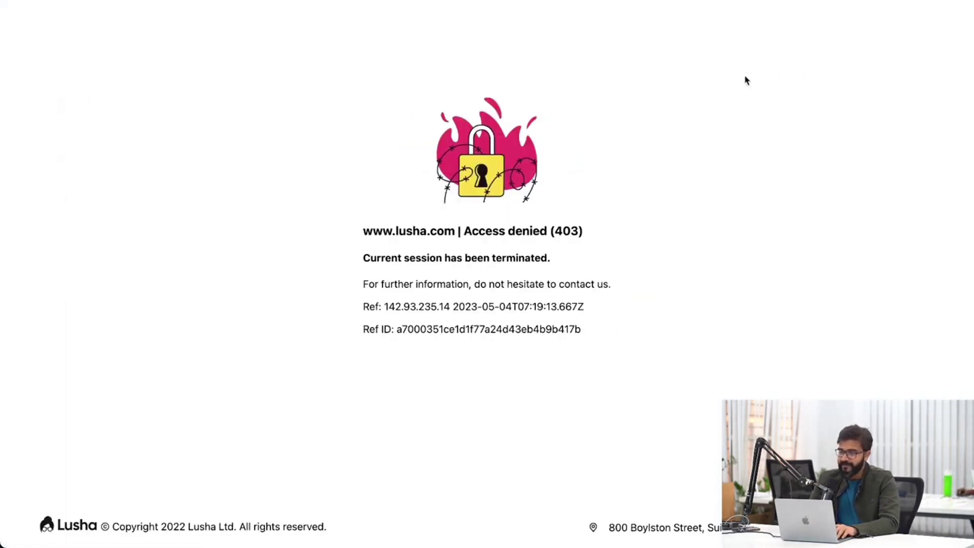
Disconnect TouchVPN from the extensions menu and reload the Lusha page.
{"action": "left_click", "coordinate": [944, 10]}
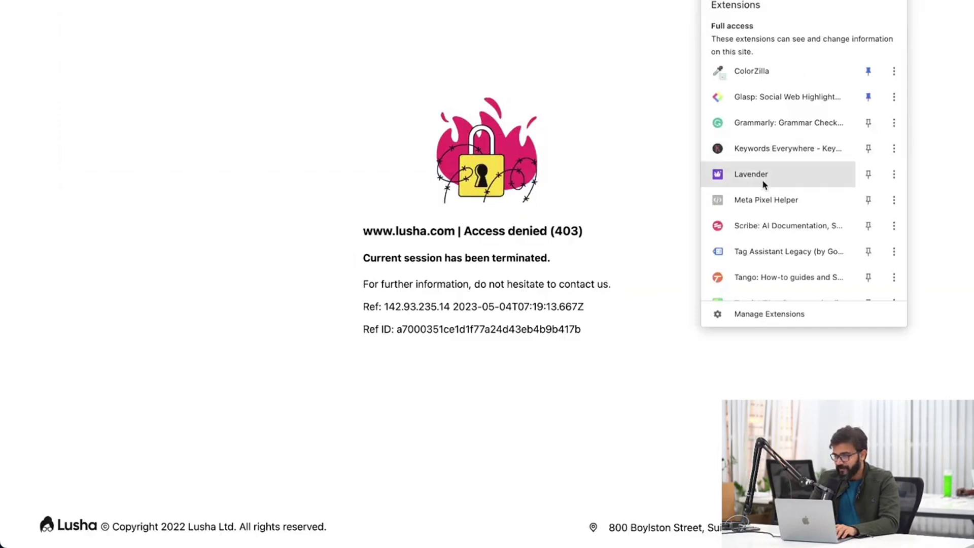
{"action": "scroll", "coordinate": [755, 234], "scroll_direction": "down", "scroll_amount": 1}
{"action": "scroll", "coordinate": [755, 234], "scroll_direction": "down", "scroll_amount": 1}
{"action": "left_click", "coordinate": [755, 218]}
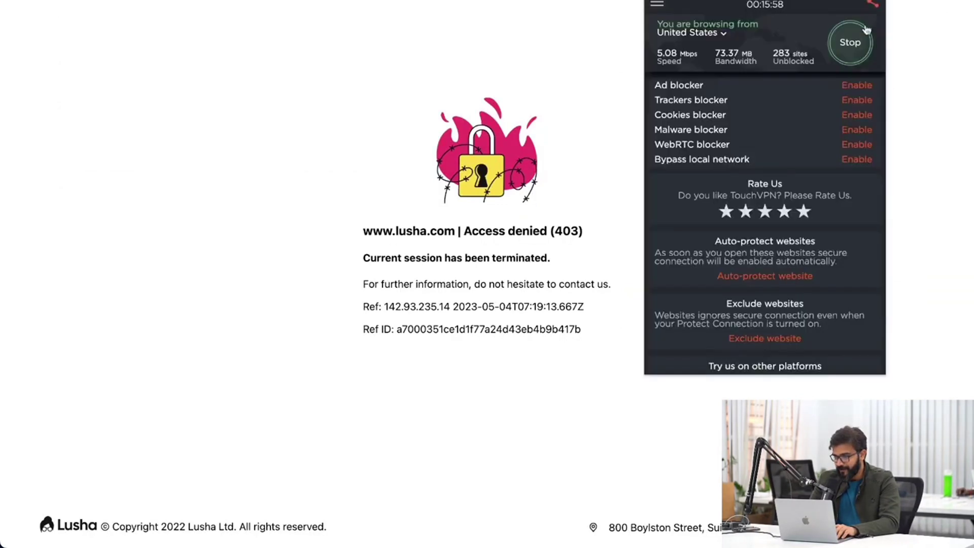
{"action": "left_click", "coordinate": [858, 37]}
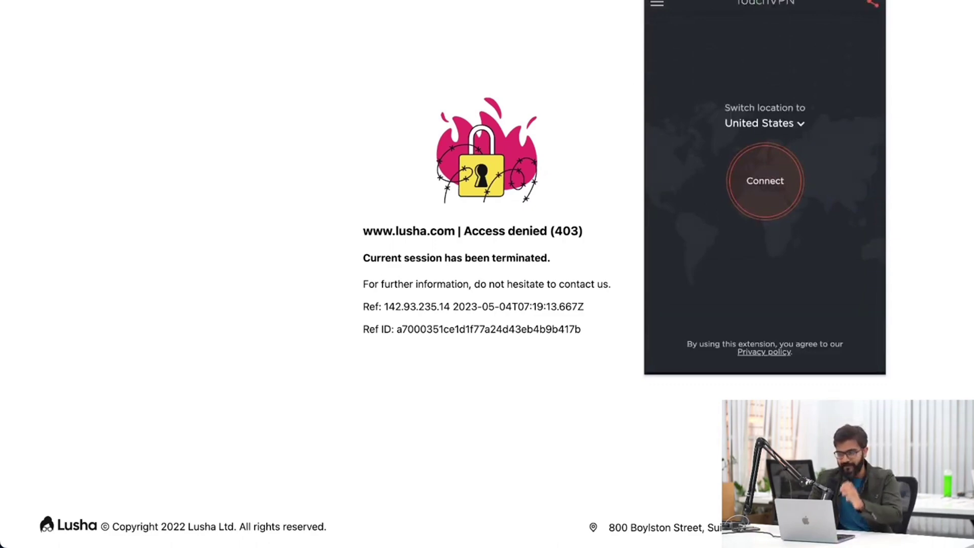
{"action": "left_click", "coordinate": [642, 104]}
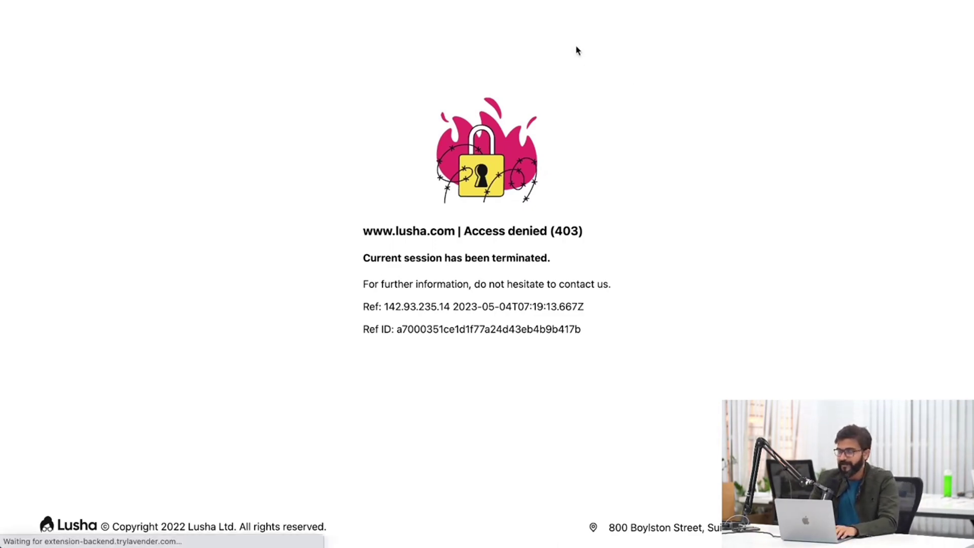
{"action": "key", "text": "super+r"}
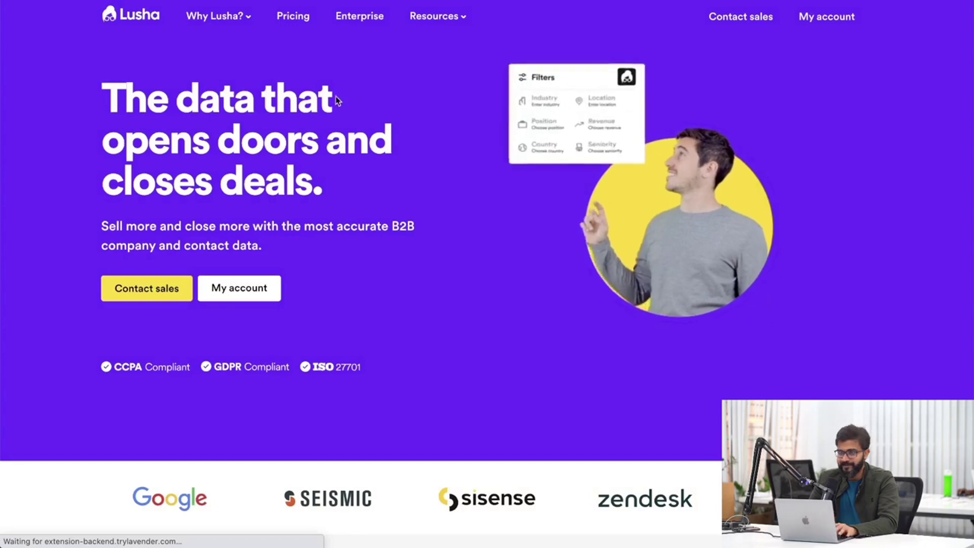
Set Lusha's Pro plan to 960 credits ($696 total) on the pricing page and choose it.
{"action": "left_click", "coordinate": [294, 26]}
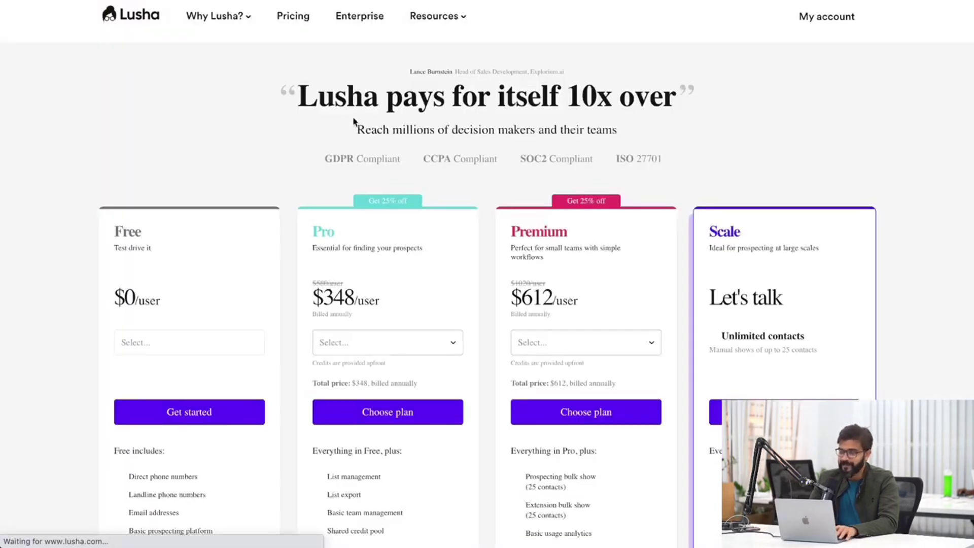
{"action": "scroll", "coordinate": [373, 187], "scroll_direction": "down", "scroll_amount": 1}
{"action": "scroll", "coordinate": [425, 339], "scroll_direction": "down", "scroll_amount": 3}
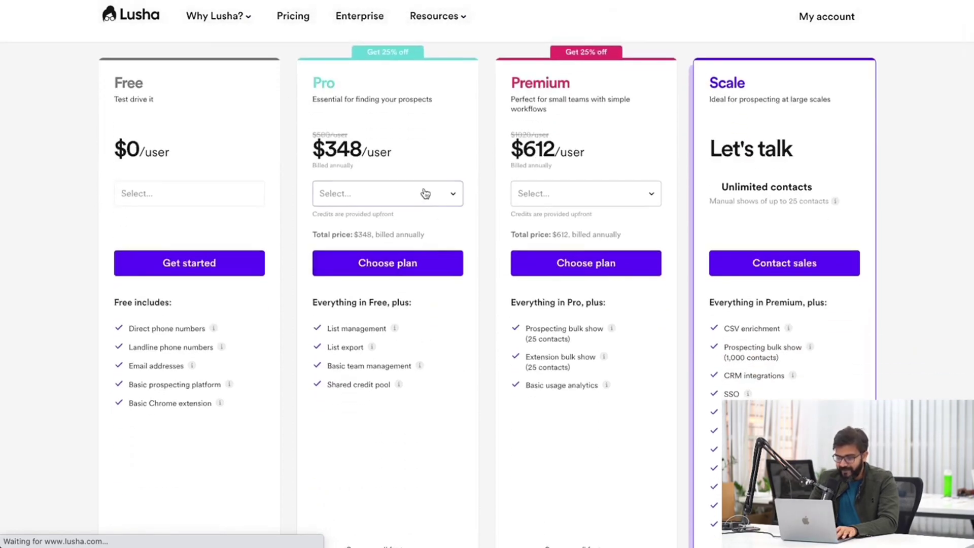
{"action": "left_click", "coordinate": [457, 201]}
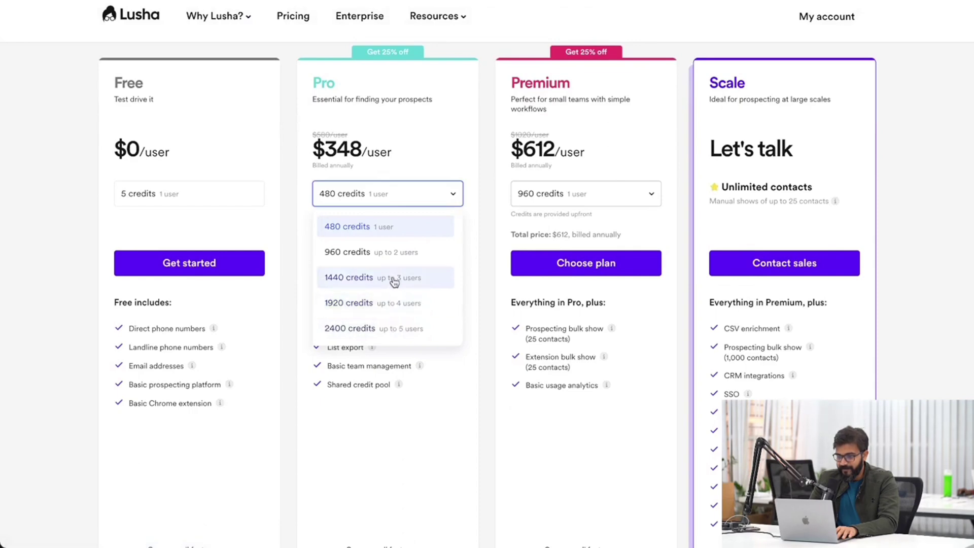
{"action": "left_click", "coordinate": [402, 256]}
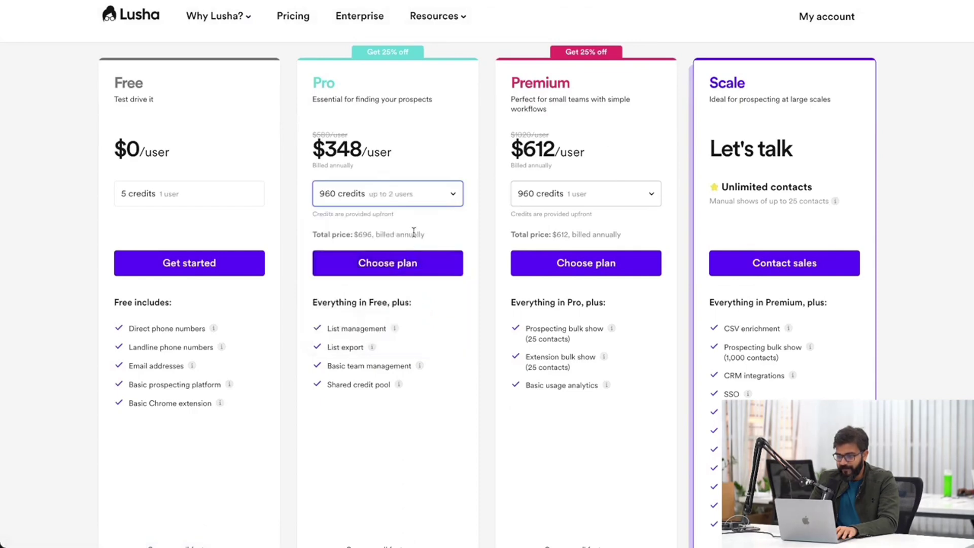
{"action": "left_click_drag", "start_coordinate": [372, 234], "coordinate": [359, 236]}
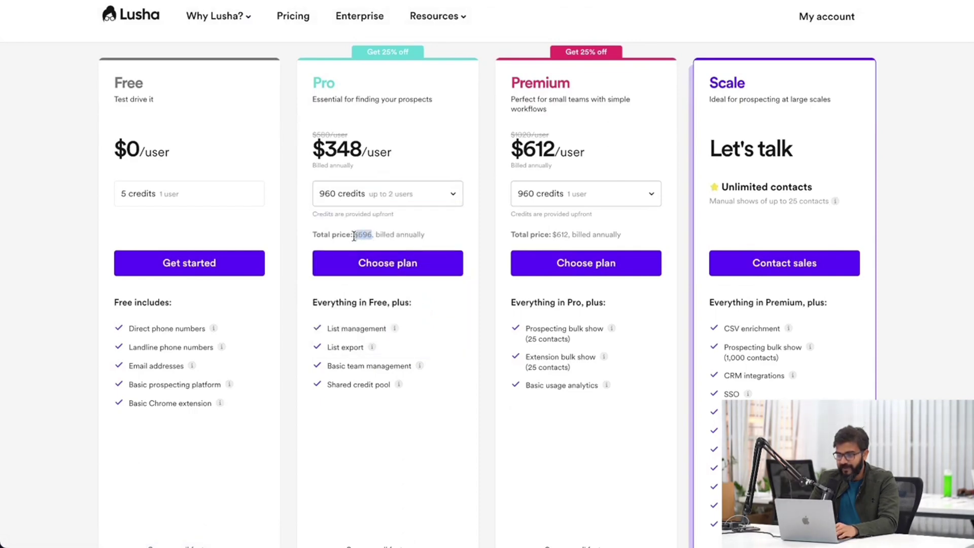
{"action": "left_click", "coordinate": [435, 270]}
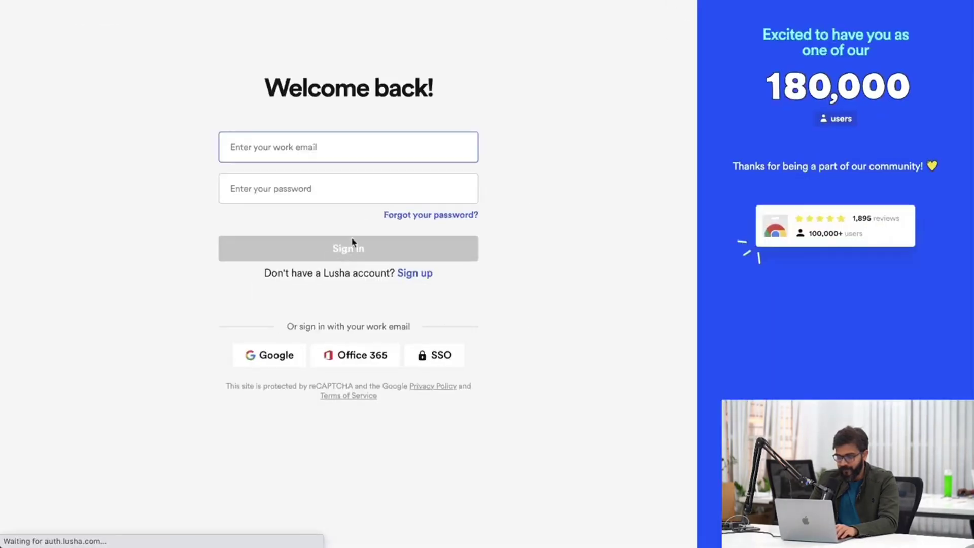
Sign in and review the Professional upgrade at 960 credits for $696, then back out.
{"action": "left_click", "coordinate": [308, 259]}
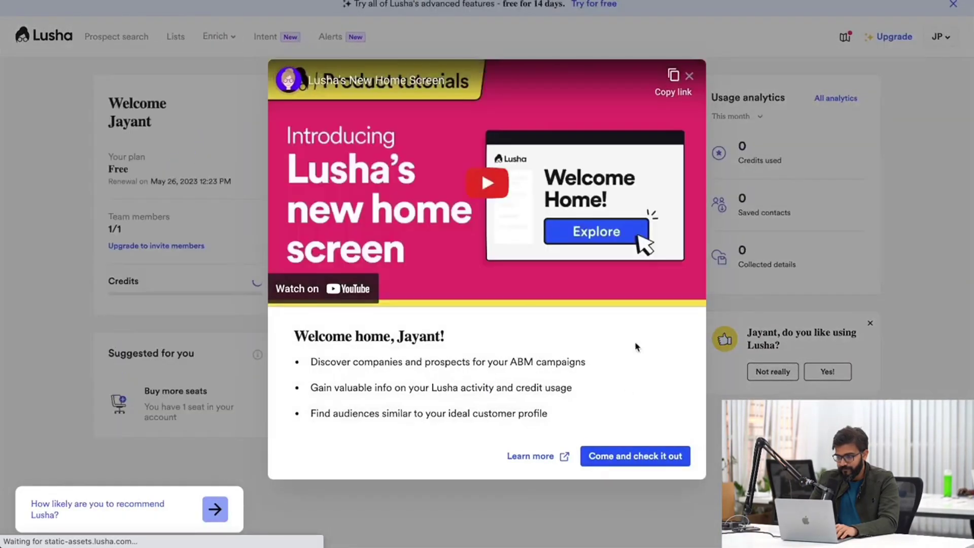
{"action": "left_click", "coordinate": [689, 75]}
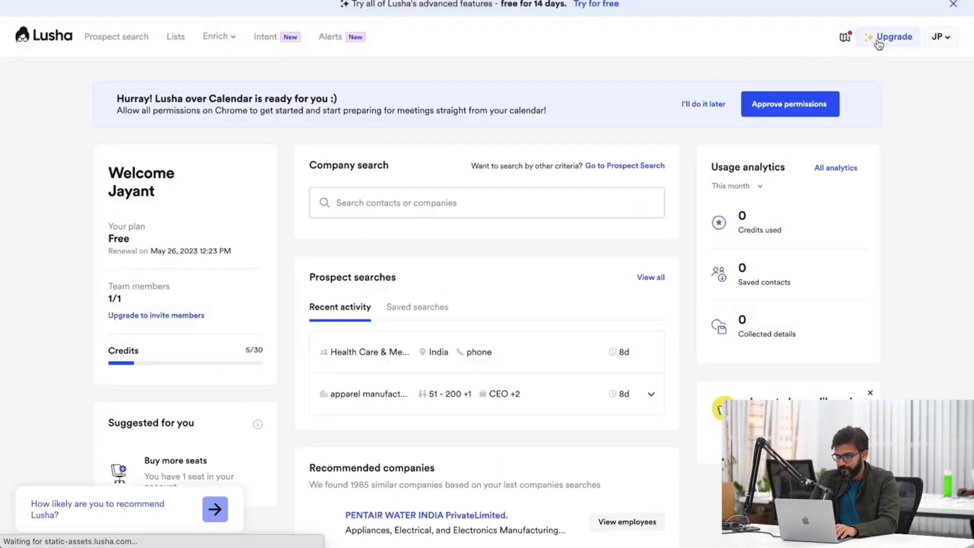
{"action": "left_click", "coordinate": [878, 43]}
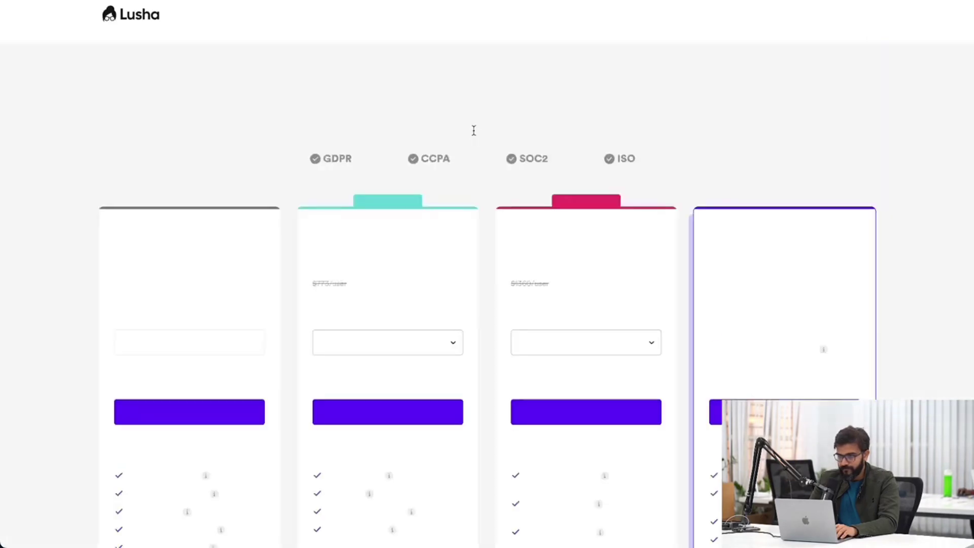
{"action": "left_click", "coordinate": [410, 334]}
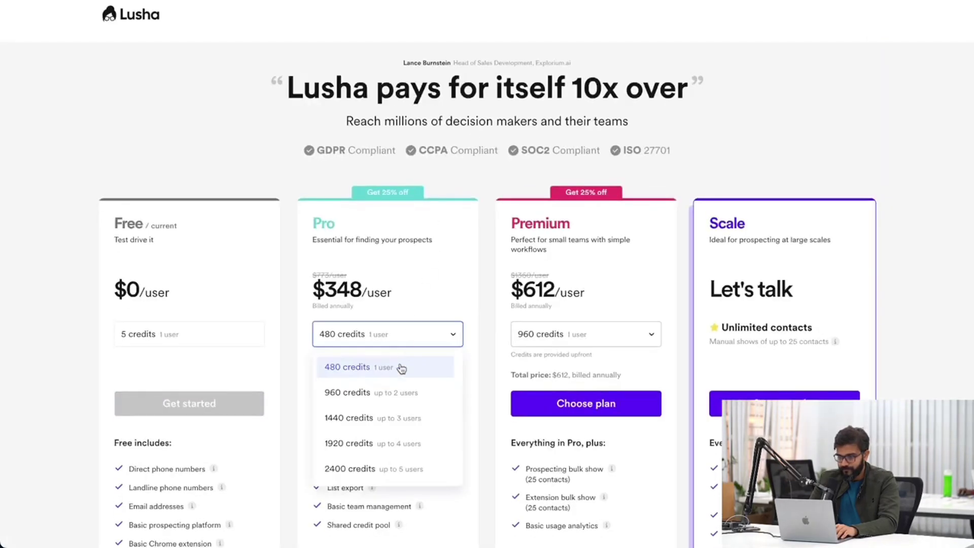
{"action": "left_click", "coordinate": [391, 394]}
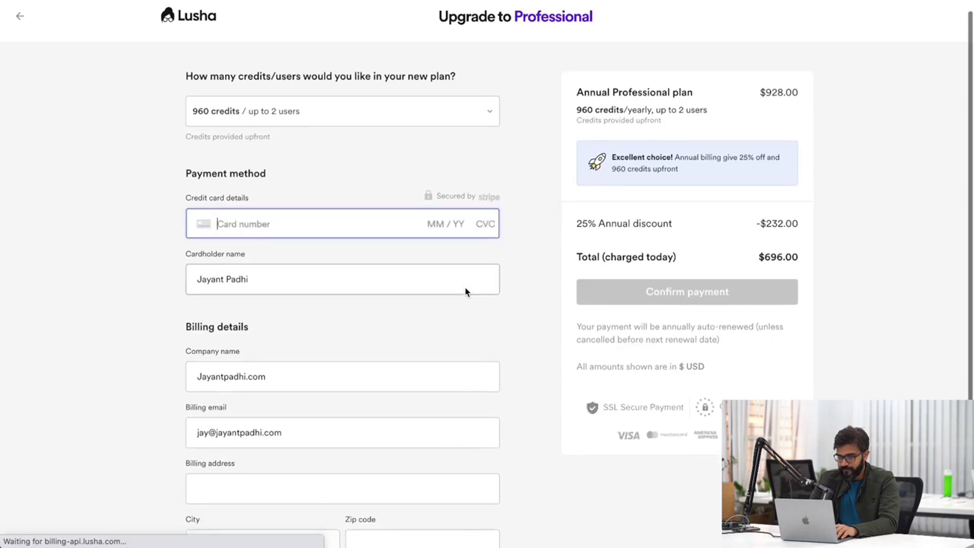
{"action": "left_click", "coordinate": [763, 257]}
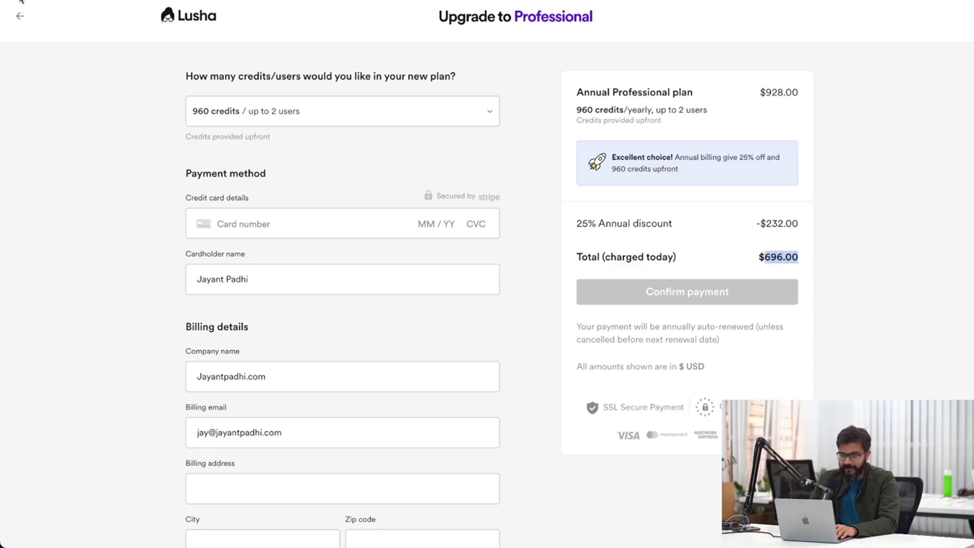
{"action": "left_click", "coordinate": [20, 14]}
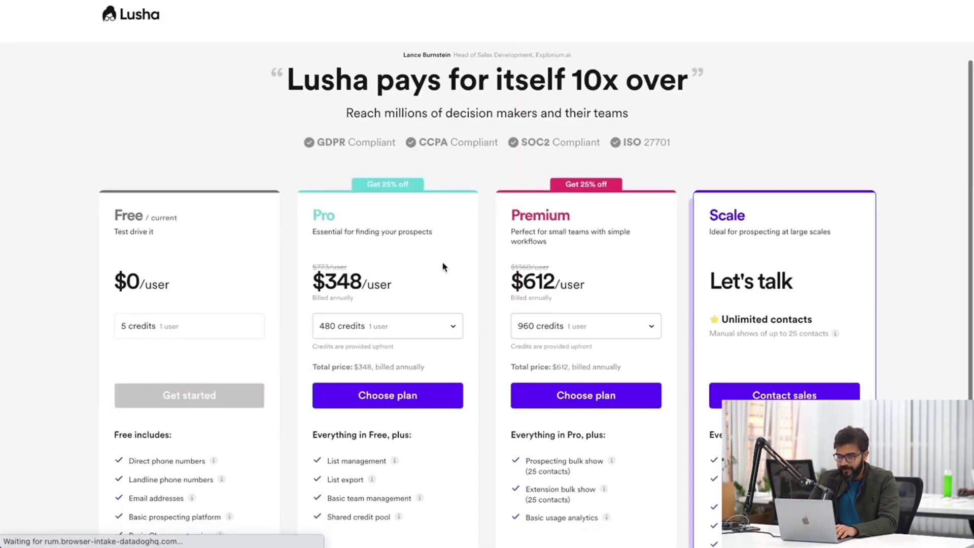
Compare Pro plan pricing at 960 and 2400 credits ($1740), then return to the dashboard.
{"action": "left_click", "coordinate": [408, 327]}
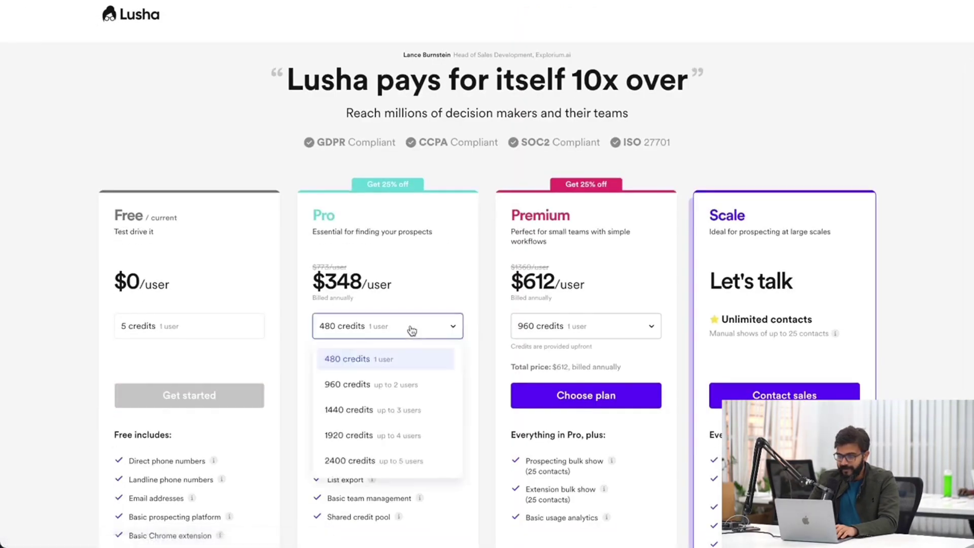
{"action": "scroll", "coordinate": [412, 330], "scroll_direction": "down", "scroll_amount": 3}
{"action": "left_click", "coordinate": [456, 211]}
{"action": "scroll", "coordinate": [458, 186], "scroll_direction": "down", "scroll_amount": 2}
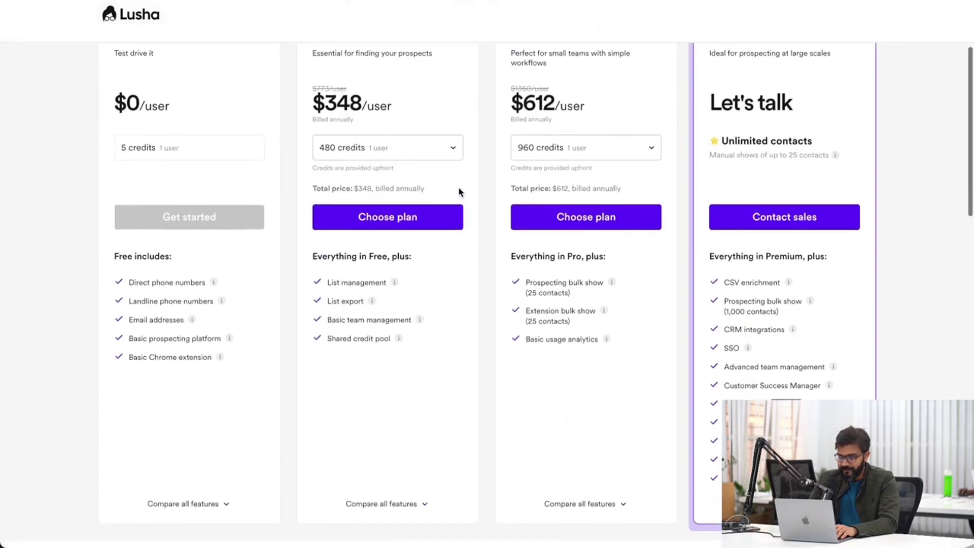
{"action": "left_click", "coordinate": [429, 148]}
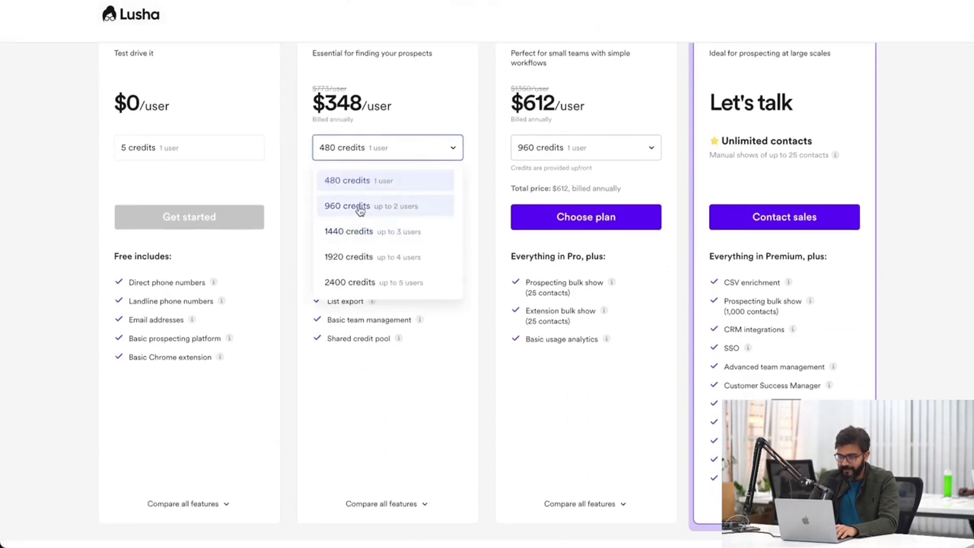
{"action": "left_click", "coordinate": [370, 211]}
{"action": "left_click", "coordinate": [401, 148]}
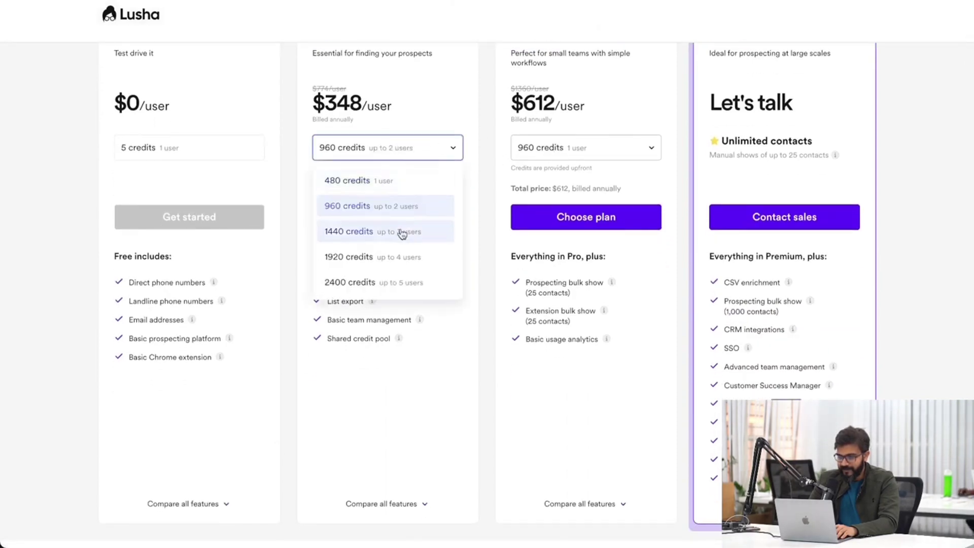
{"action": "left_click", "coordinate": [377, 283]}
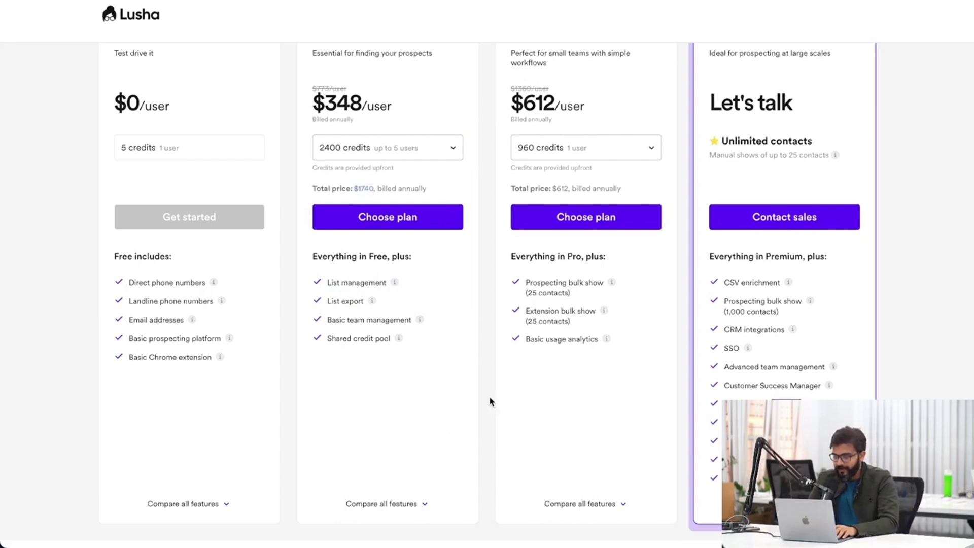
{"action": "scroll", "coordinate": [489, 402], "scroll_direction": "up", "scroll_amount": 5}
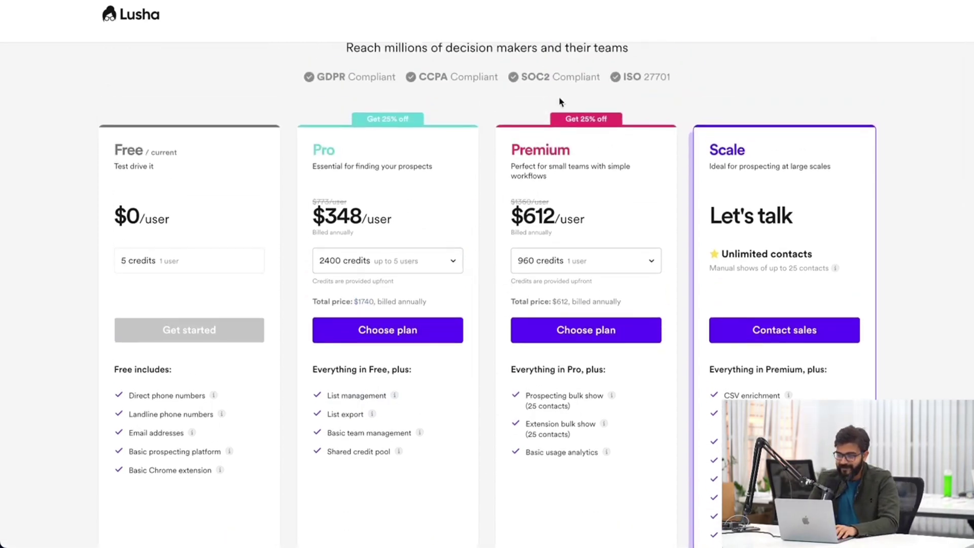
{"action": "key", "text": "alt+Left"}
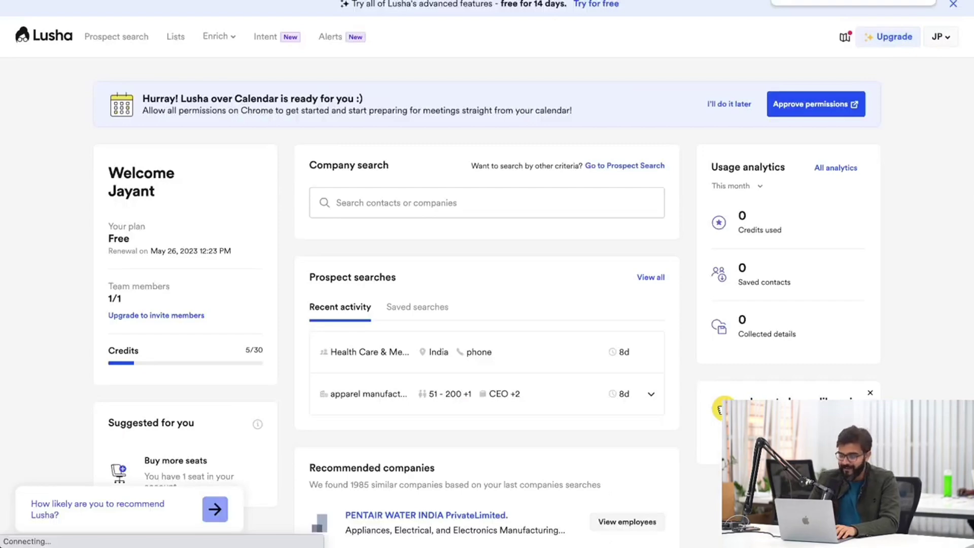
Try Lusha's prospect search, then return to Apollo's Home control center for this week's stats.
{"action": "left_click", "coordinate": [377, 399]}
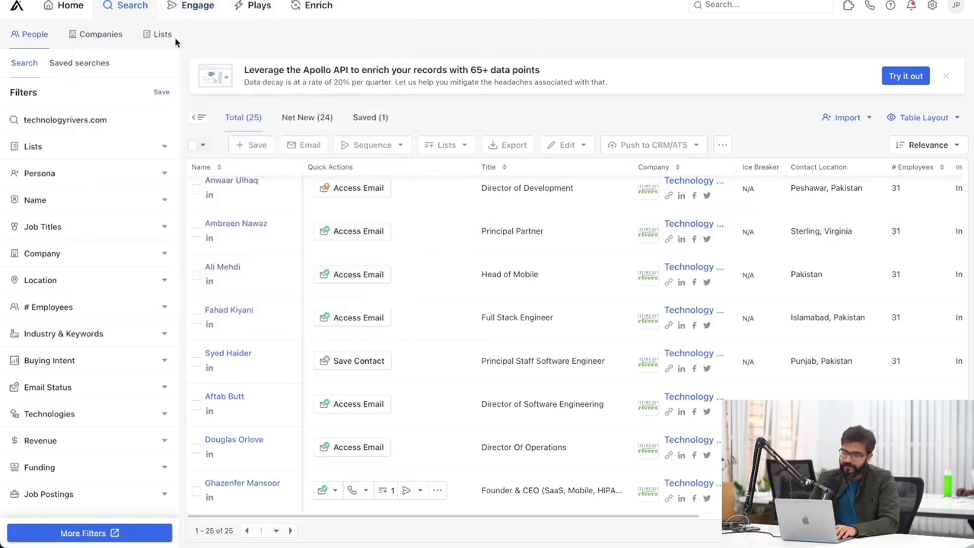
{"action": "left_click", "coordinate": [69, 6]}
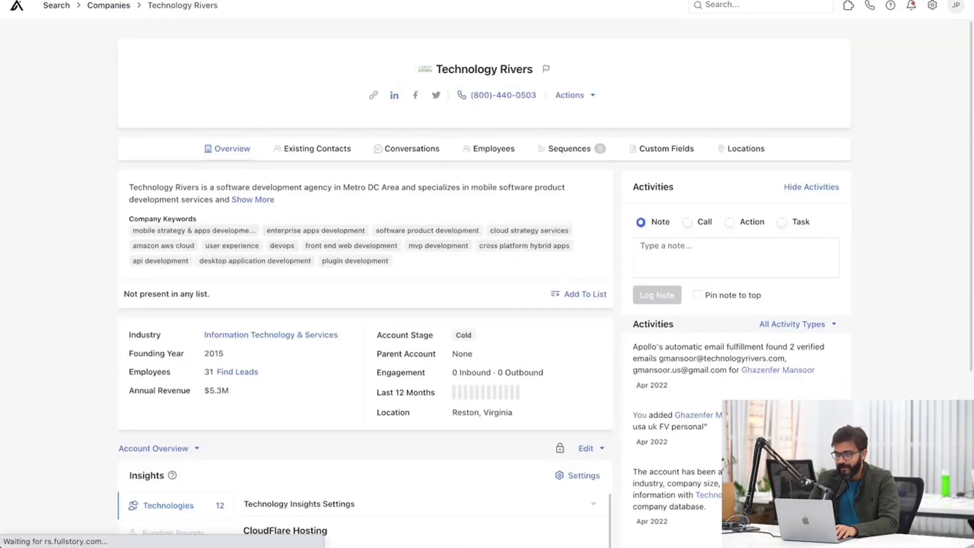
Review apollo.io's monthly pricing plans: Free $0, Basic $49, Professional $99 and Custom.
{"action": "key", "text": "ctrl+l"}
{"action": "type", "text": "apo"}
{"action": "key", "text": "Escape"}
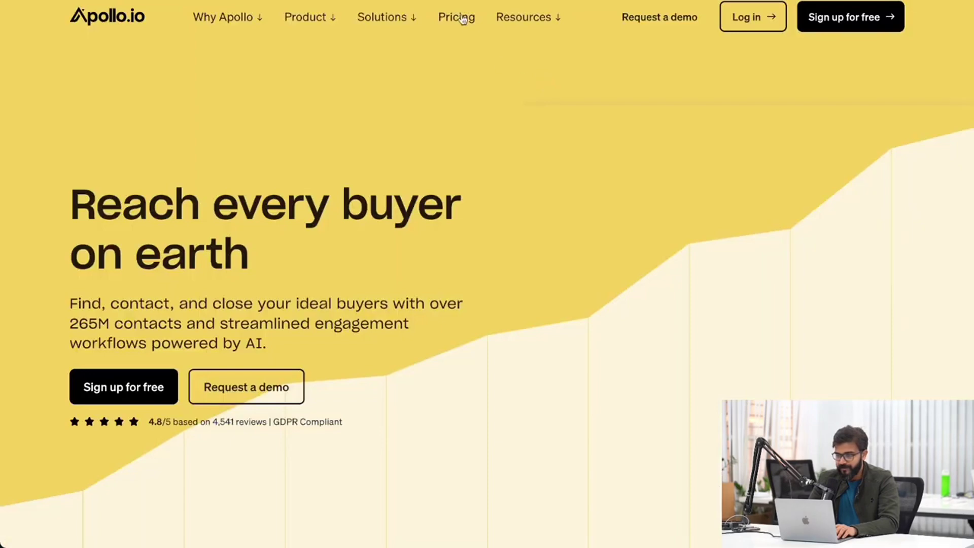
{"action": "left_click", "coordinate": [462, 18]}
{"action": "scroll", "coordinate": [472, 193], "scroll_direction": "down", "scroll_amount": 5}
{"action": "left_click", "coordinate": [424, 175]}
{"action": "scroll", "coordinate": [424, 178], "scroll_direction": "down", "scroll_amount": 2}
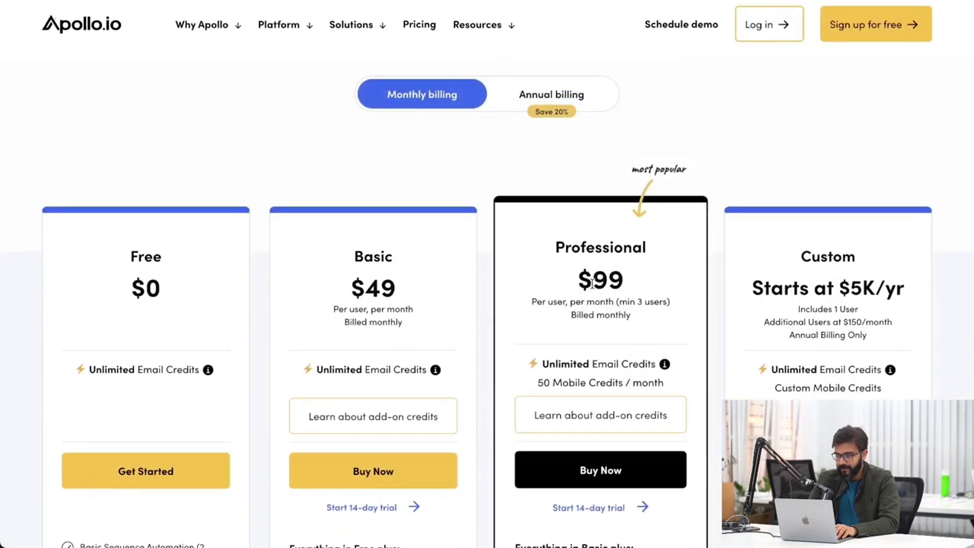
{"action": "scroll", "coordinate": [591, 283], "scroll_direction": "down", "scroll_amount": 6}
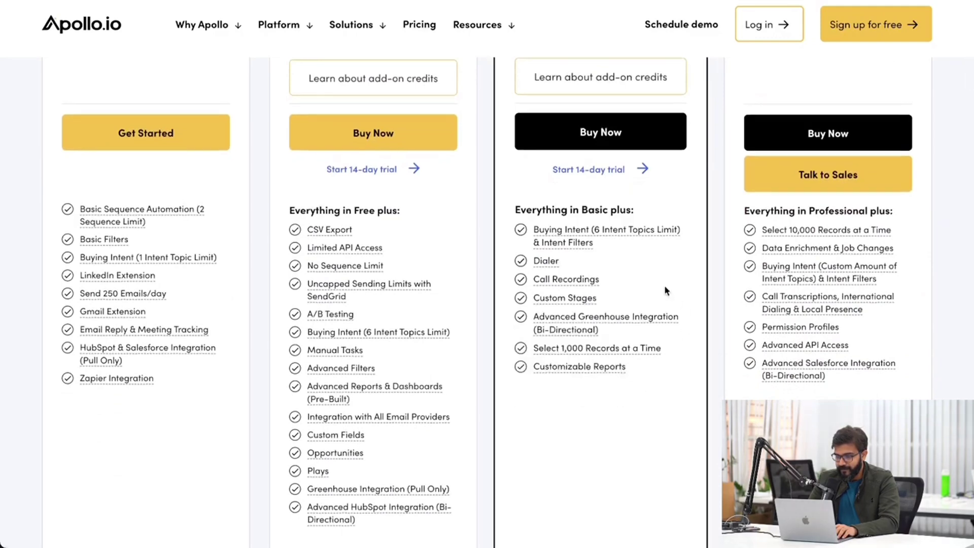
{"action": "scroll", "coordinate": [665, 290], "scroll_direction": "up", "scroll_amount": 2}
{"action": "scroll", "coordinate": [666, 290], "scroll_direction": "down", "scroll_amount": 1}
{"action": "scroll", "coordinate": [622, 259], "scroll_direction": "up", "scroll_amount": 4}
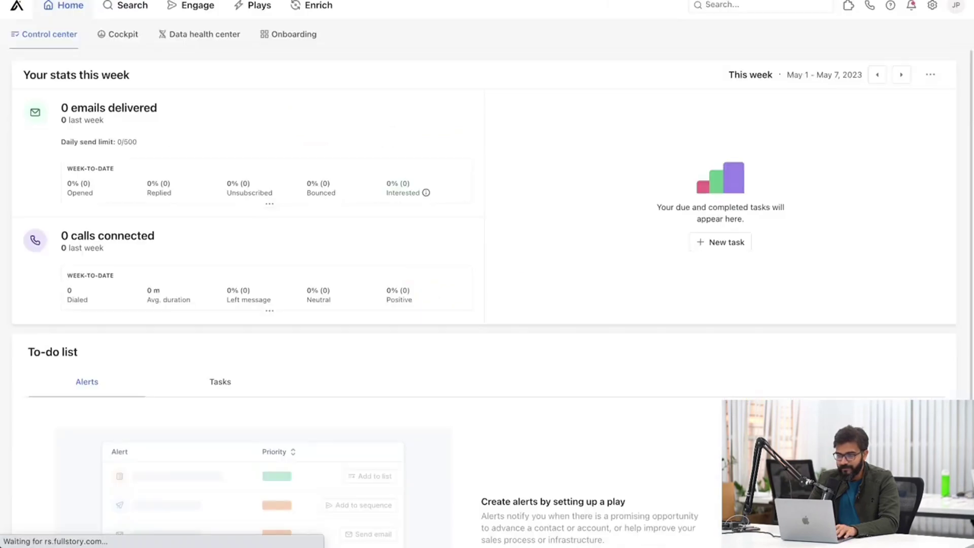
Open People search listing 25 technologyrivers.com contacts, then briefly check Launchpad before heading to Notion.
{"action": "left_click", "coordinate": [129, 9]}
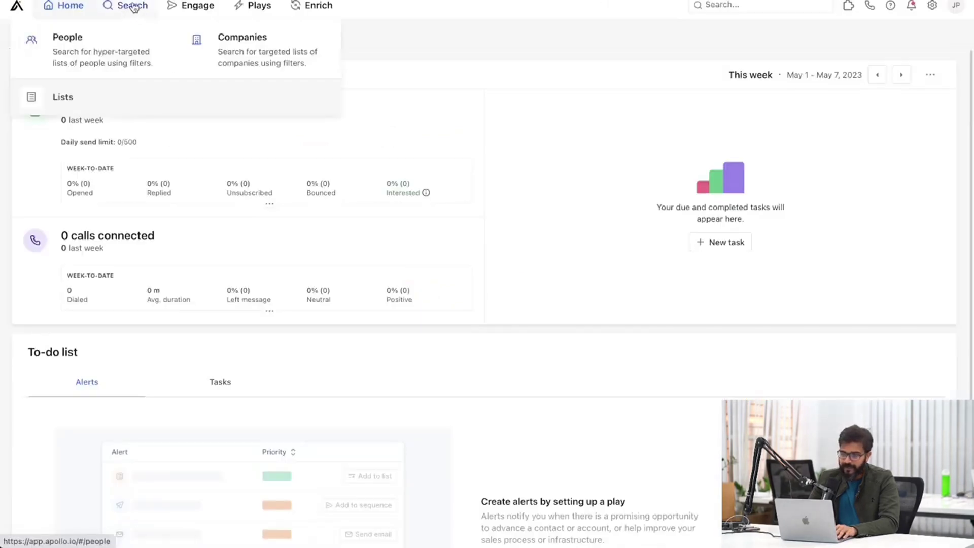
{"action": "left_click", "coordinate": [133, 7]}
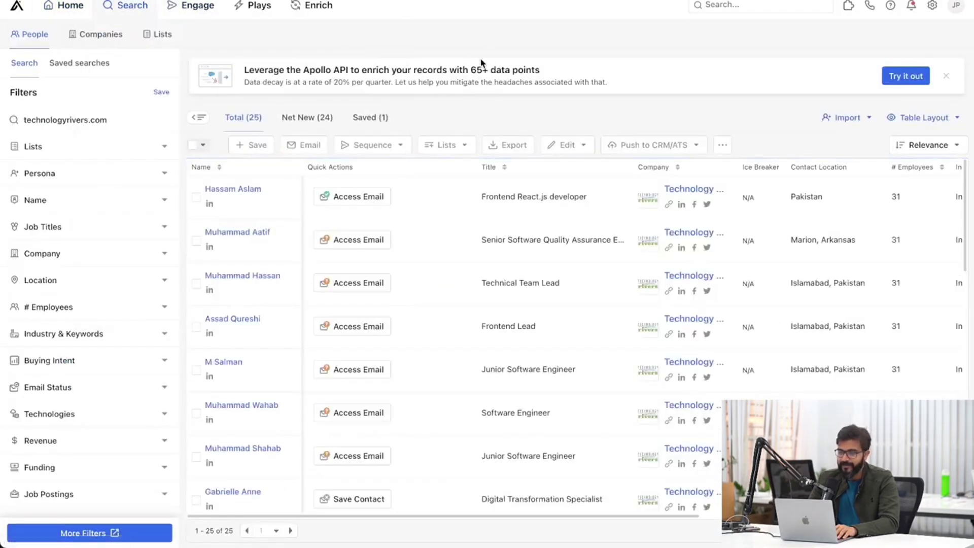
{"action": "mouse_move", "coordinate": [1, 258]}
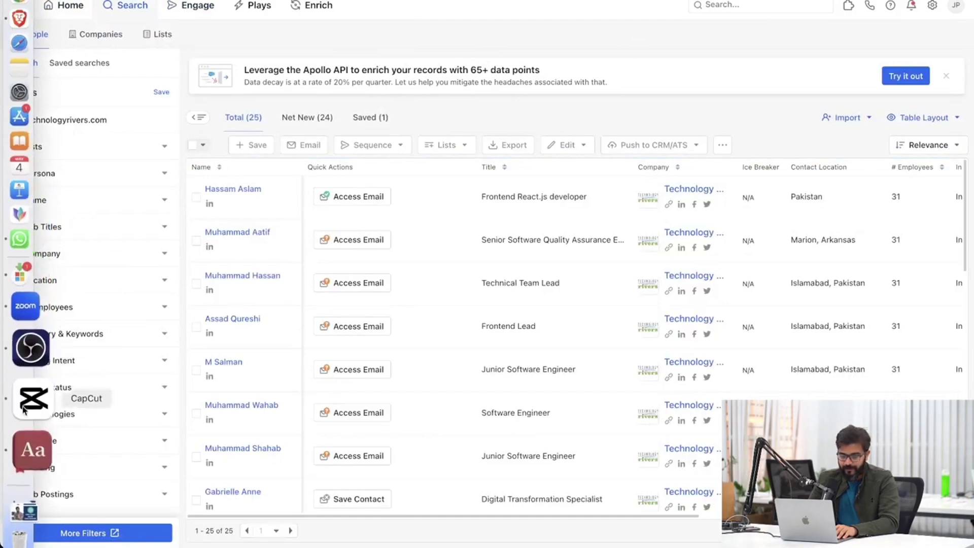
{"action": "left_click", "coordinate": [31, 9]}
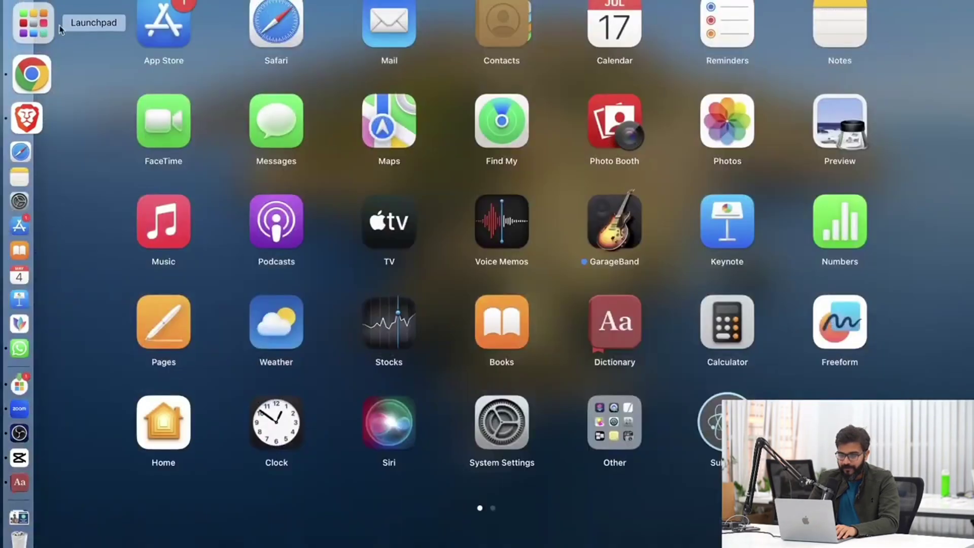
{"action": "key", "text": "Escape"}
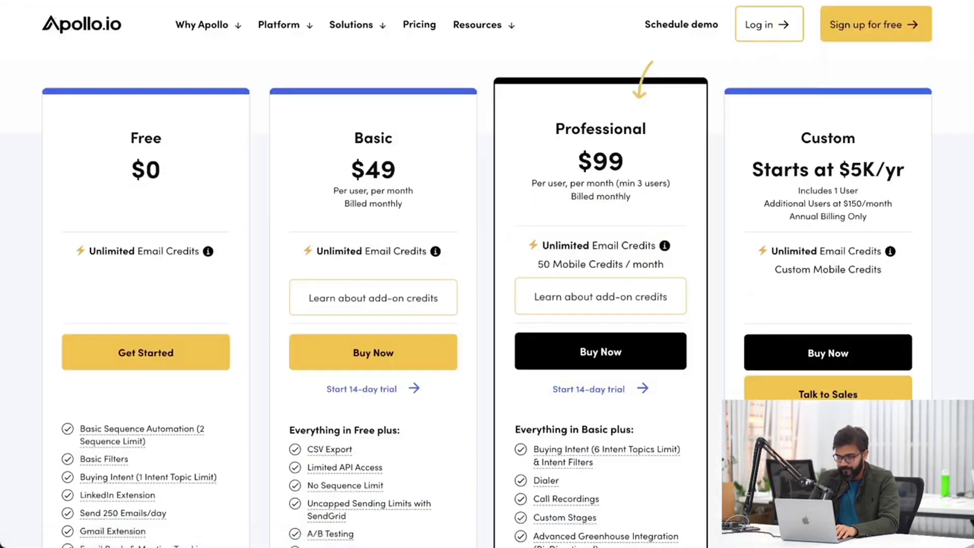
{"action": "key", "text": "super+l"}
Open Notion's Alpha Club ICP page and read through its Attribute and Description table.
{"action": "type", "text": "noti"}
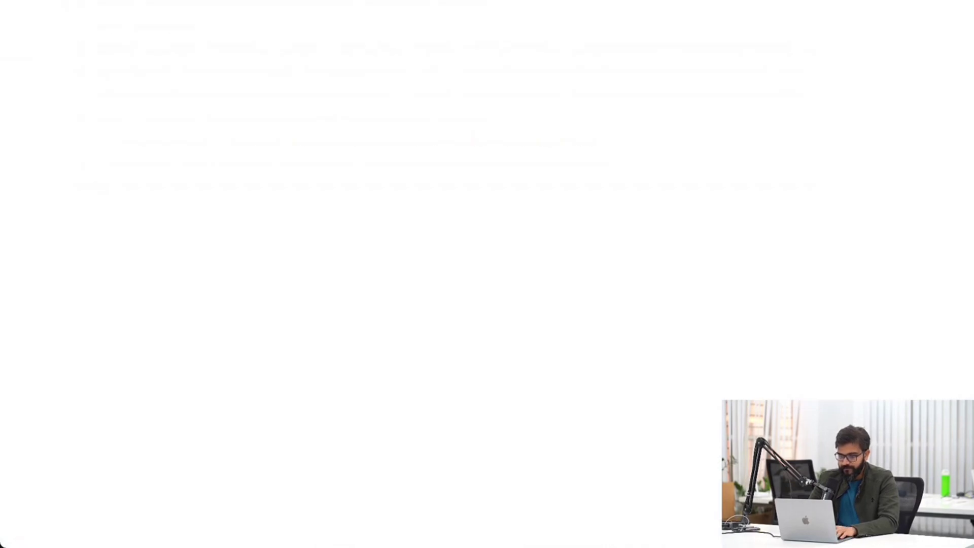
{"action": "left_click", "coordinate": [284, 152]}
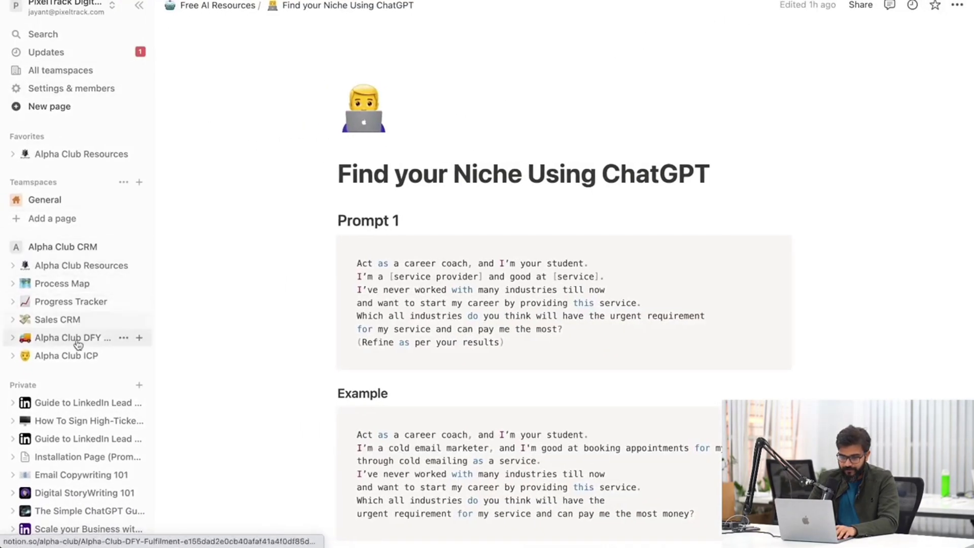
{"action": "left_click", "coordinate": [69, 357]}
{"action": "scroll", "coordinate": [305, 269], "scroll_direction": "down", "scroll_amount": 2}
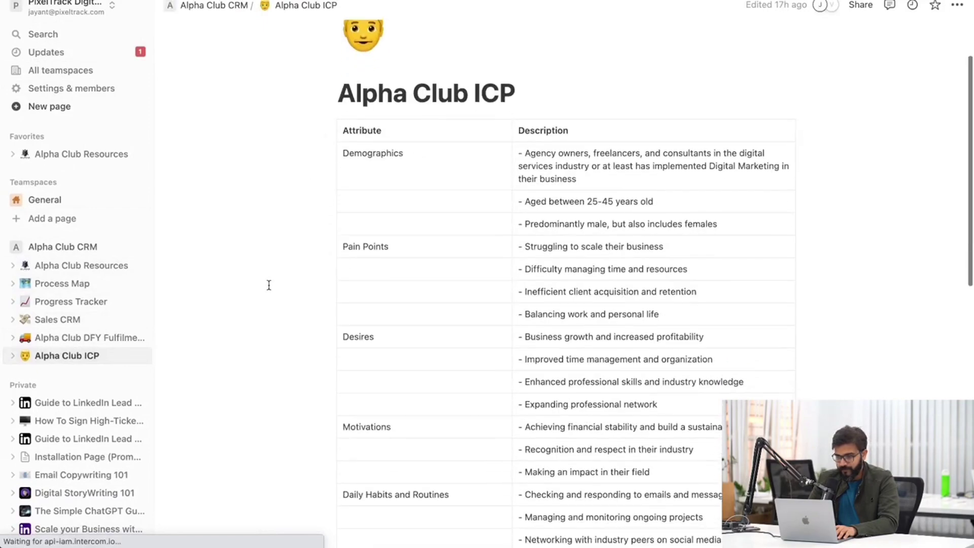
{"action": "scroll", "coordinate": [604, 213], "scroll_direction": "down", "scroll_amount": 10}
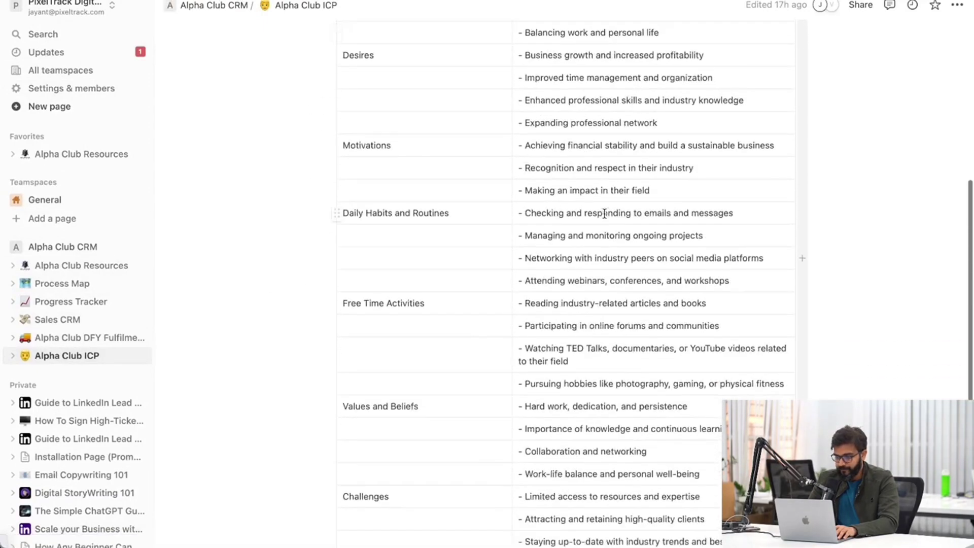
{"action": "scroll", "coordinate": [604, 213], "scroll_direction": "up", "scroll_amount": 10}
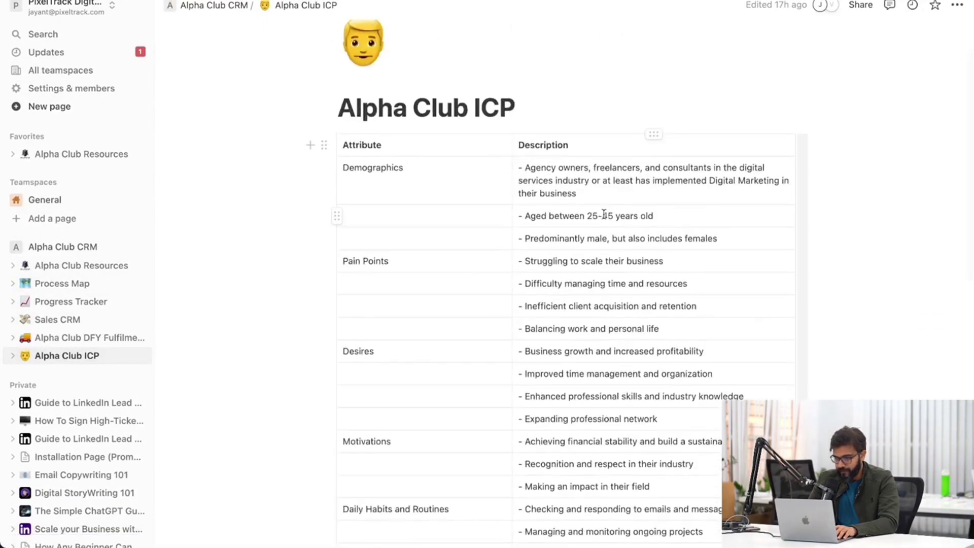
{"action": "scroll", "coordinate": [608, 250], "scroll_direction": "down", "scroll_amount": 3}
{"action": "scroll", "coordinate": [617, 131], "scroll_direction": "up", "scroll_amount": 3}
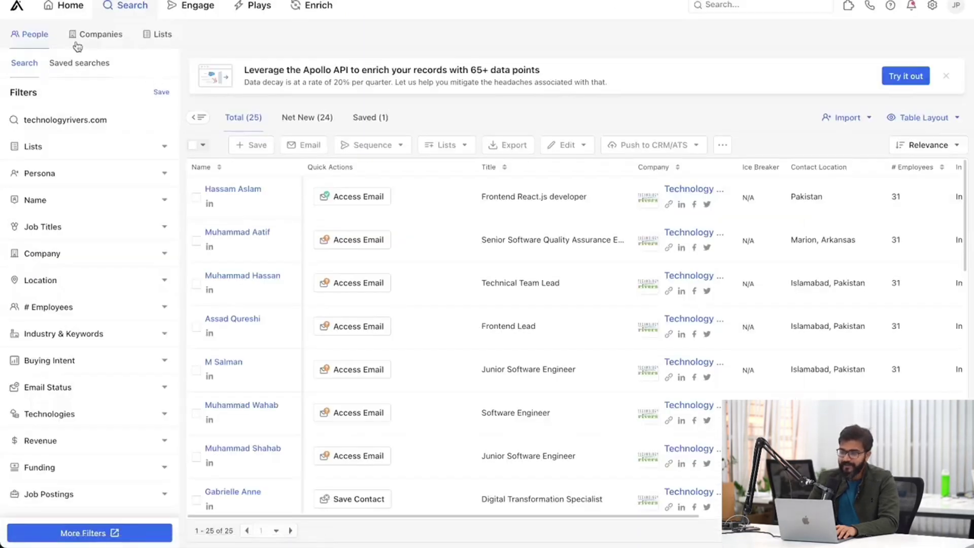
Return via Home to People search and expand the Industry & Keywords industry list.
{"action": "left_click", "coordinate": [60, 6]}
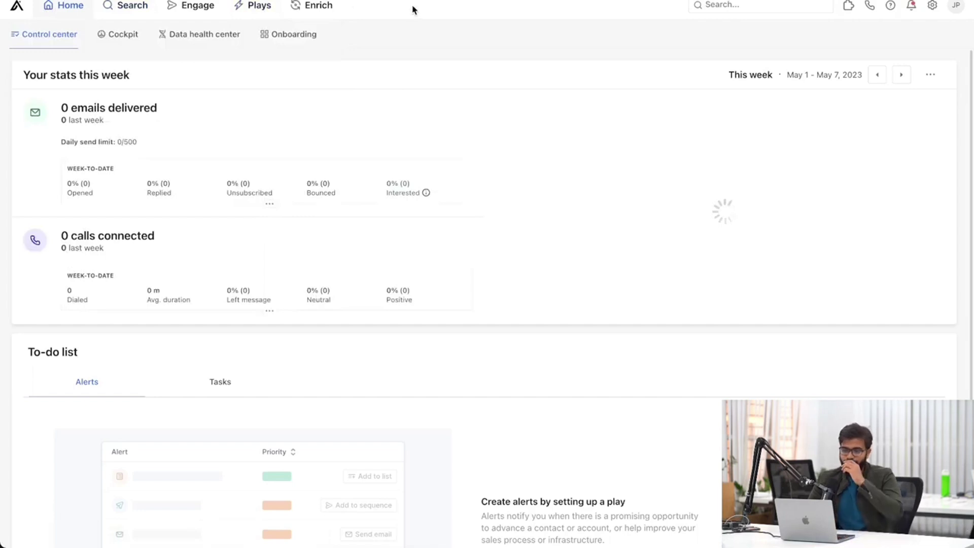
{"action": "left_click", "coordinate": [130, 11]}
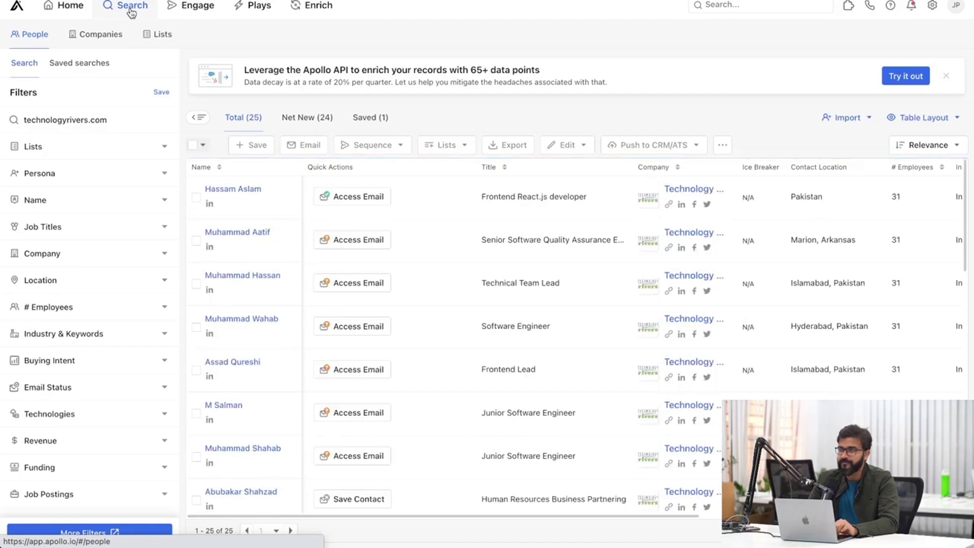
{"action": "scroll", "coordinate": [20, 253], "scroll_direction": "down", "scroll_amount": 1}
{"action": "scroll", "coordinate": [61, 223], "scroll_direction": "up", "scroll_amount": 1}
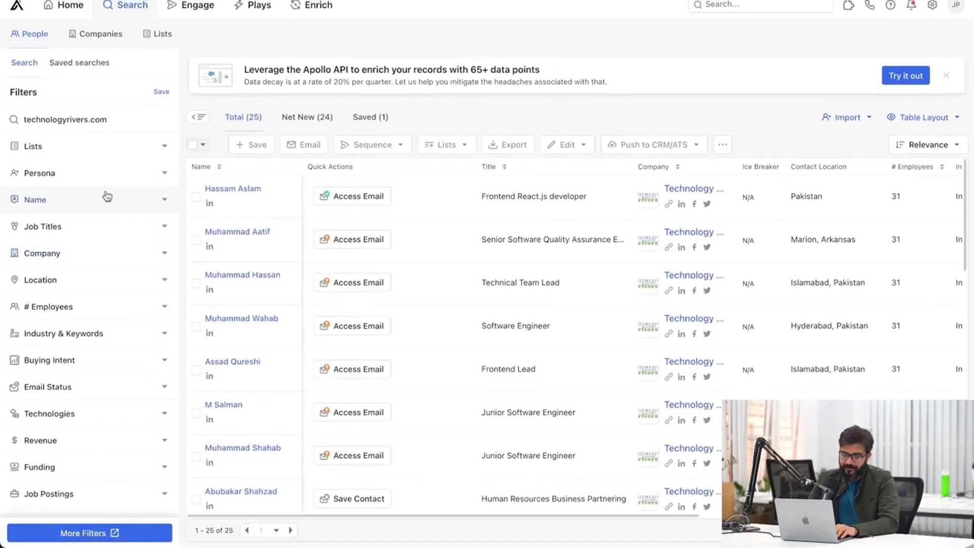
{"action": "left_click", "coordinate": [87, 334]}
{"action": "scroll", "coordinate": [87, 350], "scroll_direction": "down", "scroll_amount": 1}
{"action": "left_click", "coordinate": [94, 328]}
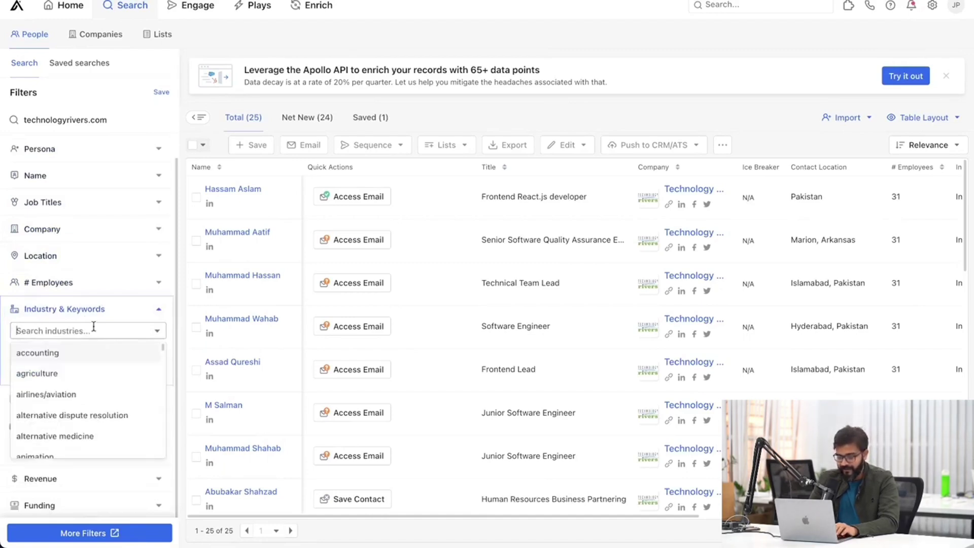
Filter people to the marketing & advertising industry and companies with 1-10 employees.
{"action": "type", "text": "mark"}
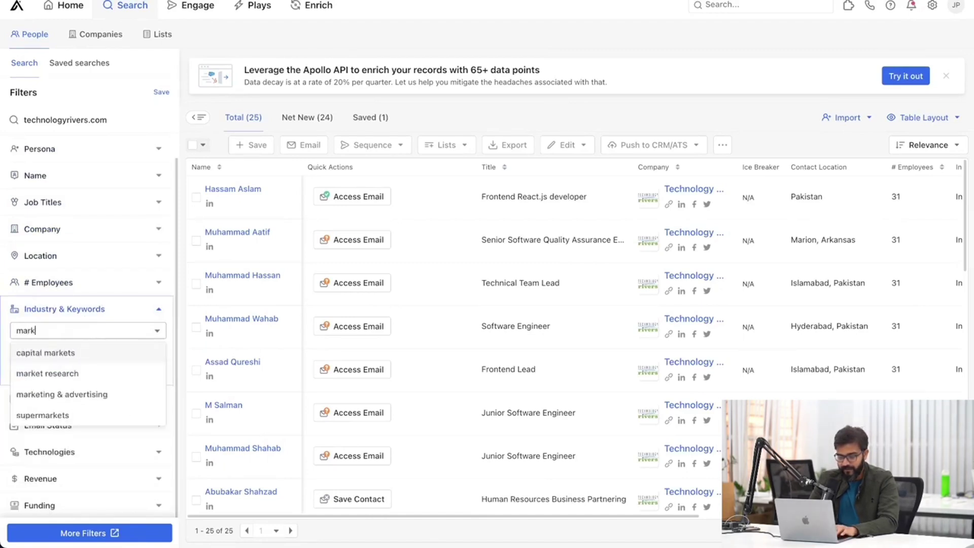
{"action": "left_click", "coordinate": [78, 394]}
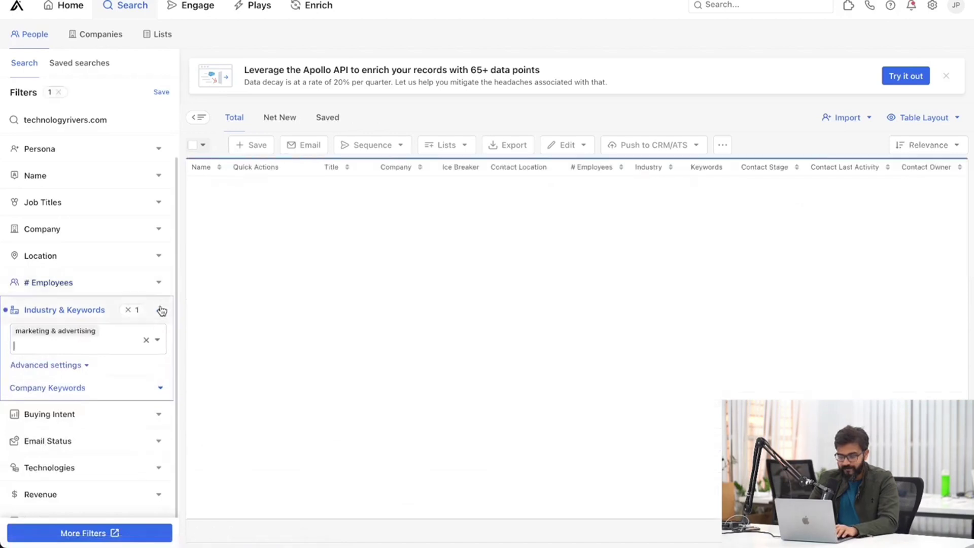
{"action": "left_click", "coordinate": [160, 314]}
{"action": "left_click", "coordinate": [145, 308]}
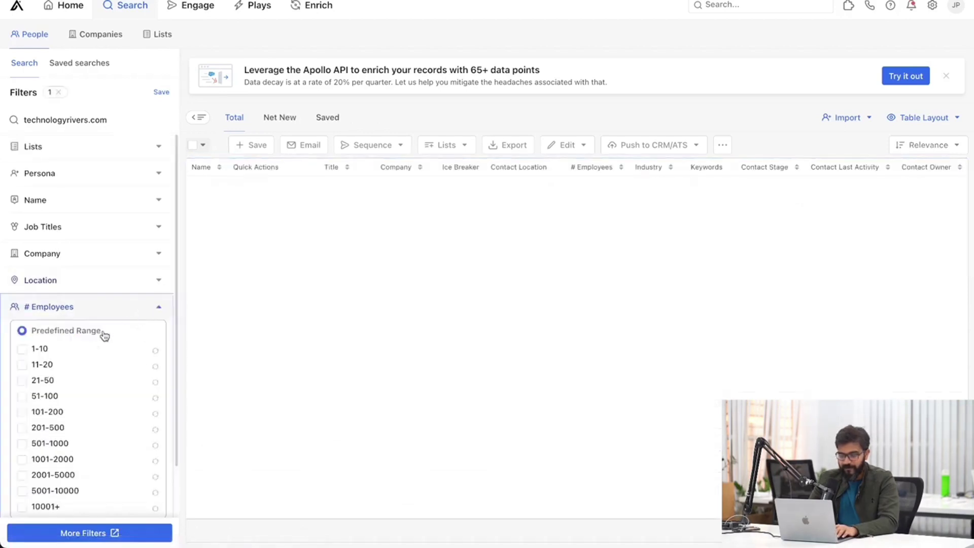
{"action": "left_click", "coordinate": [22, 351]}
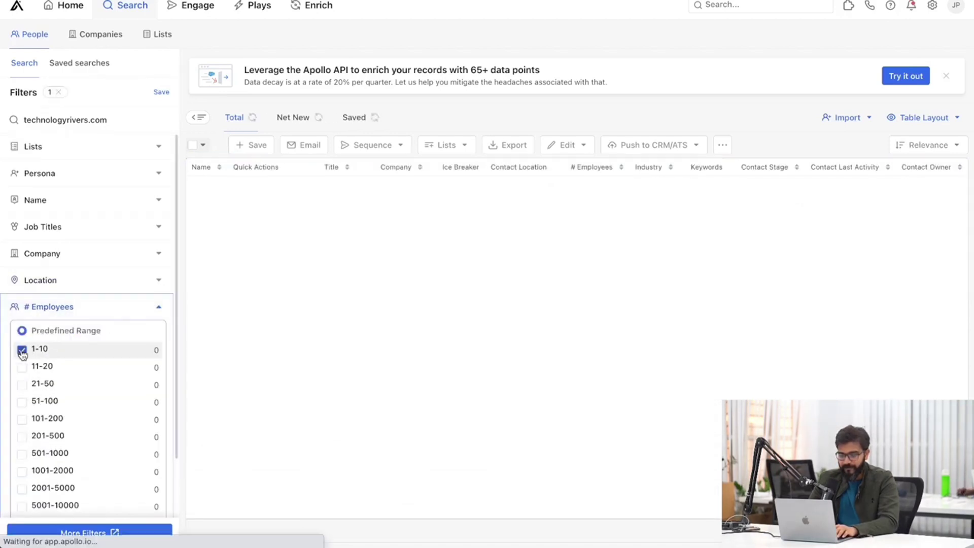
{"action": "left_click", "coordinate": [160, 306]}
Remove the technologyrivers.com keyword from the search box and expand the Location filter.
{"action": "key", "text": "super+a"}
{"action": "type", "text": "t"}
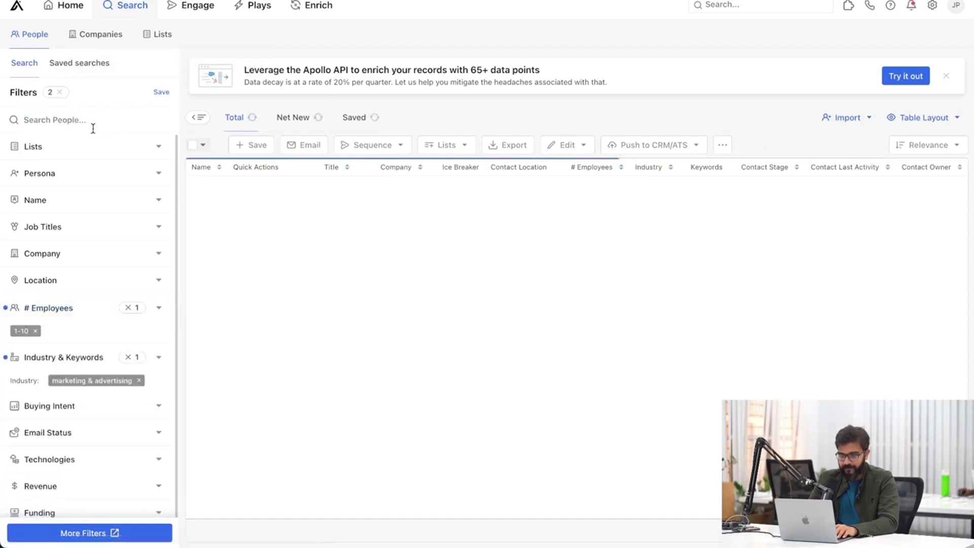
{"action": "left_click", "coordinate": [93, 128]}
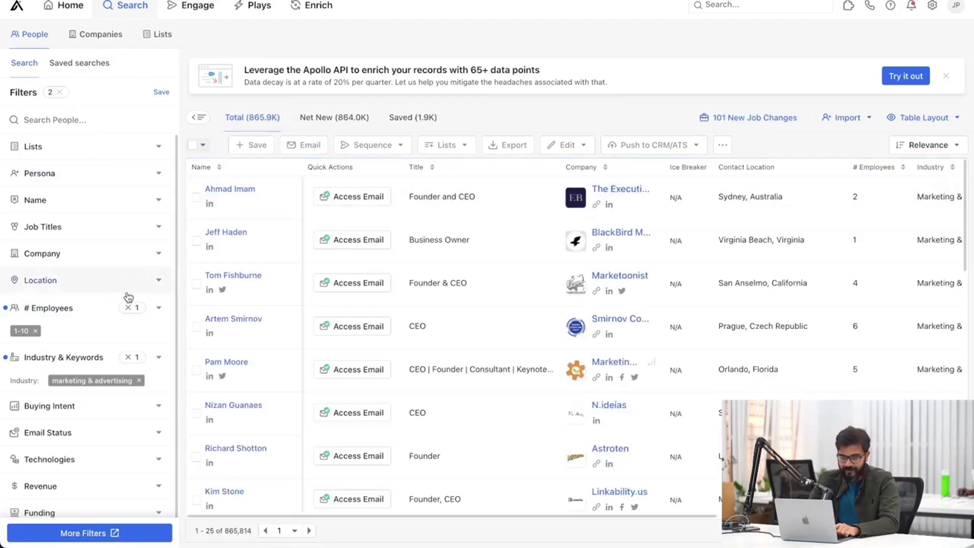
{"action": "left_click", "coordinate": [80, 279]}
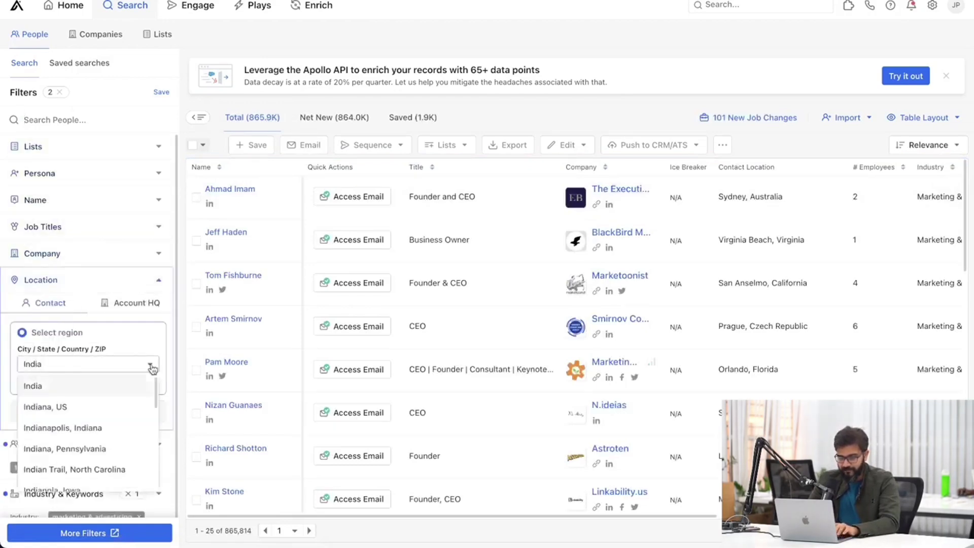
Filter location to India and add CEO as the first job title.
{"action": "left_click", "coordinate": [79, 389]}
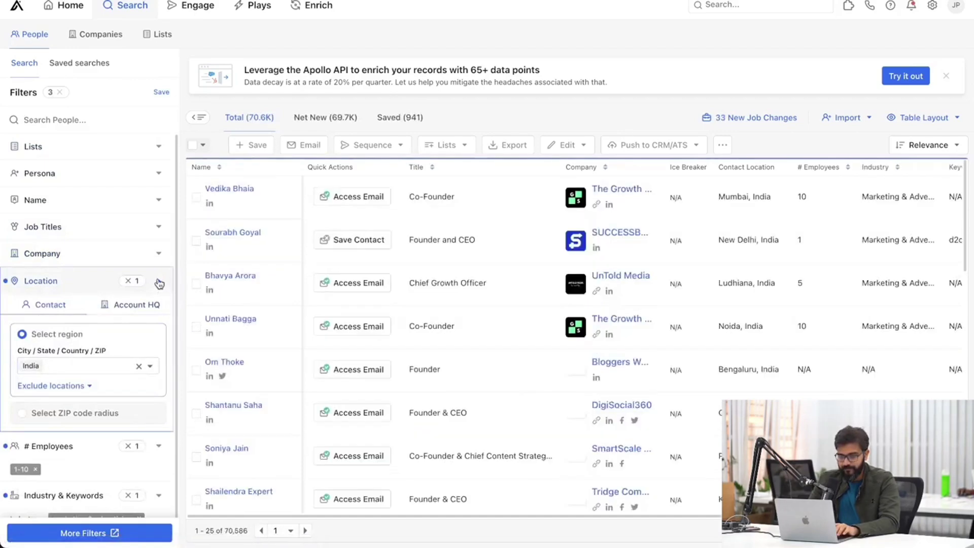
{"action": "left_click", "coordinate": [169, 272]}
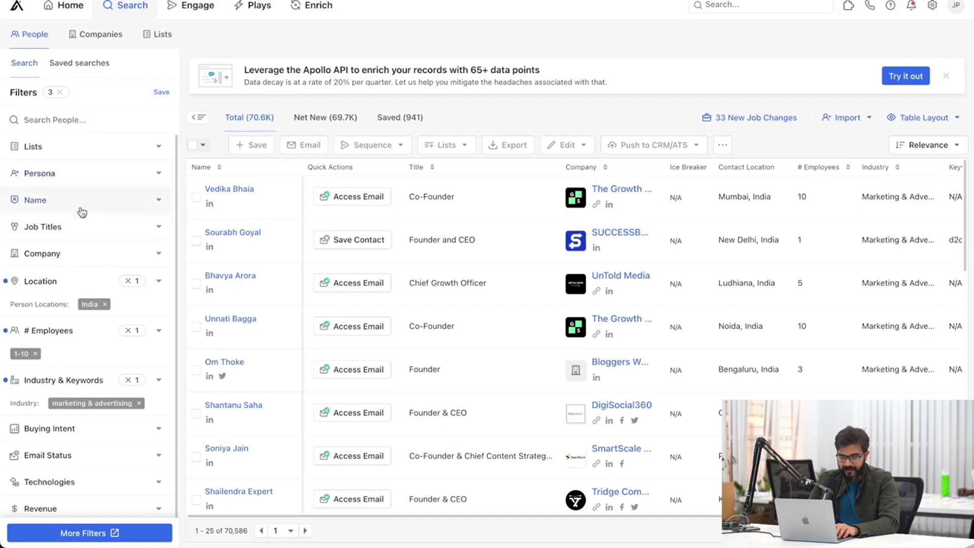
{"action": "left_click", "coordinate": [76, 231]}
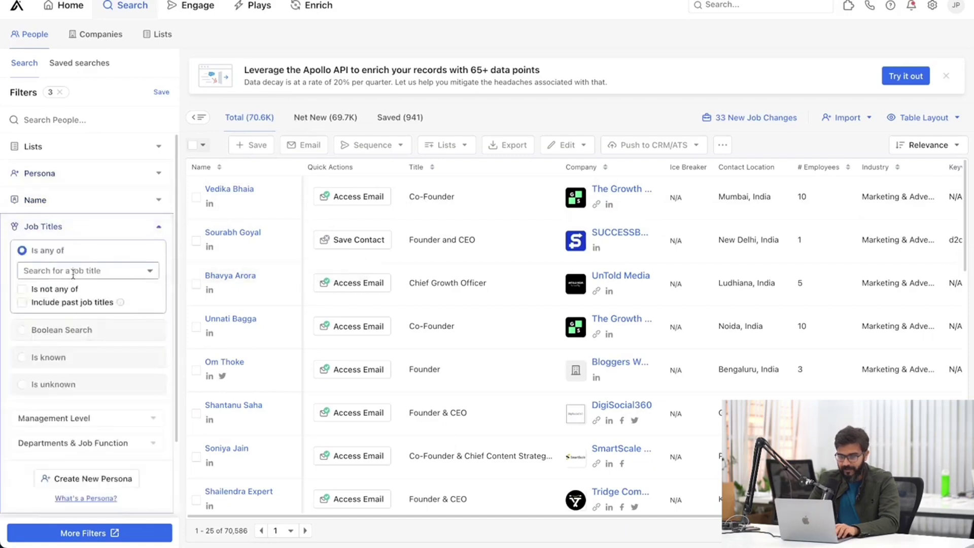
{"action": "left_click", "coordinate": [73, 274]}
{"action": "type", "text": "CEO"}
{"action": "key", "text": "Return"}
Add founder, Co-founder and owner job titles, narrowing results to 12.7K people.
{"action": "type", "text": "founder"}
{"action": "key", "text": "Return"}
{"action": "type", "text": "Co-fo"}
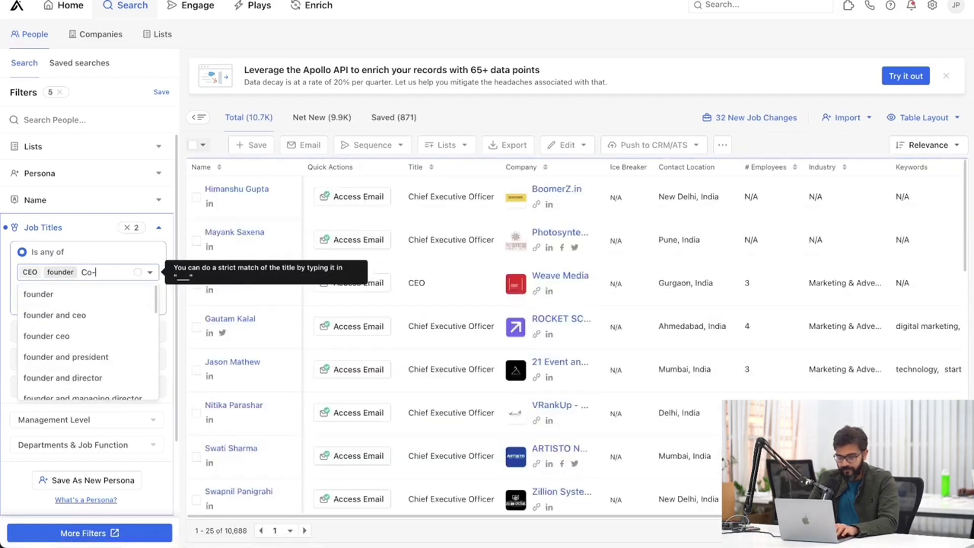
{"action": "key", "text": "Return"}
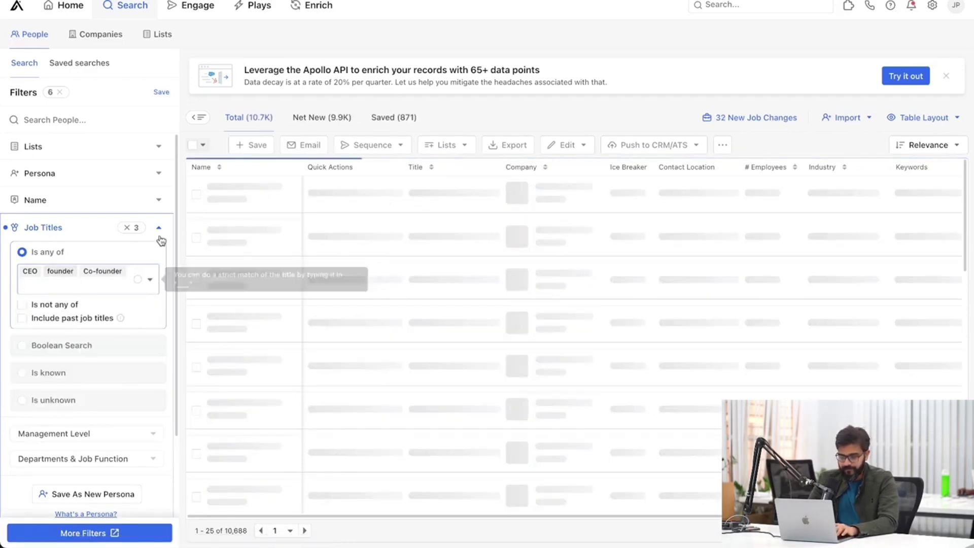
{"action": "type", "text": "o"}
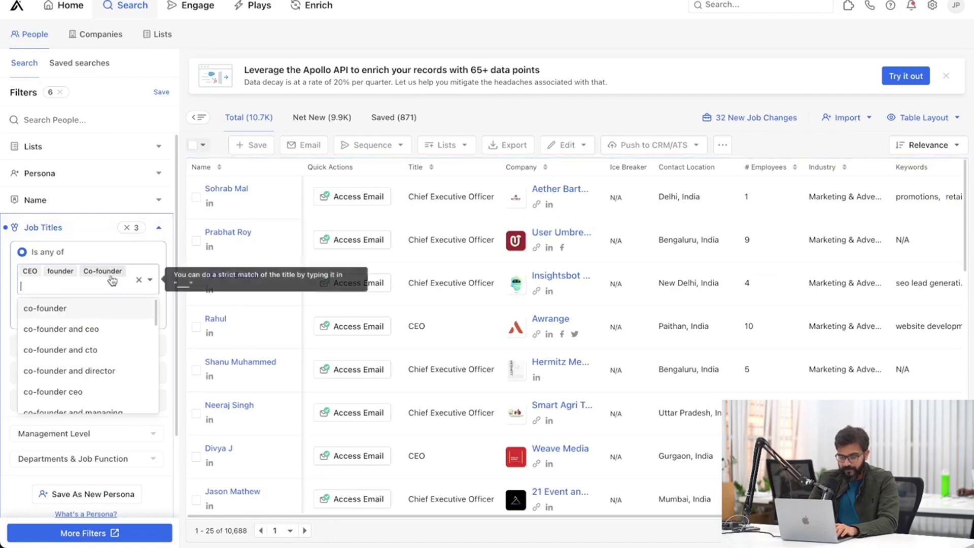
{"action": "key", "text": "Return"}
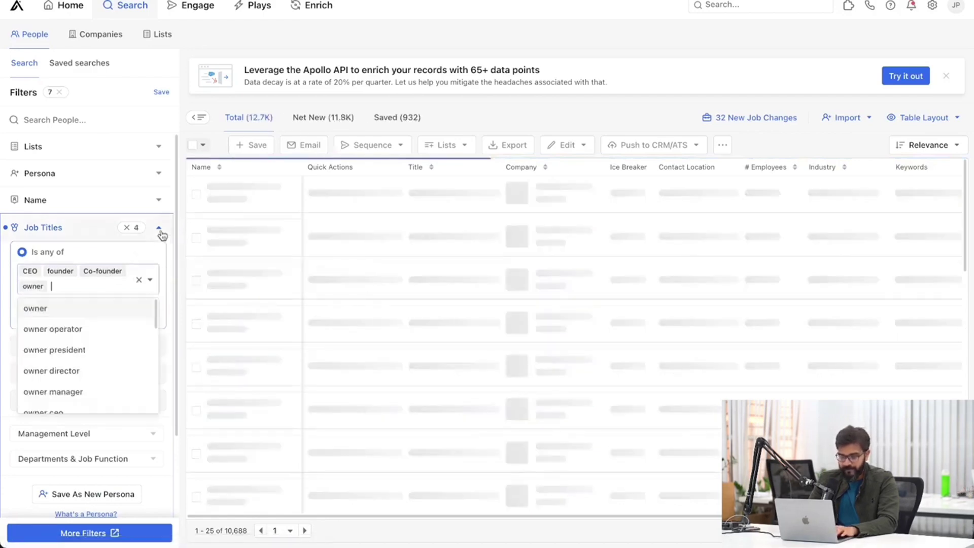
{"action": "left_click", "coordinate": [160, 230]}
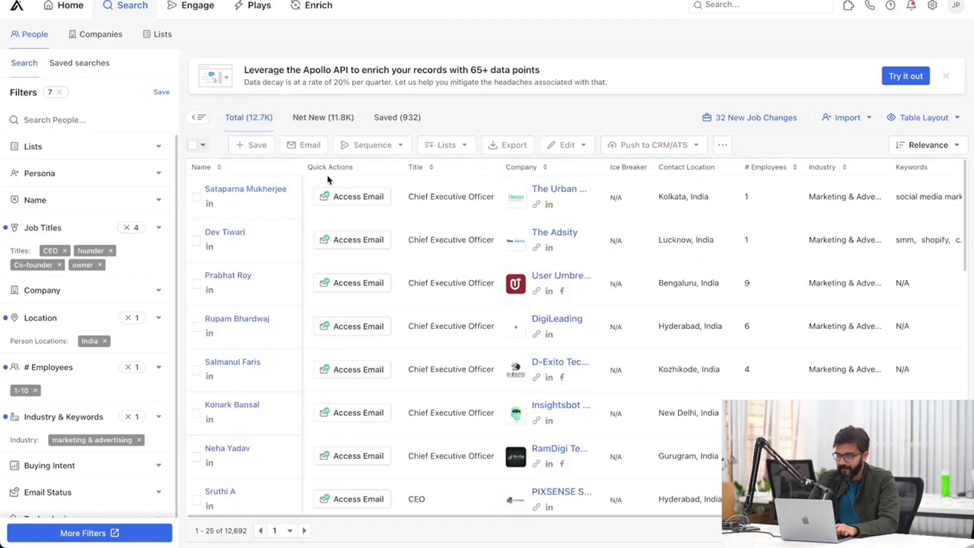
Select all matching people, accepting the 1,000-selection cap.
{"action": "left_click", "coordinate": [203, 146]}
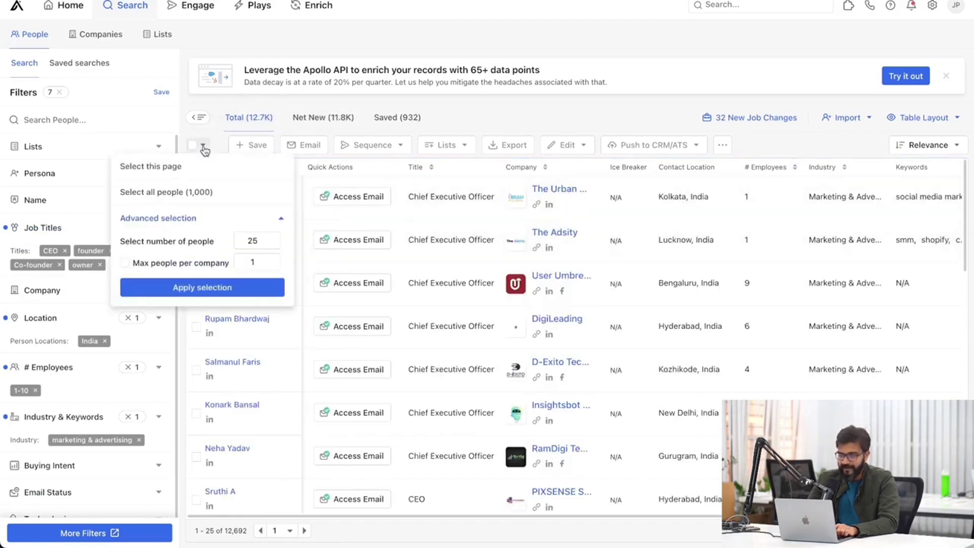
{"action": "left_click", "coordinate": [203, 192]}
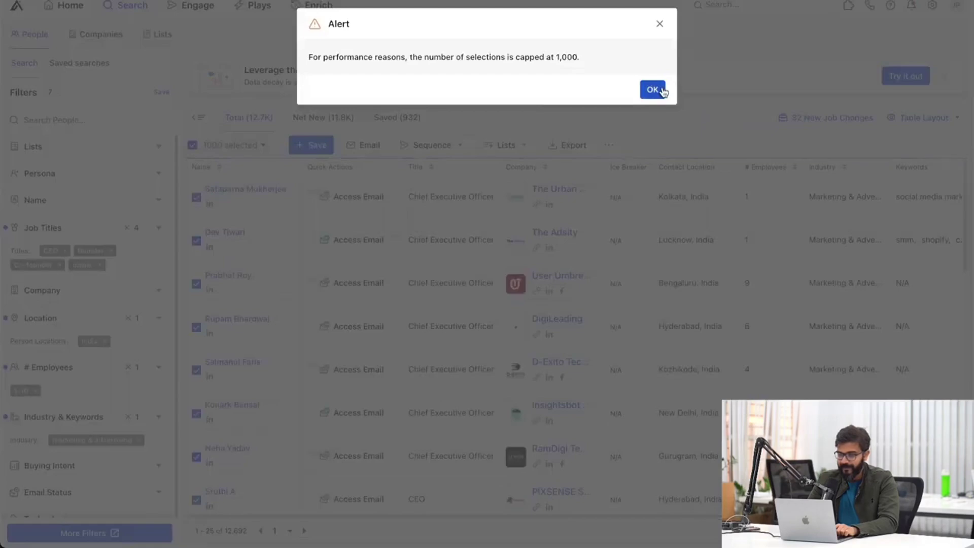
{"action": "left_click", "coordinate": [658, 89]}
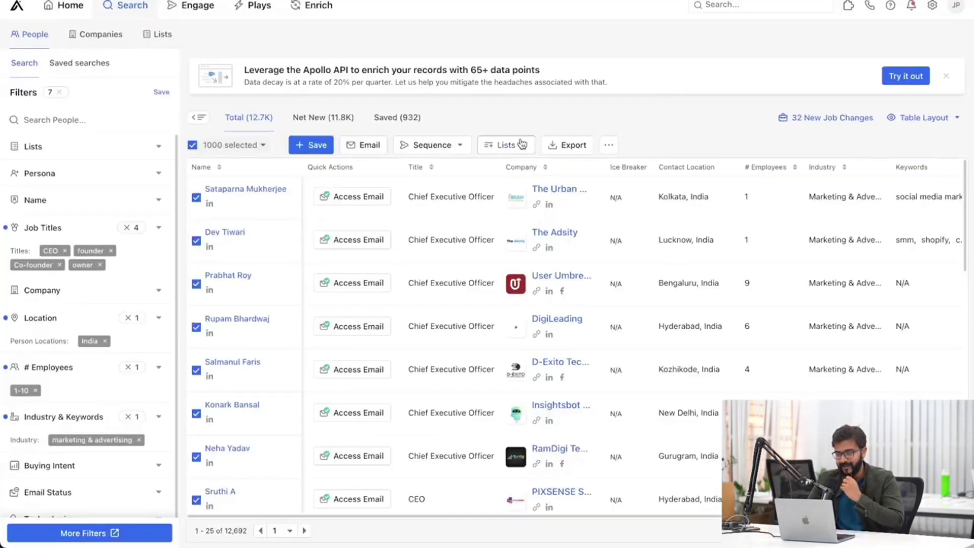
Start adding the selected people to a list, browse existing lists, then close without adding.
{"action": "left_click", "coordinate": [512, 151]}
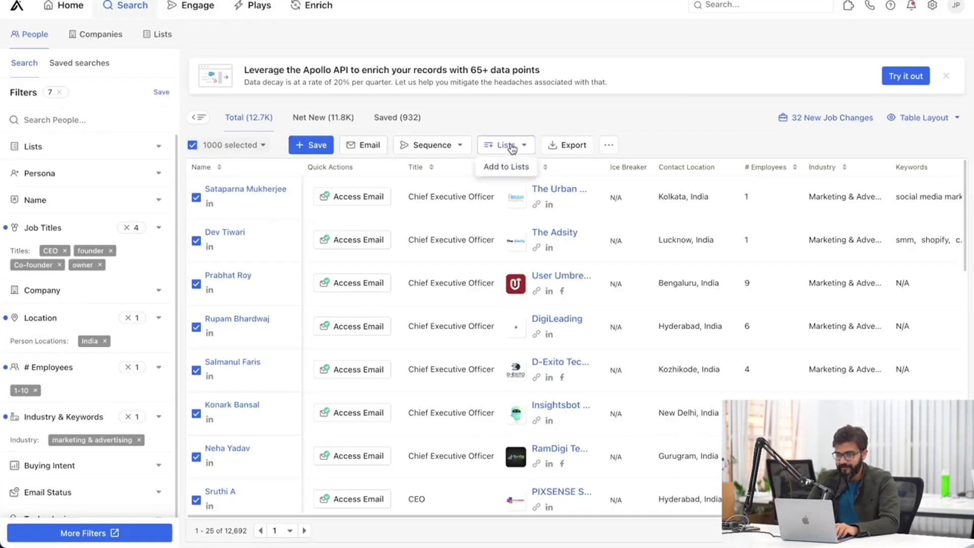
{"action": "left_click", "coordinate": [508, 170]}
{"action": "left_click", "coordinate": [495, 137]}
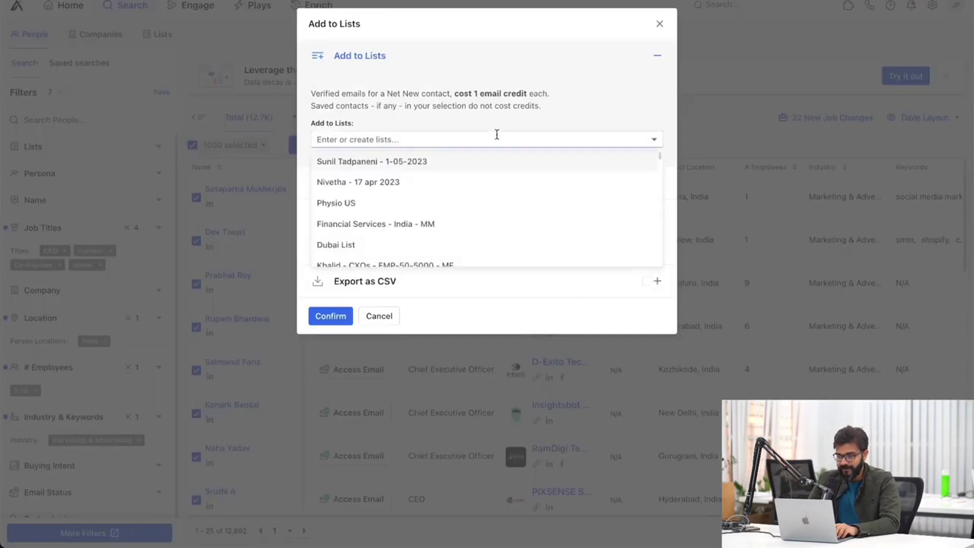
{"action": "scroll", "coordinate": [474, 187], "scroll_direction": "down", "scroll_amount": 3}
{"action": "left_click", "coordinate": [659, 24]}
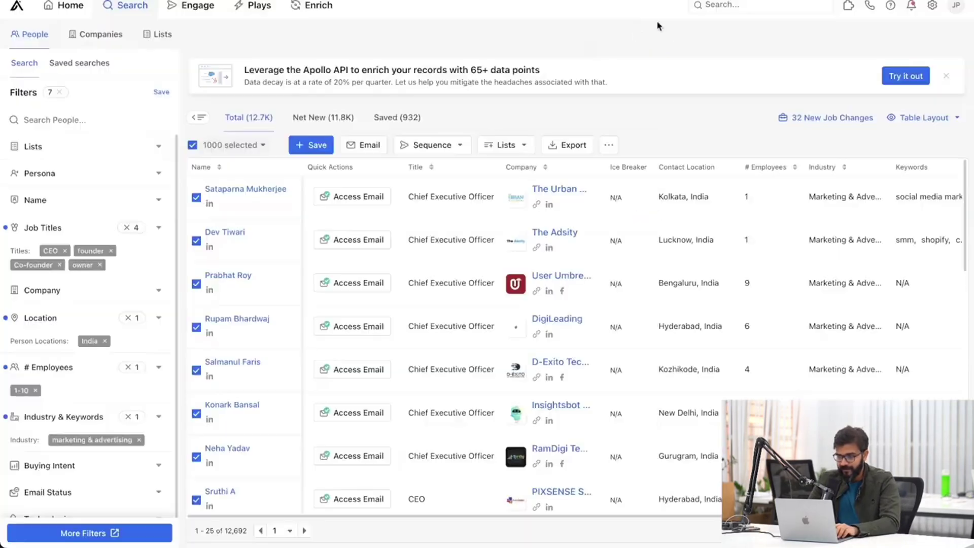
Check the saved people lists in another tab, then return and begin saving the current search.
{"action": "left_click", "coordinate": [329, 1]}
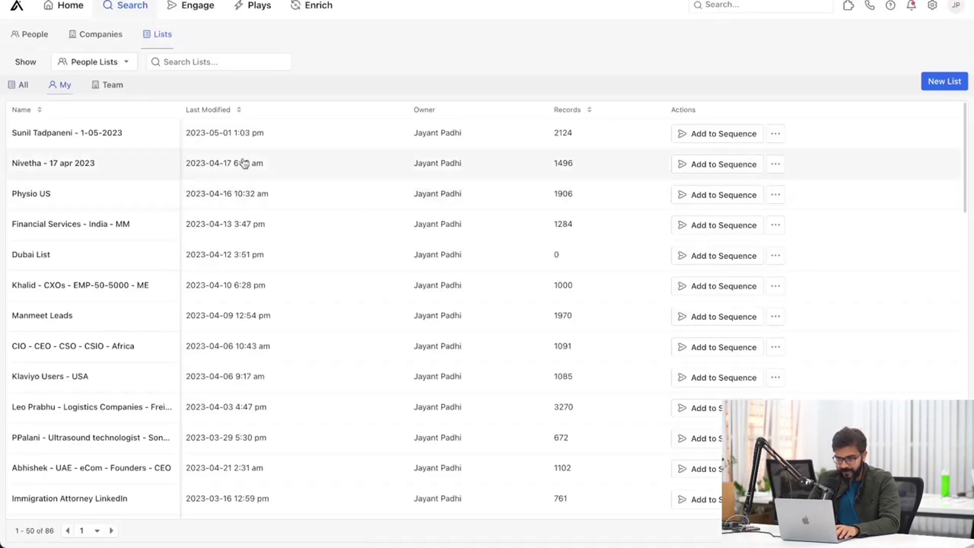
{"action": "scroll", "coordinate": [102, 239], "scroll_direction": "down", "scroll_amount": 5}
{"action": "scroll", "coordinate": [98, 243], "scroll_direction": "down", "scroll_amount": 1}
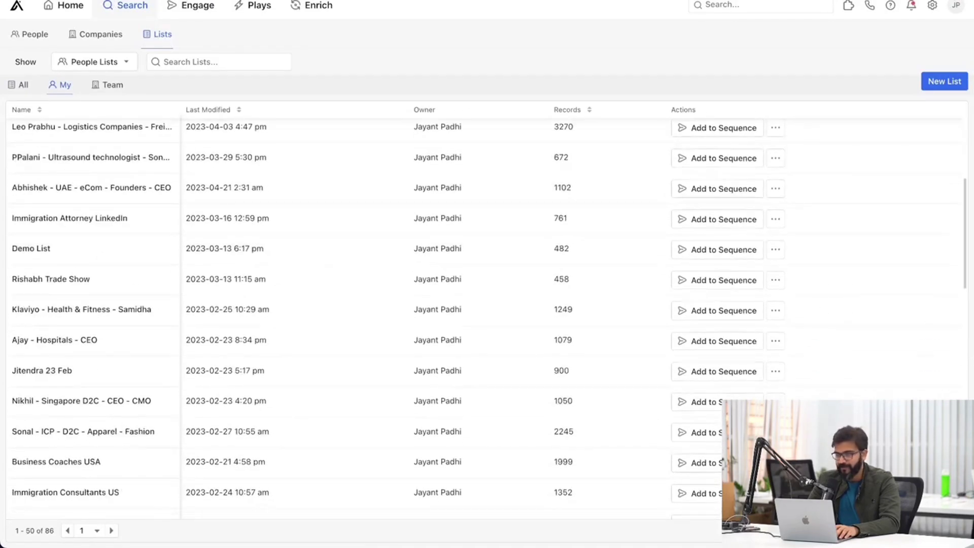
{"action": "left_click", "coordinate": [284, 1]}
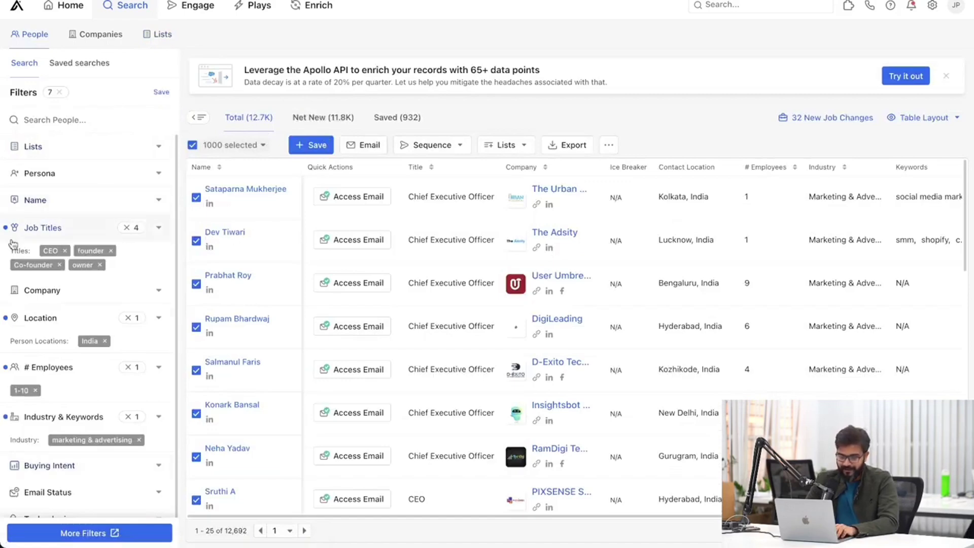
{"action": "scroll", "coordinate": [62, 354], "scroll_direction": "down", "scroll_amount": 1}
{"action": "scroll", "coordinate": [62, 354], "scroll_direction": "up", "scroll_amount": 1}
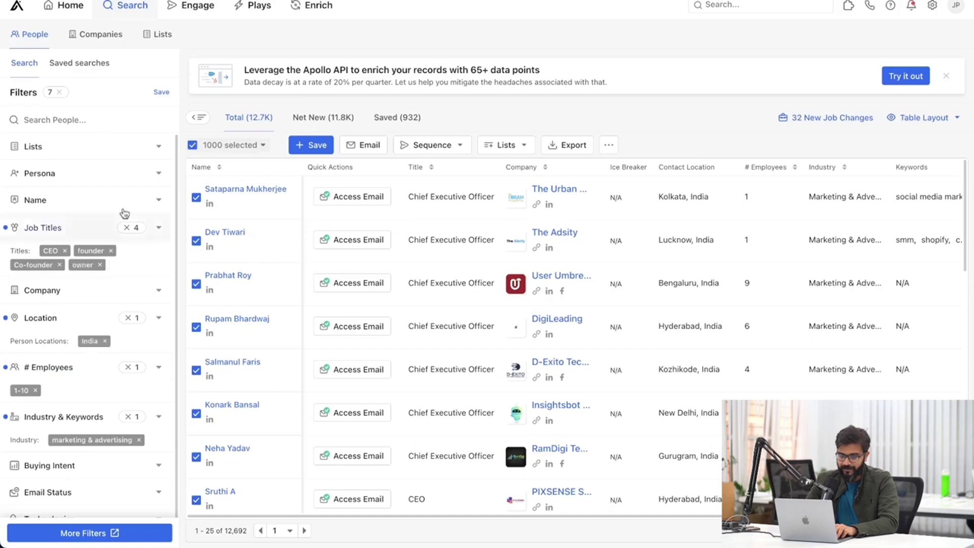
{"action": "left_click", "coordinate": [162, 93]}
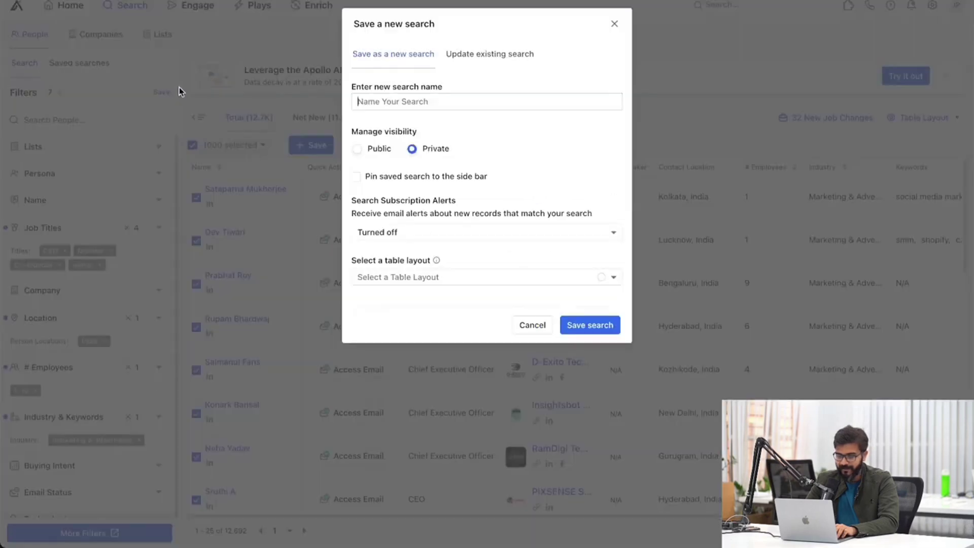
Try naming the new search 'Marketing Agency CEO', then cancel after the duplicate-name error.
{"action": "left_click", "coordinate": [410, 95]}
{"action": "type", "text": "Mar"}
{"action": "left_click", "coordinate": [491, 130]}
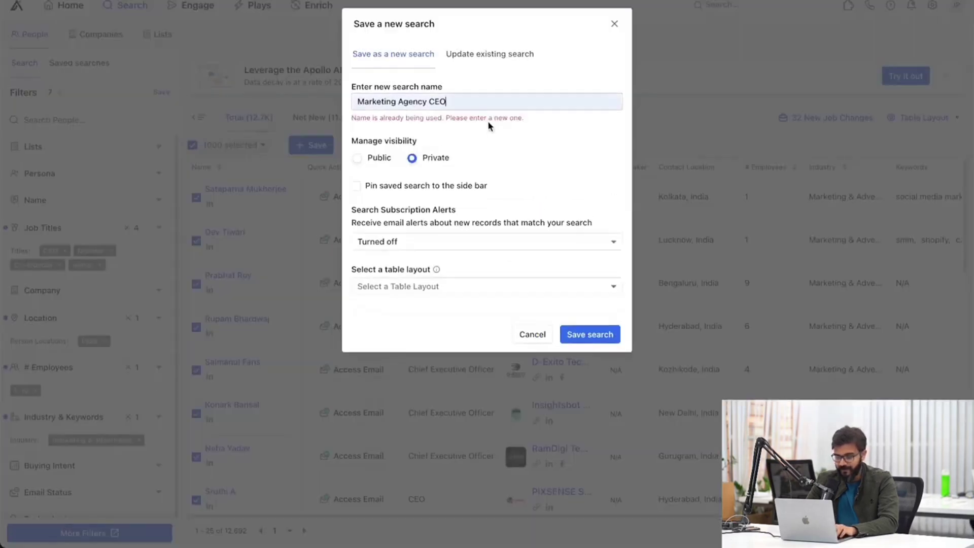
{"action": "left_click", "coordinate": [616, 25]}
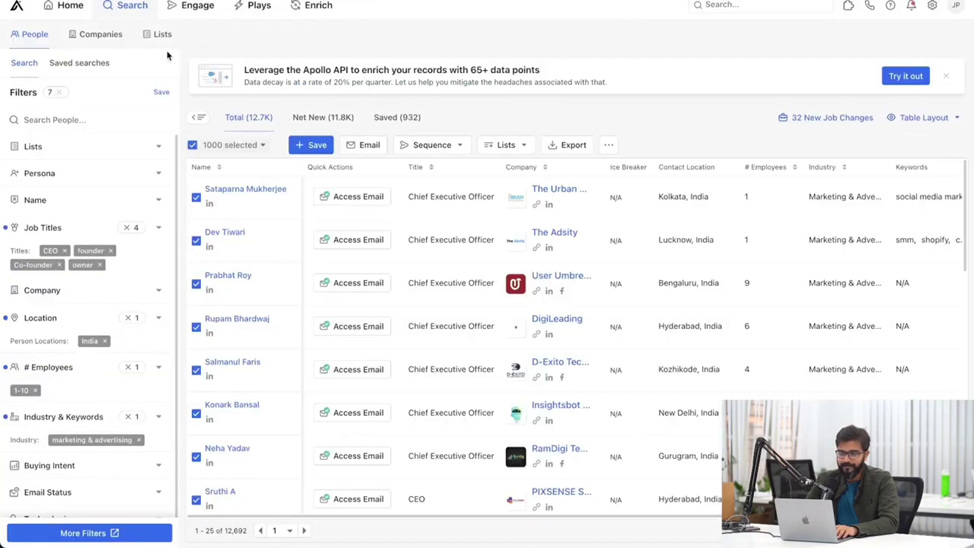
Go via Home to People search and load the saved Marketing Agency CEO search (4,544 people).
{"action": "left_click", "coordinate": [79, 66]}
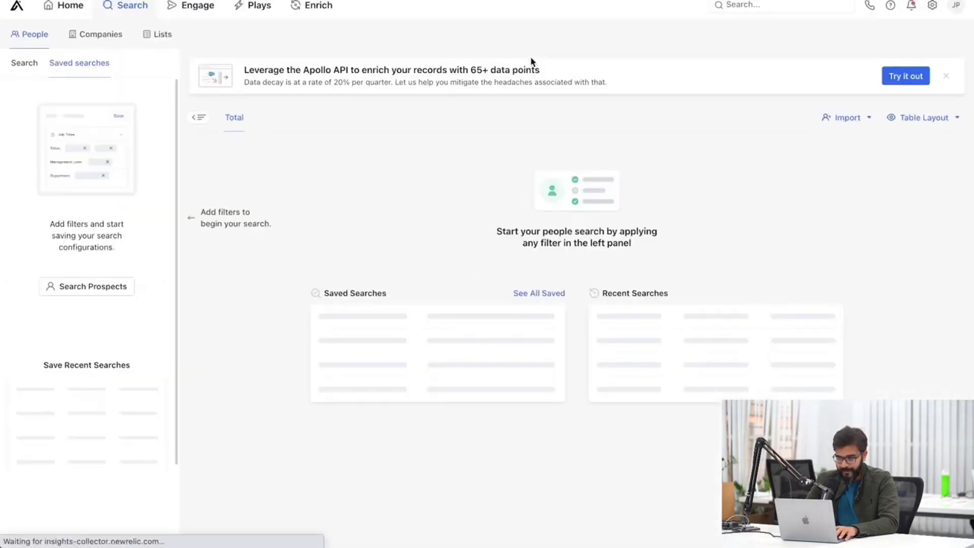
{"action": "left_click", "coordinate": [69, 9]}
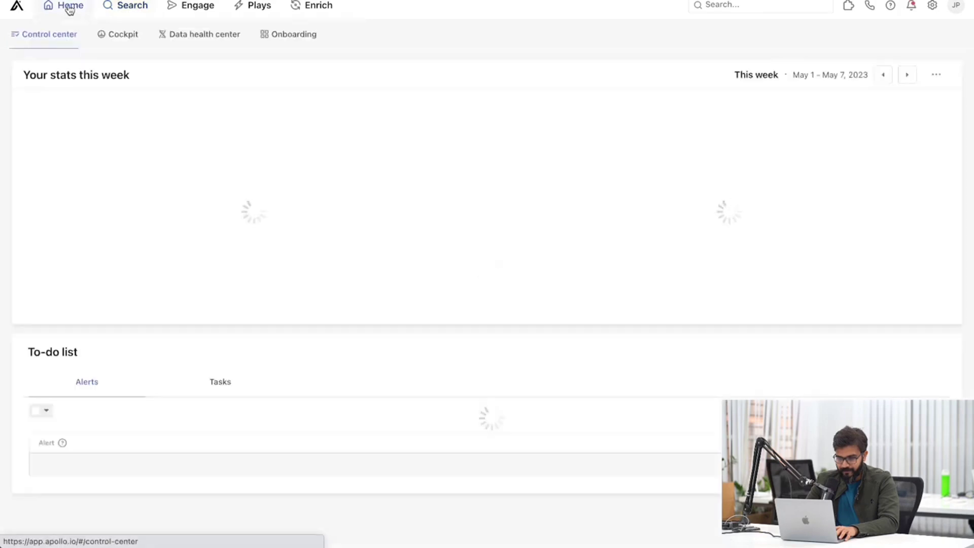
{"action": "left_click", "coordinate": [131, 12]}
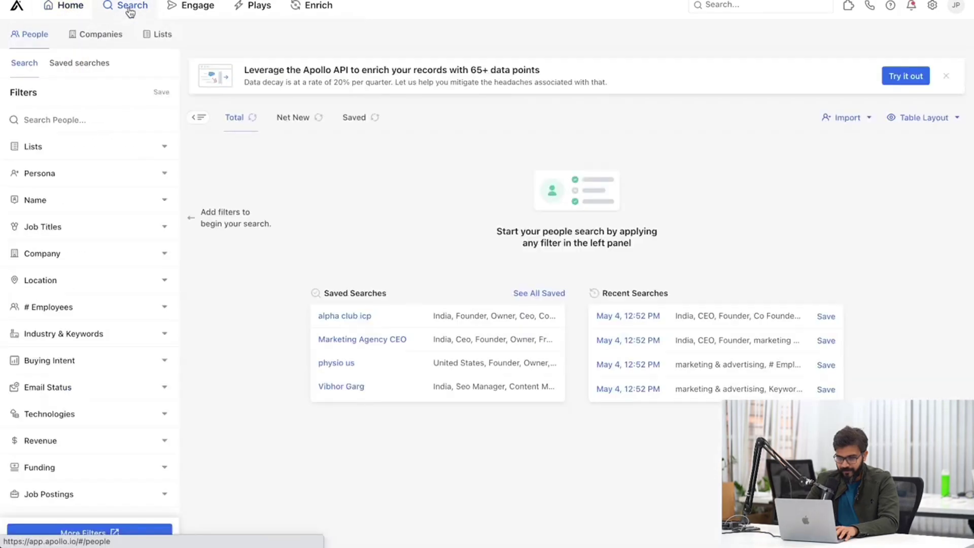
{"action": "left_click", "coordinate": [78, 64]}
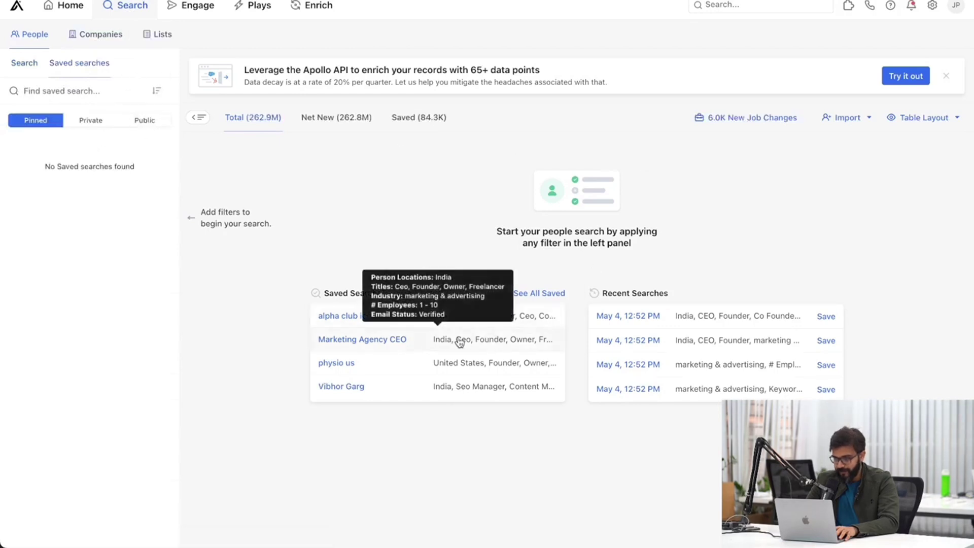
{"action": "left_click", "coordinate": [374, 340]}
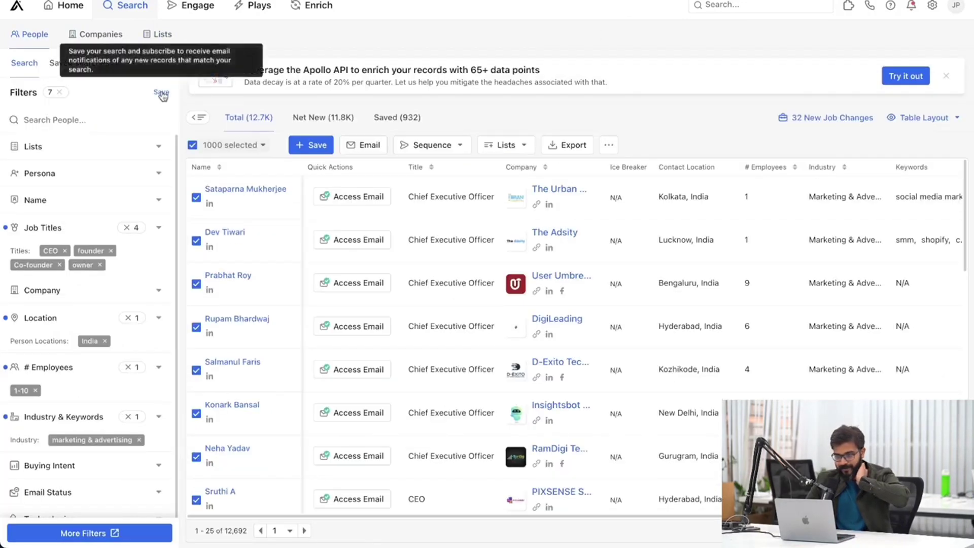
{"action": "left_click", "coordinate": [161, 92]}
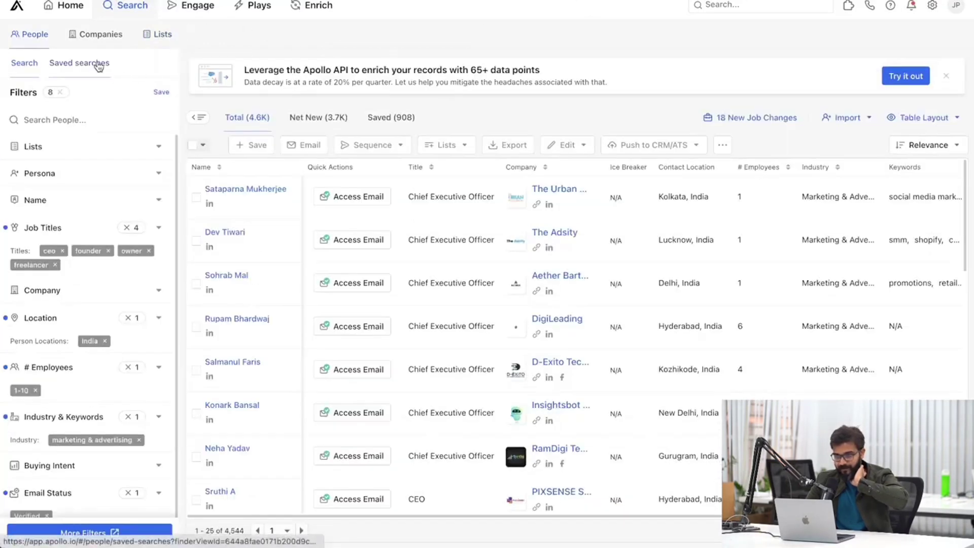
Toggle the saved searches and filters panels, returning via Home to People search.
{"action": "left_click", "coordinate": [102, 66]}
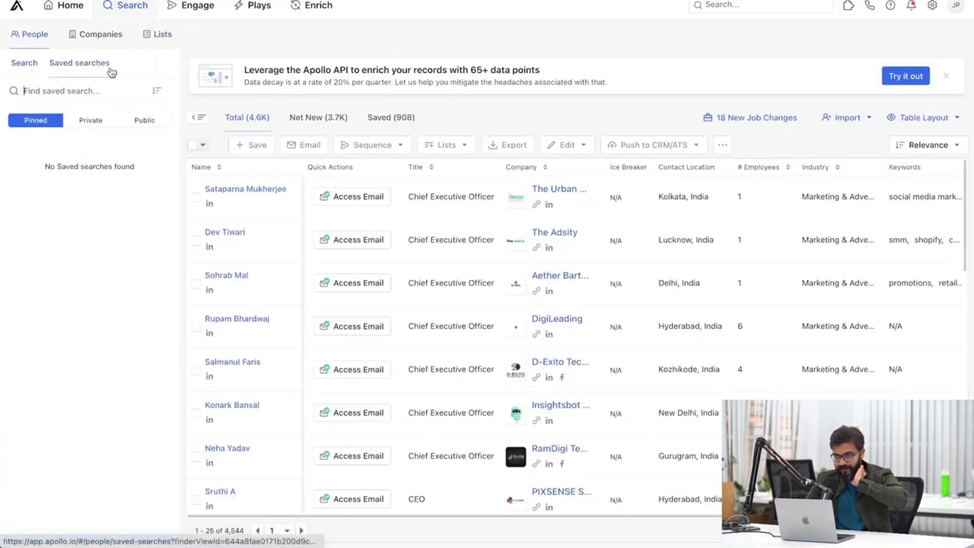
{"action": "left_click", "coordinate": [199, 117]}
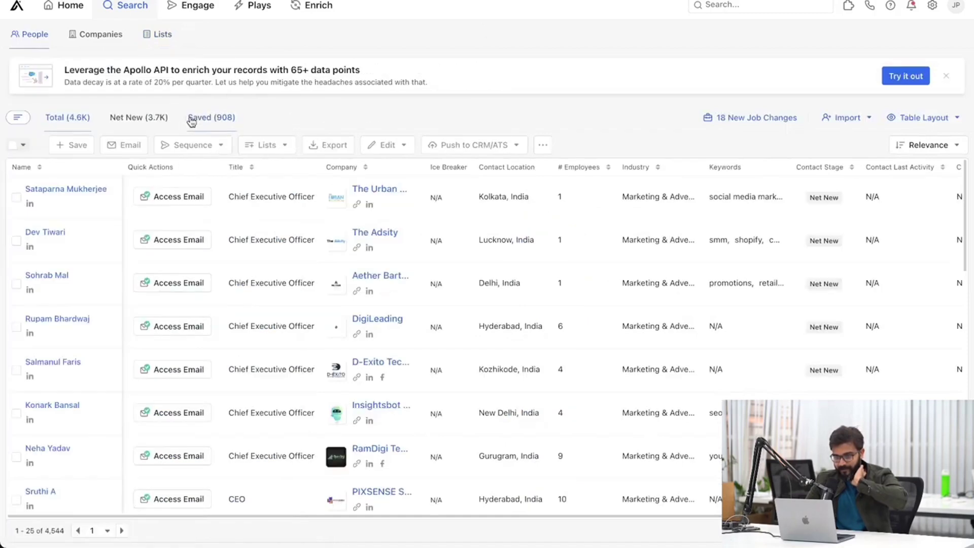
{"action": "left_click", "coordinate": [65, 6]}
{"action": "mouse_move", "coordinate": [130, 10]}
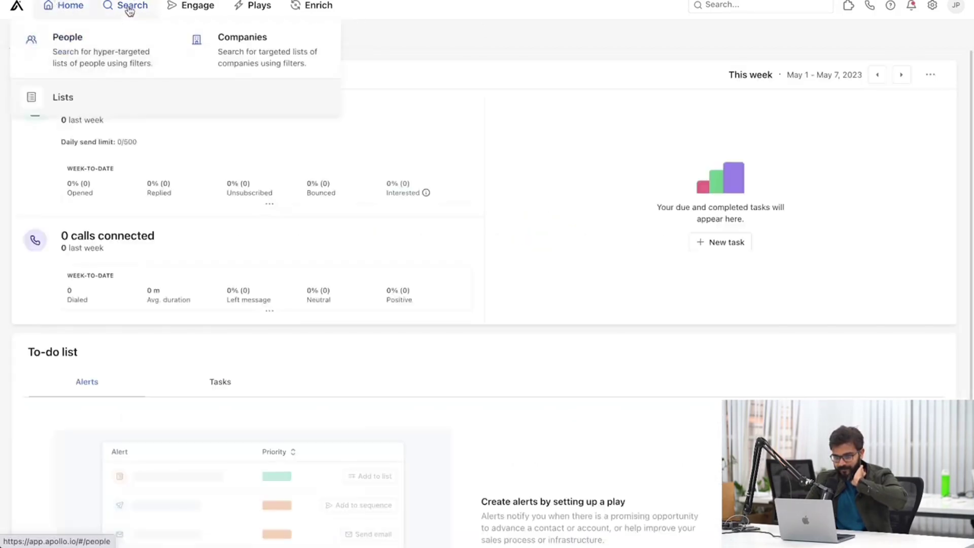
{"action": "left_click", "coordinate": [108, 45]}
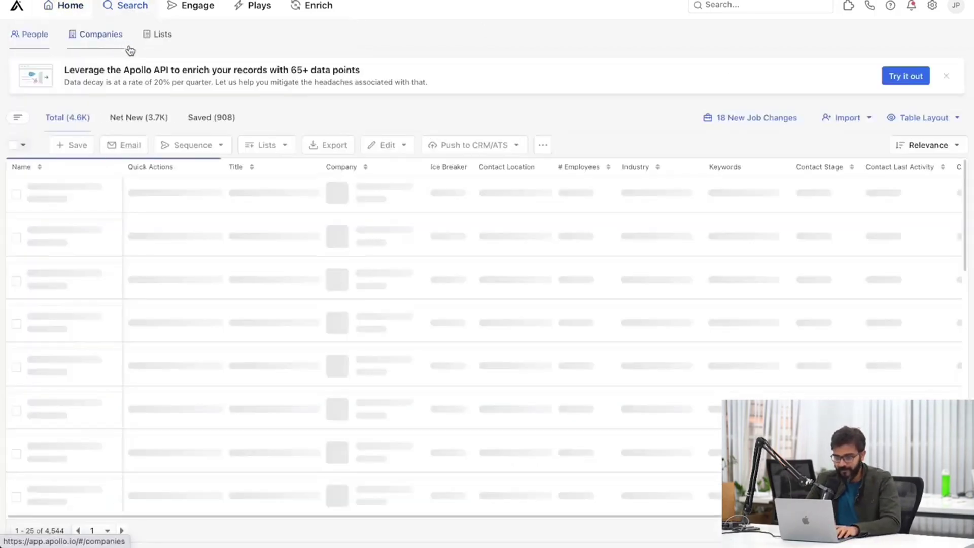
{"action": "left_click", "coordinate": [18, 116]}
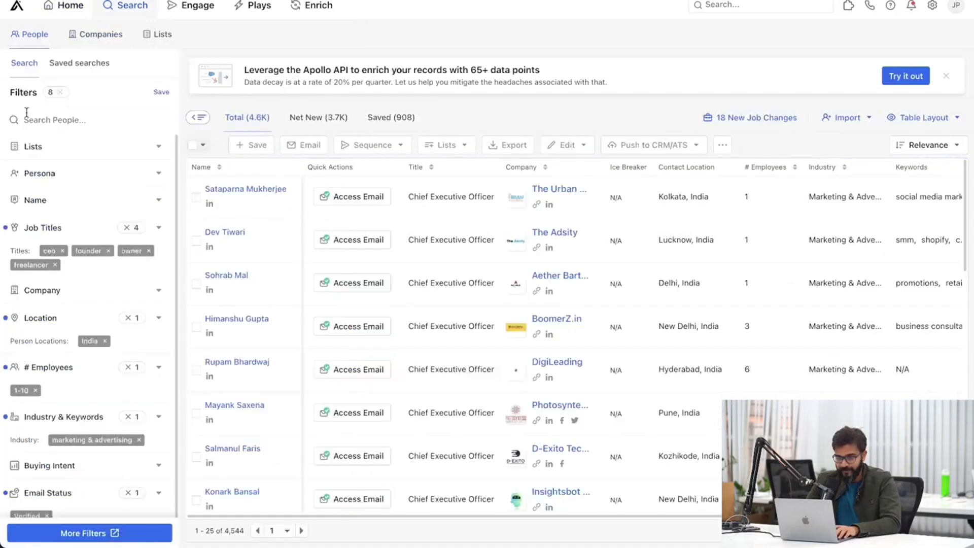
{"action": "left_click", "coordinate": [95, 64]}
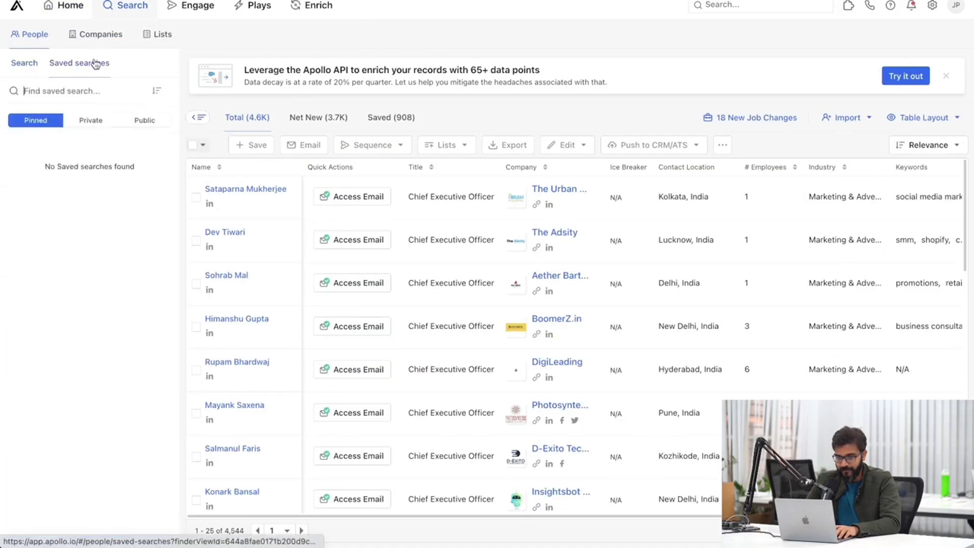
{"action": "left_click", "coordinate": [20, 64]}
Clear all eight active filters and apply the Marketing Agency CEO saved search, showing 4,544 results.
{"action": "left_click", "coordinate": [60, 92]}
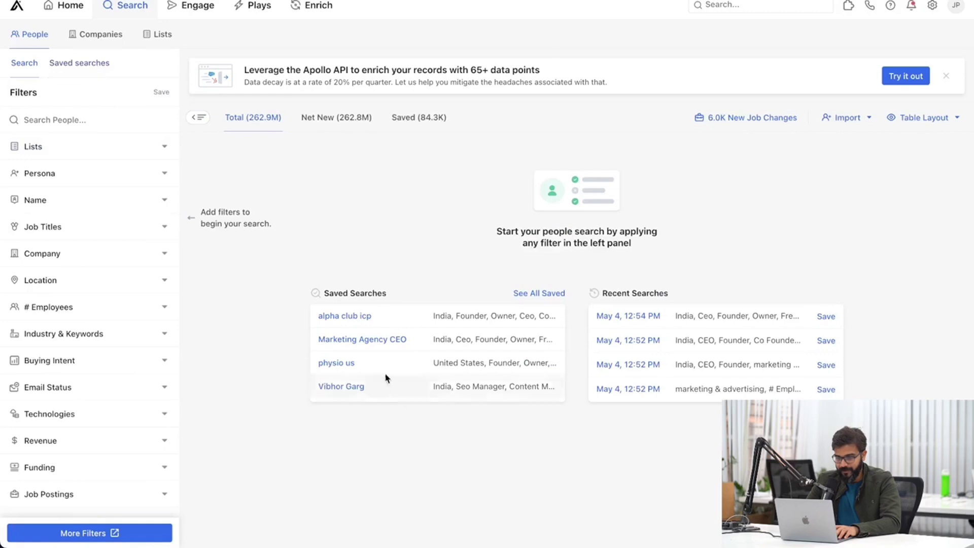
{"action": "mouse_move", "coordinate": [355, 344]}
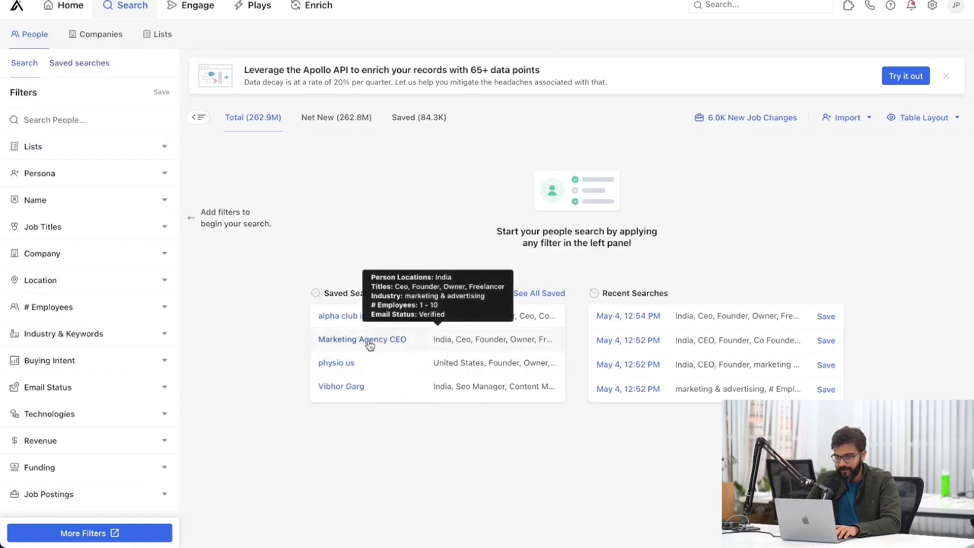
{"action": "left_click", "coordinate": [370, 342]}
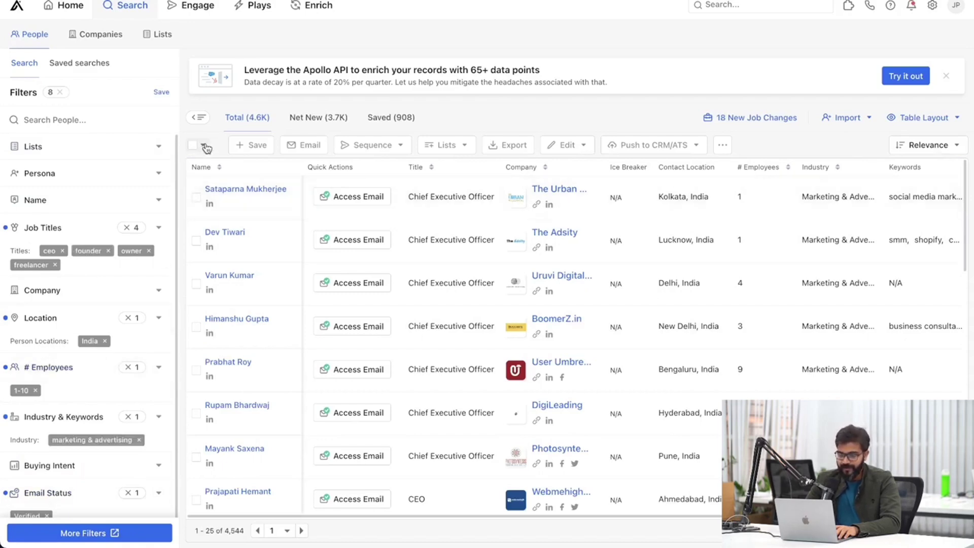
{"action": "scroll", "coordinate": [99, 307], "scroll_direction": "down", "scroll_amount": 2}
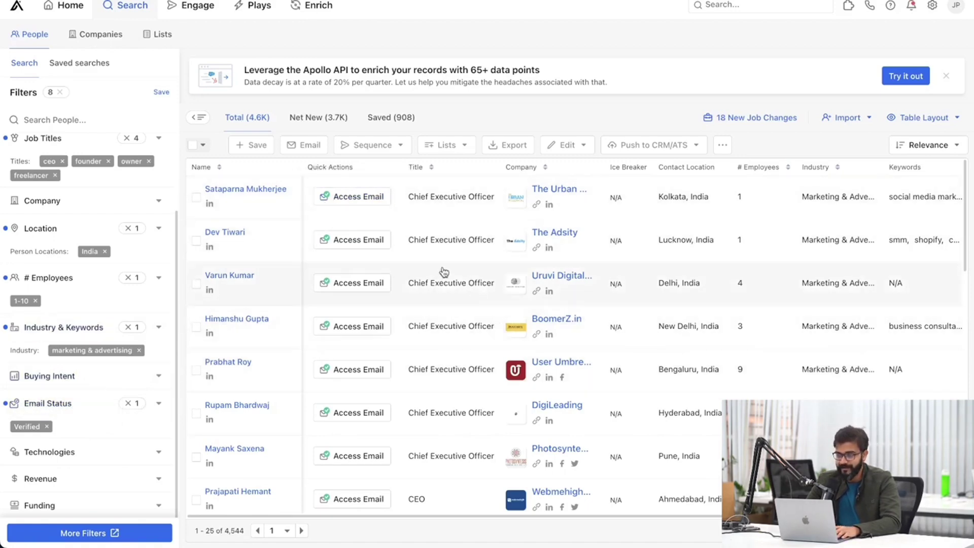
{"action": "left_click", "coordinate": [253, 128]}
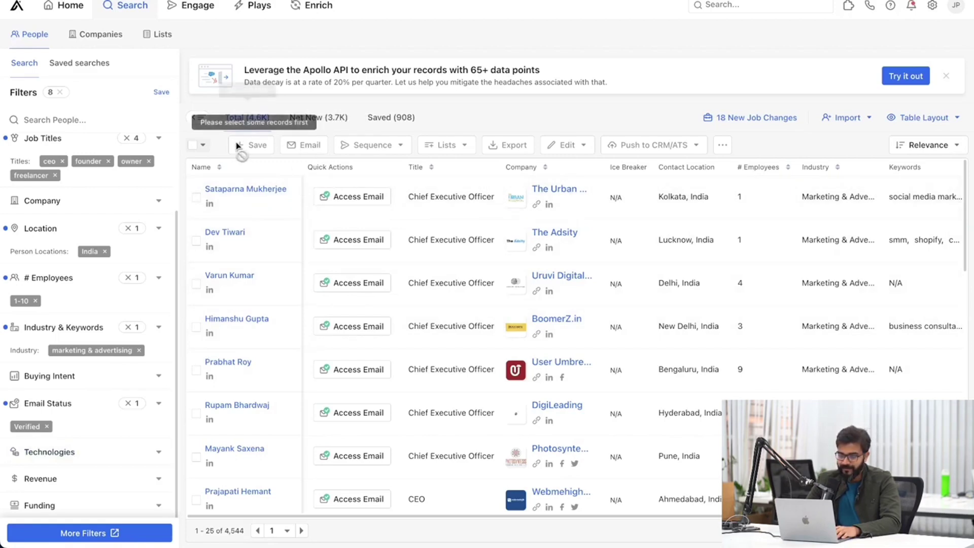
Select all 1,000 matching people in the search results.
{"action": "left_click", "coordinate": [203, 145]}
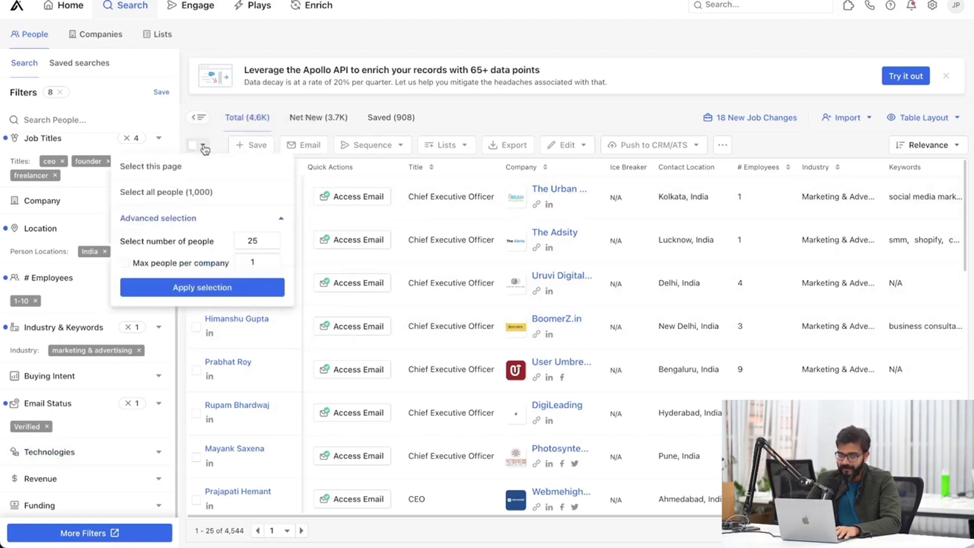
{"action": "left_click", "coordinate": [200, 198]}
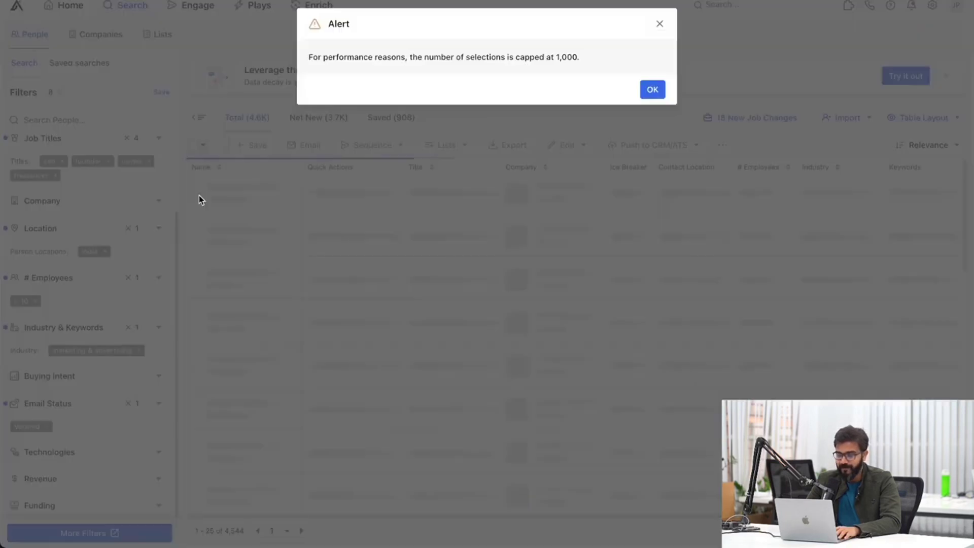
{"action": "left_click", "coordinate": [649, 90]}
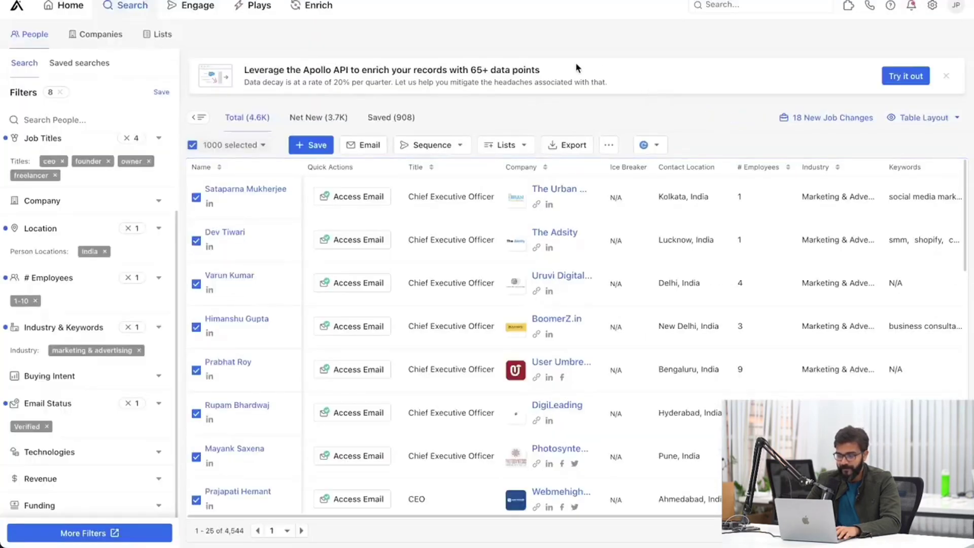
Add the selected people to a new list named 'Marketing Agency CEO - Owner - Founders - EMP <10 - India'.
{"action": "left_click", "coordinate": [512, 147]}
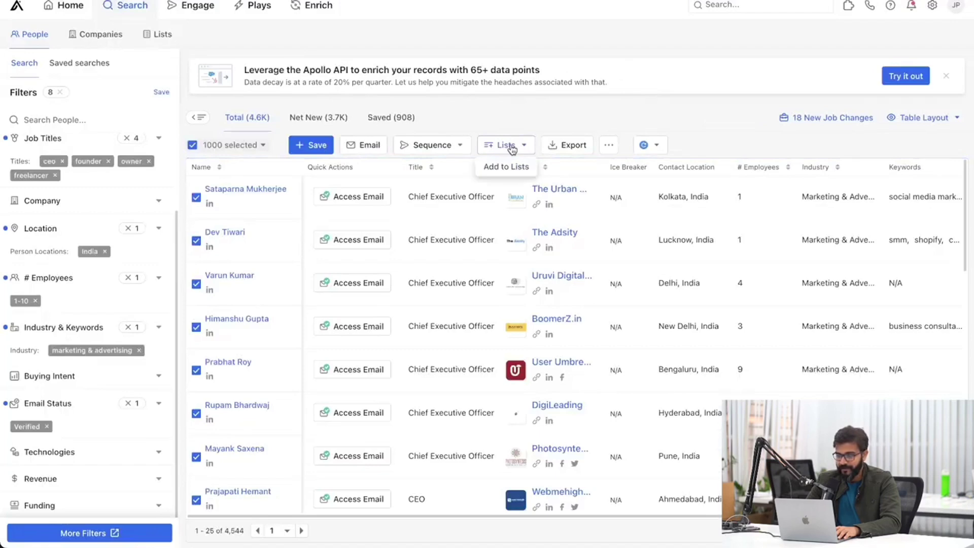
{"action": "left_click", "coordinate": [512, 168]}
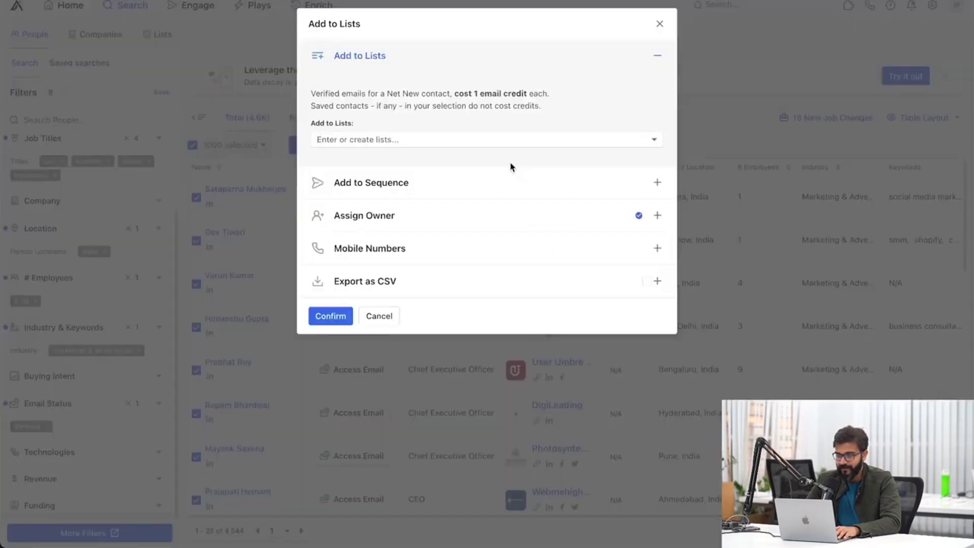
{"action": "left_click", "coordinate": [484, 141]}
{"action": "type", "text": "Marc"}
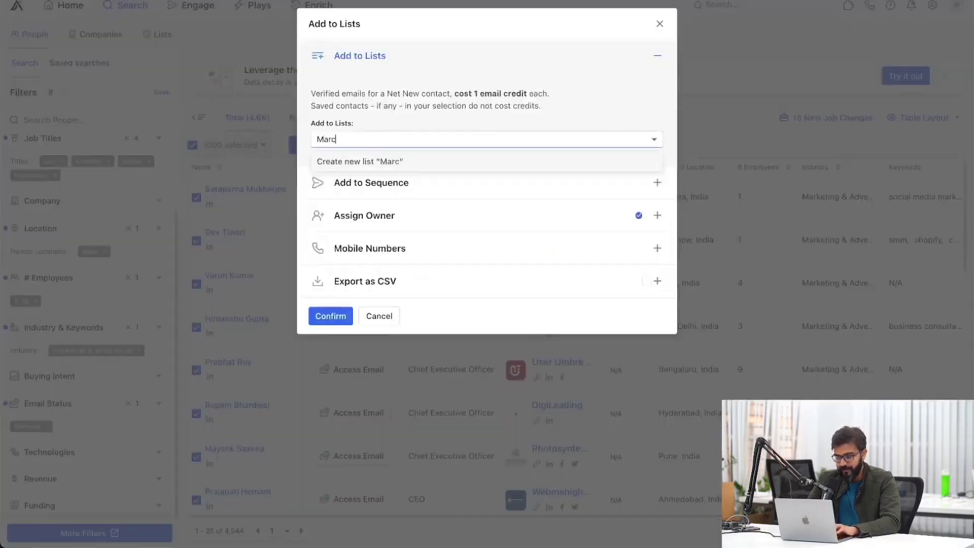
{"action": "key", "text": "BackSpace"}
{"action": "type", "text": "keting Agency S"}
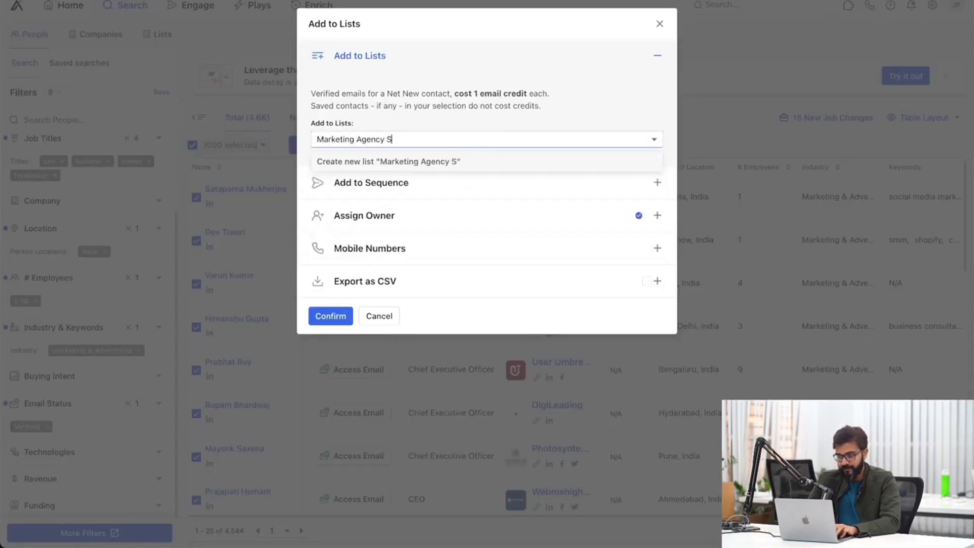
{"action": "key", "text": "BackSpace"}
{"action": "type", "text": "CEO"}
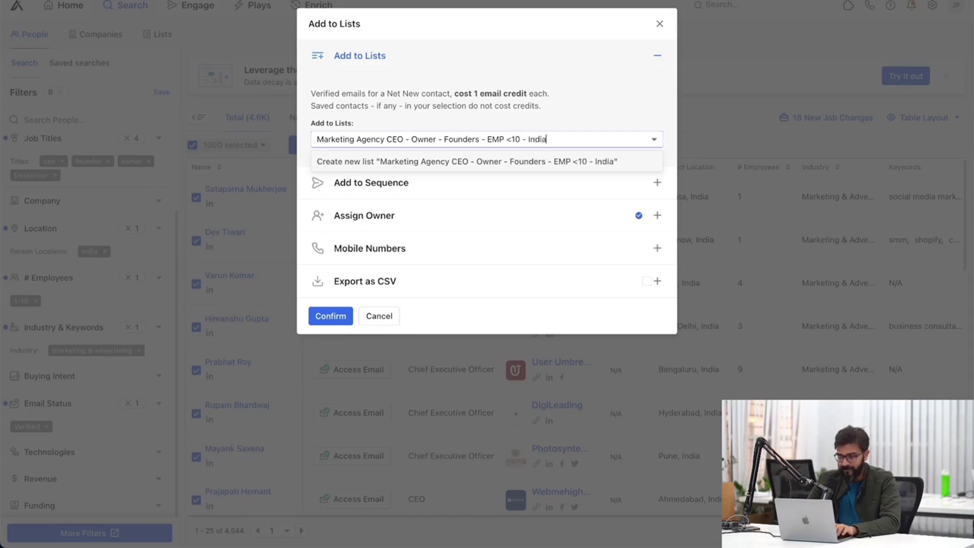
{"action": "left_click", "coordinate": [549, 162]}
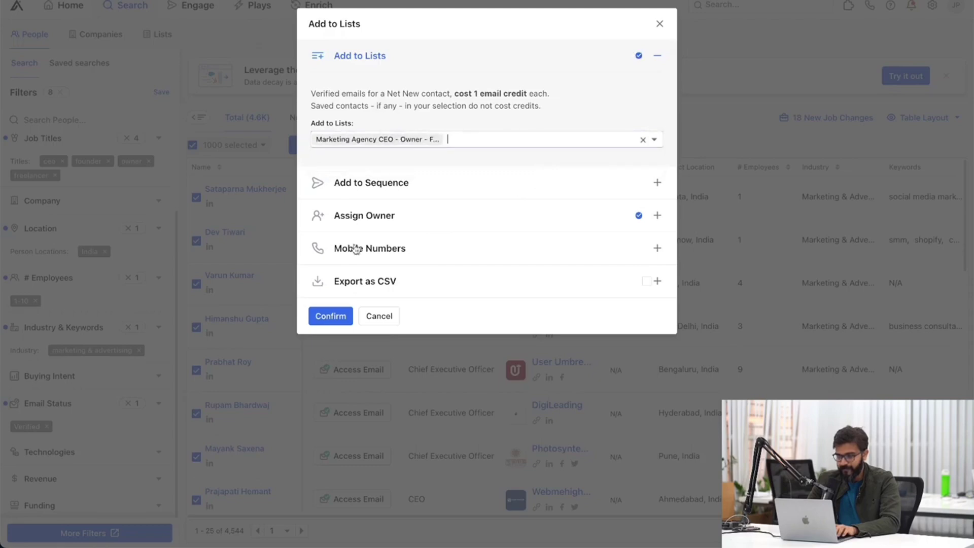
{"action": "left_click", "coordinate": [335, 313]}
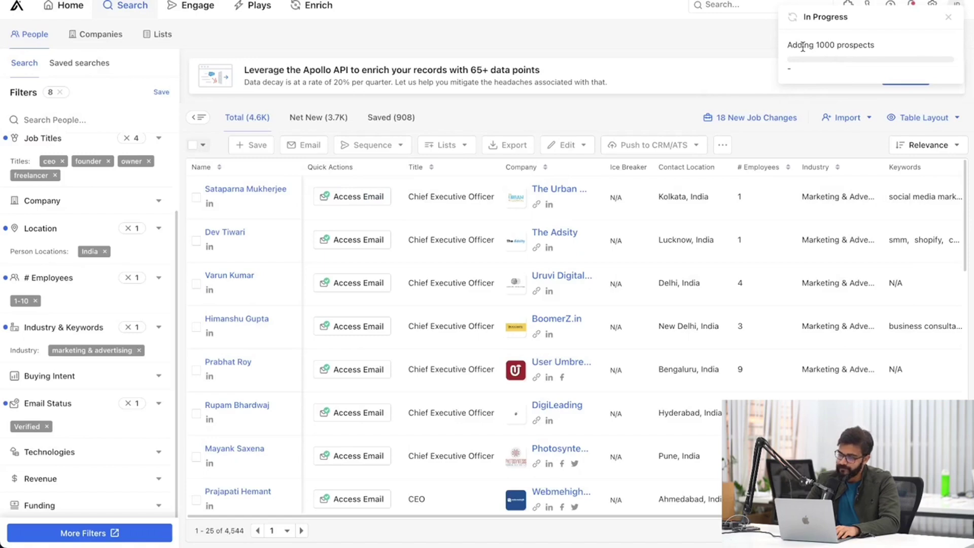
Open the newly created list from the Lists page.
{"action": "left_click", "coordinate": [815, 63]}
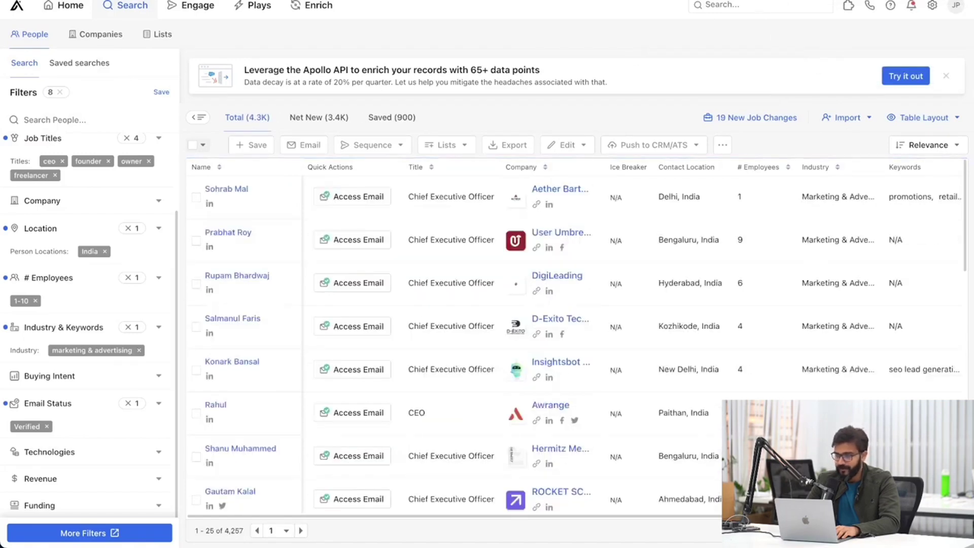
{"action": "left_click", "coordinate": [163, 34]}
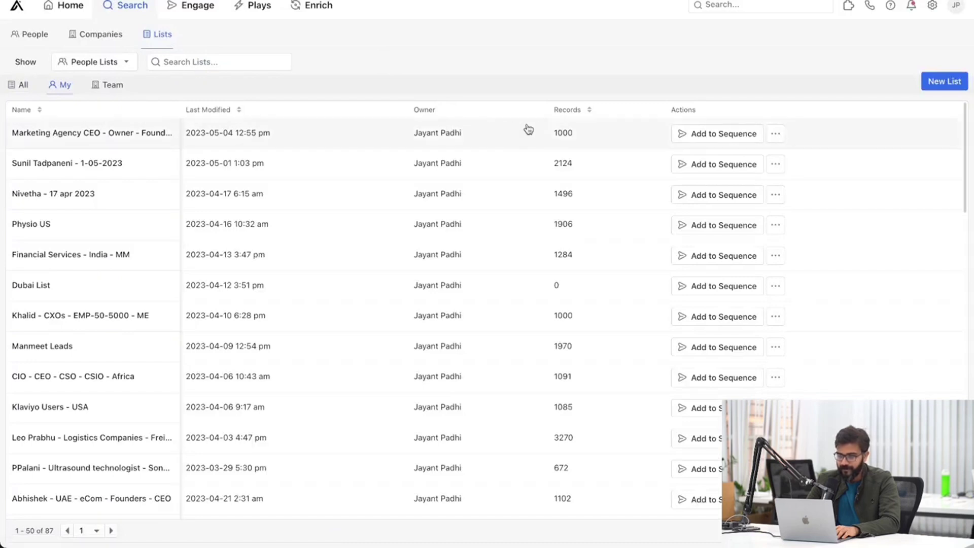
{"action": "left_click", "coordinate": [117, 132]}
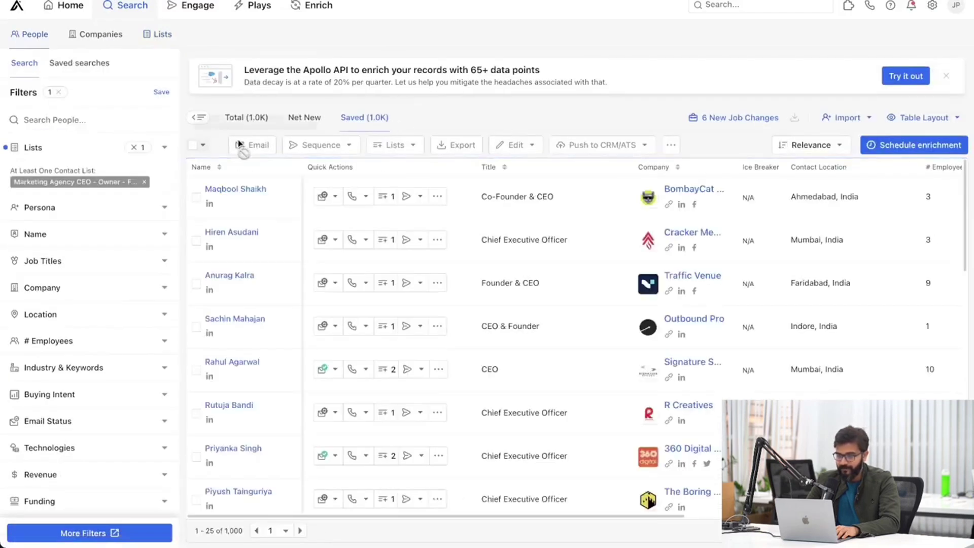
Select all 1,000 list contacts, export them, and download the CSV.
{"action": "left_click", "coordinate": [203, 147]}
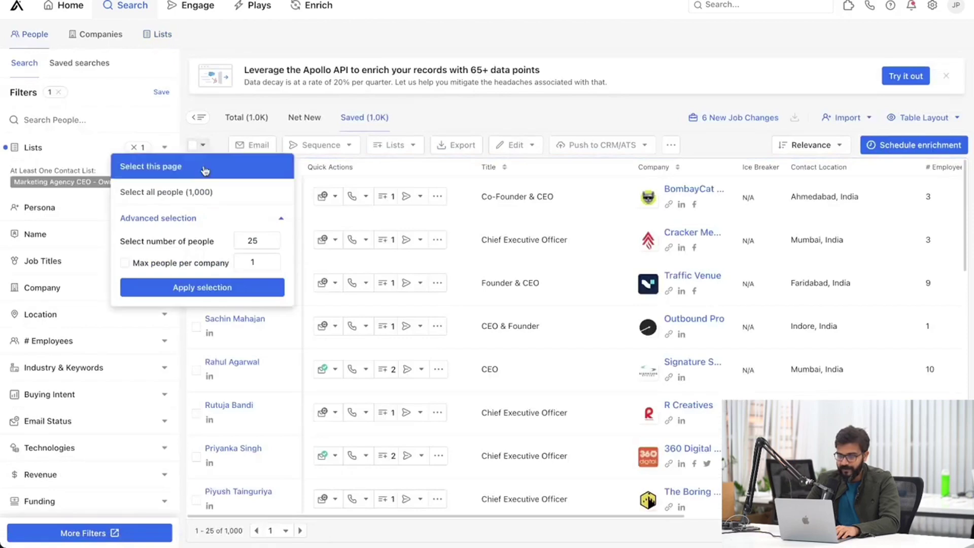
{"action": "left_click", "coordinate": [206, 192]}
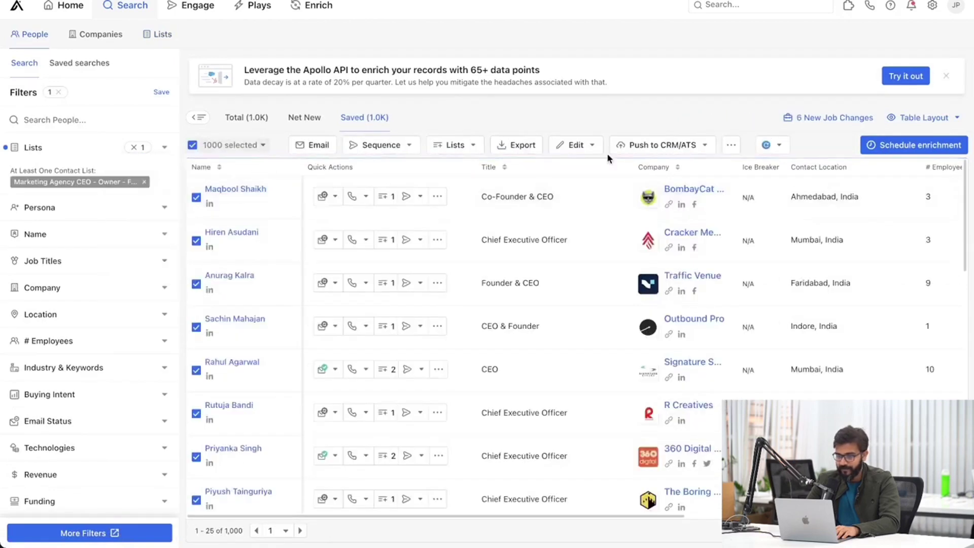
{"action": "left_click", "coordinate": [518, 146]}
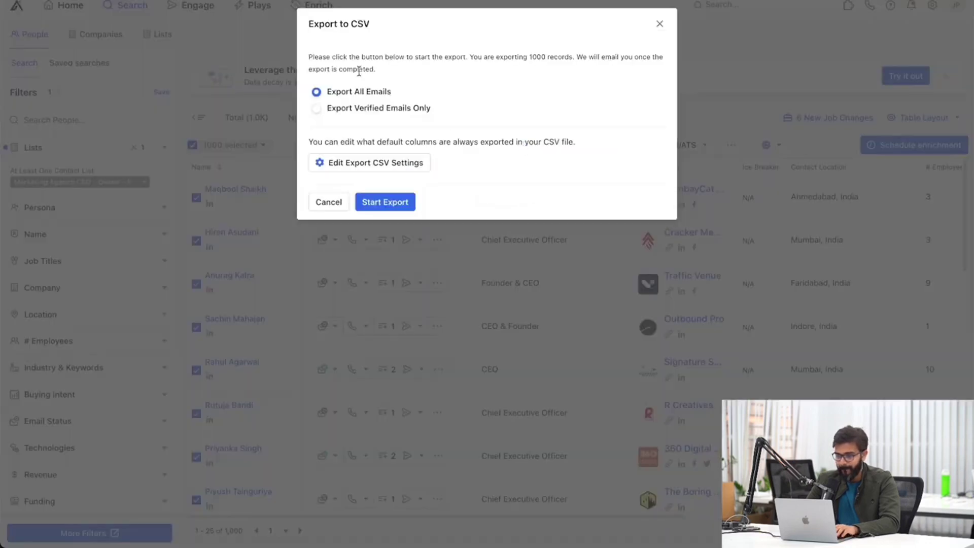
{"action": "left_click", "coordinate": [392, 203]}
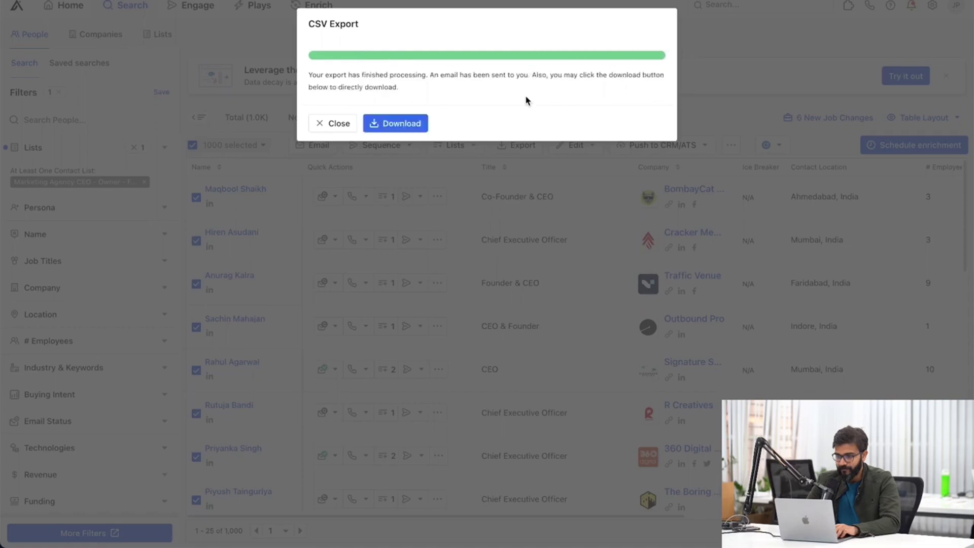
{"action": "left_click", "coordinate": [419, 125]}
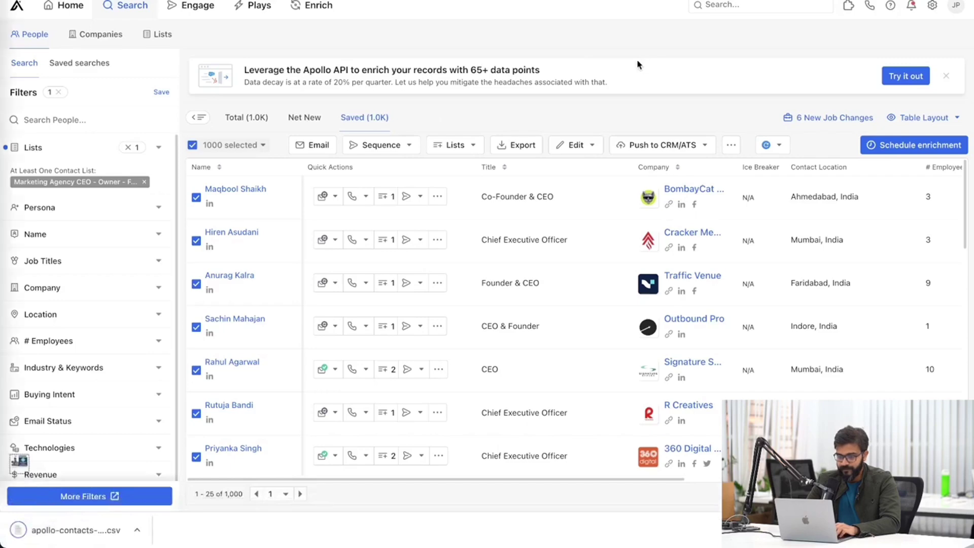
Clear the sample leads from Raw Leads rows 2–6 and add a new blank sheet.
{"action": "key", "text": "ctrl+Tab"}
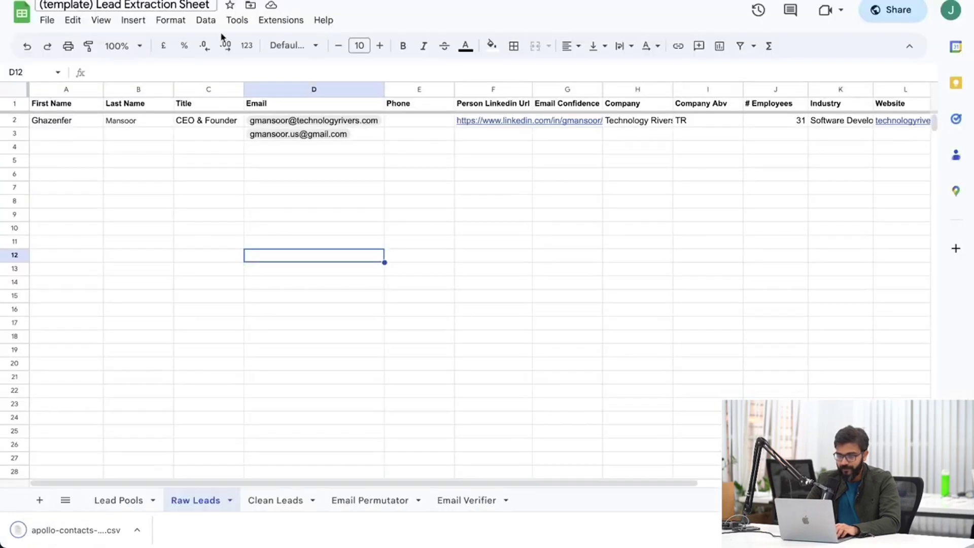
{"action": "left_click_drag", "start_coordinate": [28, 123], "coordinate": [15, 175]}
{"action": "key", "text": "Delete"}
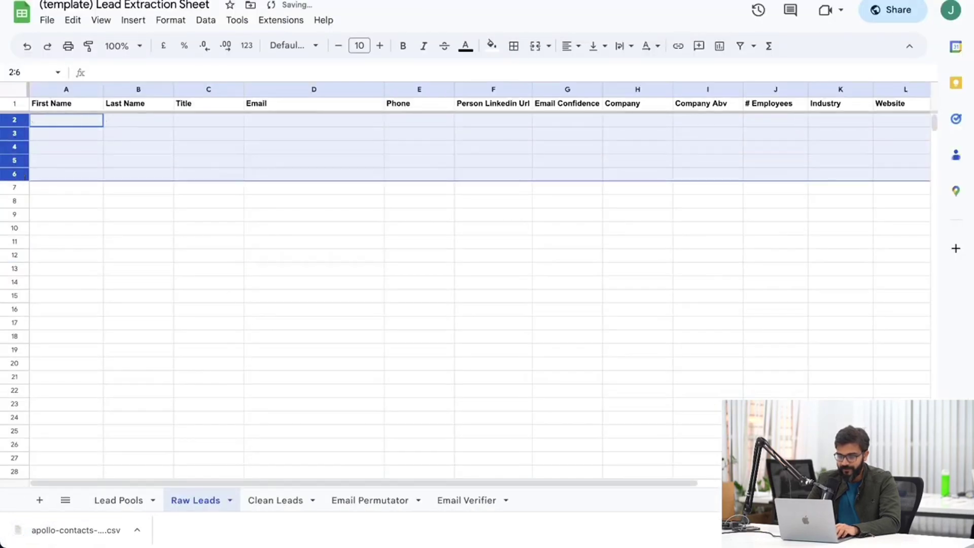
{"action": "left_click", "coordinate": [112, 231]}
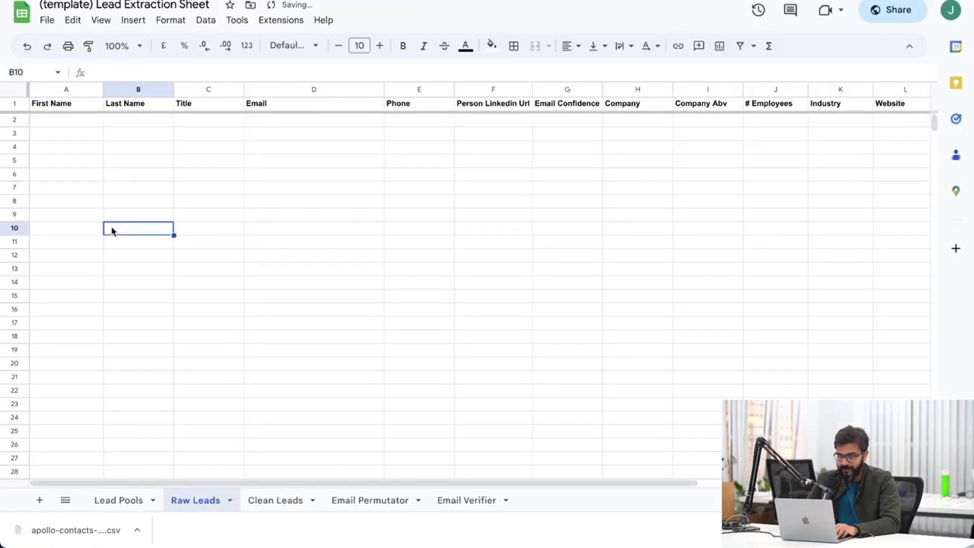
{"action": "right_click", "coordinate": [184, 499]}
{"action": "left_click", "coordinate": [38, 500]}
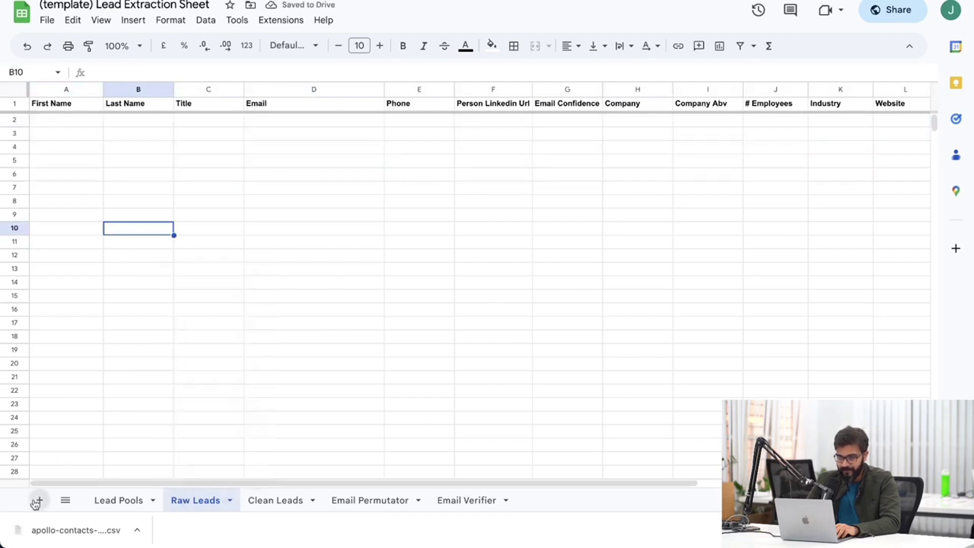
Import apollo-contacts-export (5).csv with comma separators as a new spreadsheet and open it.
{"action": "left_click", "coordinate": [47, 21]}
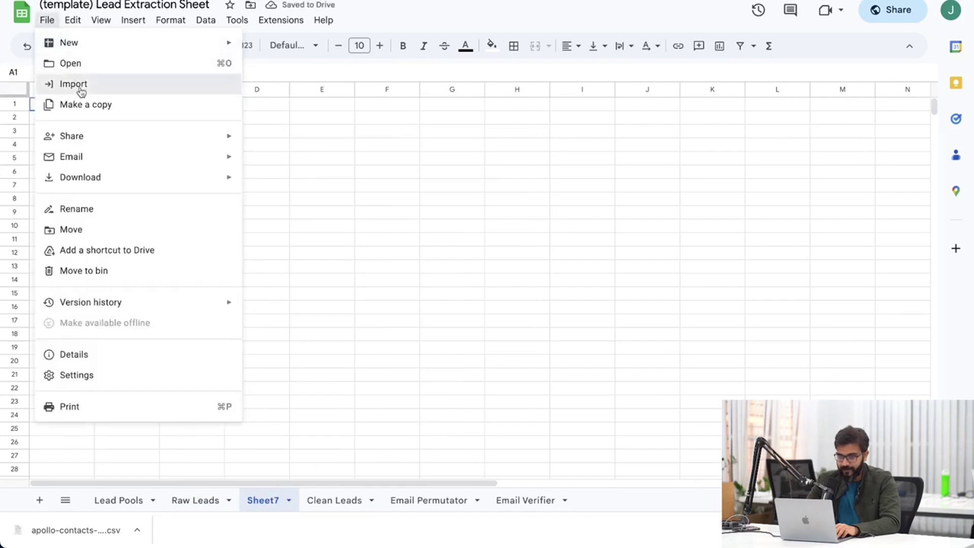
{"action": "left_click", "coordinate": [79, 87]}
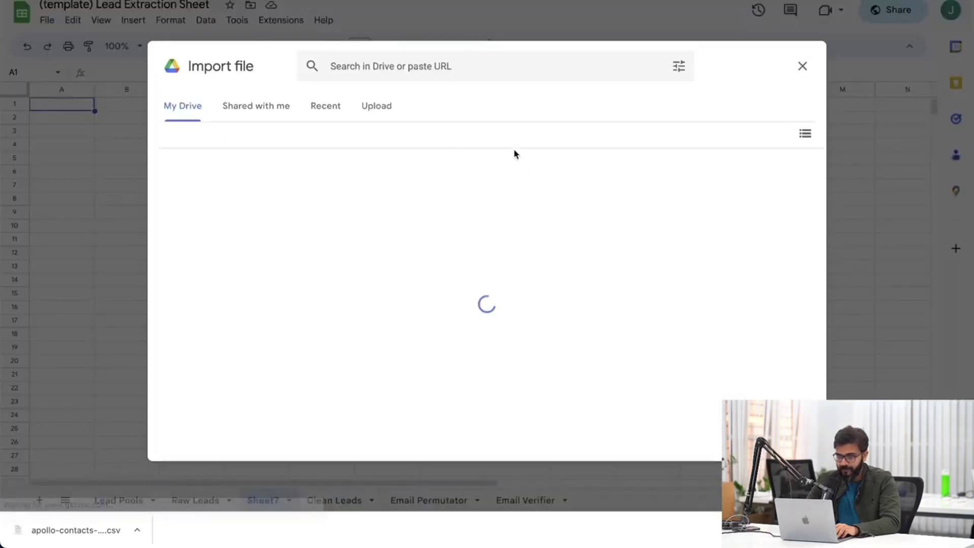
{"action": "left_click", "coordinate": [376, 107]}
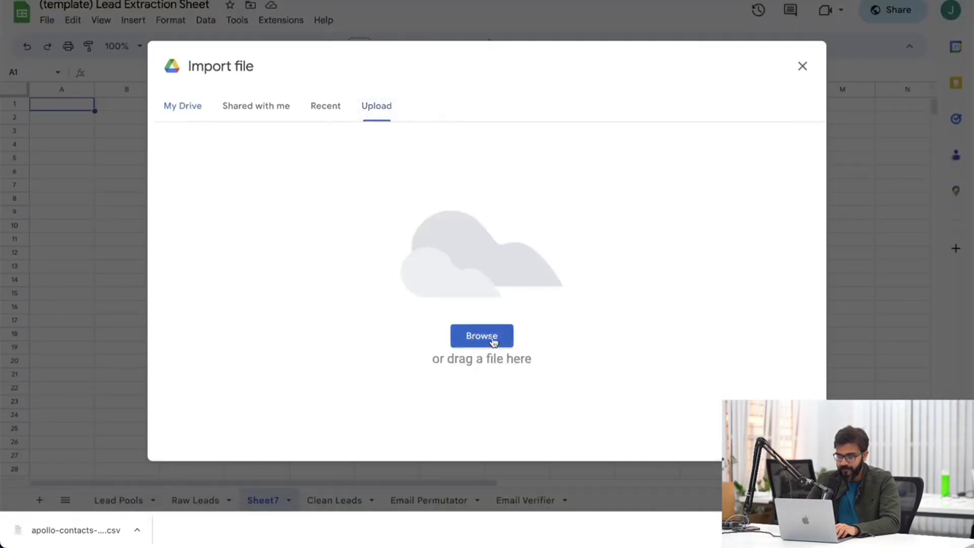
{"action": "left_click", "coordinate": [553, 173]}
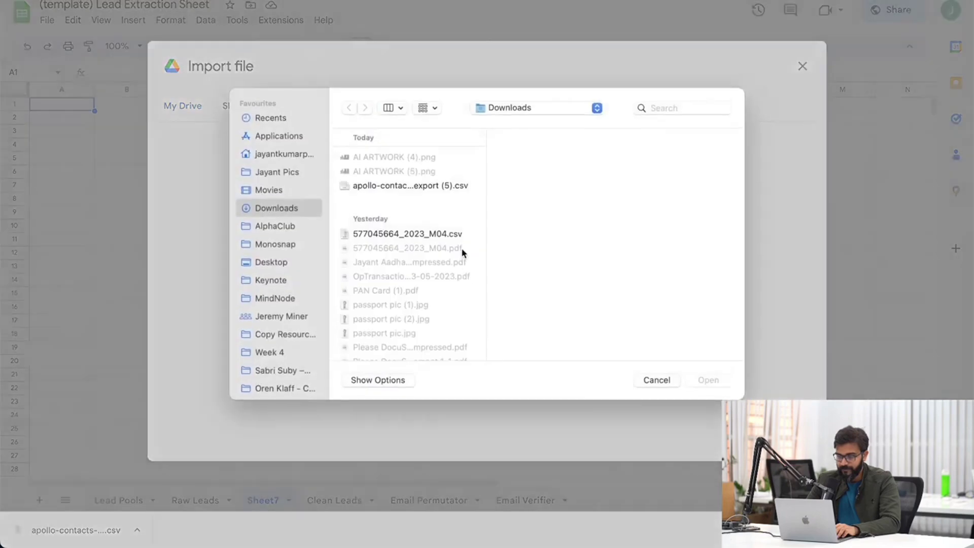
{"action": "left_click", "coordinate": [425, 186]}
{"action": "left_click", "coordinate": [707, 381]}
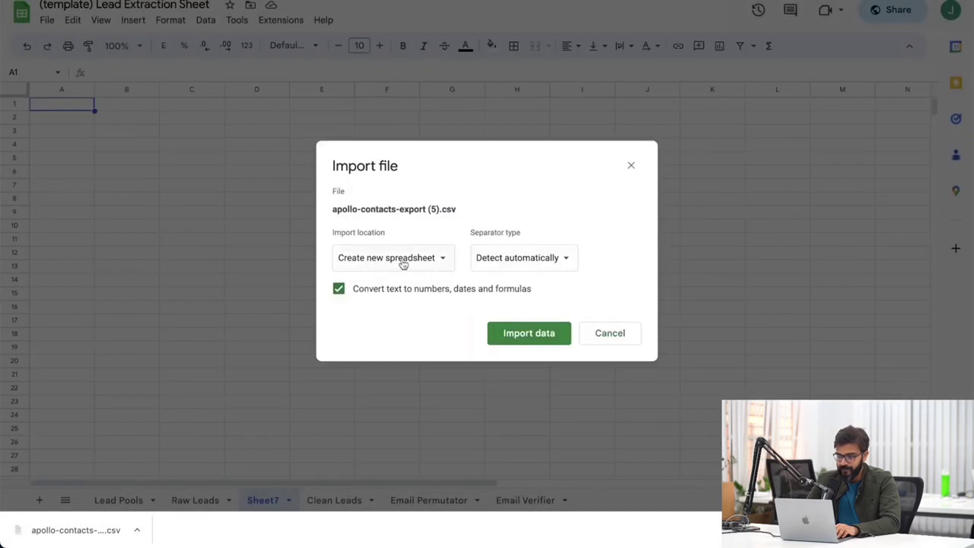
{"action": "left_click", "coordinate": [512, 259]}
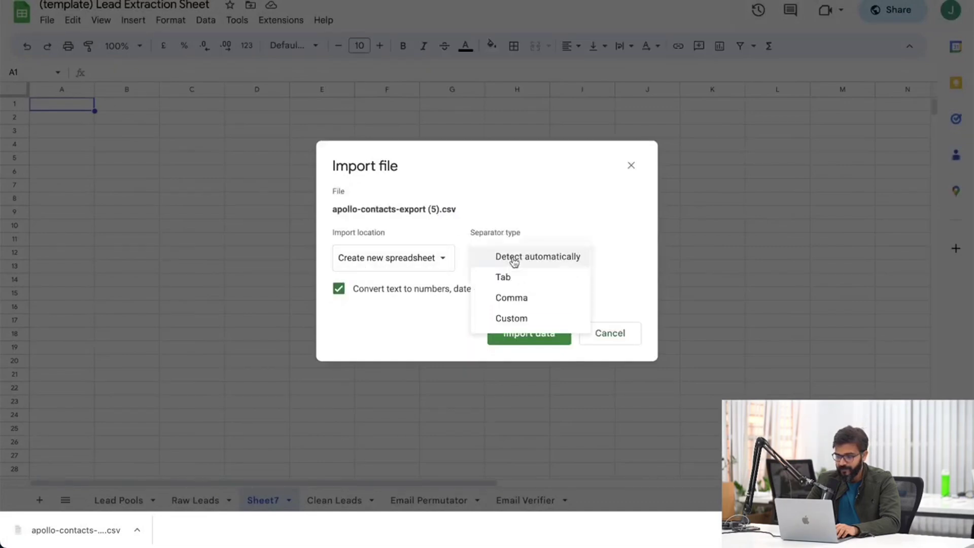
{"action": "left_click", "coordinate": [519, 298]}
{"action": "left_click", "coordinate": [530, 337]}
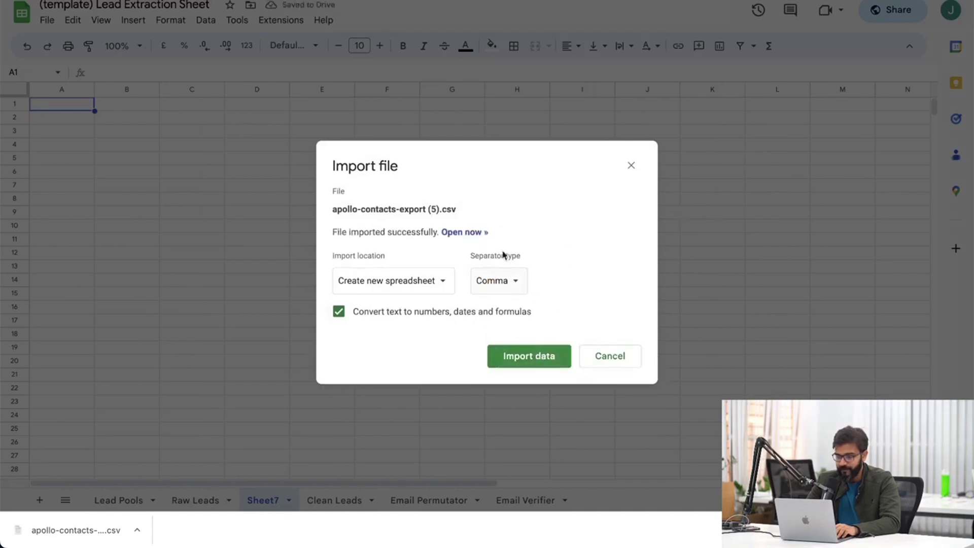
{"action": "left_click", "coordinate": [476, 233]}
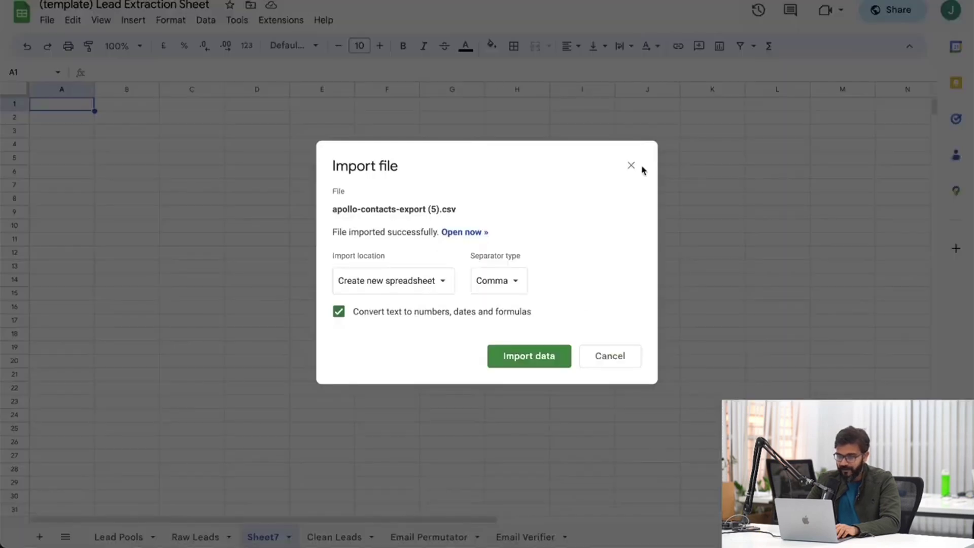
Close the Import file dialog and delete the empty Sheet7 tab.
{"action": "left_click", "coordinate": [632, 166]}
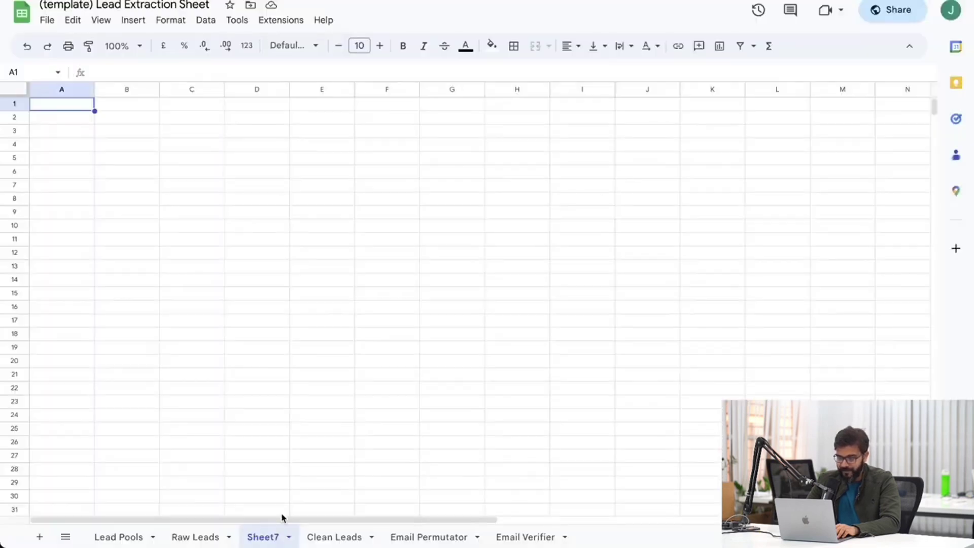
{"action": "left_click", "coordinate": [287, 537]}
{"action": "left_click", "coordinate": [295, 312]}
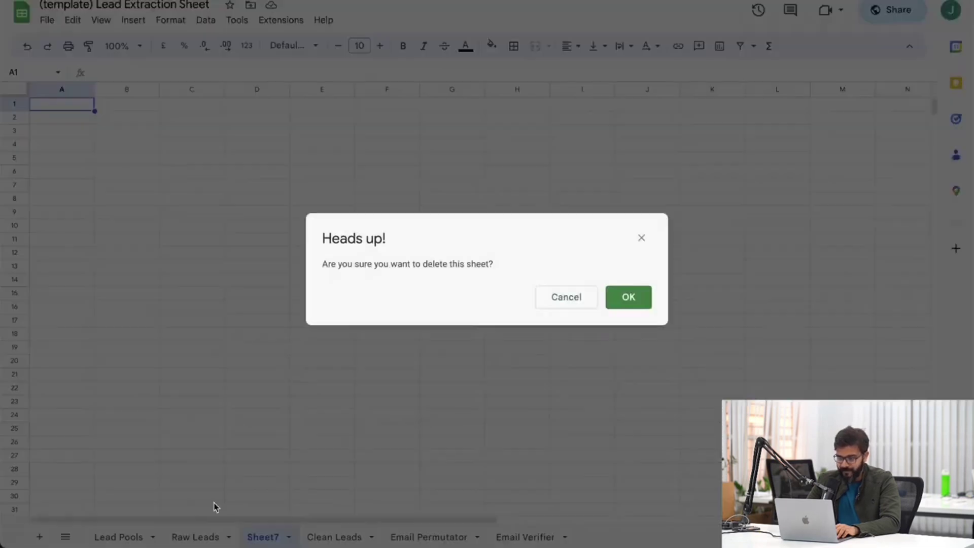
{"action": "left_click", "coordinate": [633, 305]}
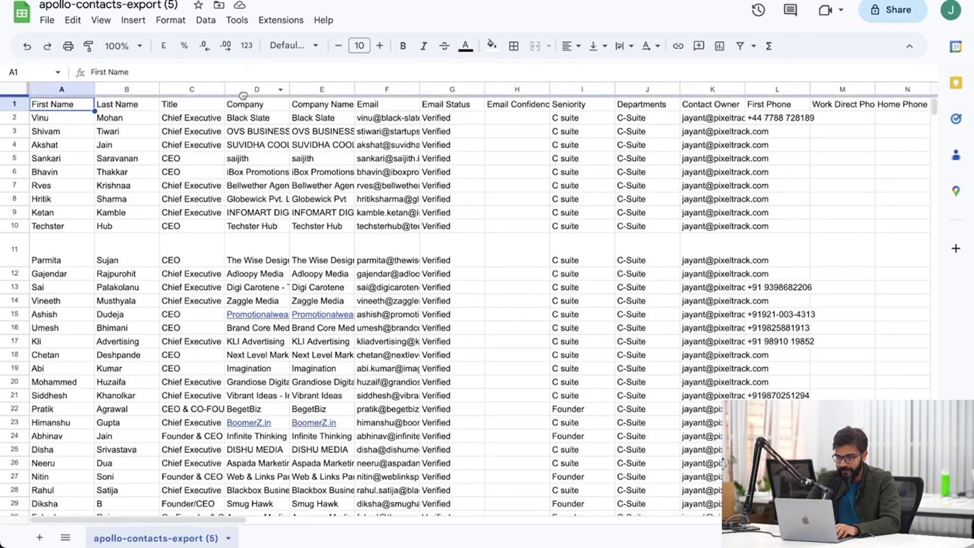
Move Company after Email Confidence and delete the Company Name for Emails column.
{"action": "left_click", "coordinate": [244, 84]}
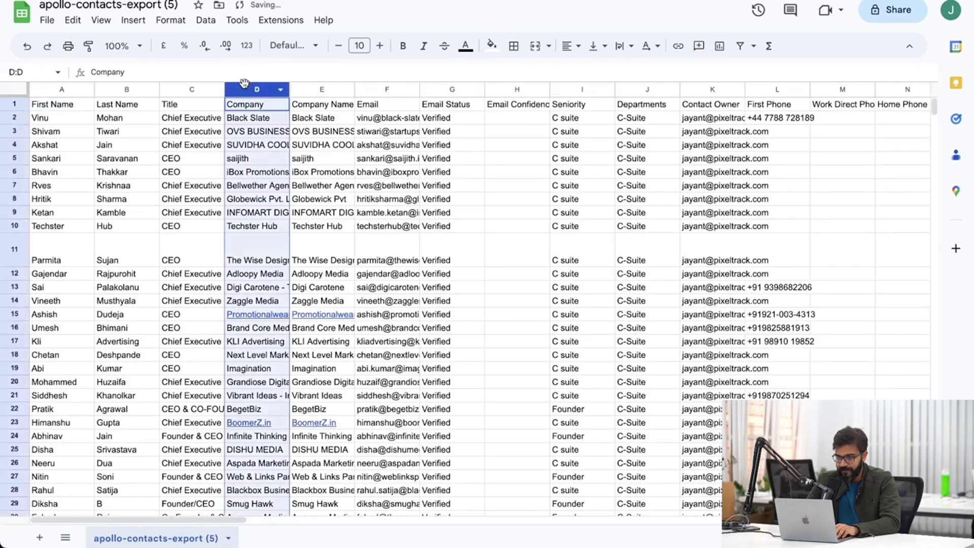
{"action": "left_click_drag", "start_coordinate": [244, 84], "coordinate": [542, 108]}
{"action": "right_click", "coordinate": [249, 91]}
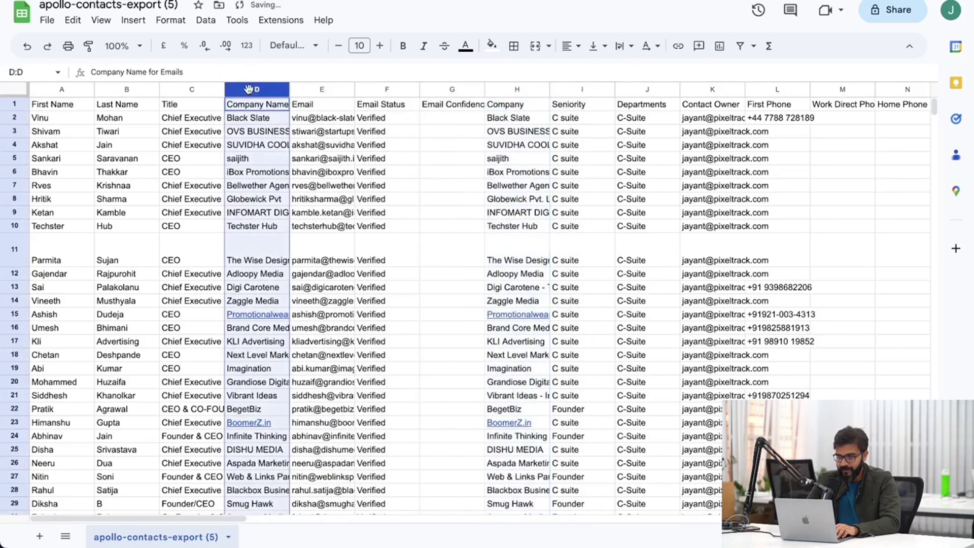
{"action": "left_click", "coordinate": [308, 240]}
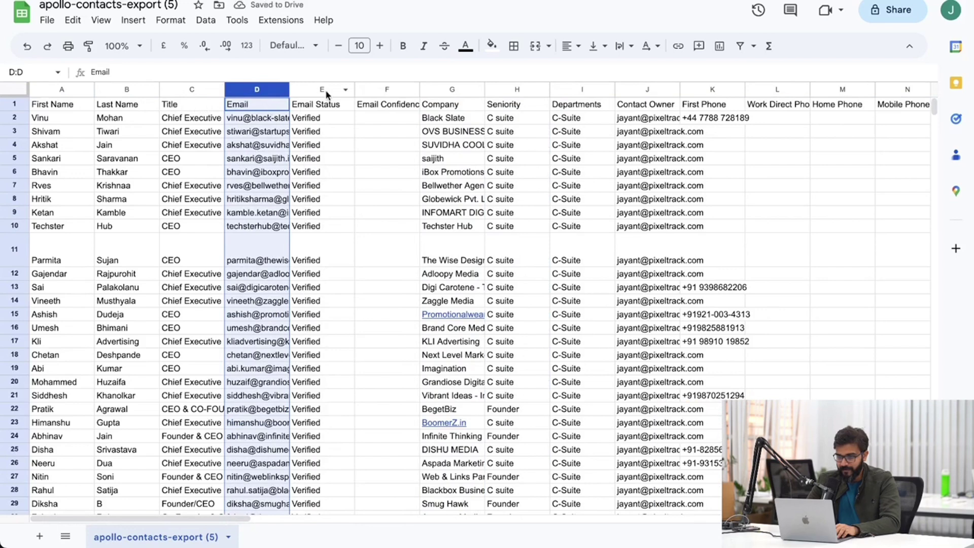
Compare against the template's column order and move First Phone right after Email.
{"action": "key", "text": "ctrl+Tab"}
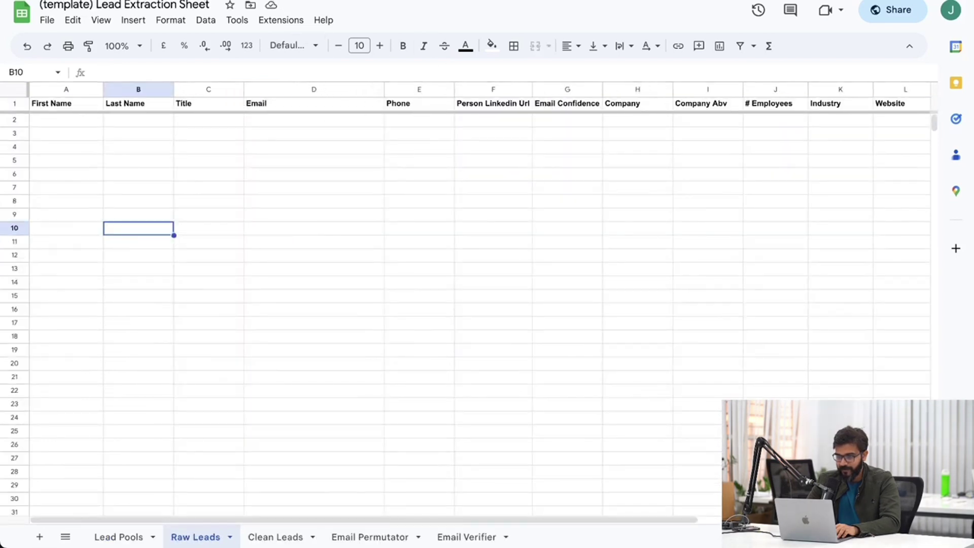
{"action": "key", "text": "ctrl+shift+Tab"}
{"action": "key", "text": "ctrl+Tab"}
{"action": "key", "text": "ctrl+shift+Tab"}
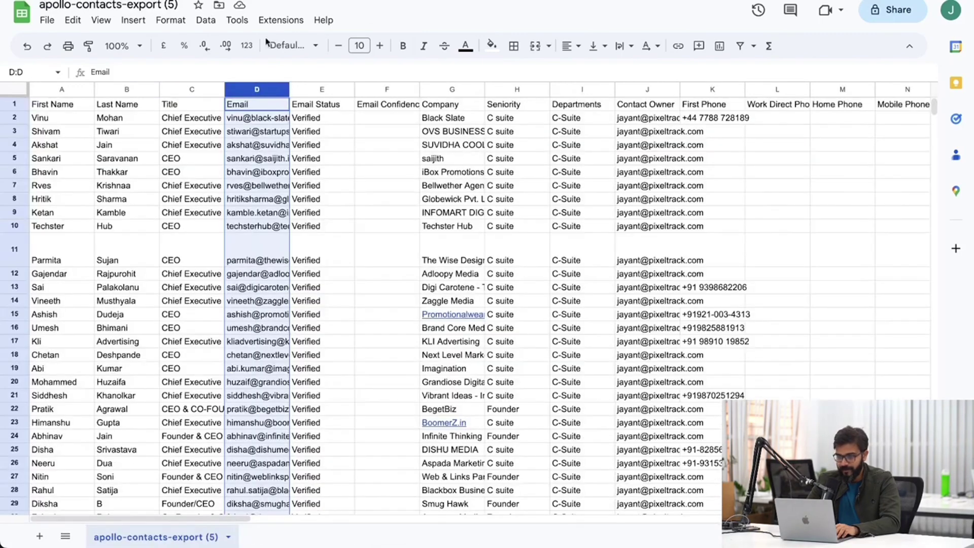
{"action": "scroll", "coordinate": [665, 103], "scroll_direction": "right", "scroll_amount": 3}
{"action": "scroll", "coordinate": [710, 96], "scroll_direction": "left", "scroll_amount": 3}
{"action": "left_click", "coordinate": [714, 92]}
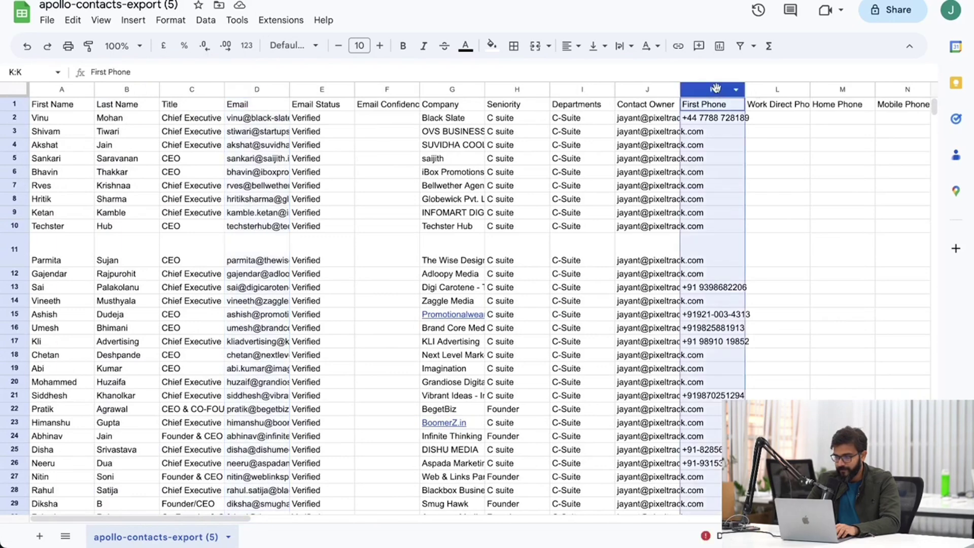
{"action": "left_click_drag", "start_coordinate": [713, 91], "coordinate": [333, 108]}
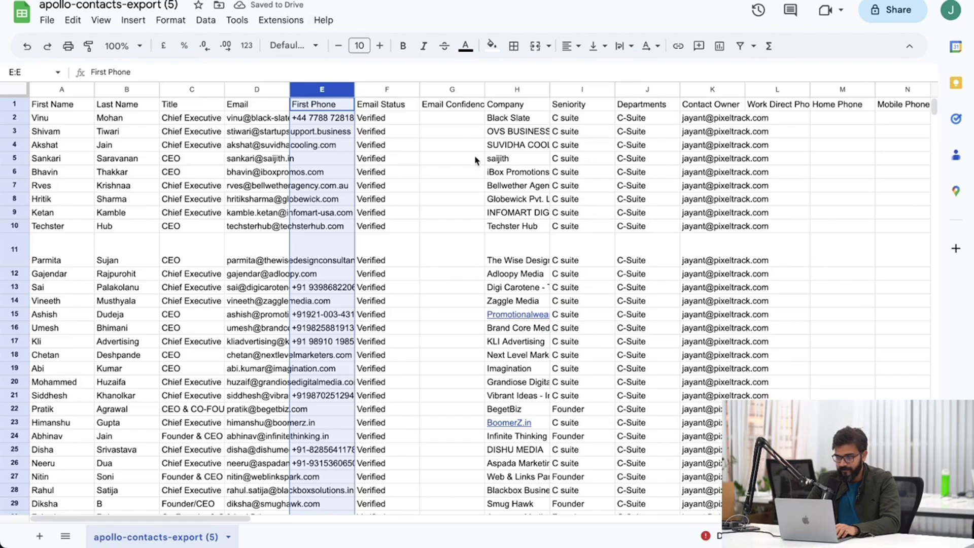
Move Person Linkedin Url to column F, right after First Phone.
{"action": "scroll", "coordinate": [474, 155], "scroll_direction": "right", "scroll_amount": 10}
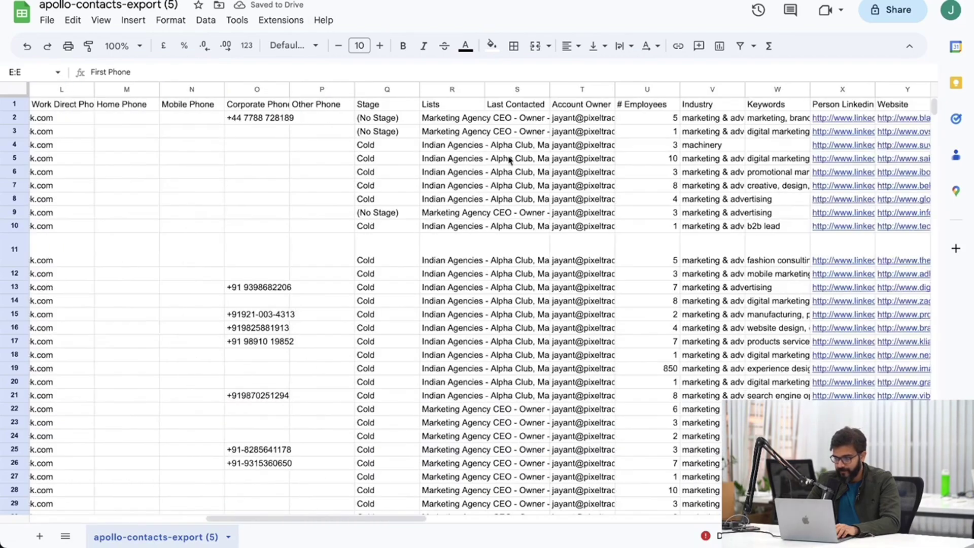
{"action": "left_click_drag", "start_coordinate": [842, 90], "coordinate": [308, 97]}
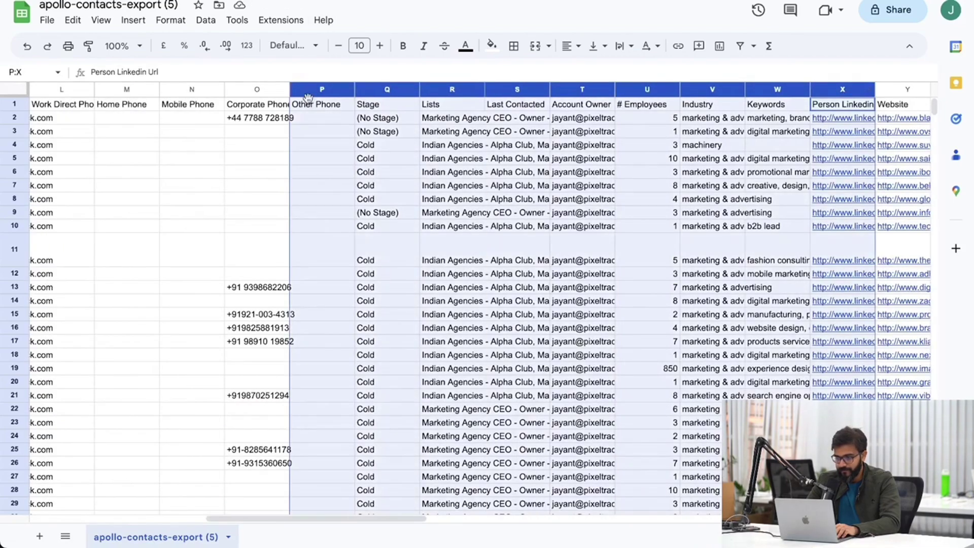
{"action": "left_click", "coordinate": [786, 201]}
{"action": "left_click", "coordinate": [853, 90]}
{"action": "mouse_move", "coordinate": [852, 89]}
{"action": "left_mouse_down"}
{"action": "mouse_move", "coordinate": [124, 112]}
{"action": "mouse_move", "coordinate": [81, 124]}
{"action": "mouse_move", "coordinate": [436, 141]}
{"action": "mouse_move", "coordinate": [256, 133]}
{"action": "left_mouse_up"}
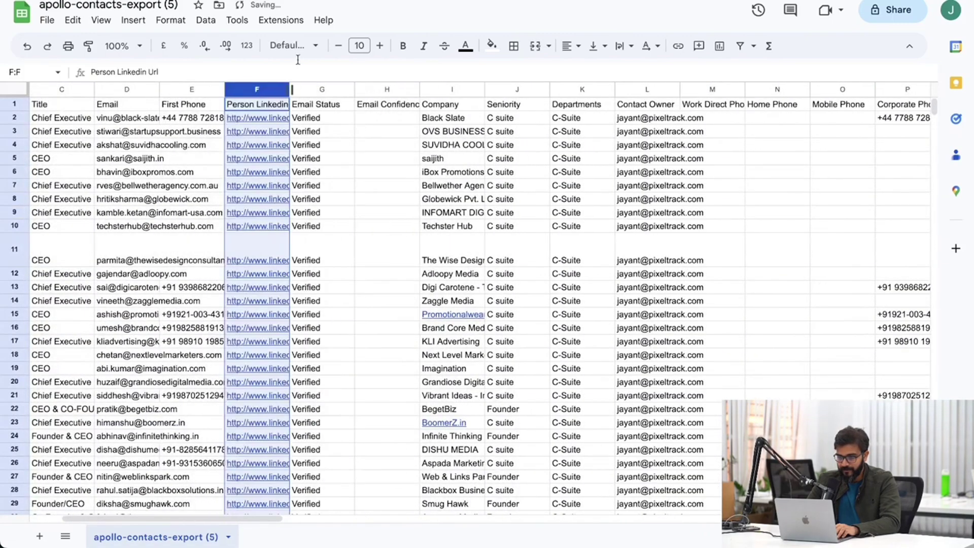
{"action": "key", "text": "ctrl+Tab"}
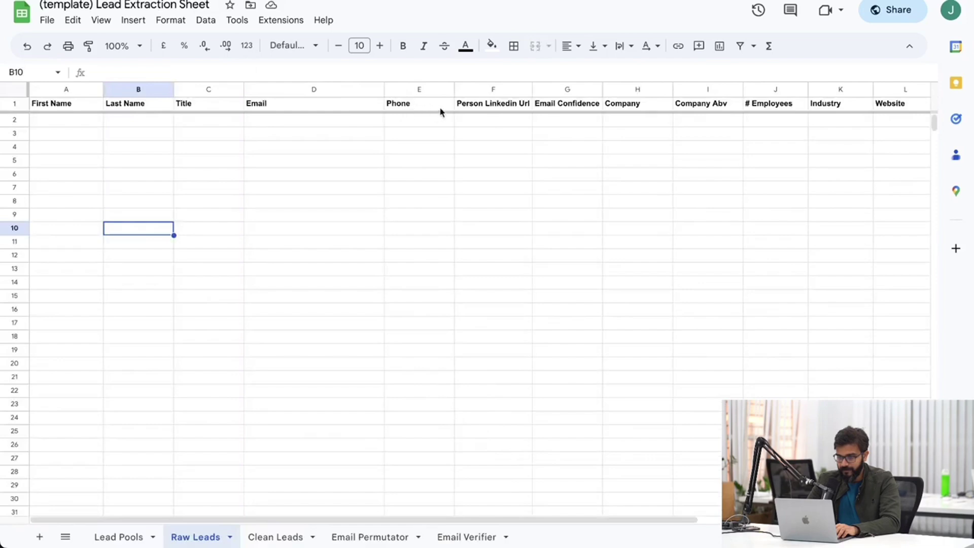
{"action": "left_click", "coordinate": [546, 105]}
Delete the Email Status column from the Apollo export.
{"action": "key", "text": "ctrl+shift+Tab"}
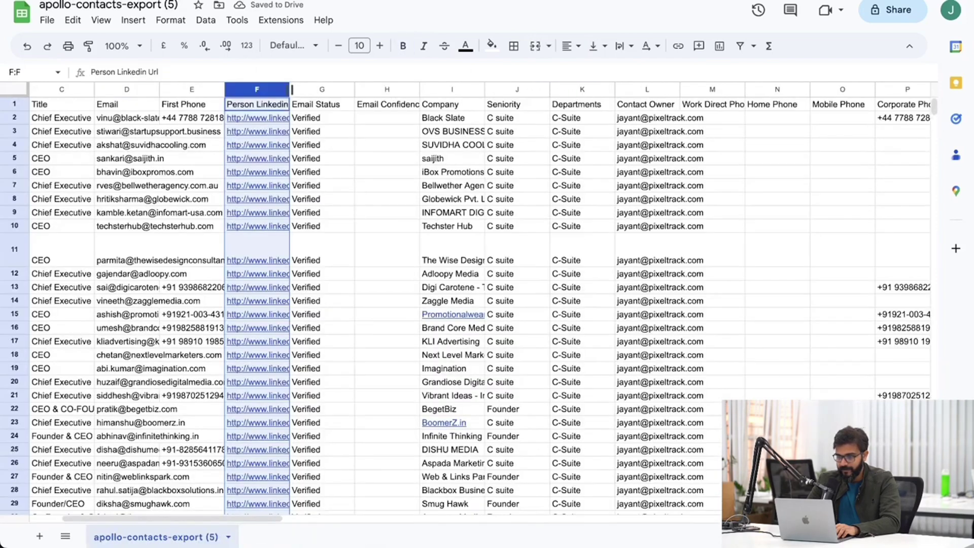
{"action": "right_click", "coordinate": [322, 94]}
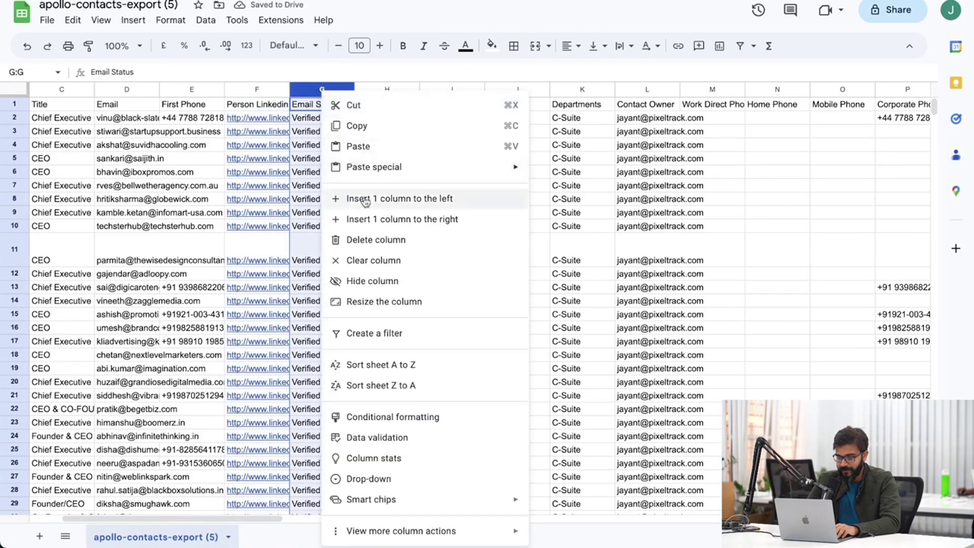
{"action": "left_click", "coordinate": [368, 242]}
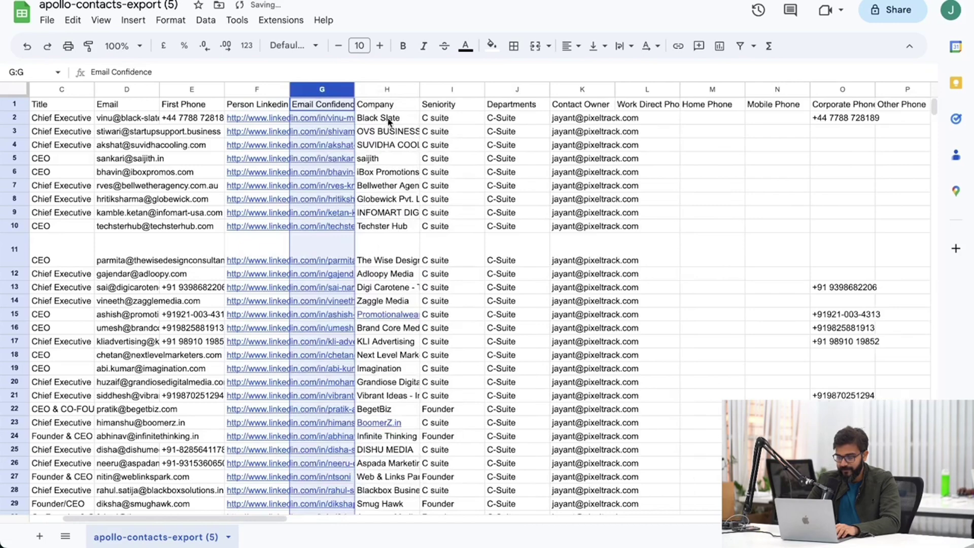
{"action": "key", "text": "ctrl+Tab"}
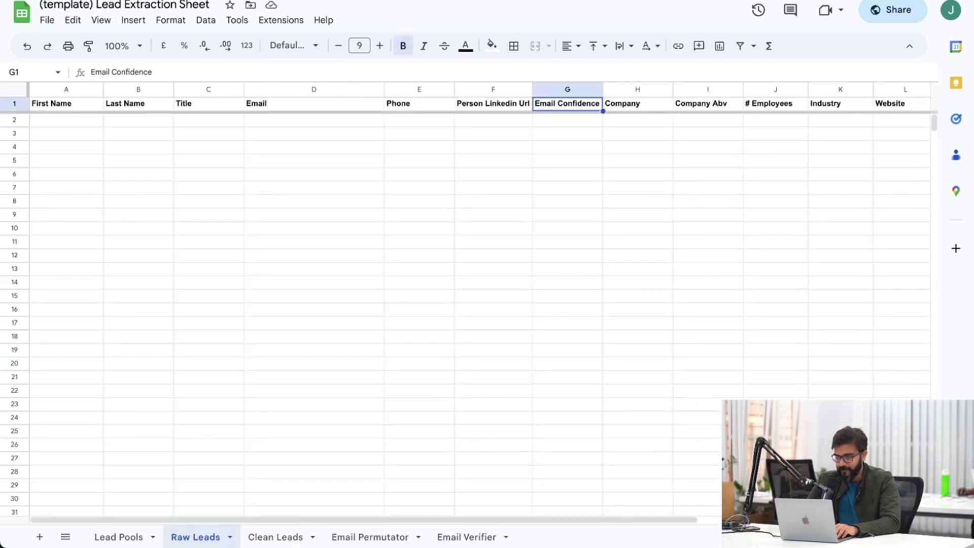
{"action": "key", "text": "ctrl+shift+Tab"}
Insert an empty column to the right of Company.
{"action": "left_click", "coordinate": [397, 90]}
{"action": "key", "text": "ctrl+Tab"}
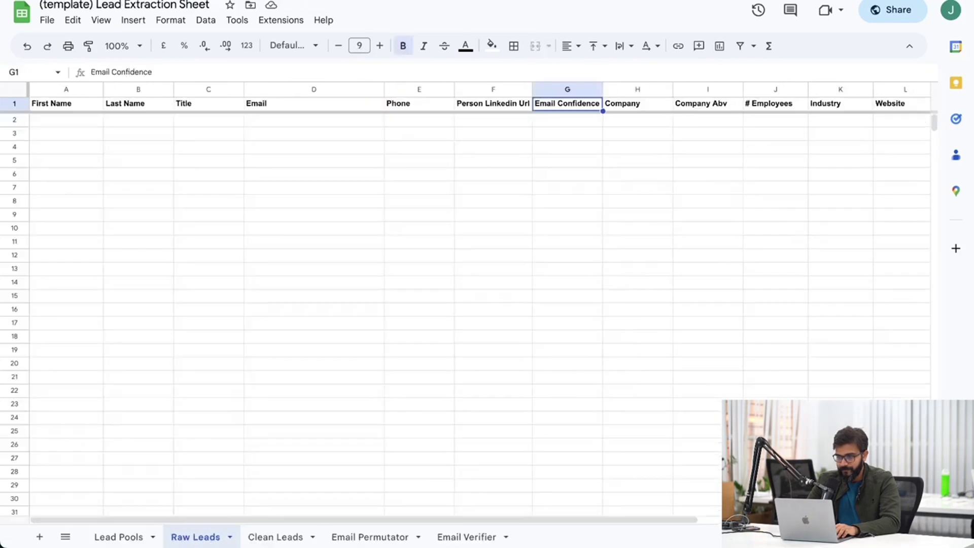
{"action": "key", "text": "ctrl+shift+Tab"}
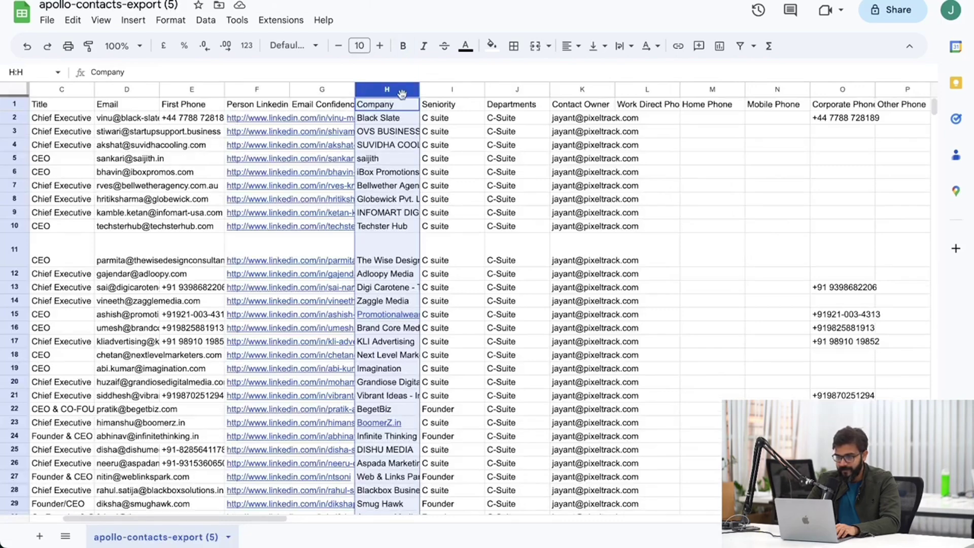
{"action": "right_click", "coordinate": [397, 91]}
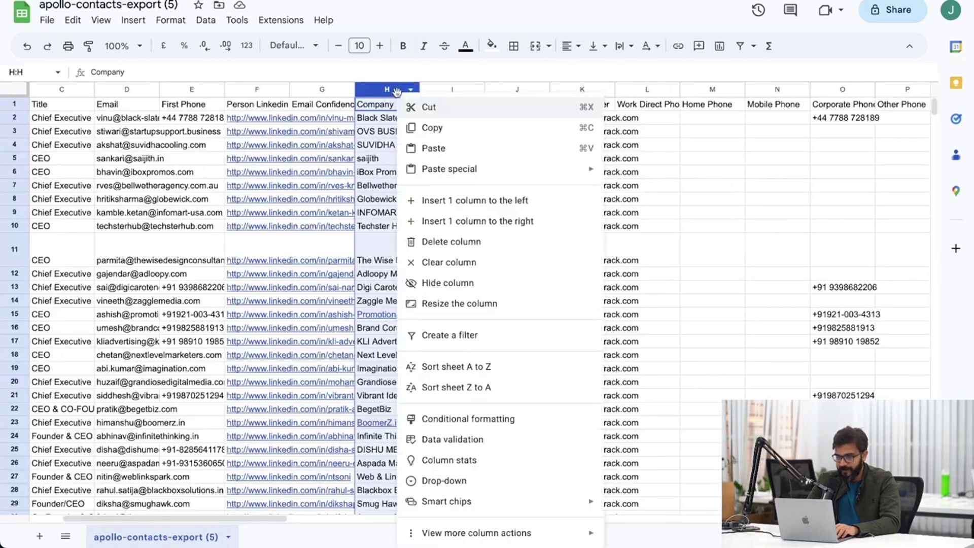
{"action": "left_click", "coordinate": [473, 223]}
Head the new column I 'Company Abv'.
{"action": "left_click", "coordinate": [434, 107]}
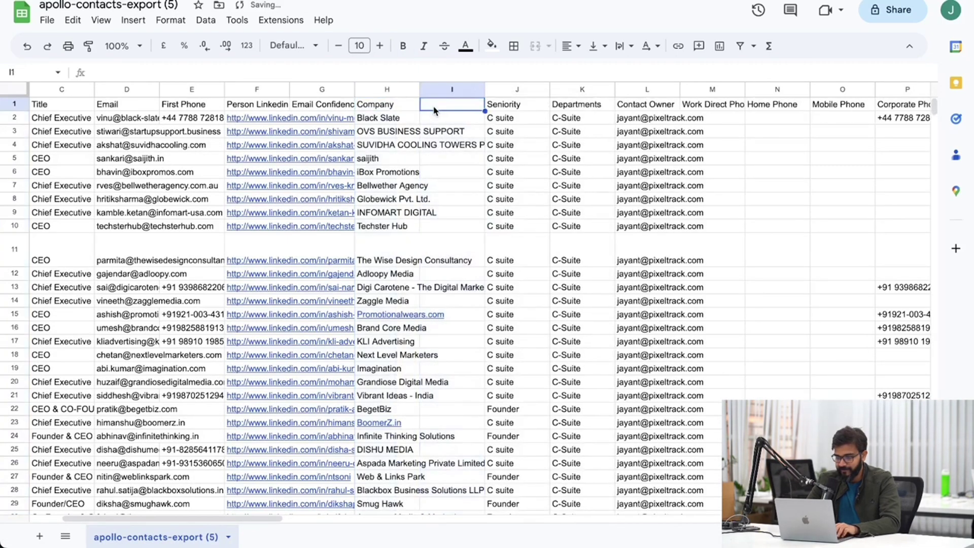
{"action": "type", "text": "COmpan"}
{"action": "key", "text": "BackSpace"}
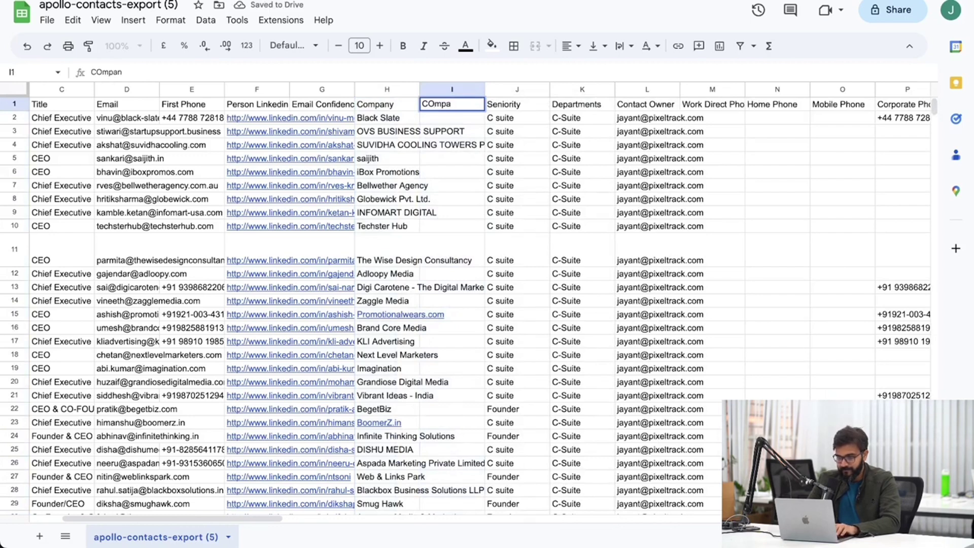
{"action": "key", "text": "BackSpace"}
{"action": "type", "text": "ompany A"}
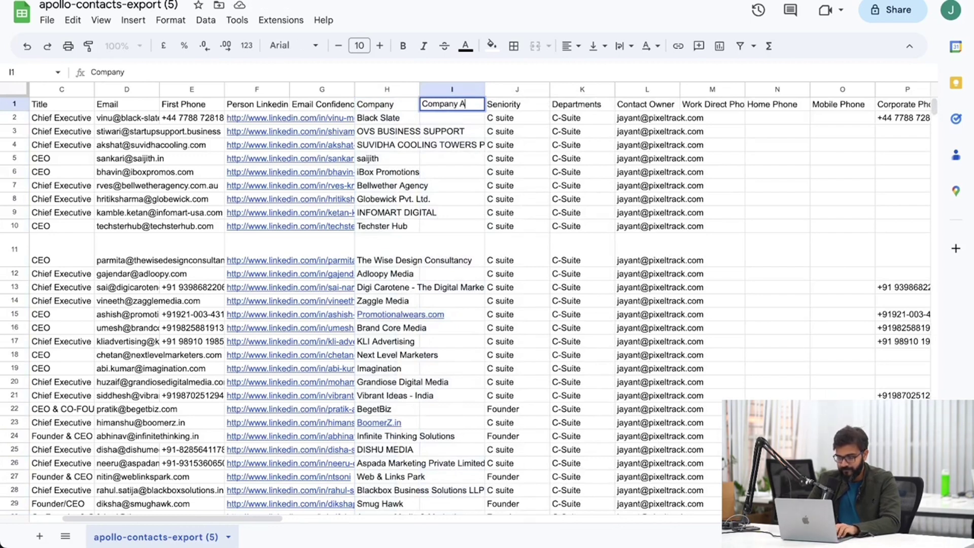
{"action": "type", "text": "bv"}
{"action": "key", "text": "ctrl+Tab"}
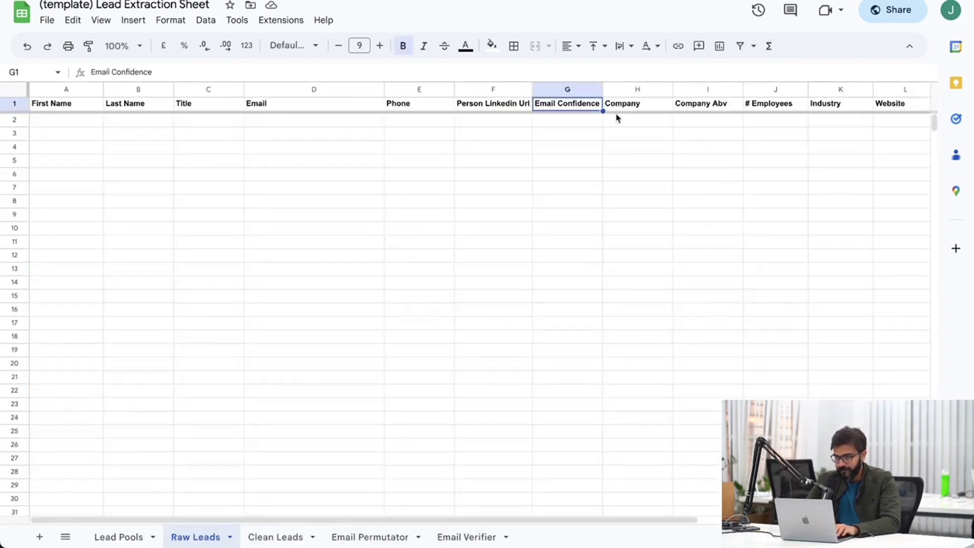
{"action": "key", "text": "ctrl+shift+Tab"}
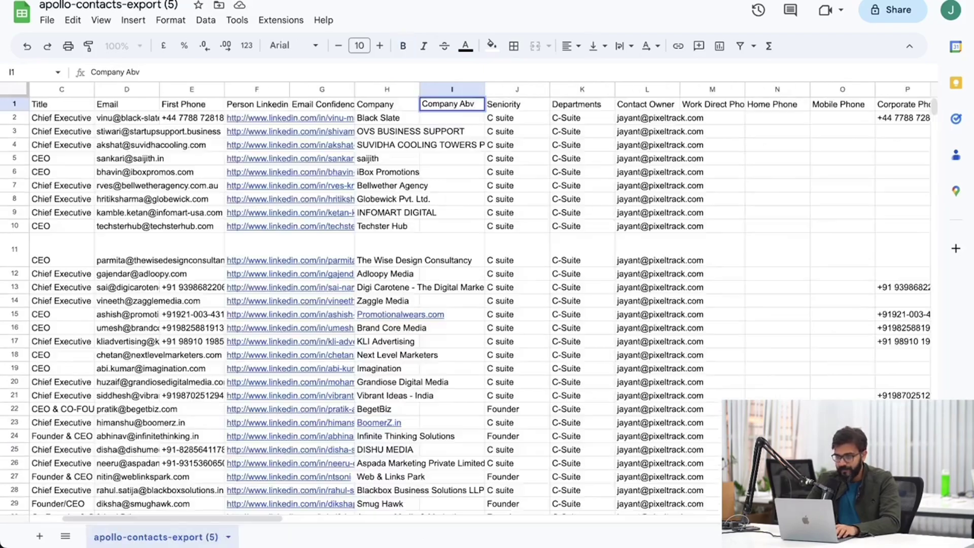
{"action": "left_click", "coordinate": [613, 185]}
{"action": "scroll", "coordinate": [615, 185], "scroll_direction": "right", "scroll_amount": 10}
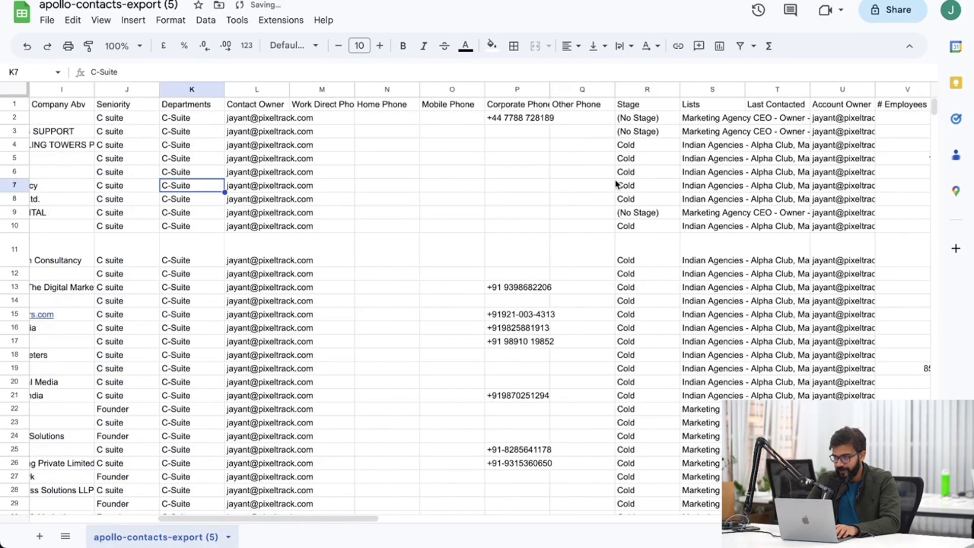
Move # Employees and then Industry to follow Company Abv.
{"action": "left_click", "coordinate": [645, 89]}
{"action": "left_click_drag", "start_coordinate": [645, 90], "coordinate": [441, 102]}
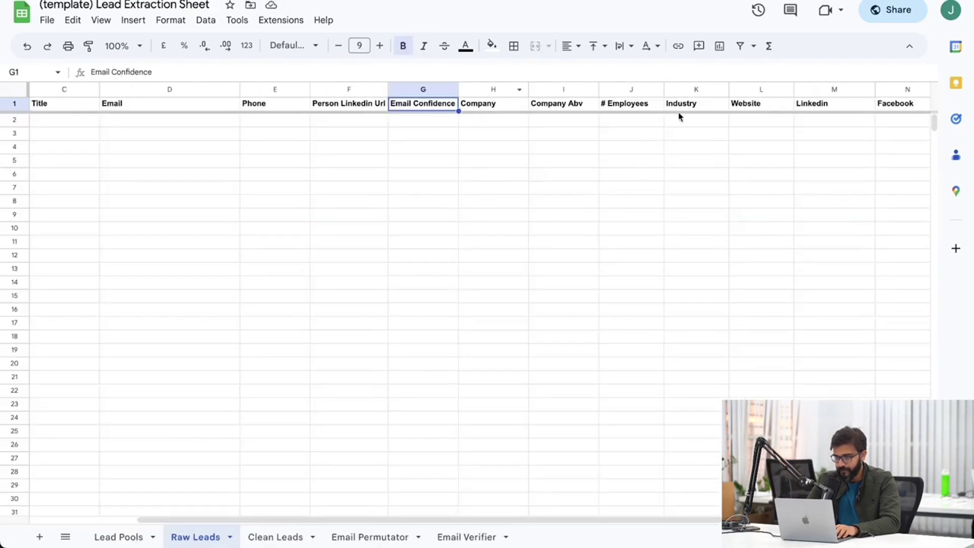
{"action": "left_click", "coordinate": [683, 107]}
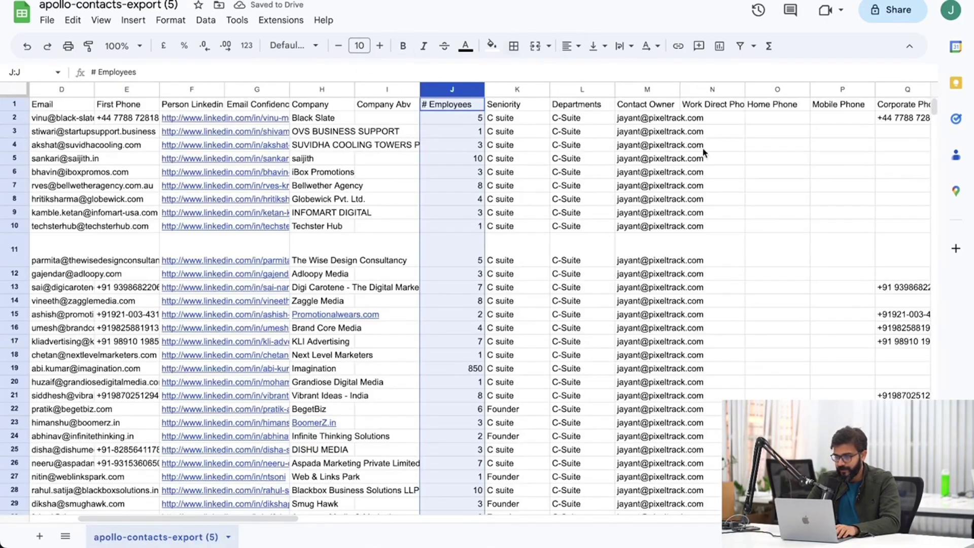
{"action": "scroll", "coordinate": [672, 144], "scroll_direction": "right", "scroll_amount": 10}
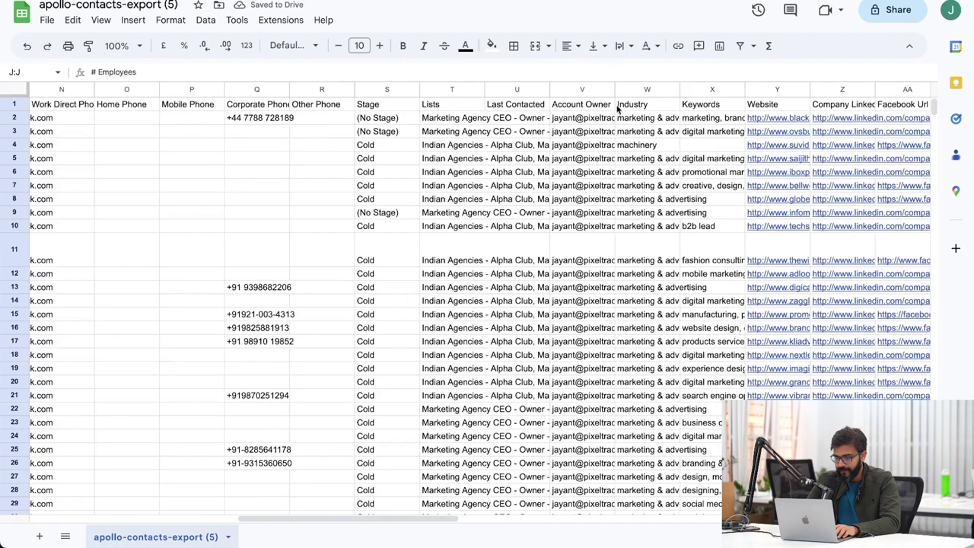
{"action": "left_click", "coordinate": [647, 89]}
{"action": "left_click_drag", "start_coordinate": [648, 89], "coordinate": [373, 124]}
Move Website and the social URL columns to follow Industry.
{"action": "scroll", "coordinate": [587, 174], "scroll_direction": "right", "scroll_amount": 10}
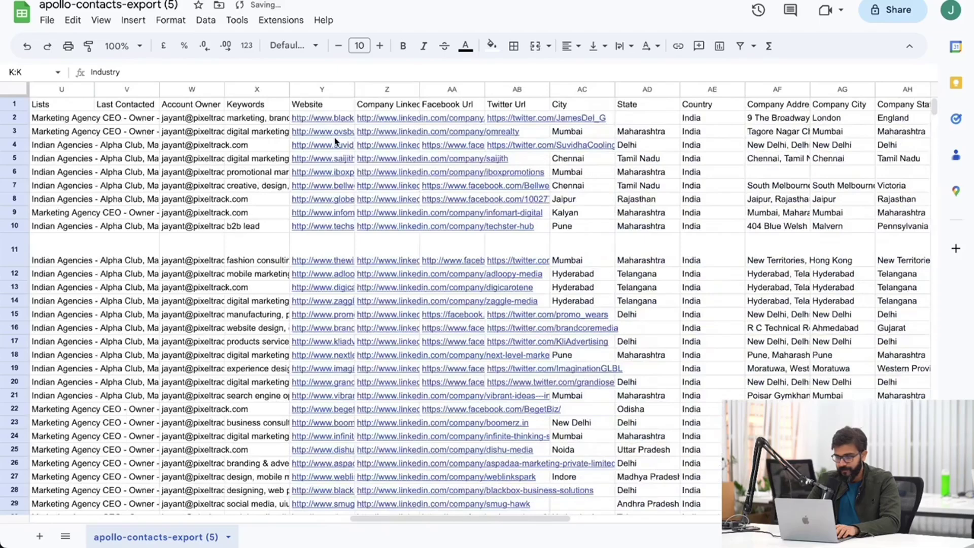
{"action": "scroll", "coordinate": [334, 141], "scroll_direction": "left", "scroll_amount": 3}
{"action": "left_click_drag", "start_coordinate": [438, 89], "coordinate": [642, 90]}
{"action": "scroll", "coordinate": [475, 108], "scroll_direction": "left", "scroll_amount": 3}
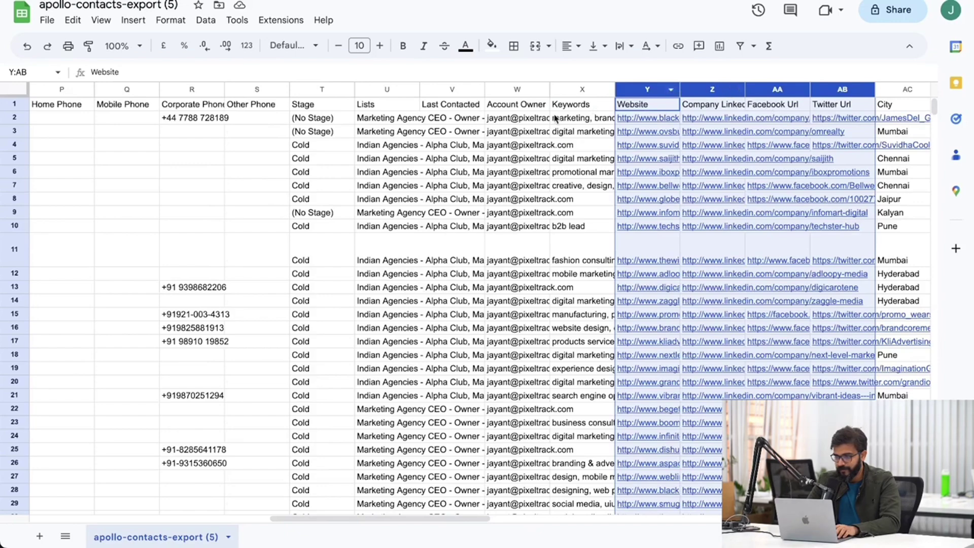
{"action": "scroll", "coordinate": [555, 119], "scroll_direction": "left", "scroll_amount": 2}
{"action": "scroll", "coordinate": [554, 118], "scroll_direction": "down", "scroll_amount": 1}
{"action": "left_click_drag", "start_coordinate": [777, 91], "coordinate": [420, 91]}
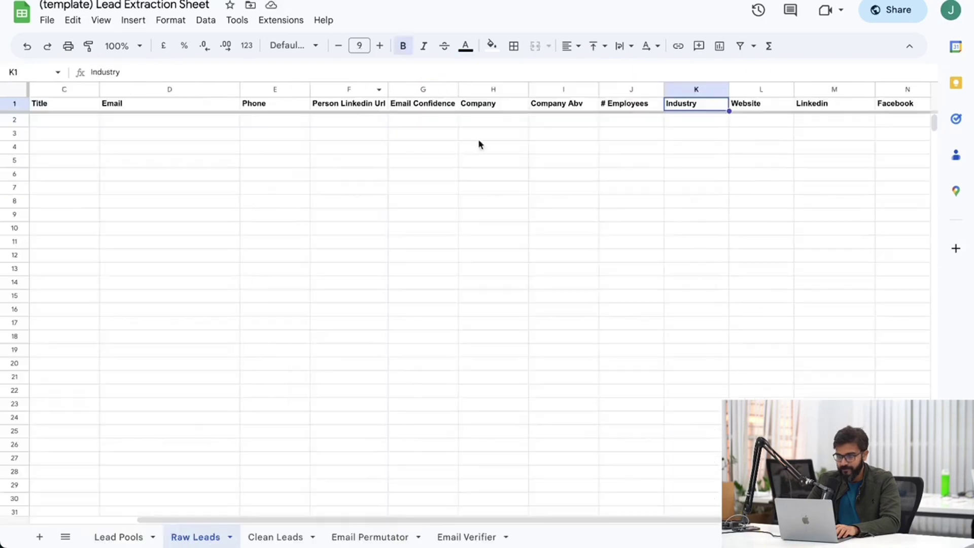
Review the funding columns, then select every column from Seniority onward for deletion.
{"action": "scroll", "coordinate": [770, 172], "scroll_direction": "right", "scroll_amount": 3}
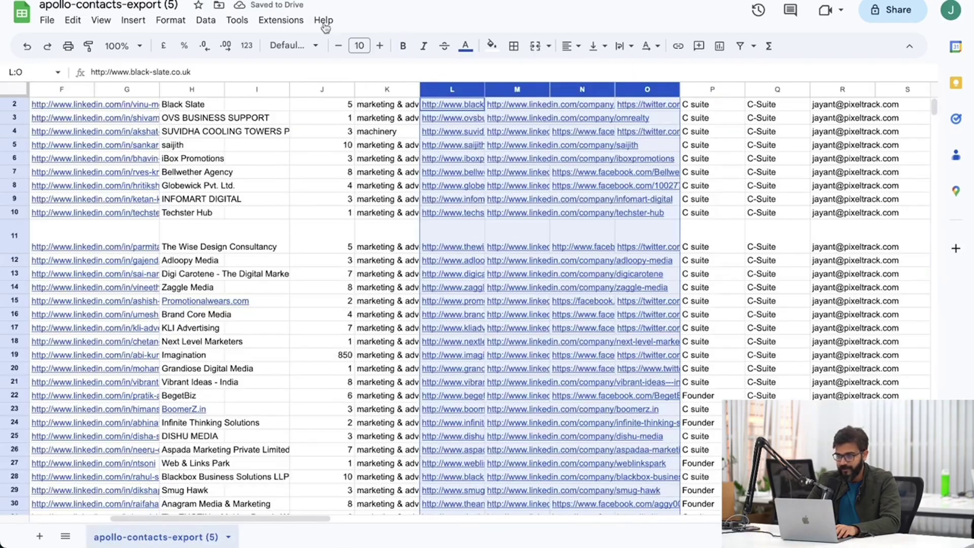
{"action": "scroll", "coordinate": [767, 219], "scroll_direction": "right", "scroll_amount": 15}
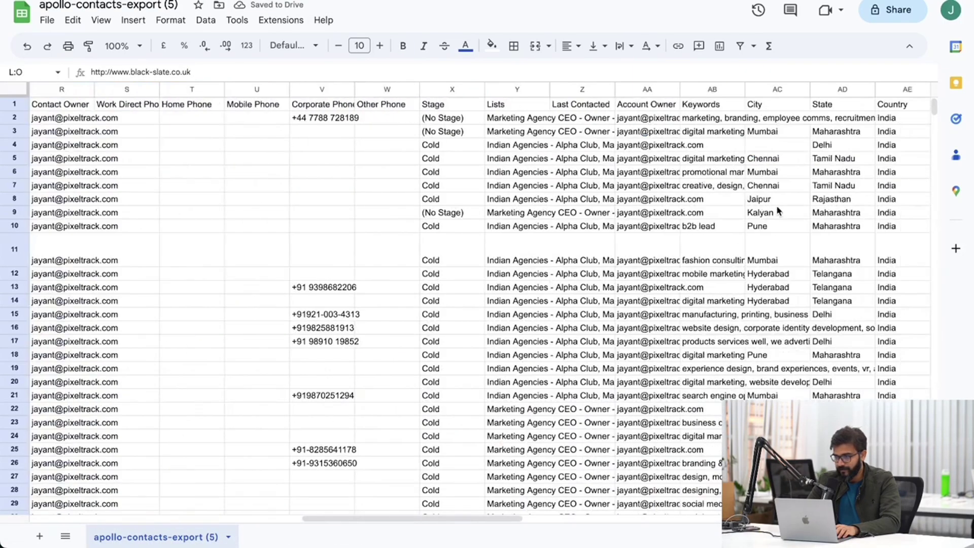
{"action": "scroll", "coordinate": [776, 209], "scroll_direction": "right", "scroll_amount": 10}
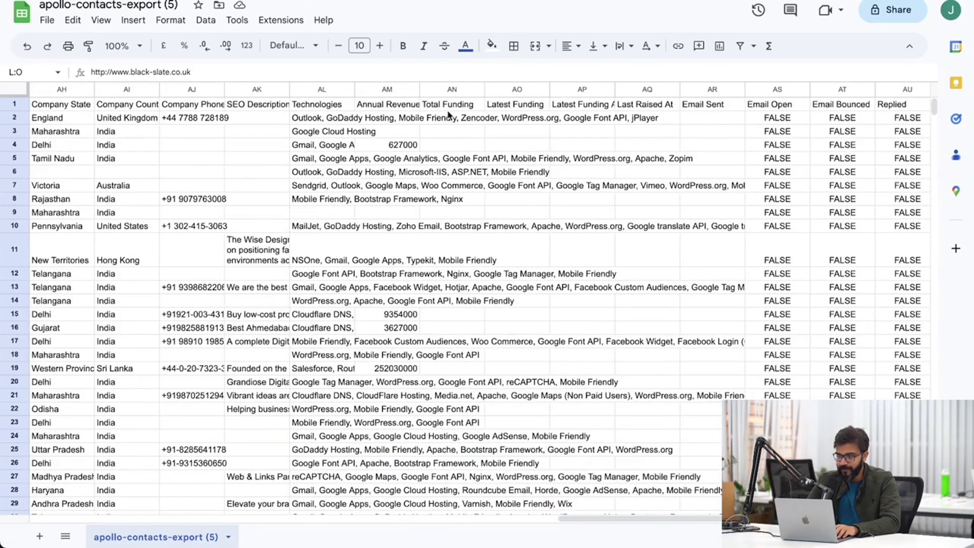
{"action": "left_click", "coordinate": [447, 105]}
{"action": "left_click", "coordinate": [506, 114]}
{"action": "left_click", "coordinate": [510, 105]}
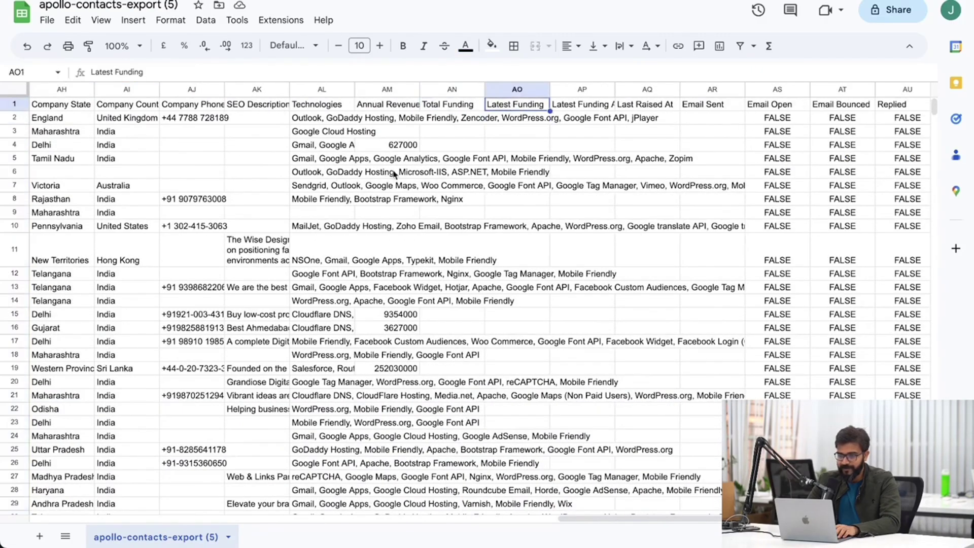
{"action": "scroll", "coordinate": [394, 175], "scroll_direction": "left", "scroll_amount": 20}
{"action": "scroll", "coordinate": [394, 174], "scroll_direction": "left", "scroll_amount": 5}
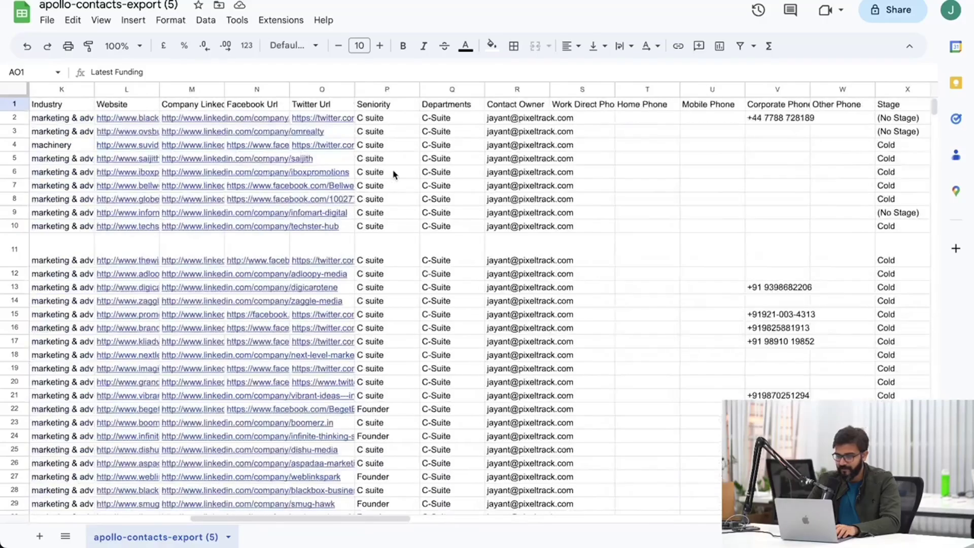
{"action": "scroll", "coordinate": [393, 174], "scroll_direction": "right", "scroll_amount": 10}
{"action": "scroll", "coordinate": [394, 174], "scroll_direction": "left", "scroll_amount": 7}
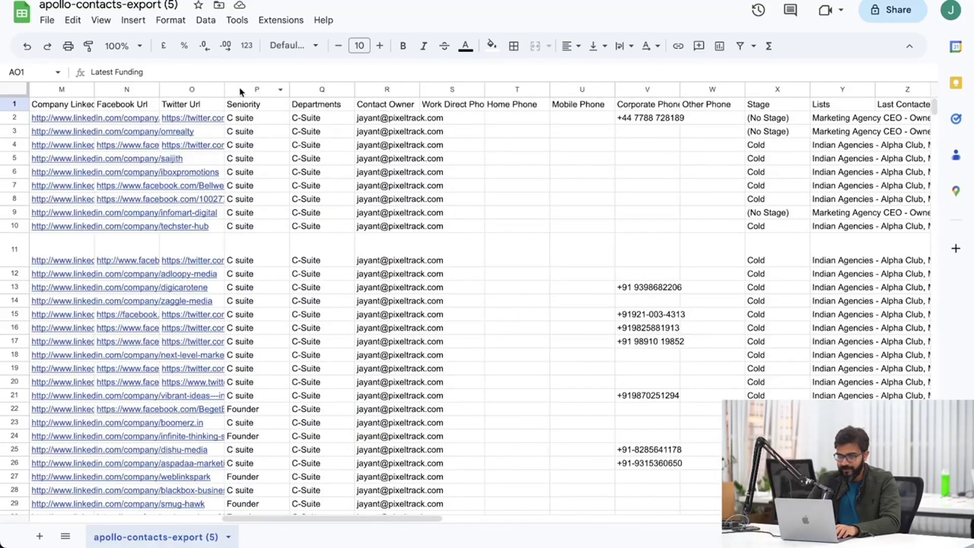
{"action": "left_click_drag", "start_coordinate": [253, 88], "coordinate": [970, 138]}
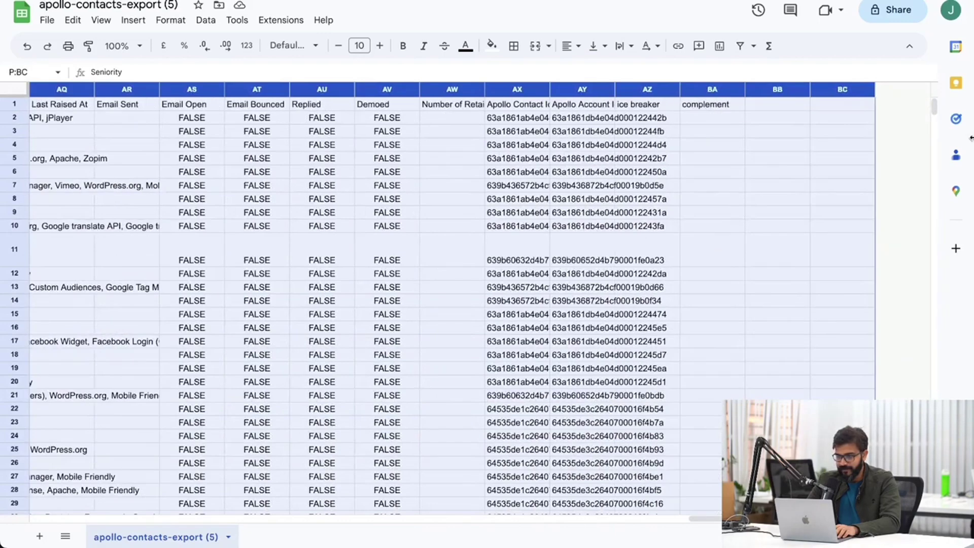
{"action": "right_click", "coordinate": [276, 179]}
Delete columns P through BC and select the entire export sheet.
{"action": "left_click", "coordinate": [318, 241]}
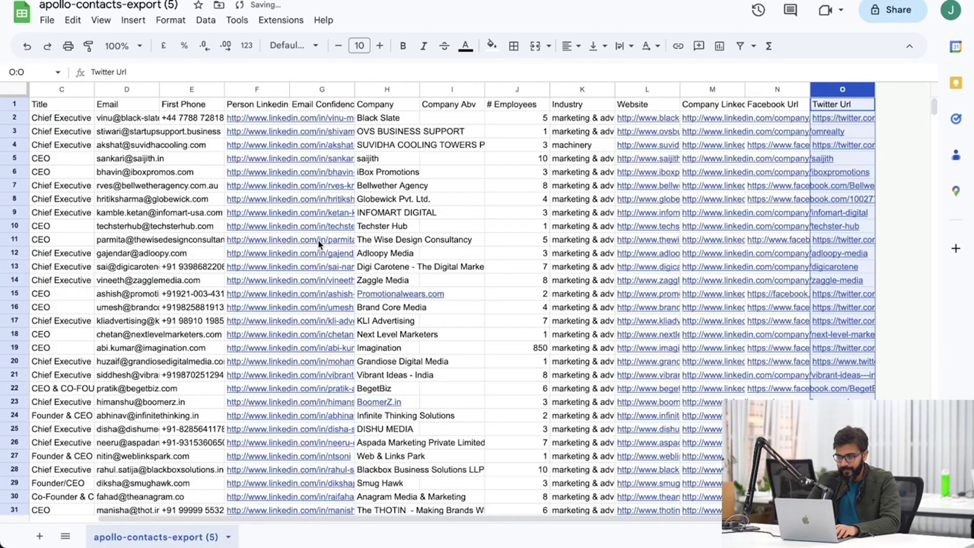
{"action": "left_click", "coordinate": [451, 172]}
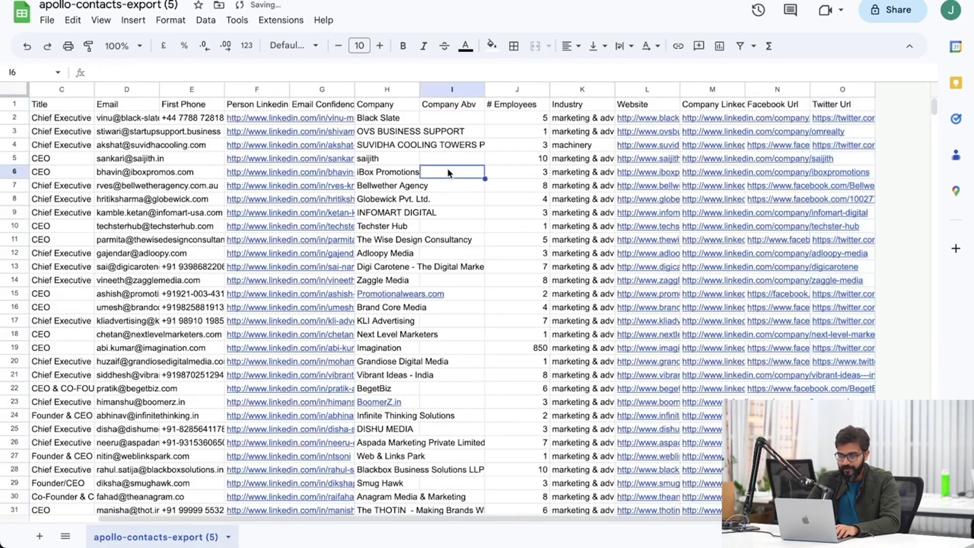
{"action": "left_click", "coordinate": [13, 94]}
{"action": "scroll", "coordinate": [100, 135], "scroll_direction": "left", "scroll_amount": 3}
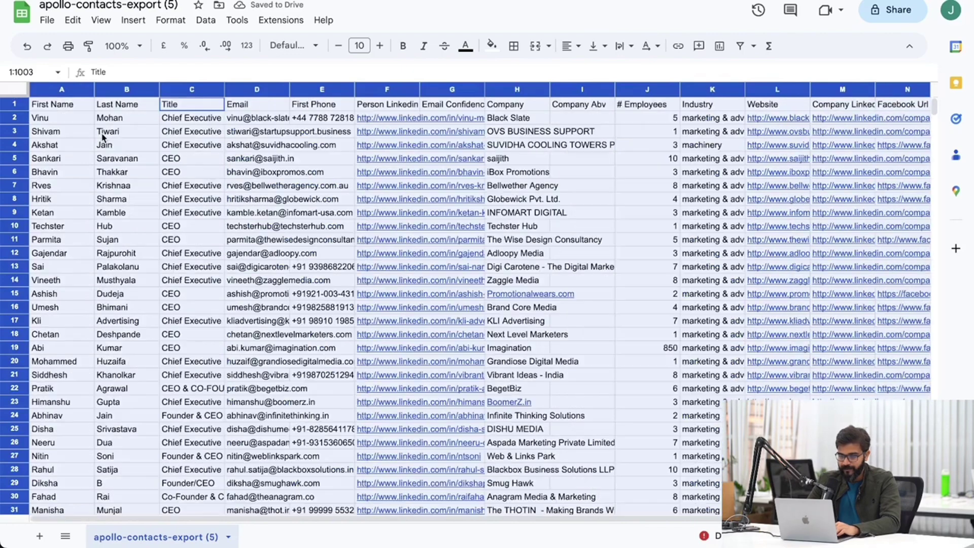
Paste the export into Raw Leads starting at row 2, then select the duplicated header row.
{"action": "key", "text": "ctrl+Tab"}
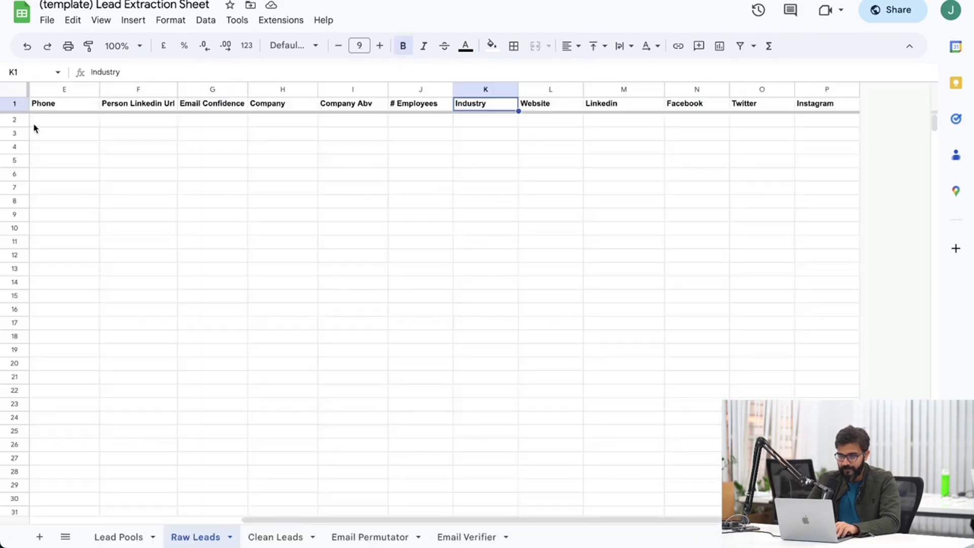
{"action": "left_click", "coordinate": [14, 119]}
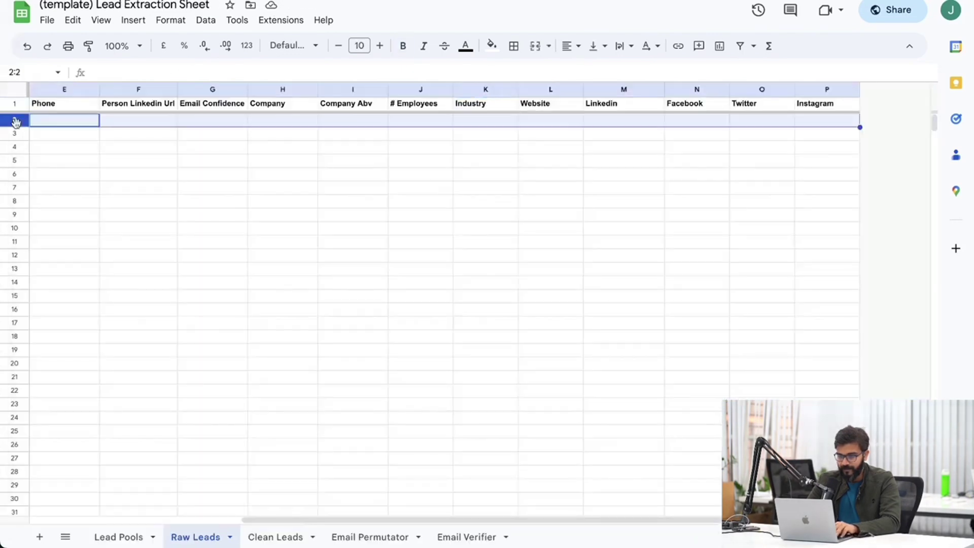
{"action": "key", "text": "ctrl+v"}
{"action": "left_click", "coordinate": [185, 175]}
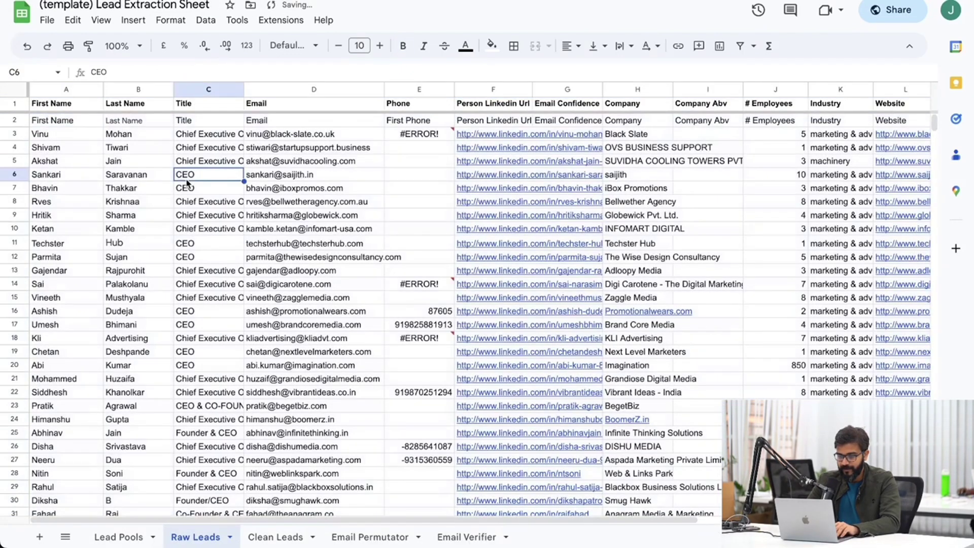
{"action": "left_click", "coordinate": [11, 121]}
Delete the duplicate header row 2 and select the faulty Phone values.
{"action": "right_click", "coordinate": [11, 121]}
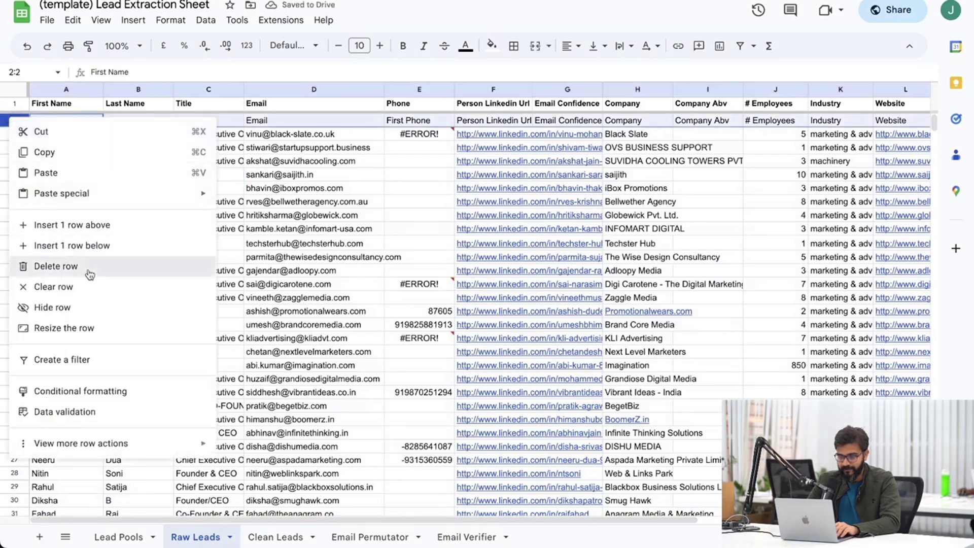
{"action": "left_click", "coordinate": [89, 274]}
{"action": "left_click", "coordinate": [407, 188]}
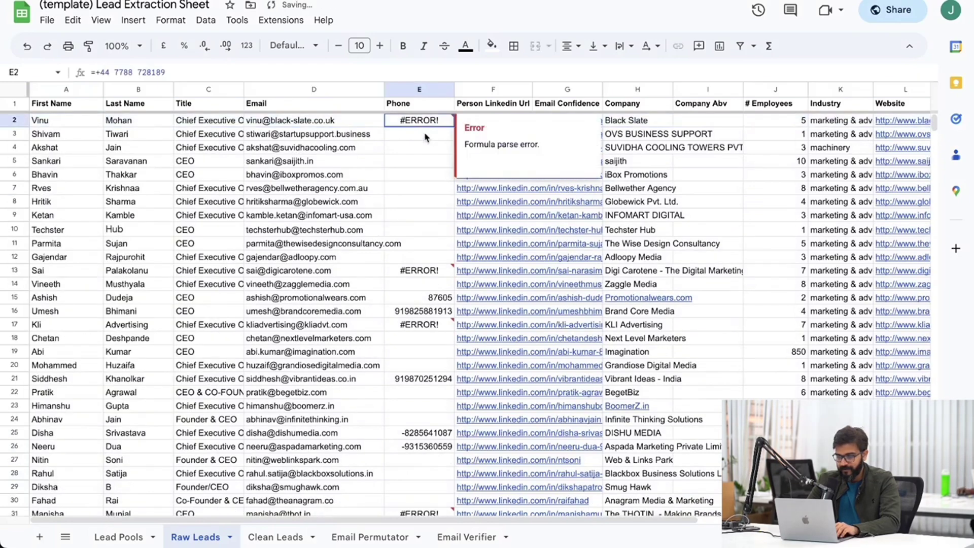
{"action": "left_click_drag", "start_coordinate": [425, 127], "coordinate": [419, 291]}
Clear all Phone column values, keeping only the Phone header.
{"action": "left_click", "coordinate": [412, 87]}
{"action": "right_click", "coordinate": [412, 87]}
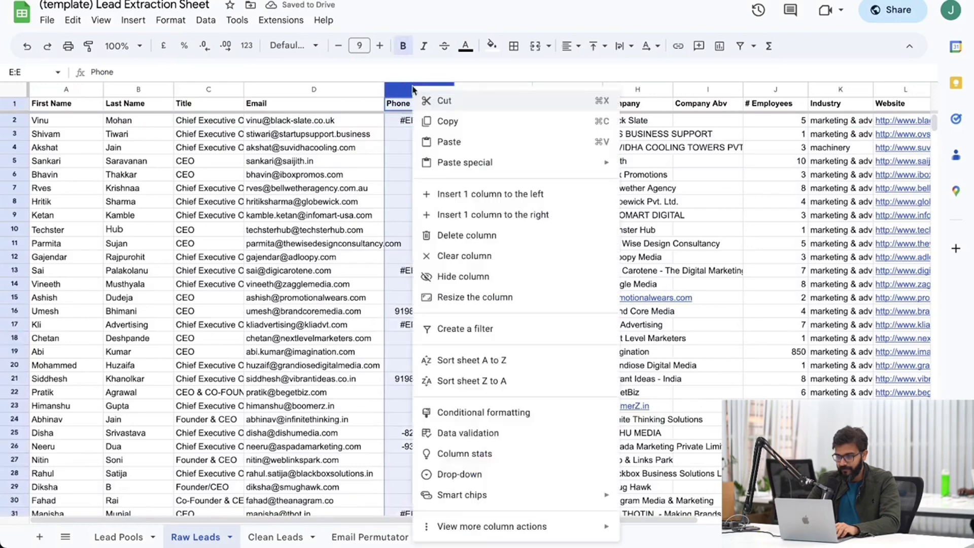
{"action": "left_click", "coordinate": [311, 234]}
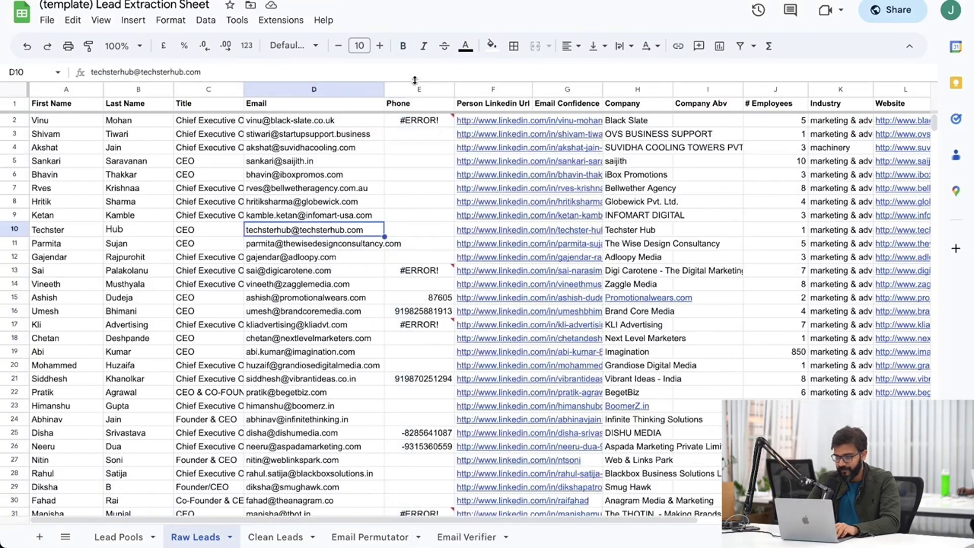
{"action": "key", "text": "Delete"}
{"action": "key", "text": "ctrl+z"}
{"action": "left_click", "coordinate": [427, 92]}
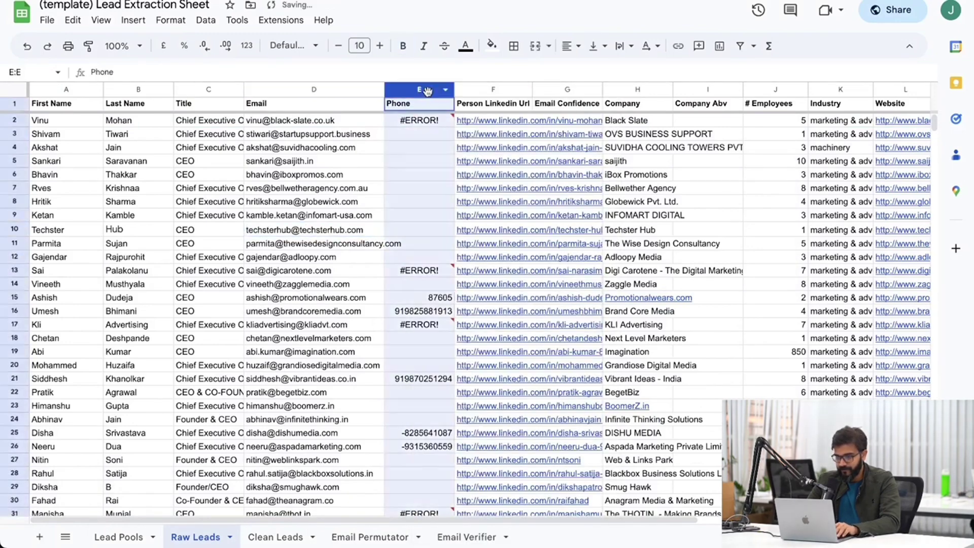
{"action": "key", "text": "Delete"}
{"action": "left_click", "coordinate": [422, 104]}
{"action": "type", "text": "("}
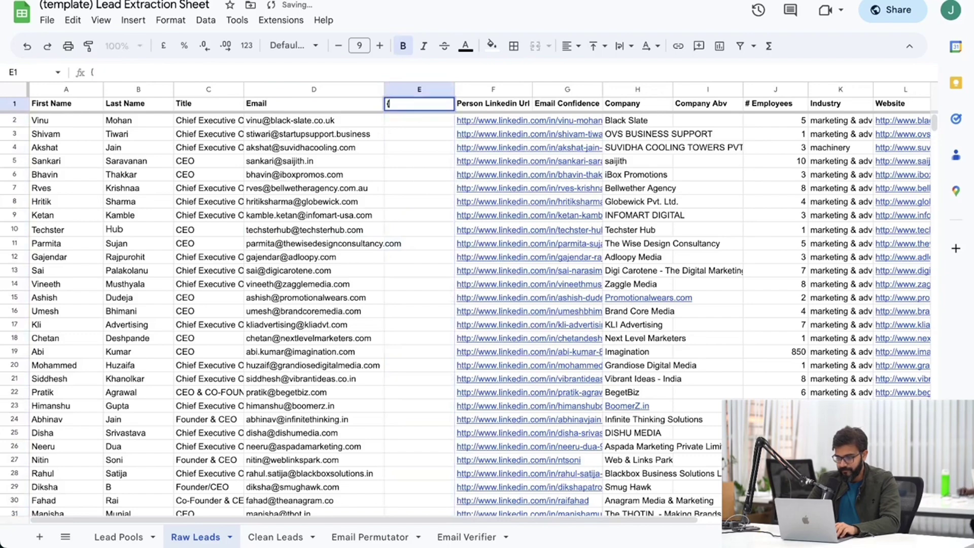
{"action": "type", "text": "Phone"}
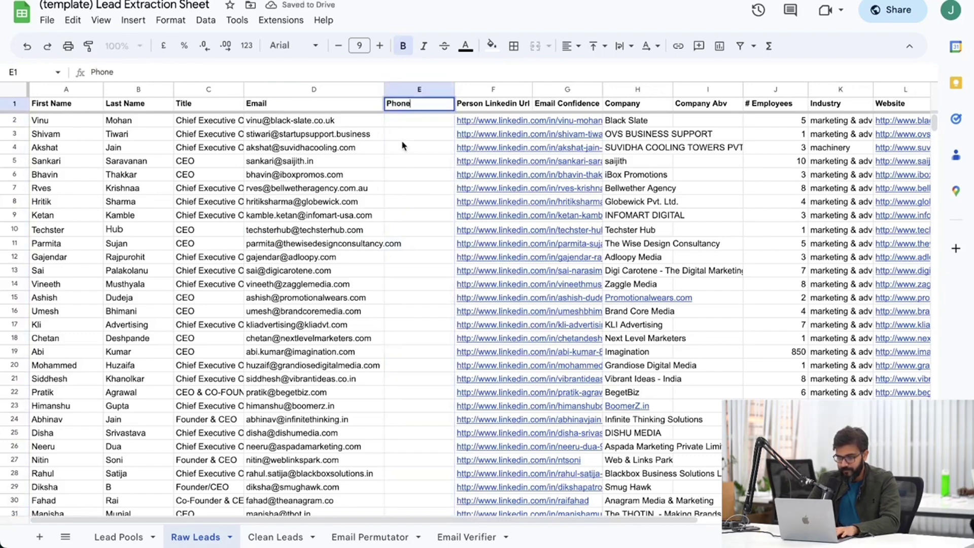
{"action": "left_click", "coordinate": [389, 157]}
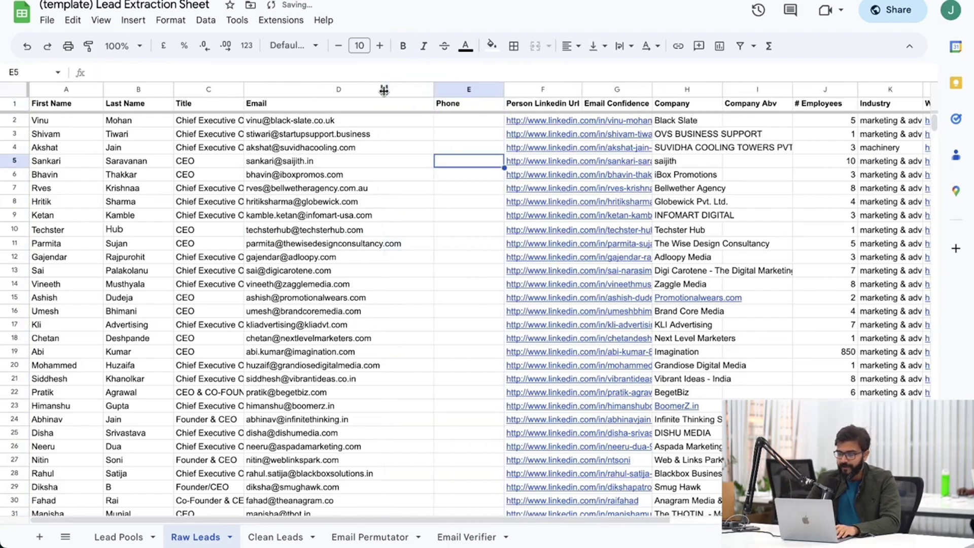
{"action": "scroll", "coordinate": [483, 180], "scroll_direction": "right", "scroll_amount": 4}
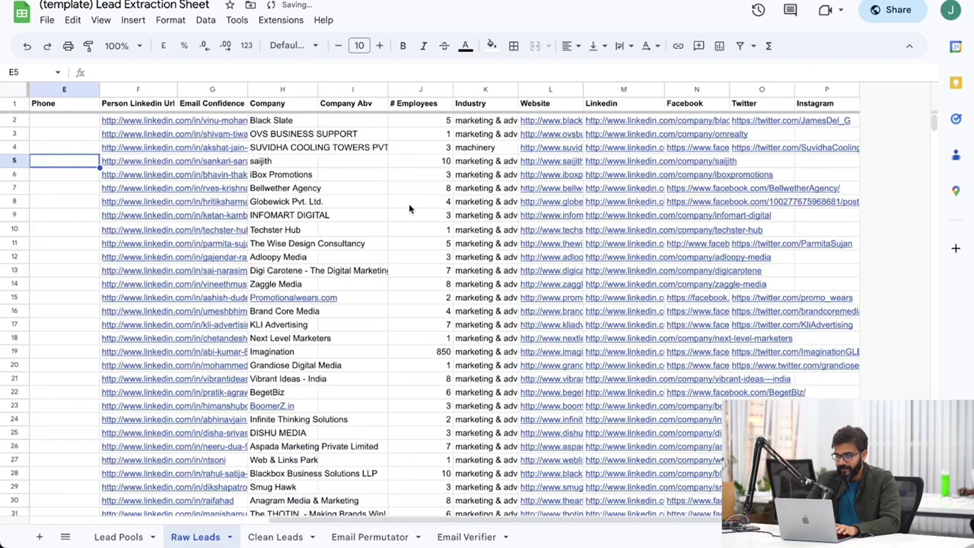
{"action": "scroll", "coordinate": [410, 208], "scroll_direction": "left", "scroll_amount": 4}
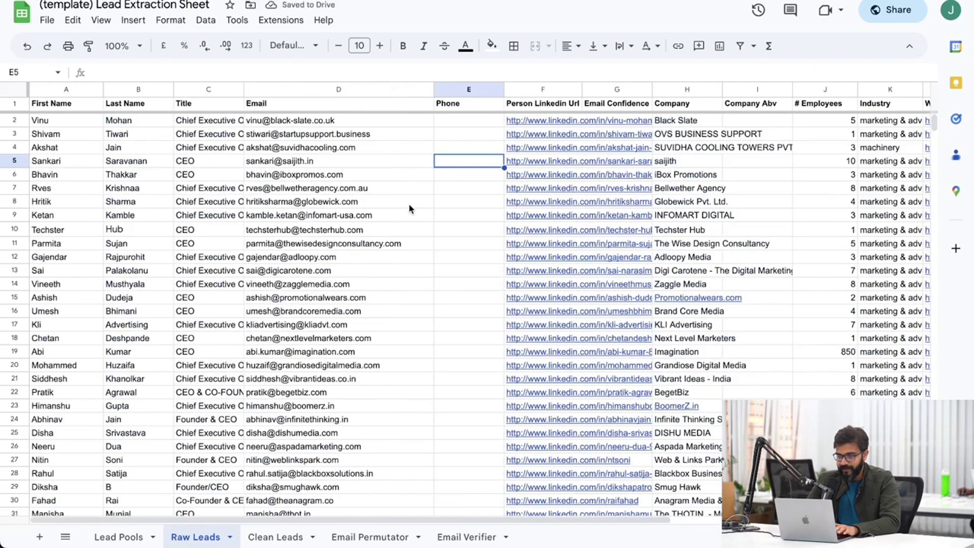
Convert the column D email addresses into people chips.
{"action": "left_click", "coordinate": [307, 87]}
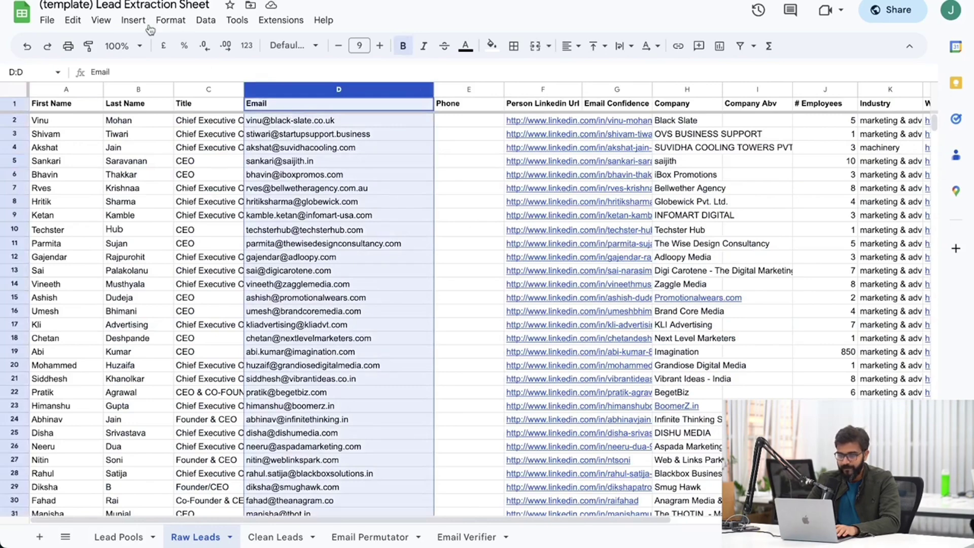
{"action": "left_click", "coordinate": [137, 21]}
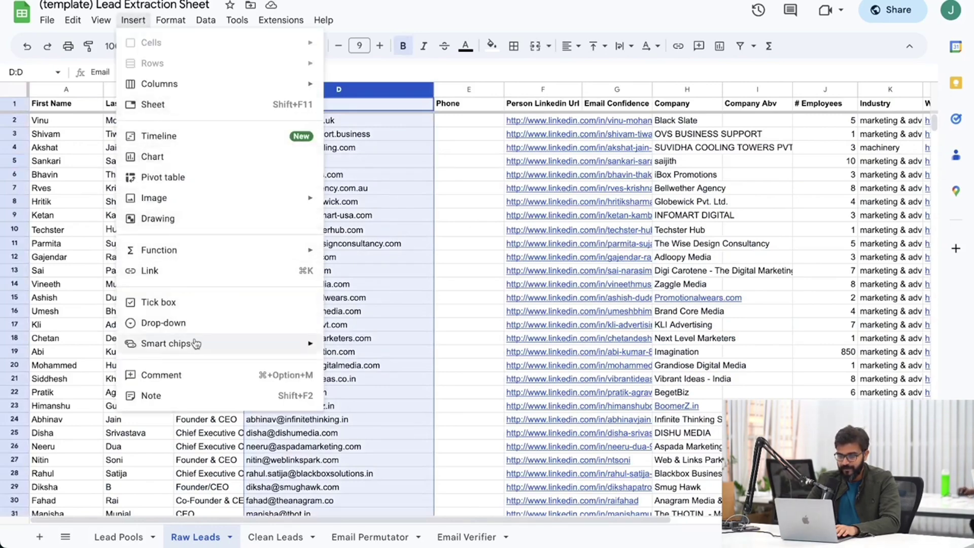
{"action": "mouse_move", "coordinate": [193, 343]}
{"action": "left_click", "coordinate": [373, 347]}
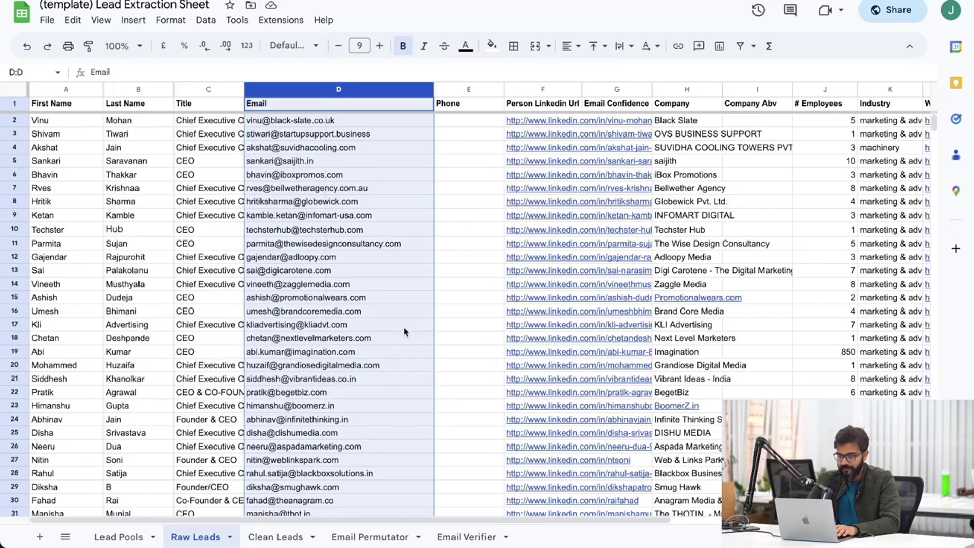
{"action": "left_click", "coordinate": [472, 289]}
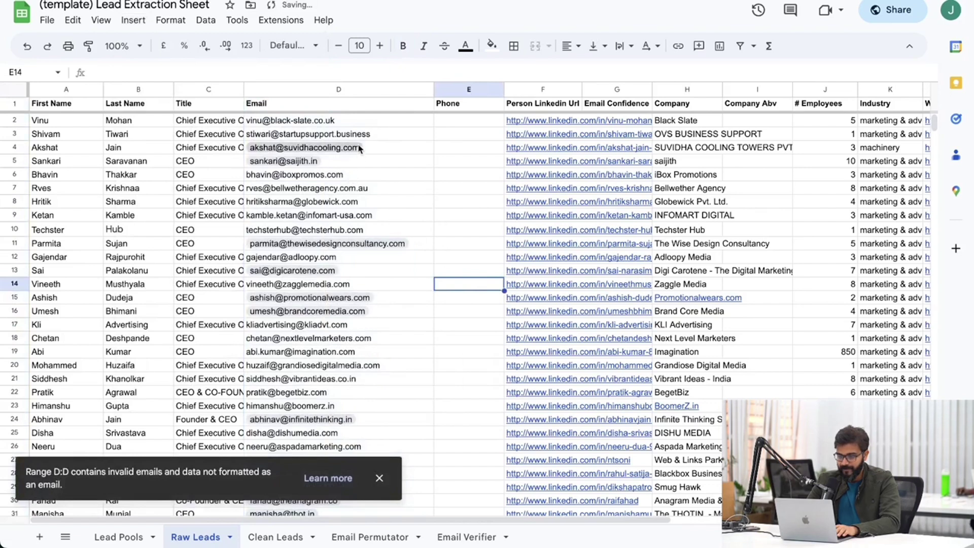
Check a few email chips, including D2, then select the whole Raw Leads sheet.
{"action": "left_click", "coordinate": [331, 162]}
{"action": "left_click", "coordinate": [327, 134]}
{"action": "left_click", "coordinate": [335, 121]}
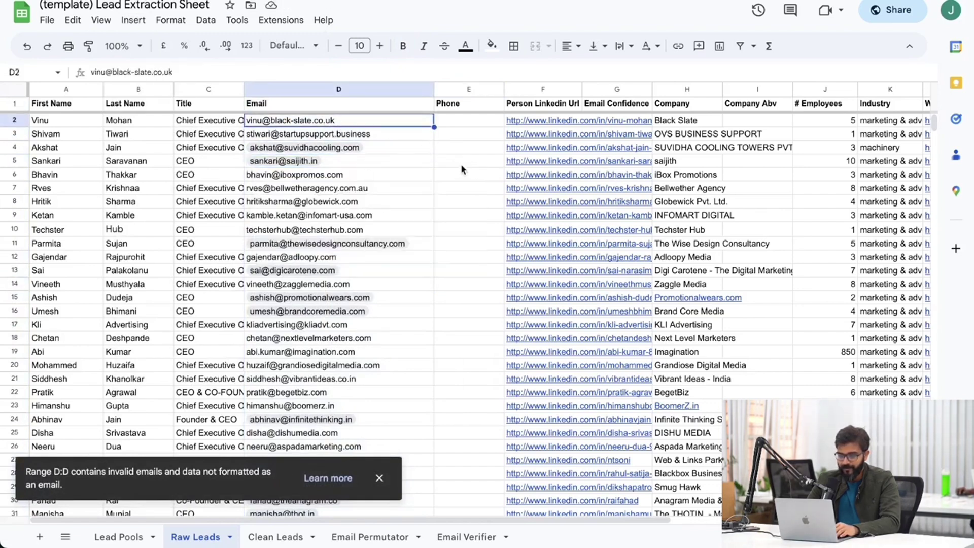
{"action": "left_click", "coordinate": [15, 95]}
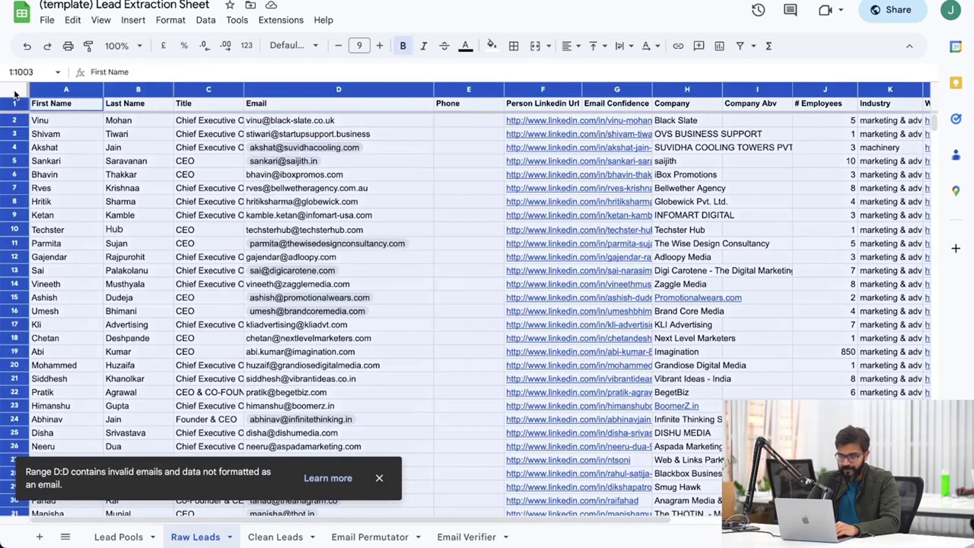
Paste the full Raw Leads lead list, email chips included, over the entire Clean Leads tab.
{"action": "left_click", "coordinate": [275, 537]}
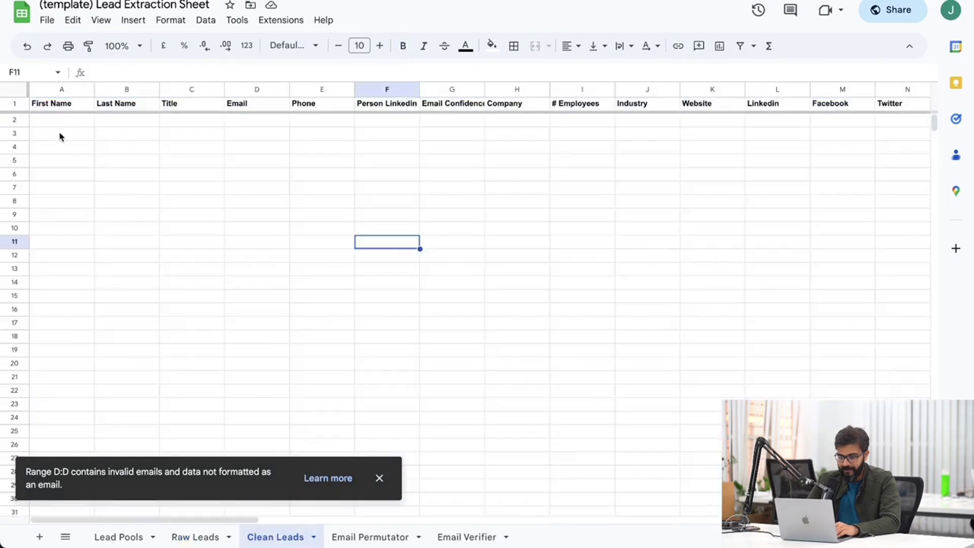
{"action": "left_click", "coordinate": [16, 95]}
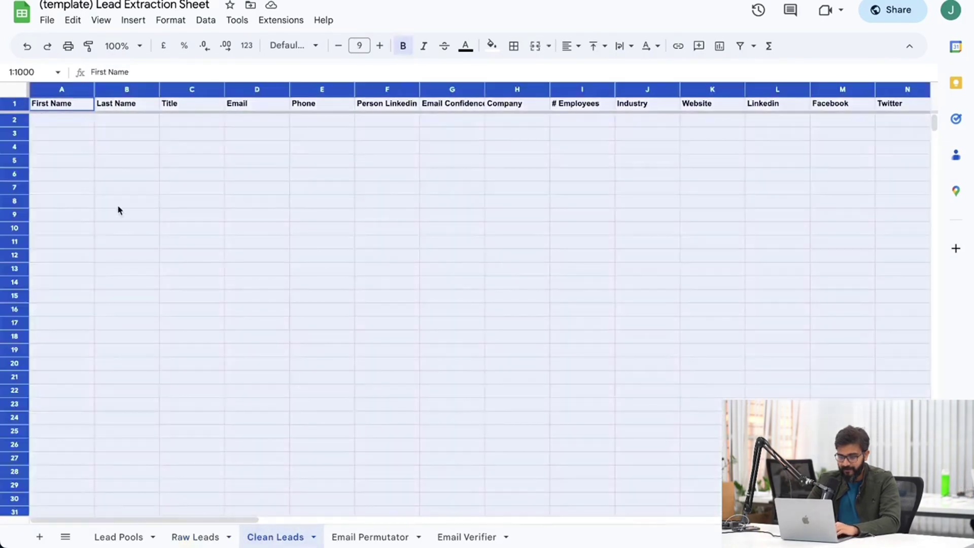
{"action": "key", "text": "ctrl+v"}
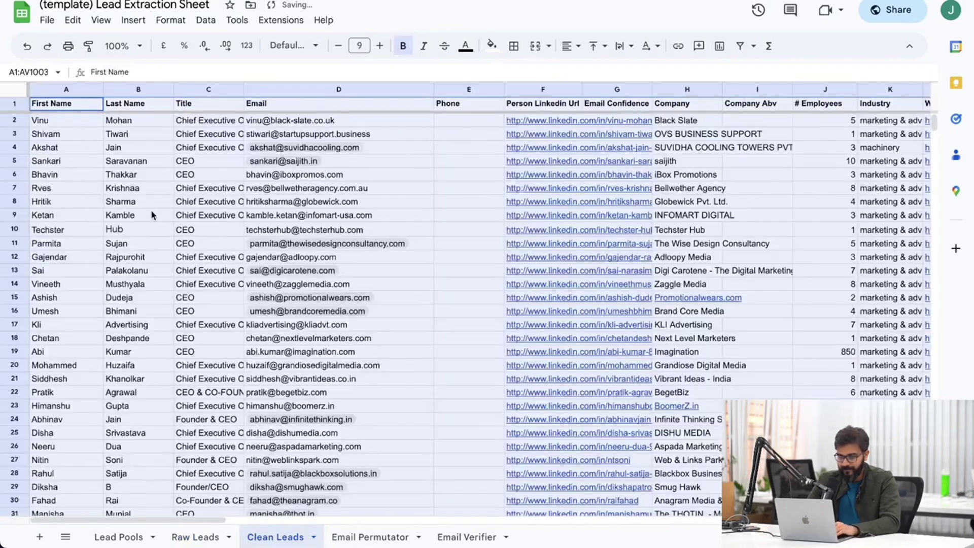
{"action": "left_click", "coordinate": [233, 339]}
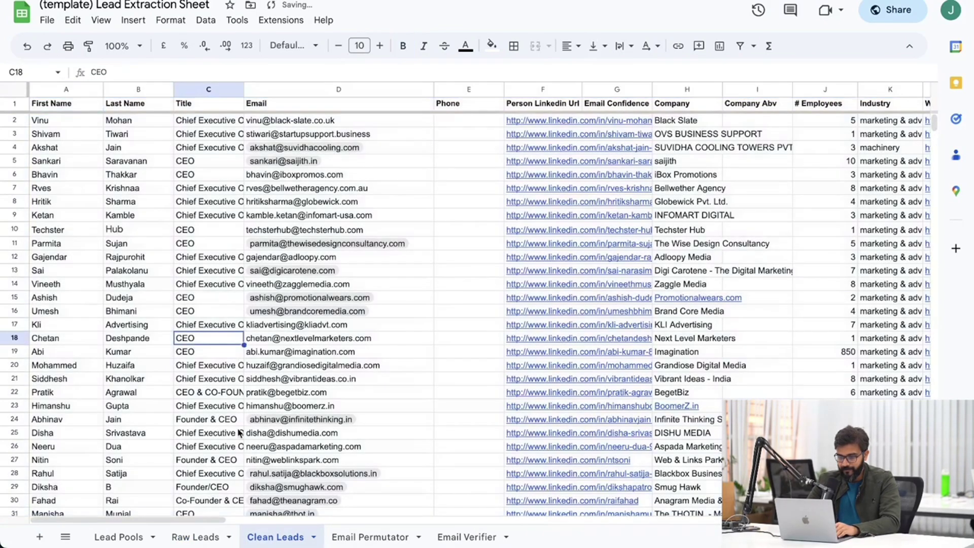
{"action": "left_click", "coordinate": [195, 537]}
{"action": "left_click", "coordinate": [263, 539]}
{"action": "left_click", "coordinate": [332, 87]}
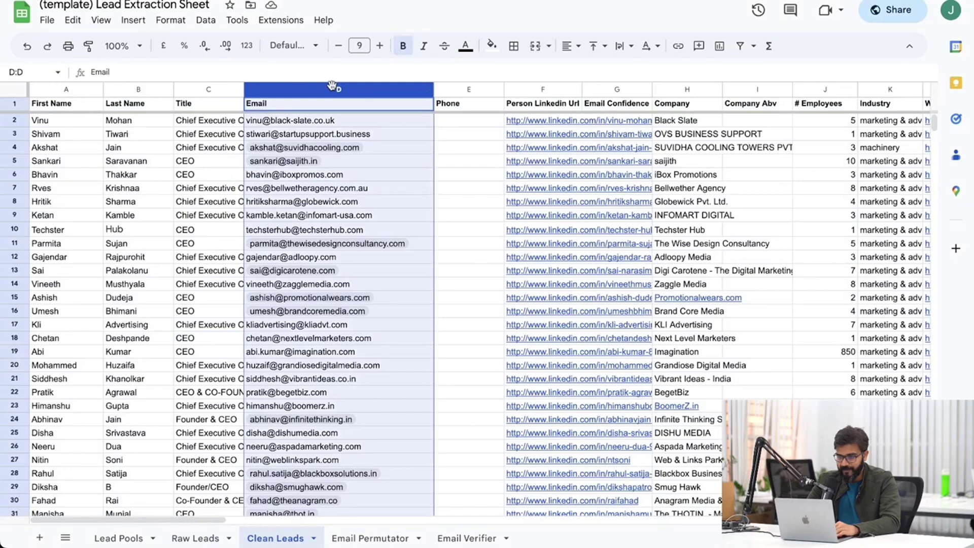
Launch Microsoft Excel from page 2 of Launchpad to get a blank workbook.
{"action": "mouse_move", "coordinate": [2, 375]}
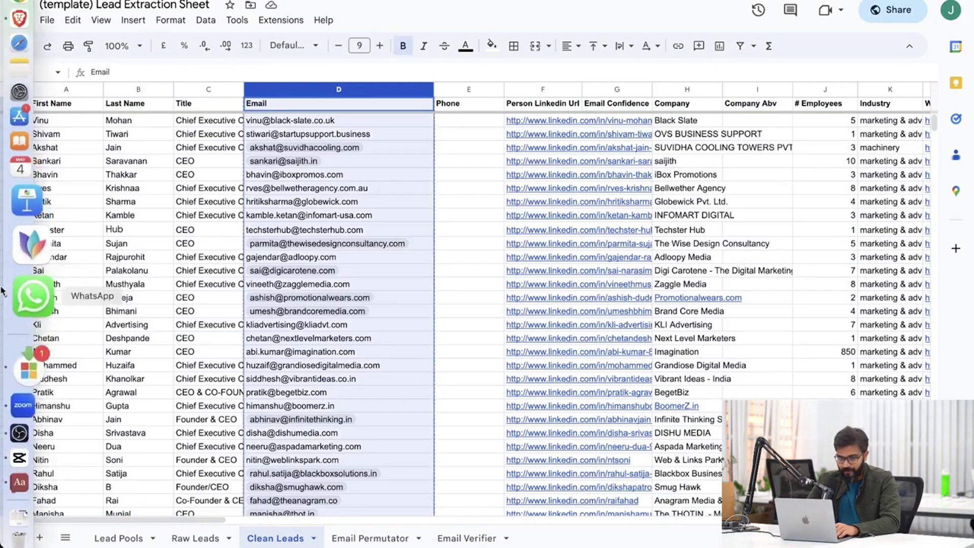
{"action": "left_click", "coordinate": [39, 29]}
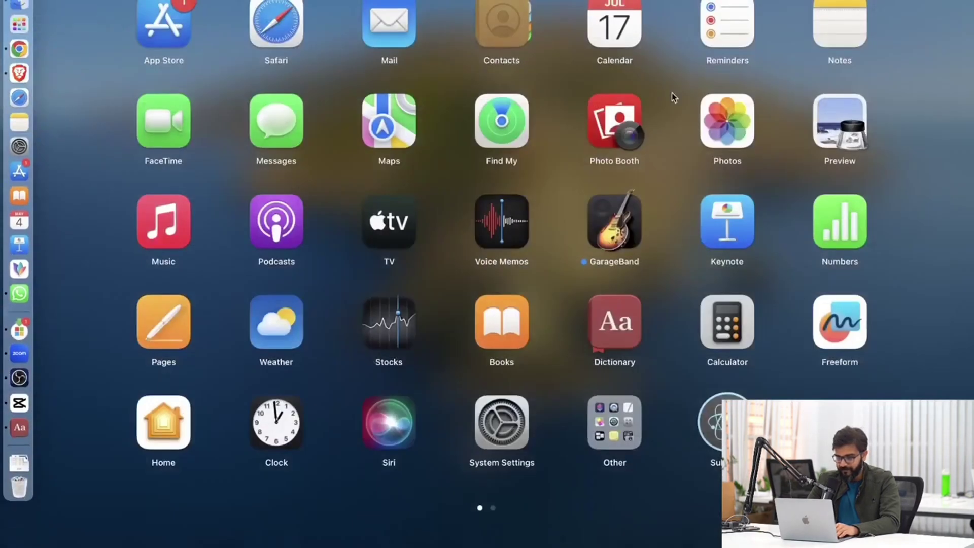
{"action": "scroll", "coordinate": [671, 93], "scroll_direction": "right", "scroll_amount": 3}
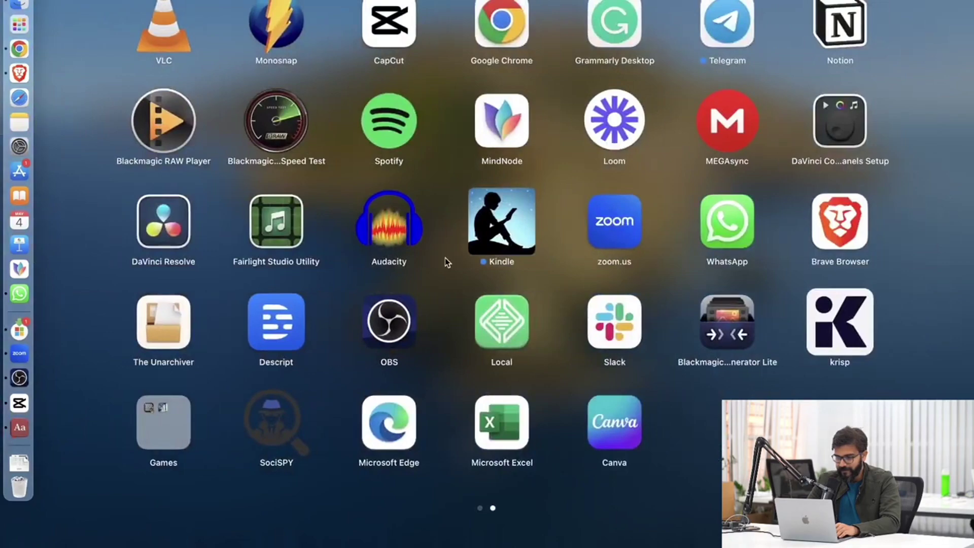
{"action": "left_click", "coordinate": [503, 421]}
{"action": "mouse_move", "coordinate": [391, 287]}
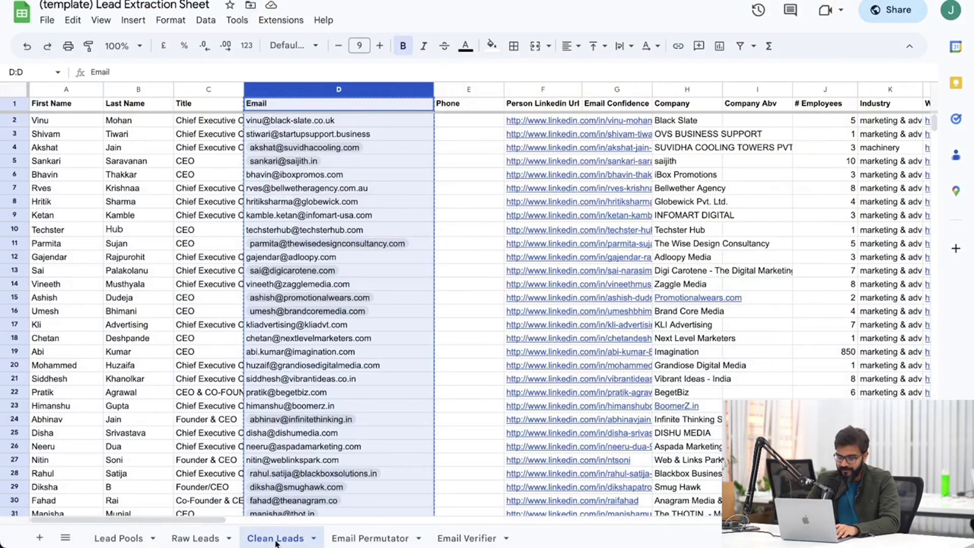
Delete all data from the Clean Leads tab, then return to Raw Leads.
{"action": "left_click", "coordinate": [111, 215]}
{"action": "left_click", "coordinate": [16, 101]}
{"action": "key", "text": "Delete"}
{"action": "left_click", "coordinate": [135, 241]}
{"action": "left_click", "coordinate": [200, 533]}
{"action": "left_click", "coordinate": [138, 352]}
Paste the Raw Leads Email column into cell A1 of the blank Excel workbook.
{"action": "mouse_move", "coordinate": [15, 376]}
{"action": "left_click", "coordinate": [26, 441]}
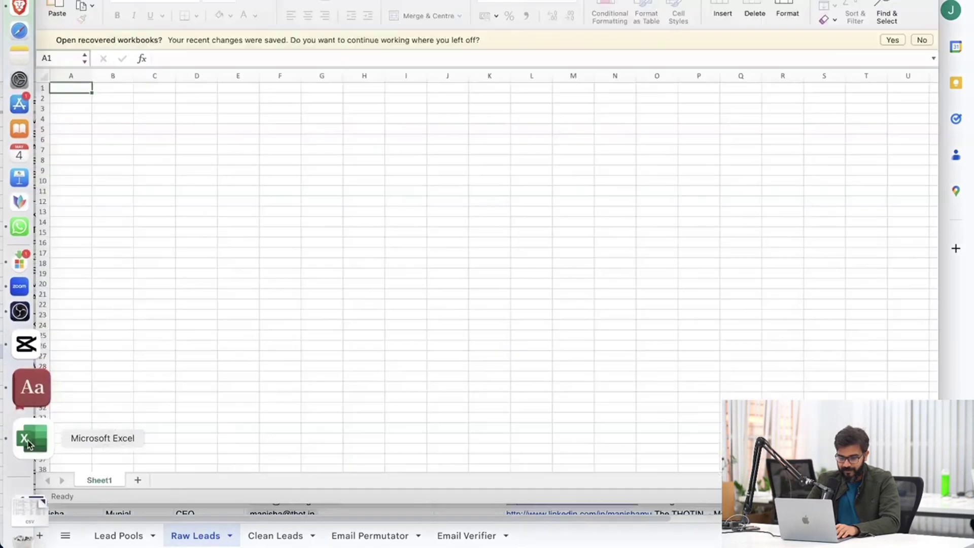
{"action": "left_click", "coordinate": [16, 269]}
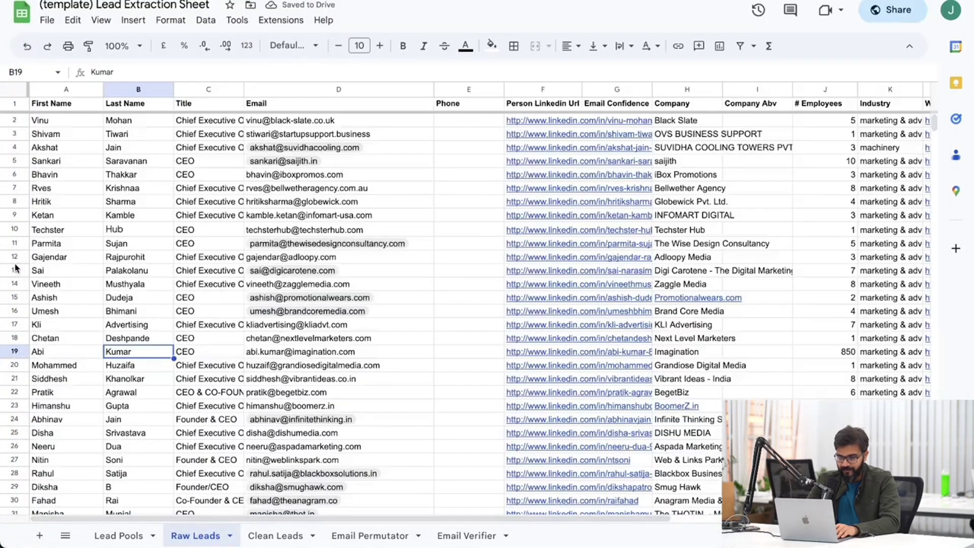
{"action": "left_click", "coordinate": [316, 91]}
{"action": "mouse_move", "coordinate": [2, 332]}
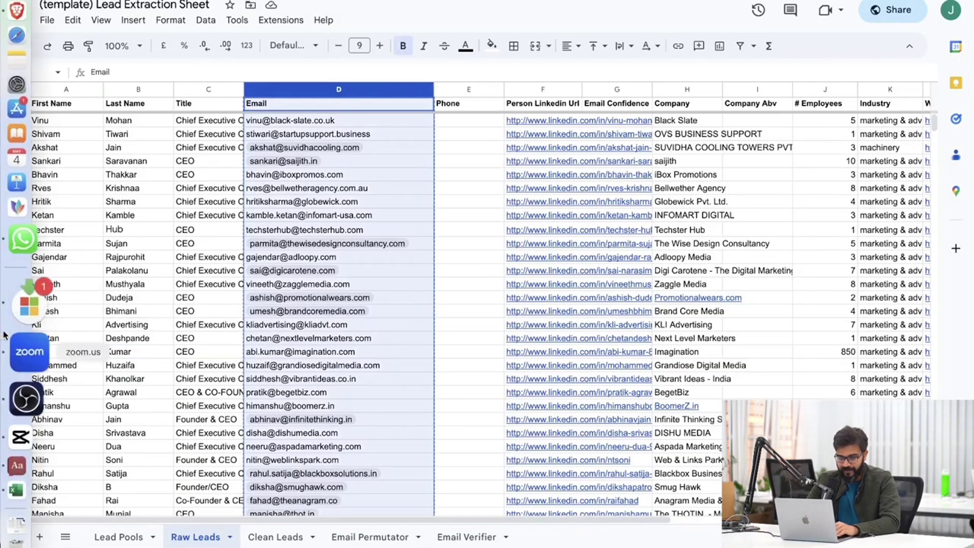
{"action": "left_click", "coordinate": [28, 441]}
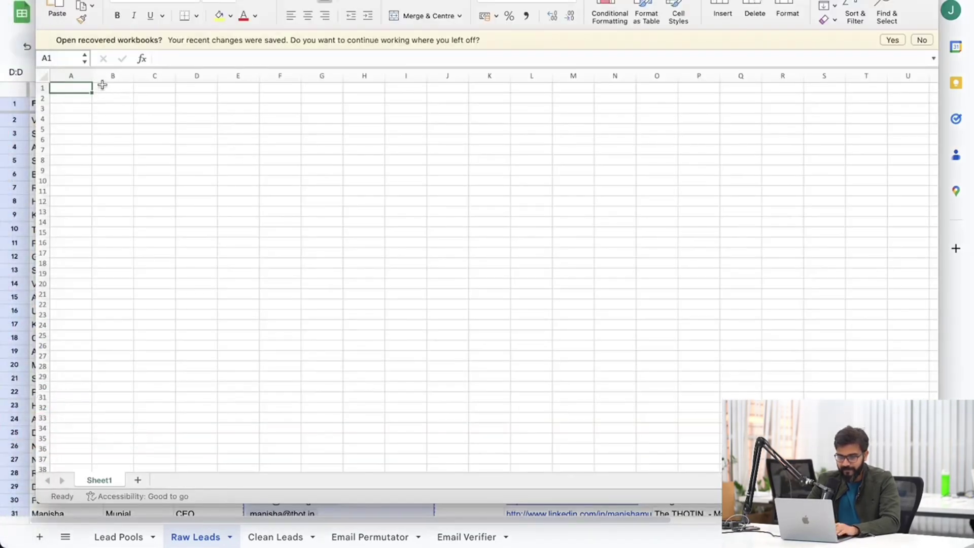
{"action": "key", "text": "super+v"}
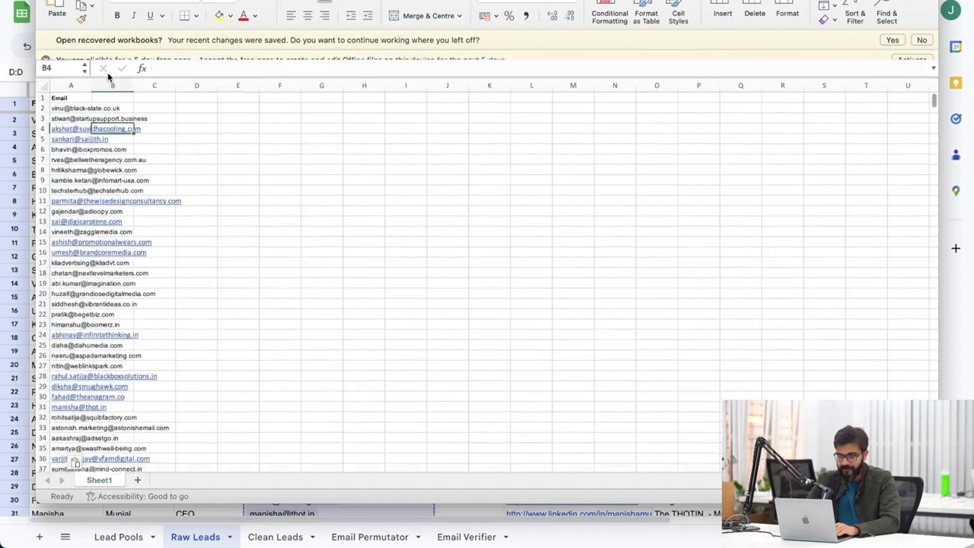
Widen Excel column A to fit the emails, copy it, and add a blank Sheet8 in Sheets.
{"action": "left_click_drag", "start_coordinate": [87, 96], "coordinate": [202, 96]}
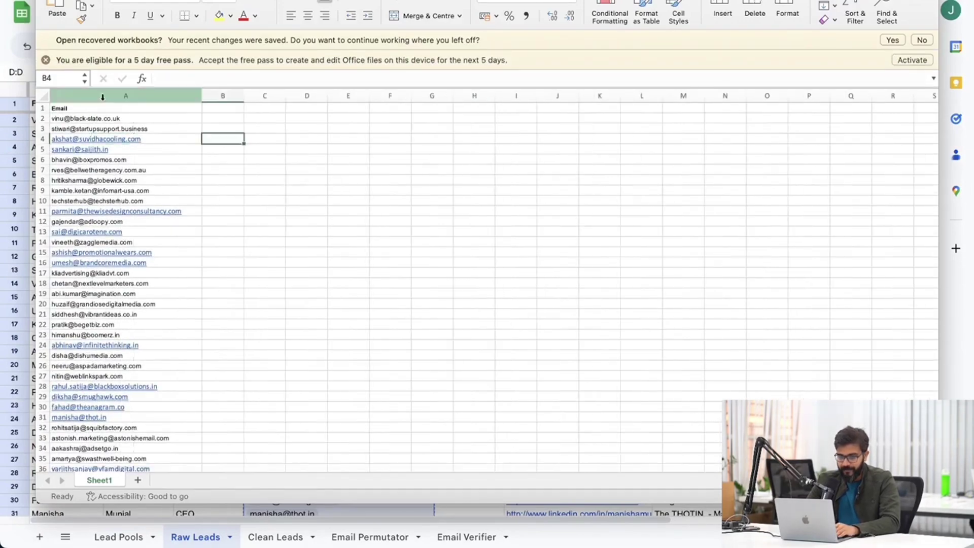
{"action": "left_click", "coordinate": [104, 97]}
{"action": "key", "text": "super+c"}
{"action": "left_click", "coordinate": [17, 182]}
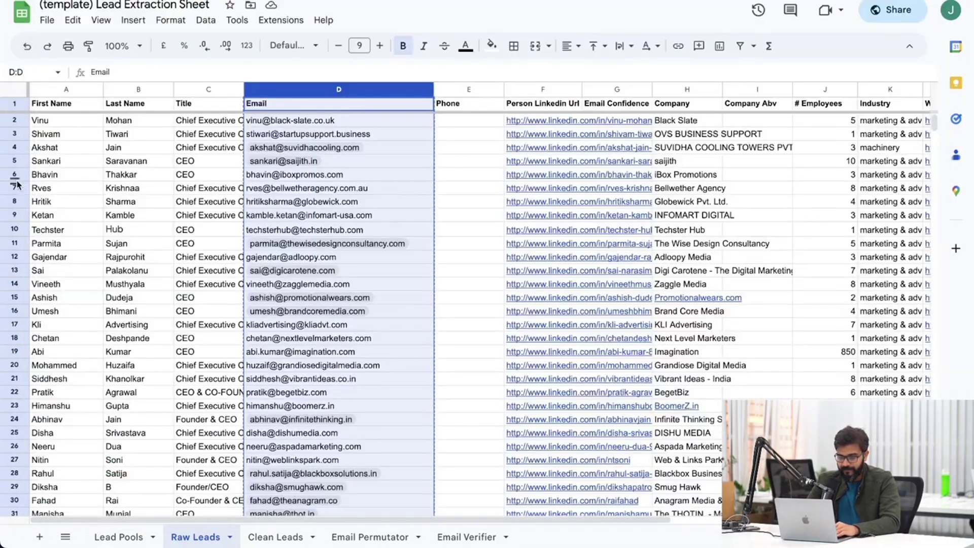
{"action": "left_click", "coordinate": [39, 536]}
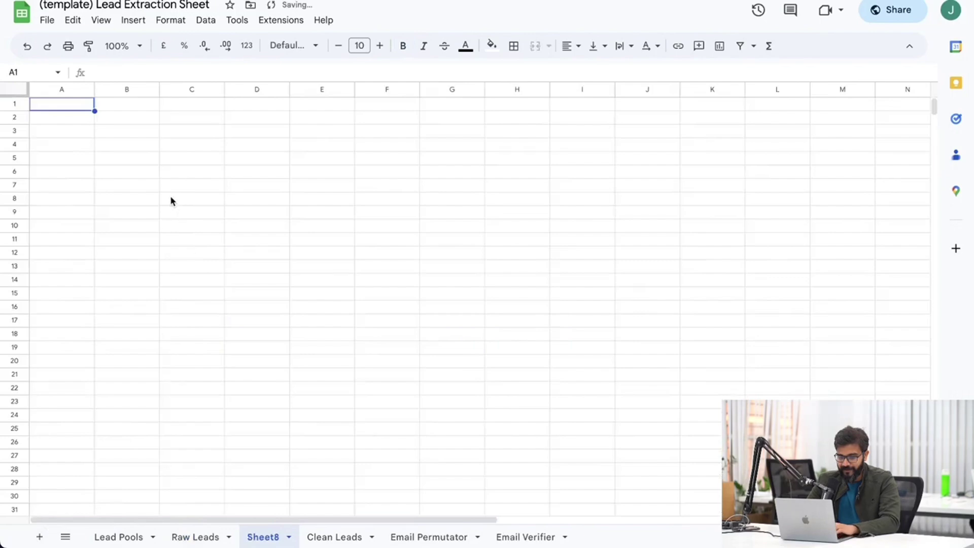
Undo a trial email paste in Sheet8, then paste the emails into Excel column B.
{"action": "key", "text": "super+v"}
{"action": "key", "text": "super+z"}
{"action": "left_click", "coordinate": [205, 134]}
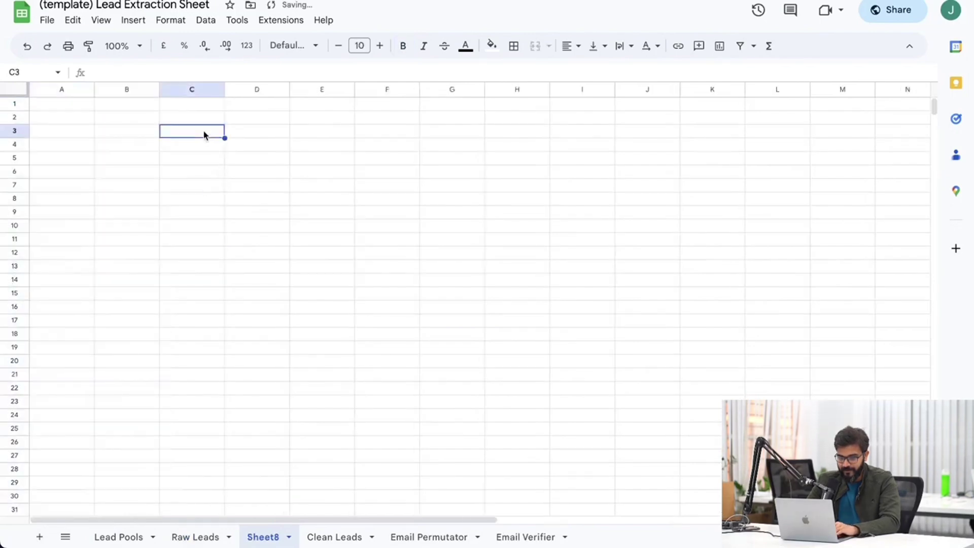
{"action": "left_click", "coordinate": [31, 435]}
{"action": "left_click", "coordinate": [225, 217]}
{"action": "left_click", "coordinate": [152, 96]}
{"action": "left_click", "coordinate": [234, 107]}
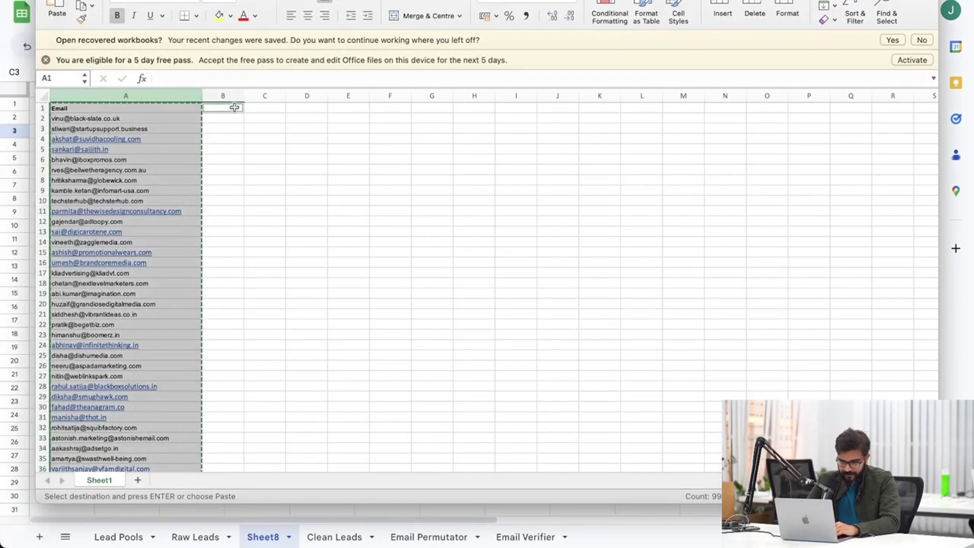
{"action": "key", "text": "super+v"}
Try pasting the email list into Sheet8 cell C1, undoing it so Sheet8 stays blank.
{"action": "left_click", "coordinate": [374, 96]}
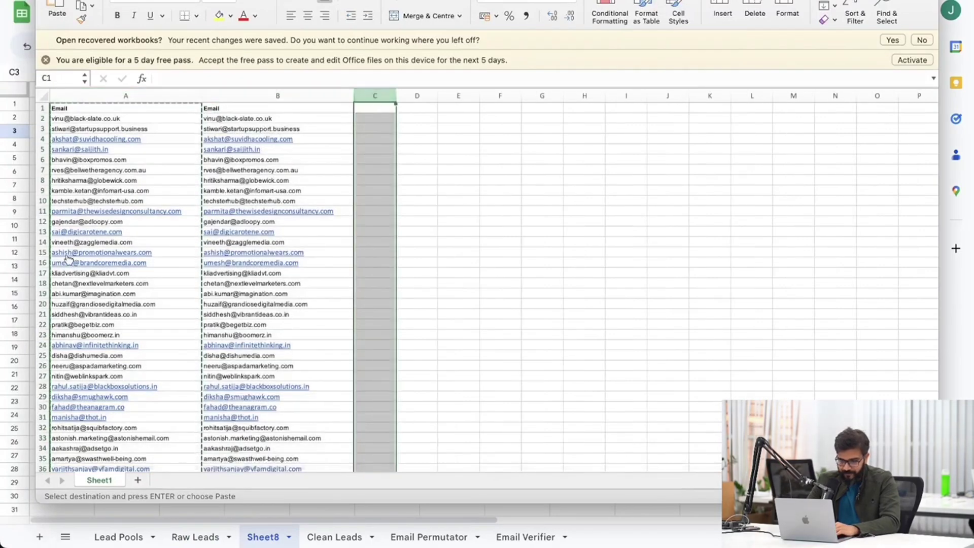
{"action": "left_click", "coordinate": [12, 266]}
{"action": "left_click", "coordinate": [188, 105]}
{"action": "key", "text": "super+v"}
{"action": "key", "text": "super+z"}
{"action": "key", "text": "super+v"}
{"action": "key", "text": "super+z"}
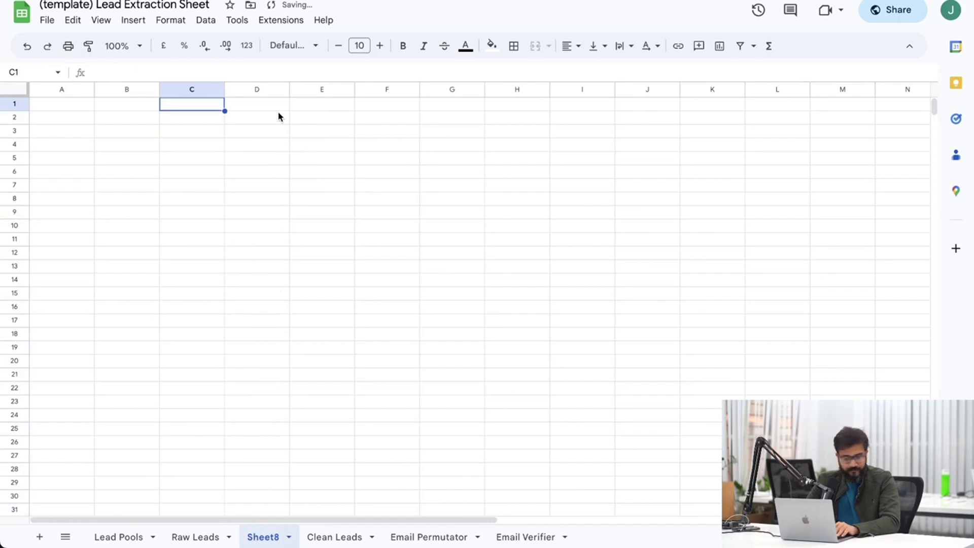
{"action": "mouse_move", "coordinate": [11, 192]}
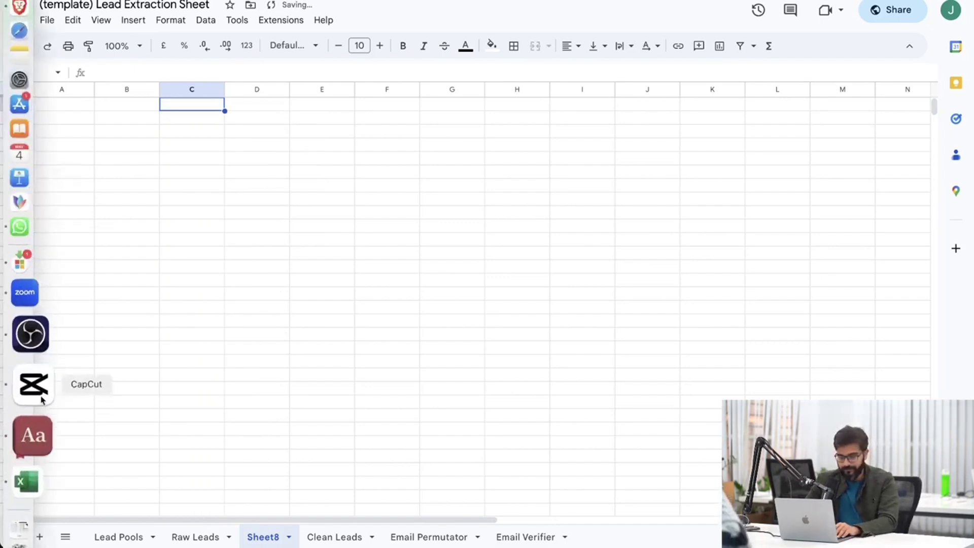
Delete the duplicate emails from Excel column B, leaving only column A.
{"action": "left_click", "coordinate": [29, 432]}
{"action": "left_click", "coordinate": [484, 191]}
{"action": "left_click", "coordinate": [305, 96]}
{"action": "key", "text": "super+c"}
{"action": "key", "text": "Delete"}
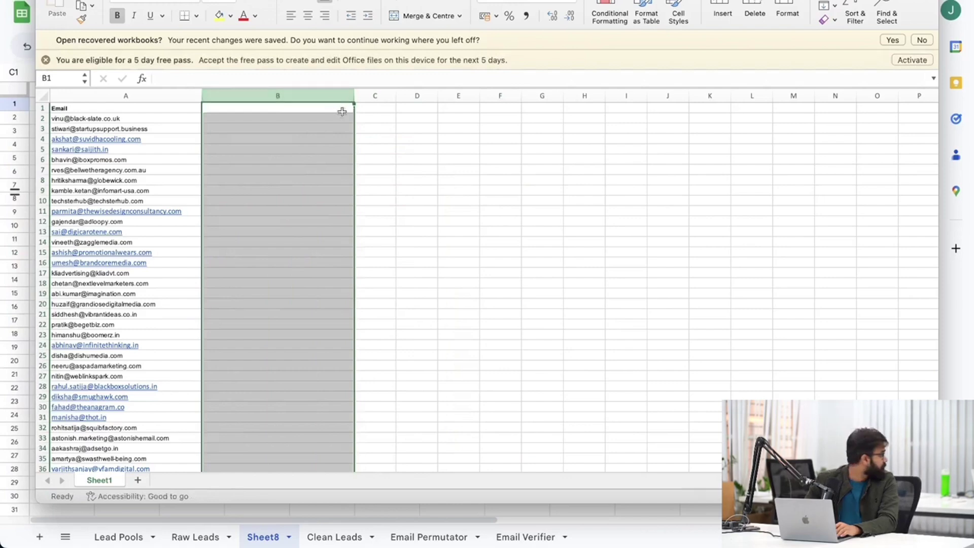
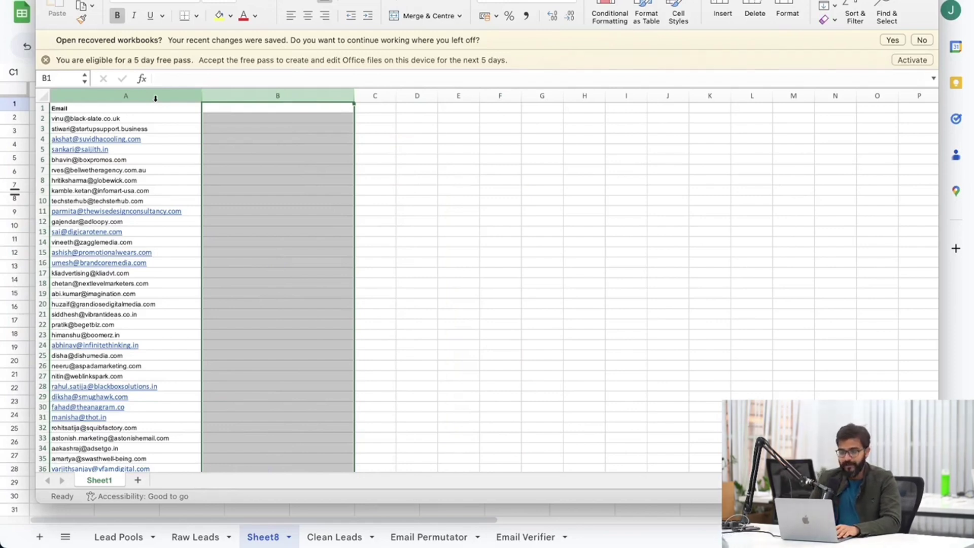
Cut the Excel Email column and test-paste it into Sheet8 at B1, F1 and E3, undoing each paste.
{"action": "left_click", "coordinate": [155, 94]}
{"action": "right_click", "coordinate": [163, 127]}
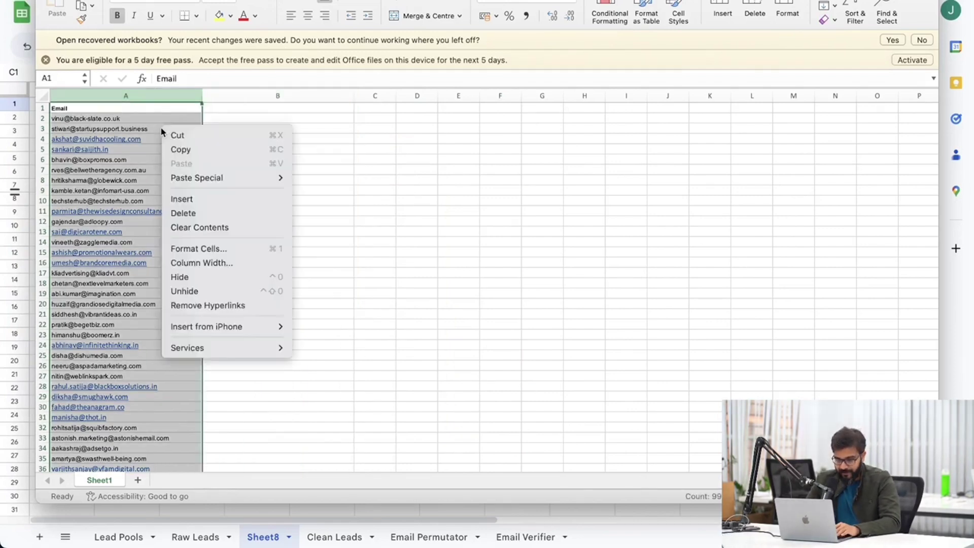
{"action": "left_click", "coordinate": [174, 136]}
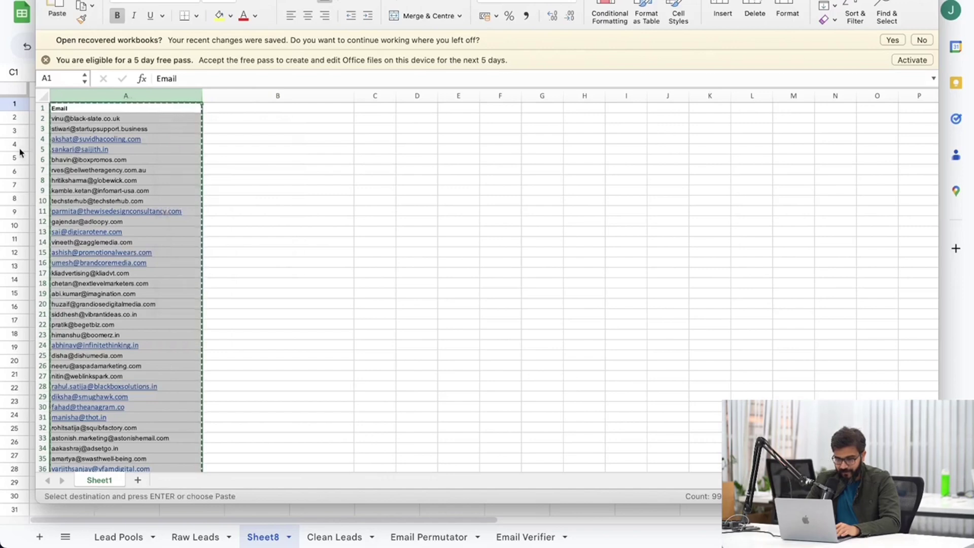
{"action": "left_click", "coordinate": [23, 151]}
{"action": "left_click", "coordinate": [125, 110]}
{"action": "key", "text": "super+v"}
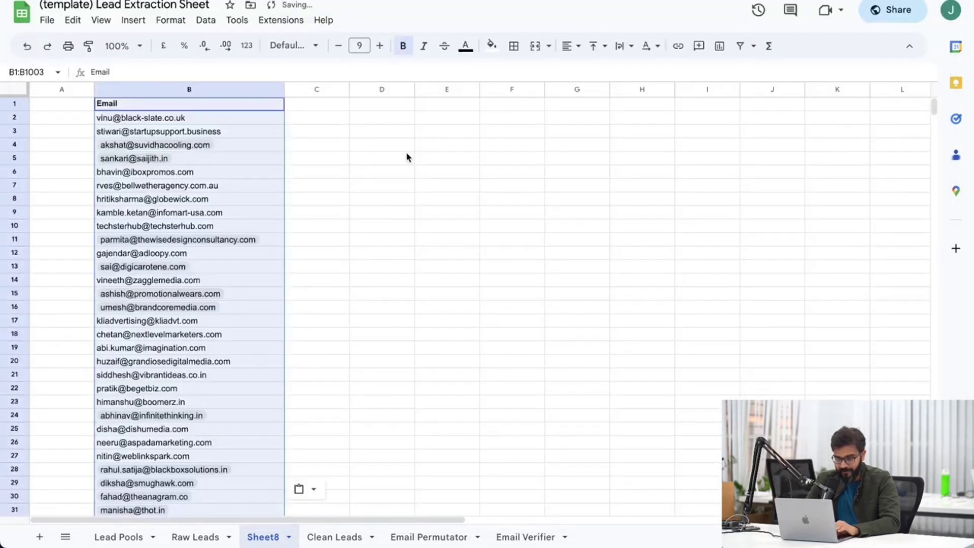
{"action": "key", "text": "super+z"}
{"action": "left_click", "coordinate": [395, 110]}
{"action": "key", "text": "super+v"}
{"action": "key", "text": "super+z"}
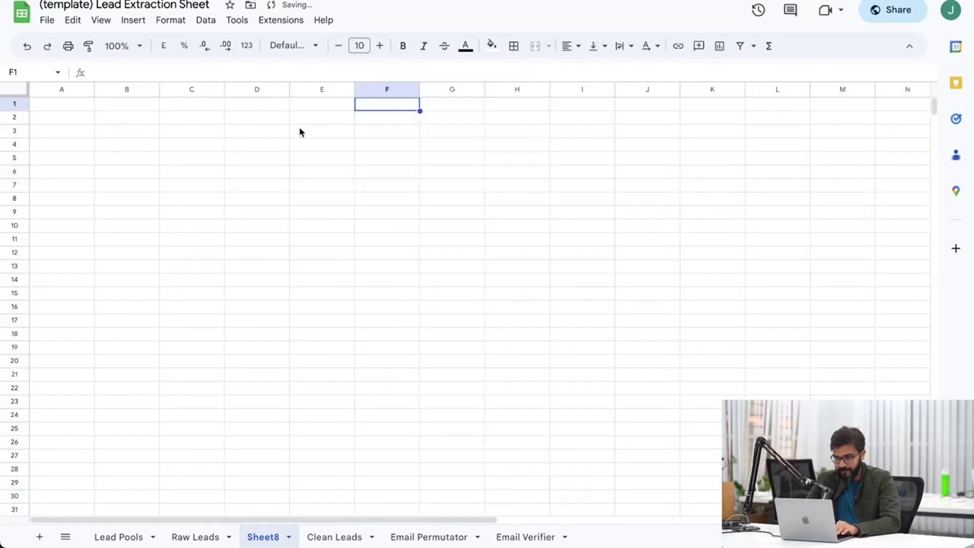
{"action": "left_click", "coordinate": [297, 132]}
{"action": "key", "text": "super+v"}
{"action": "key", "text": "super+z"}
Move the cut emails into Excel column B and copy the list from B1 downward.
{"action": "mouse_move", "coordinate": [3, 249]}
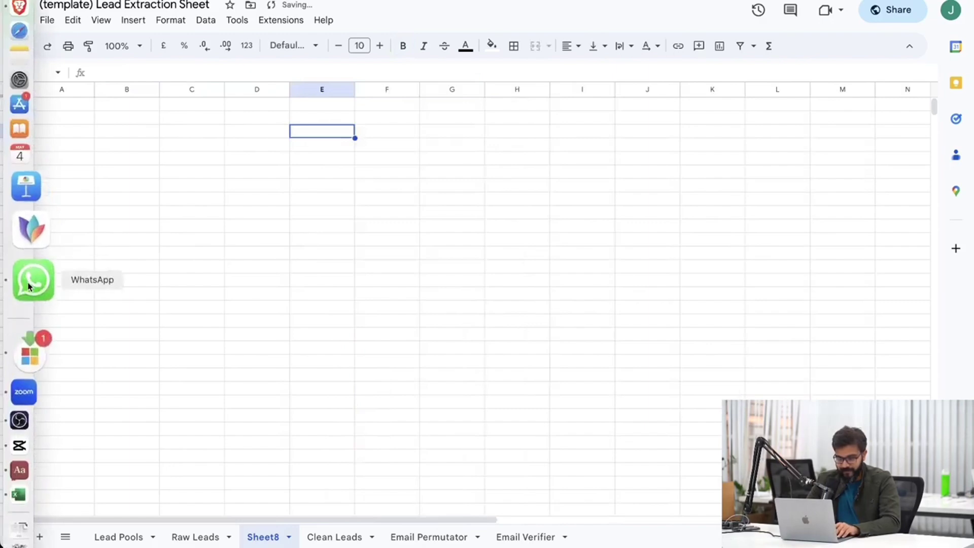
{"action": "left_click", "coordinate": [29, 463]}
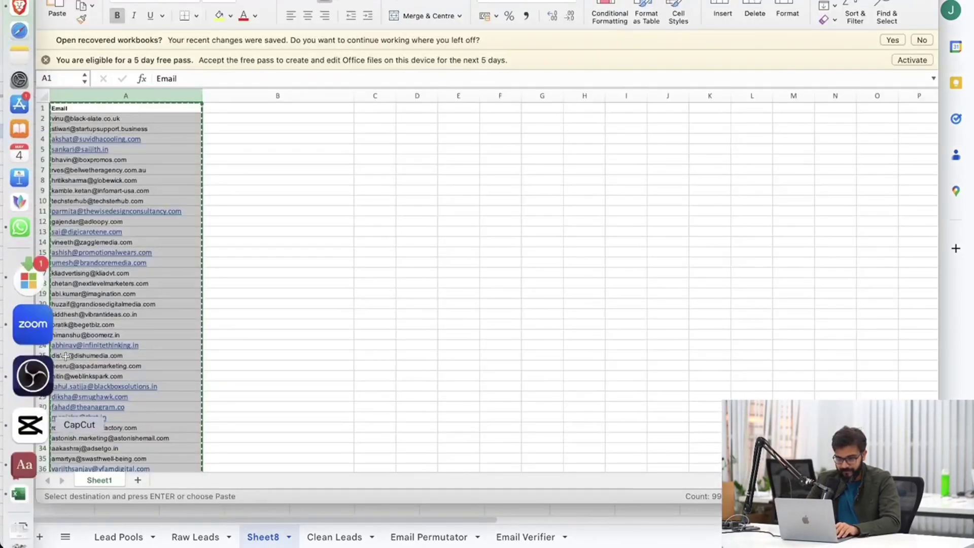
{"action": "left_click", "coordinate": [265, 107]}
{"action": "key", "text": "Return"}
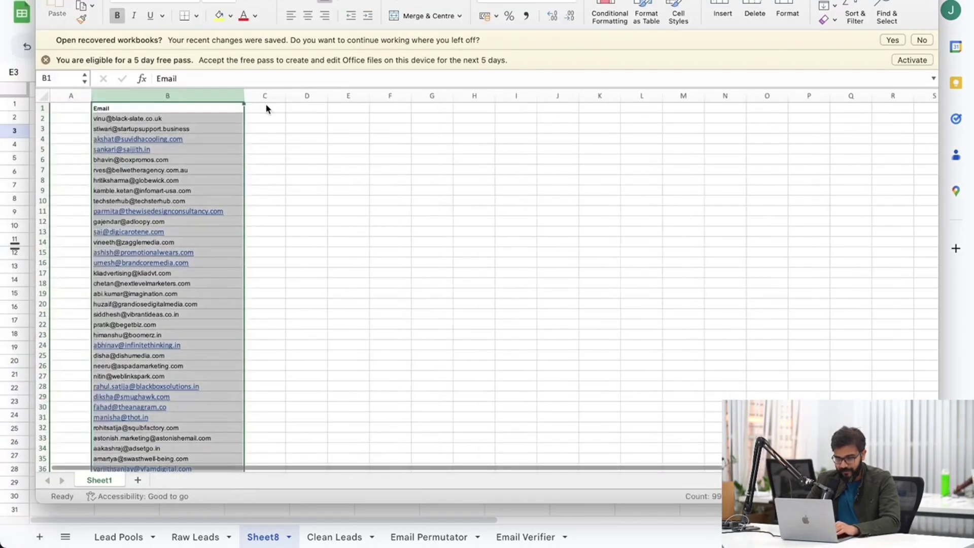
{"action": "left_click", "coordinate": [212, 158]}
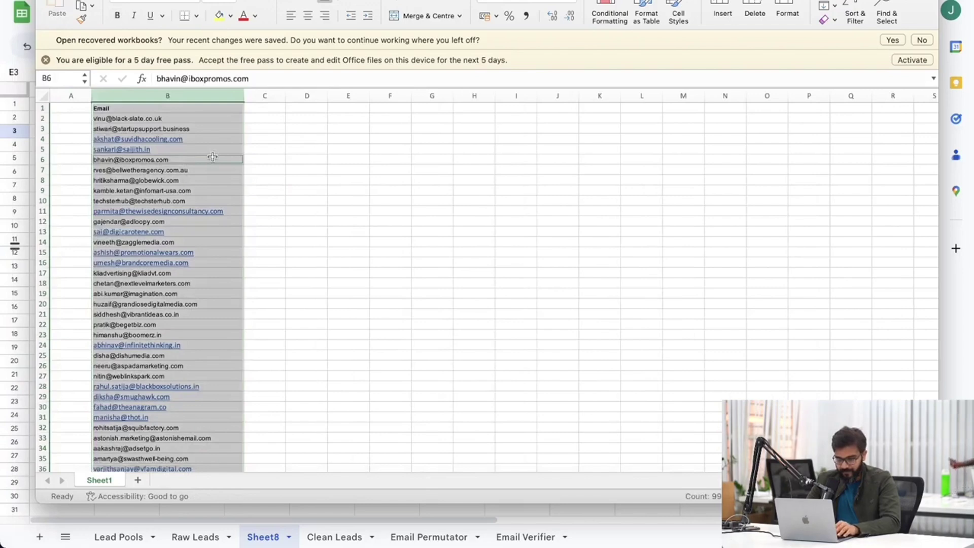
{"action": "key", "text": "super+c"}
{"action": "left_click", "coordinate": [511, 184]}
{"action": "left_click", "coordinate": [382, 189]}
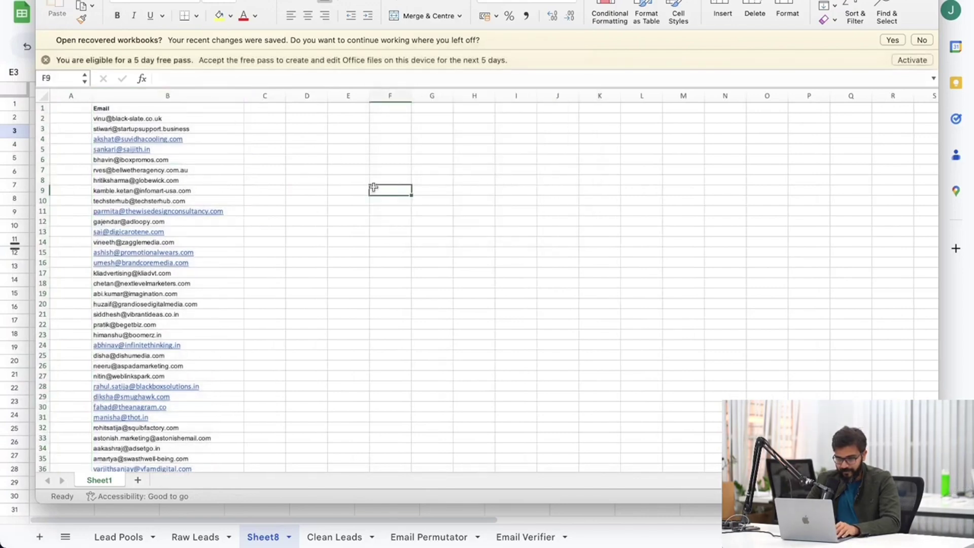
{"action": "left_click_drag", "start_coordinate": [216, 110], "coordinate": [194, 405]}
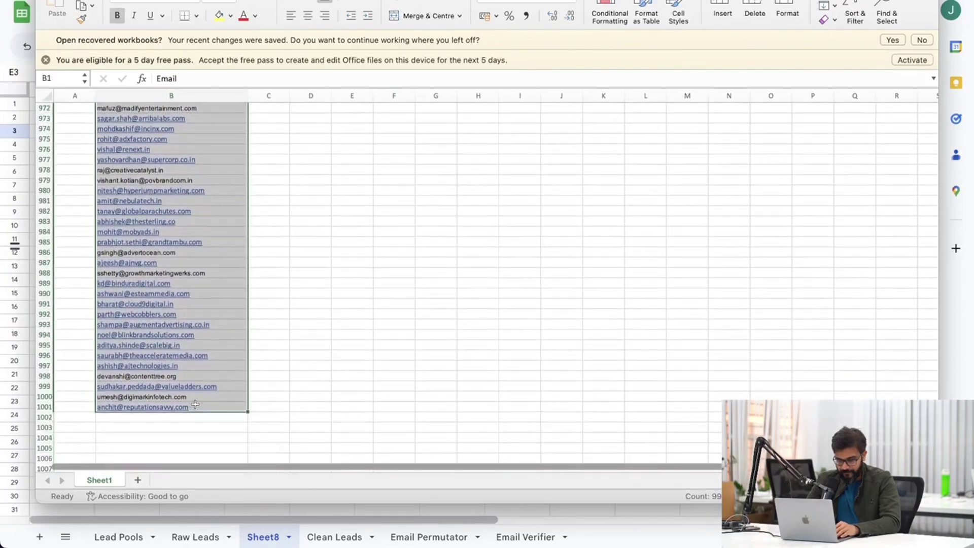
{"action": "key", "text": "super+c"}
Try pasting the emails into Sheet8 cell C1, then undo it.
{"action": "scroll", "coordinate": [195, 404], "scroll_direction": "up", "scroll_amount": 20}
{"action": "key", "text": "super+Tab"}
{"action": "left_click", "coordinate": [193, 107]}
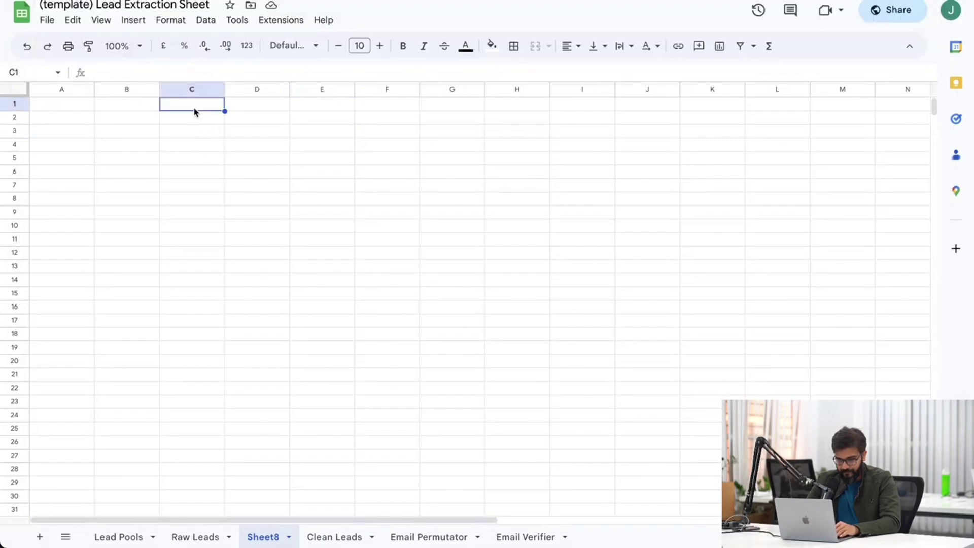
{"action": "key", "text": "super+v"}
{"action": "key", "text": "super+z"}
{"action": "left_click", "coordinate": [416, 119]}
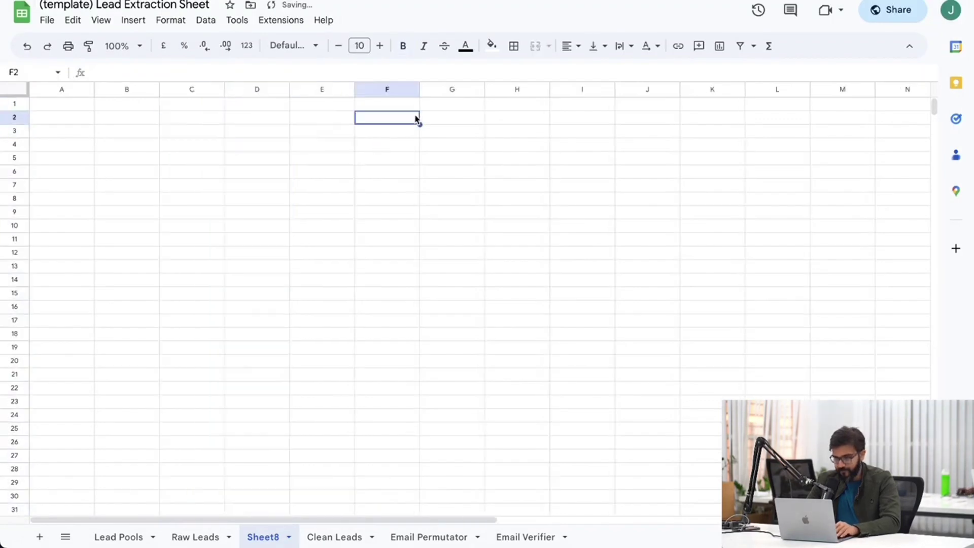
Copy the Excel email column again, paste it at Sheet8 D2 and auto-fit column D.
{"action": "mouse_move", "coordinate": [44, 386]}
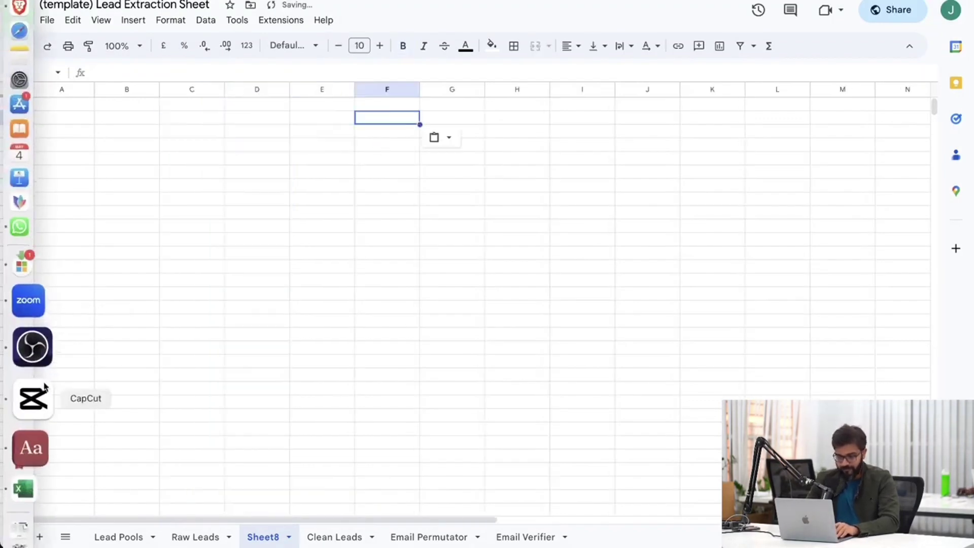
{"action": "left_click", "coordinate": [30, 437]}
{"action": "right_click", "coordinate": [181, 138]}
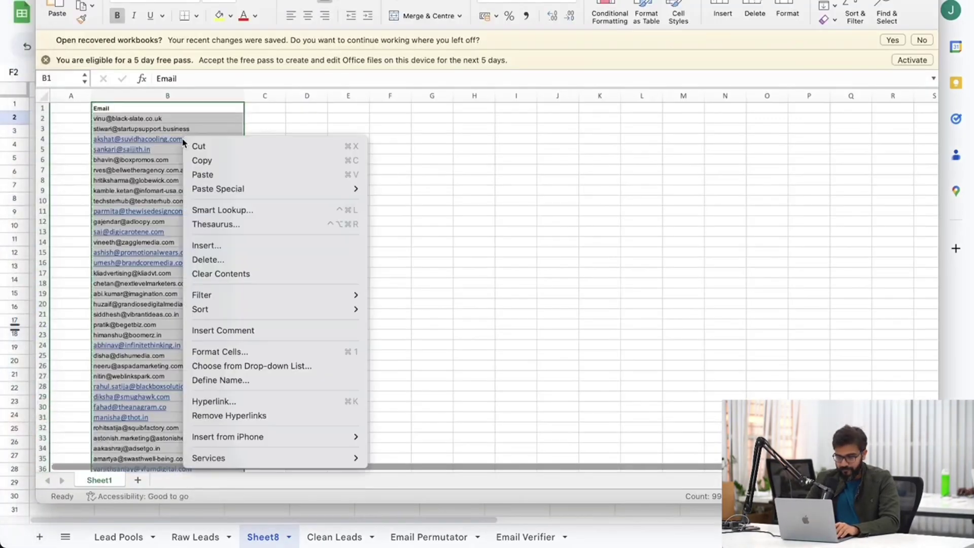
{"action": "left_click", "coordinate": [213, 161]}
{"action": "left_click", "coordinate": [16, 173]}
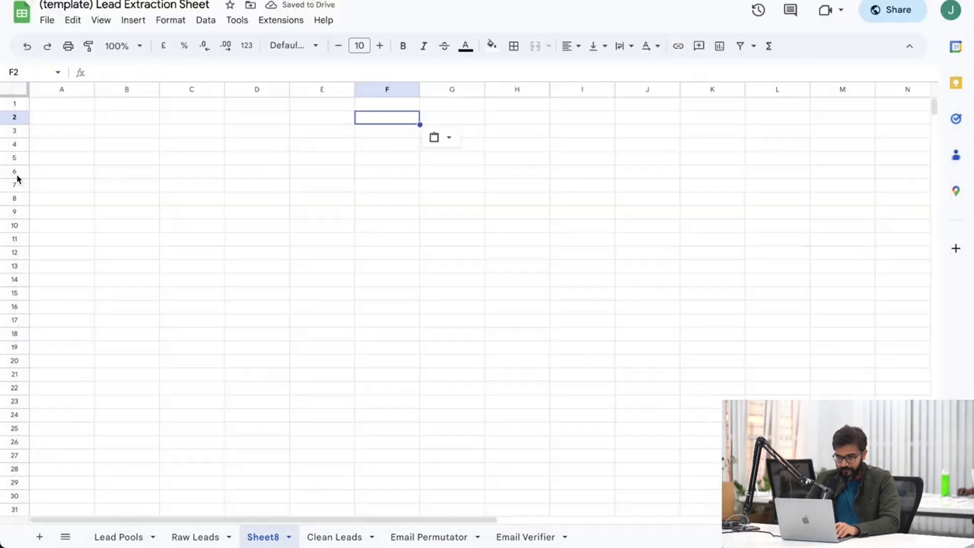
{"action": "left_click", "coordinate": [257, 117]}
{"action": "key", "text": "ctrl+v"}
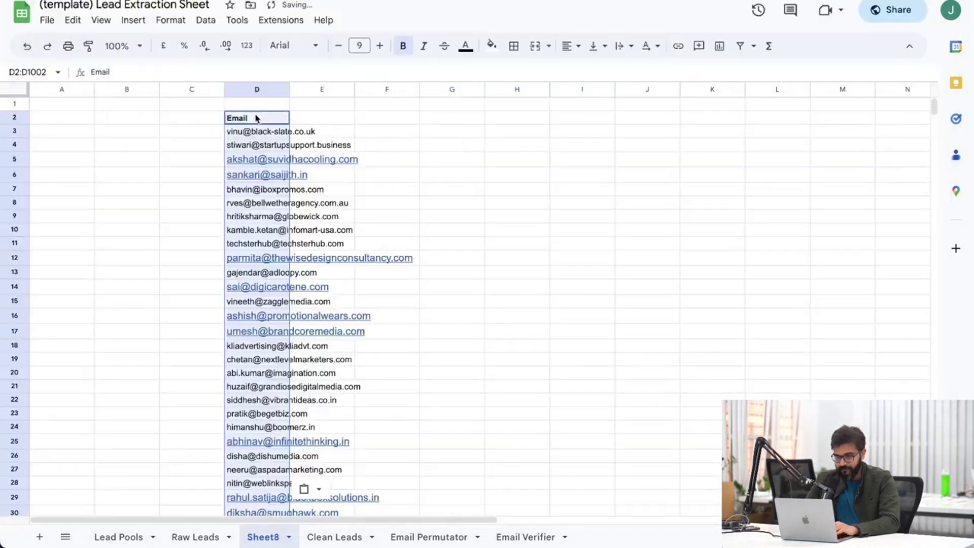
{"action": "double_click", "coordinate": [288, 88]}
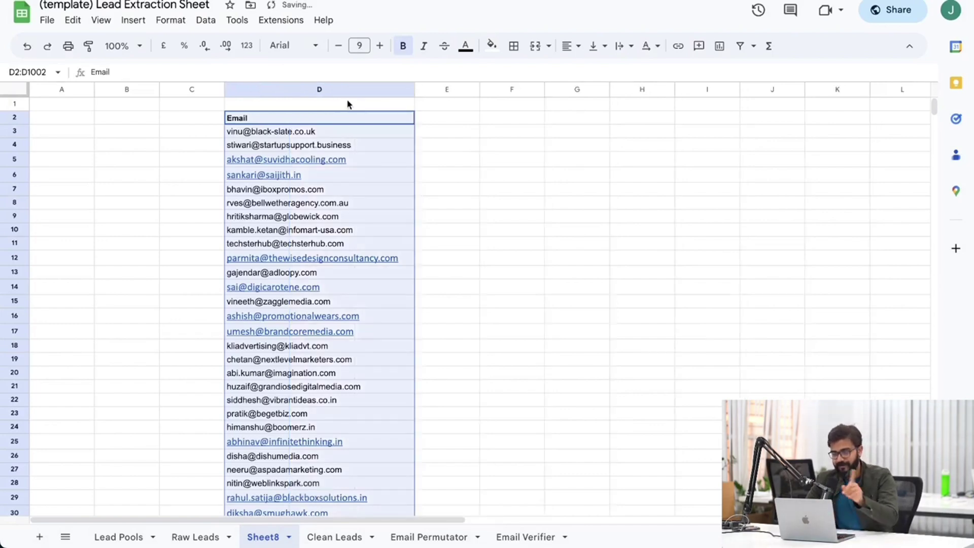
{"action": "key", "text": "ctrl+c"}
{"action": "left_click", "coordinate": [529, 120]}
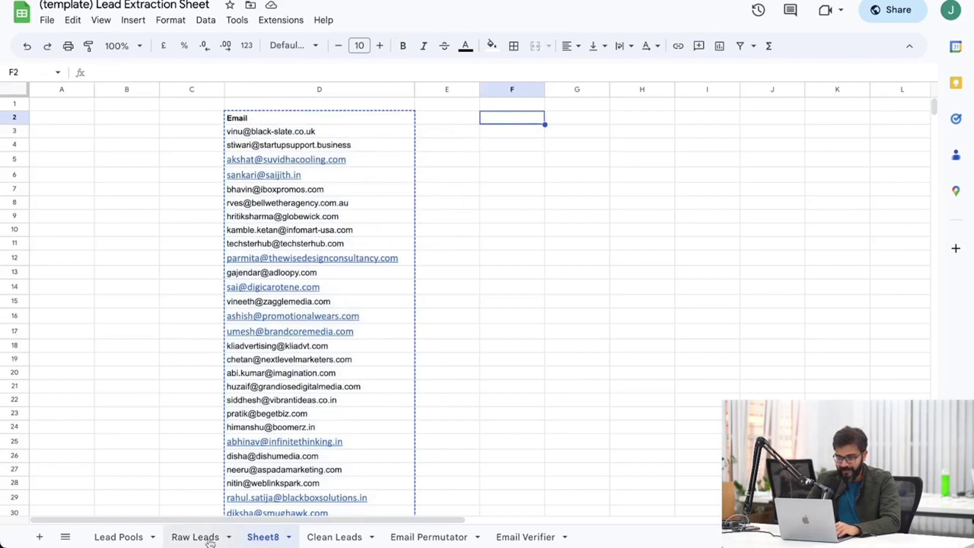
Paste the emails over the Raw Leads Email column and inspect a linked email cell.
{"action": "left_click", "coordinate": [197, 537]}
{"action": "key", "text": "ctrl+v"}
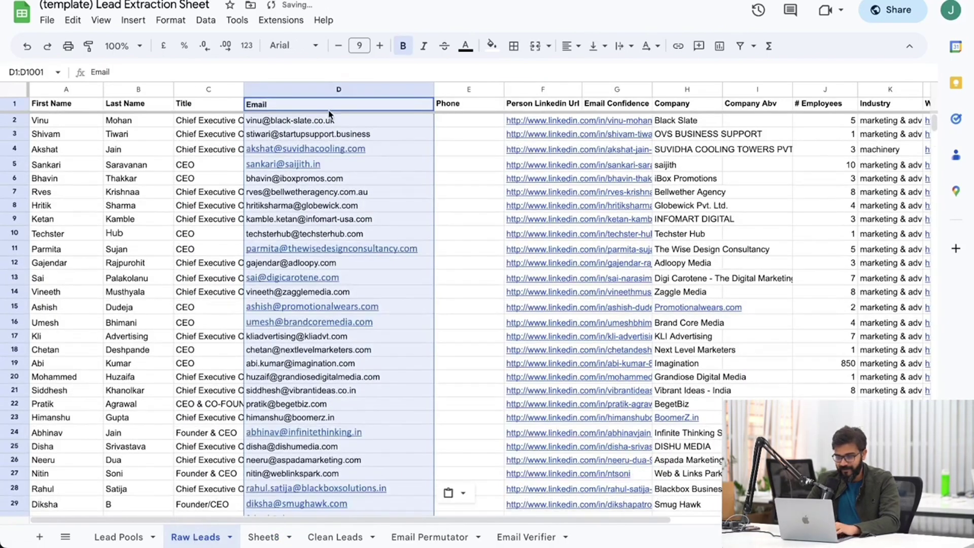
{"action": "left_click", "coordinate": [426, 181]}
{"action": "left_click", "coordinate": [370, 147]}
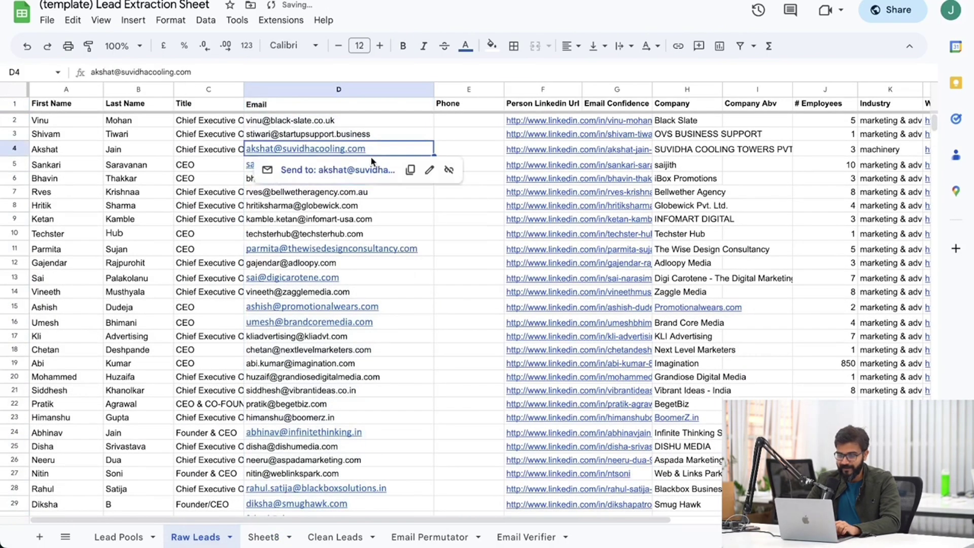
{"action": "left_click", "coordinate": [473, 223]}
Filter the Raw Leads Email column to show only #0563C1 blue-text emails.
{"action": "left_click", "coordinate": [339, 90]}
{"action": "left_click", "coordinate": [739, 46]}
{"action": "left_click", "coordinate": [451, 148]}
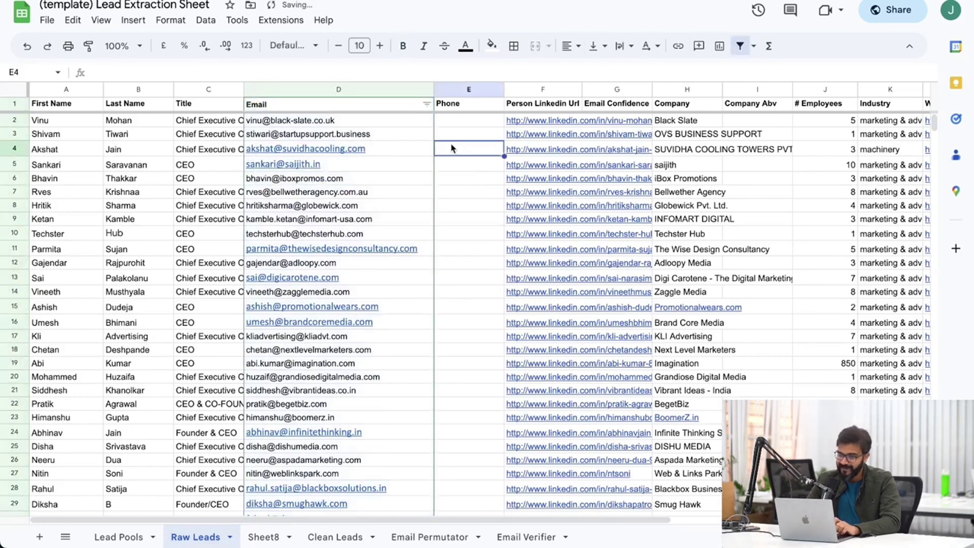
{"action": "left_click", "coordinate": [427, 105]}
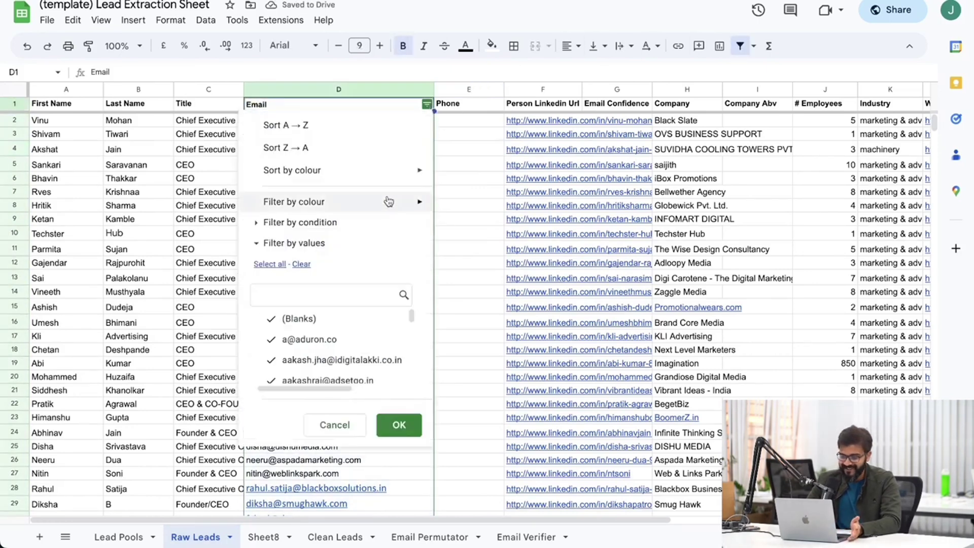
{"action": "mouse_move", "coordinate": [386, 205]}
{"action": "mouse_move", "coordinate": [482, 247]}
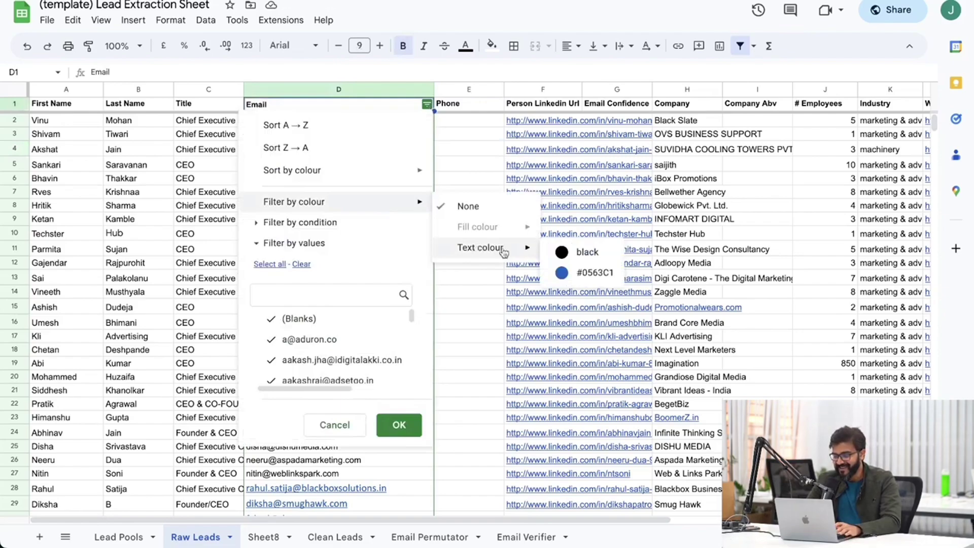
{"action": "left_click", "coordinate": [591, 274]}
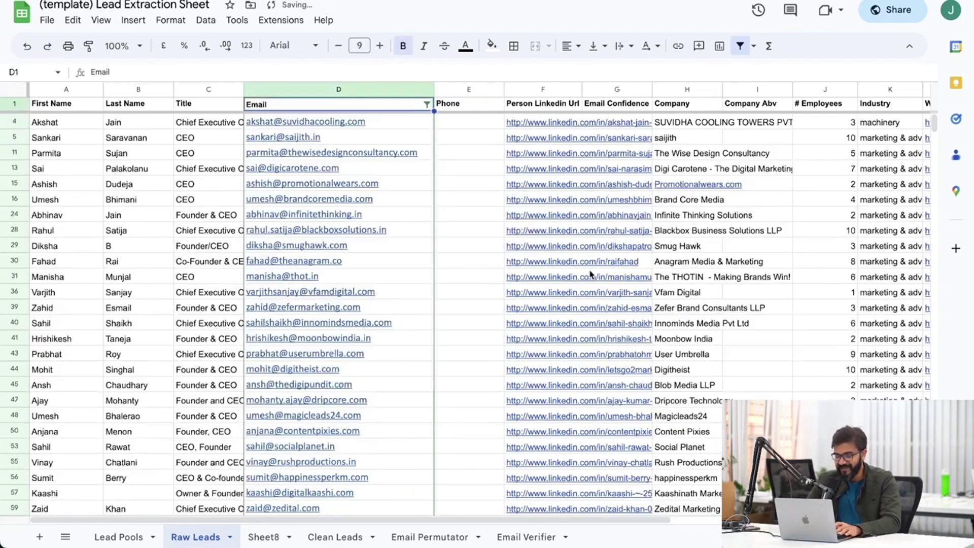
{"action": "left_click", "coordinate": [489, 279]}
{"action": "scroll", "coordinate": [436, 361], "scroll_direction": "down", "scroll_amount": 15}
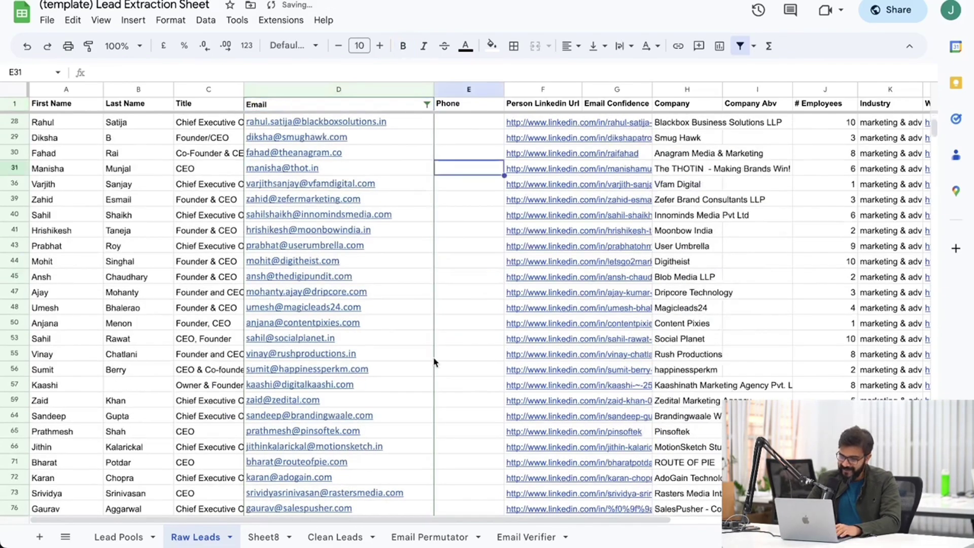
{"action": "scroll", "coordinate": [436, 361], "scroll_direction": "up", "scroll_amount": 15}
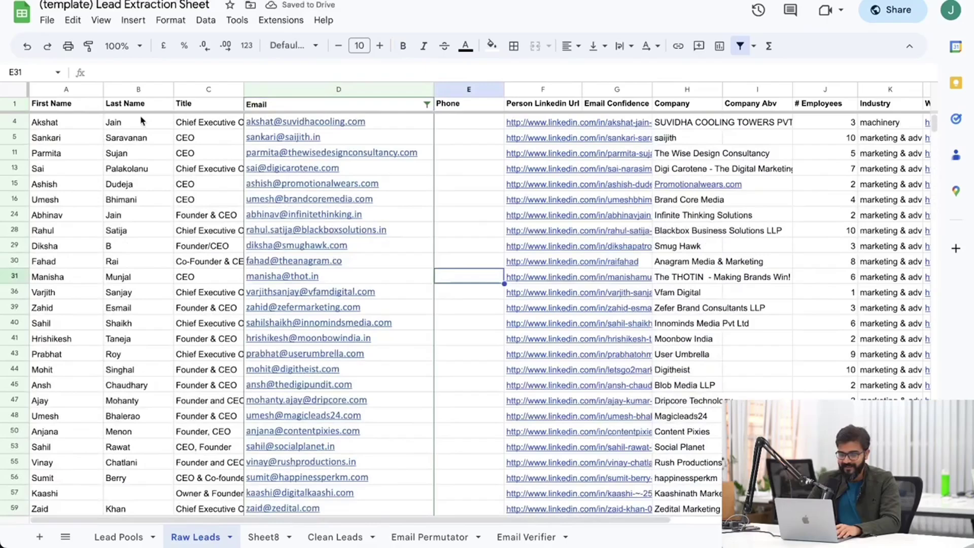
Select the entire Raw Leads sheet, then go to Sheet8.
{"action": "left_click", "coordinate": [123, 90]}
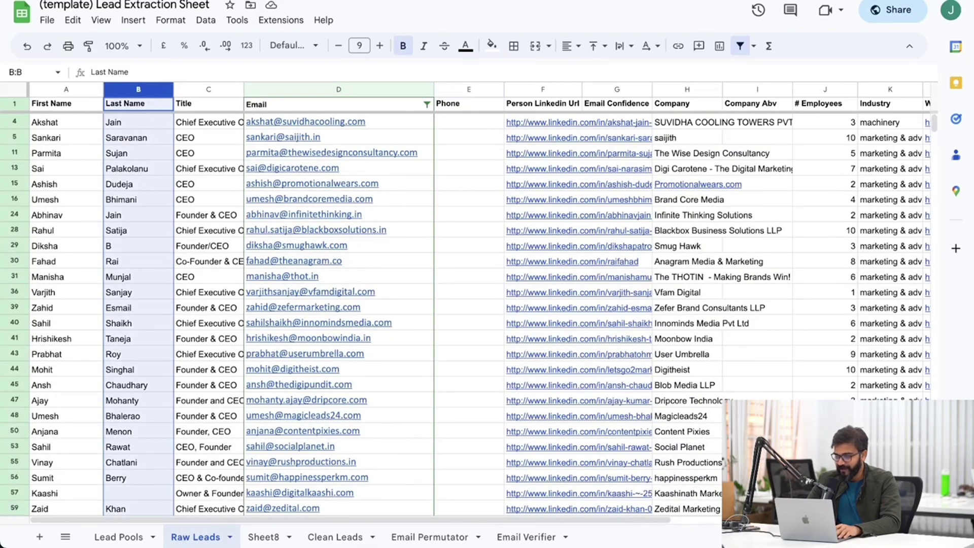
{"action": "left_click", "coordinate": [451, 335]}
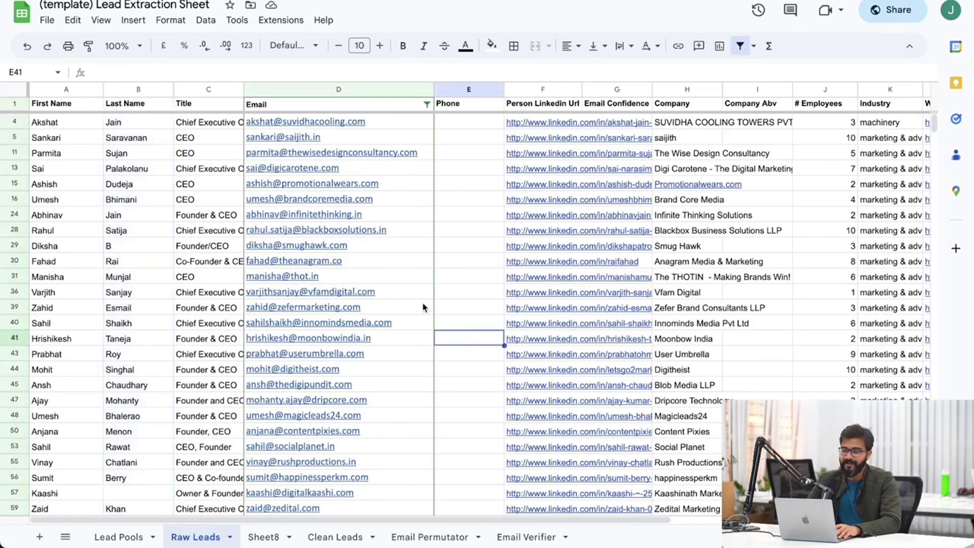
{"action": "left_click", "coordinate": [13, 92]}
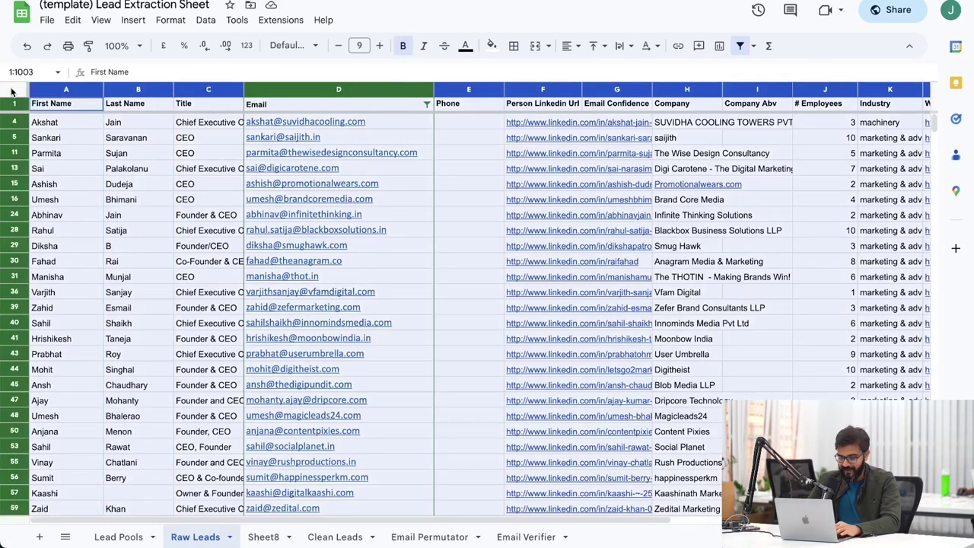
{"action": "left_click", "coordinate": [264, 536]}
Delete Sheet8 and paste the copied lead data into Clean Leads at A1.
{"action": "left_click", "coordinate": [291, 537]}
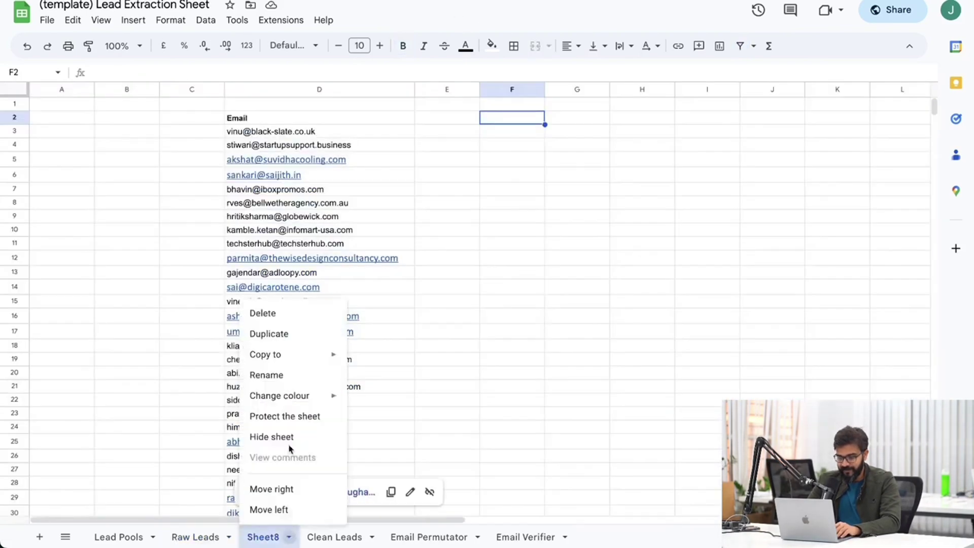
{"action": "left_click", "coordinate": [265, 313]}
{"action": "left_click", "coordinate": [627, 299]}
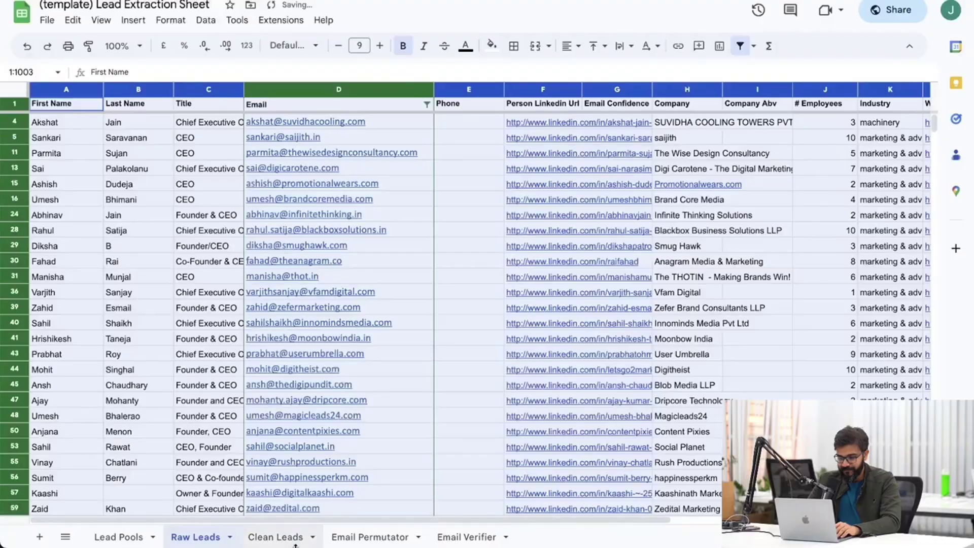
{"action": "left_click", "coordinate": [264, 539]}
{"action": "left_click", "coordinate": [44, 119]}
{"action": "left_click", "coordinate": [47, 104]}
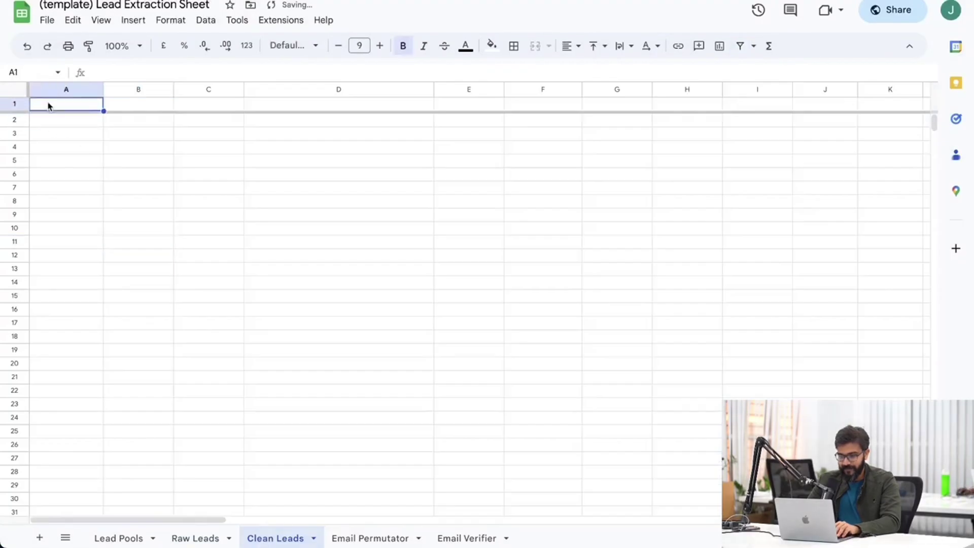
{"action": "key", "text": "ctrl+v"}
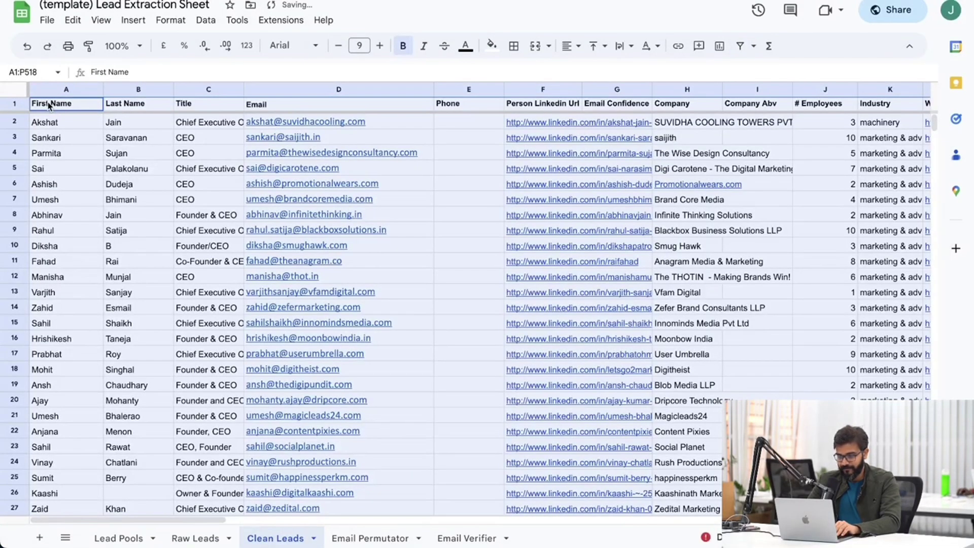
{"action": "left_click", "coordinate": [66, 166]}
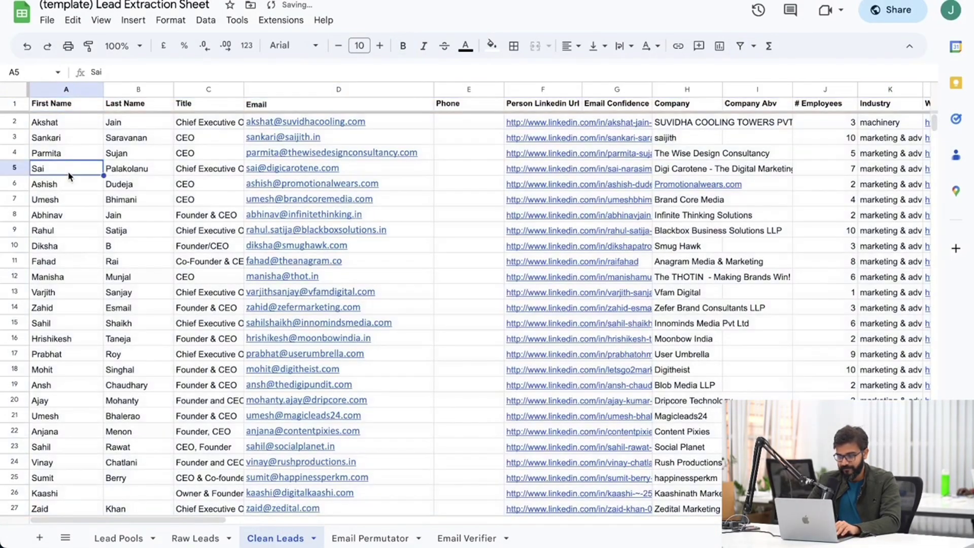
Scroll down and across the Clean Leads sheet to check the pasted rows.
{"action": "left_click", "coordinate": [68, 89]}
{"action": "scroll", "coordinate": [104, 340], "scroll_direction": "down", "scroll_amount": 10}
{"action": "scroll", "coordinate": [105, 355], "scroll_direction": "down", "scroll_amount": 20}
{"action": "left_click_drag", "start_coordinate": [105, 340], "coordinate": [106, 369]}
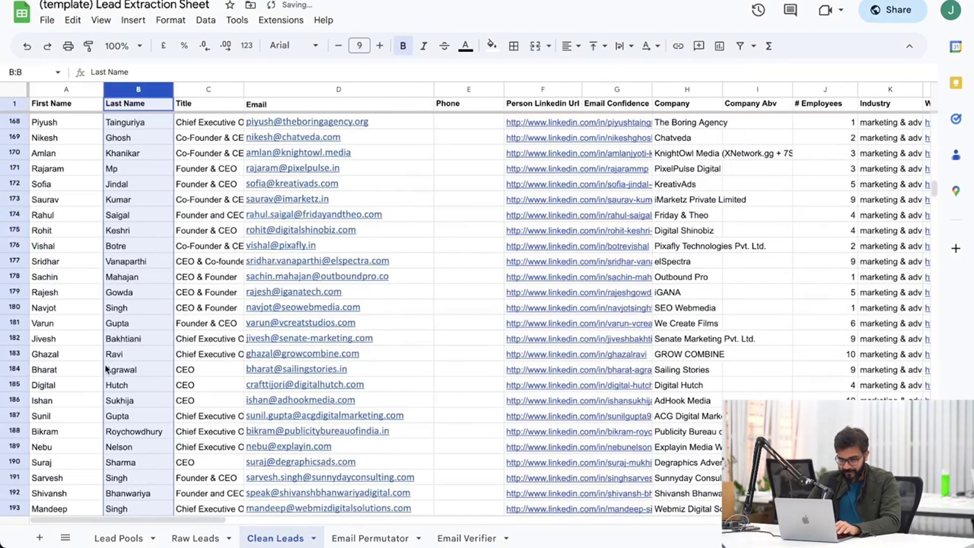
{"action": "left_click", "coordinate": [106, 369]}
{"action": "scroll", "coordinate": [106, 369], "scroll_direction": "down", "scroll_amount": 20}
{"action": "scroll", "coordinate": [106, 368], "scroll_direction": "right", "scroll_amount": 1}
{"action": "scroll", "coordinate": [105, 364], "scroll_direction": "up", "scroll_amount": 20}
{"action": "scroll", "coordinate": [105, 365], "scroll_direction": "left", "scroll_amount": 1}
{"action": "scroll", "coordinate": [105, 368], "scroll_direction": "down", "scroll_amount": 1}
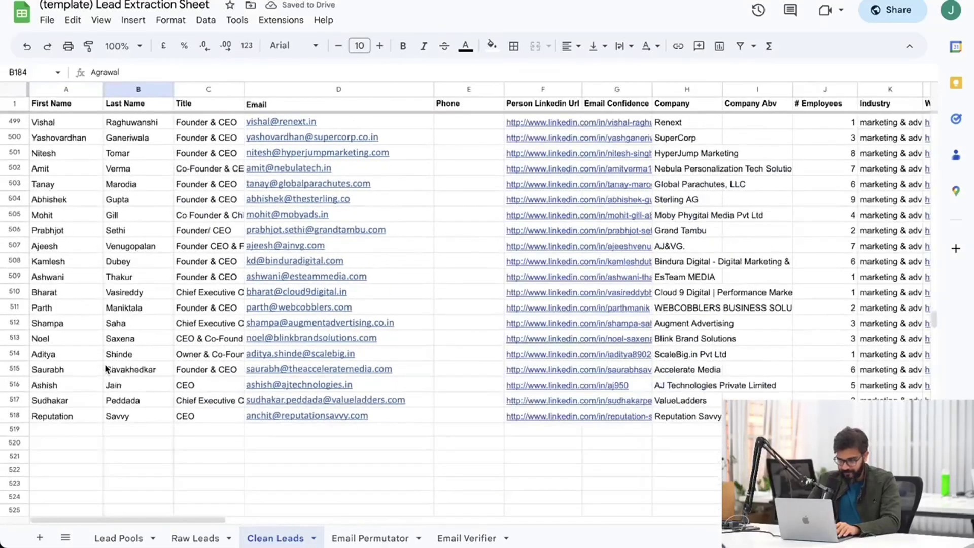
{"action": "scroll", "coordinate": [87, 385], "scroll_direction": "up", "scroll_amount": 1}
{"action": "scroll", "coordinate": [88, 385], "scroll_direction": "down", "scroll_amount": 1}
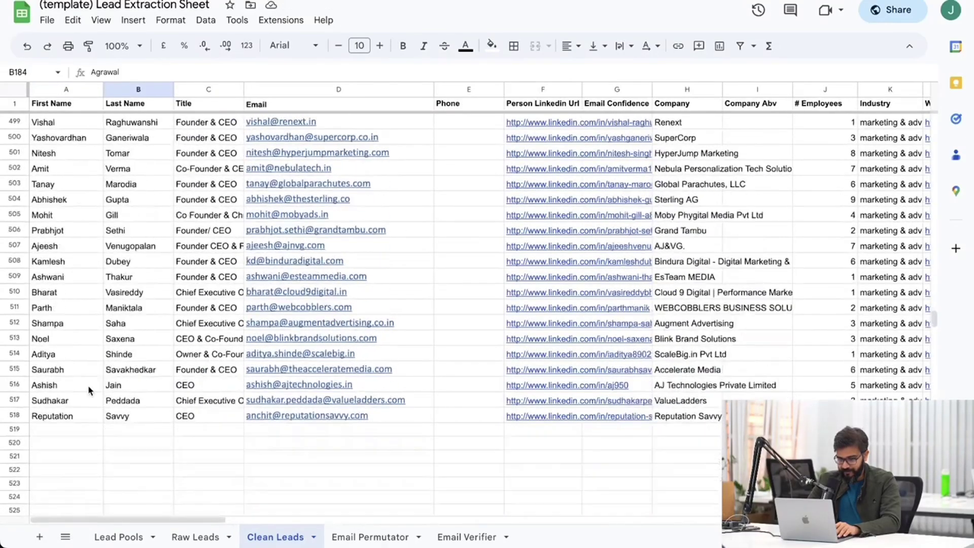
{"action": "scroll", "coordinate": [126, 374], "scroll_direction": "up", "scroll_amount": 20}
{"action": "scroll", "coordinate": [125, 374], "scroll_direction": "up", "scroll_amount": 20}
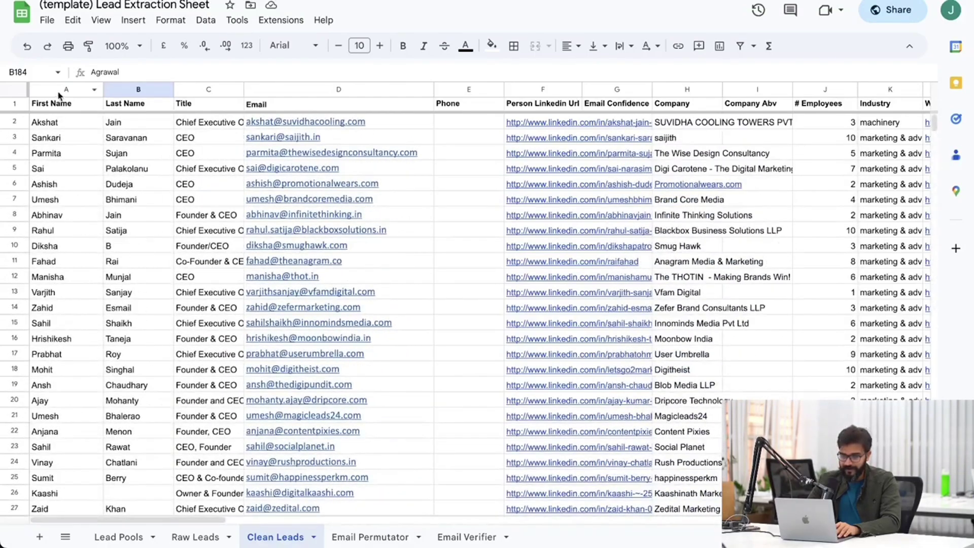
Recheck column A and the right-hand columns, closing a link preview card.
{"action": "left_click", "coordinate": [60, 91]}
{"action": "left_click", "coordinate": [458, 214]}
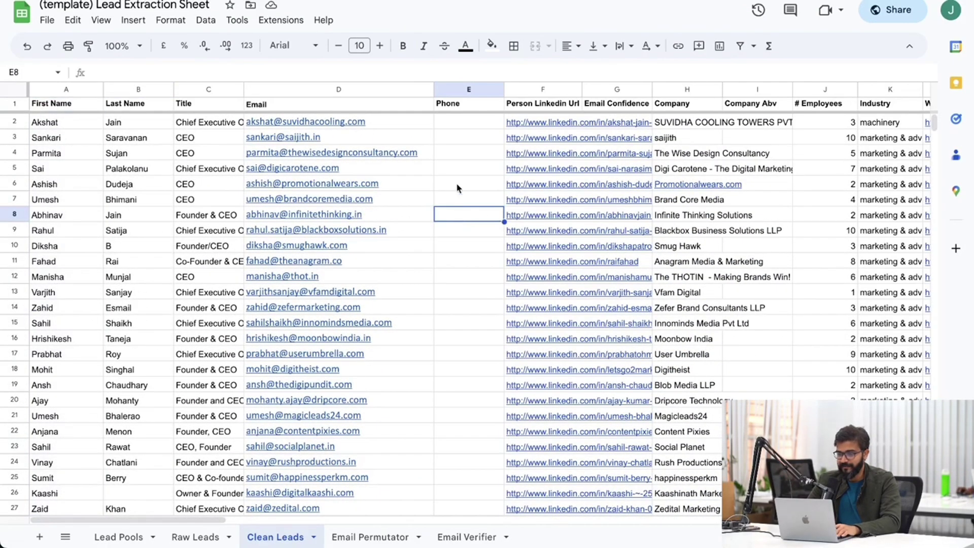
{"action": "scroll", "coordinate": [455, 157], "scroll_direction": "right", "scroll_amount": 5}
{"action": "scroll", "coordinate": [455, 157], "scroll_direction": "left", "scroll_amount": 5}
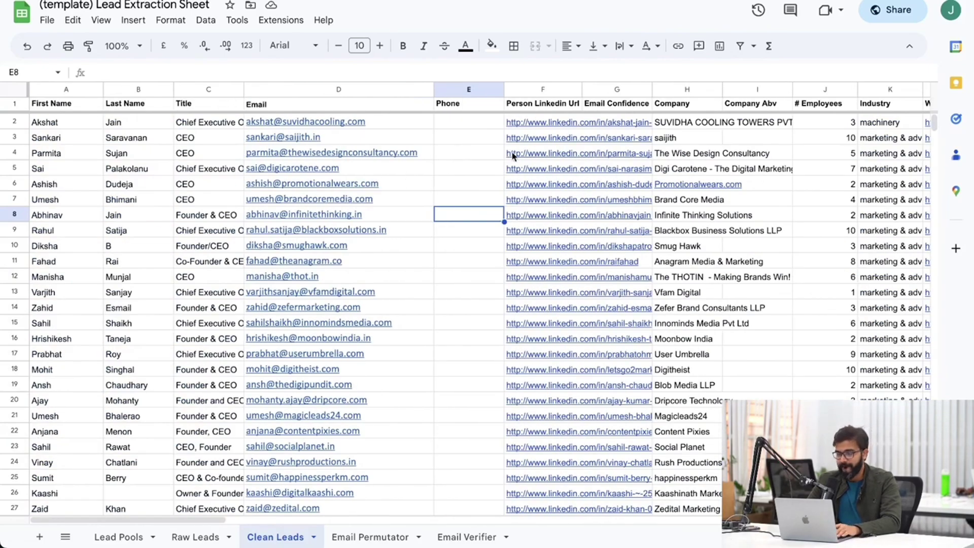
{"action": "mouse_move", "coordinate": [520, 151]}
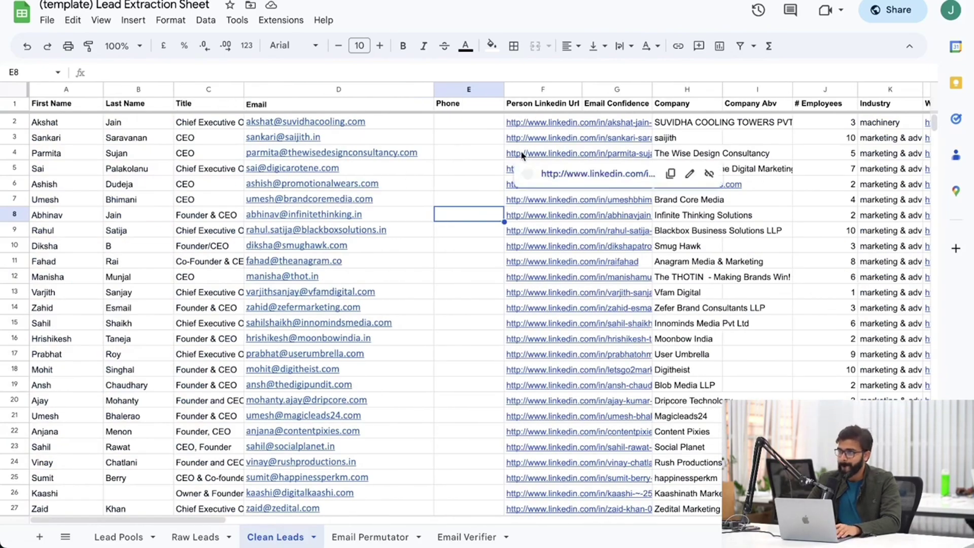
{"action": "left_click", "coordinate": [468, 143]}
{"action": "scroll", "coordinate": [468, 144], "scroll_direction": "right", "scroll_amount": 5}
{"action": "scroll", "coordinate": [469, 144], "scroll_direction": "left", "scroll_amount": 5}
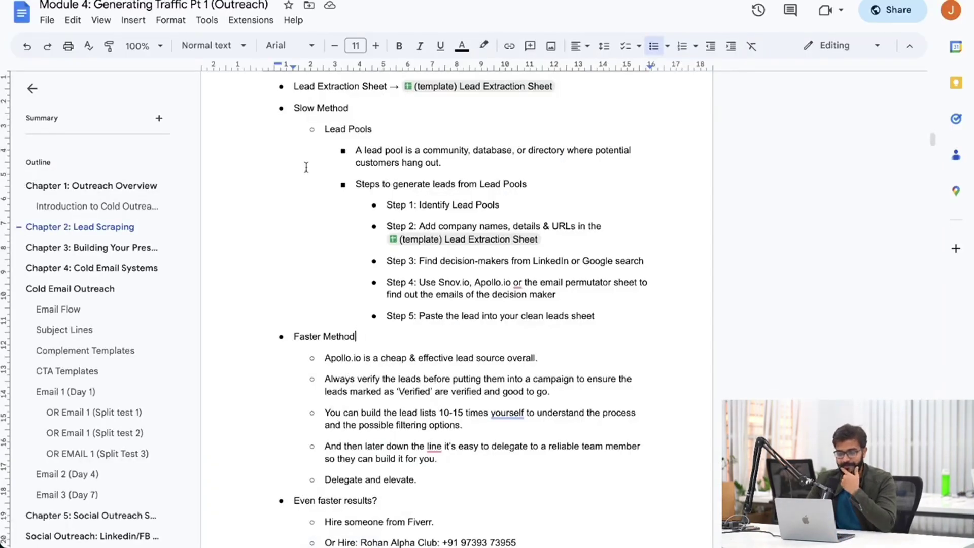
Scroll the Module 4 doc to the Faster Method section and highlight the hiring-help bullet.
{"action": "scroll", "coordinate": [305, 163], "scroll_direction": "down", "scroll_amount": 3}
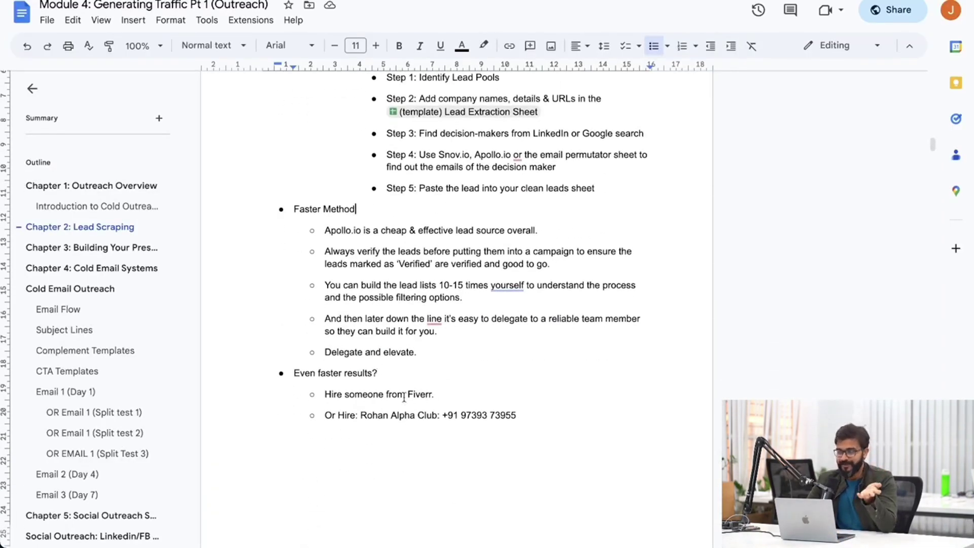
{"action": "triple_click", "coordinate": [357, 422]}
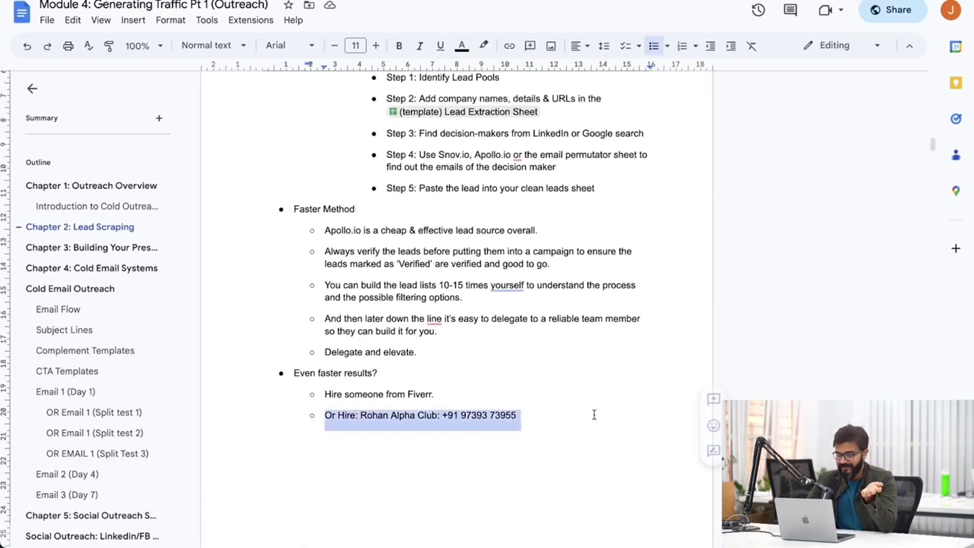
{"action": "left_click", "coordinate": [449, 393]}
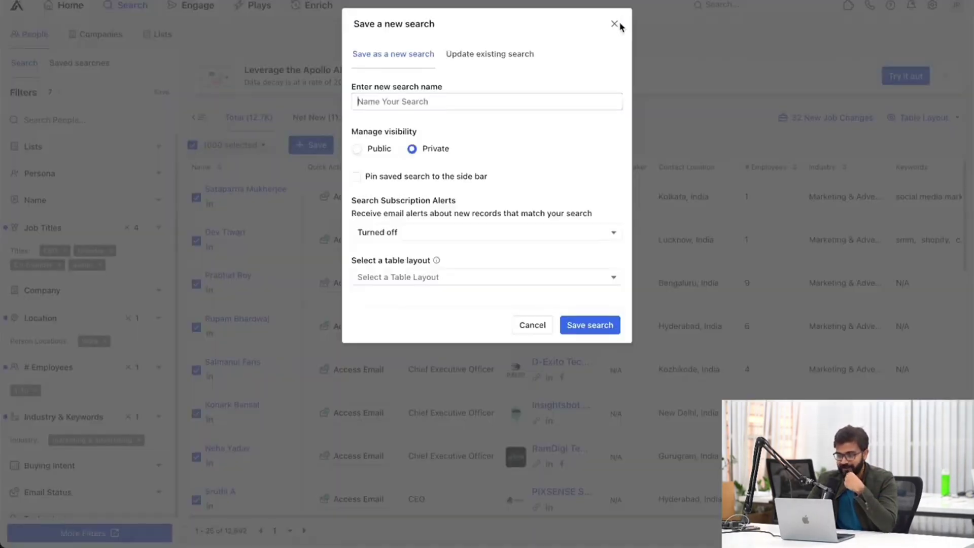
Clear the Job Titles, Location, 1-10 employees and marketing & advertising industry filters.
{"action": "left_click", "coordinate": [614, 24]}
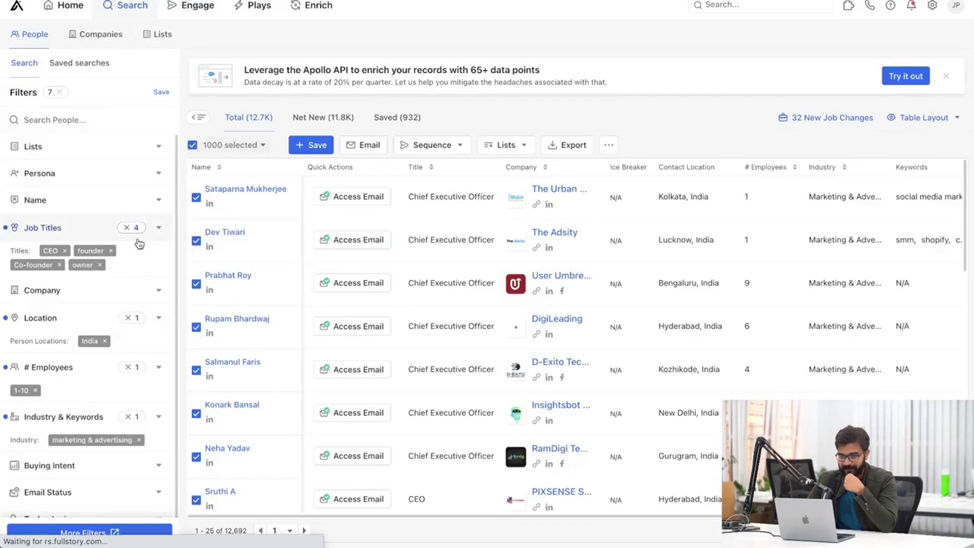
{"action": "left_click", "coordinate": [135, 227]}
{"action": "left_click", "coordinate": [131, 280]}
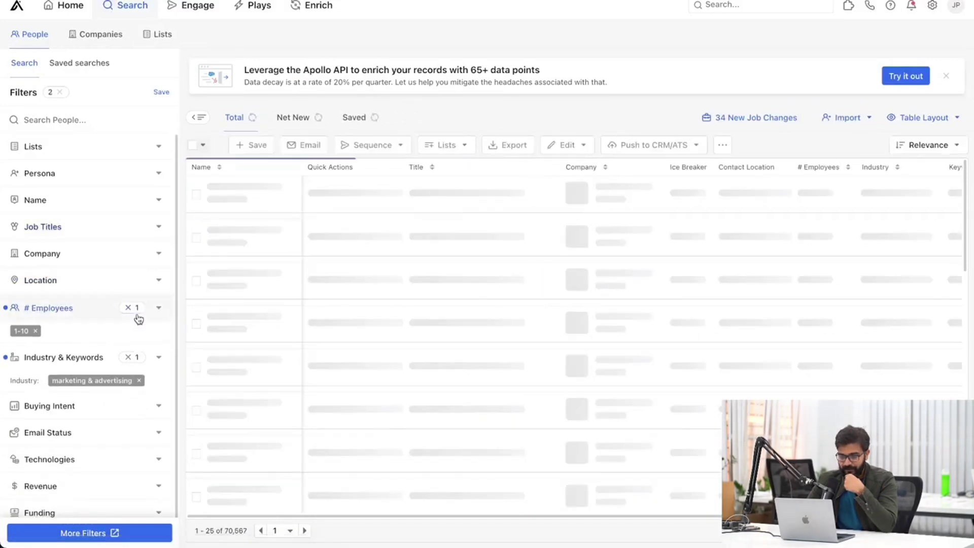
{"action": "left_click", "coordinate": [139, 319]}
{"action": "left_click", "coordinate": [135, 309]}
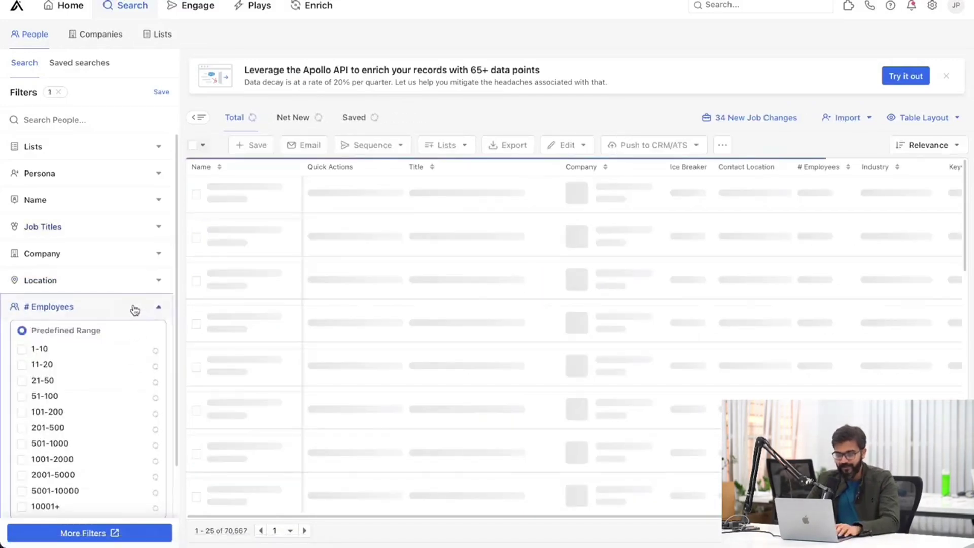
{"action": "left_click", "coordinate": [157, 311]}
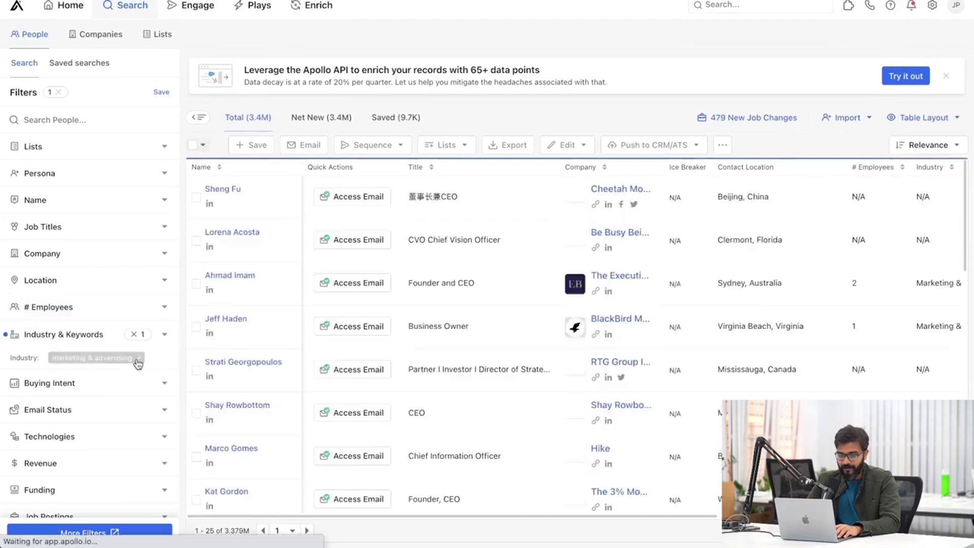
{"action": "left_click", "coordinate": [138, 359]}
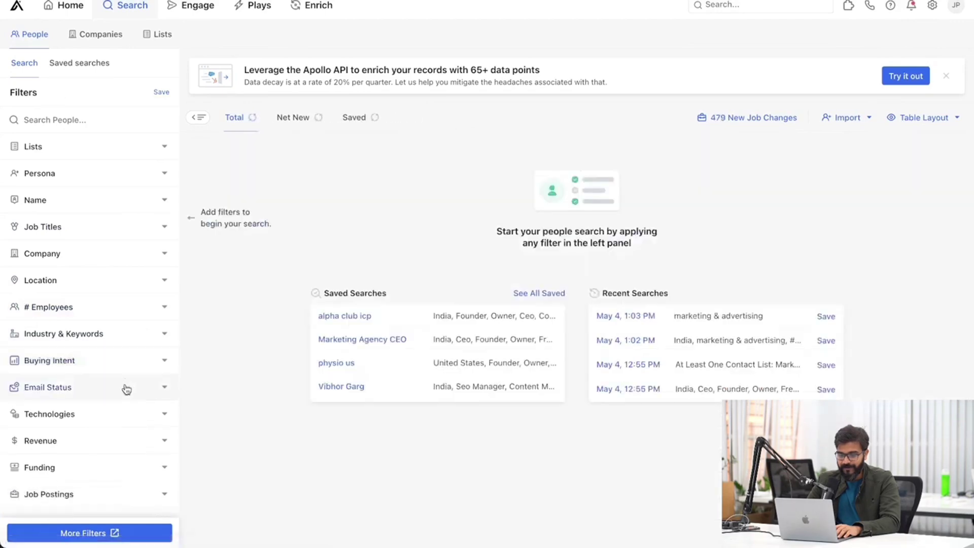
Set the Technologies filter to Shopify, replacing a trial Outlook selection.
{"action": "left_click", "coordinate": [60, 418]}
{"action": "left_click", "coordinate": [59, 430]}
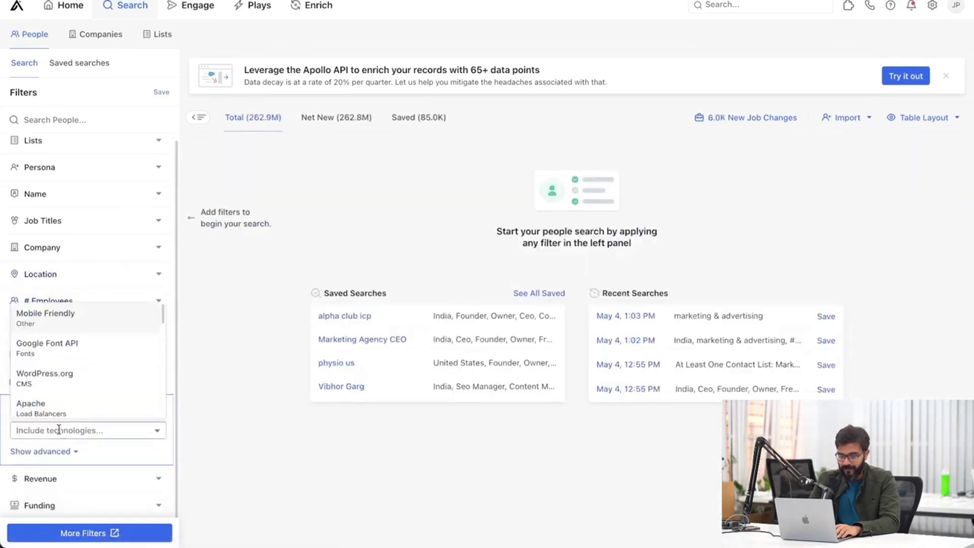
{"action": "type", "text": "outlook"}
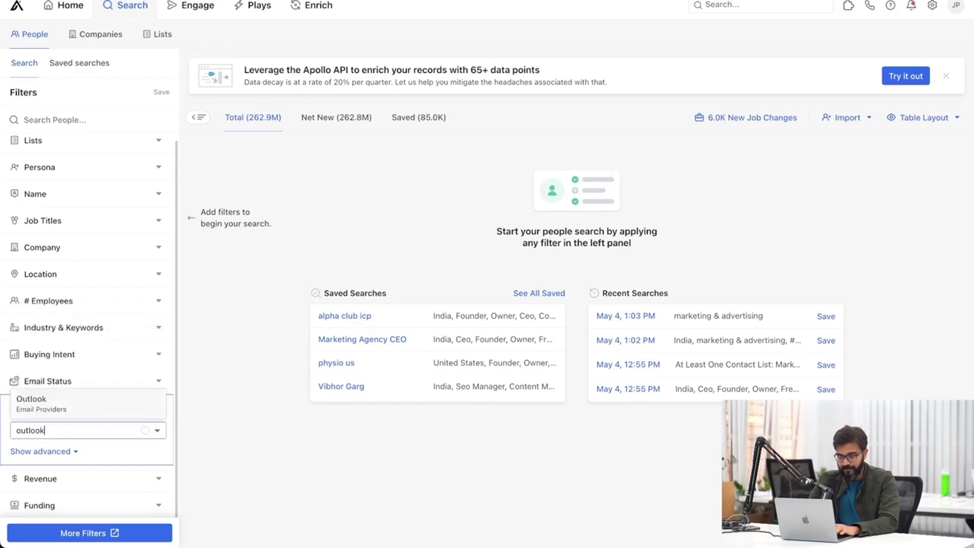
{"action": "left_click", "coordinate": [48, 410]}
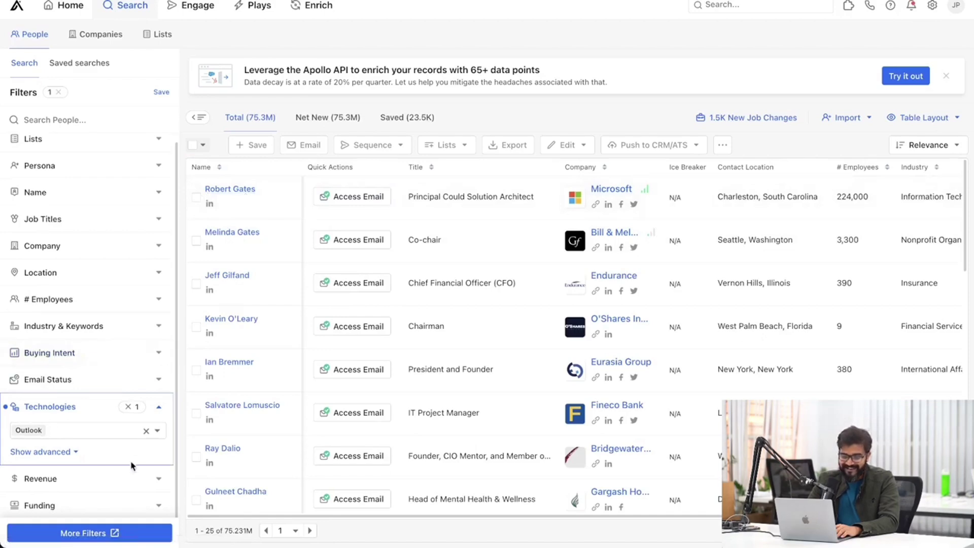
{"action": "left_click", "coordinate": [69, 435]}
{"action": "left_click", "coordinate": [154, 432]}
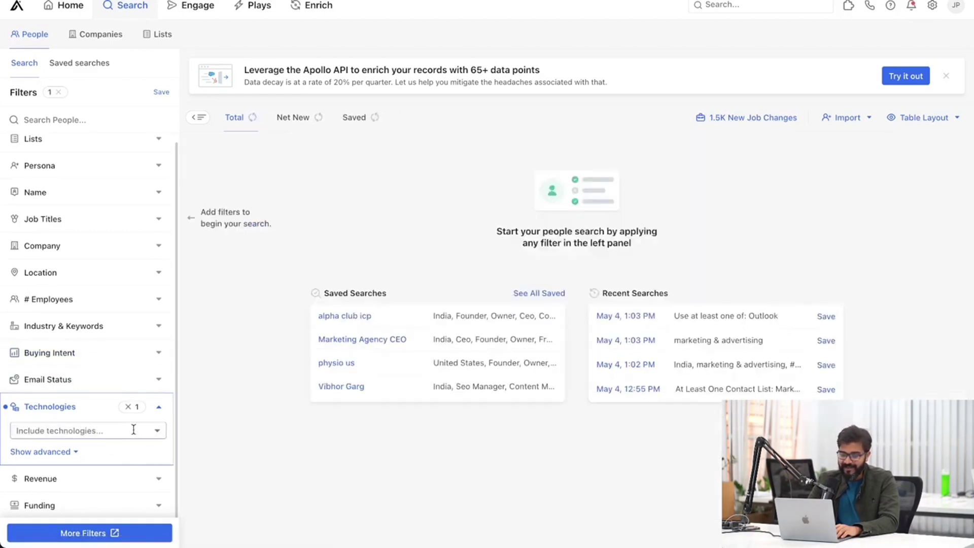
{"action": "left_click", "coordinate": [77, 432]}
{"action": "type", "text": "Shopify"}
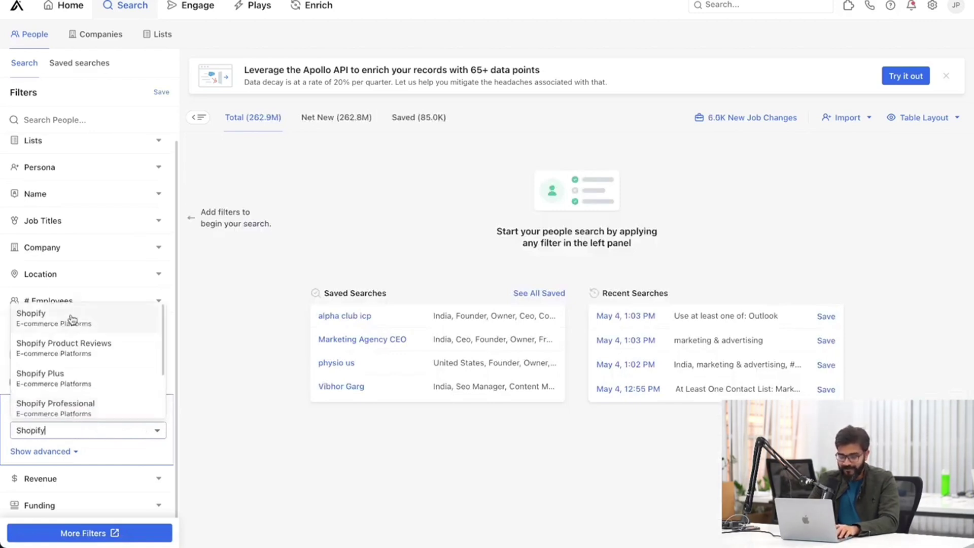
{"action": "left_click", "coordinate": [70, 320]}
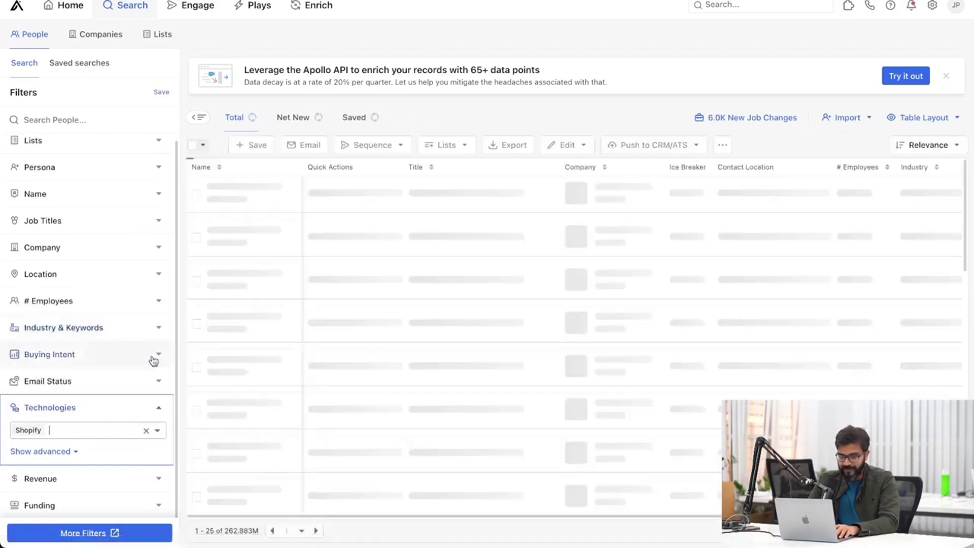
{"action": "left_click", "coordinate": [162, 412]}
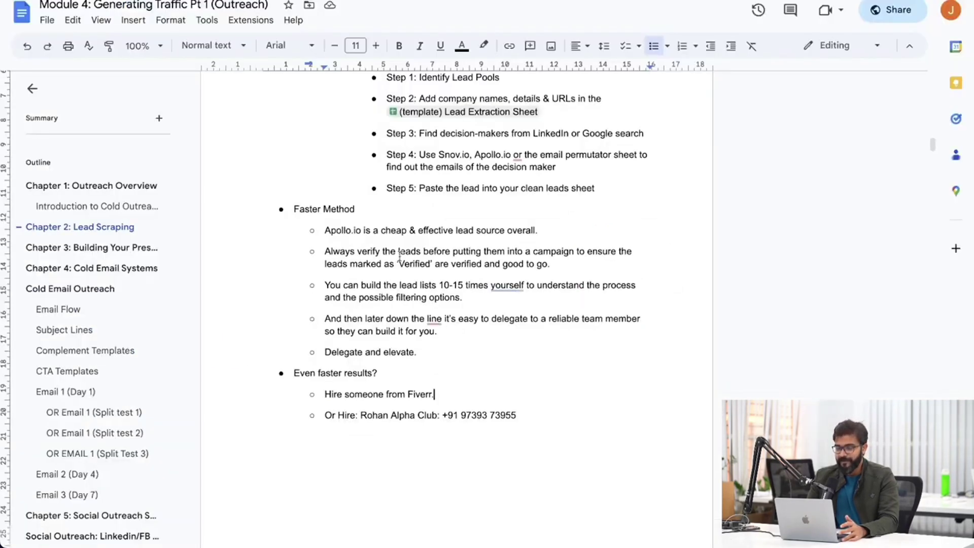
Scroll up in the Module 4 notes to reread the Faster Method tips on Apollo.io.
{"action": "scroll", "coordinate": [478, 378], "scroll_direction": "up", "scroll_amount": 1}
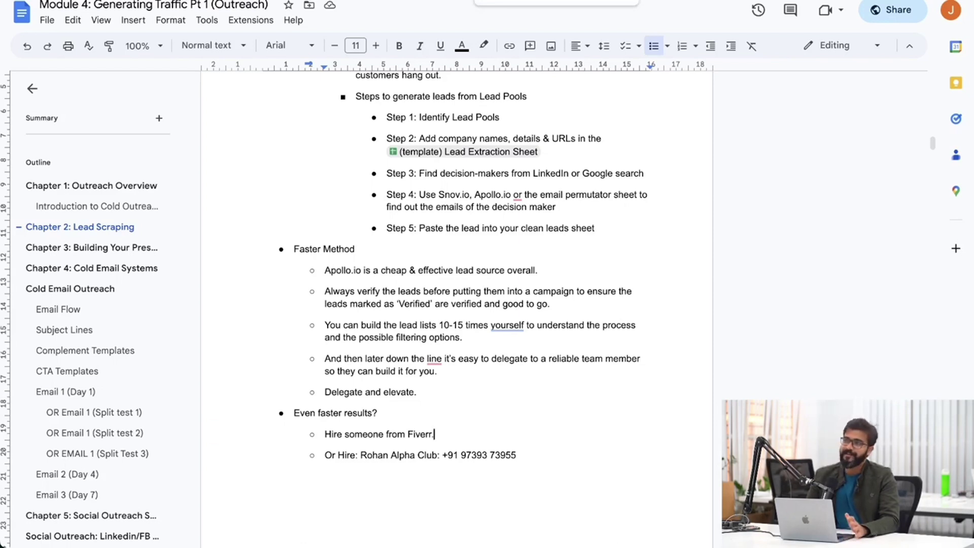
Open D7 Lead Finder in a new Chrome tab by entering d7 in the address bar.
{"action": "key", "text": "super+t"}
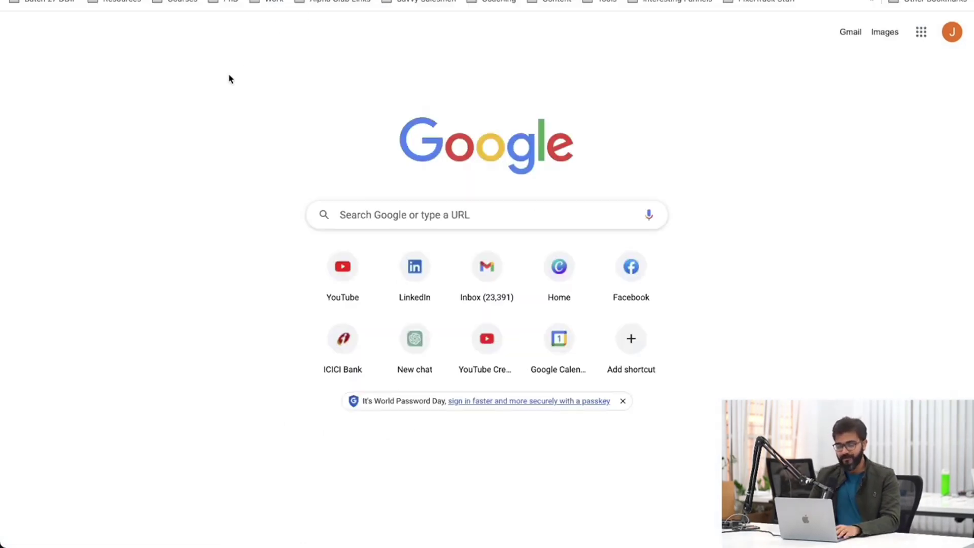
{"action": "key", "text": "Down"}
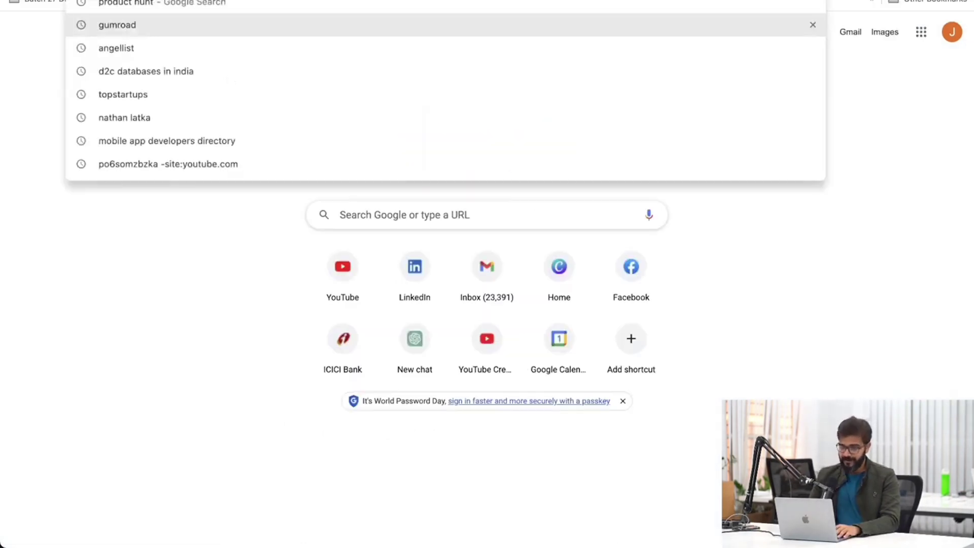
{"action": "type", "text": "d7"}
{"action": "key", "text": "Return"}
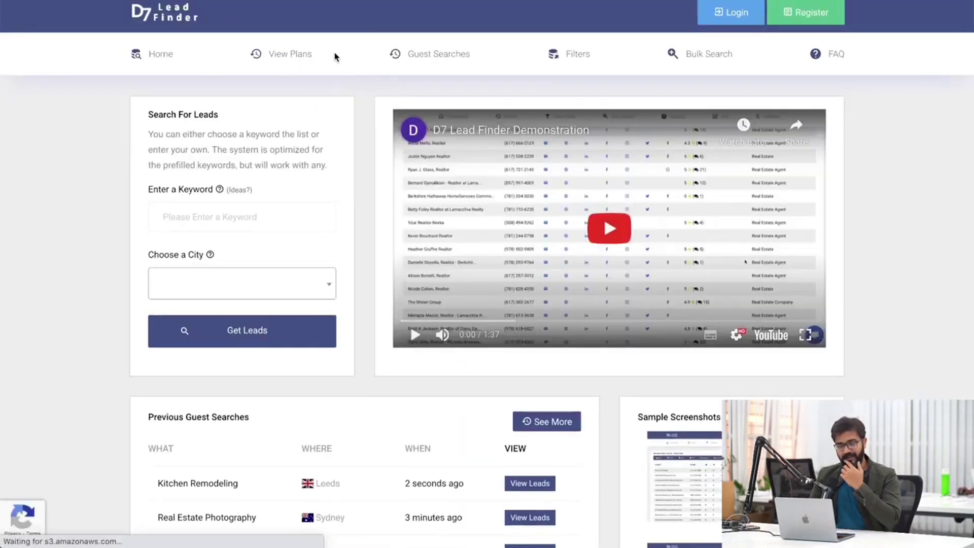
Open the D7 plans page and highlight the Starter and Professional monthly prices.
{"action": "left_click", "coordinate": [283, 61]}
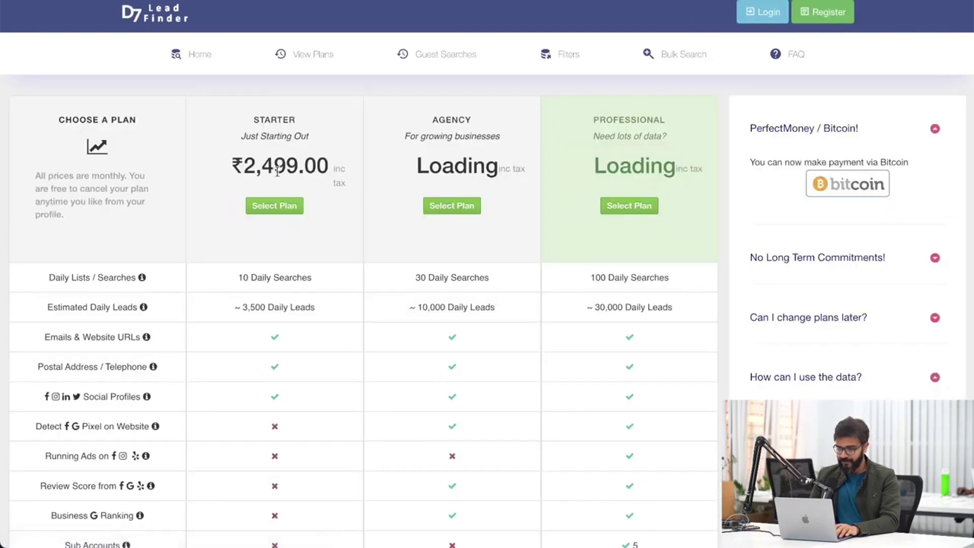
{"action": "left_click_drag", "start_coordinate": [243, 168], "coordinate": [304, 168]}
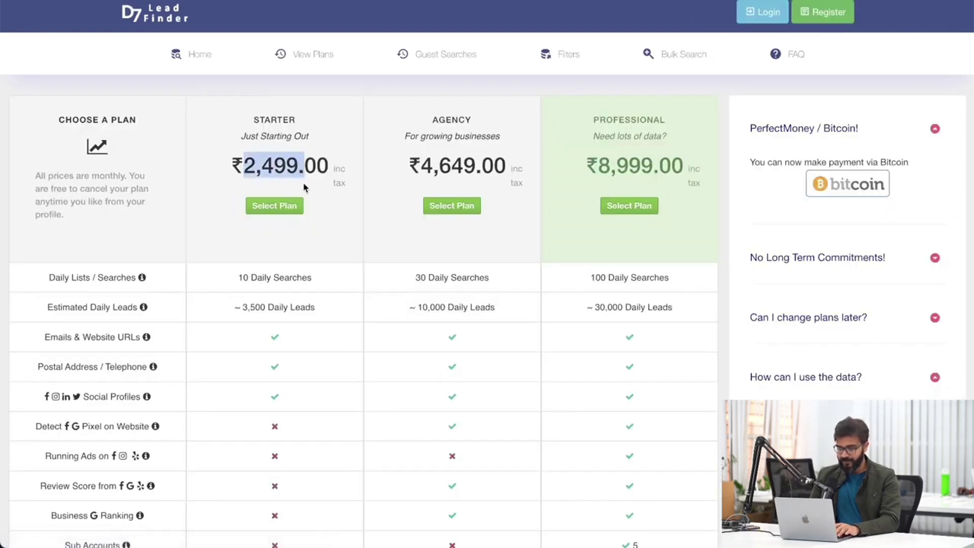
{"action": "scroll", "coordinate": [304, 188], "scroll_direction": "down", "scroll_amount": 1}
{"action": "scroll", "coordinate": [304, 188], "scroll_direction": "up", "scroll_amount": 1}
{"action": "left_click_drag", "start_coordinate": [599, 168], "coordinate": [695, 167]}
{"action": "scroll", "coordinate": [470, 243], "scroll_direction": "down", "scroll_amount": 2}
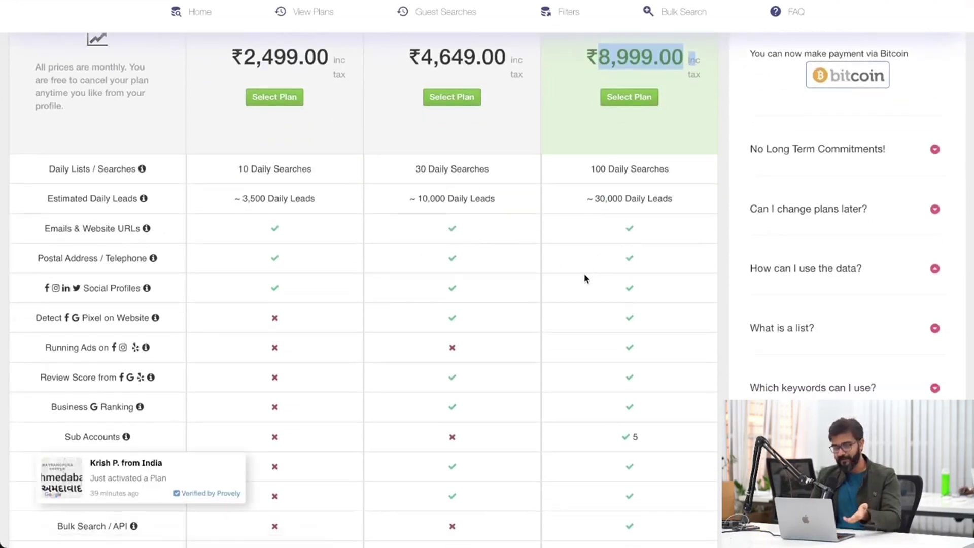
{"action": "scroll", "coordinate": [583, 273], "scroll_direction": "down", "scroll_amount": 2}
{"action": "scroll", "coordinate": [583, 272], "scroll_direction": "down", "scroll_amount": 5}
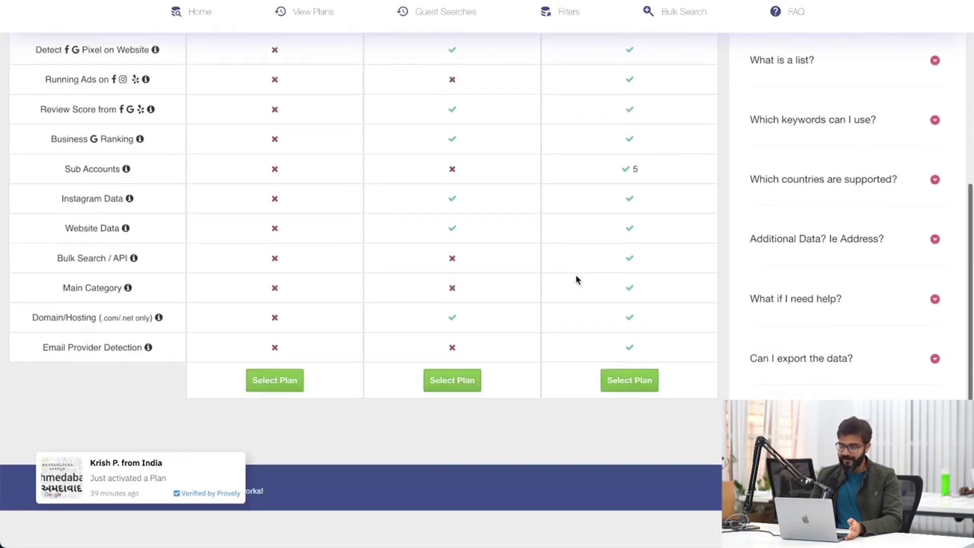
{"action": "scroll", "coordinate": [158, 236], "scroll_direction": "up", "scroll_amount": 4}
Highlight the Running Ads on, Business Ranking and Website Data feature labels to read them.
{"action": "left_click_drag", "start_coordinate": [45, 207], "coordinate": [159, 212]}
{"action": "left_click", "coordinate": [155, 207]}
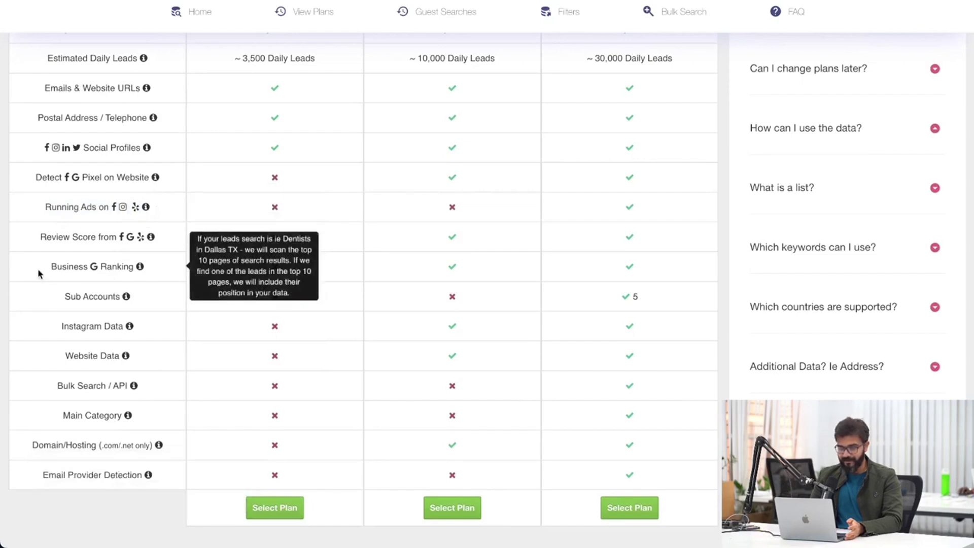
{"action": "left_click_drag", "start_coordinate": [38, 268], "coordinate": [158, 274]}
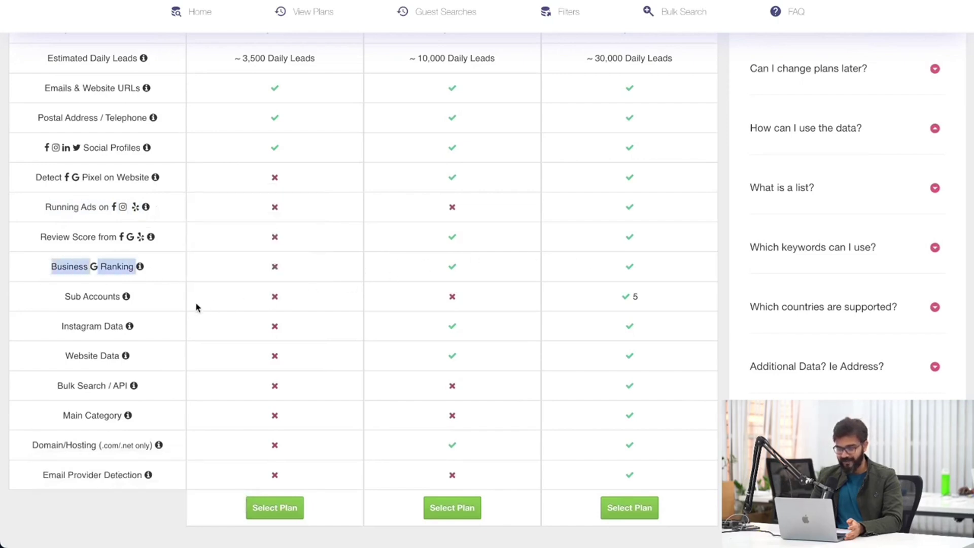
{"action": "mouse_move", "coordinate": [85, 295]}
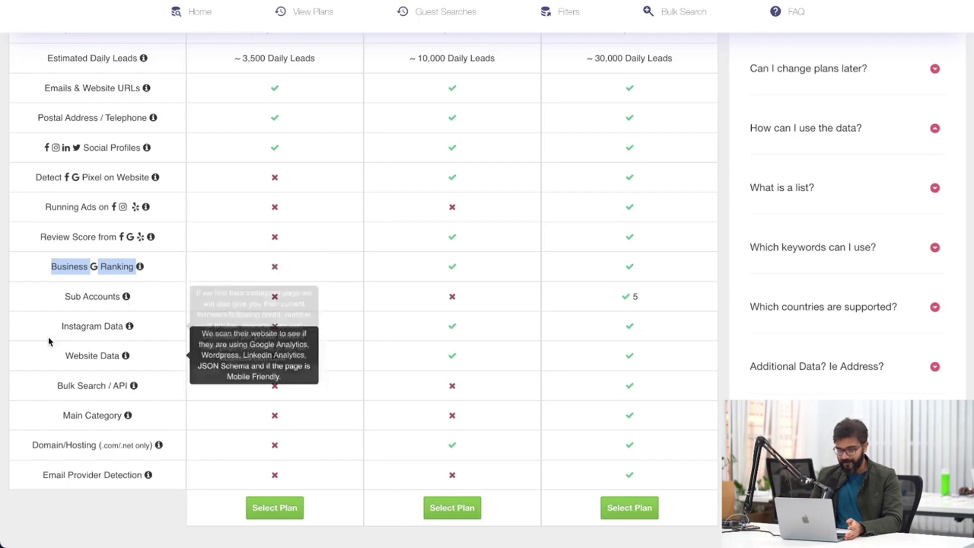
{"action": "left_click_drag", "start_coordinate": [64, 356], "coordinate": [83, 357]}
{"action": "left_click", "coordinate": [83, 357]}
{"action": "scroll", "coordinate": [156, 362], "scroll_direction": "up", "scroll_amount": 1}
{"action": "scroll", "coordinate": [152, 246], "scroll_direction": "up", "scroll_amount": 1}
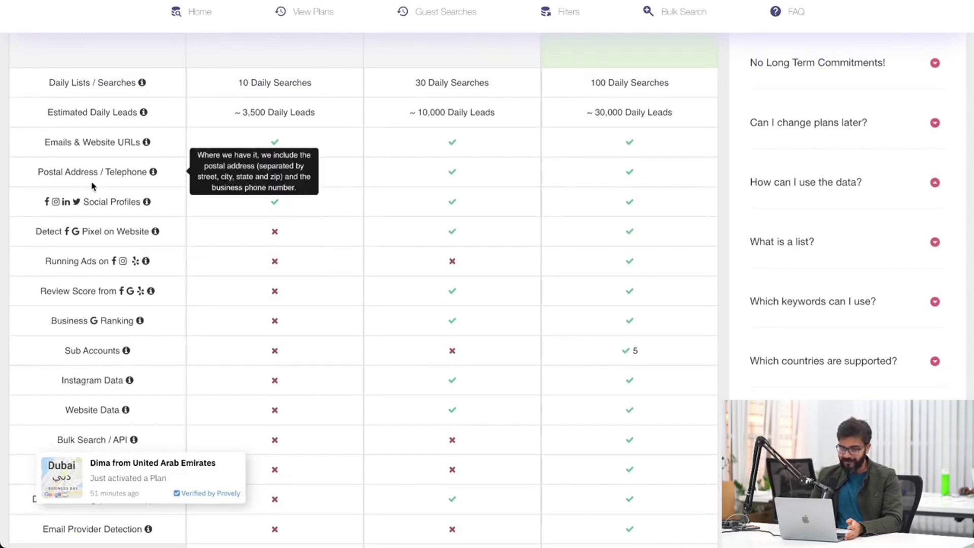
{"action": "scroll", "coordinate": [101, 167], "scroll_direction": "up", "scroll_amount": 1}
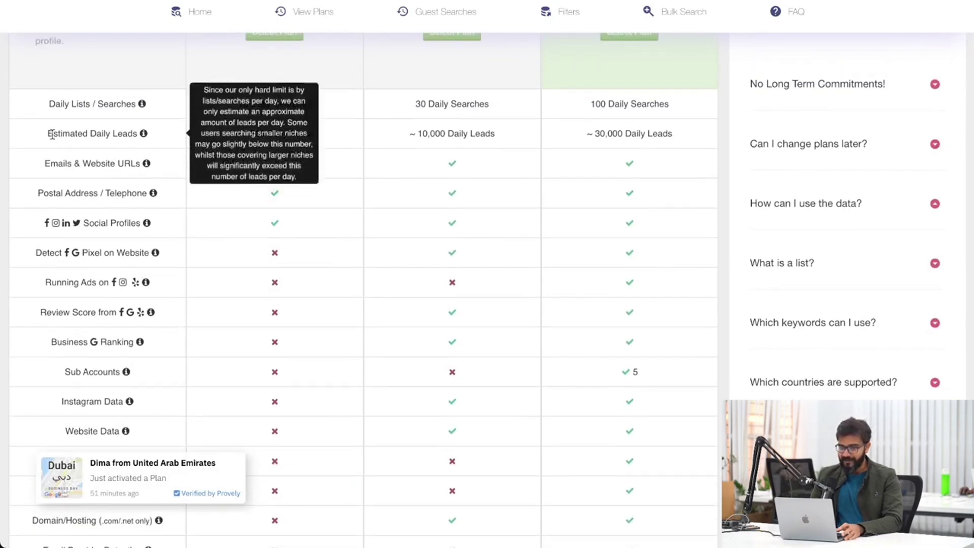
{"action": "scroll", "coordinate": [127, 154], "scroll_direction": "up", "scroll_amount": 4}
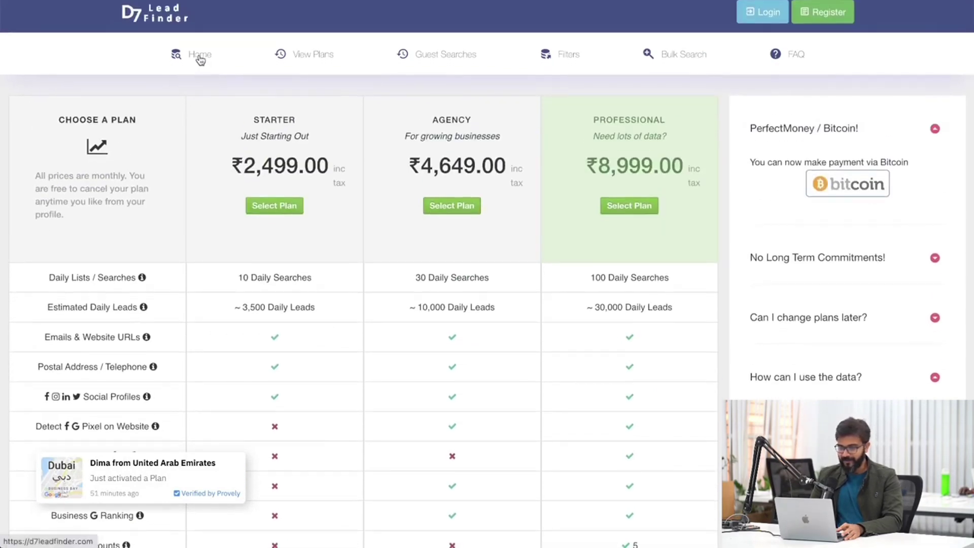
Run a D7 Lead Finder search for Dentists in New York, NY, USA, then open a new tab.
{"action": "left_click", "coordinate": [200, 59]}
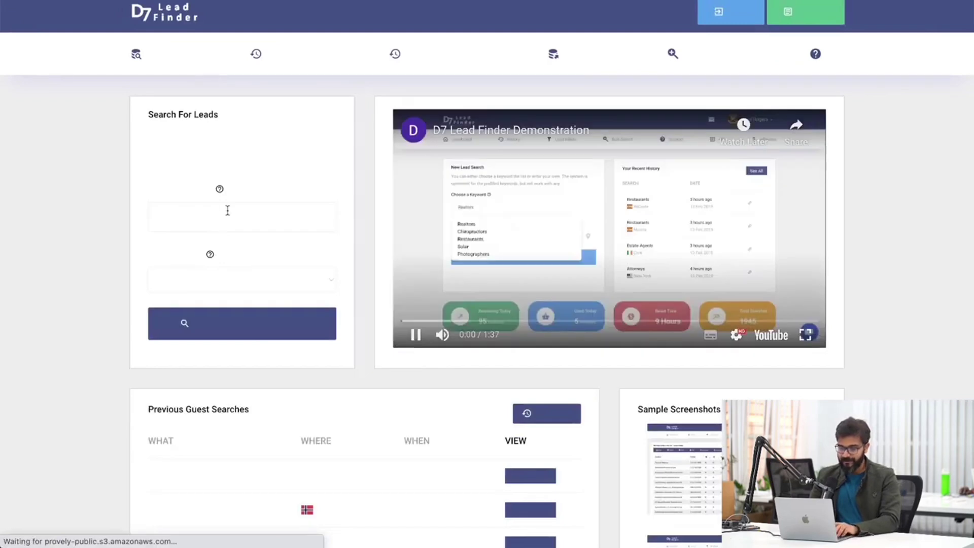
{"action": "left_click", "coordinate": [227, 210]}
{"action": "type", "text": "dentists"}
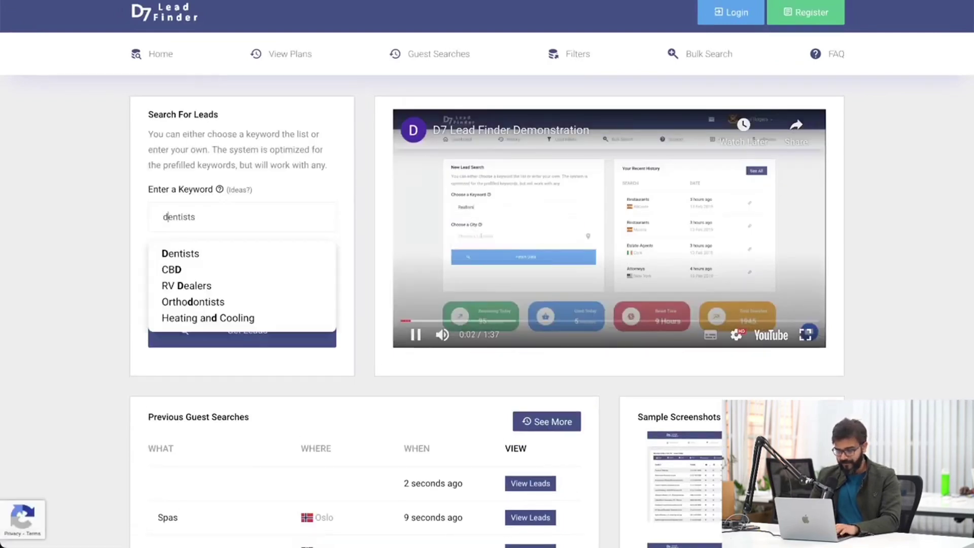
{"action": "key", "text": "Down"}
{"action": "key", "text": "Return"}
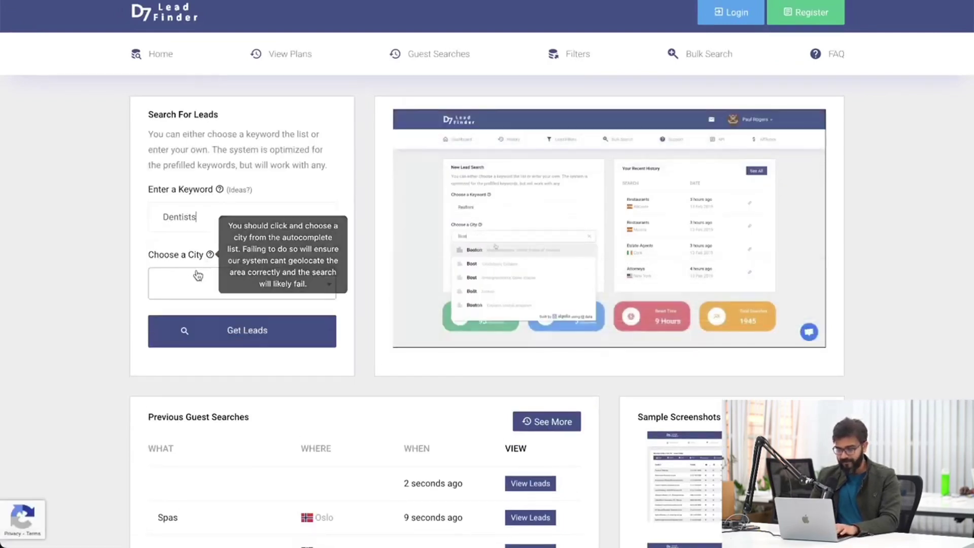
{"action": "key", "text": "Tab"}
{"action": "type", "text": "new york"}
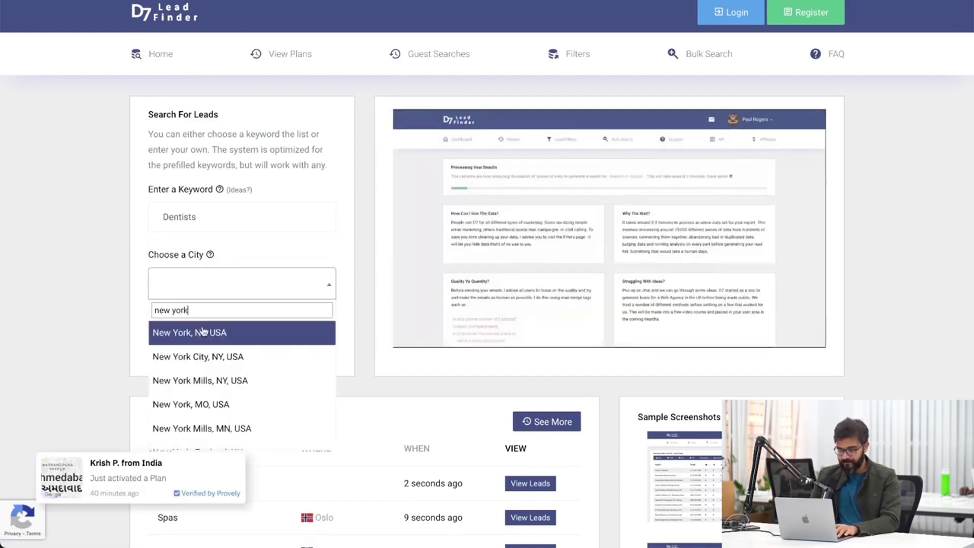
{"action": "left_click", "coordinate": [202, 333]}
{"action": "left_click", "coordinate": [236, 332]}
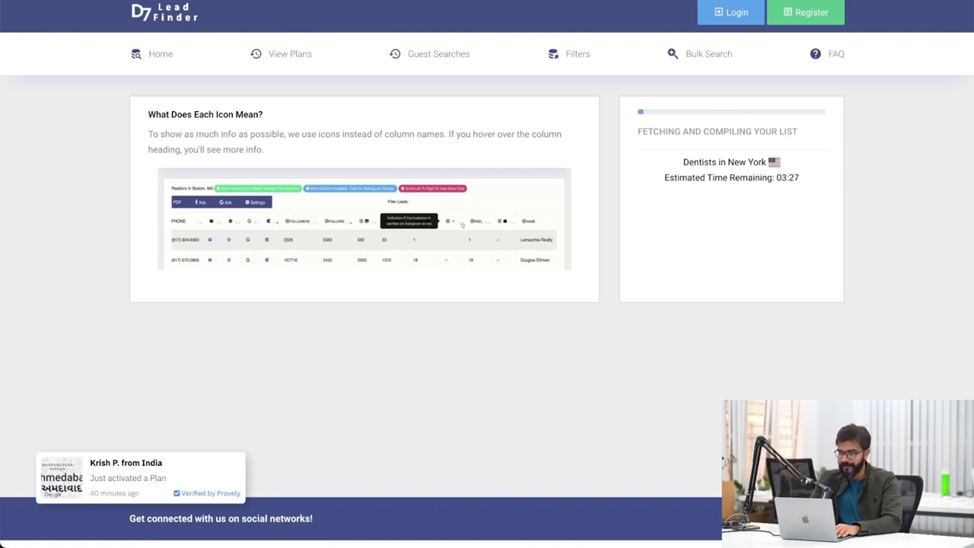
{"action": "key", "text": "super+t"}
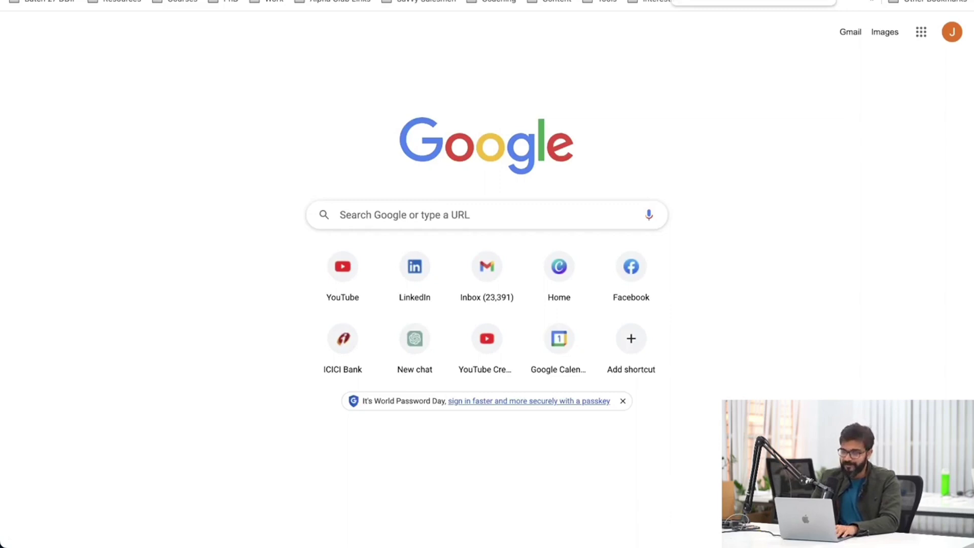
Go to the Recruit'em X-Ray Search site by typing 'recrui' in the address bar.
{"action": "key", "text": "super+l"}
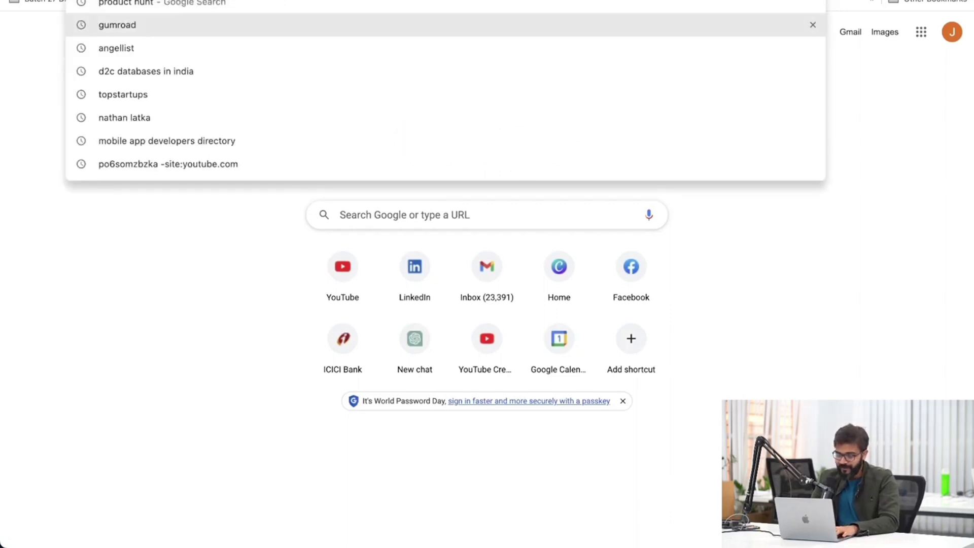
{"action": "type", "text": "recruo"}
{"action": "key", "text": "BackSpace"}
{"action": "type", "text": "i"}
{"action": "key", "text": "Escape"}
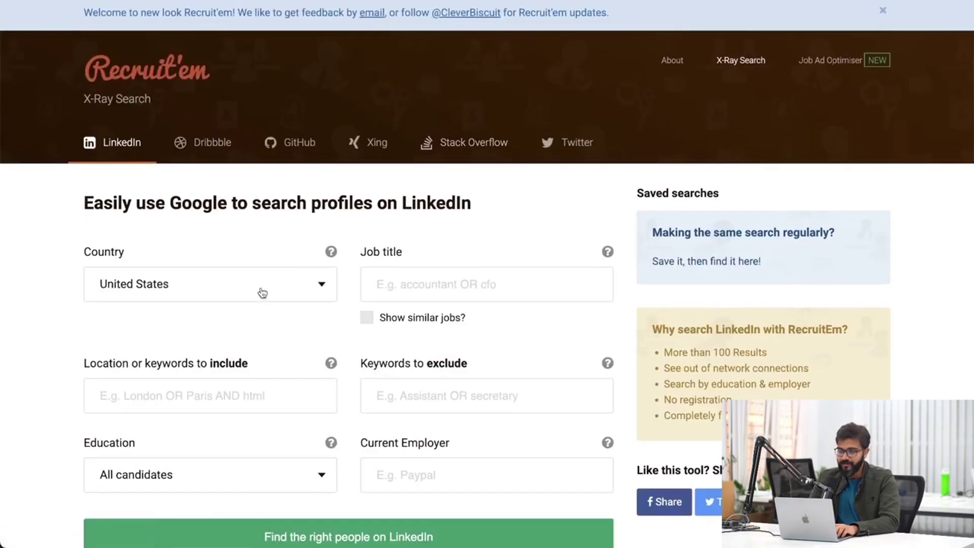
{"action": "scroll", "coordinate": [261, 289], "scroll_direction": "down", "scroll_amount": 3}
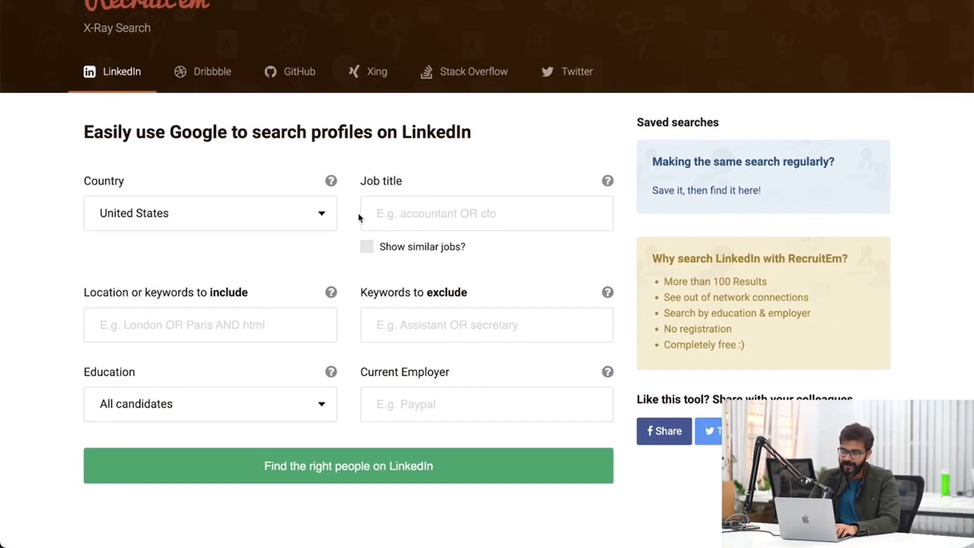
{"action": "left_click", "coordinate": [376, 207]}
{"action": "type", "text": "CPA"}
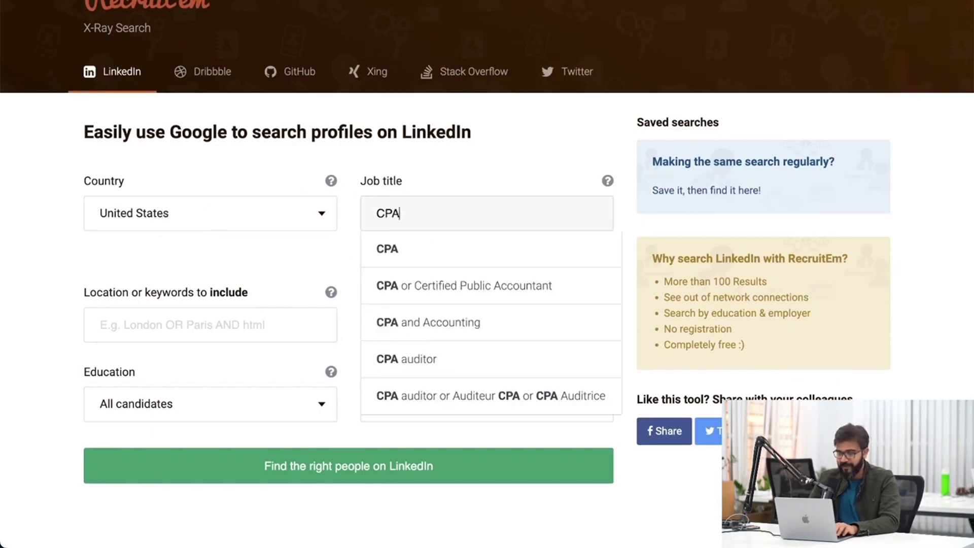
{"action": "left_click", "coordinate": [432, 287]}
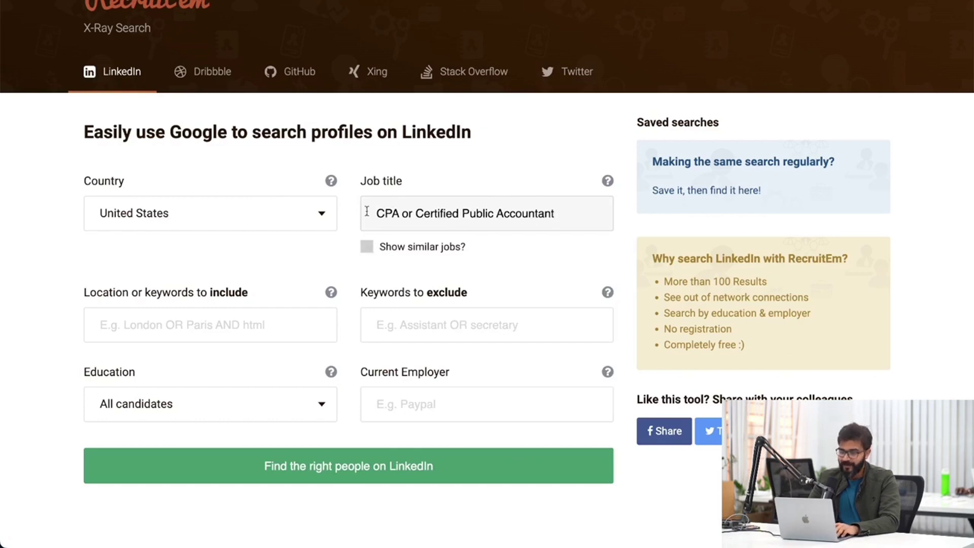
{"action": "left_click_drag", "start_coordinate": [366, 211], "coordinate": [547, 211]}
{"action": "left_click", "coordinate": [479, 310]}
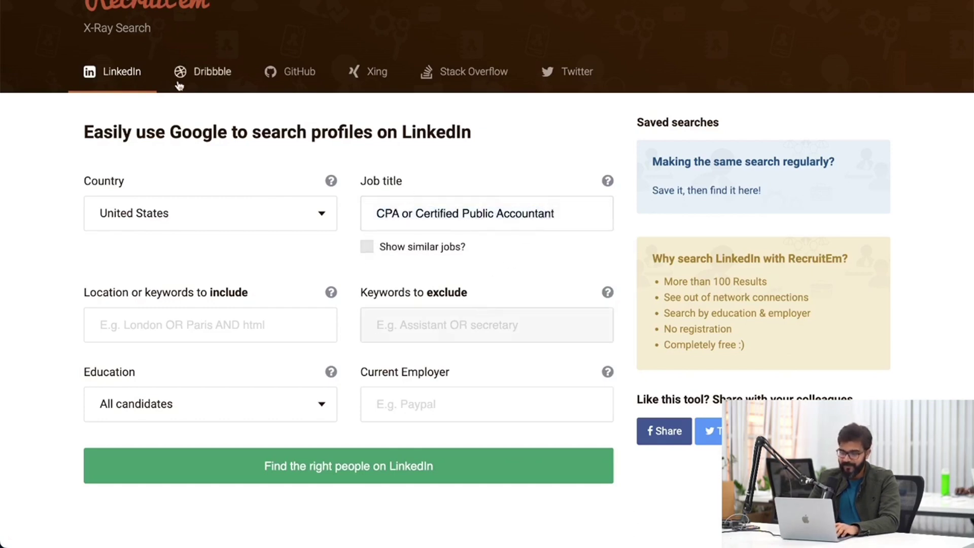
{"action": "left_click", "coordinate": [190, 323]}
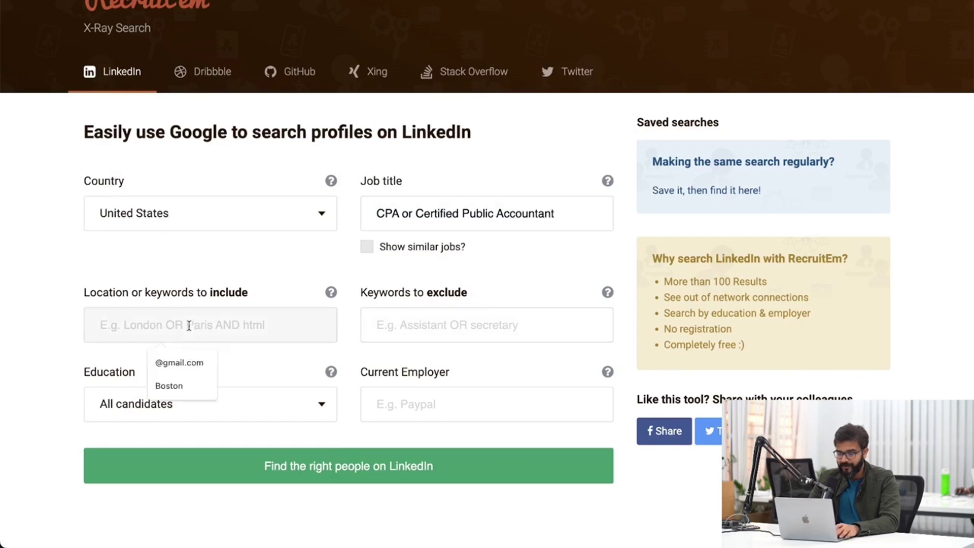
{"action": "left_click", "coordinate": [179, 363]}
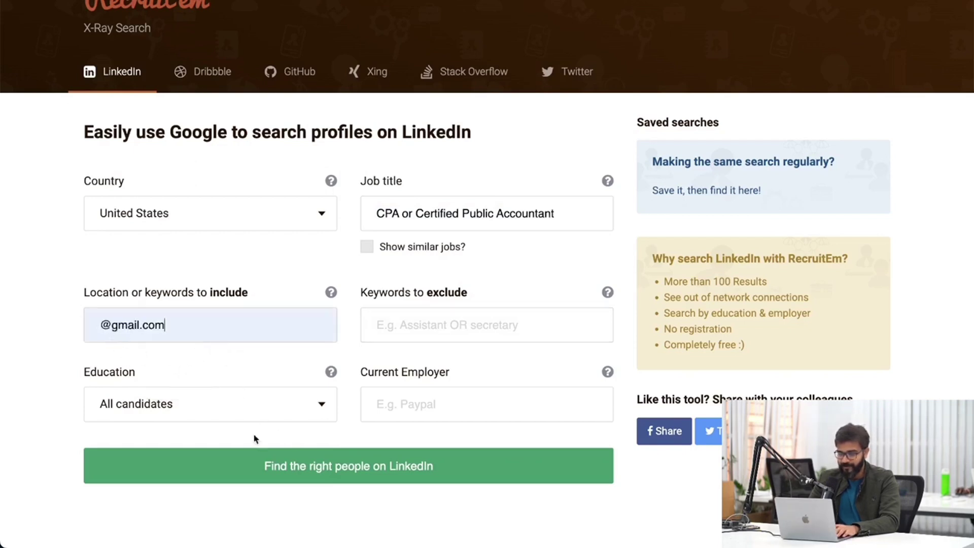
Submit the LinkedIn X-ray search and reveal the full generated Google query.
{"action": "left_click", "coordinate": [281, 467]}
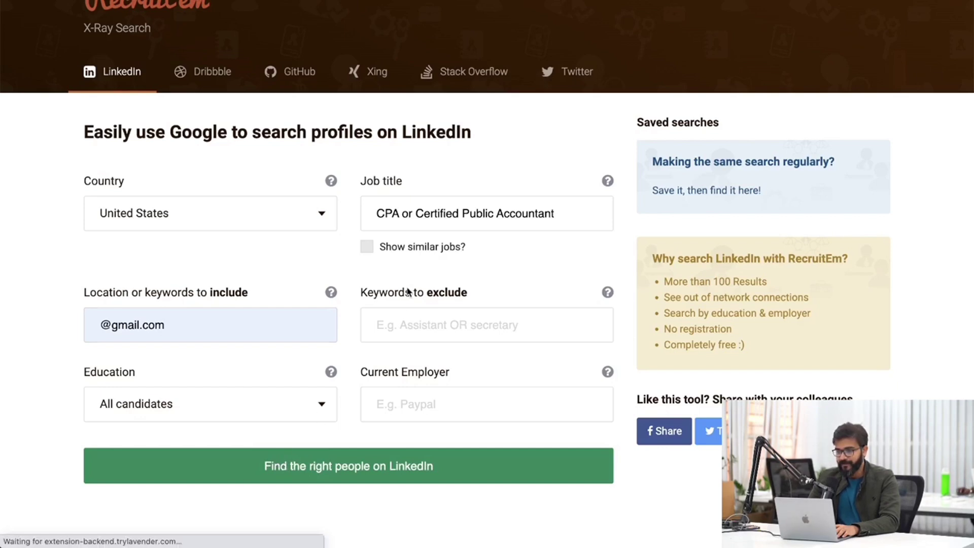
{"action": "triple_click", "coordinate": [452, 203]}
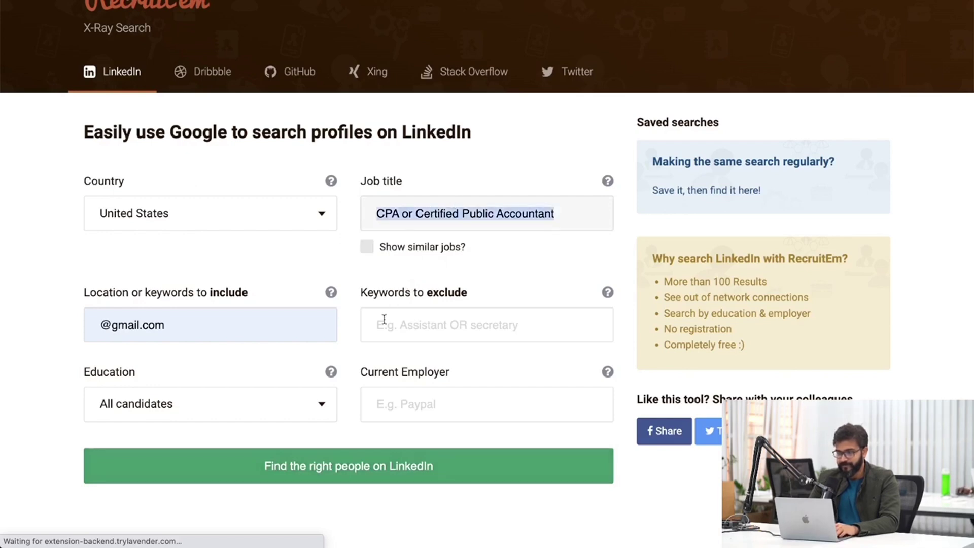
{"action": "left_click", "coordinate": [362, 466]}
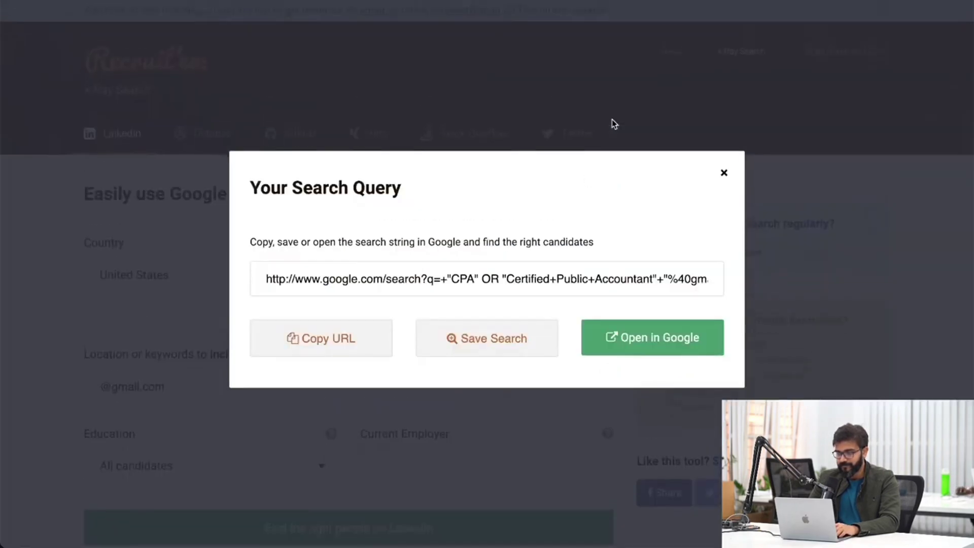
{"action": "left_click_drag", "start_coordinate": [268, 279], "coordinate": [801, 284]}
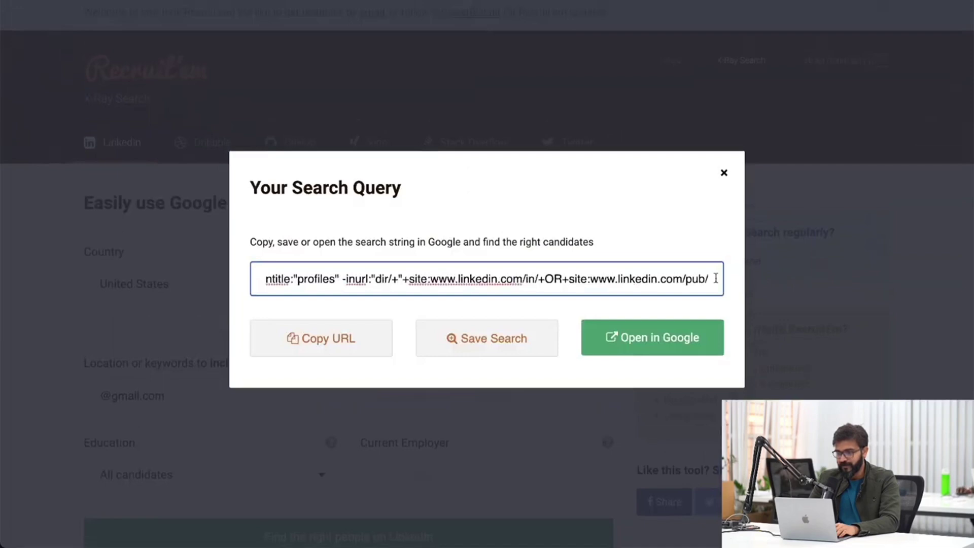
Open the query as a Google search and review the LinkedIn CPA results with their emails.
{"action": "left_click", "coordinate": [640, 335]}
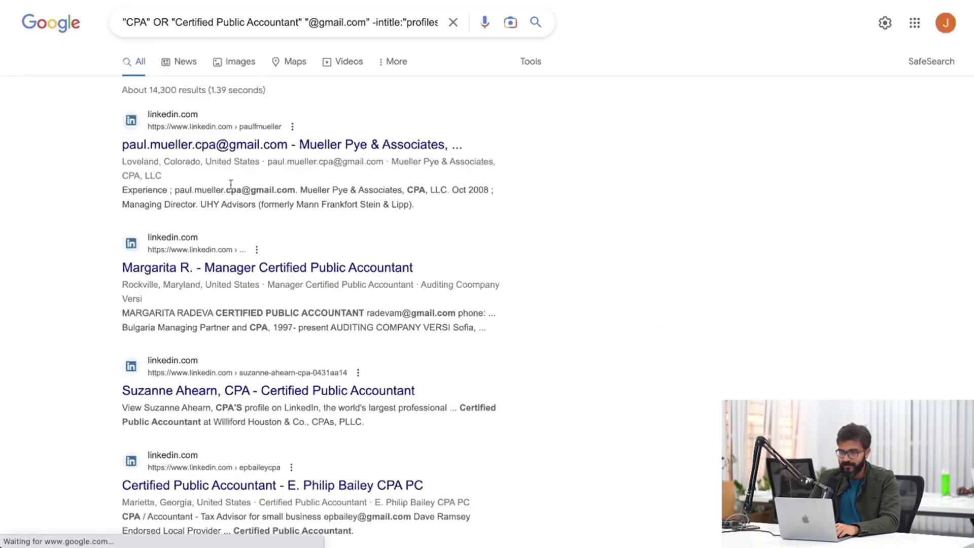
{"action": "left_click_drag", "start_coordinate": [176, 188], "coordinate": [290, 222]}
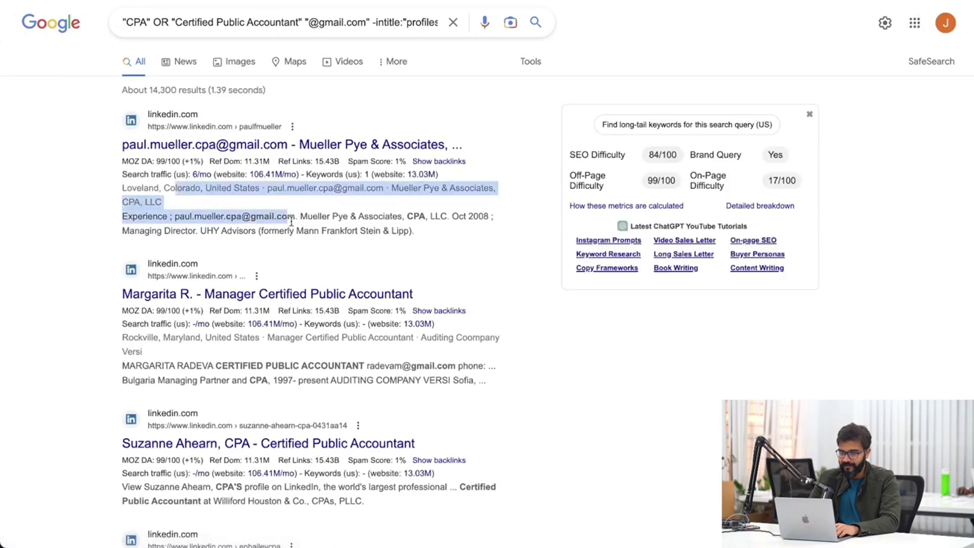
{"action": "scroll", "coordinate": [291, 221], "scroll_direction": "down", "scroll_amount": 3}
{"action": "key", "text": "super+r"}
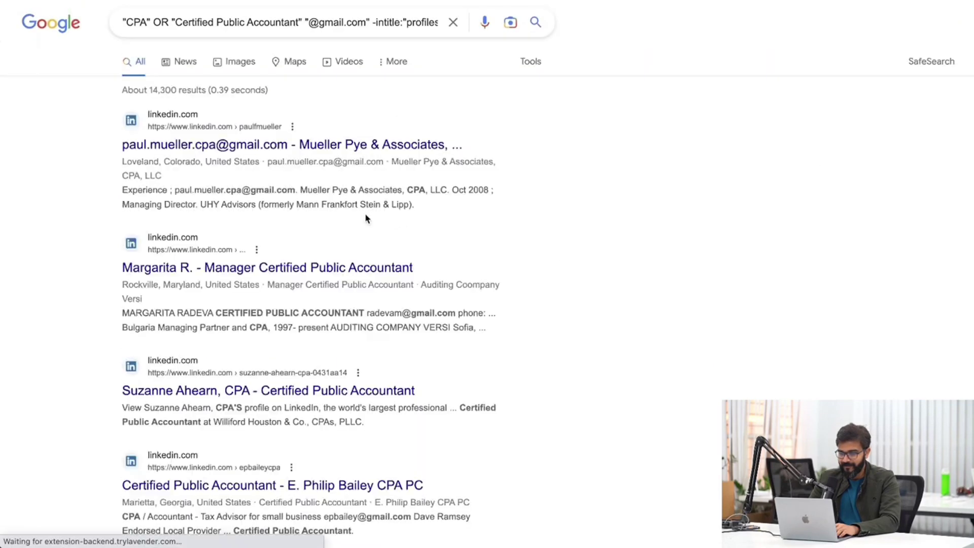
{"action": "scroll", "coordinate": [362, 247], "scroll_direction": "down", "scroll_amount": 3}
{"action": "left_click_drag", "start_coordinate": [364, 190], "coordinate": [473, 190]}
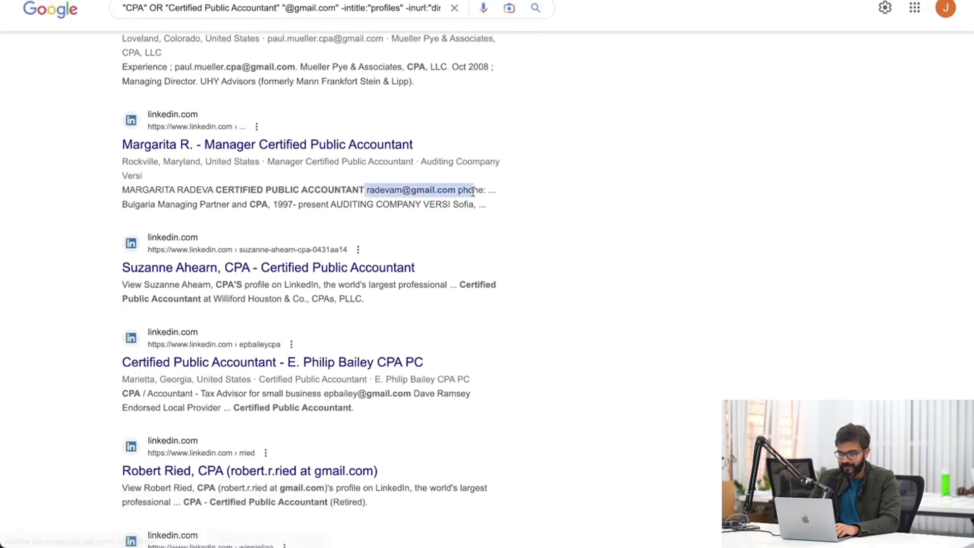
{"action": "scroll", "coordinate": [469, 195], "scroll_direction": "down", "scroll_amount": 3}
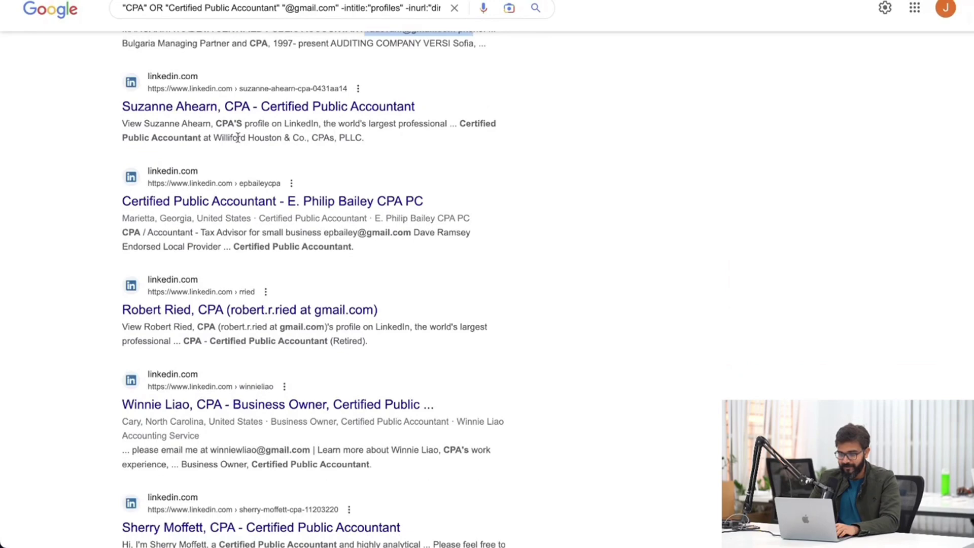
Select and copy all the search results text, then open a new browser tab.
{"action": "left_click_drag", "start_coordinate": [323, 232], "coordinate": [409, 231]}
{"action": "scroll", "coordinate": [408, 231], "scroll_direction": "up", "scroll_amount": 6}
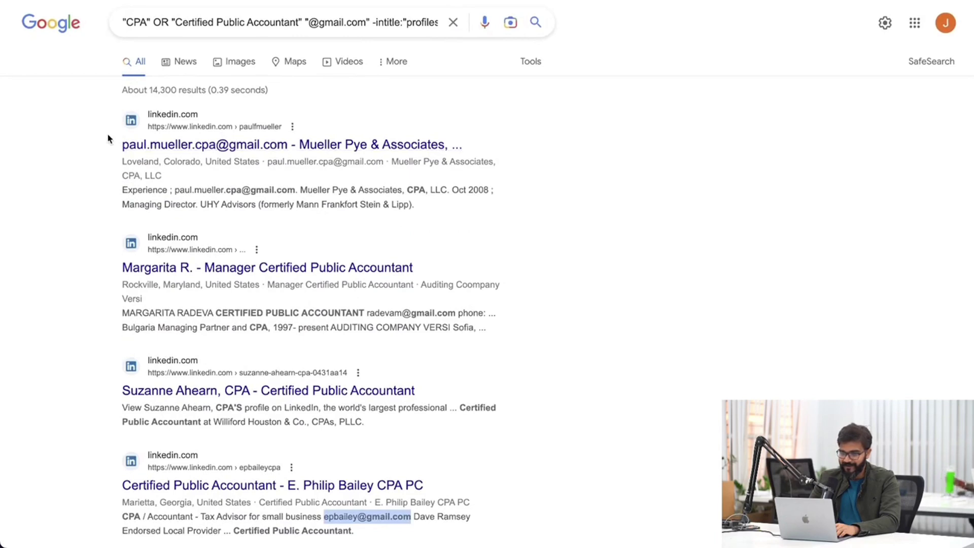
{"action": "scroll", "coordinate": [103, 202], "scroll_direction": "down", "scroll_amount": 2}
{"action": "scroll", "coordinate": [104, 202], "scroll_direction": "down", "scroll_amount": 1}
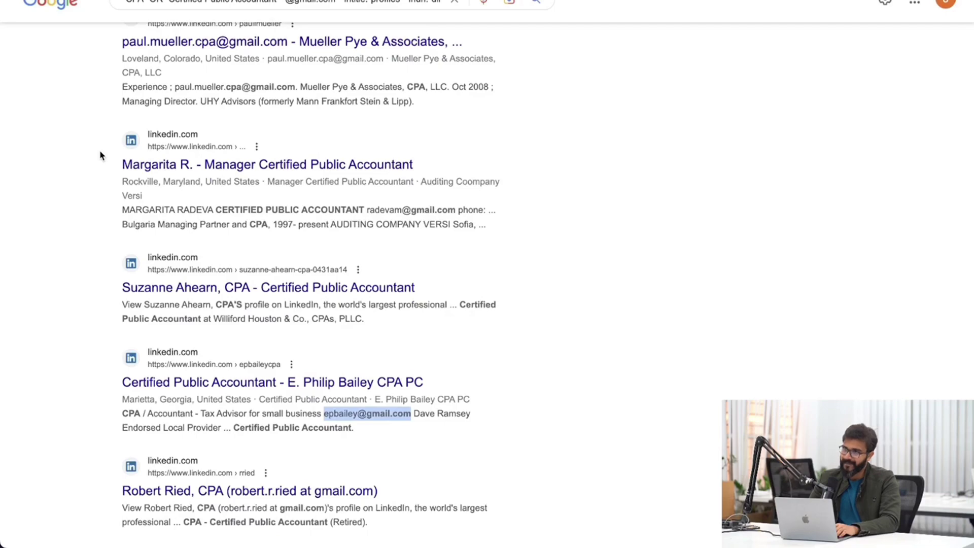
{"action": "left_click_drag", "start_coordinate": [103, 148], "coordinate": [409, 459]}
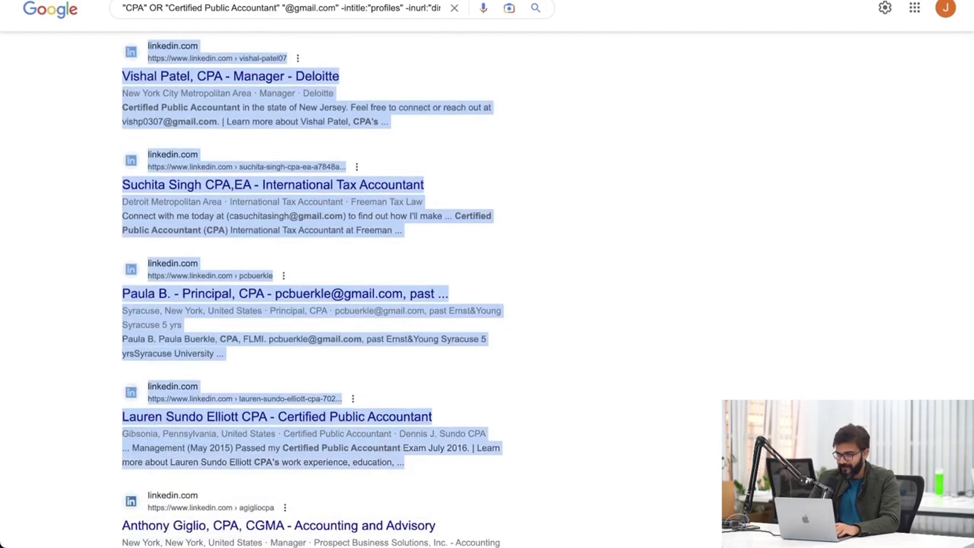
{"action": "key", "text": "ctrl+t"}
Load chat.openai.com and switch the chat model to GPT-4.
{"action": "type", "text": "ch"}
{"action": "key", "text": "Return"}
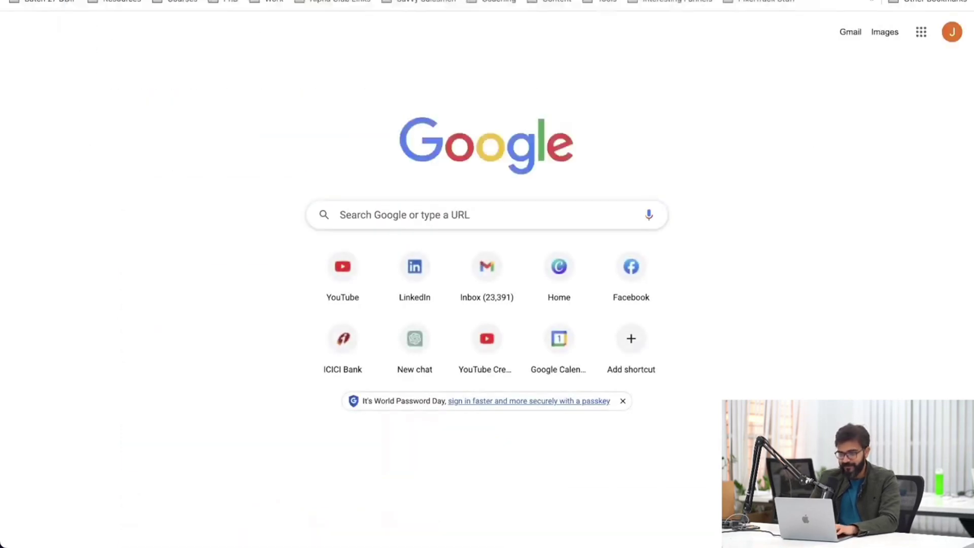
{"action": "left_click", "coordinate": [558, 27]}
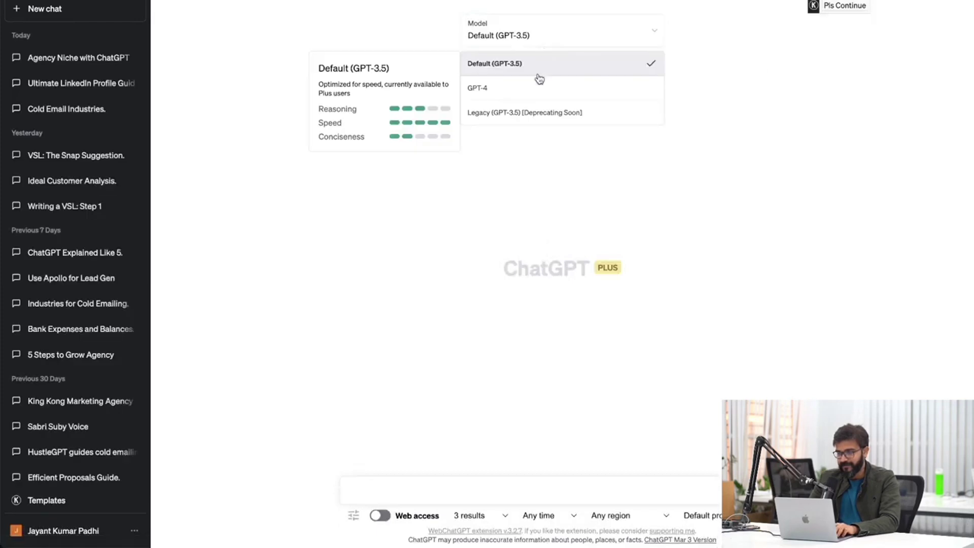
{"action": "left_click", "coordinate": [532, 87]}
Write the prompt 'Represent the following data in tabular form' and paste the copied results below it.
{"action": "left_click", "coordinate": [388, 492]}
{"action": "type", "text": "Represent the following data in tabu"}
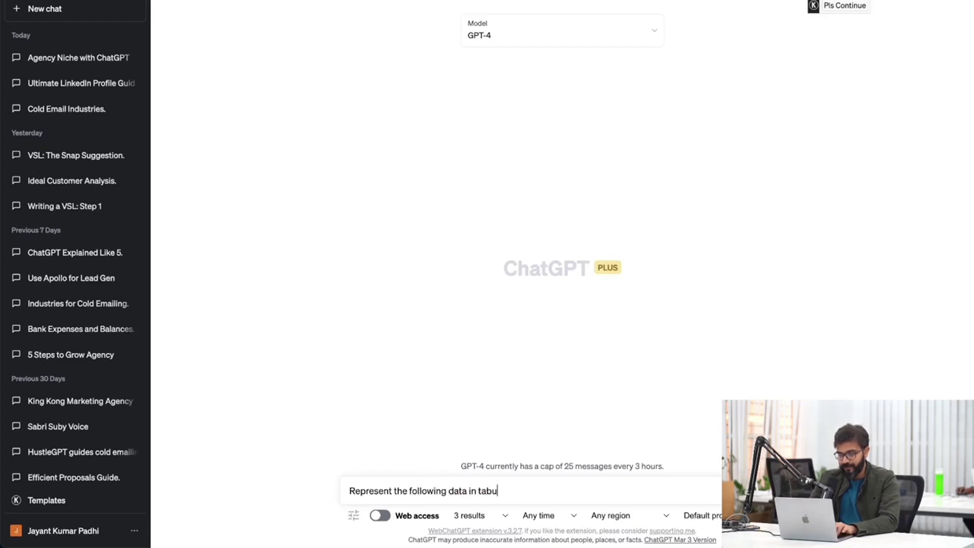
{"action": "type", "text": "lar form"}
{"action": "key", "text": "shift+Return"}
{"action": "key", "text": "super+v"}
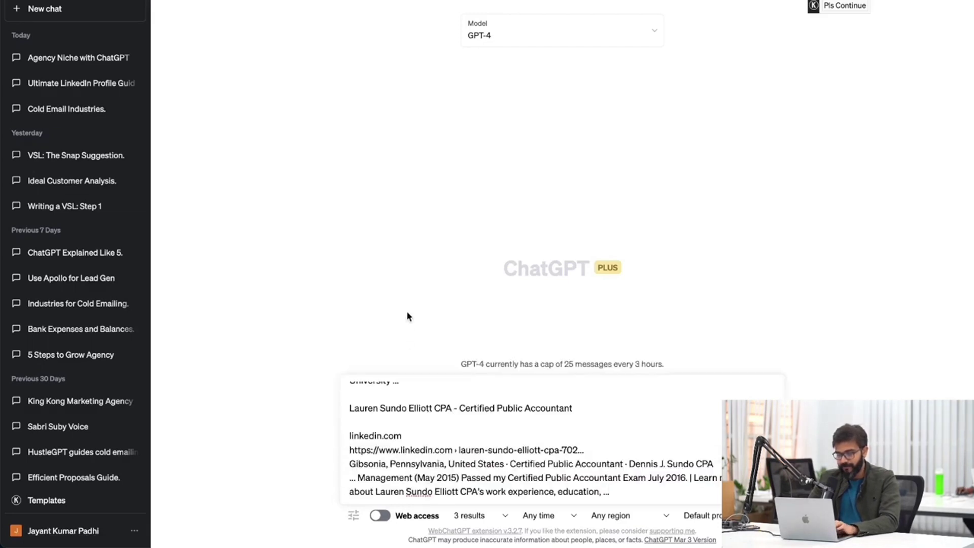
Switch the model back to Default (GPT-3.5) and send the prompt.
{"action": "left_click", "coordinate": [528, 35]}
{"action": "left_click", "coordinate": [484, 125]}
{"action": "left_click", "coordinate": [457, 385]}
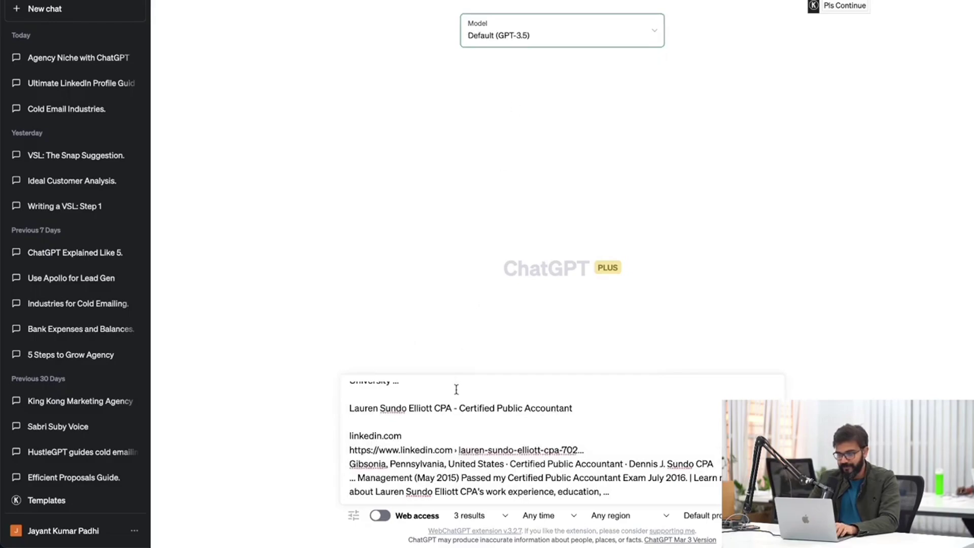
{"action": "key", "text": "Return"}
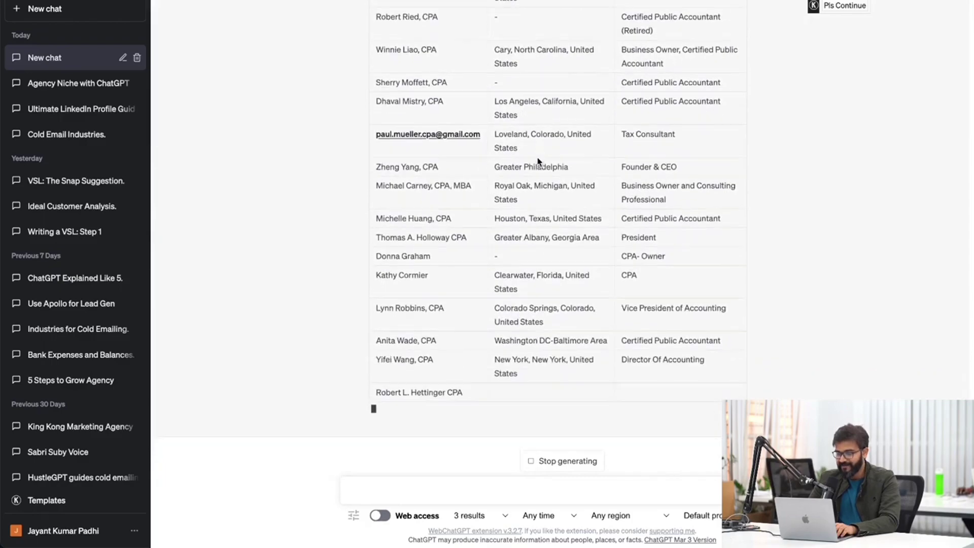
Add 'and extract their emails' to the prompt, resubmit it, and return to the Google results.
{"action": "scroll", "coordinate": [538, 162], "scroll_direction": "up", "scroll_amount": 5}
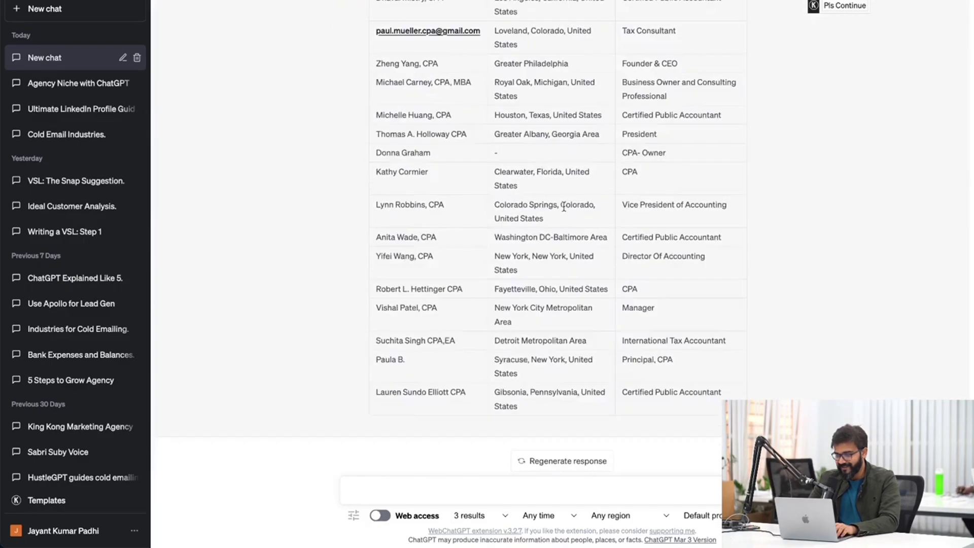
{"action": "scroll", "coordinate": [563, 205], "scroll_direction": "up", "scroll_amount": 5}
{"action": "scroll", "coordinate": [565, 209], "scroll_direction": "up", "scroll_amount": 15}
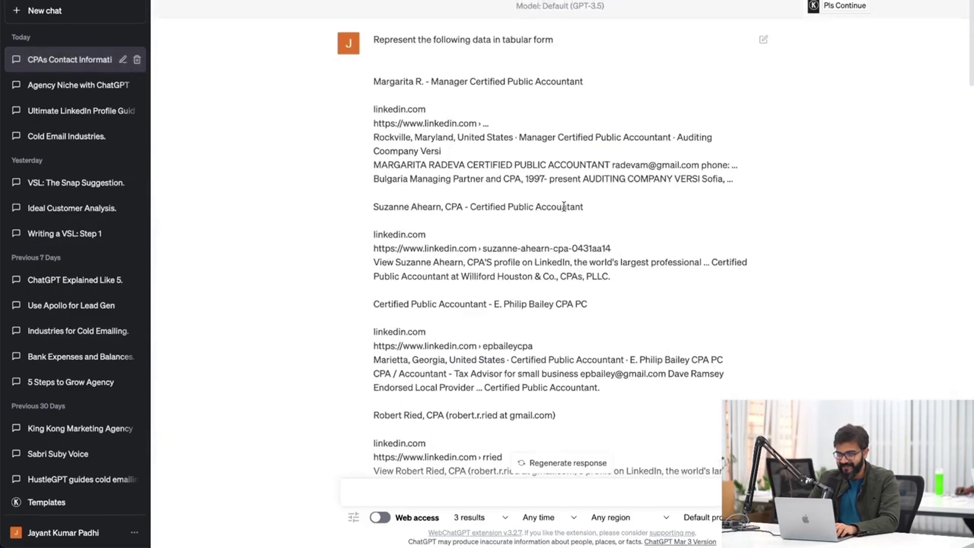
{"action": "type", "text": "and ex"}
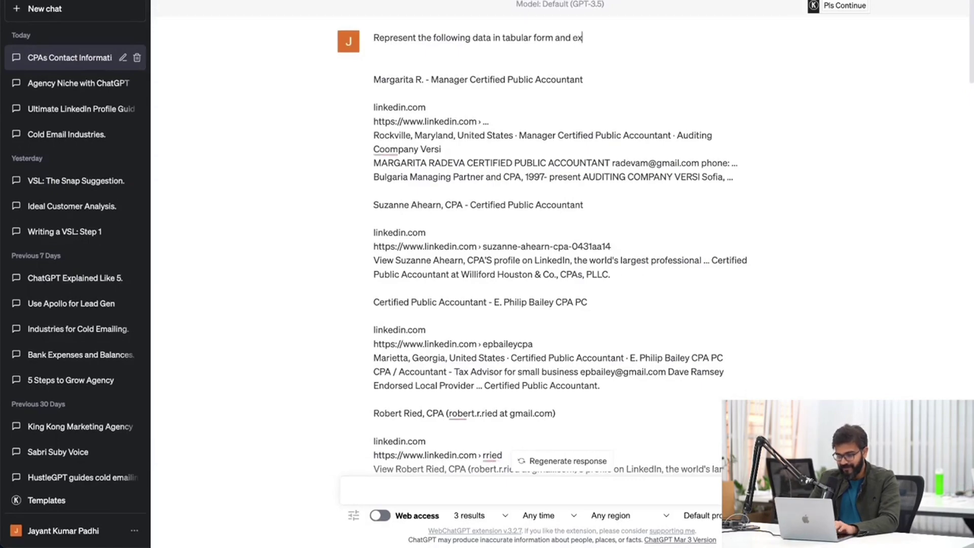
{"action": "type", "text": "tract their emails"}
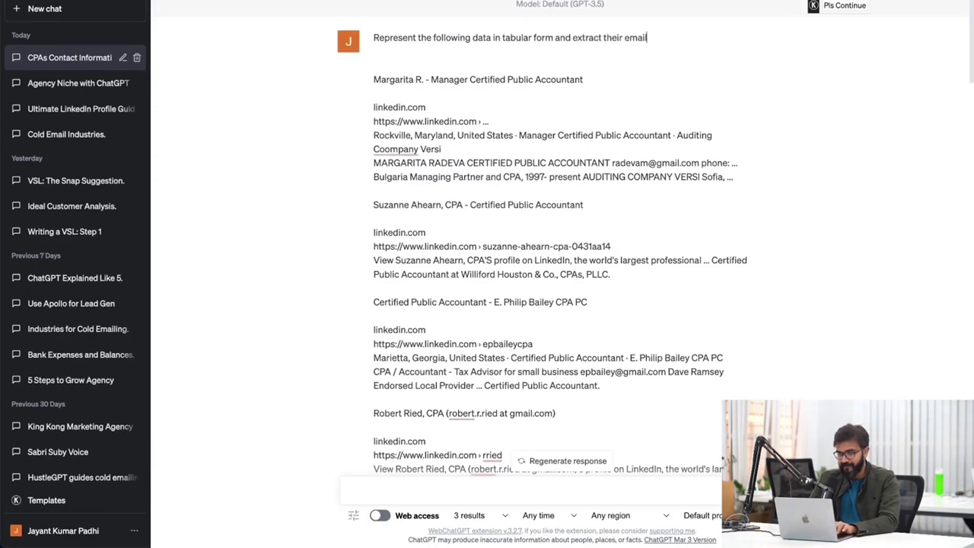
{"action": "key", "text": "shift+Return"}
{"action": "scroll", "coordinate": [612, 166], "scroll_direction": "down", "scroll_amount": 15}
{"action": "scroll", "coordinate": [558, 124], "scroll_direction": "up", "scroll_amount": 4}
{"action": "left_click", "coordinate": [558, 120]}
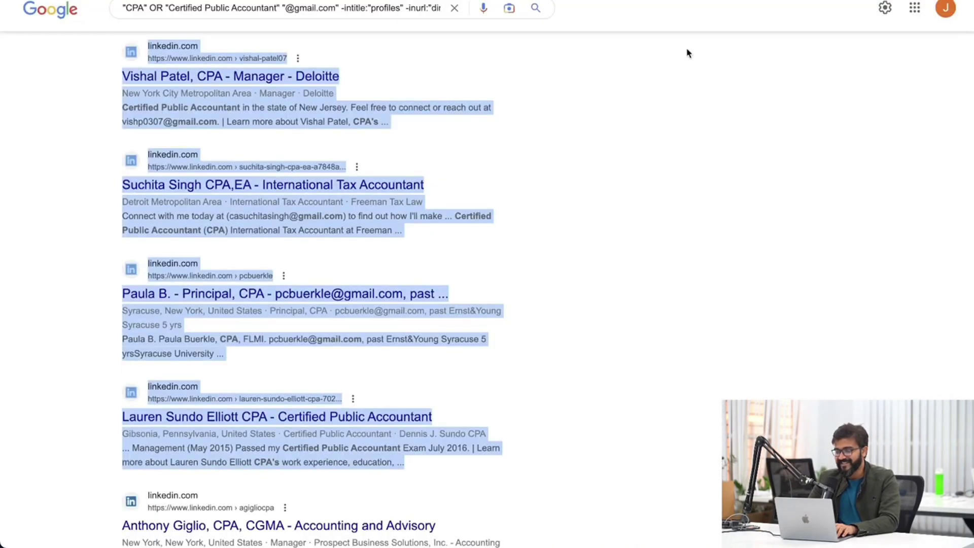
{"action": "left_click", "coordinate": [675, 86]}
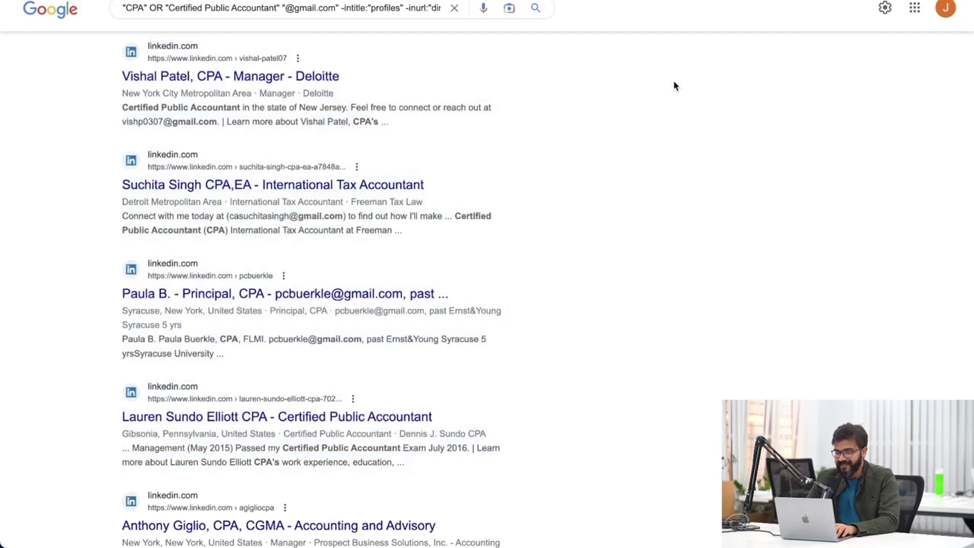
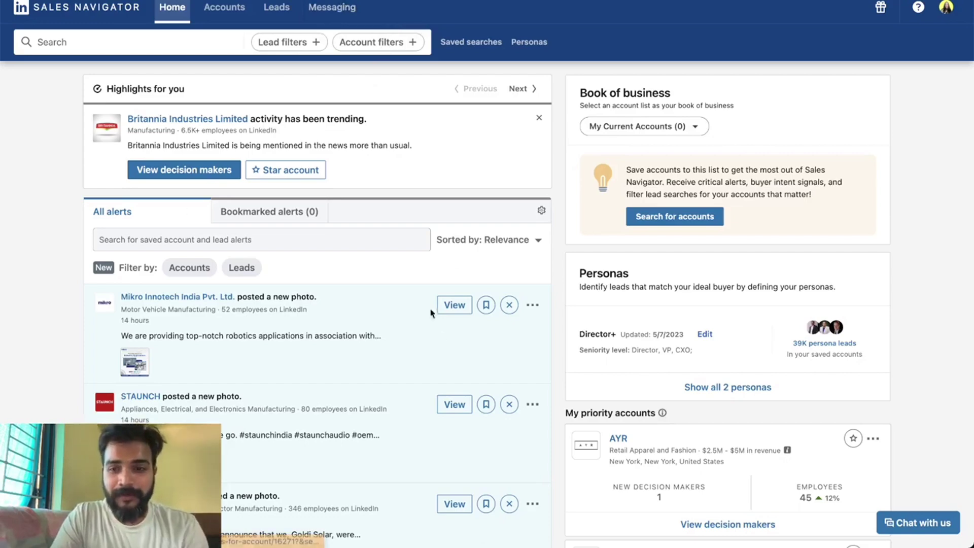
Browse the Sales Navigator home alerts, highlight the Britannia Industries headline, and view the empty inbox.
{"action": "scroll", "coordinate": [445, 345], "scroll_direction": "down", "scroll_amount": 3}
{"action": "scroll", "coordinate": [445, 345], "scroll_direction": "down", "scroll_amount": 5}
{"action": "scroll", "coordinate": [446, 341], "scroll_direction": "up", "scroll_amount": 9}
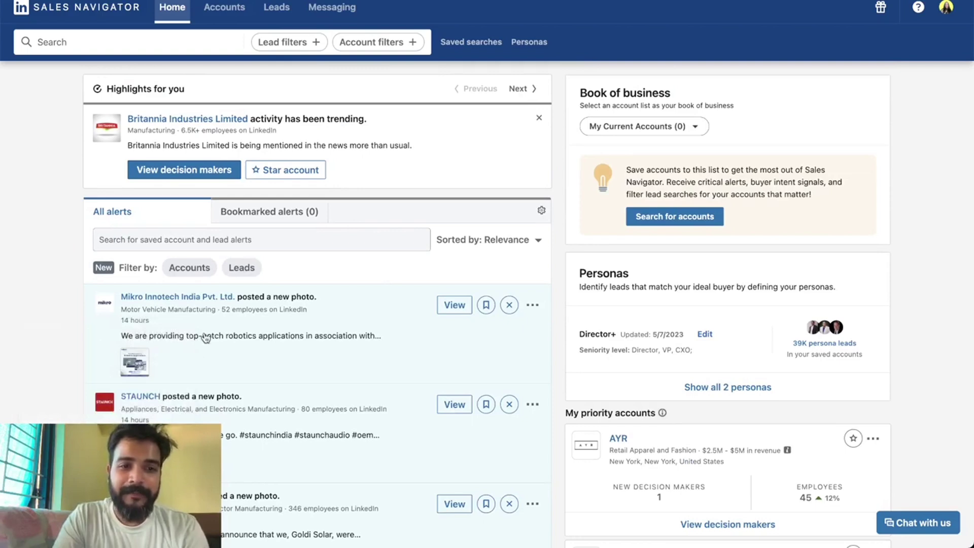
{"action": "scroll", "coordinate": [204, 338], "scroll_direction": "down", "scroll_amount": 4}
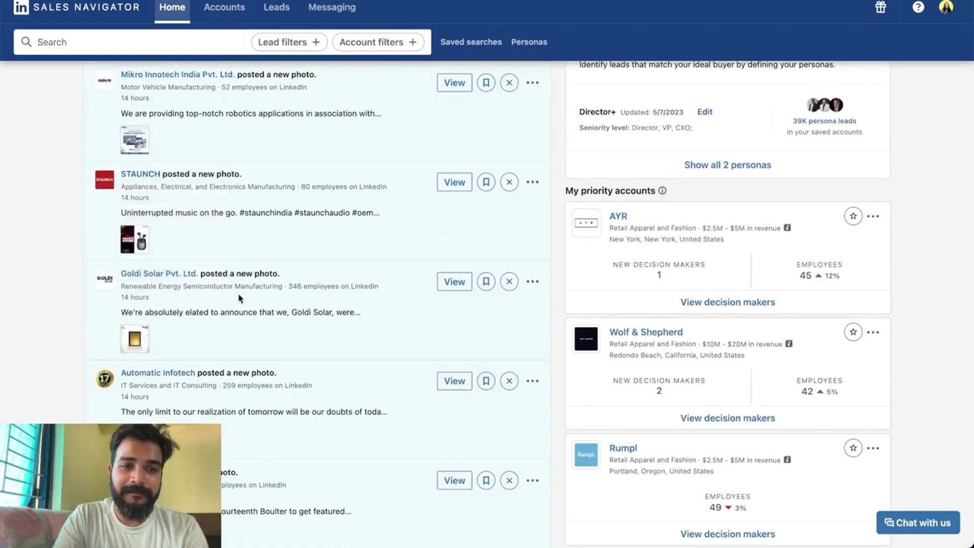
{"action": "scroll", "coordinate": [315, 386], "scroll_direction": "up", "scroll_amount": 4}
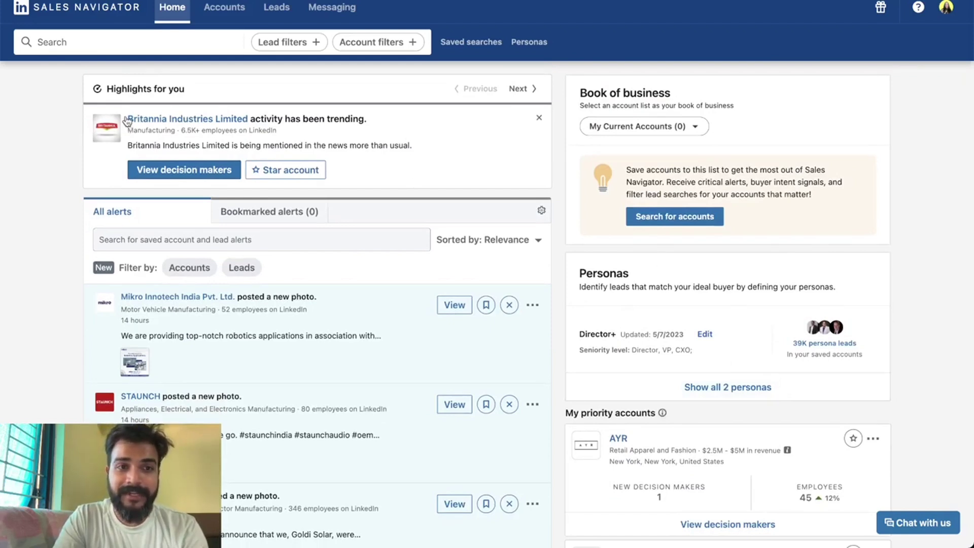
{"action": "left_click_drag", "start_coordinate": [399, 117], "coordinate": [124, 117]}
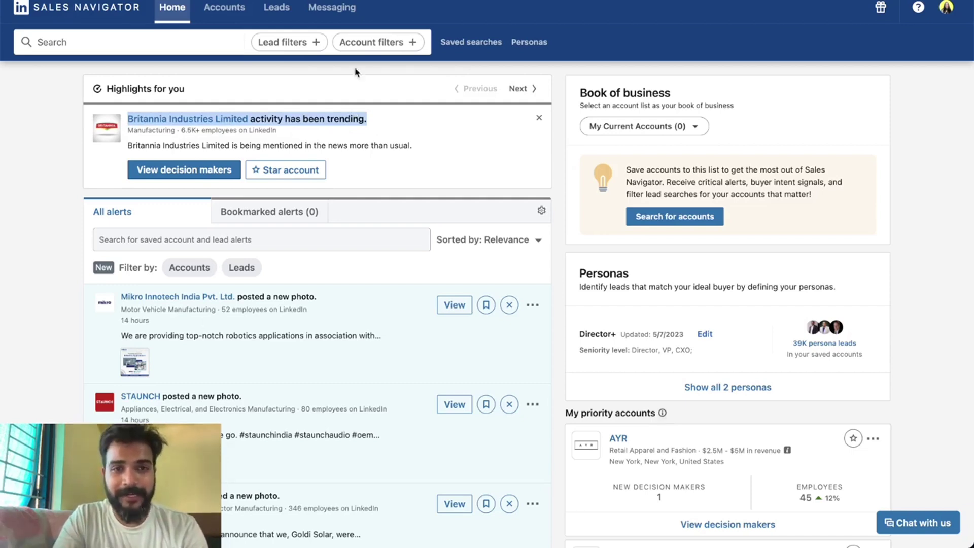
{"action": "left_click", "coordinate": [332, 7]}
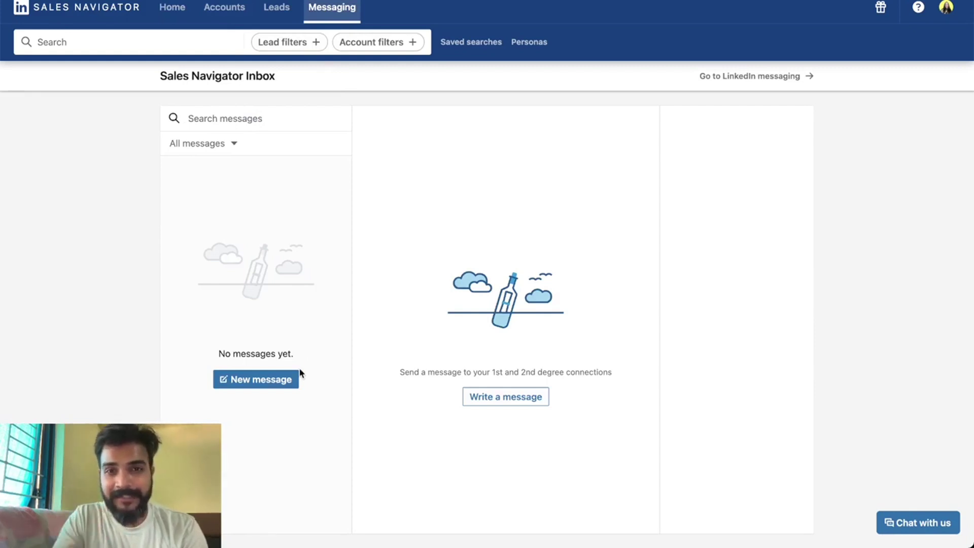
Start a new message, then clear the partially typed recipient name.
{"action": "left_click", "coordinate": [285, 388]}
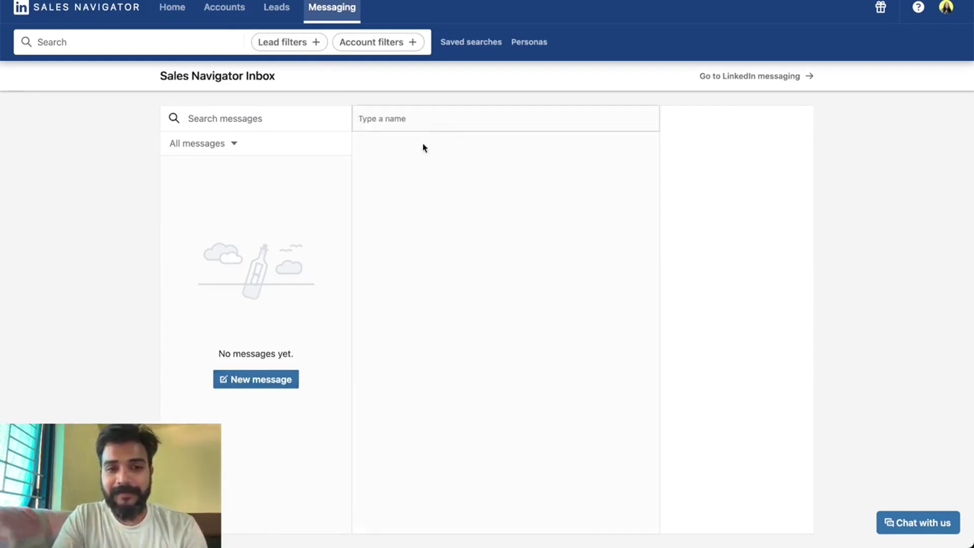
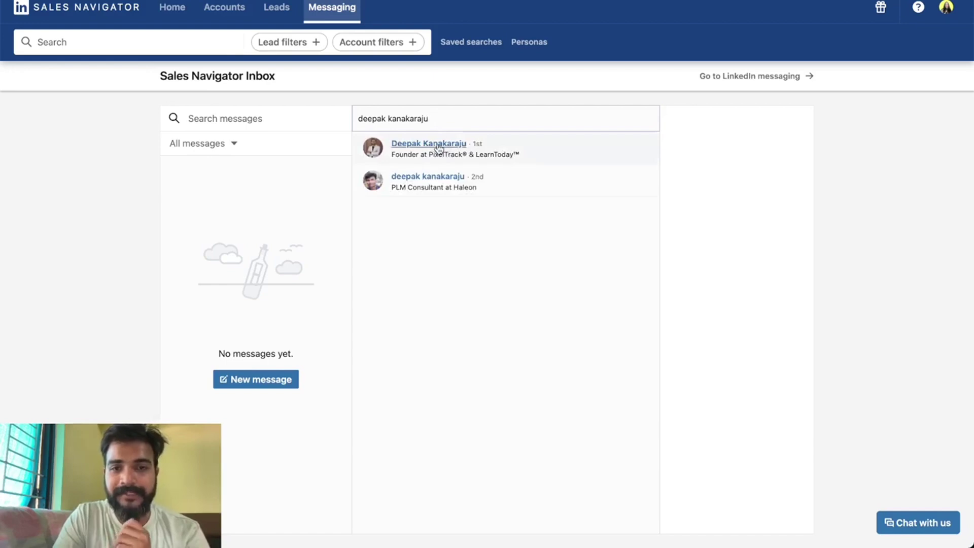
{"action": "key", "text": "ctrl+a"}
{"action": "key", "text": "BackSpace"}
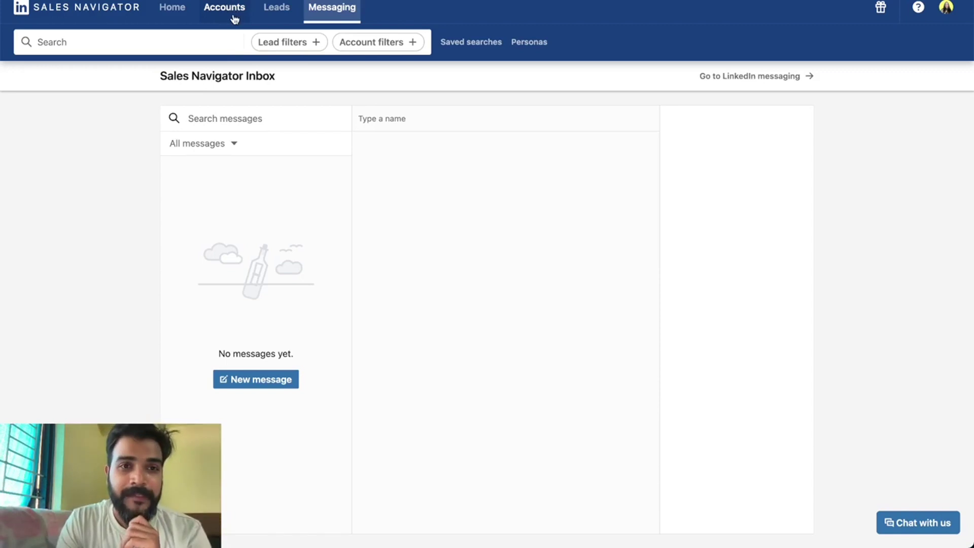
Search accounts filtered by Technologies used: Shopify, returning 560K+ companies.
{"action": "left_click", "coordinate": [233, 18]}
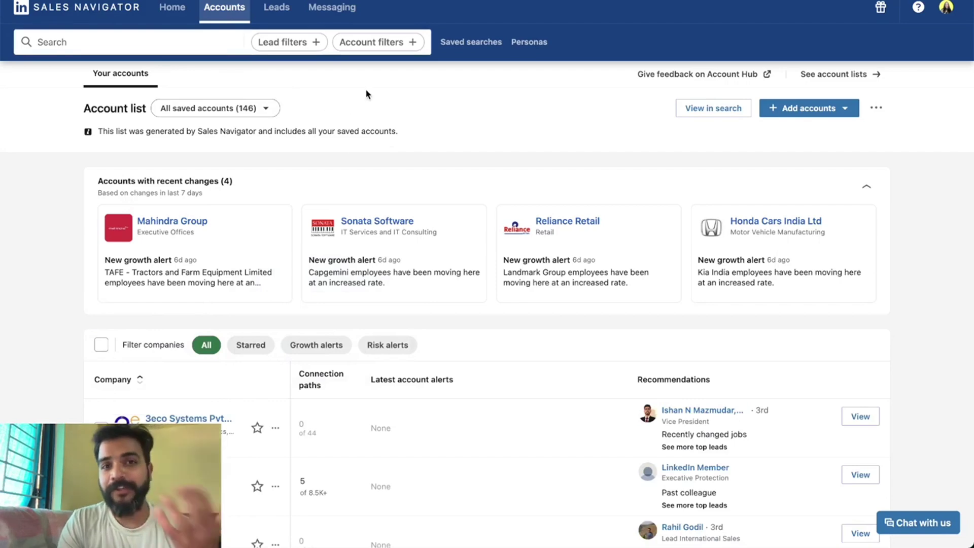
{"action": "left_click", "coordinate": [373, 44]}
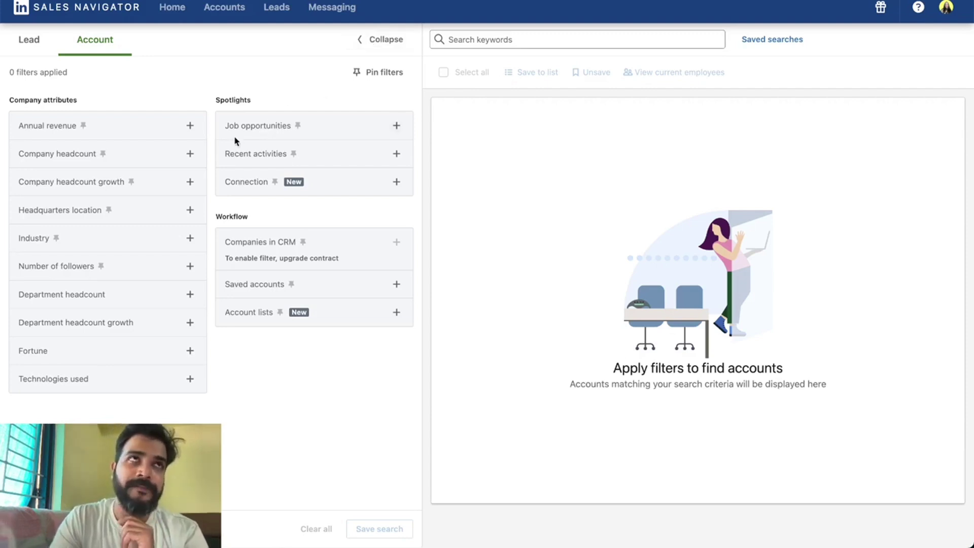
{"action": "left_click", "coordinate": [183, 383]}
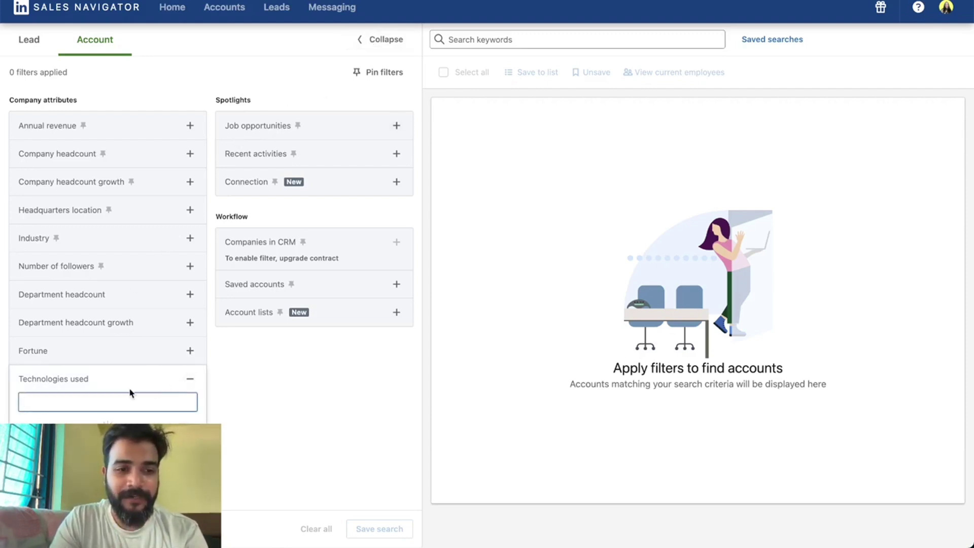
{"action": "type", "text": "Shopify"}
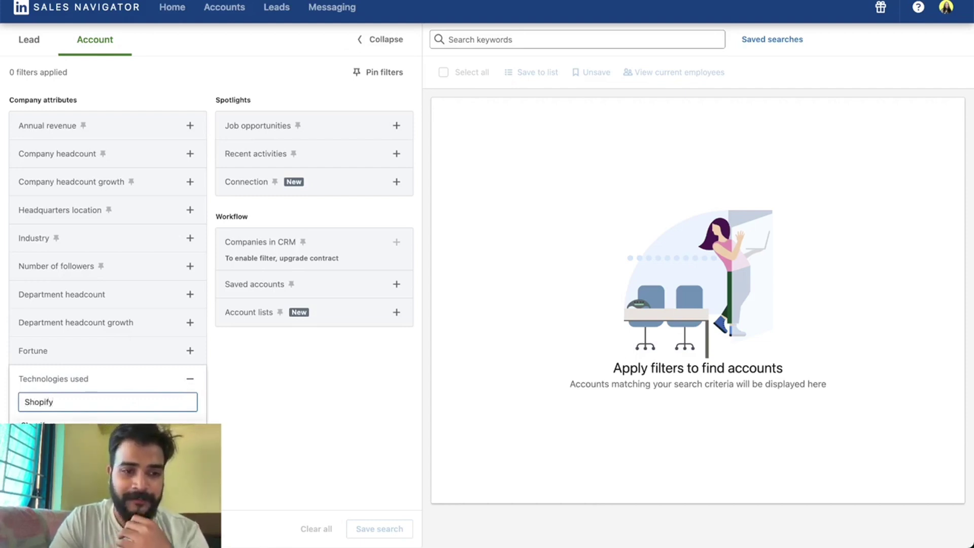
{"action": "key", "text": "Return"}
{"action": "left_click", "coordinate": [190, 378]}
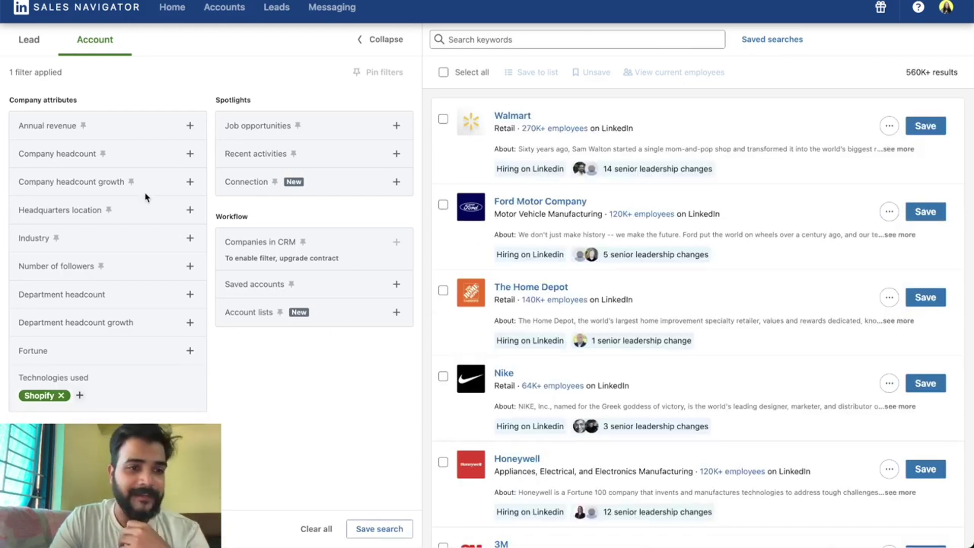
Add India as the Headquarters location filter.
{"action": "left_click", "coordinate": [196, 215]}
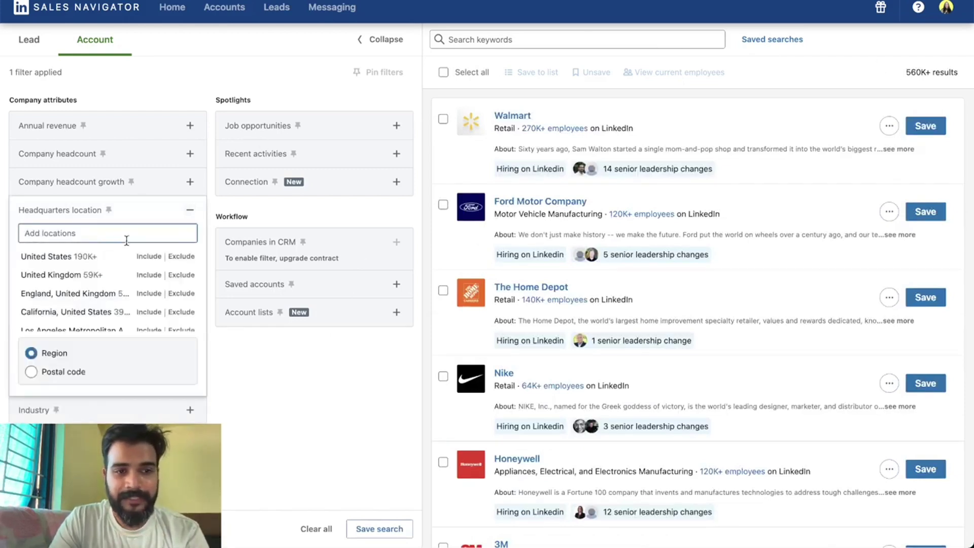
{"action": "type", "text": "India"}
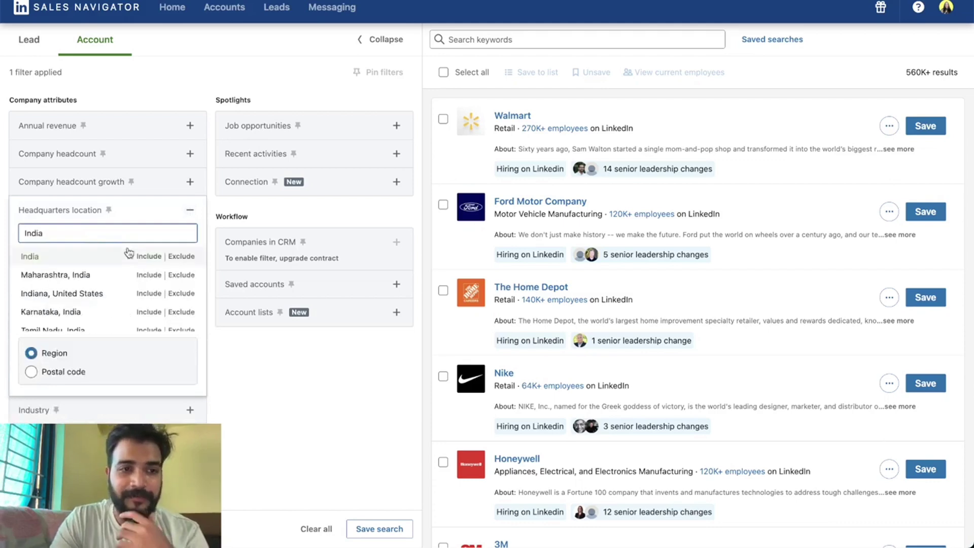
{"action": "left_click", "coordinate": [148, 256]}
{"action": "left_click", "coordinate": [185, 208]}
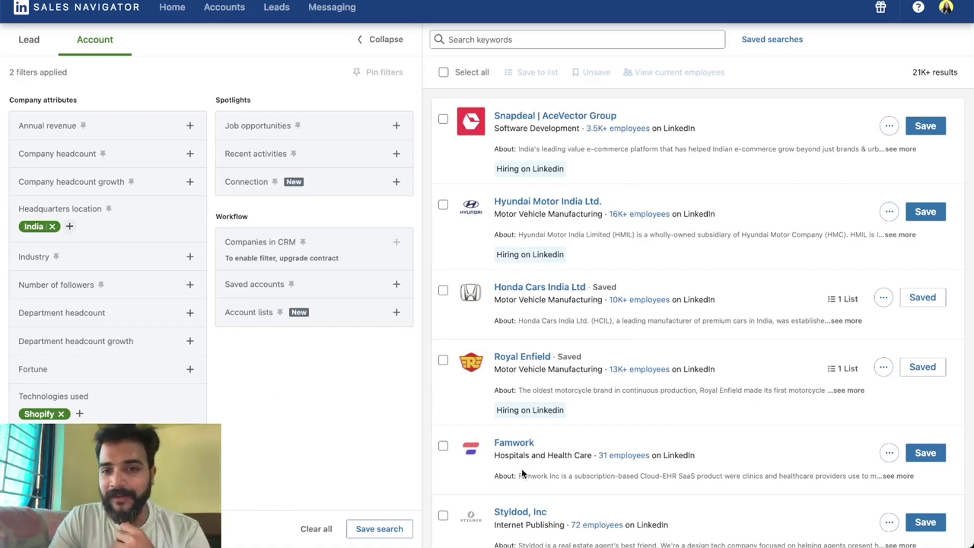
Select company headcount ranges 51-200 through 10,001+, leaving 830 accounts.
{"action": "scroll", "coordinate": [522, 477], "scroll_direction": "down", "scroll_amount": 5}
{"action": "scroll", "coordinate": [523, 474], "scroll_direction": "down", "scroll_amount": 8}
{"action": "scroll", "coordinate": [522, 468], "scroll_direction": "up", "scroll_amount": 14}
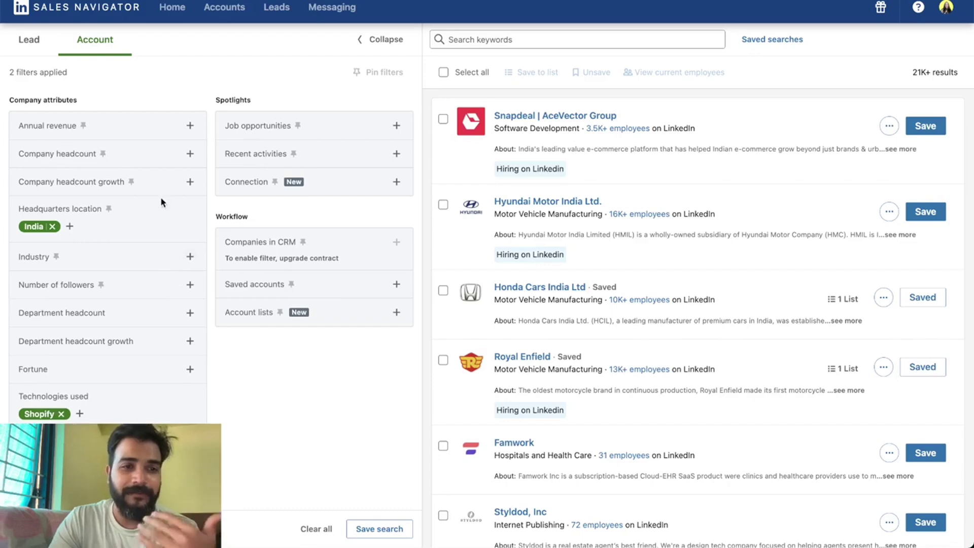
{"action": "left_click", "coordinate": [188, 153]}
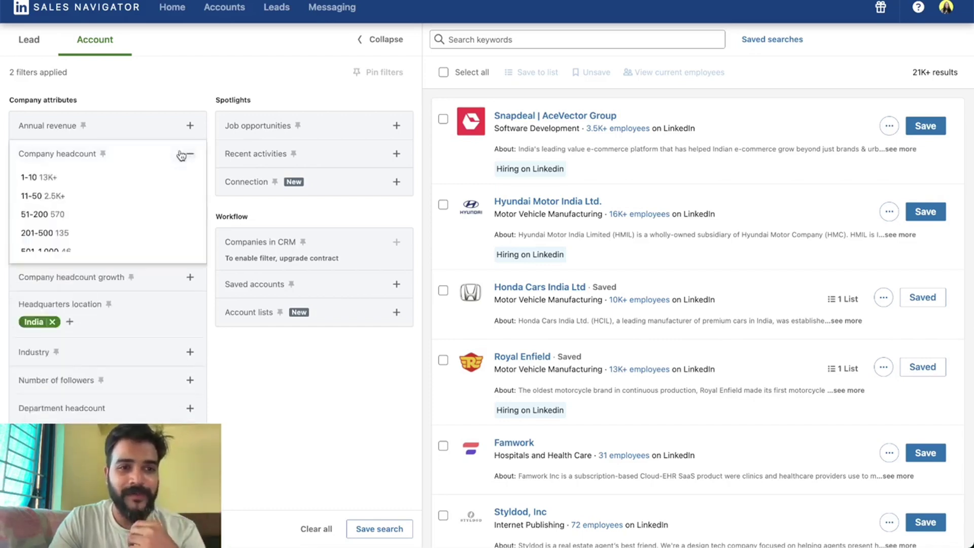
{"action": "scroll", "coordinate": [122, 192], "scroll_direction": "down", "scroll_amount": 2}
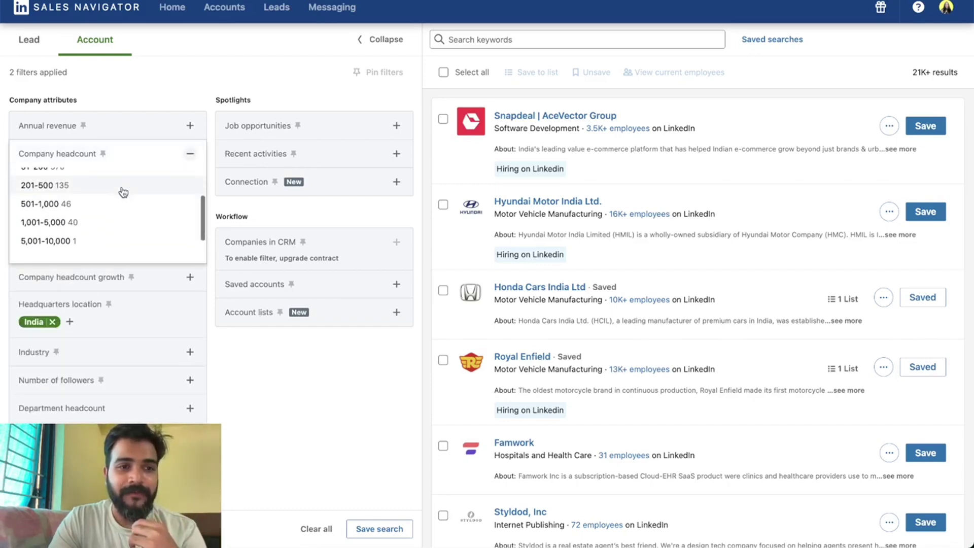
{"action": "left_click", "coordinate": [69, 191]}
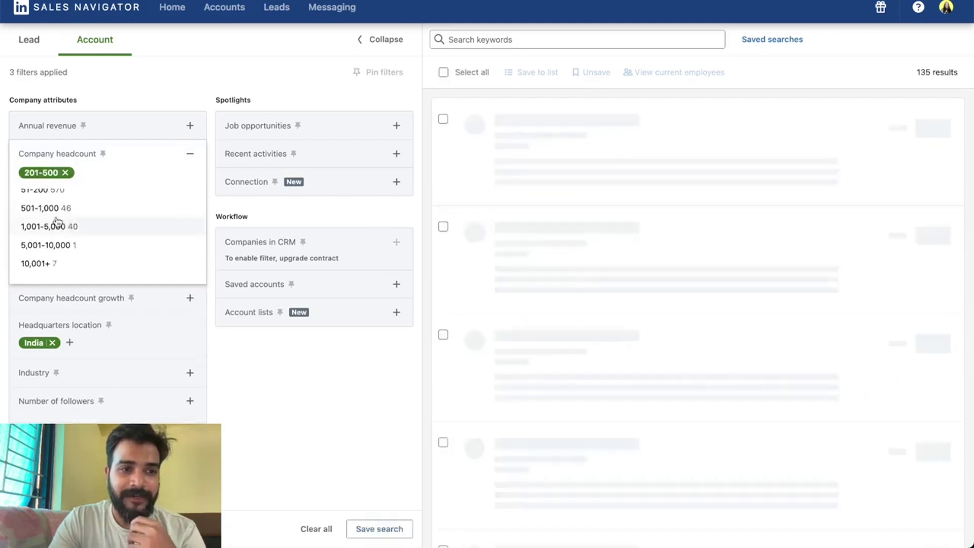
{"action": "left_click", "coordinate": [59, 217]}
{"action": "left_click", "coordinate": [58, 226]}
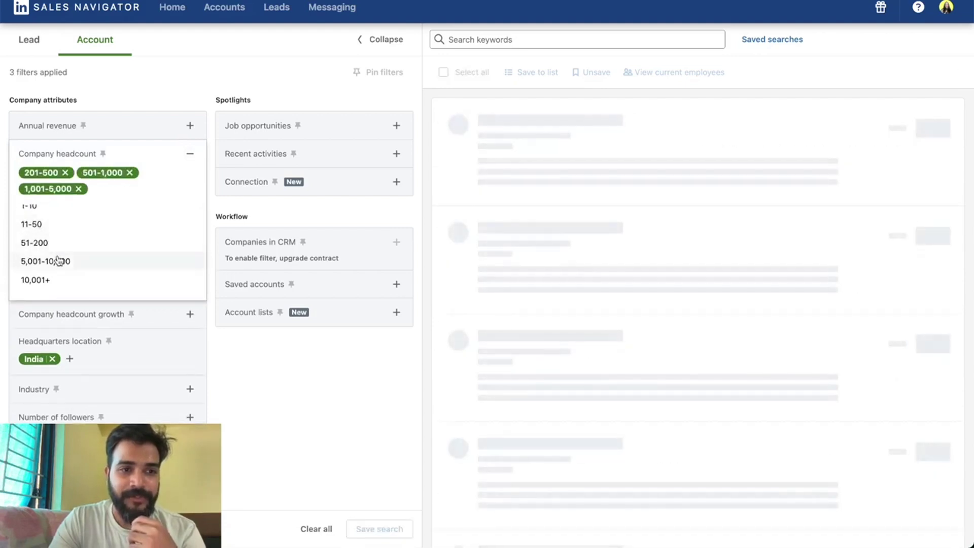
{"action": "left_click", "coordinate": [59, 261]}
{"action": "left_click", "coordinate": [50, 271]}
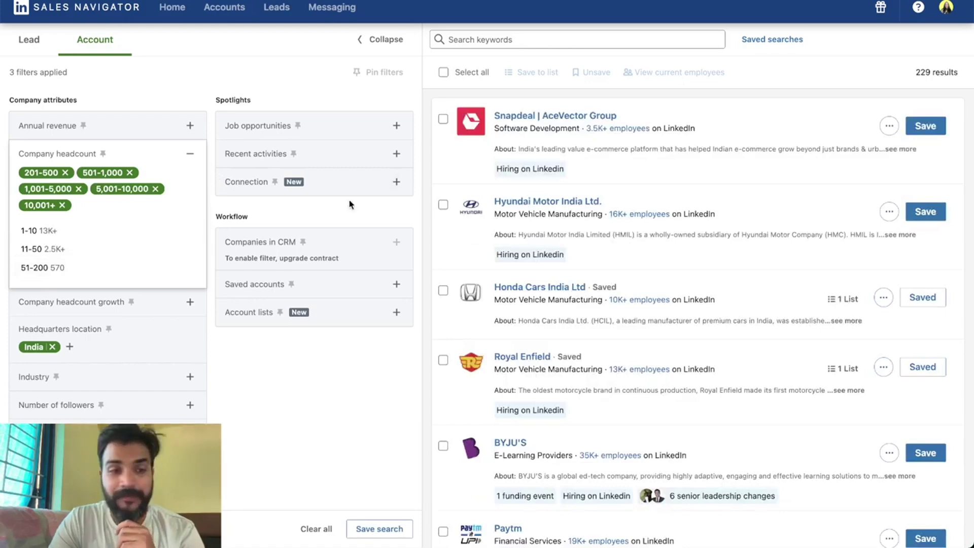
{"action": "scroll", "coordinate": [154, 233], "scroll_direction": "down", "scroll_amount": 1}
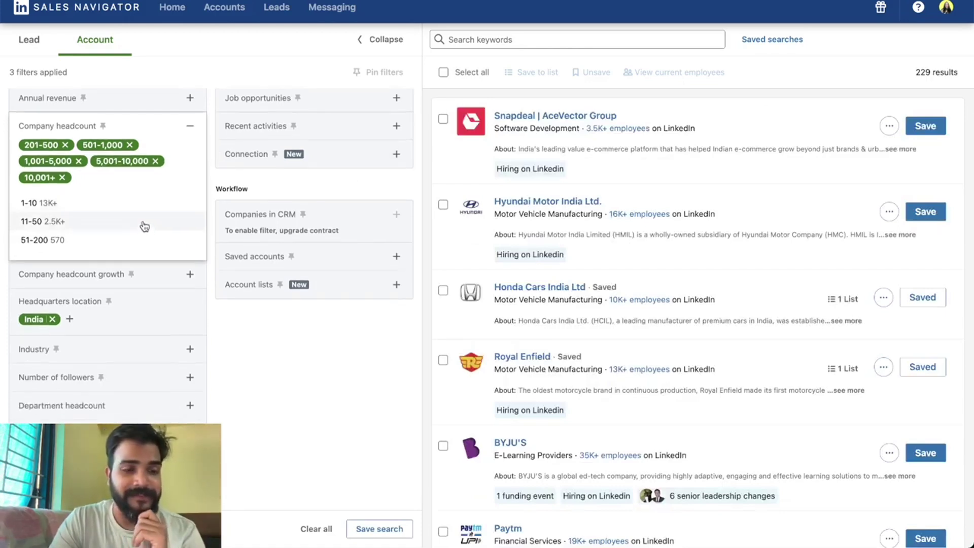
{"action": "left_click", "coordinate": [145, 226]}
{"action": "left_click", "coordinate": [144, 223]}
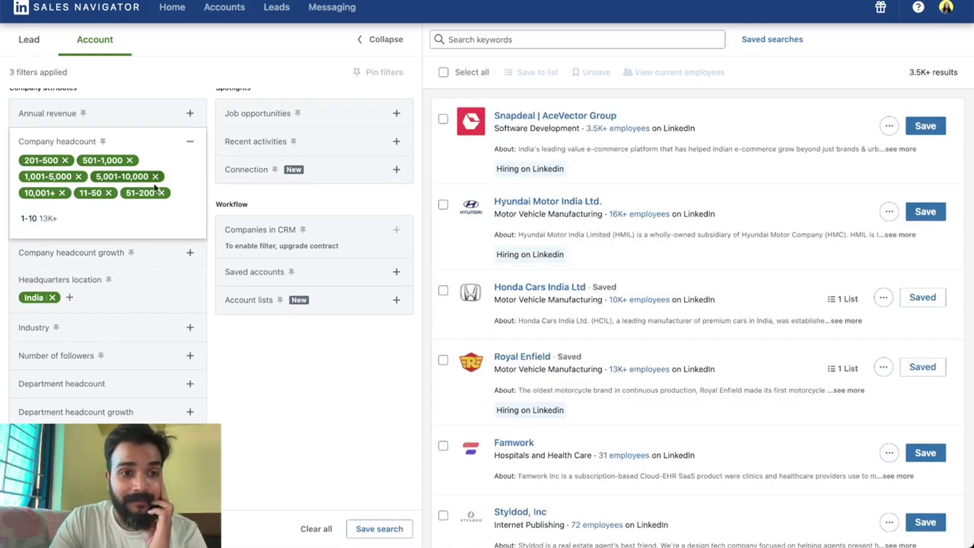
{"action": "left_click", "coordinate": [108, 192]}
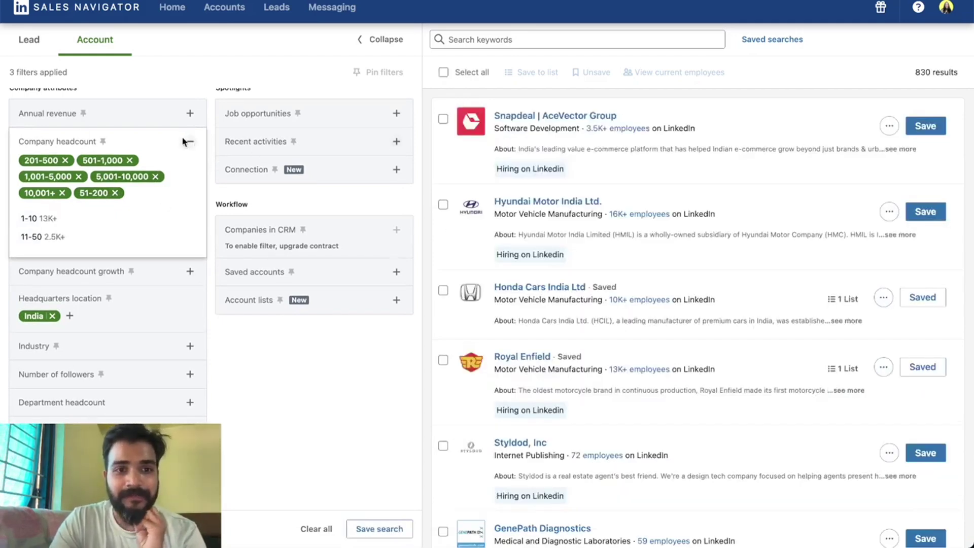
{"action": "left_click", "coordinate": [187, 142]}
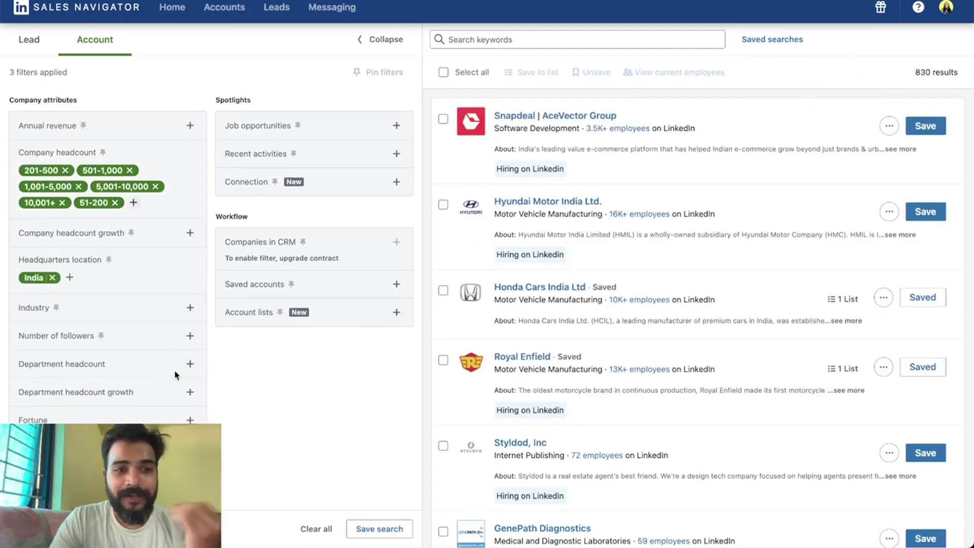
Include Manufacturing in the account search's Industry filter.
{"action": "left_click", "coordinate": [192, 307]}
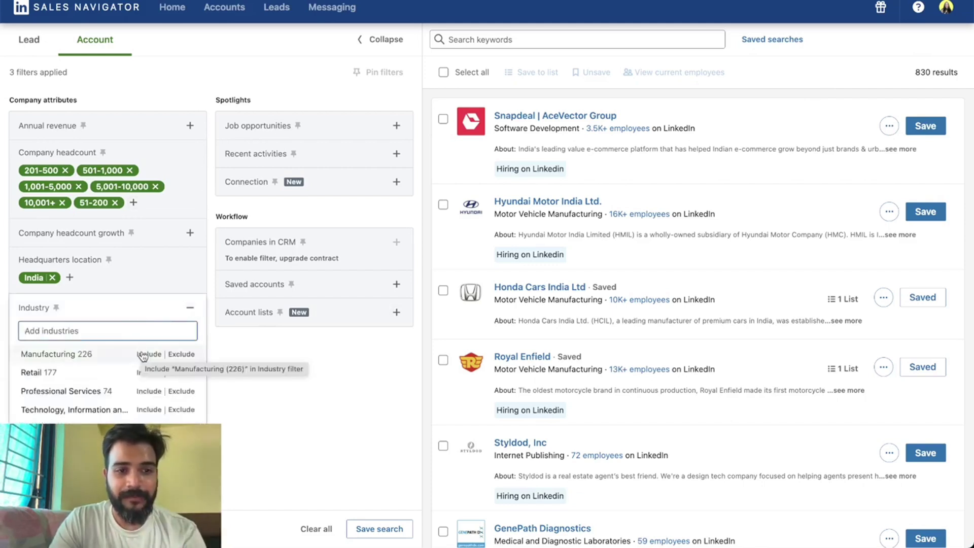
{"action": "left_click", "coordinate": [142, 354]}
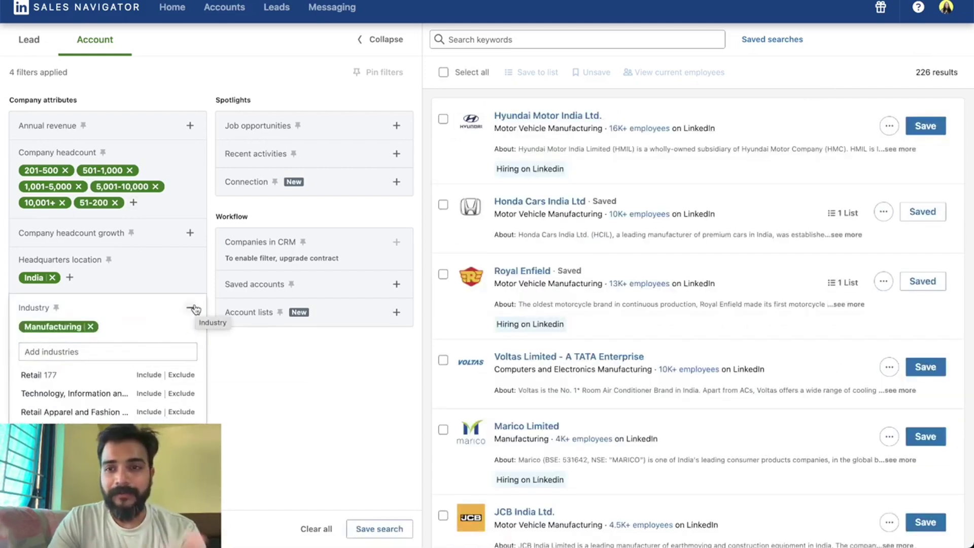
{"action": "scroll", "coordinate": [126, 375], "scroll_direction": "down", "scroll_amount": 5}
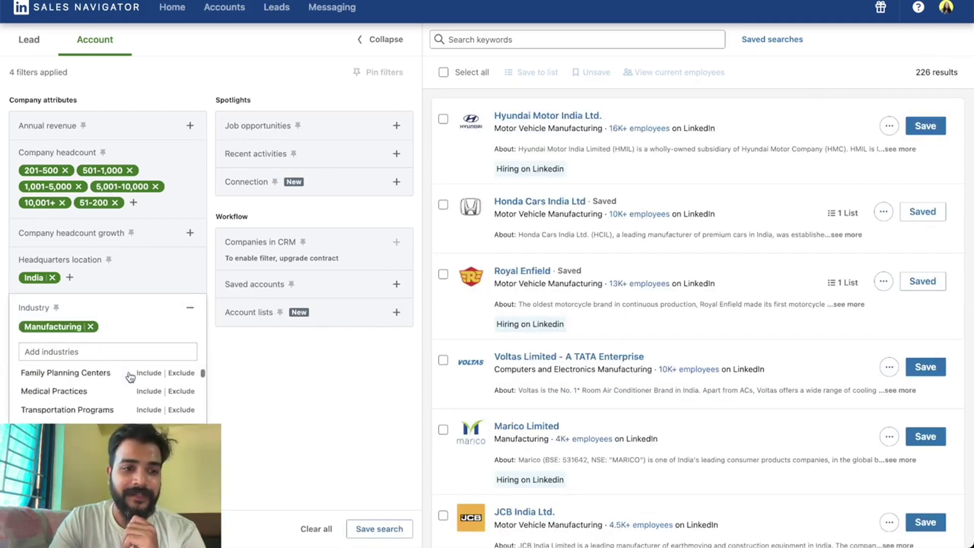
{"action": "left_click", "coordinate": [191, 308]}
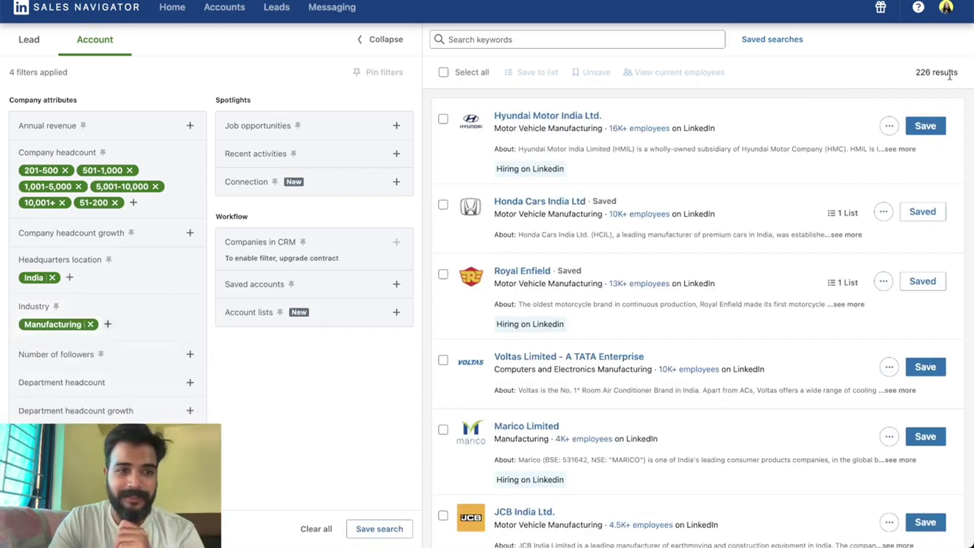
Add then remove the 1-10 headcount range, drop the Manufacturing filter, and switch to Lead search.
{"action": "left_click", "coordinate": [135, 203]}
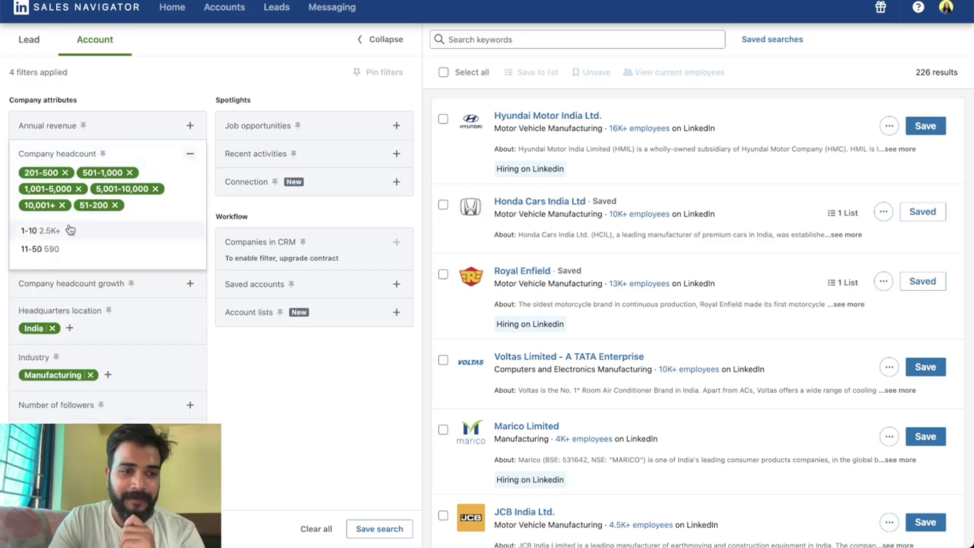
{"action": "left_click", "coordinate": [29, 230]}
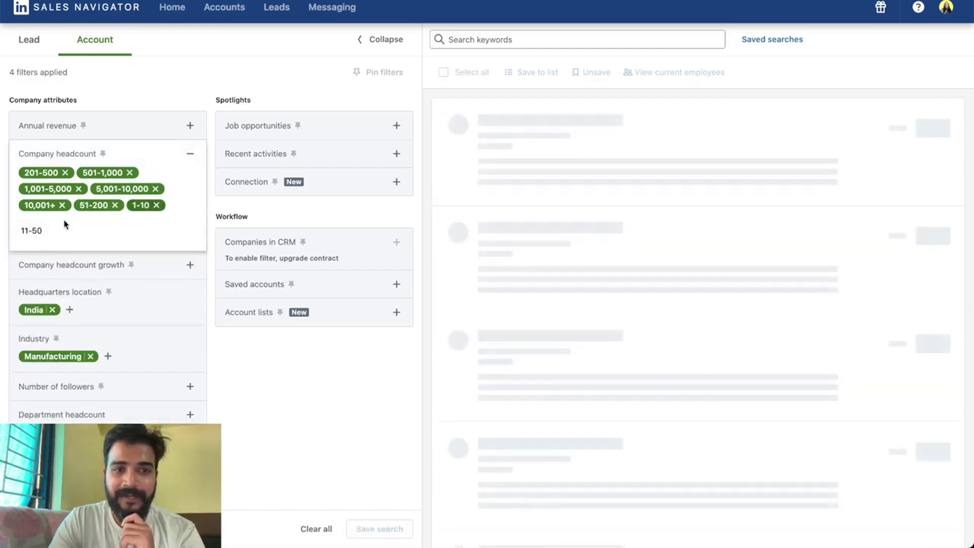
{"action": "left_click", "coordinate": [156, 206]}
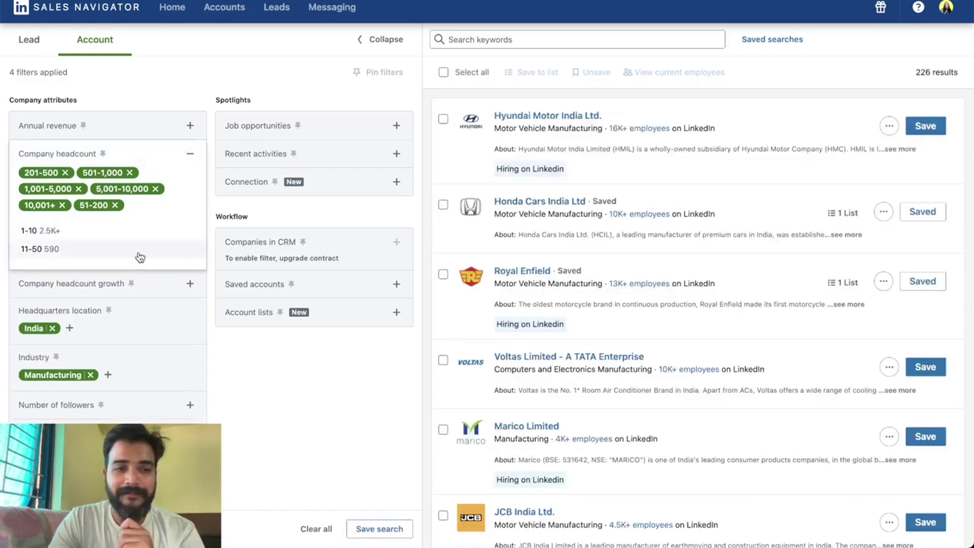
{"action": "scroll", "coordinate": [114, 327], "scroll_direction": "down", "scroll_amount": 1}
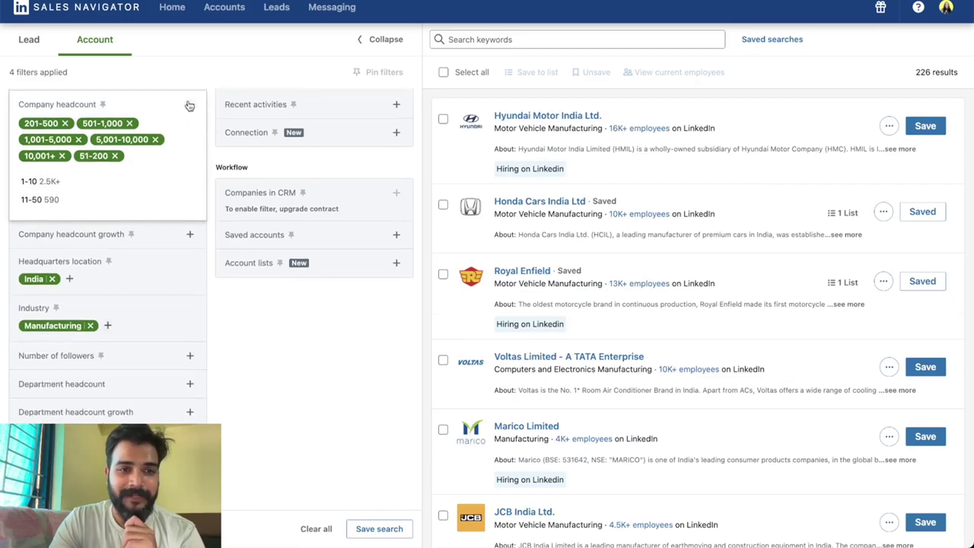
{"action": "left_click", "coordinate": [189, 104]}
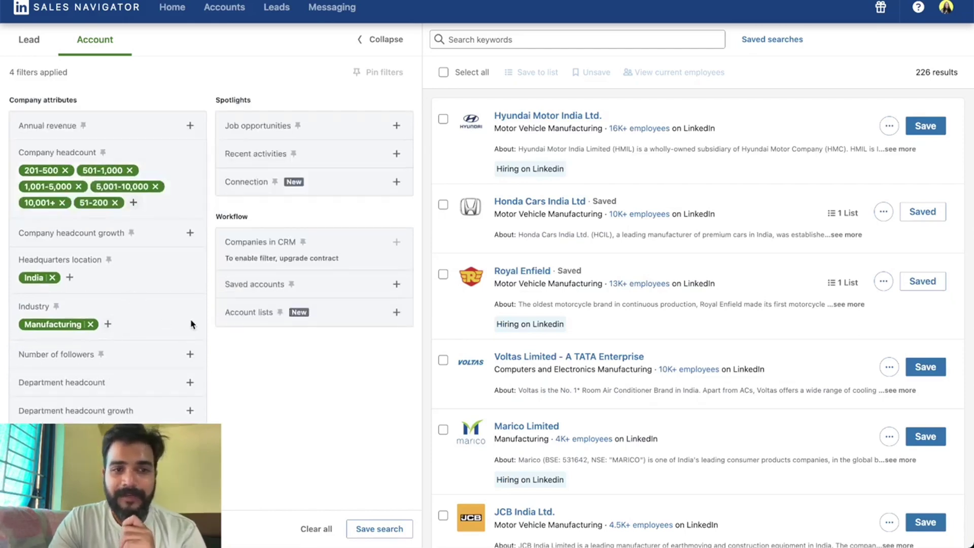
{"action": "left_click", "coordinate": [90, 324]}
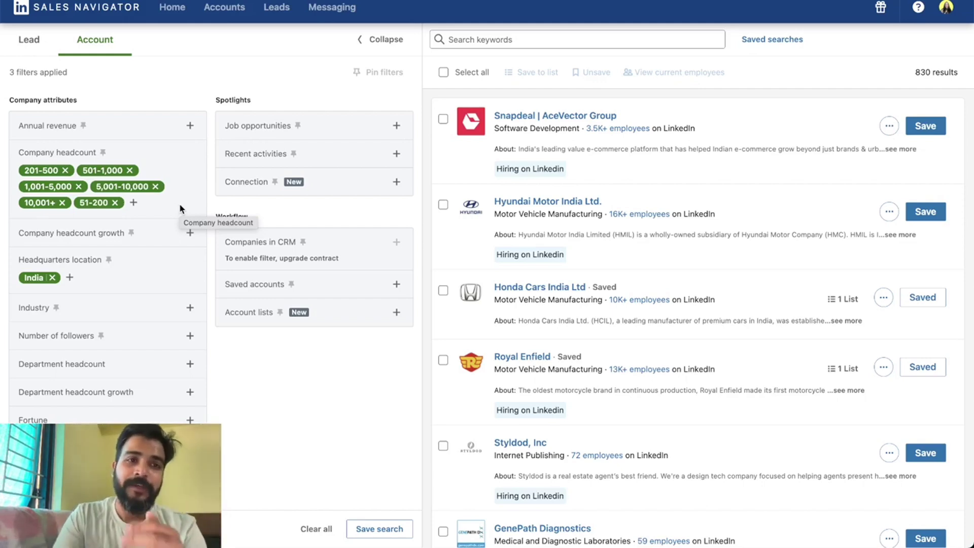
{"action": "left_click", "coordinate": [25, 41]}
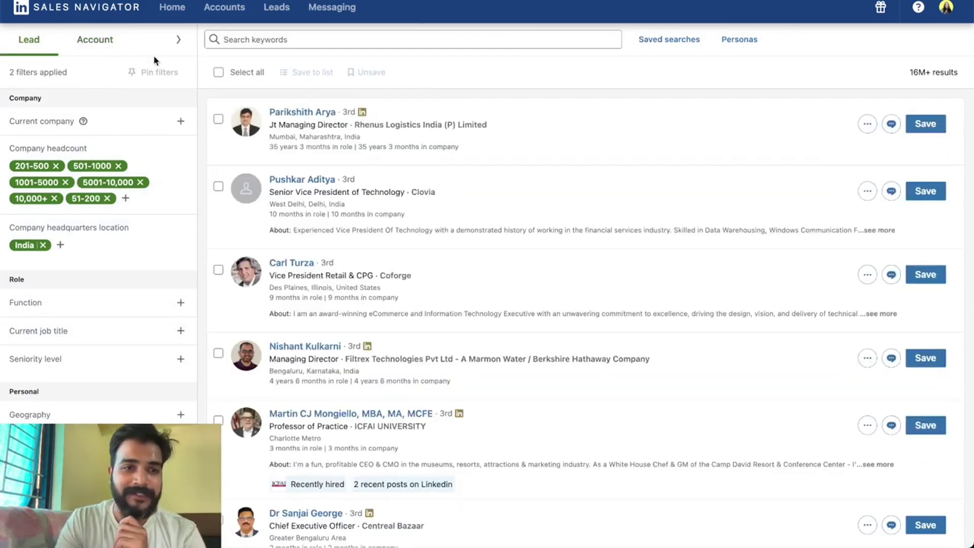
Expand the lead filter panel to show all filters.
{"action": "scroll", "coordinate": [98, 253], "scroll_direction": "down", "scroll_amount": 3}
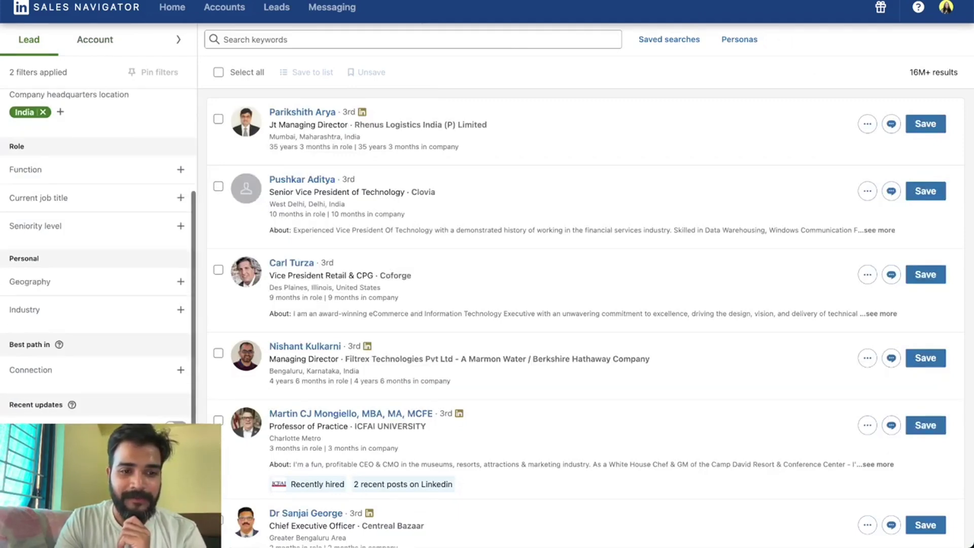
{"action": "left_click", "coordinate": [179, 40]}
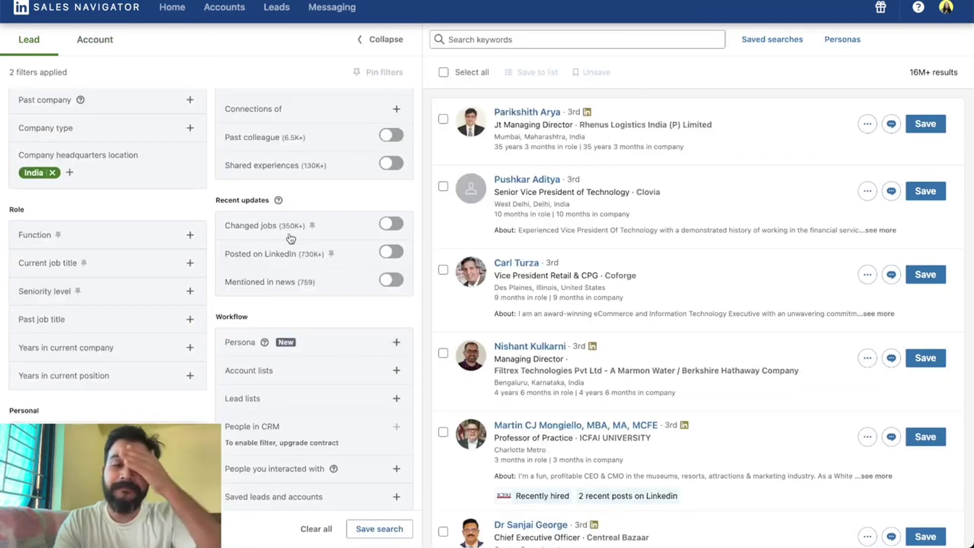
{"action": "scroll", "coordinate": [98, 282], "scroll_direction": "up", "scroll_amount": 3}
{"action": "scroll", "coordinate": [97, 282], "scroll_direction": "down", "scroll_amount": 8}
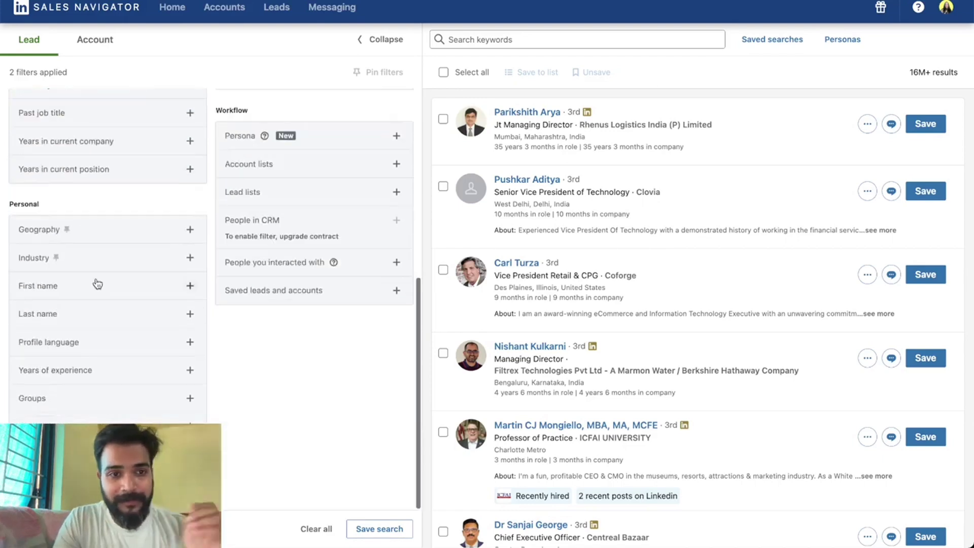
{"action": "scroll", "coordinate": [98, 283], "scroll_direction": "up", "scroll_amount": 3}
{"action": "scroll", "coordinate": [98, 283], "scroll_direction": "up", "scroll_amount": 4}
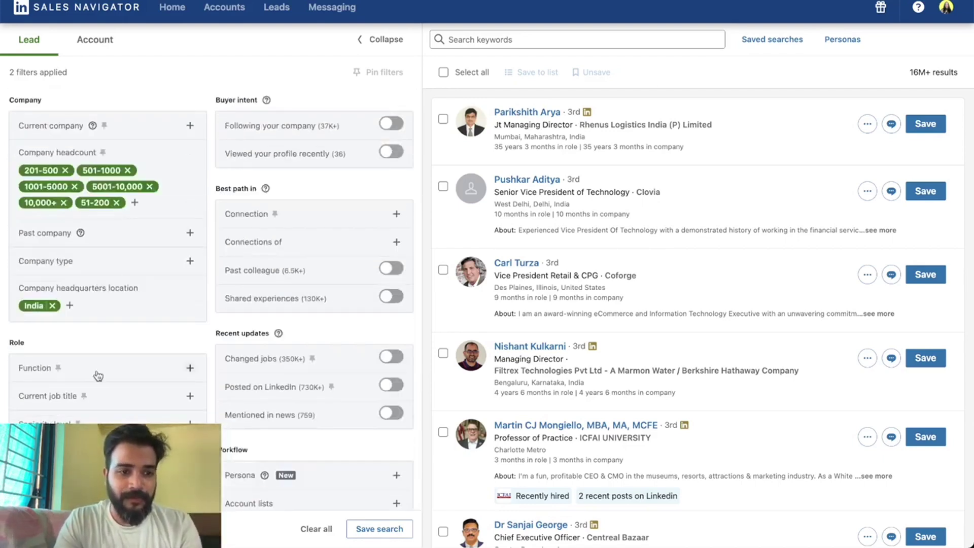
{"action": "scroll", "coordinate": [97, 375], "scroll_direction": "down", "scroll_amount": 2}
Add current job titles Chief Executive Officer, Chief Marketing Officer, Founder and Co-Founder.
{"action": "left_click", "coordinate": [184, 298]}
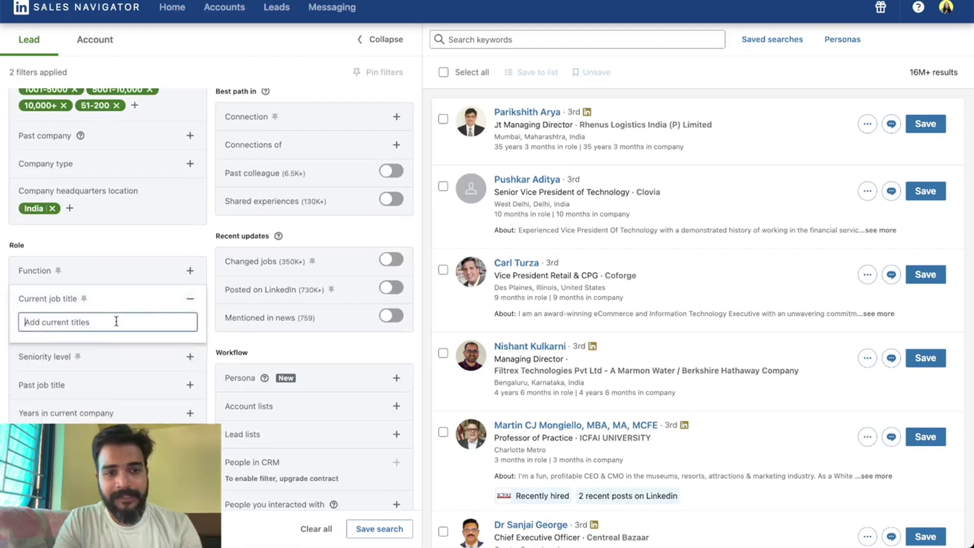
{"action": "type", "text": "CEO"}
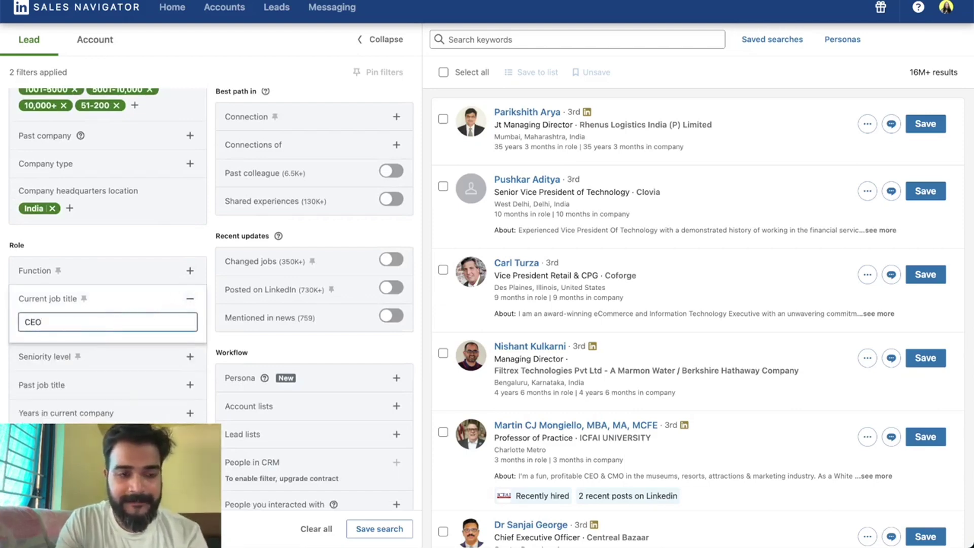
{"action": "left_click", "coordinate": [92, 343]}
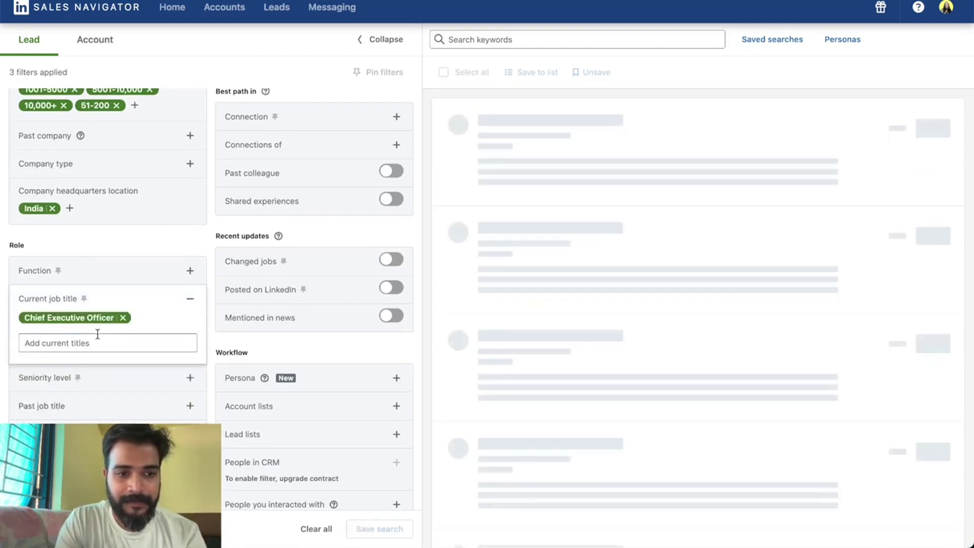
{"action": "left_click", "coordinate": [96, 342]}
{"action": "type", "text": "CMO"}
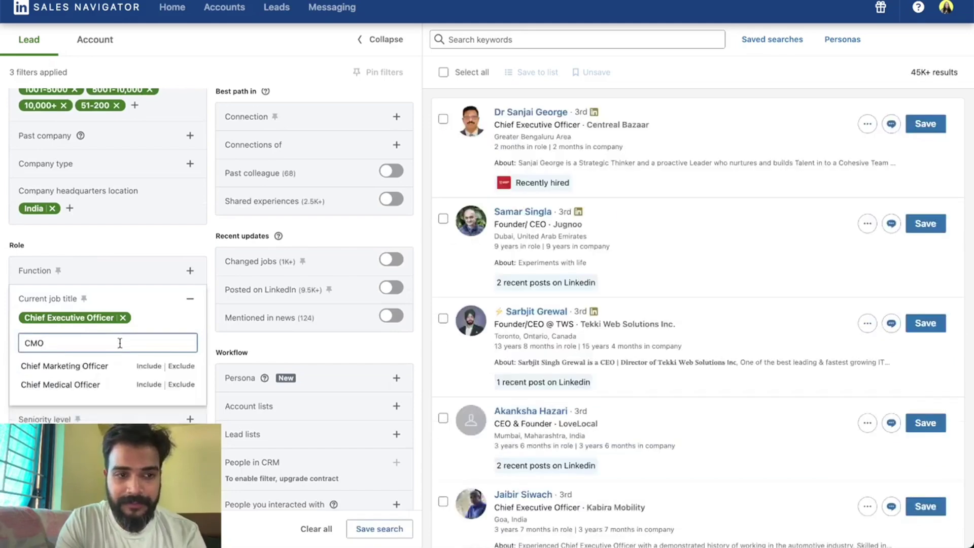
{"action": "left_click", "coordinate": [93, 366]}
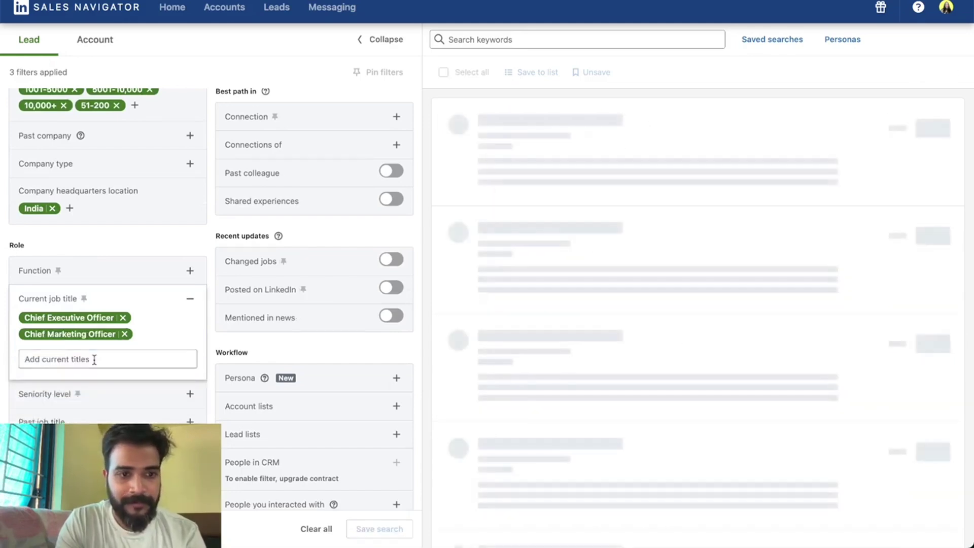
{"action": "type", "text": "Founder"}
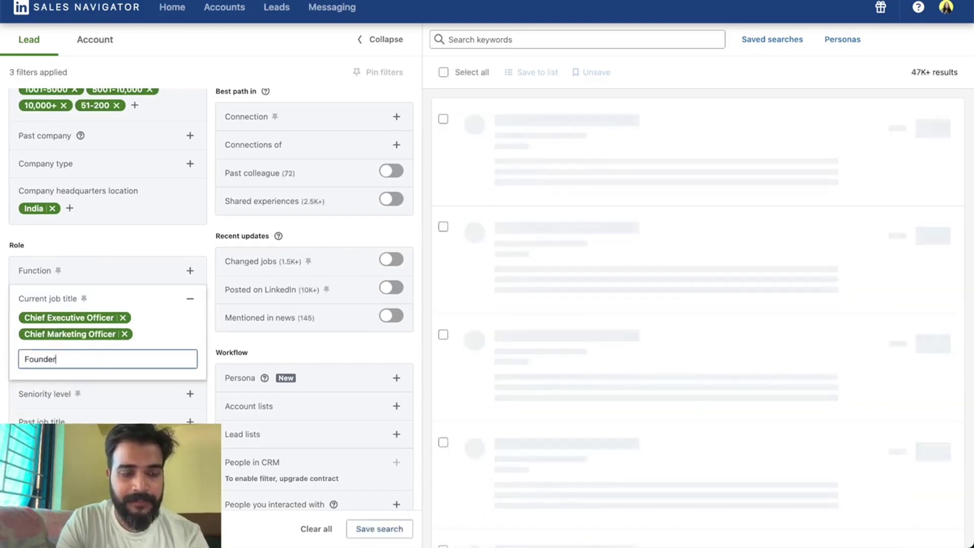
{"action": "left_click", "coordinate": [145, 382]}
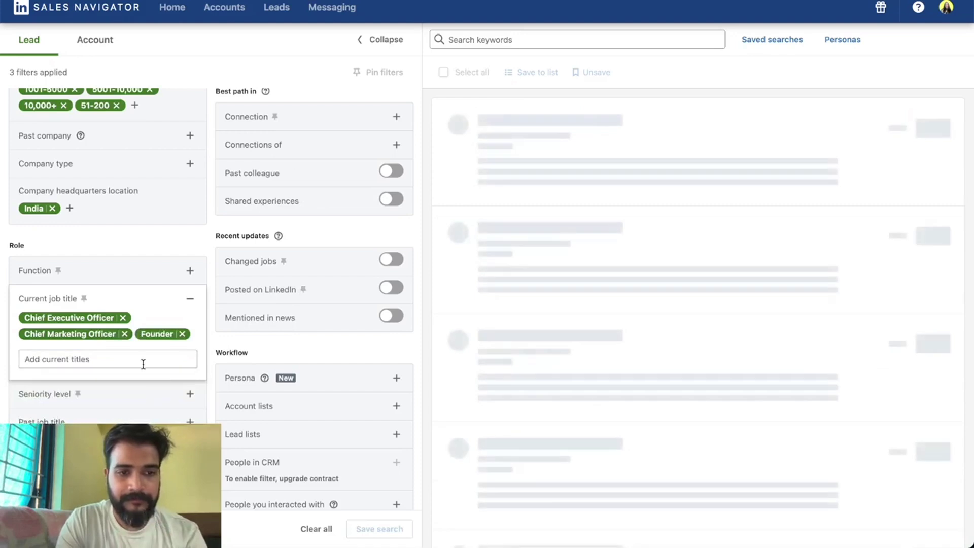
{"action": "type", "text": "Co-founde"}
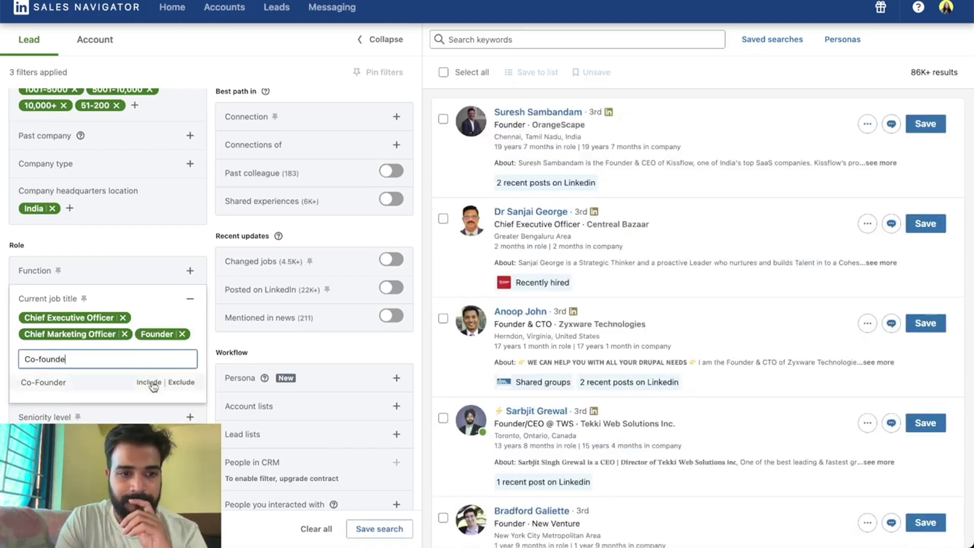
{"action": "left_click", "coordinate": [152, 384]}
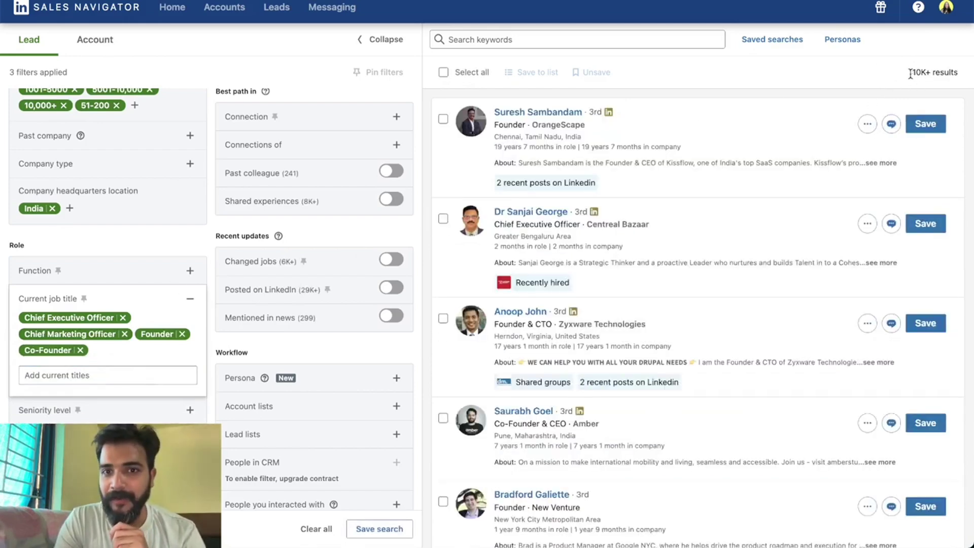
Include Manufacturing as the leads' Industry filter, cutting results to 14K+.
{"action": "left_click", "coordinate": [190, 299]}
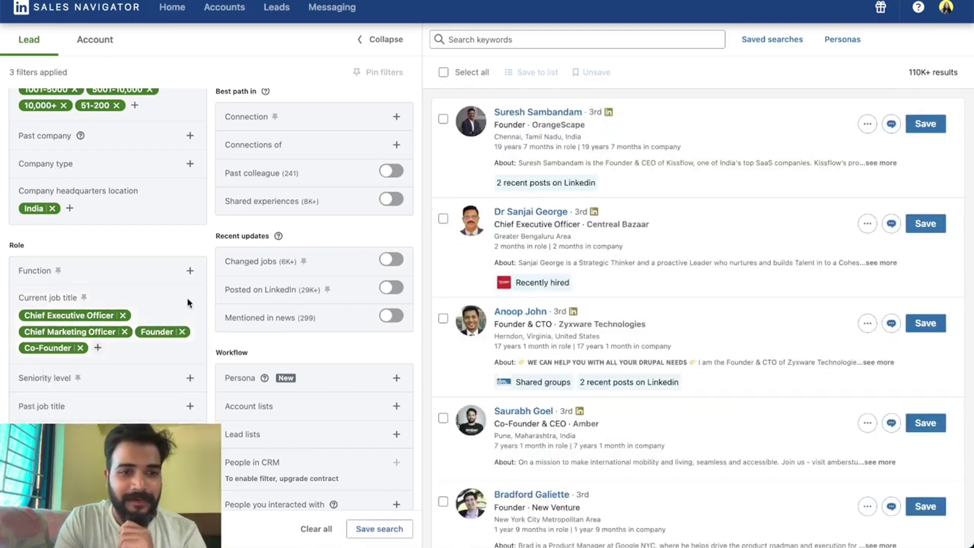
{"action": "scroll", "coordinate": [152, 287], "scroll_direction": "down", "scroll_amount": 6}
{"action": "scroll", "coordinate": [154, 287], "scroll_direction": "up", "scroll_amount": 7}
{"action": "scroll", "coordinate": [147, 305], "scroll_direction": "down", "scroll_amount": 3}
{"action": "scroll", "coordinate": [131, 337], "scroll_direction": "down", "scroll_amount": 4}
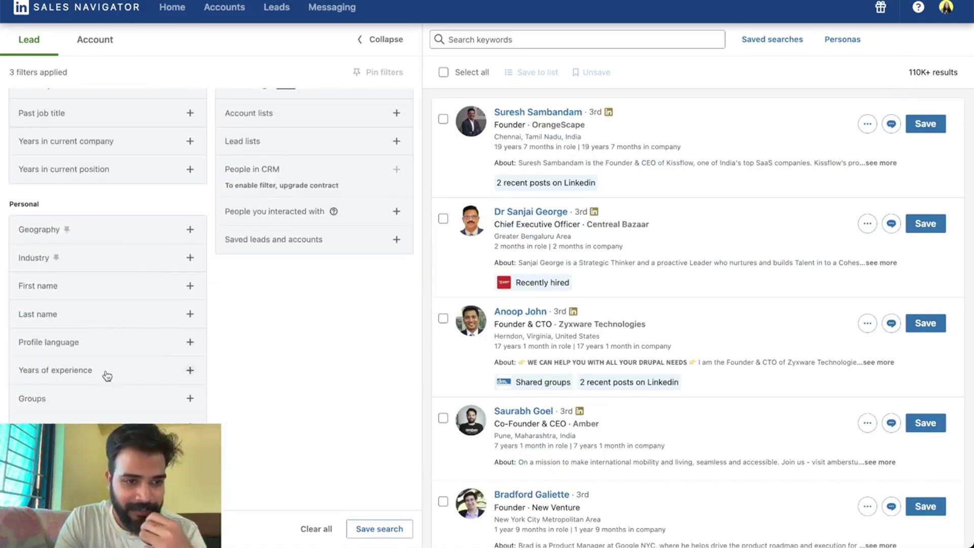
{"action": "scroll", "coordinate": [119, 258], "scroll_direction": "up", "scroll_amount": 10}
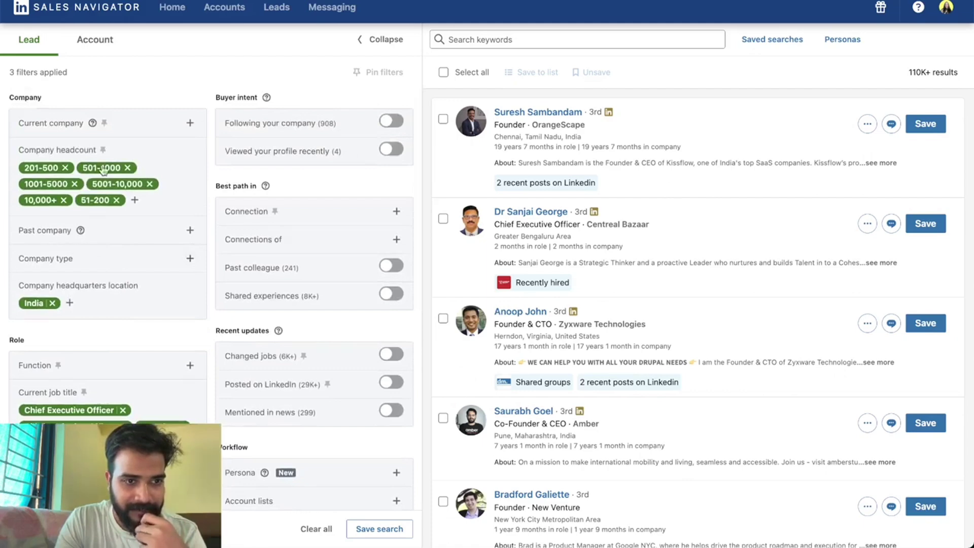
{"action": "scroll", "coordinate": [90, 265], "scroll_direction": "down", "scroll_amount": 5}
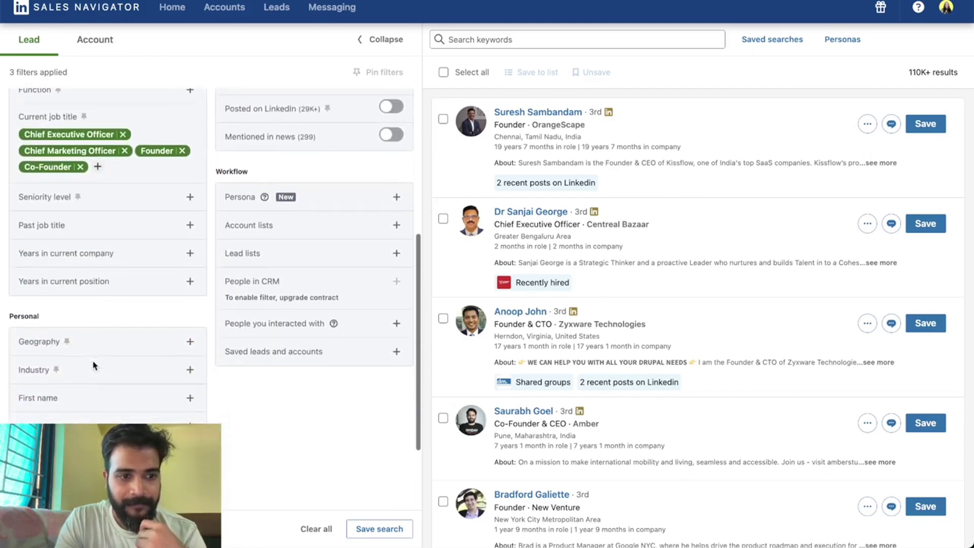
{"action": "left_click", "coordinate": [169, 370]}
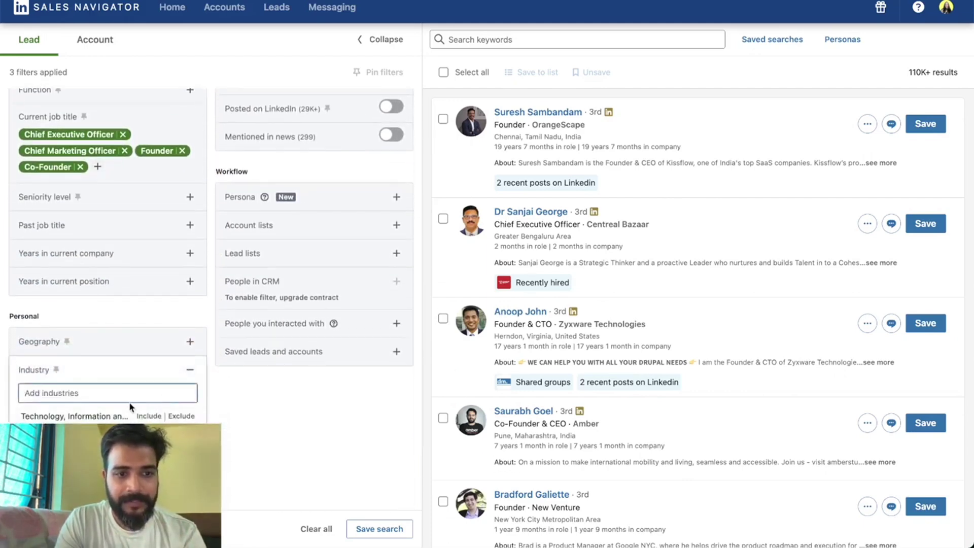
{"action": "type", "text": "Manuf"}
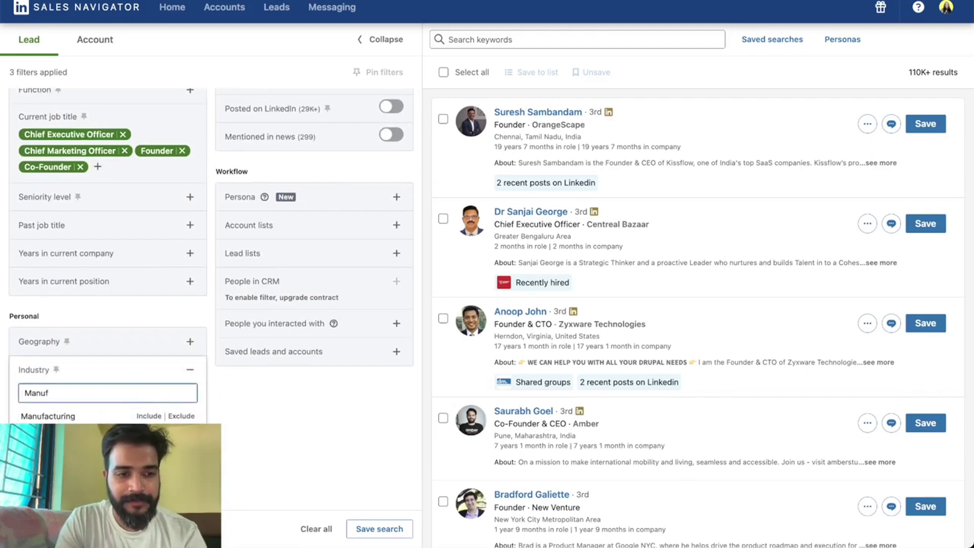
{"action": "left_click", "coordinate": [148, 416]}
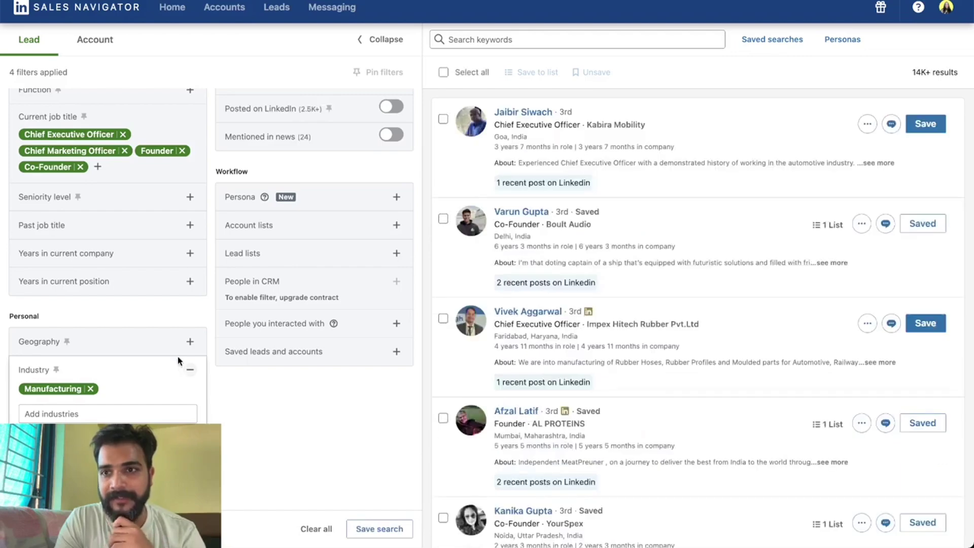
{"action": "left_click", "coordinate": [187, 371]}
{"action": "scroll", "coordinate": [187, 375], "scroll_direction": "up", "scroll_amount": 5}
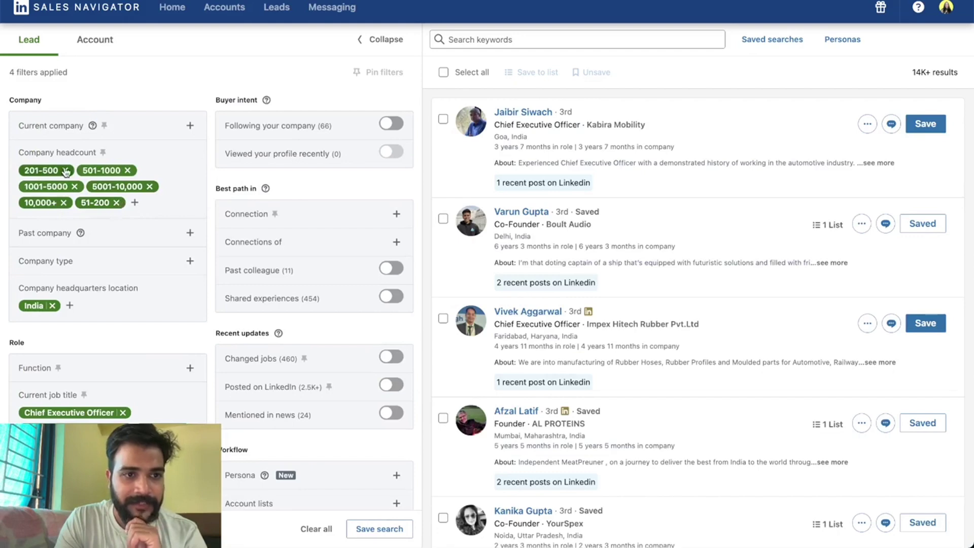
{"action": "left_click", "coordinate": [116, 202]}
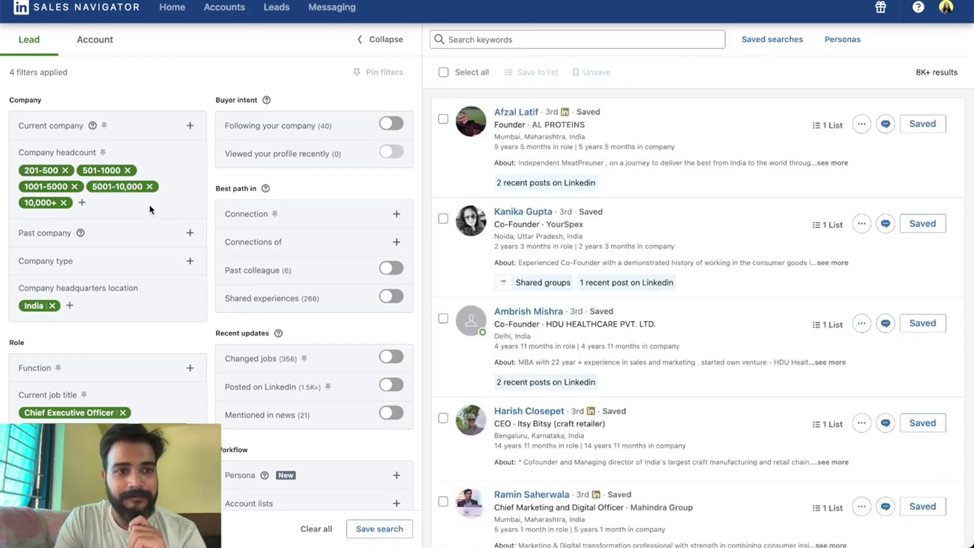
{"action": "left_click", "coordinate": [63, 170]}
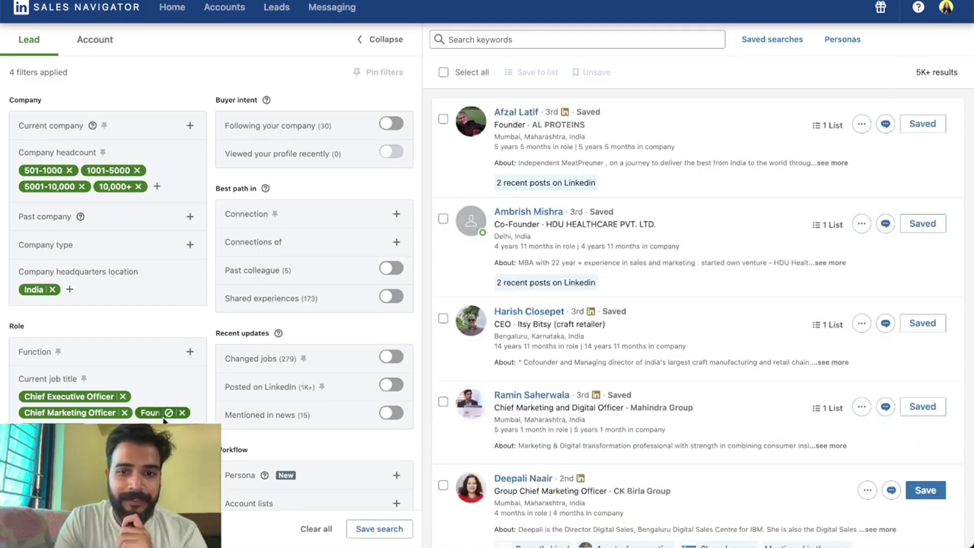
{"action": "scroll", "coordinate": [163, 420], "scroll_direction": "down", "scroll_amount": 10}
{"action": "scroll", "coordinate": [664, 312], "scroll_direction": "down", "scroll_amount": 5}
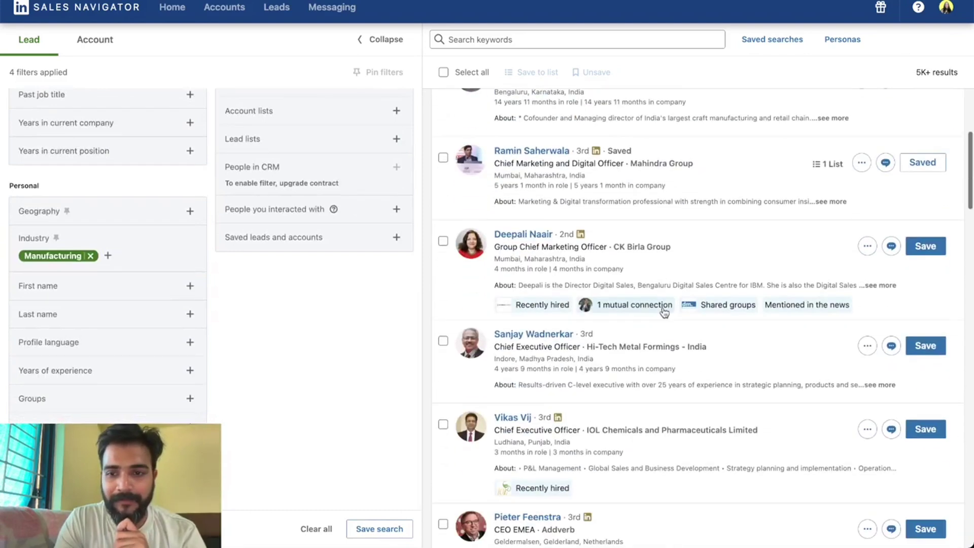
{"action": "scroll", "coordinate": [575, 273], "scroll_direction": "up", "scroll_amount": 2}
{"action": "scroll", "coordinate": [582, 269], "scroll_direction": "down", "scroll_amount": 3}
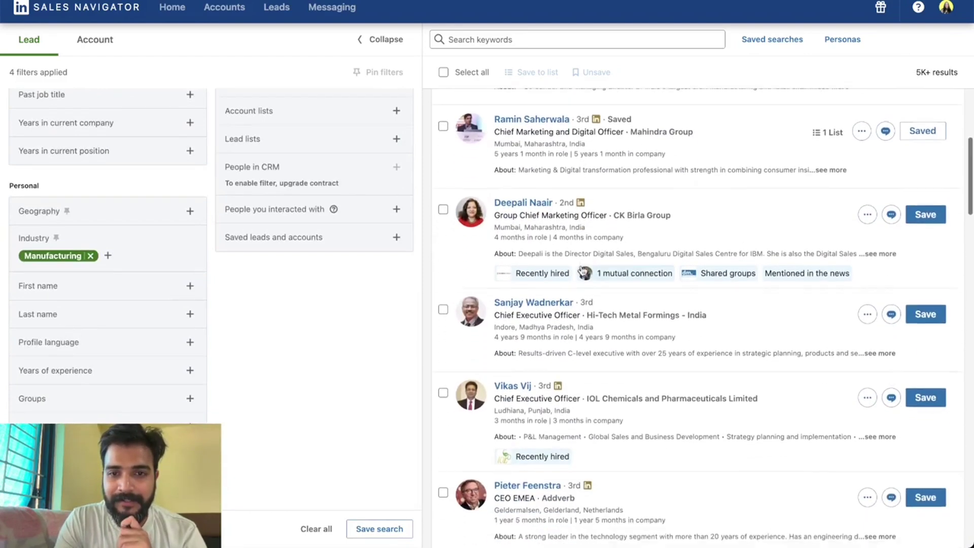
{"action": "scroll", "coordinate": [580, 267], "scroll_direction": "up", "scroll_amount": 1}
{"action": "scroll", "coordinate": [563, 325], "scroll_direction": "down", "scroll_amount": 3}
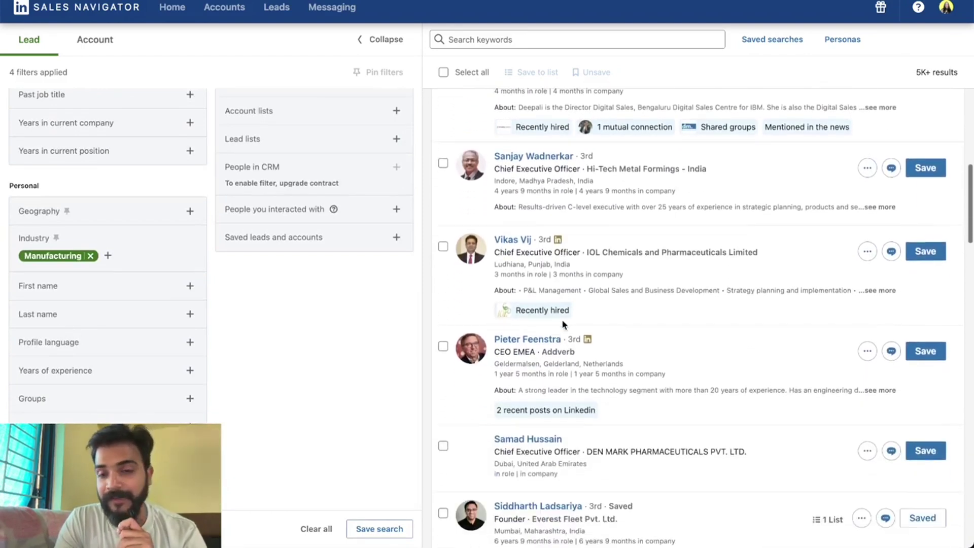
{"action": "scroll", "coordinate": [534, 302], "scroll_direction": "up", "scroll_amount": 8}
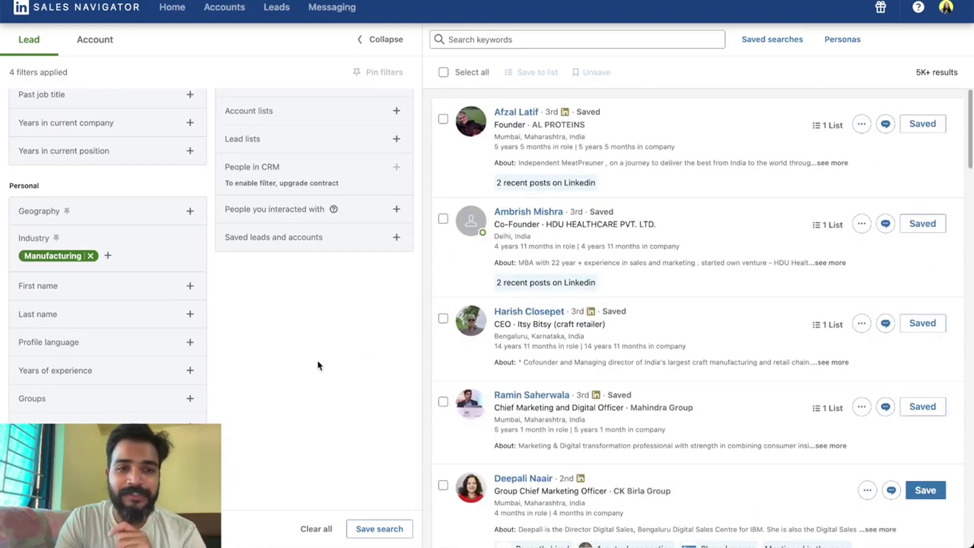
{"action": "scroll", "coordinate": [244, 331], "scroll_direction": "up", "scroll_amount": 7}
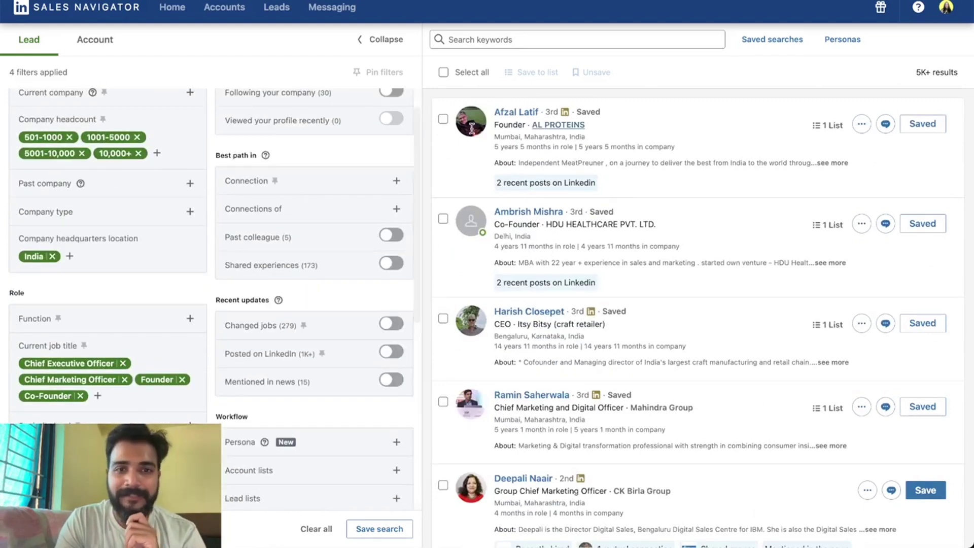
{"action": "scroll", "coordinate": [252, 315], "scroll_direction": "up", "scroll_amount": 1}
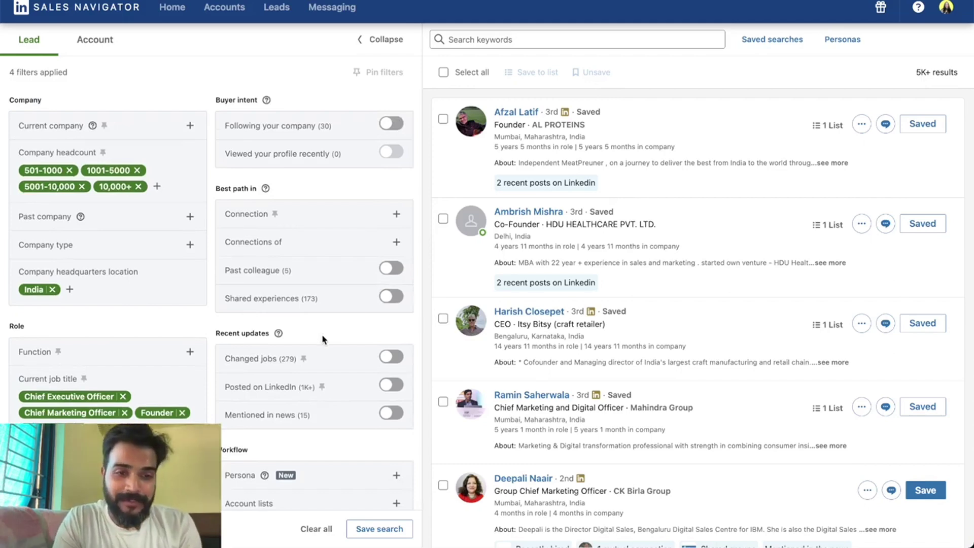
Turn on Posted on LinkedIn under Recent updates, narrowing leads to 1K+.
{"action": "left_click", "coordinate": [395, 390]}
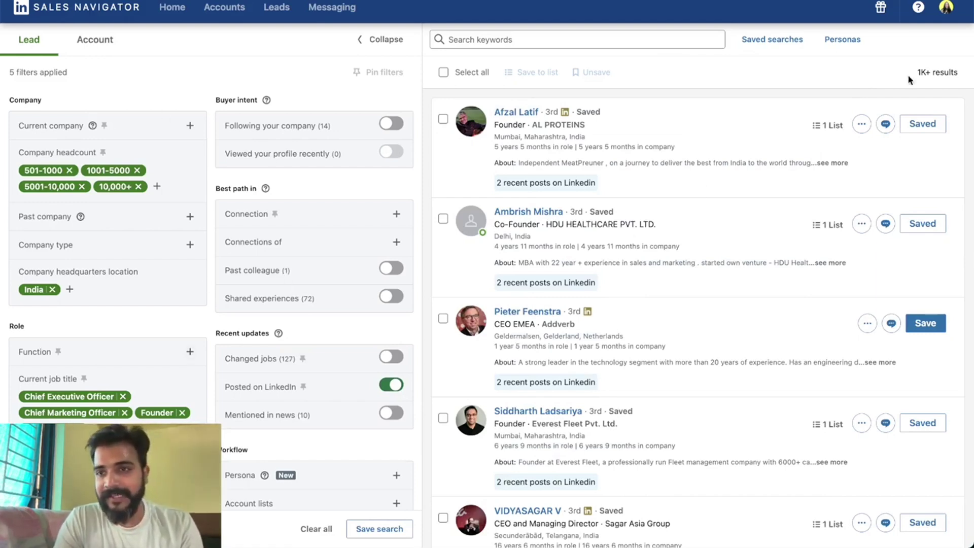
{"action": "left_click_drag", "start_coordinate": [916, 72], "coordinate": [968, 73]}
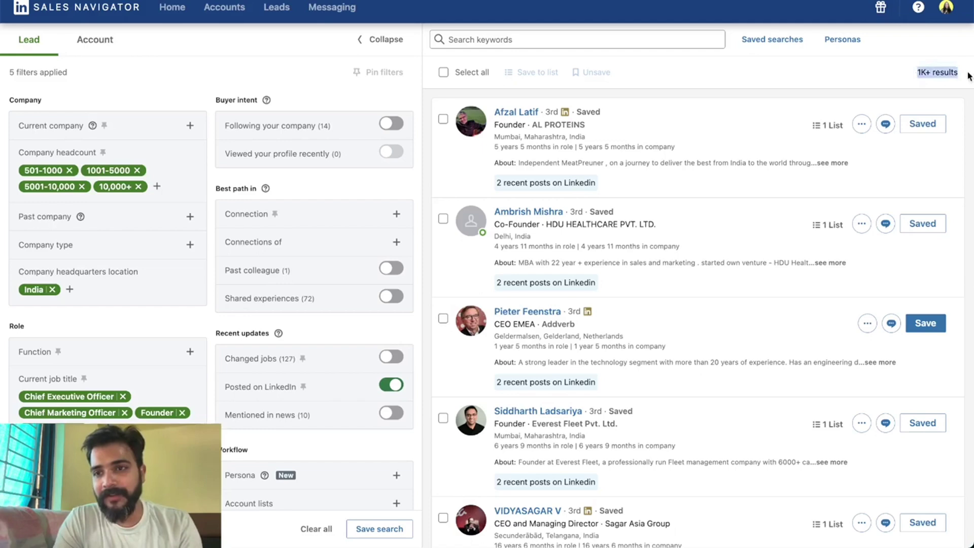
{"action": "left_click", "coordinate": [889, 74]}
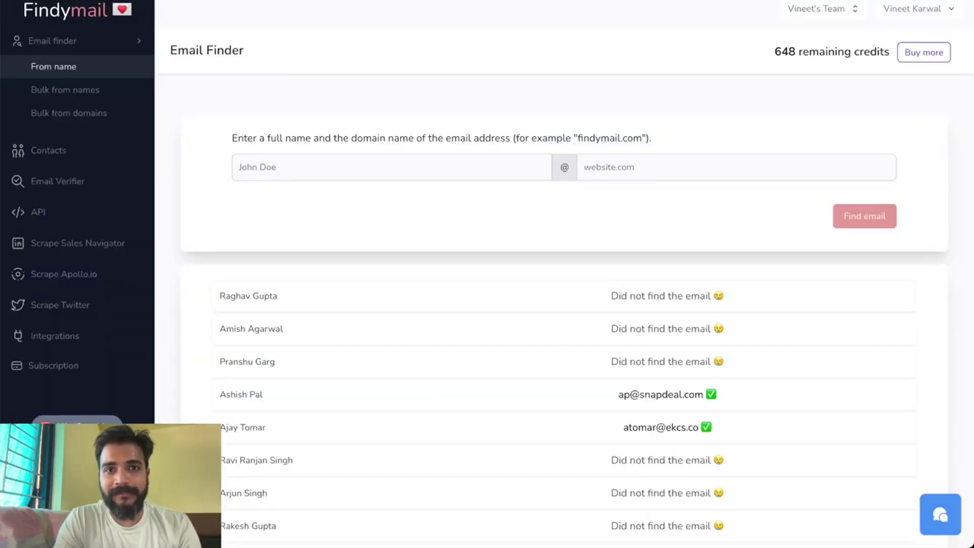
Load the Findymail website in a new tab and scroll through its pricing plans.
{"action": "key", "text": "ctrl+t"}
{"action": "type", "text": "fi"}
{"action": "key", "text": "Return"}
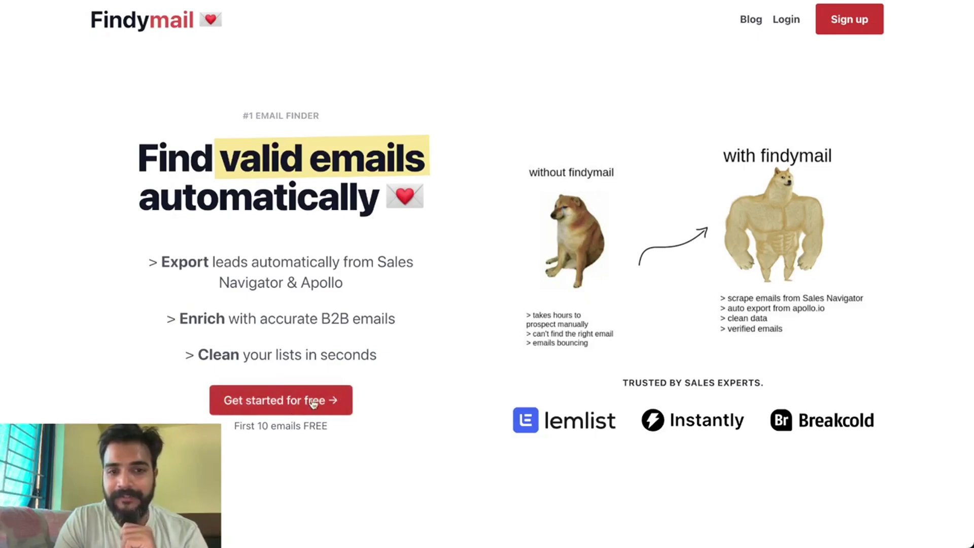
{"action": "scroll", "coordinate": [494, 342], "scroll_direction": "down", "scroll_amount": 2}
{"action": "scroll", "coordinate": [494, 343], "scroll_direction": "up", "scroll_amount": 3}
{"action": "scroll", "coordinate": [495, 344], "scroll_direction": "down", "scroll_amount": 20}
{"action": "scroll", "coordinate": [496, 349], "scroll_direction": "down", "scroll_amount": 10}
{"action": "scroll", "coordinate": [495, 348], "scroll_direction": "up", "scroll_amount": 6}
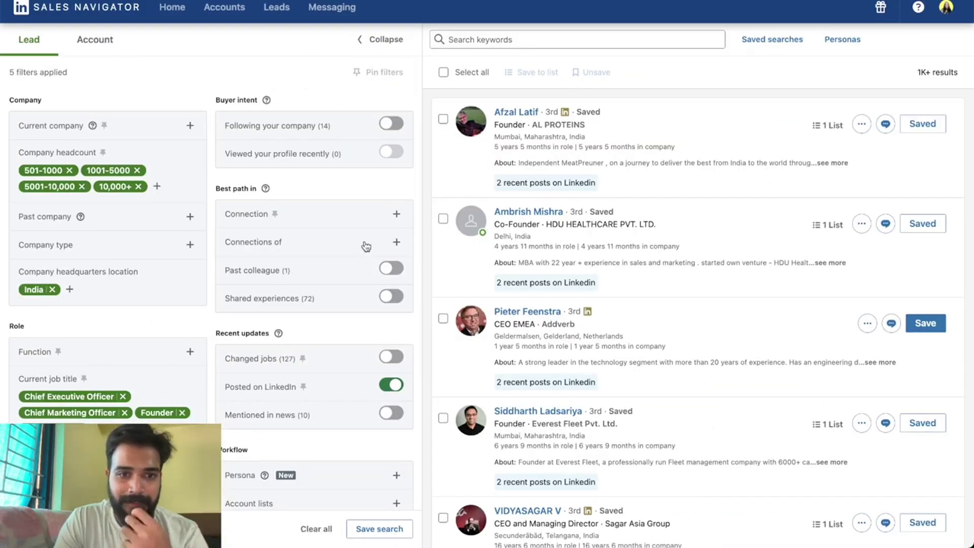
{"action": "left_click", "coordinate": [391, 385]}
{"action": "left_click_drag", "start_coordinate": [915, 72], "coordinate": [953, 69]}
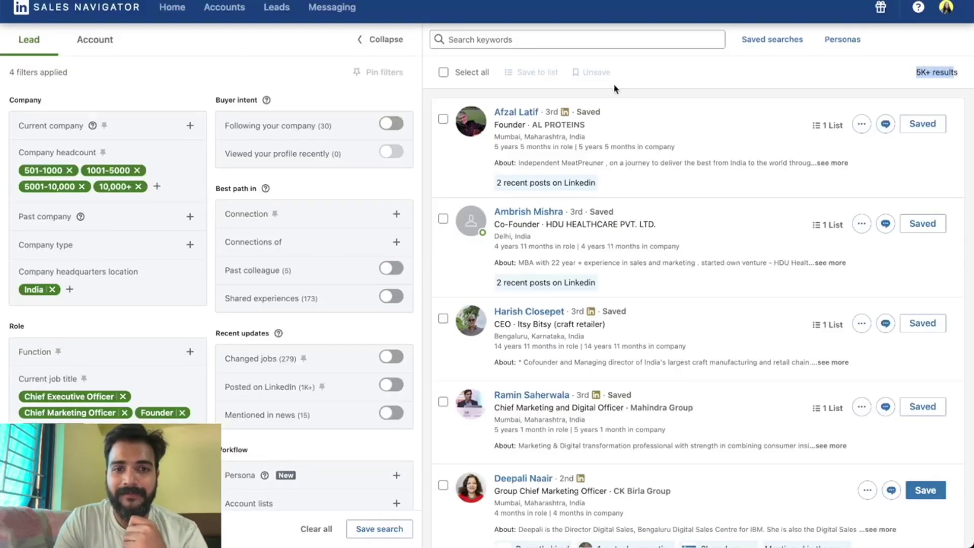
{"action": "left_click", "coordinate": [385, 384]}
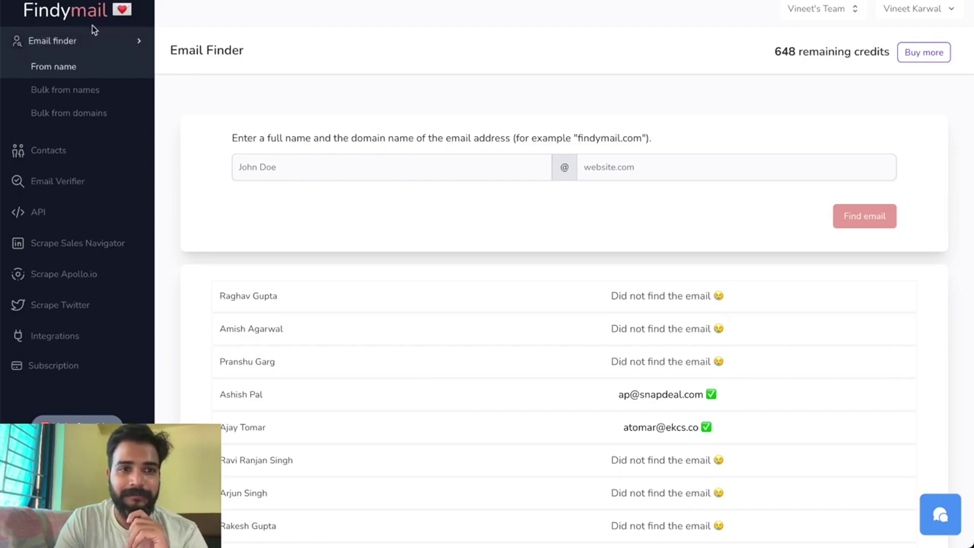
{"action": "scroll", "coordinate": [336, 335], "scroll_direction": "down", "scroll_amount": 1}
{"action": "scroll", "coordinate": [335, 331], "scroll_direction": "down", "scroll_amount": 10}
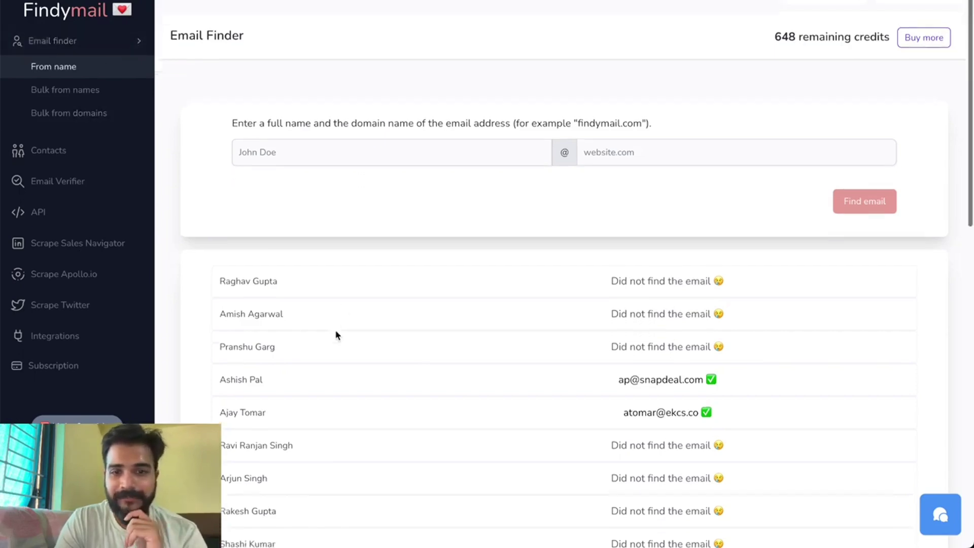
{"action": "scroll", "coordinate": [335, 331], "scroll_direction": "up", "scroll_amount": 10}
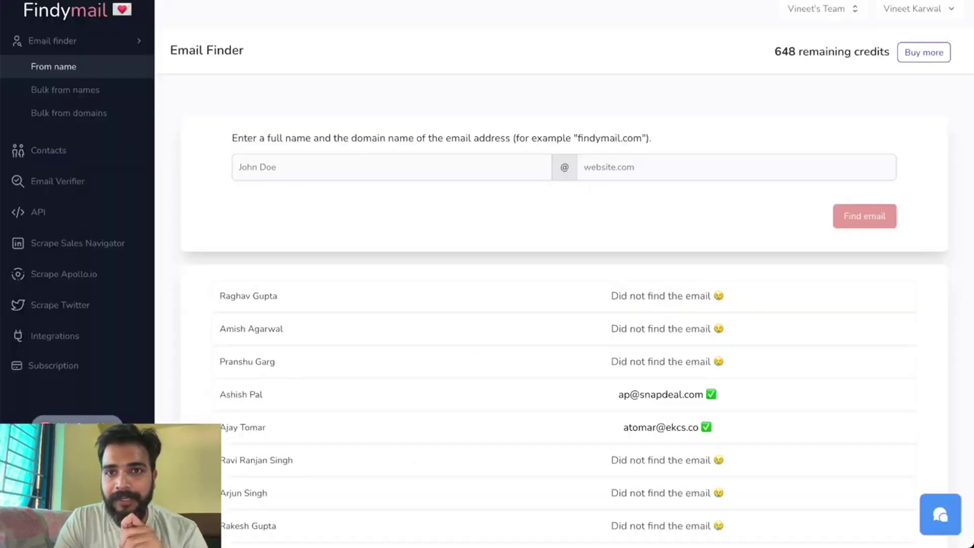
Search 'findymail extension for chrome' and open the extension's Chrome Web Store page.
{"action": "key", "text": "ctrl+t"}
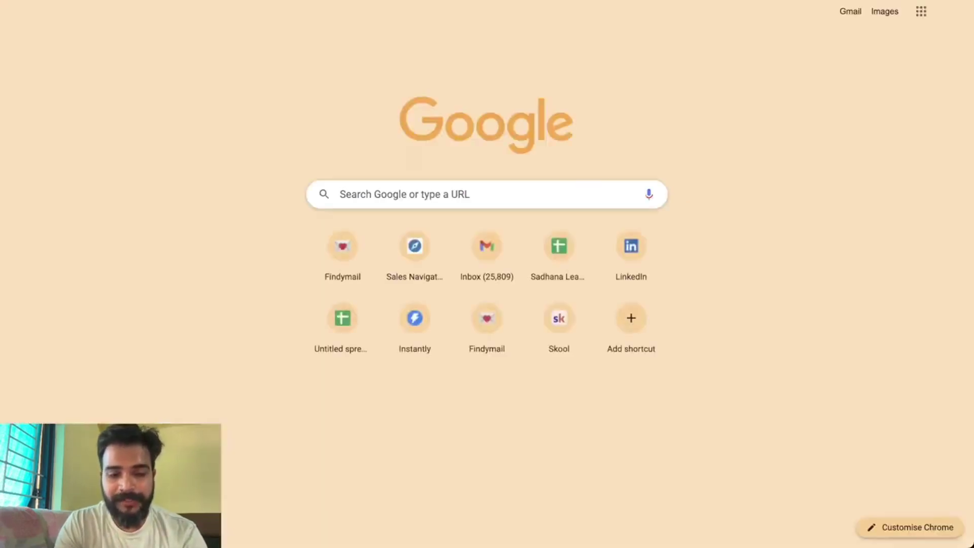
{"action": "type", "text": "fin"}
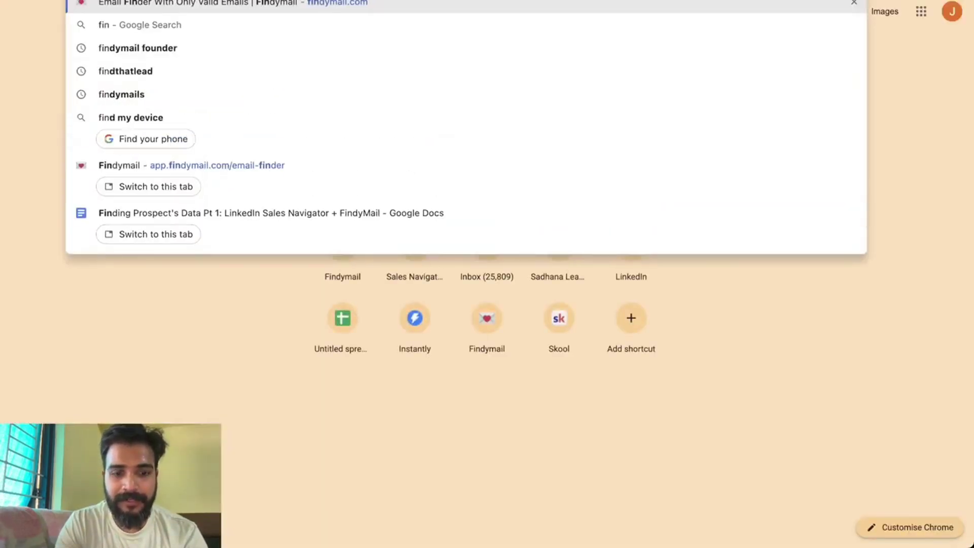
{"action": "type", "text": "dymail extension for chrome"}
{"action": "key", "text": "Return"}
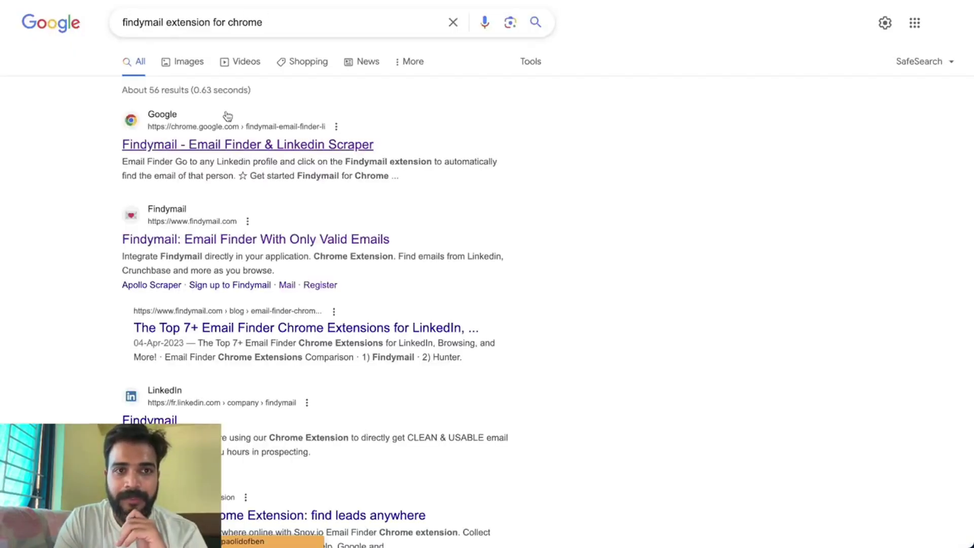
{"action": "left_click", "coordinate": [326, 134]}
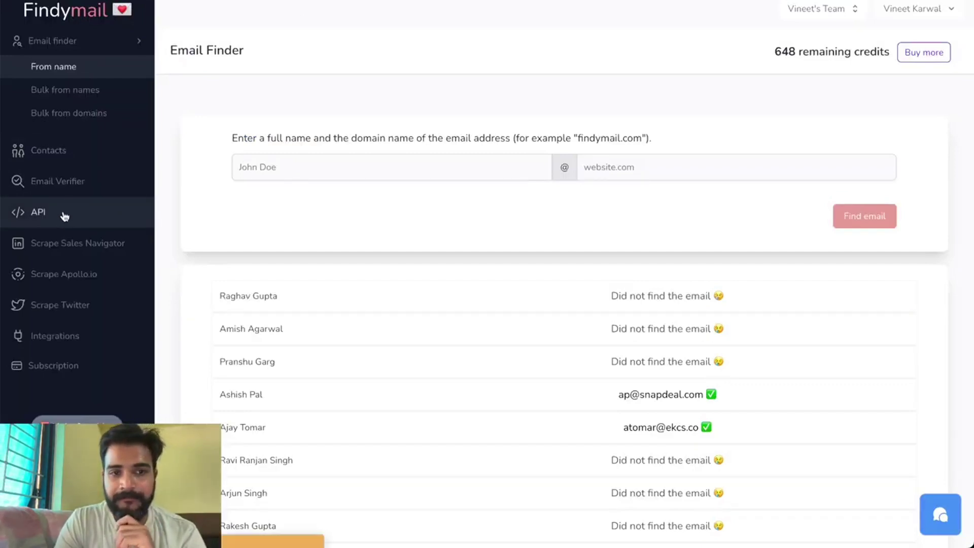
Create a Findymail API token named 'Demo' and close the new-token notice.
{"action": "left_click", "coordinate": [65, 218]}
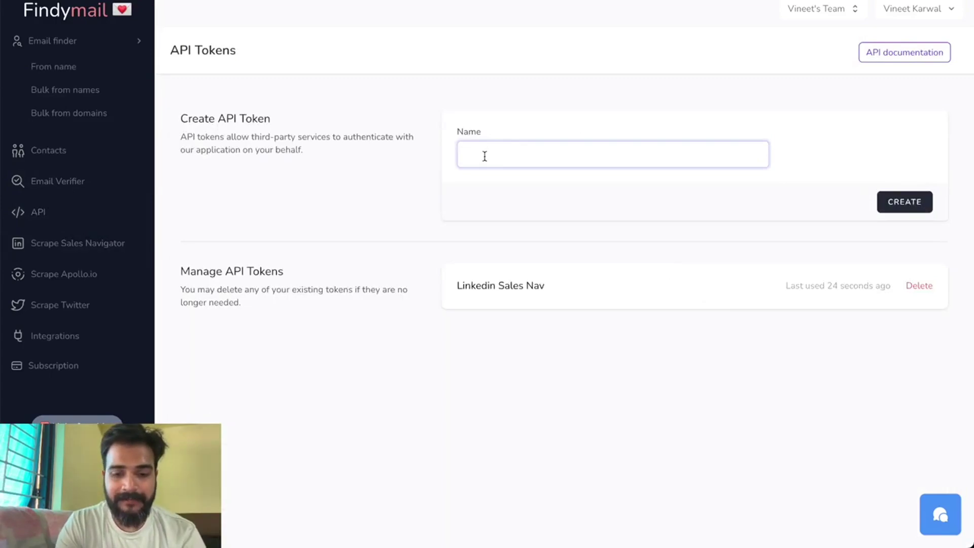
{"action": "type", "text": "Demo"}
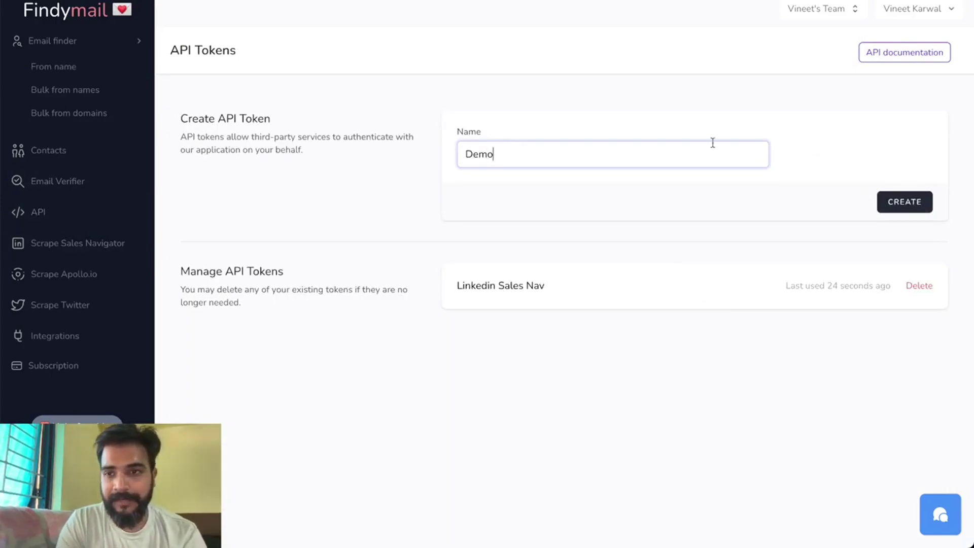
{"action": "left_click", "coordinate": [913, 203]}
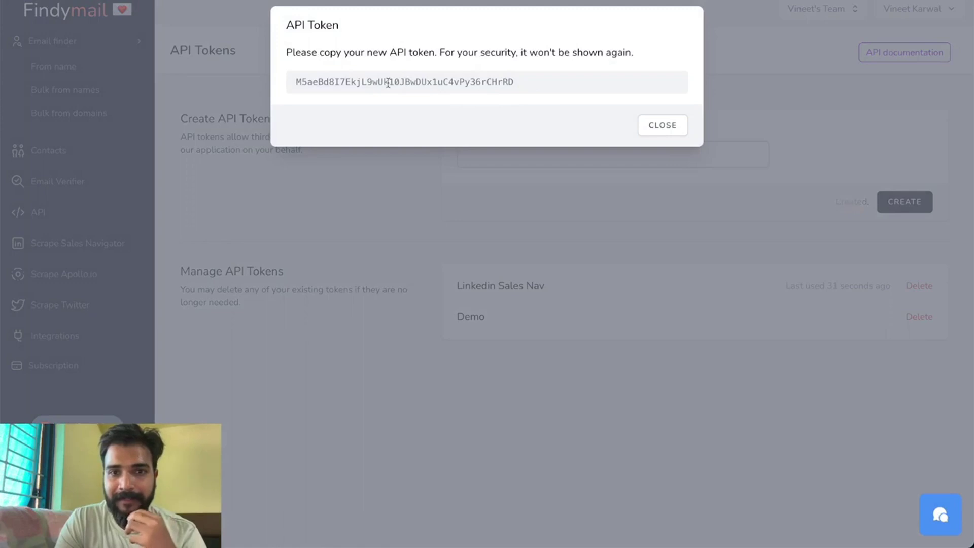
{"action": "left_click", "coordinate": [661, 131]}
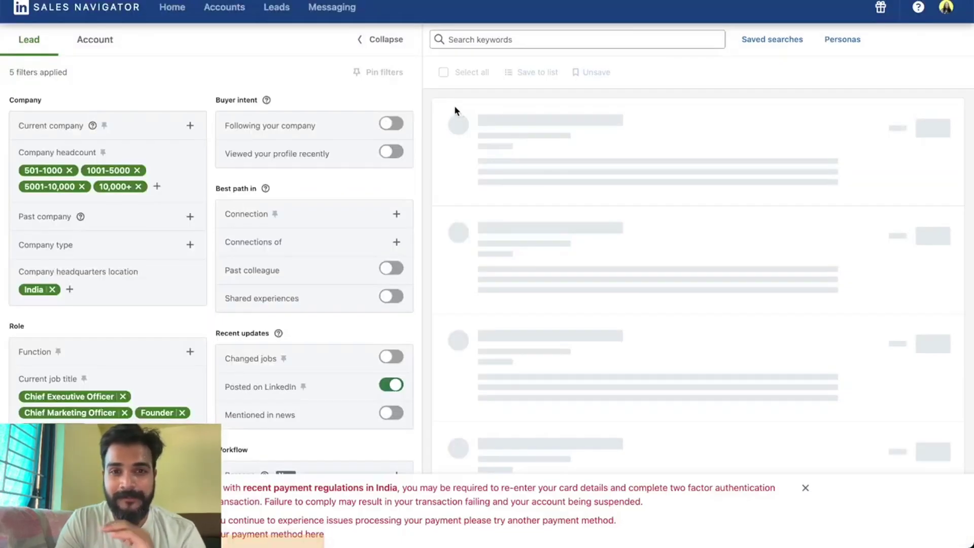
Dismiss the payment banner and start a Findymail CSV export of 1025 leads.
{"action": "left_click", "coordinate": [810, 490]}
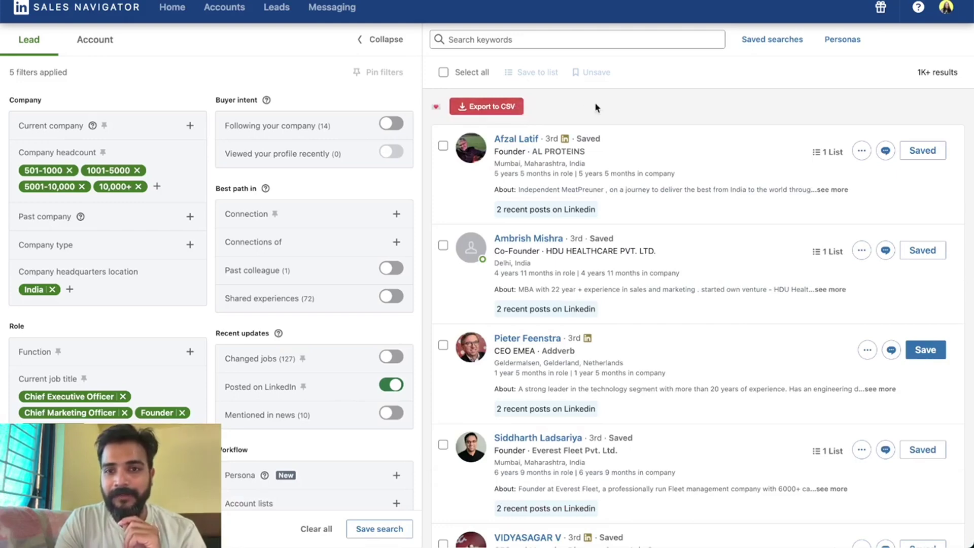
{"action": "left_click", "coordinate": [492, 106]}
{"action": "left_click_drag", "start_coordinate": [358, 222], "coordinate": [398, 222]}
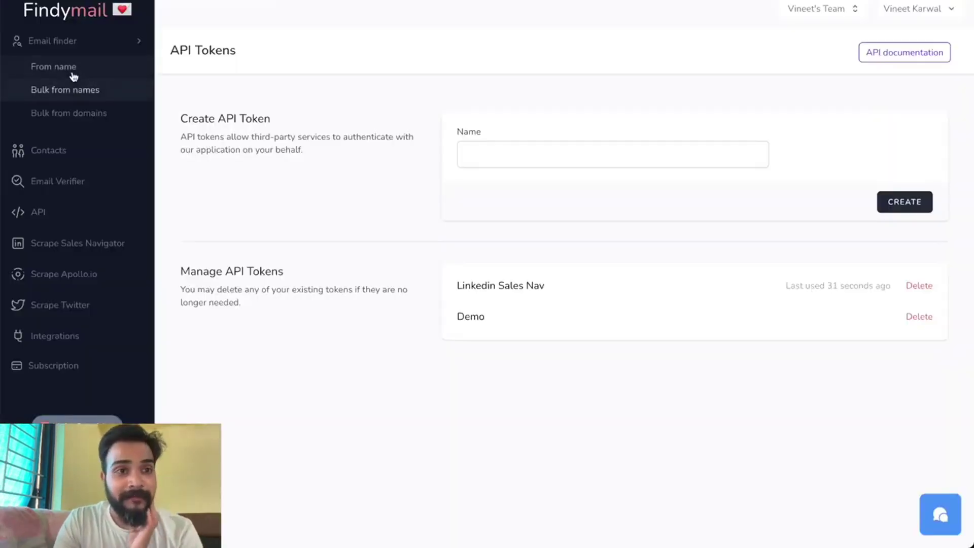
{"action": "left_click", "coordinate": [72, 75]}
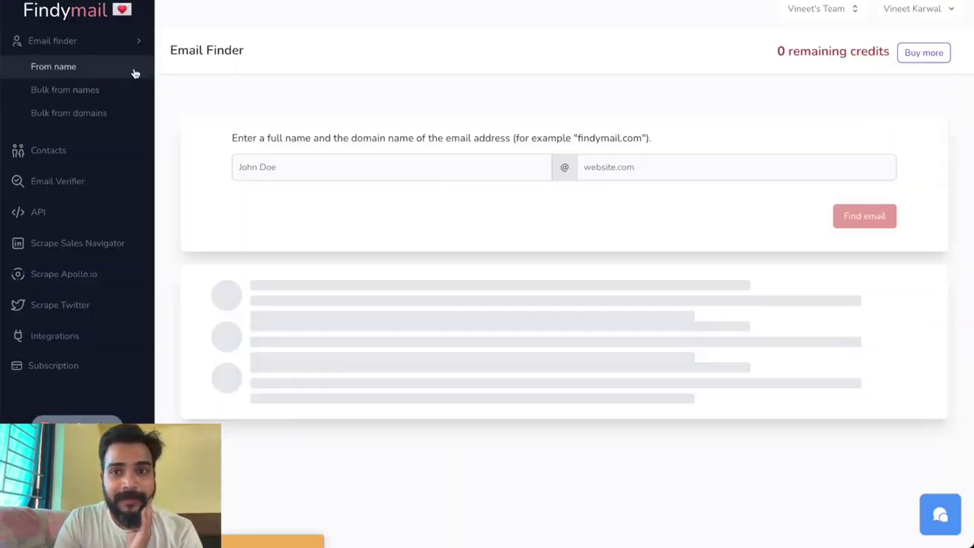
{"action": "left_click_drag", "start_coordinate": [775, 56], "coordinate": [796, 52]}
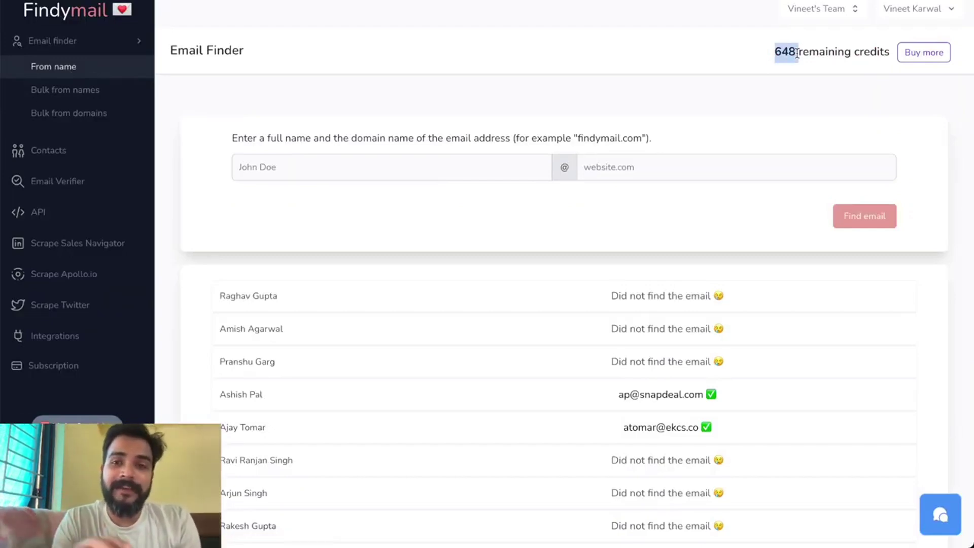
{"action": "left_click_drag", "start_coordinate": [749, 406], "coordinate": [580, 404]}
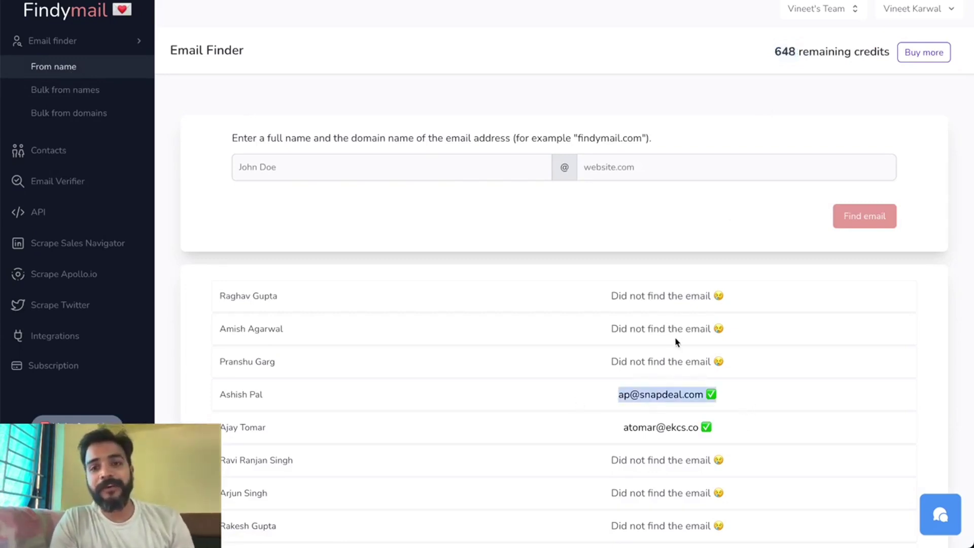
{"action": "left_click_drag", "start_coordinate": [611, 296], "coordinate": [741, 297]}
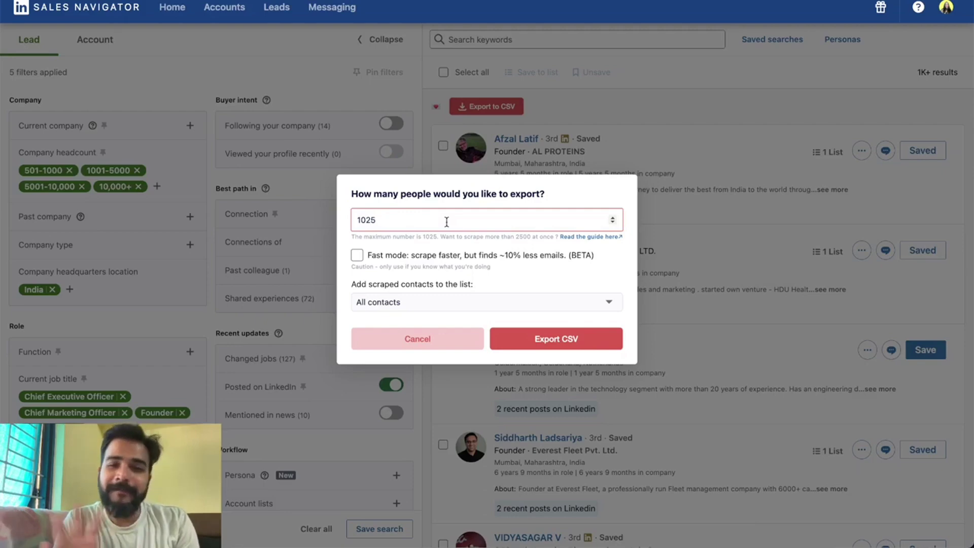
Export all 1025 scraped leads into the All contacts list.
{"action": "left_click", "coordinate": [480, 303]}
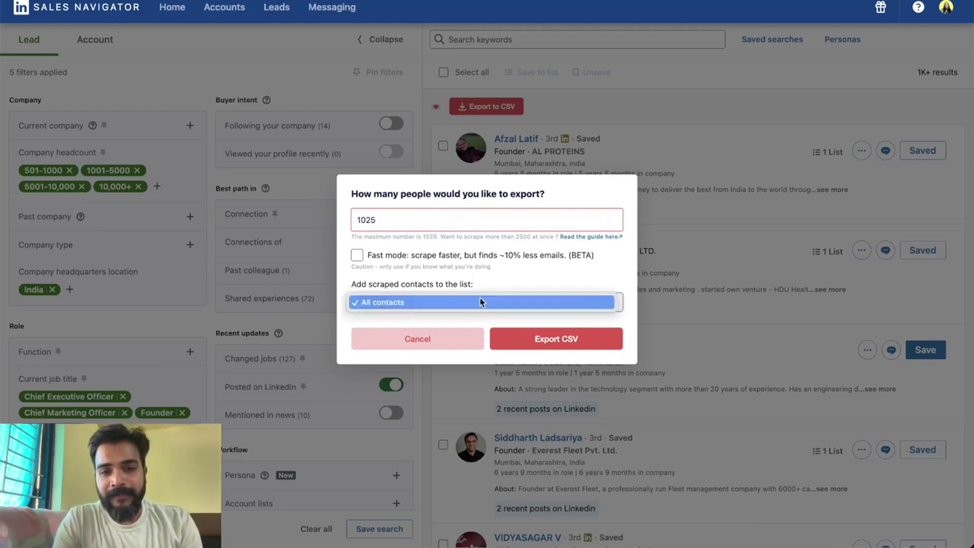
{"action": "left_click", "coordinate": [480, 302]}
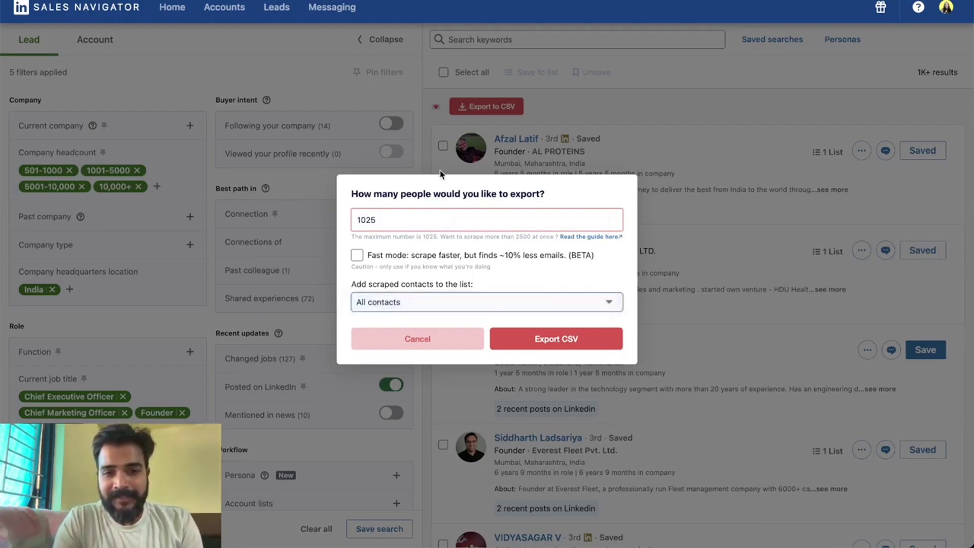
{"action": "left_click", "coordinate": [542, 337]}
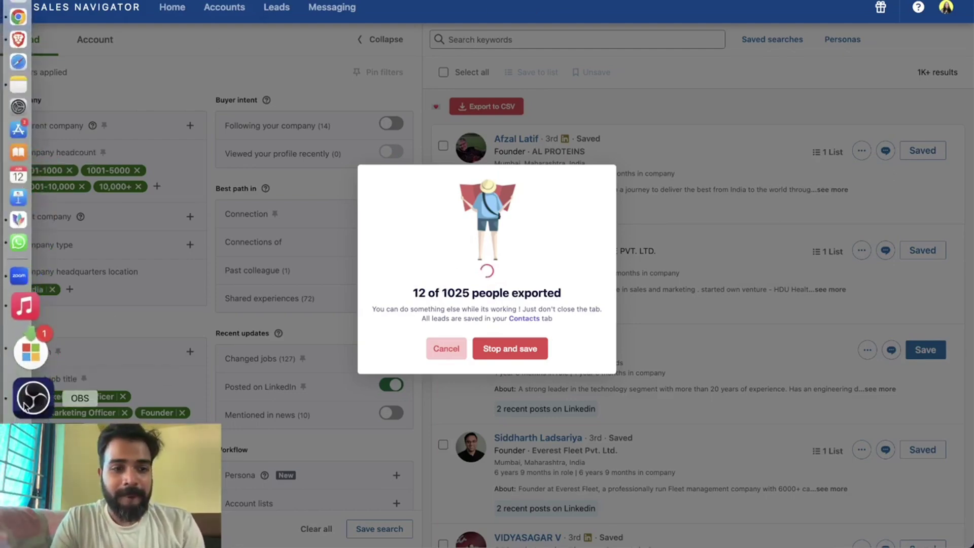
Stop the screen recording, save the exported leads as a CSV file, and open a new tab.
{"action": "left_click", "coordinate": [28, 403]}
{"action": "left_click", "coordinate": [817, 335]}
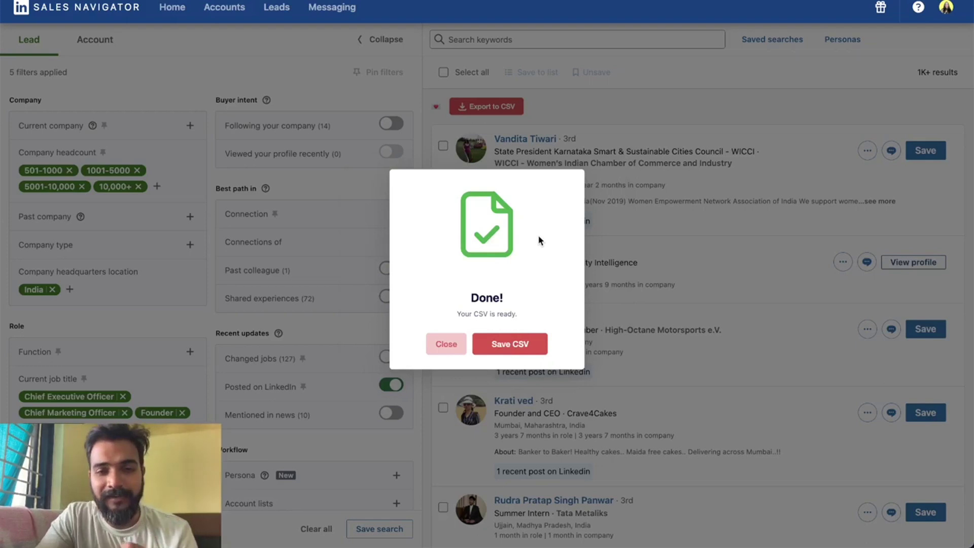
{"action": "left_click", "coordinate": [510, 349]}
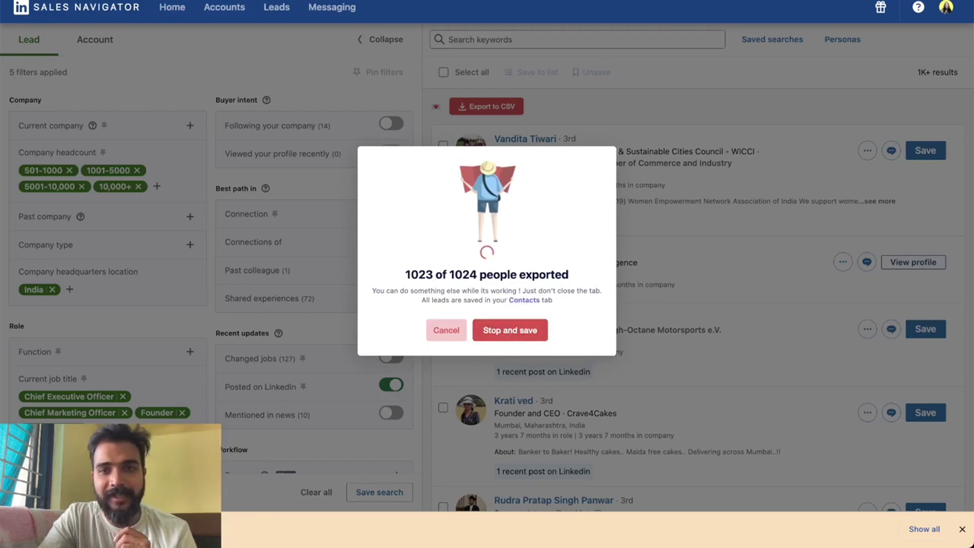
{"action": "key", "text": "ctrl+t"}
Create a blank spreadsheet via sheets.new and bring up the Import file window.
{"action": "type", "text": "sh"}
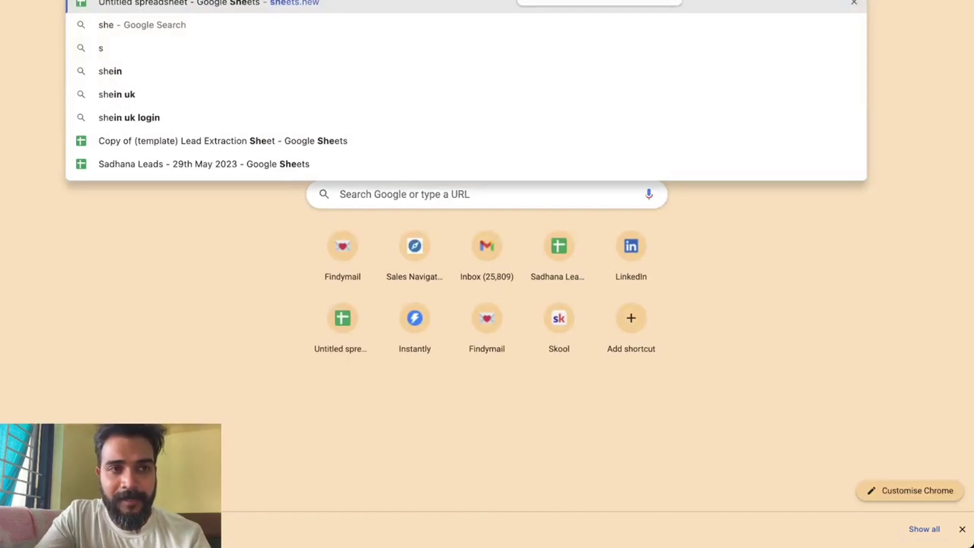
{"action": "key", "text": "Escape"}
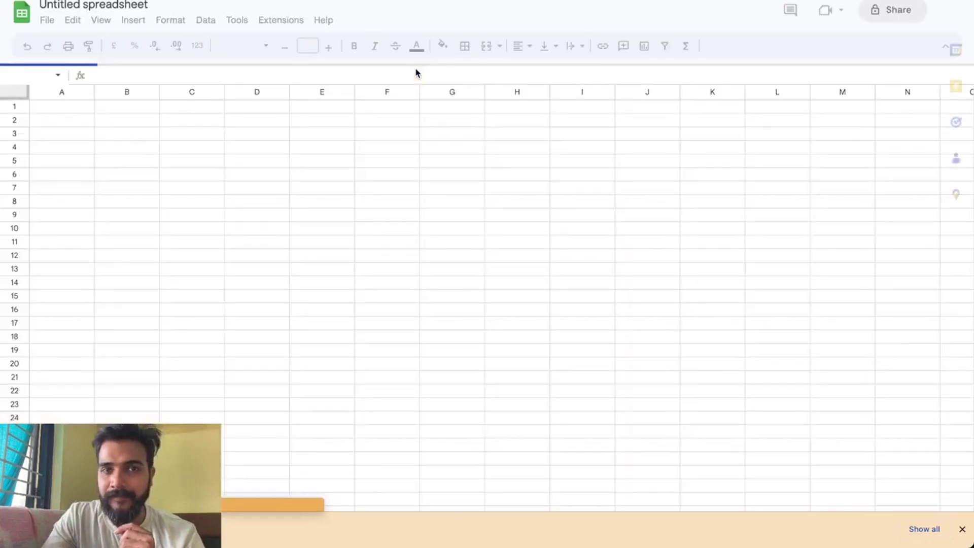
{"action": "left_click", "coordinate": [46, 20]}
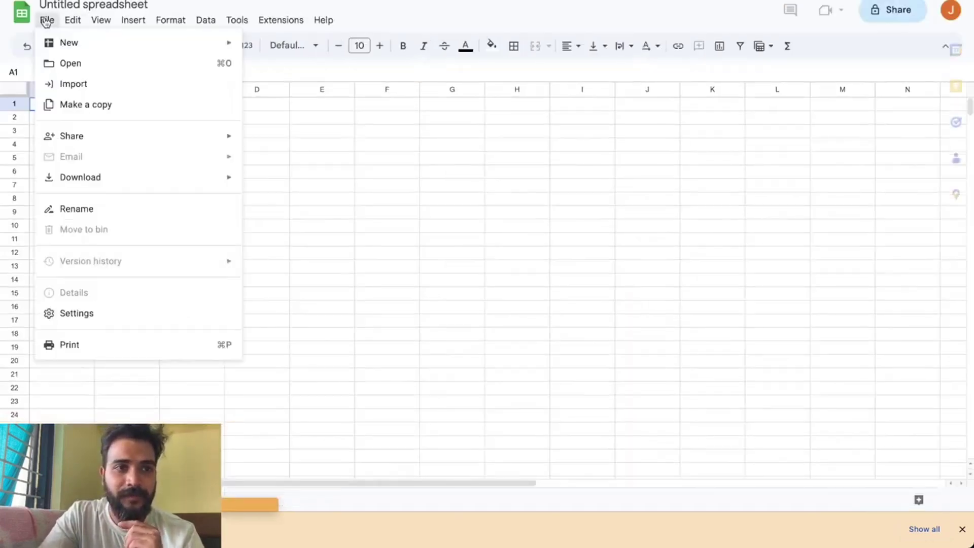
{"action": "key", "text": "Escape"}
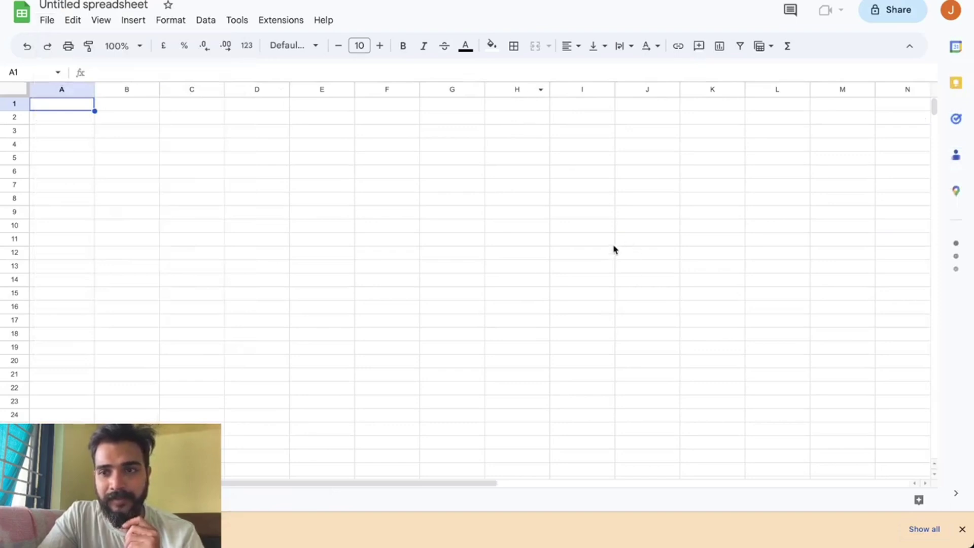
{"action": "key", "text": "ctrl+o"}
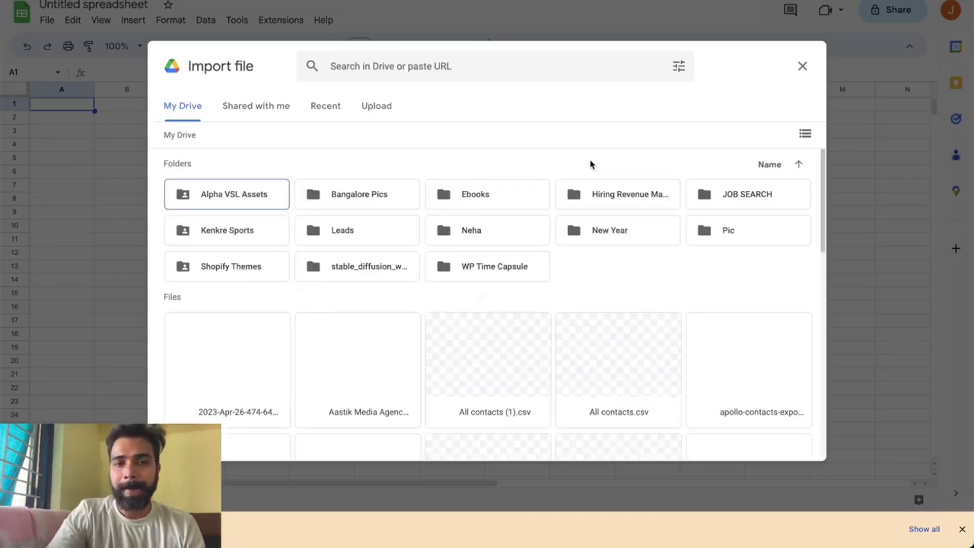
Import the linkedin_export CSV from Downloads, replacing the spreadsheet, and dismiss the export progress window.
{"action": "left_click", "coordinate": [373, 114]}
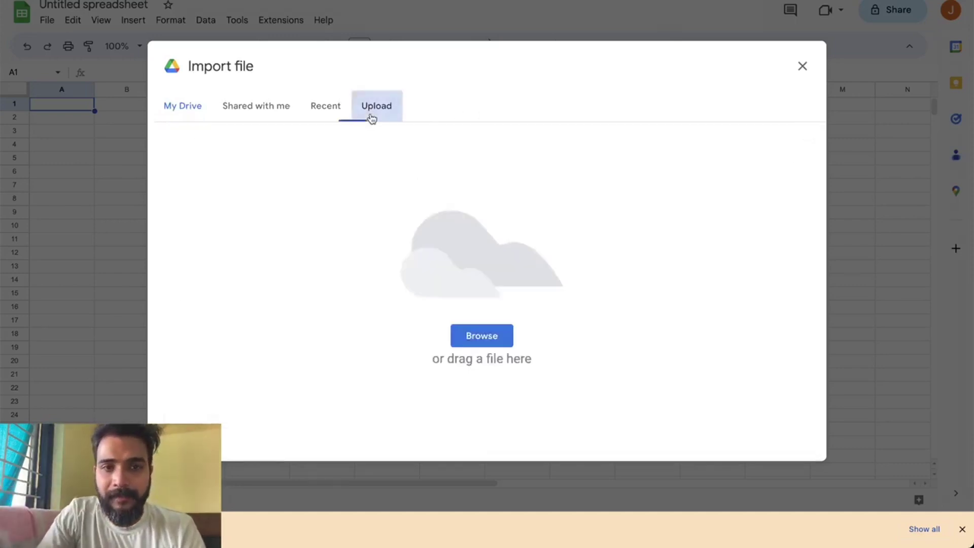
{"action": "left_click", "coordinate": [482, 343]}
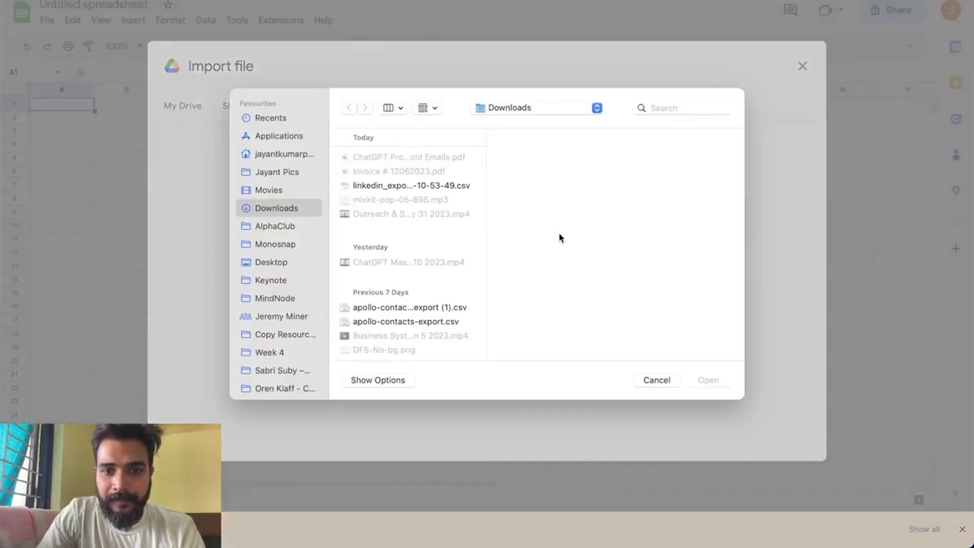
{"action": "left_click", "coordinate": [421, 188]}
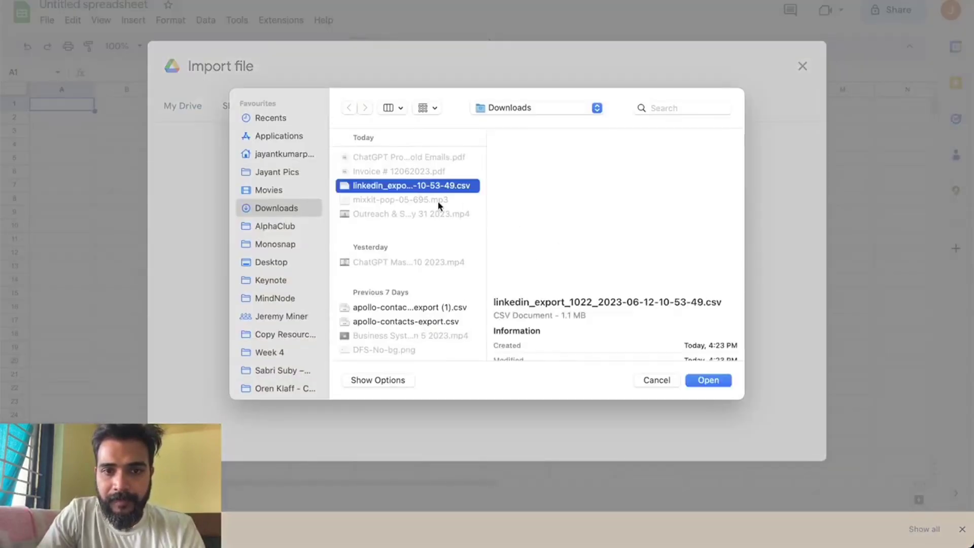
{"action": "left_click", "coordinate": [717, 381]}
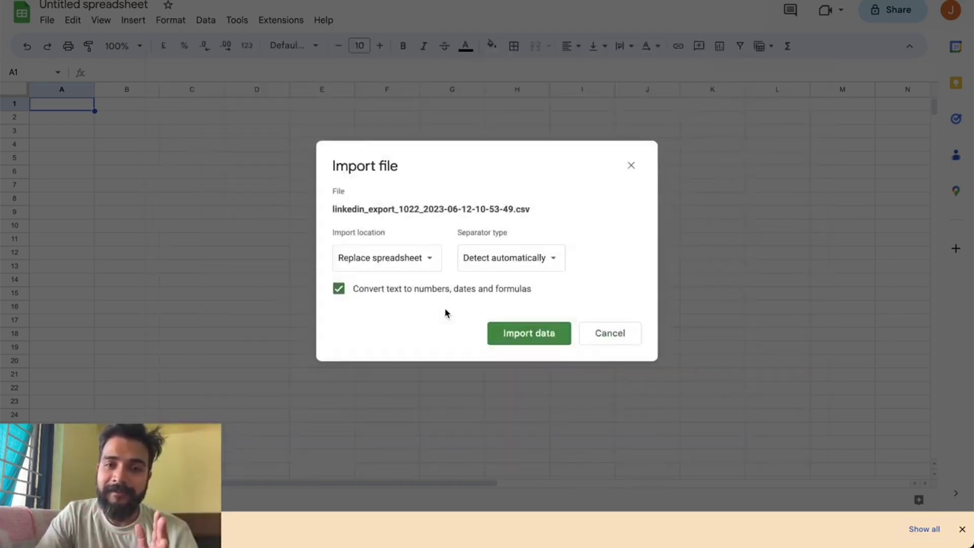
{"action": "left_click", "coordinate": [505, 332]}
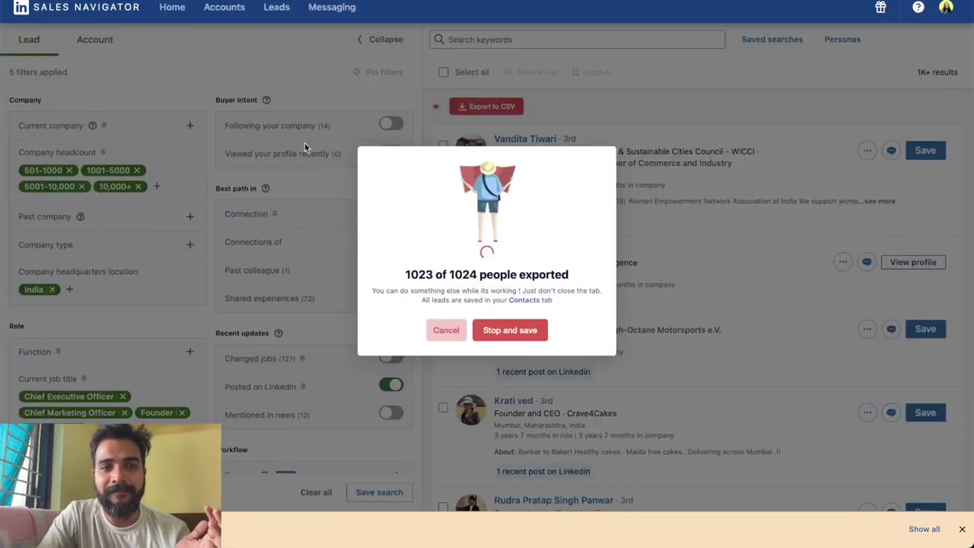
{"action": "left_click", "coordinate": [447, 331]}
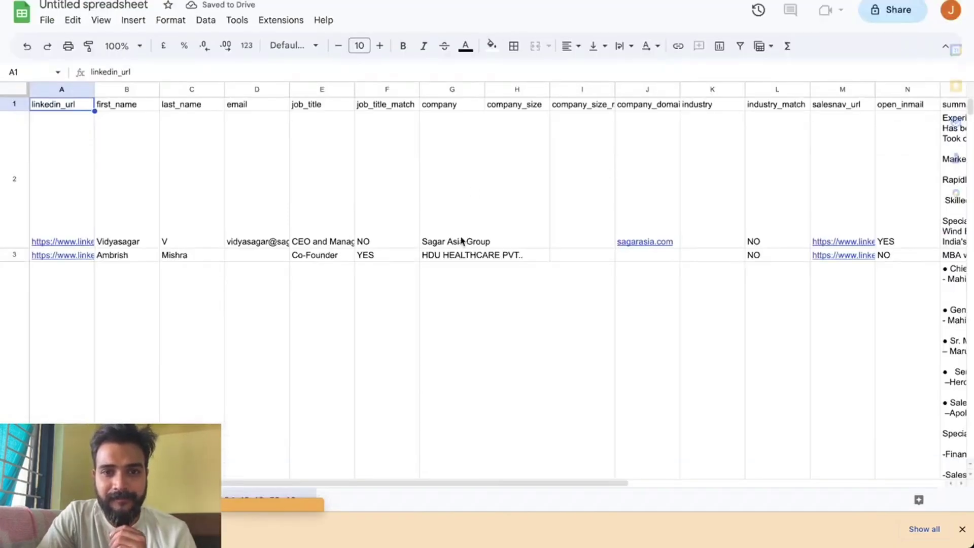
Shrink every row of the sheet to single-line height.
{"action": "key", "text": "ctrl+a"}
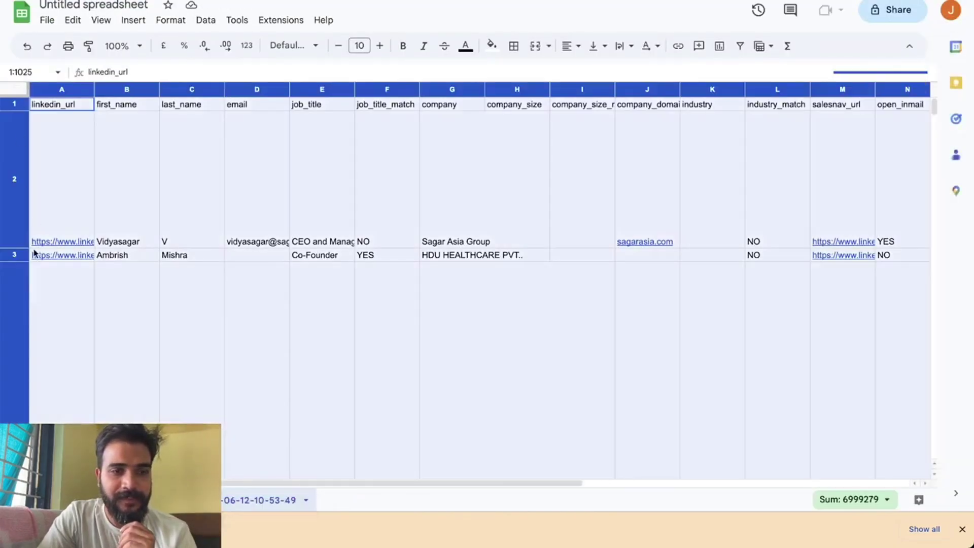
{"action": "left_click_drag", "start_coordinate": [18, 248], "coordinate": [14, 127]}
{"action": "left_click", "coordinate": [327, 269]}
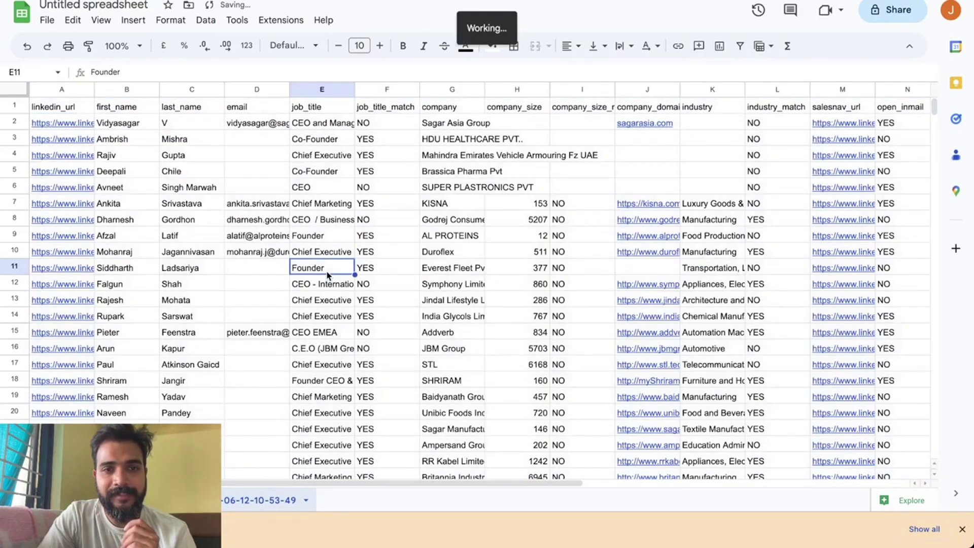
Auto-fit the email column (D) so the full addresses show.
{"action": "left_click", "coordinate": [263, 89]}
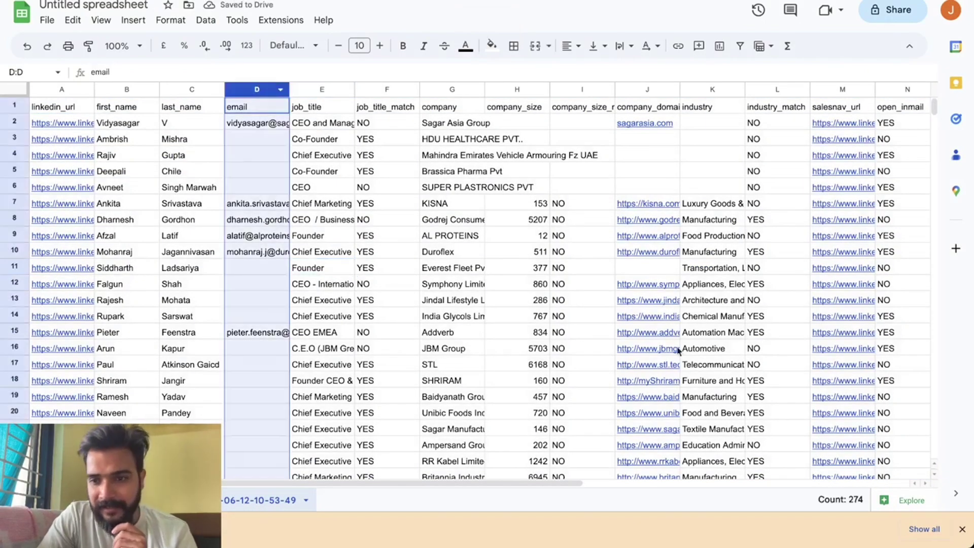
{"action": "left_click_drag", "start_coordinate": [851, 500], "coordinate": [864, 500]}
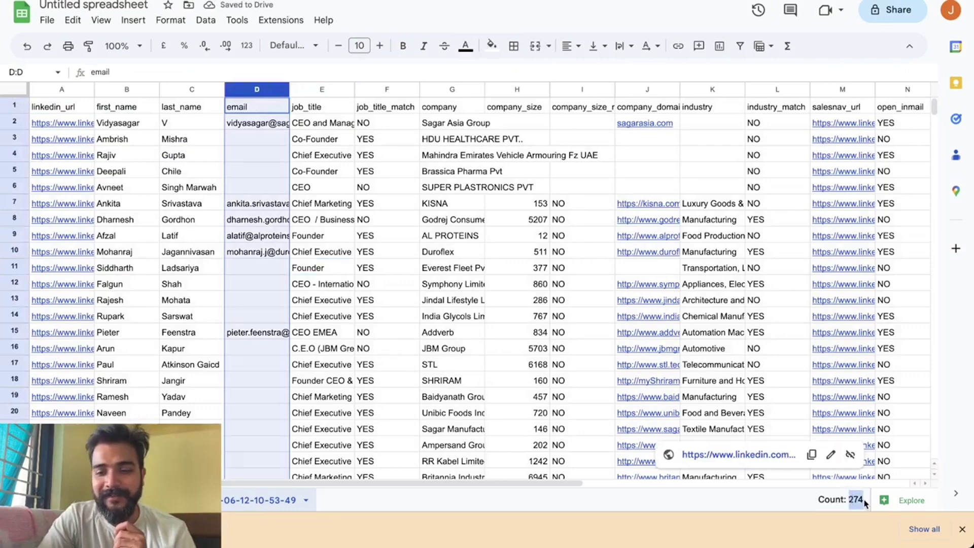
{"action": "left_click", "coordinate": [961, 528]}
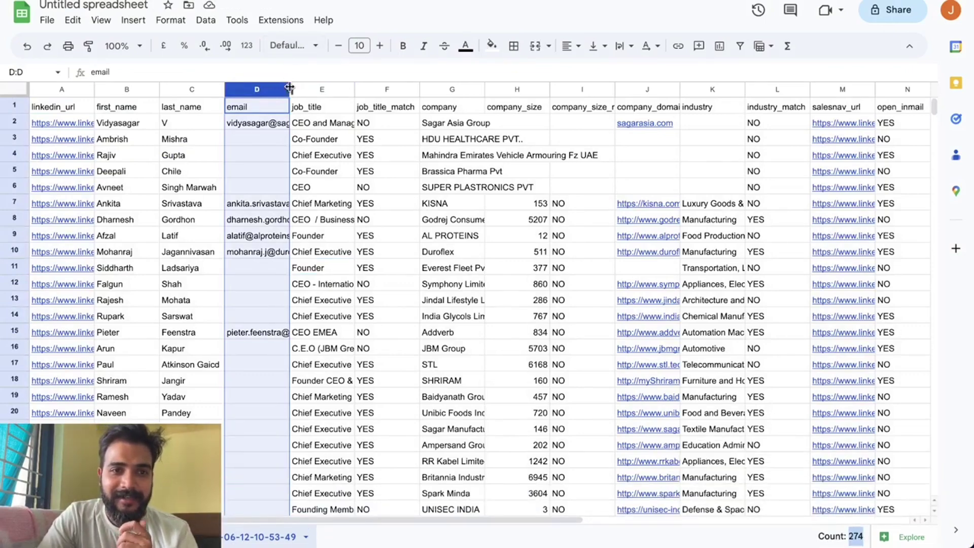
{"action": "double_click", "coordinate": [289, 89]}
{"action": "left_click", "coordinate": [477, 285]}
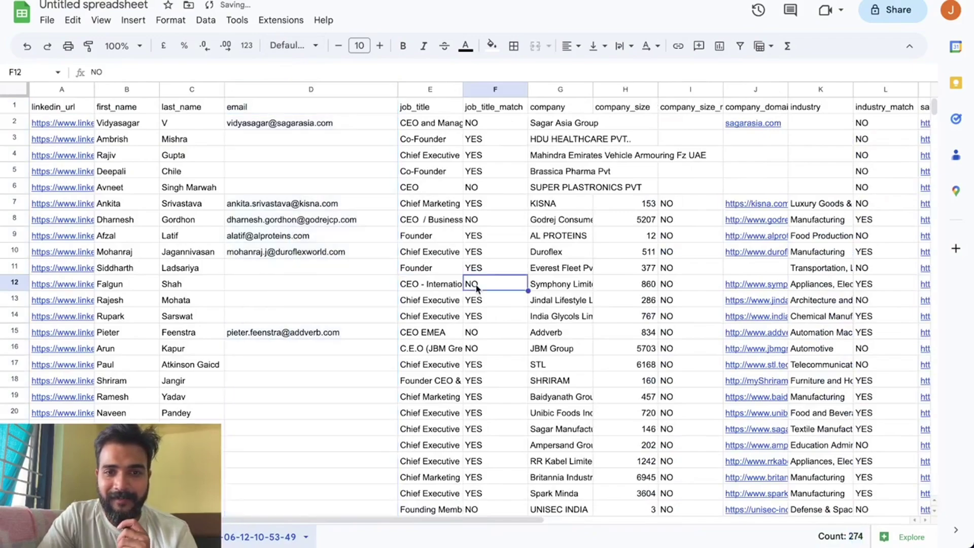
Review the leads' summary, industry and city values, then select the header row.
{"action": "scroll", "coordinate": [477, 287], "scroll_direction": "right", "scroll_amount": 5}
{"action": "scroll", "coordinate": [477, 287], "scroll_direction": "left", "scroll_amount": 5}
{"action": "scroll", "coordinate": [478, 287], "scroll_direction": "right", "scroll_amount": 5}
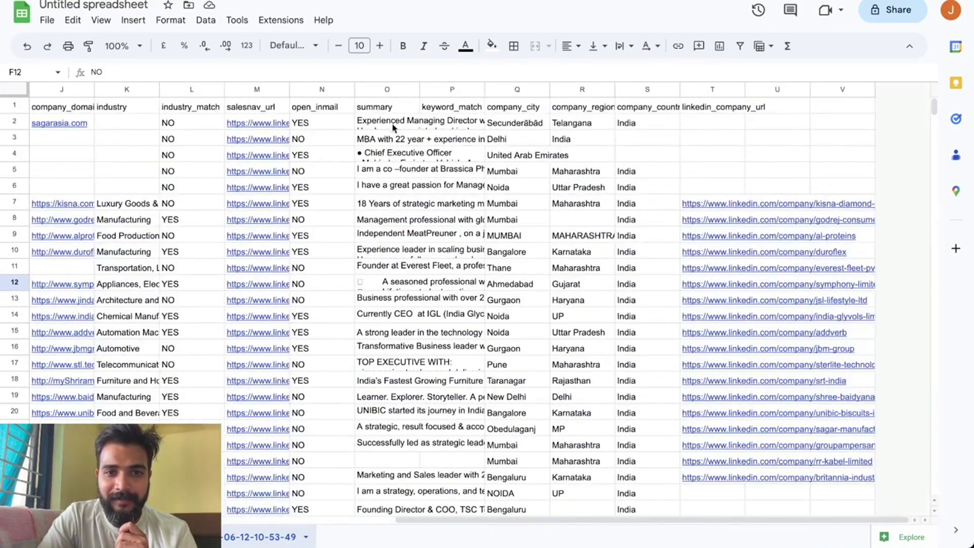
{"action": "left_click", "coordinate": [393, 126]}
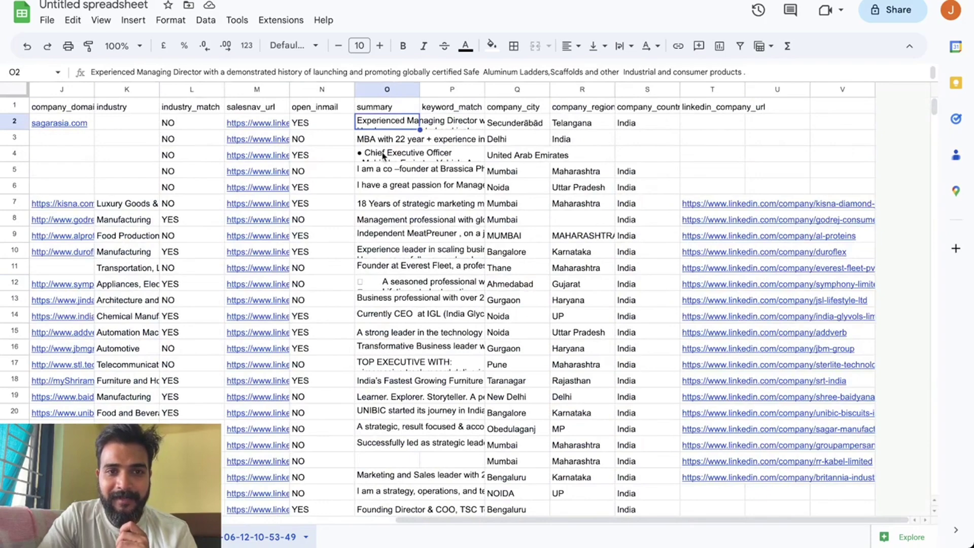
{"action": "key", "text": "Down"}
{"action": "key", "text": "Down"}
{"action": "key", "text": "Up"}
{"action": "key", "text": "Up"}
{"action": "key", "text": "Down"}
{"action": "key", "text": "Down"}
{"action": "key", "text": "Down"}
{"action": "key", "text": "Down"}
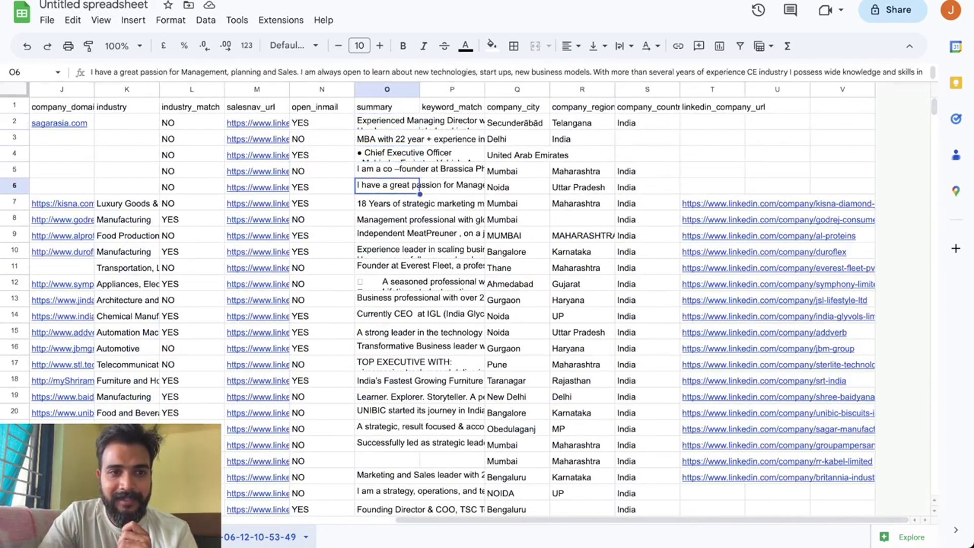
{"action": "scroll", "coordinate": [477, 287], "scroll_direction": "left", "scroll_amount": 5}
{"action": "scroll", "coordinate": [476, 287], "scroll_direction": "right", "scroll_amount": 3}
{"action": "left_click", "coordinate": [378, 204]}
{"action": "left_click", "coordinate": [413, 219]}
{"action": "left_click", "coordinate": [413, 251]}
{"action": "scroll", "coordinate": [414, 252], "scroll_direction": "left", "scroll_amount": 5}
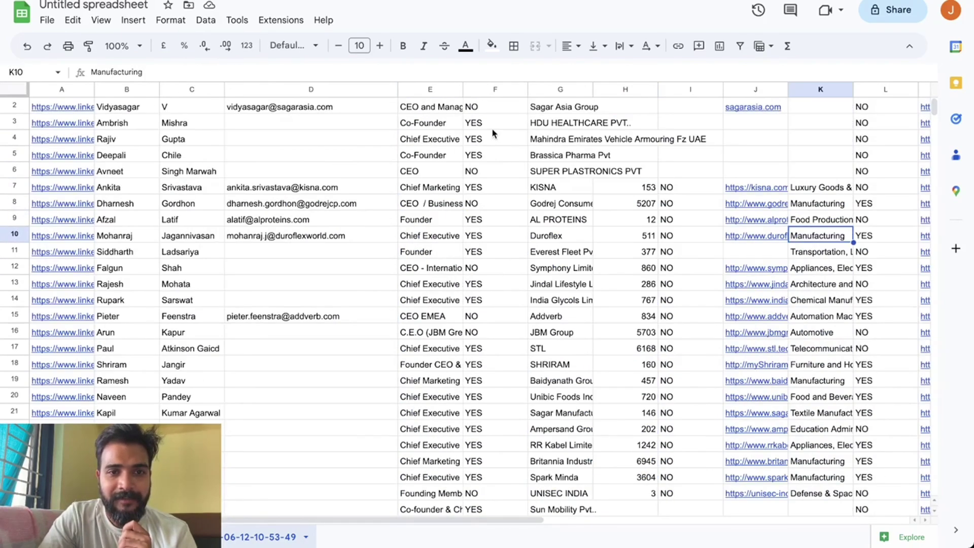
{"action": "scroll", "coordinate": [495, 130], "scroll_direction": "right", "scroll_amount": 6}
{"action": "scroll", "coordinate": [488, 139], "scroll_direction": "up", "scroll_amount": 1}
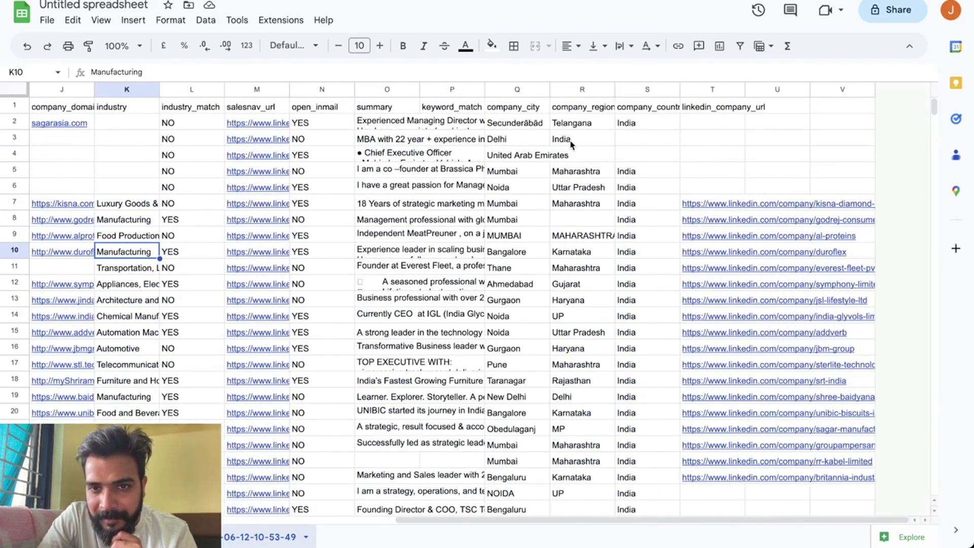
{"action": "left_click", "coordinate": [511, 127]}
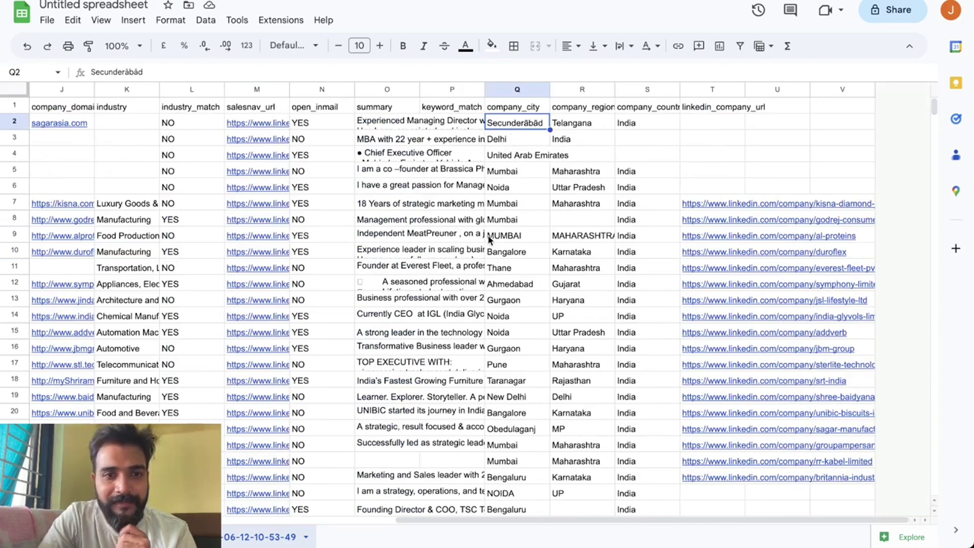
{"action": "scroll", "coordinate": [489, 240], "scroll_direction": "left", "scroll_amount": 5}
{"action": "left_click", "coordinate": [14, 107]}
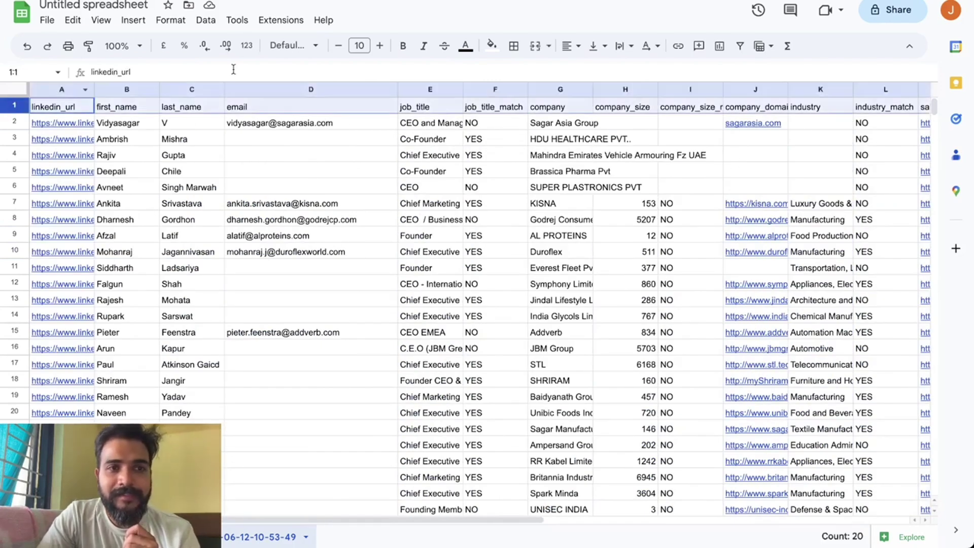
Freeze the header row.
{"action": "left_click", "coordinate": [133, 20]}
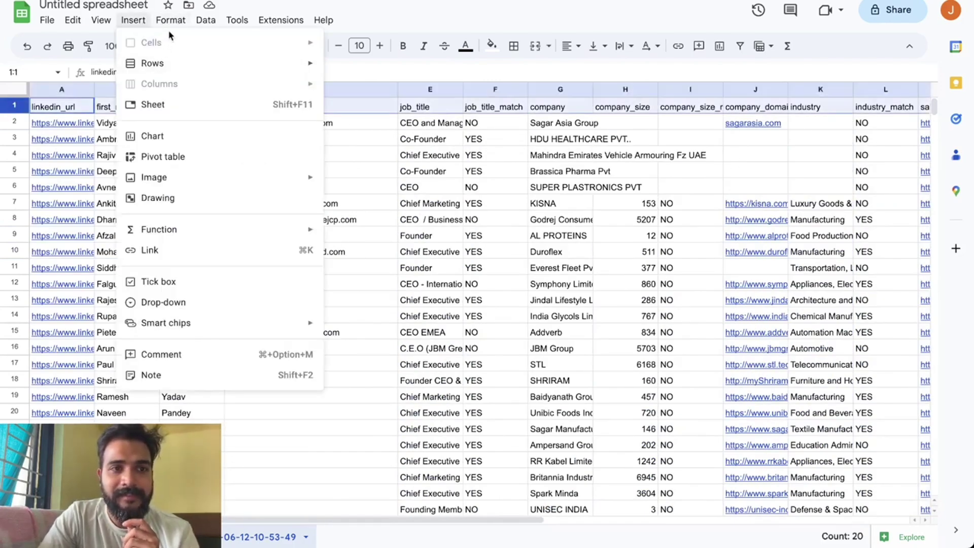
{"action": "mouse_move", "coordinate": [99, 21]}
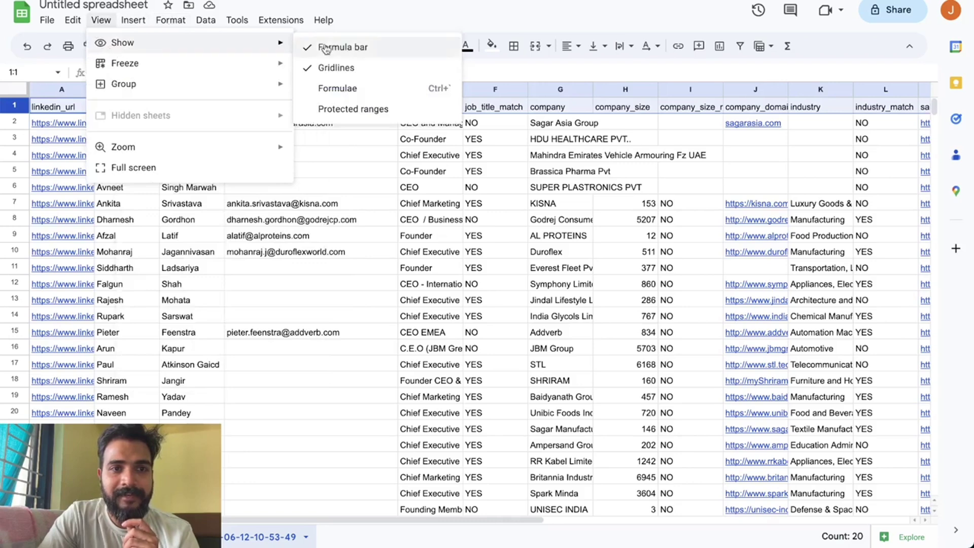
{"action": "mouse_move", "coordinate": [242, 61]}
{"action": "left_click", "coordinate": [351, 97]}
Convert the email column's addresses into people chips and check the converted cells.
{"action": "left_click", "coordinate": [346, 237]}
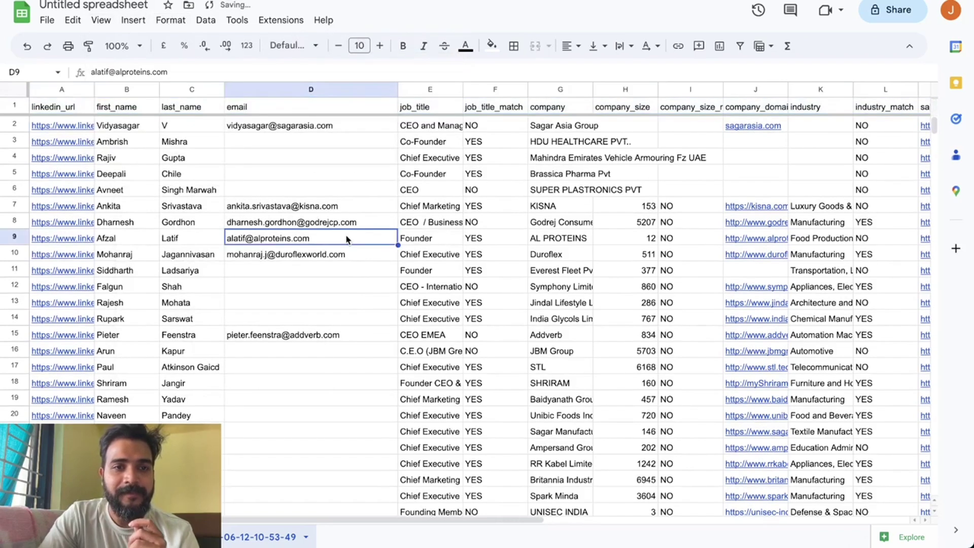
{"action": "left_click", "coordinate": [311, 89]}
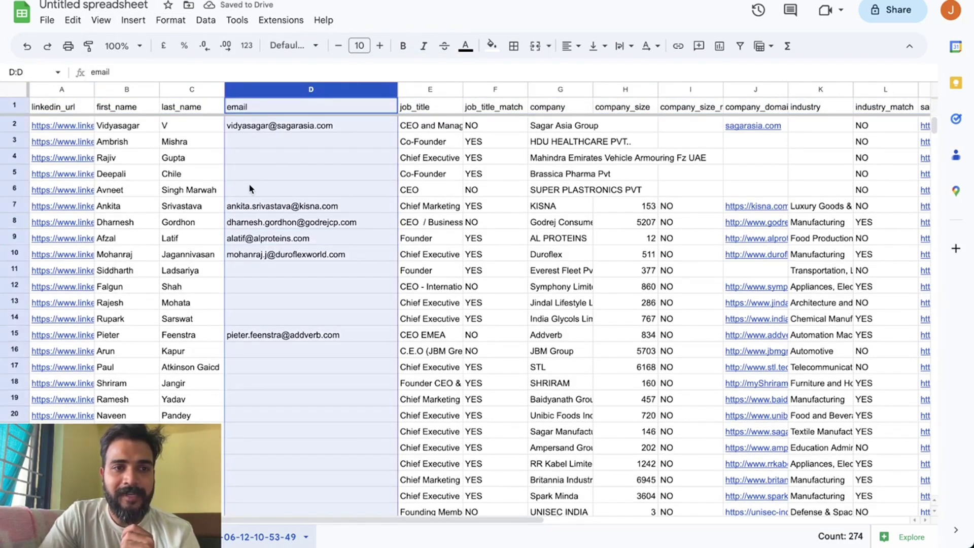
{"action": "left_click", "coordinate": [102, 21]}
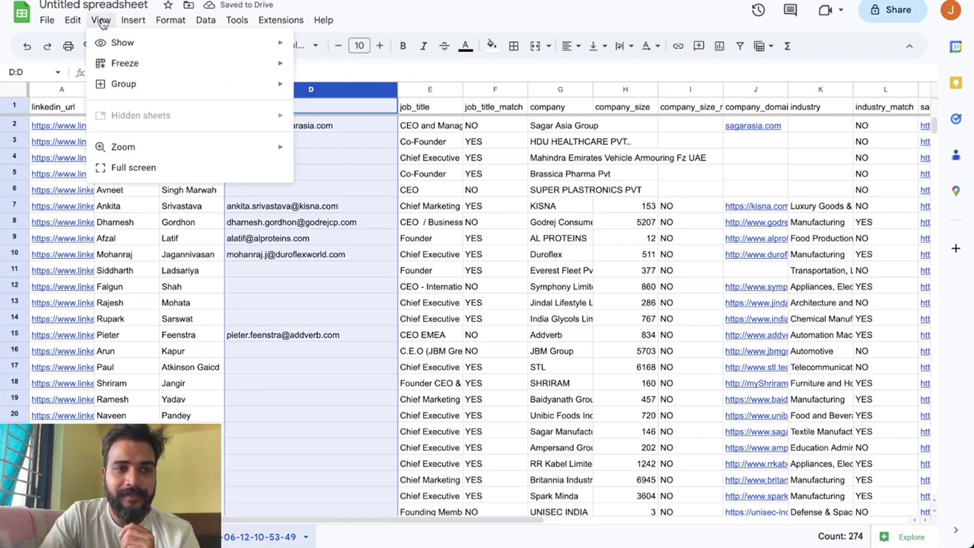
{"action": "mouse_move", "coordinate": [134, 21]}
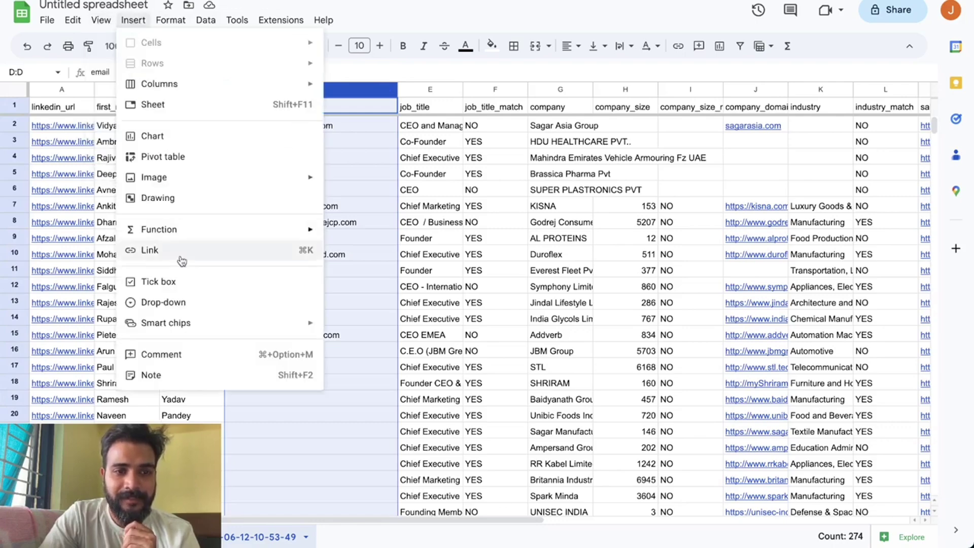
{"action": "mouse_move", "coordinate": [177, 323]}
{"action": "left_click", "coordinate": [339, 327]}
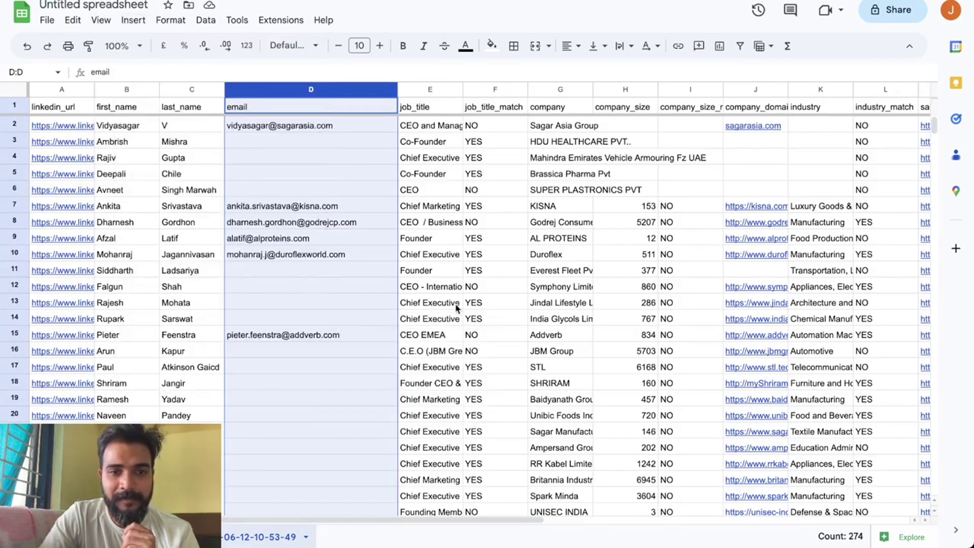
{"action": "left_click", "coordinate": [456, 304]}
{"action": "scroll", "coordinate": [456, 308], "scroll_direction": "down", "scroll_amount": 10}
{"action": "scroll", "coordinate": [456, 308], "scroll_direction": "down", "scroll_amount": 20}
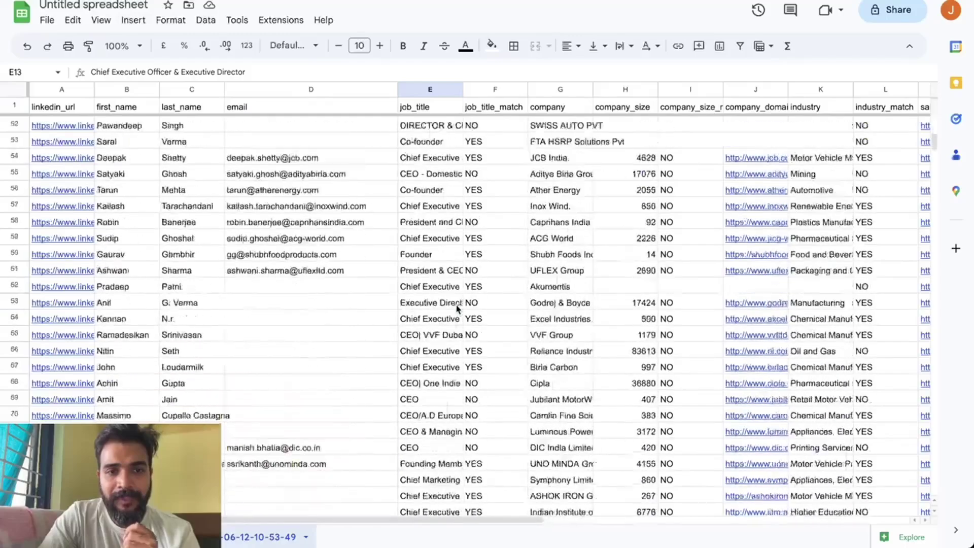
{"action": "scroll", "coordinate": [456, 307], "scroll_direction": "down", "scroll_amount": 1}
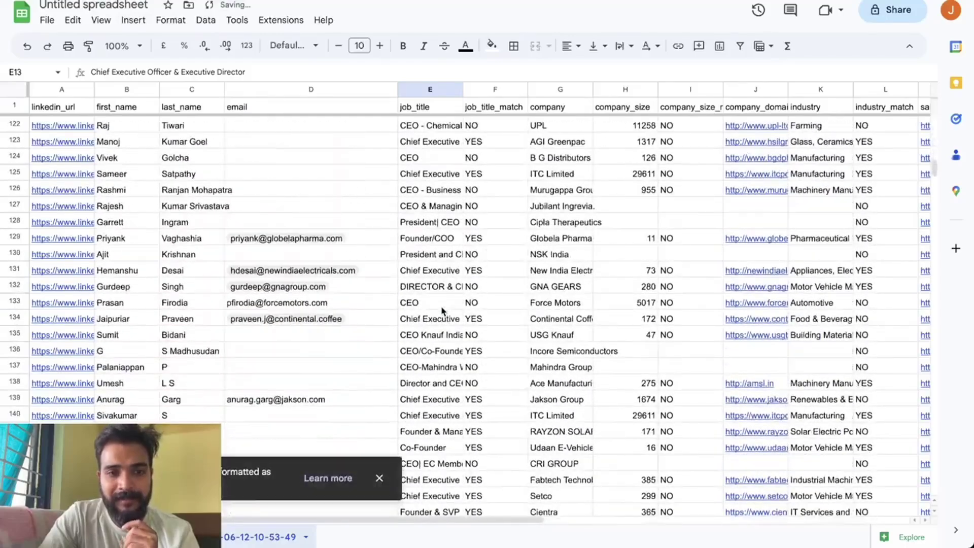
{"action": "left_click", "coordinate": [306, 308]}
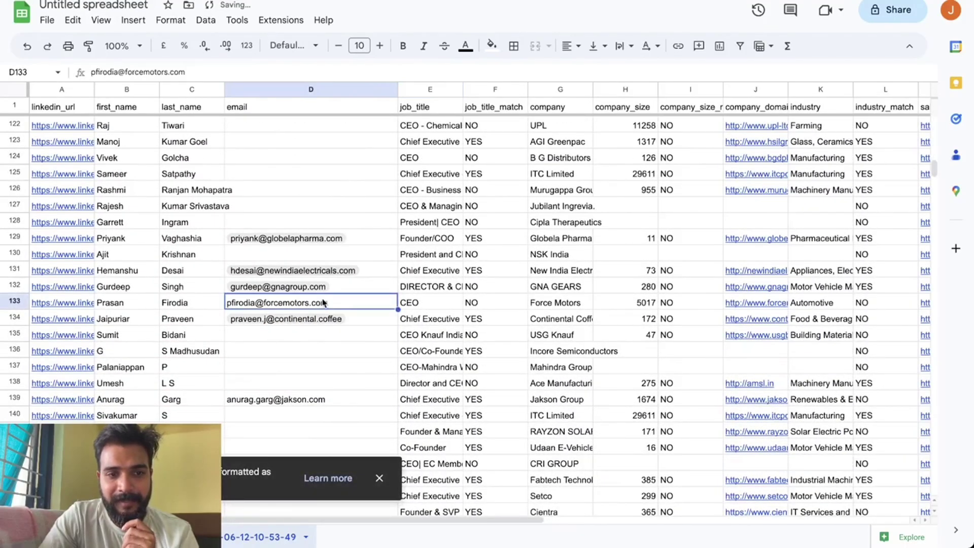
Dismiss the mentioned-people notice and copy the whole email column D.
{"action": "scroll", "coordinate": [292, 304], "scroll_direction": "up", "scroll_amount": 8}
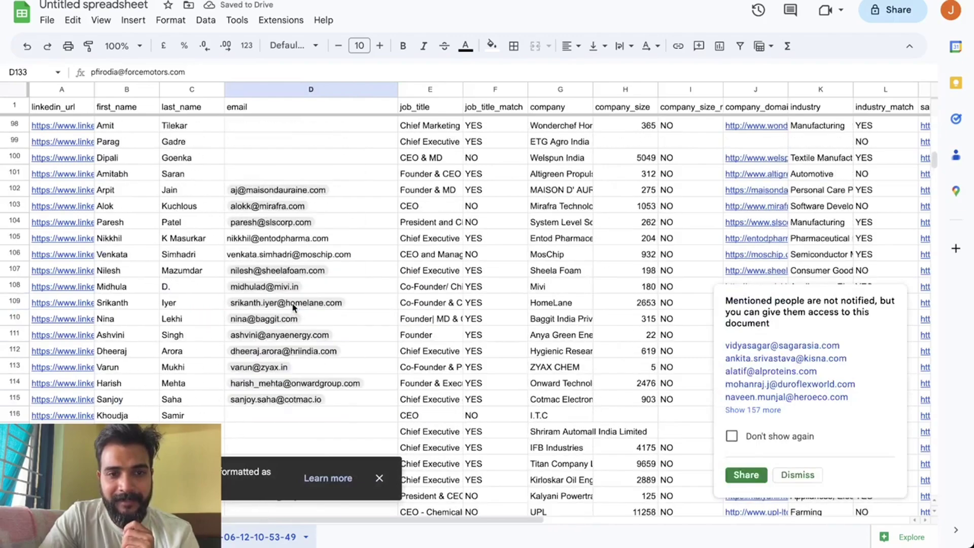
{"action": "scroll", "coordinate": [291, 302], "scroll_direction": "down", "scroll_amount": 2}
{"action": "scroll", "coordinate": [291, 302], "scroll_direction": "up", "scroll_amount": 2}
{"action": "left_click", "coordinate": [812, 474]}
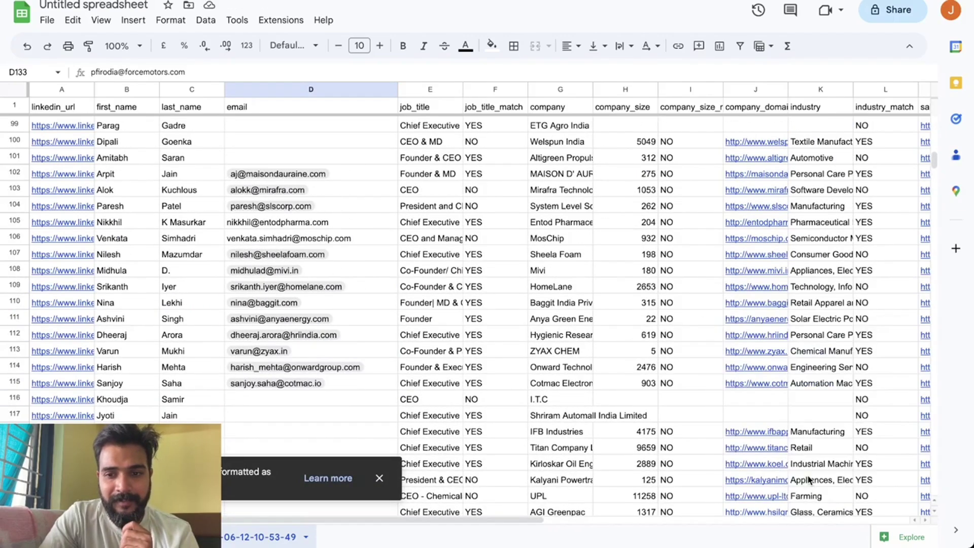
{"action": "scroll", "coordinate": [447, 422], "scroll_direction": "down", "scroll_amount": 7}
{"action": "scroll", "coordinate": [447, 422], "scroll_direction": "up", "scroll_amount": 19}
{"action": "scroll", "coordinate": [447, 422], "scroll_direction": "up", "scroll_amount": 20}
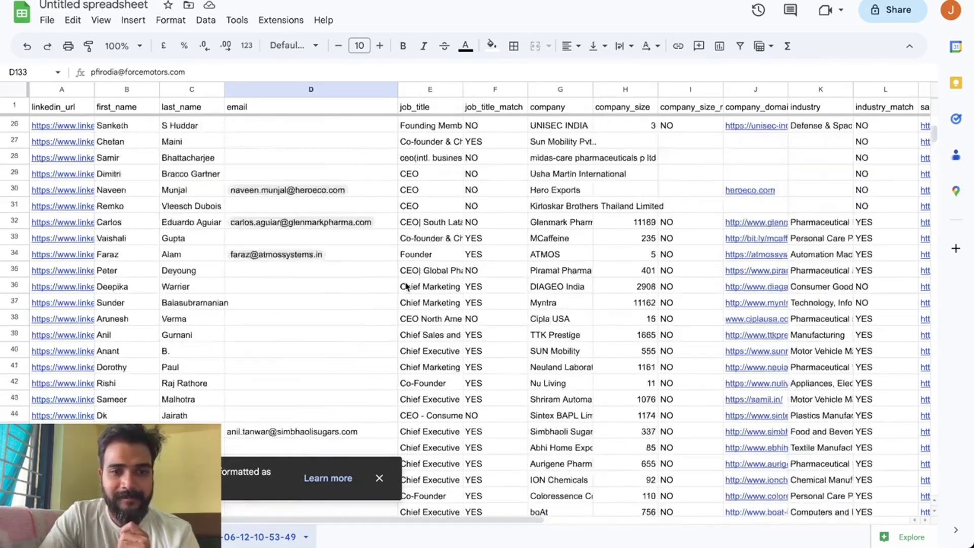
{"action": "left_click", "coordinate": [330, 89]}
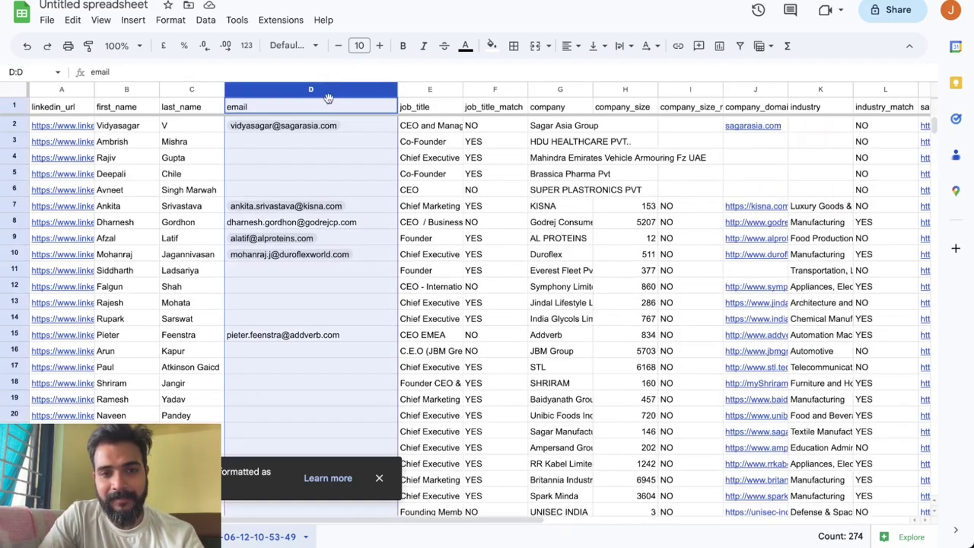
{"action": "key", "text": "super+c"}
{"action": "mouse_move", "coordinate": [2, 291]}
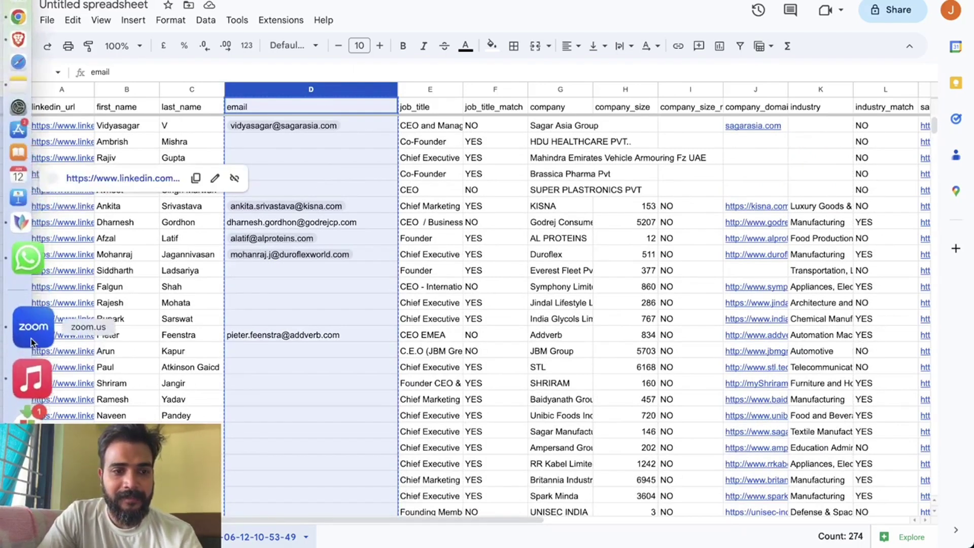
Create a filter covering every column of the lead table.
{"action": "left_click", "coordinate": [740, 46]}
{"action": "left_click", "coordinate": [390, 107]}
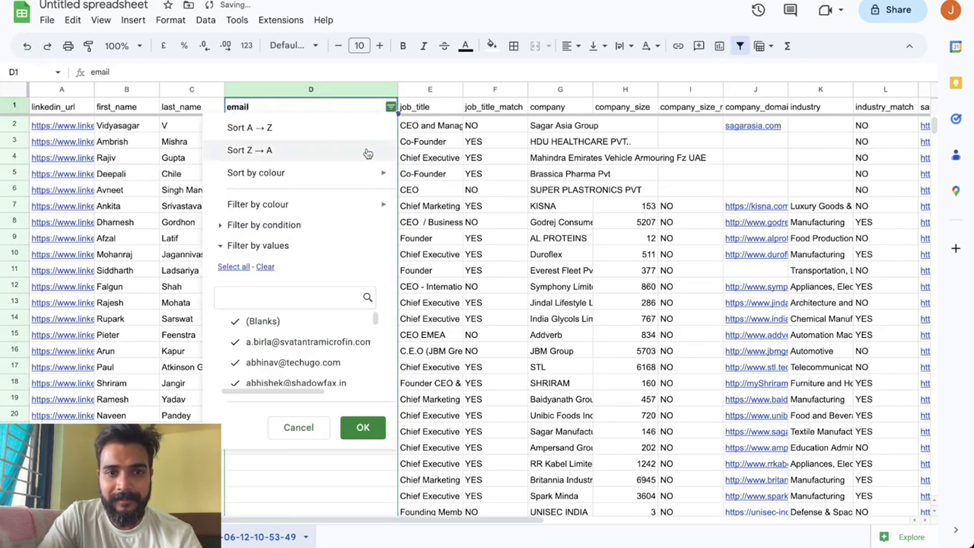
{"action": "left_click", "coordinate": [431, 221]}
{"action": "left_click", "coordinate": [15, 89]}
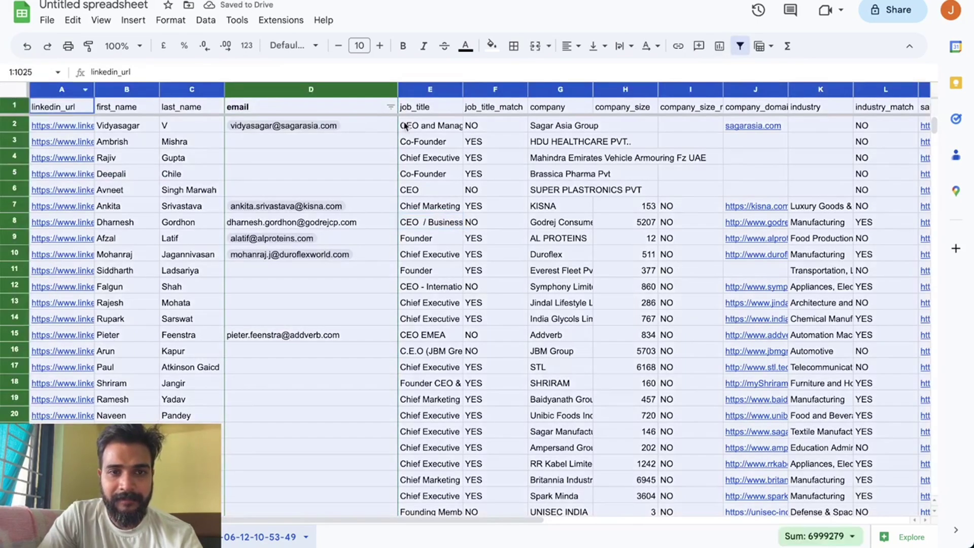
{"action": "left_click", "coordinate": [740, 46]}
{"action": "left_click", "coordinate": [739, 47]}
{"action": "left_click", "coordinate": [438, 158]}
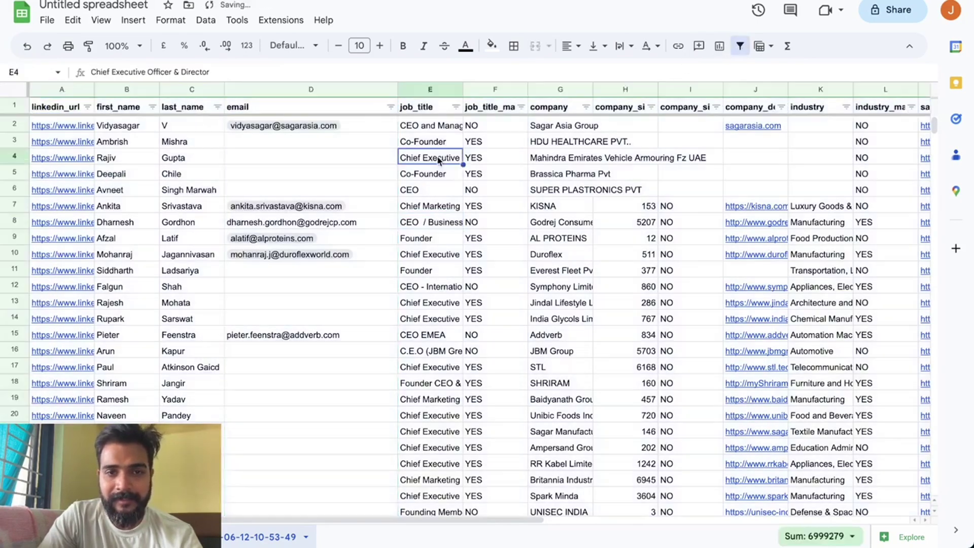
Uncheck (Blanks) in the email filter, select the remaining email column, and open Launchpad.
{"action": "left_click", "coordinate": [390, 107]}
{"action": "mouse_move", "coordinate": [364, 205]}
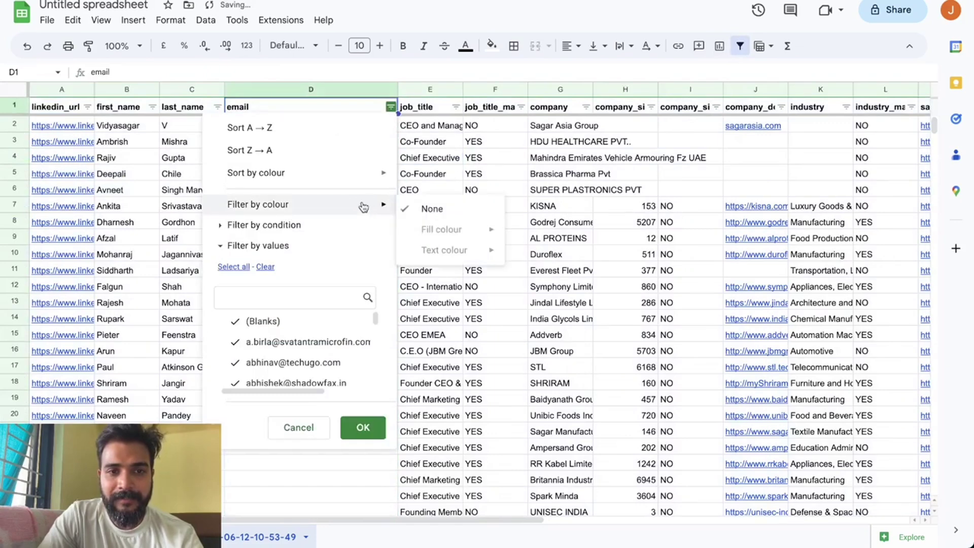
{"action": "left_click", "coordinate": [235, 321]}
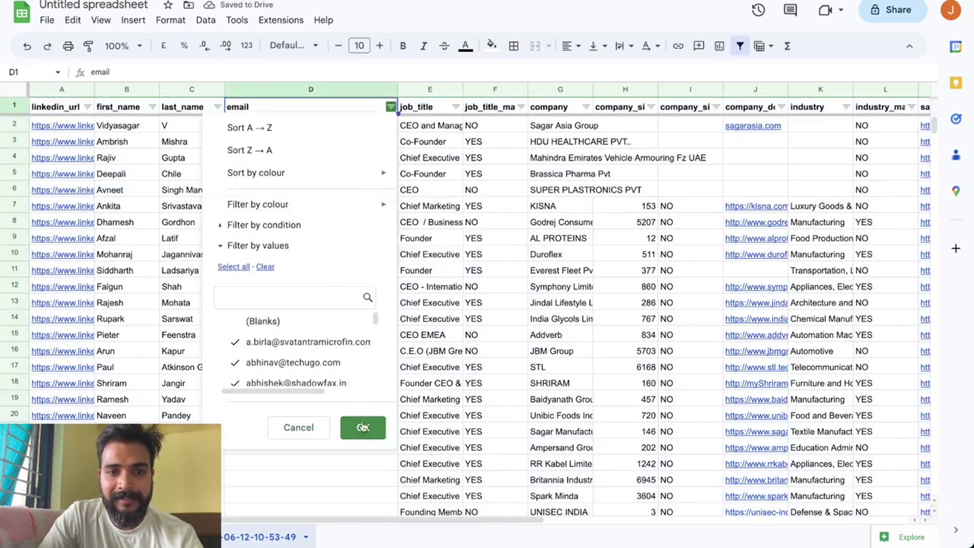
{"action": "left_click", "coordinate": [363, 427]}
{"action": "left_click", "coordinate": [406, 401]}
{"action": "left_click", "coordinate": [307, 85]}
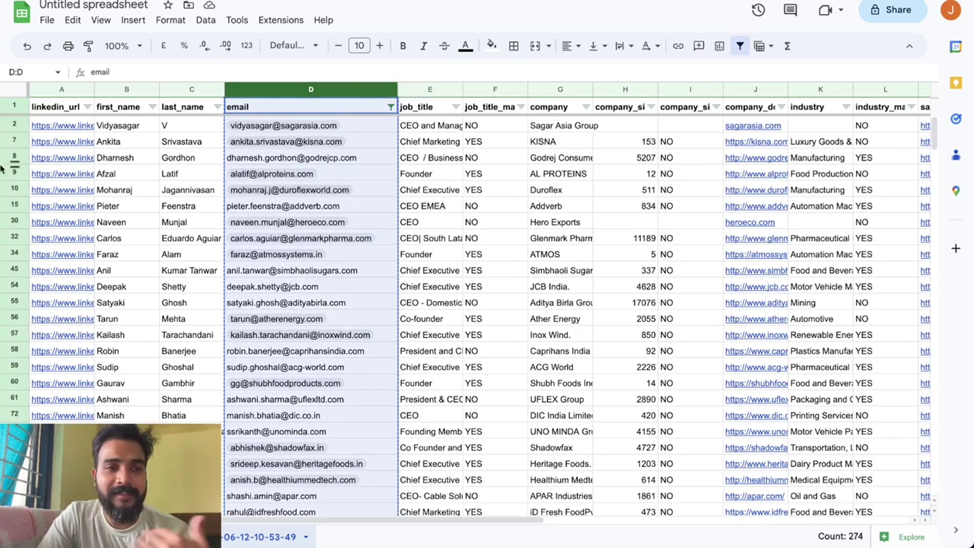
{"action": "mouse_move", "coordinate": [2, 167]}
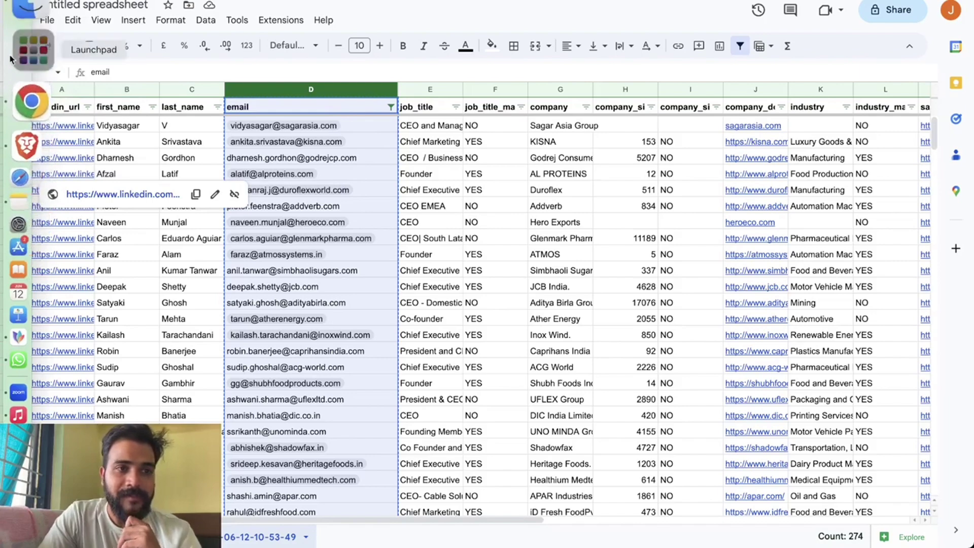
{"action": "left_click", "coordinate": [5, 47]}
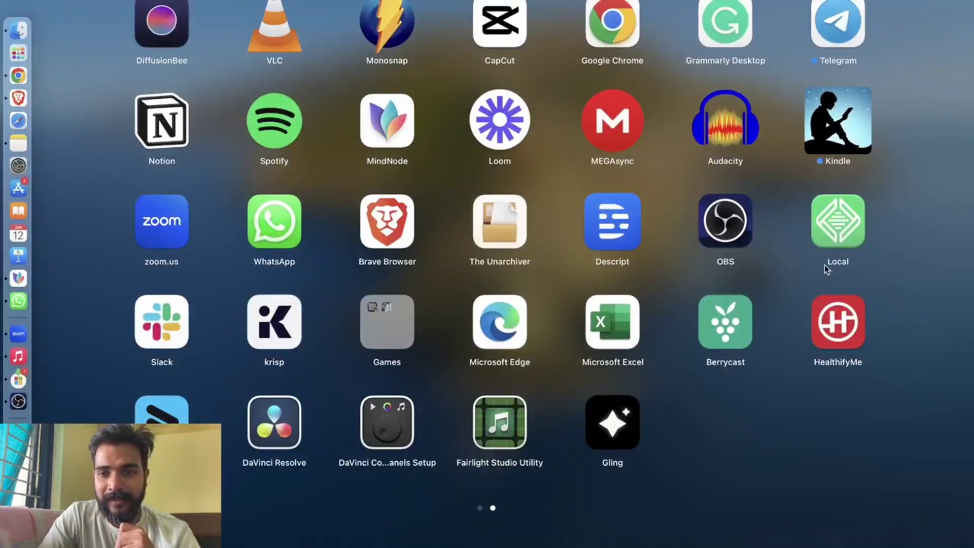
Flip through the Launchpad pages and close it to return to the sheet.
{"action": "scroll", "coordinate": [819, 267], "scroll_direction": "left", "scroll_amount": 5}
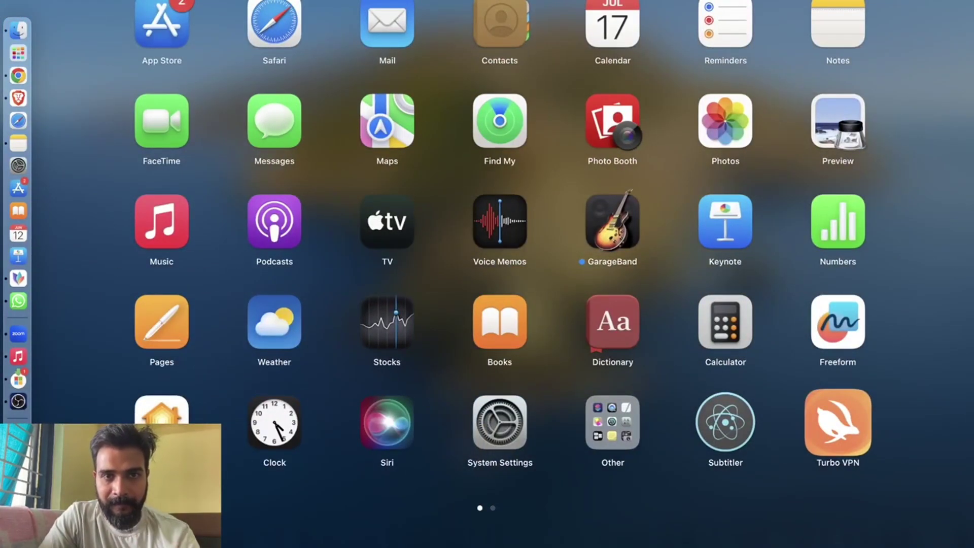
{"action": "scroll", "coordinate": [487, 274], "scroll_direction": "right", "scroll_amount": 5}
{"action": "left_click", "coordinate": [540, 17]}
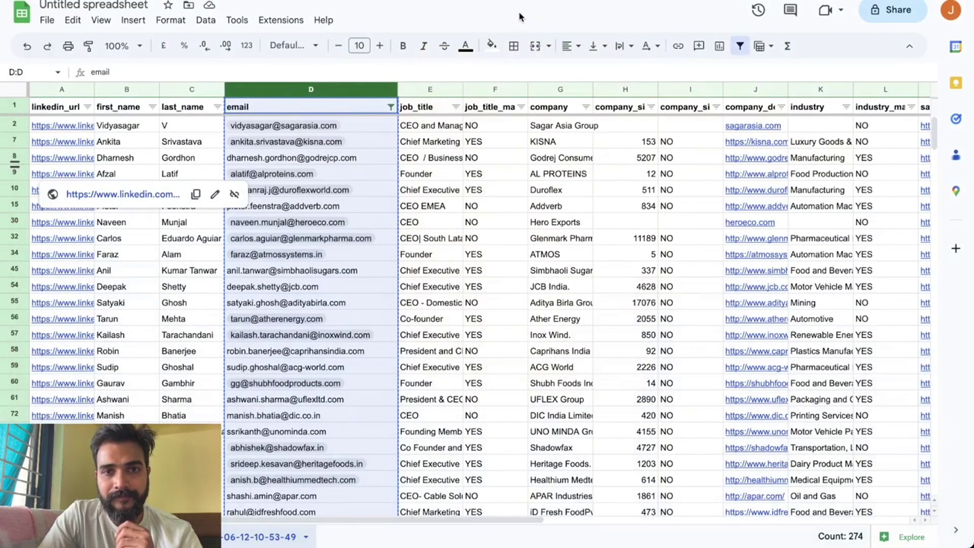
Launch Excel, paste the 274 lead emails into column A, then open a new Chrome tab.
{"action": "mouse_move", "coordinate": [2, 386]}
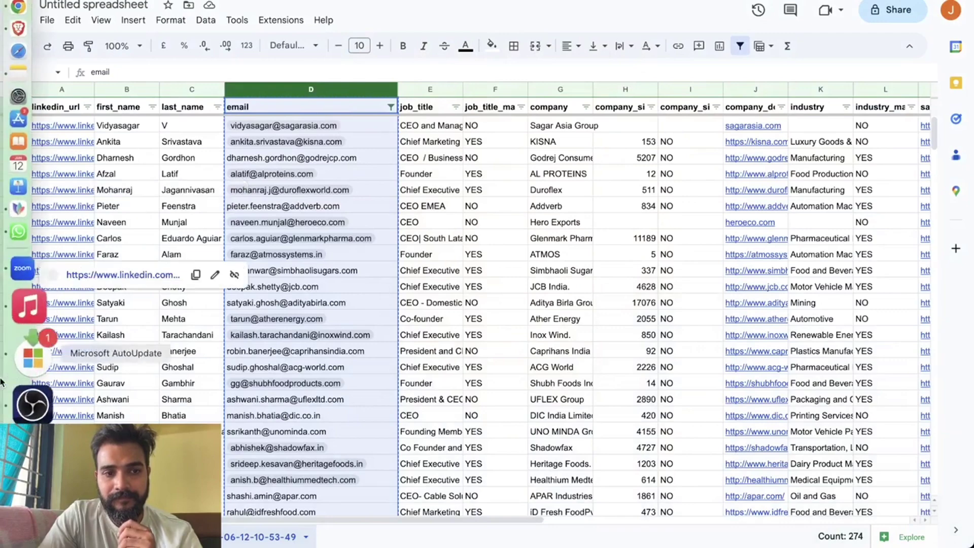
{"action": "left_click", "coordinate": [26, 418]}
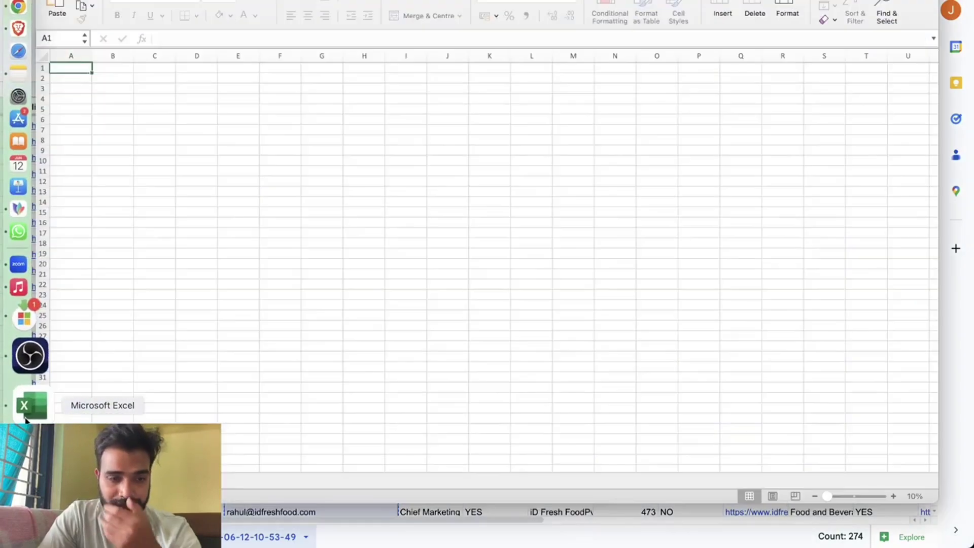
{"action": "left_click", "coordinate": [268, 232]}
{"action": "left_click", "coordinate": [78, 89]}
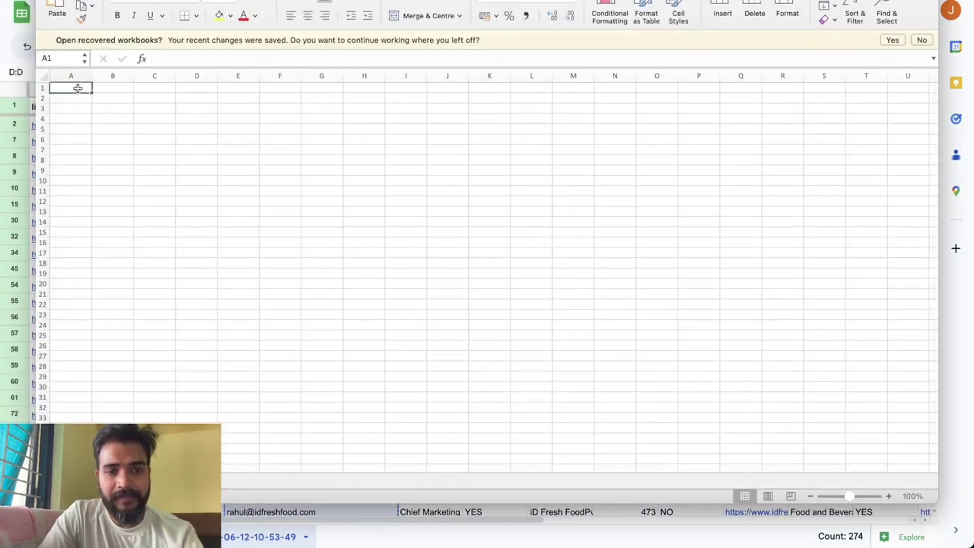
{"action": "key", "text": "super+v"}
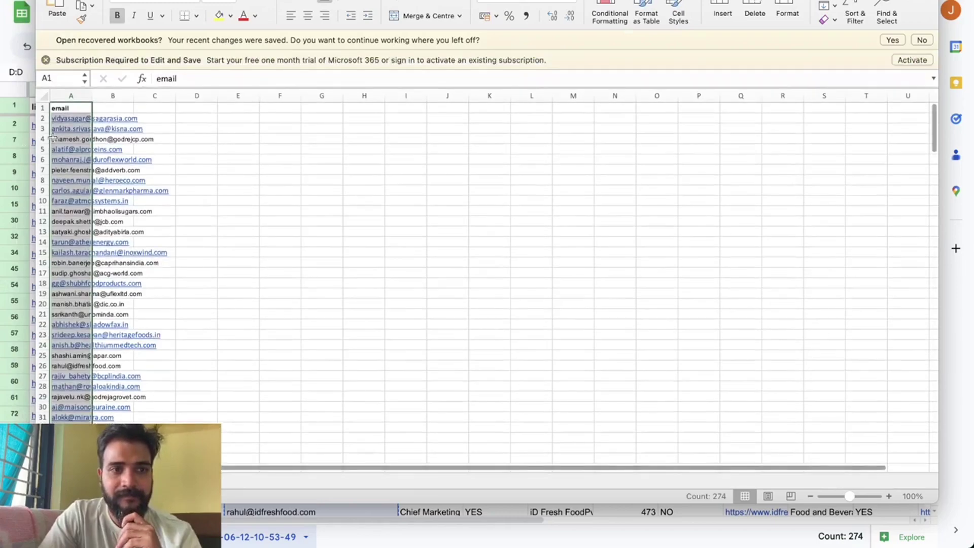
{"action": "left_click", "coordinate": [67, 93]}
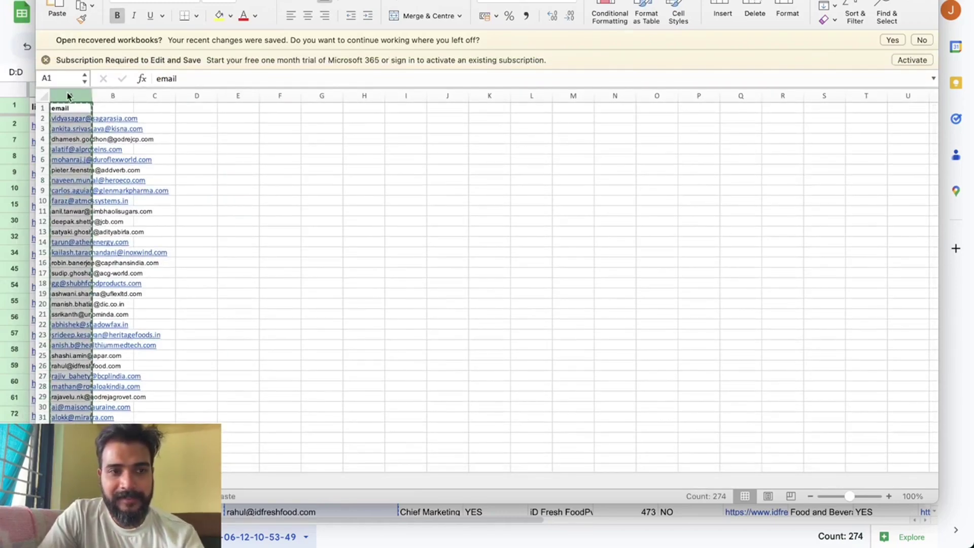
{"action": "key", "text": "super+Tab"}
{"action": "key", "text": "super+t"}
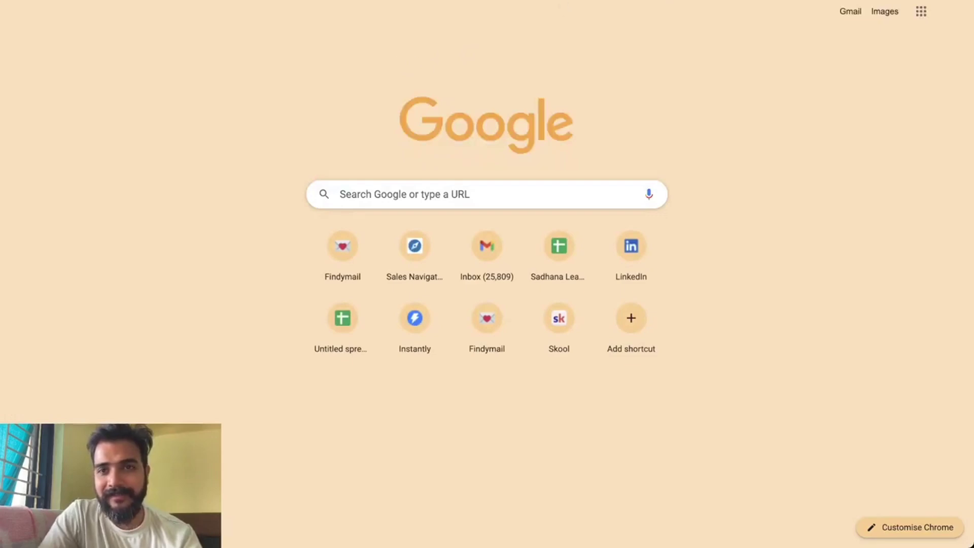
Create a new blank sheet and paste the email list into column A.
{"action": "key", "text": "super+w"}
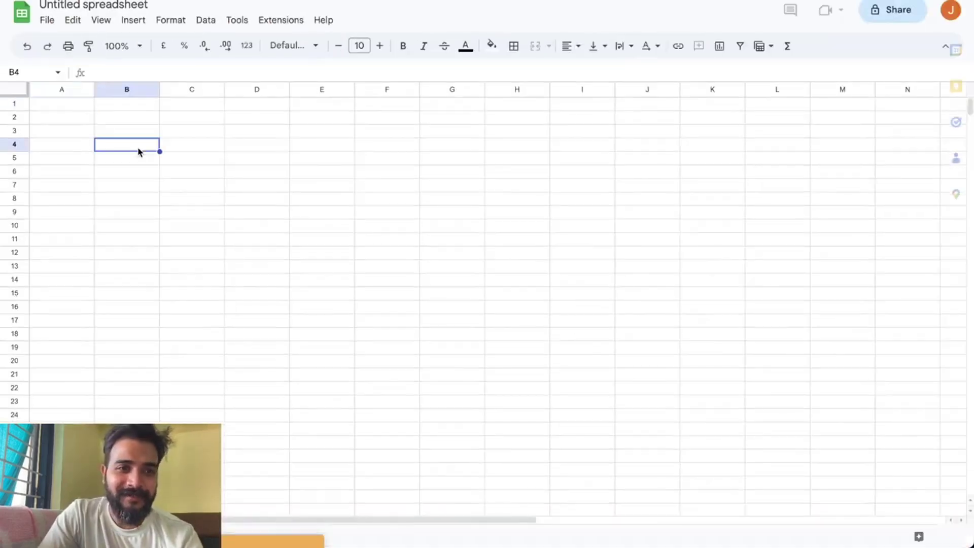
{"action": "left_click", "coordinate": [81, 109]}
{"action": "key", "text": "super+v"}
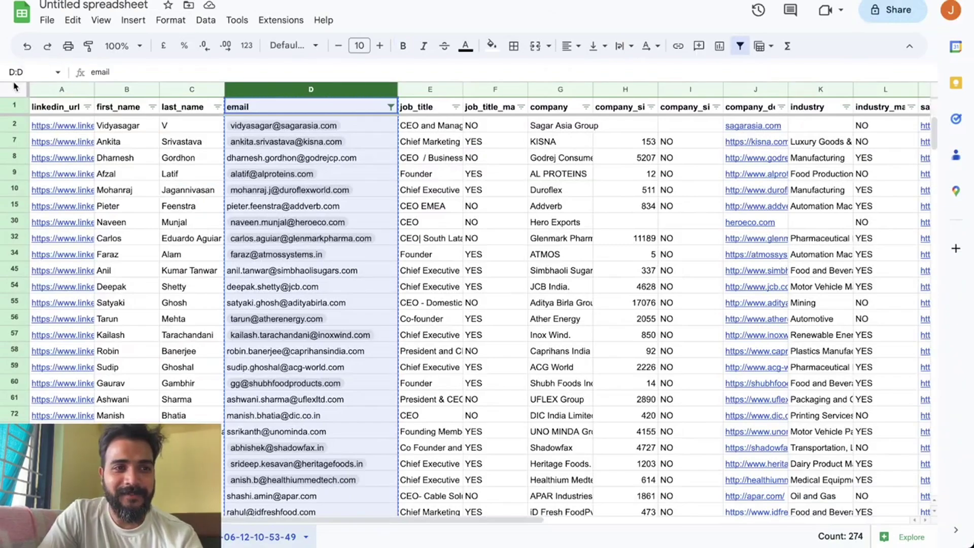
Copy all the filtered lead data and paste it starting at cell B1.
{"action": "left_click", "coordinate": [14, 91]}
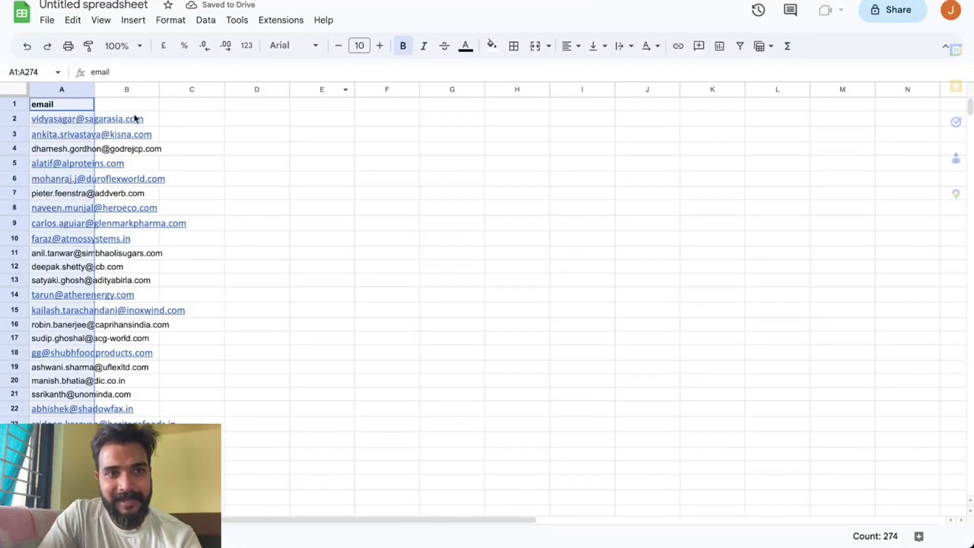
{"action": "left_click", "coordinate": [128, 108]}
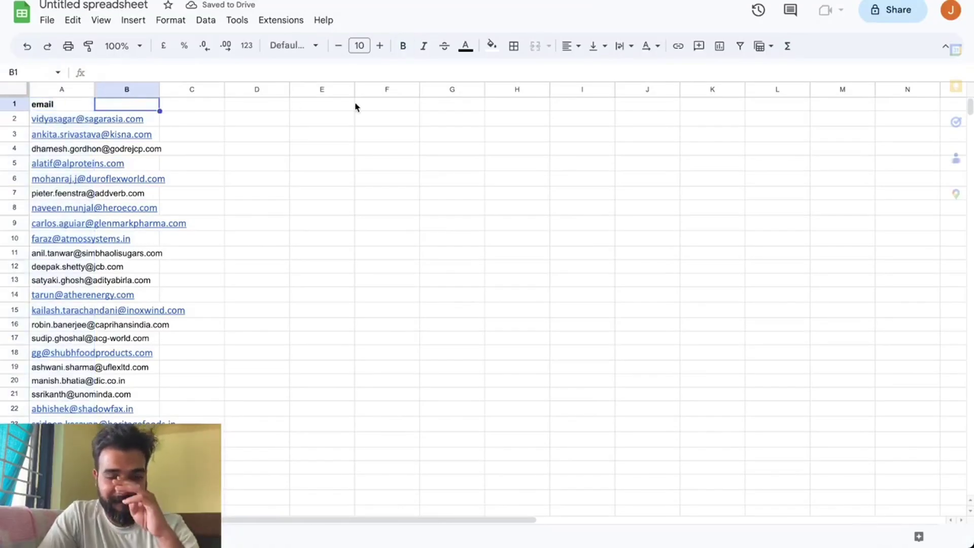
{"action": "key", "text": "super+v"}
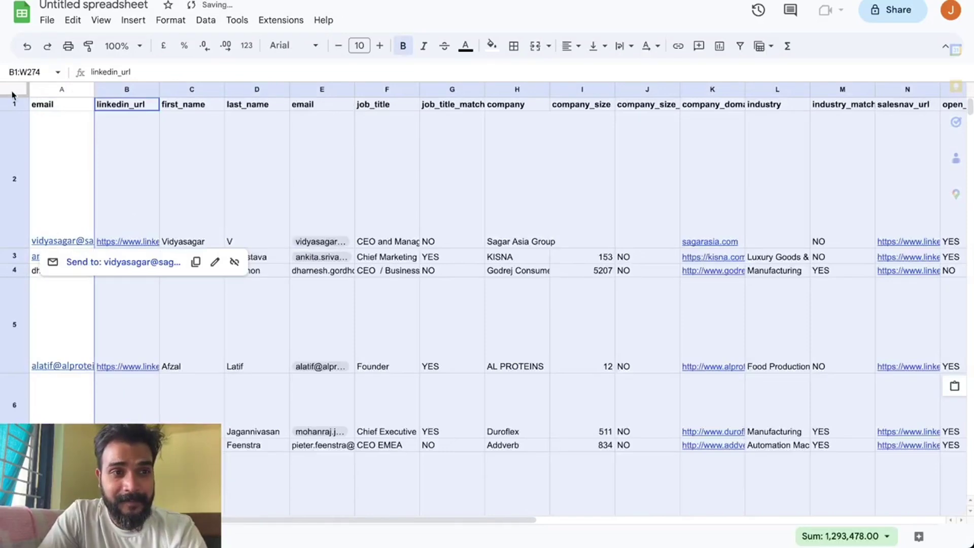
Shrink every row of the new sheet to a uniform small height.
{"action": "left_click", "coordinate": [14, 92]}
{"action": "left_click_drag", "start_coordinate": [14, 247], "coordinate": [14, 125]}
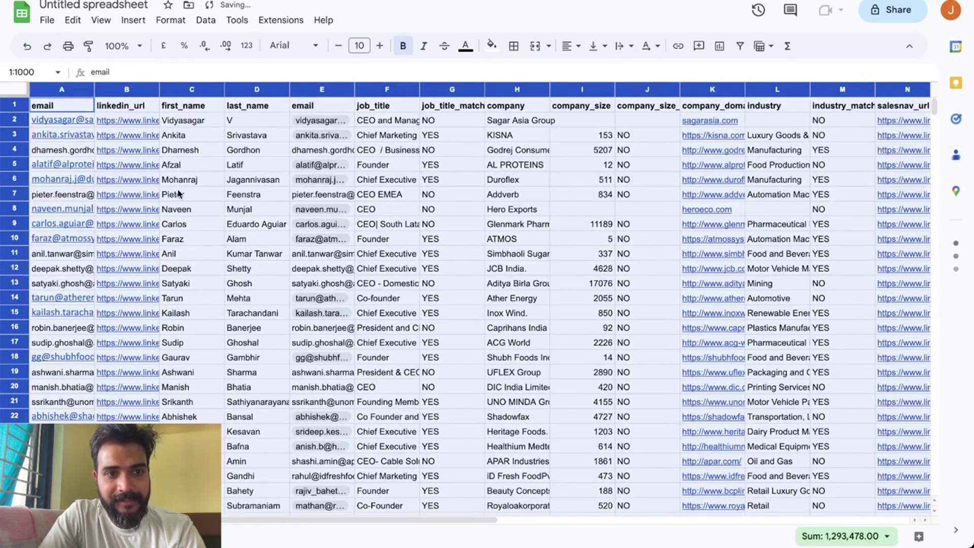
{"action": "left_click", "coordinate": [180, 196]}
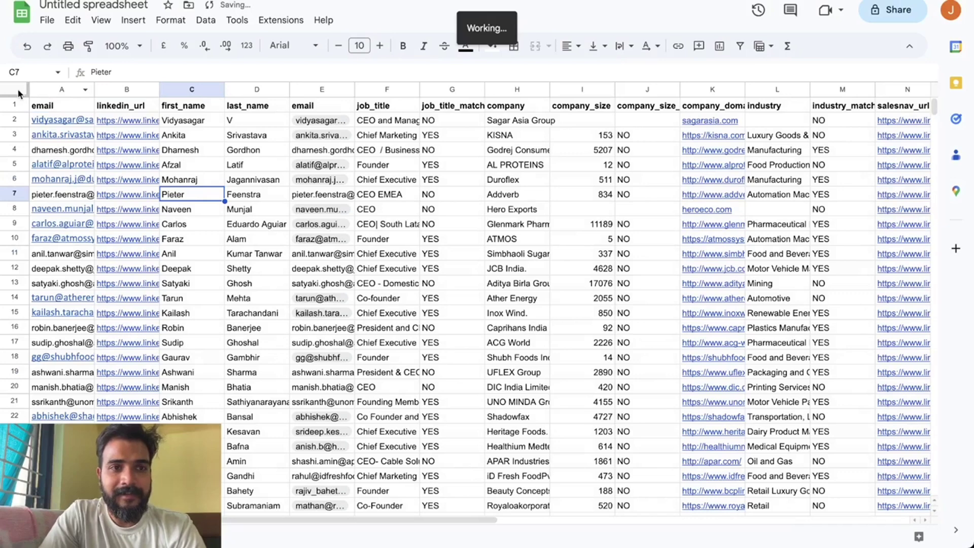
Select the entire sheet and turn on a filter spanning every column.
{"action": "left_click", "coordinate": [15, 91]}
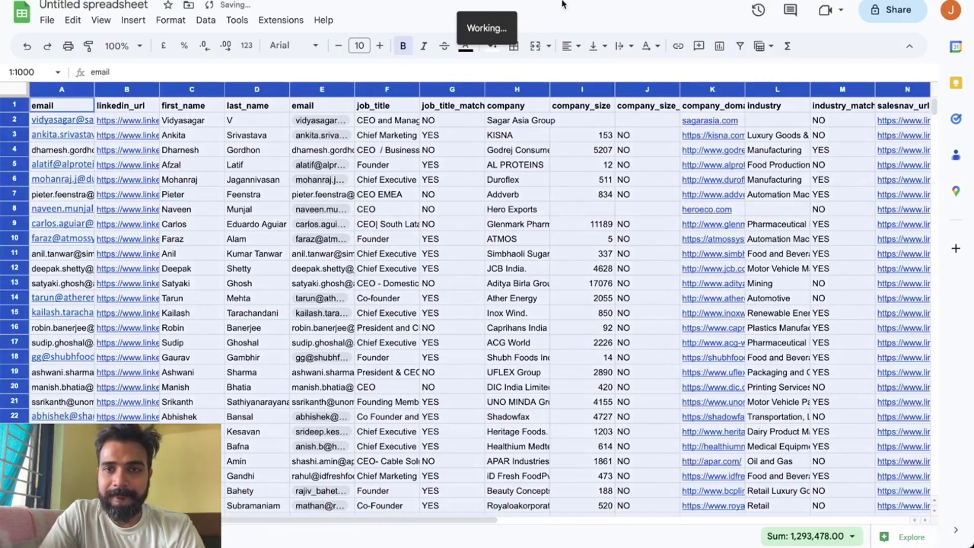
{"action": "left_click", "coordinate": [478, 192]}
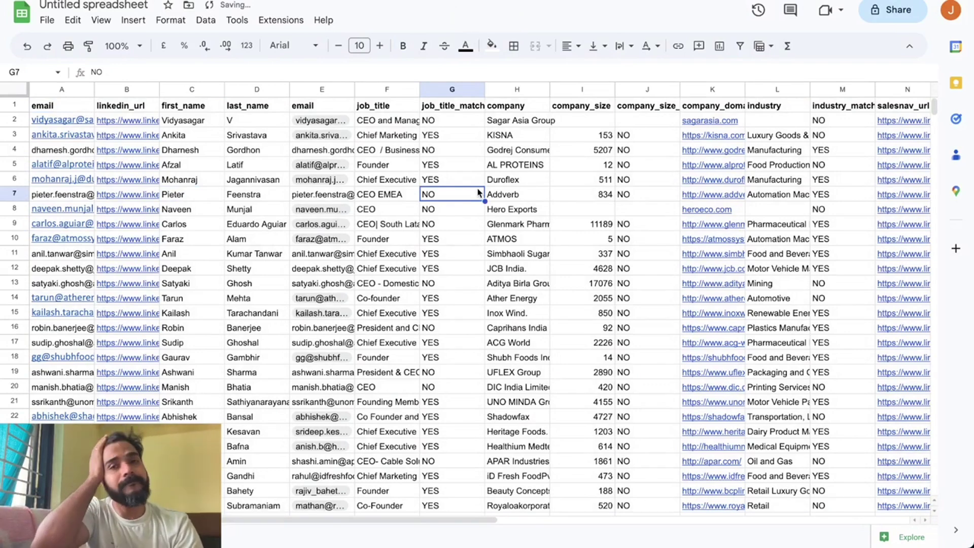
{"action": "left_click", "coordinate": [15, 91]}
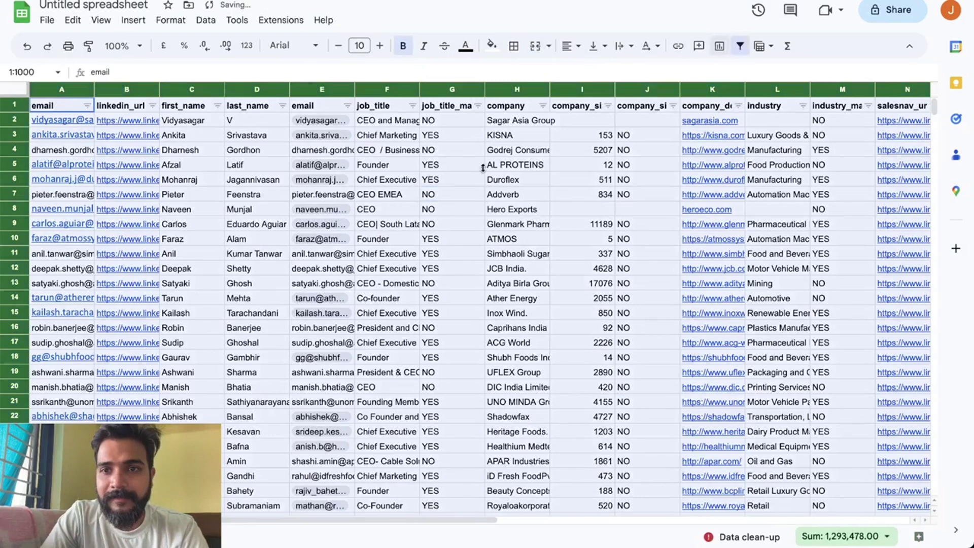
{"action": "left_click", "coordinate": [740, 46]}
{"action": "left_click", "coordinate": [319, 298]}
Sort the email column by text colour so blue emails come first.
{"action": "left_click", "coordinate": [87, 105]}
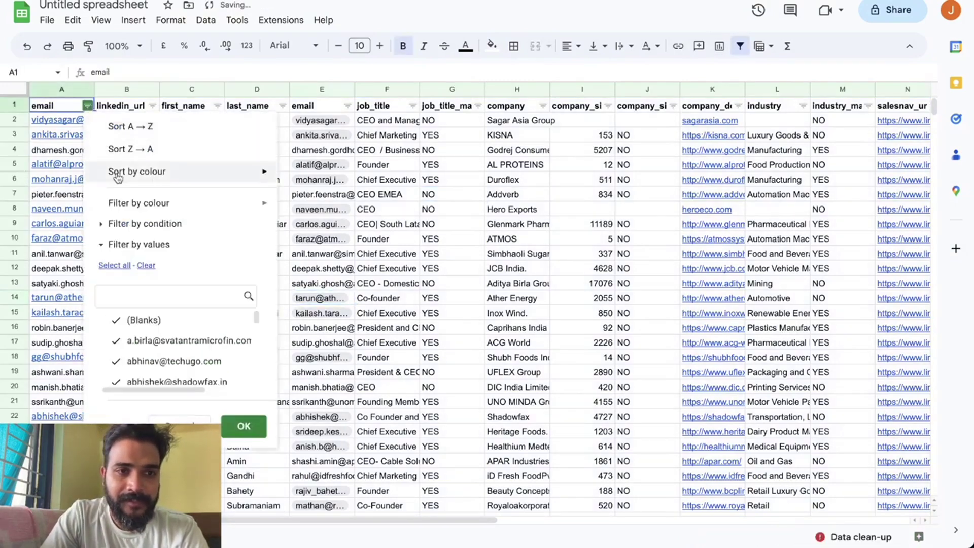
{"action": "mouse_move", "coordinate": [217, 177]}
{"action": "mouse_move", "coordinate": [322, 202]}
{"action": "left_click", "coordinate": [408, 205]}
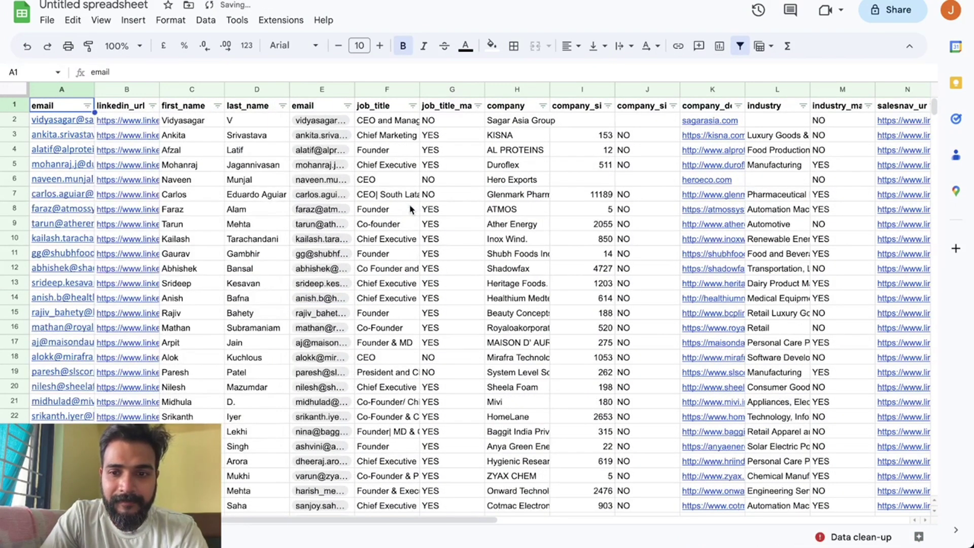
Check column A's entry count and auto-fit column E to its addresses.
{"action": "left_click", "coordinate": [62, 90]}
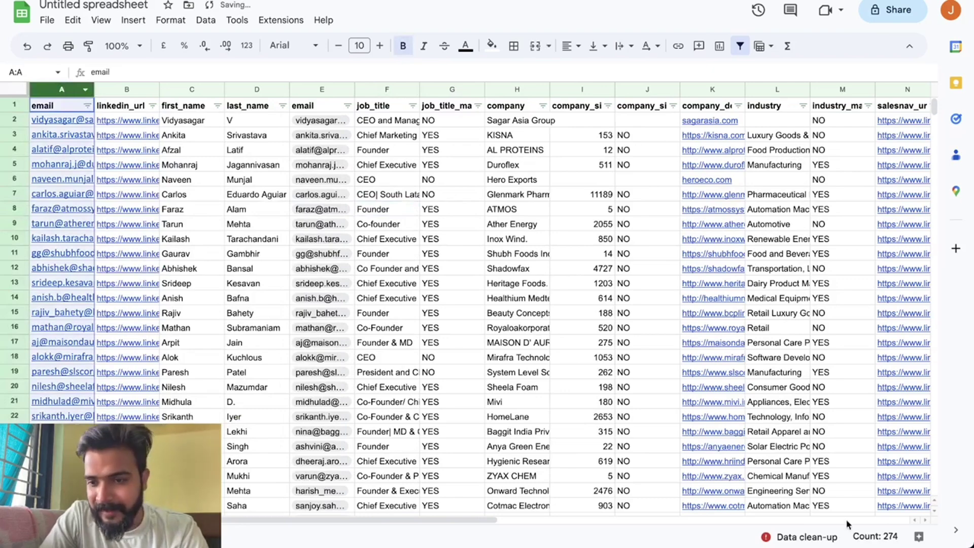
{"action": "left_click_drag", "start_coordinate": [894, 535], "coordinate": [869, 534]}
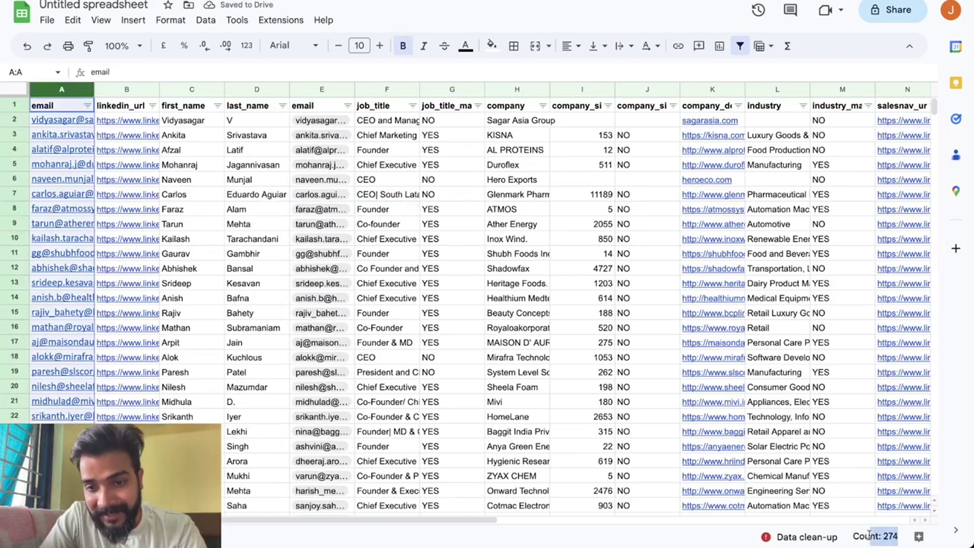
{"action": "double_click", "coordinate": [355, 90]}
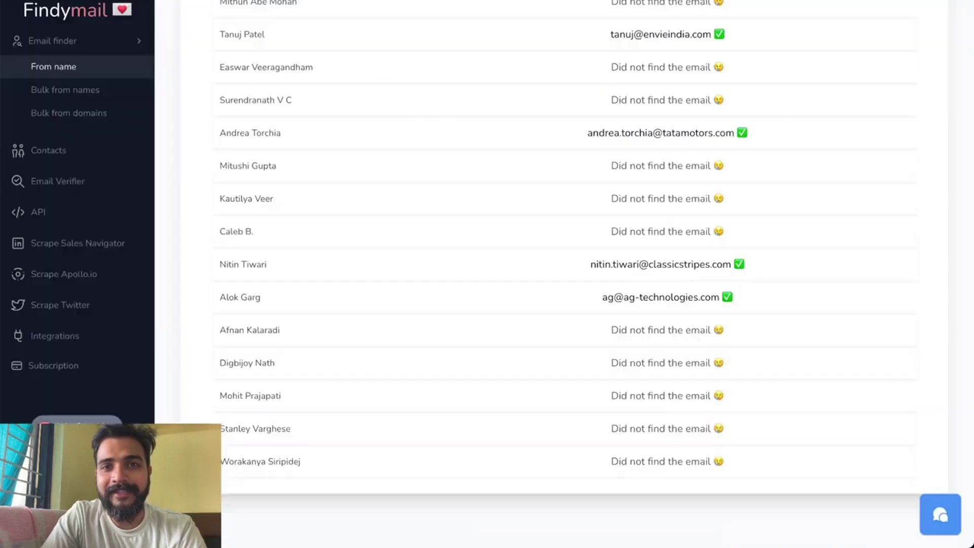
{"action": "scroll", "coordinate": [524, 70], "scroll_direction": "up", "scroll_amount": 15}
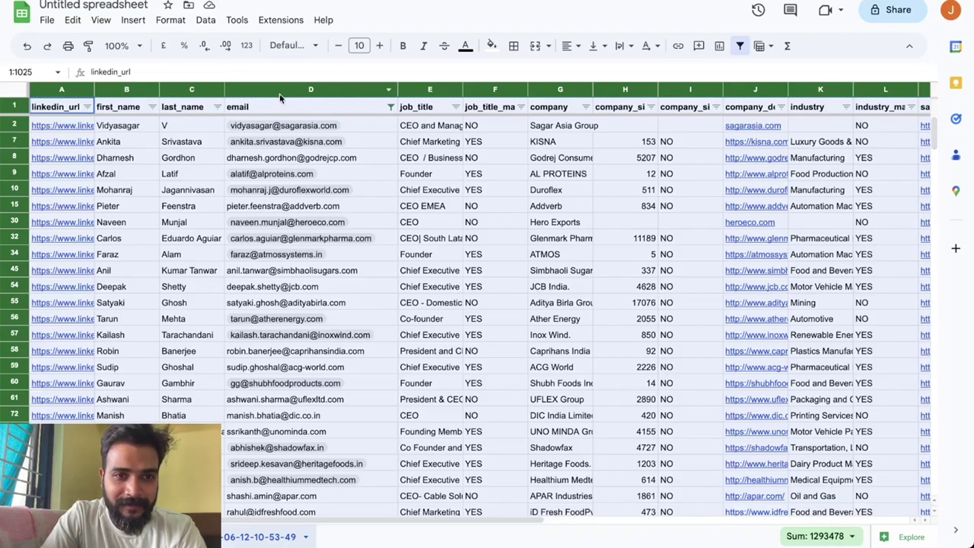
Filter the email column by text colour to keep only blue emails.
{"action": "left_click", "coordinate": [280, 92]}
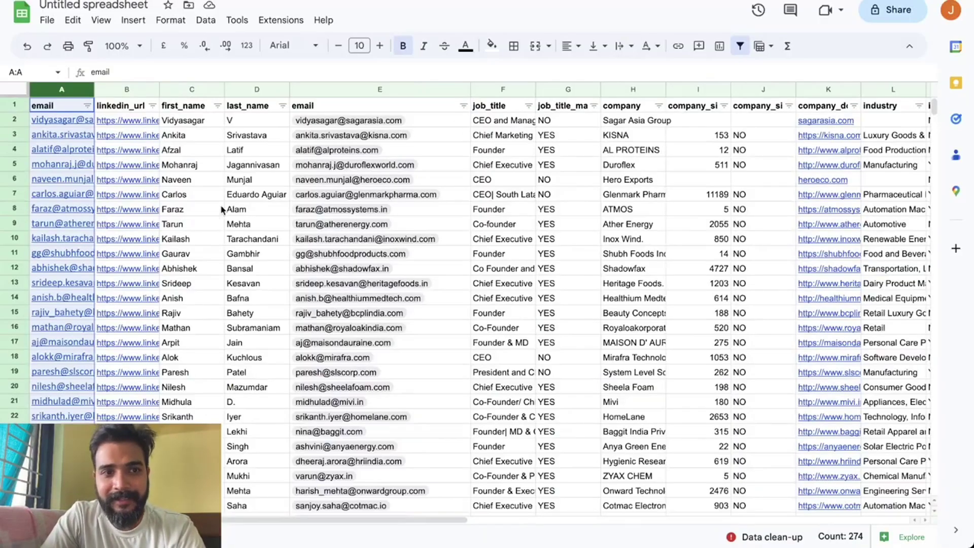
{"action": "scroll", "coordinate": [222, 209], "scroll_direction": "down", "scroll_amount": 20}
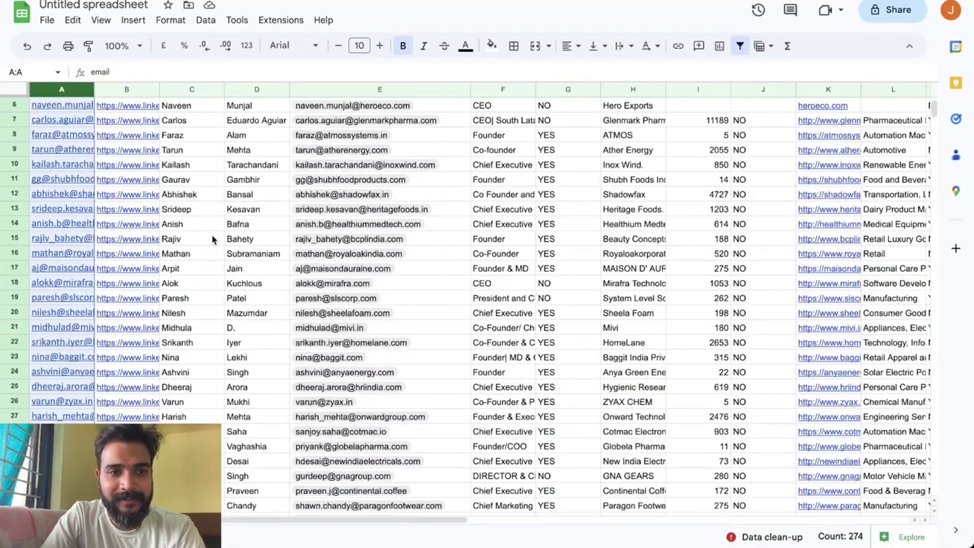
{"action": "scroll", "coordinate": [213, 239], "scroll_direction": "down", "scroll_amount": 3}
{"action": "scroll", "coordinate": [91, 121], "scroll_direction": "up", "scroll_amount": 20}
{"action": "left_click", "coordinate": [89, 106]}
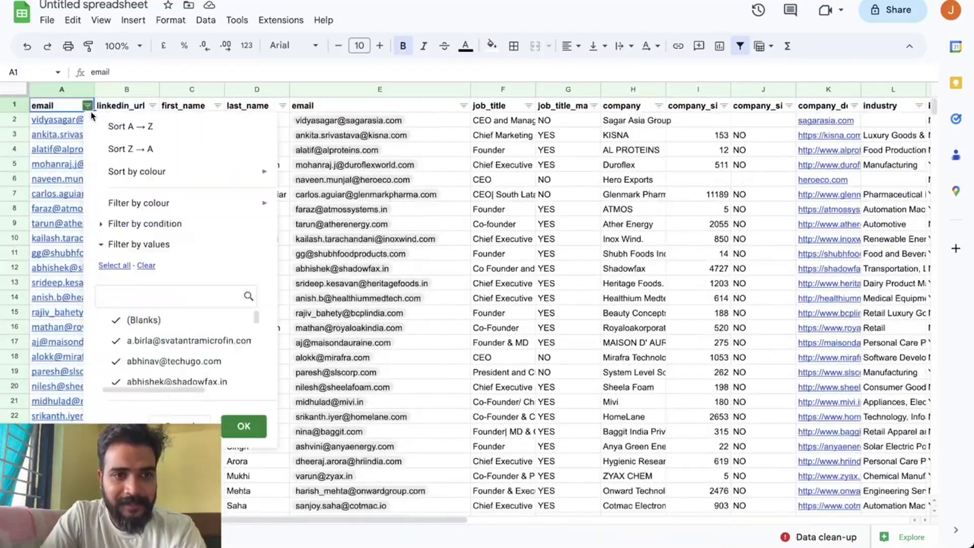
{"action": "mouse_move", "coordinate": [198, 201]}
{"action": "mouse_move", "coordinate": [344, 242]}
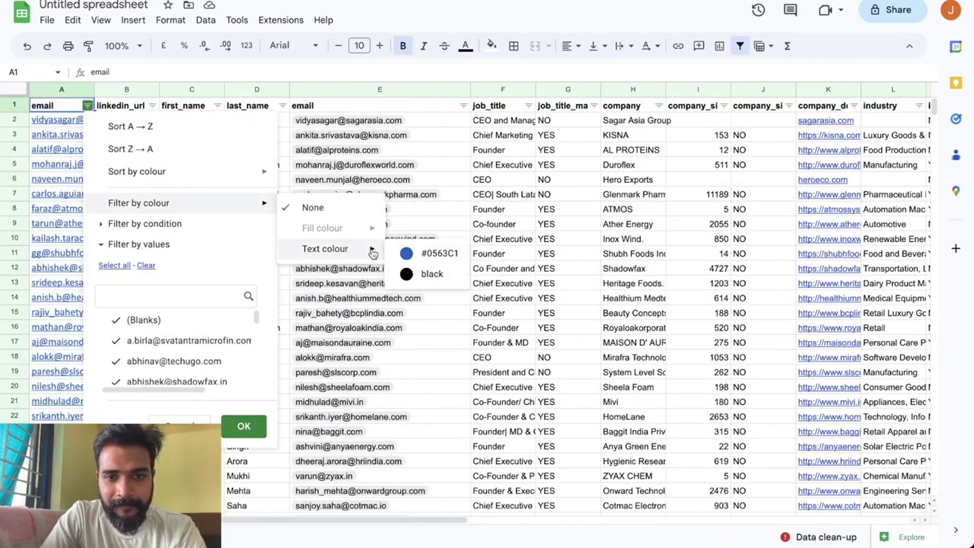
{"action": "left_click", "coordinate": [425, 256]}
Confirm 162 leads remain and auto-fit column A to show full addresses.
{"action": "left_click", "coordinate": [81, 91]}
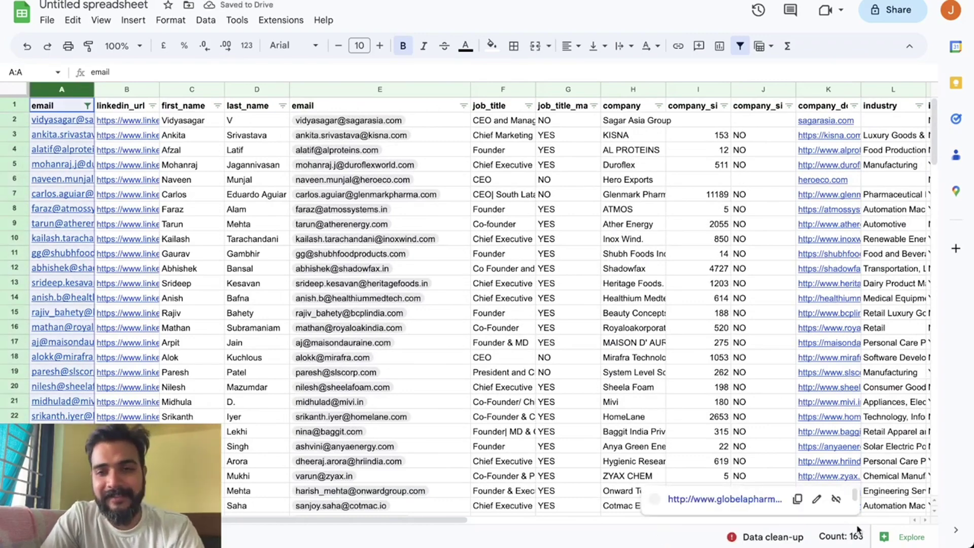
{"action": "left_click", "coordinate": [208, 164]}
{"action": "double_click", "coordinate": [93, 89]}
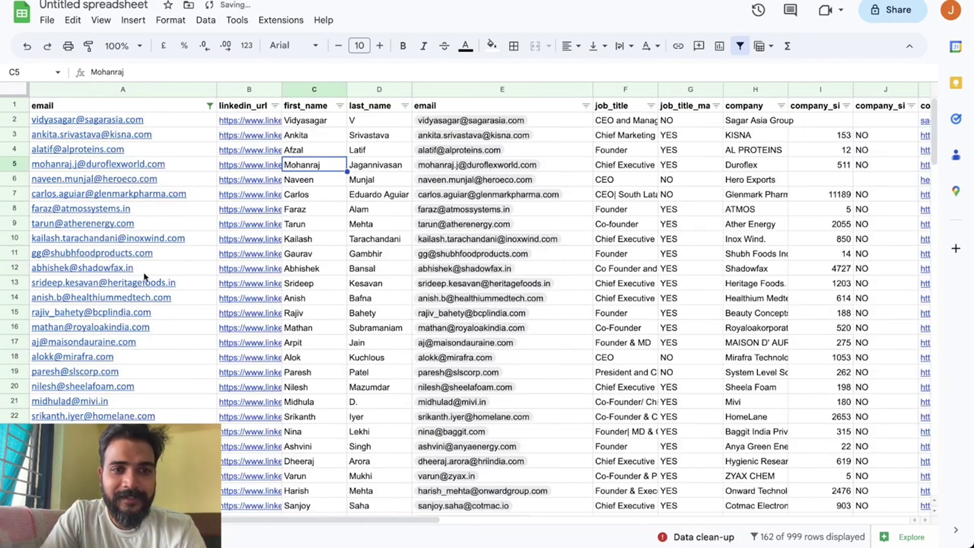
Auto-fit the linkedin_url column and preview the first lead's profile link.
{"action": "double_click", "coordinate": [282, 90]}
{"action": "left_click", "coordinate": [364, 122]}
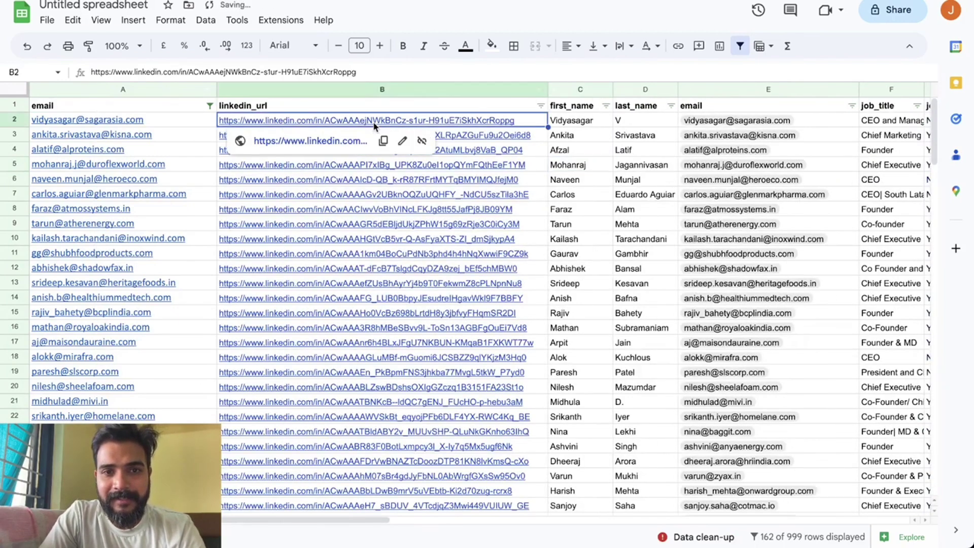
{"action": "scroll", "coordinate": [617, 181], "scroll_direction": "right", "scroll_amount": 5}
{"action": "scroll", "coordinate": [617, 180], "scroll_direction": "left", "scroll_amount": 5}
{"action": "scroll", "coordinate": [479, 131], "scroll_direction": "right", "scroll_amount": 10}
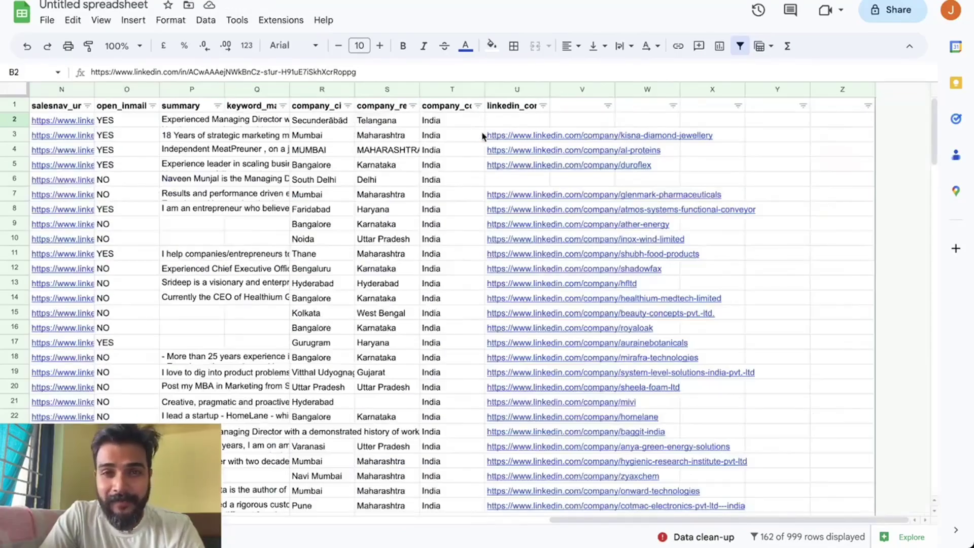
{"action": "scroll", "coordinate": [482, 136], "scroll_direction": "left", "scroll_amount": 10}
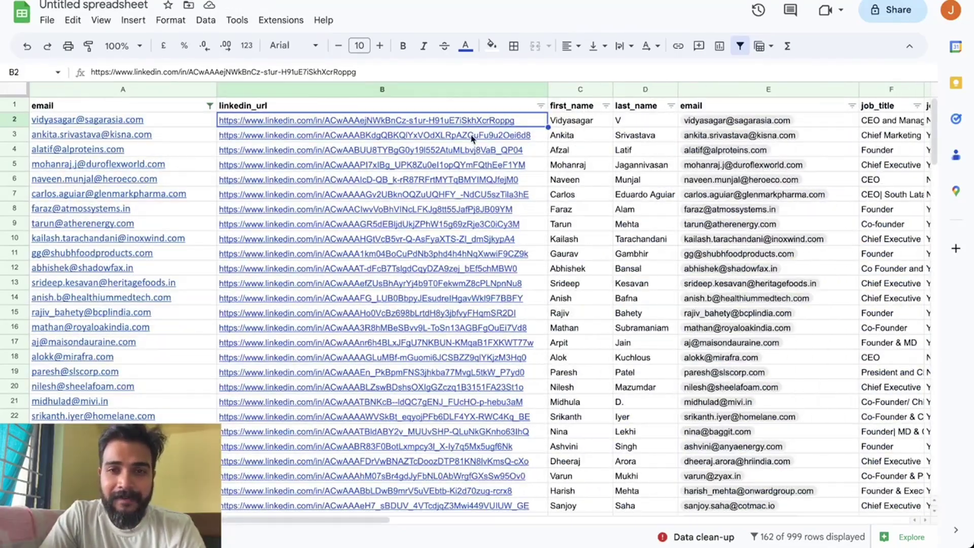
{"action": "scroll", "coordinate": [471, 137], "scroll_direction": "right", "scroll_amount": 3}
{"action": "scroll", "coordinate": [556, 142], "scroll_direction": "right", "scroll_amount": 2}
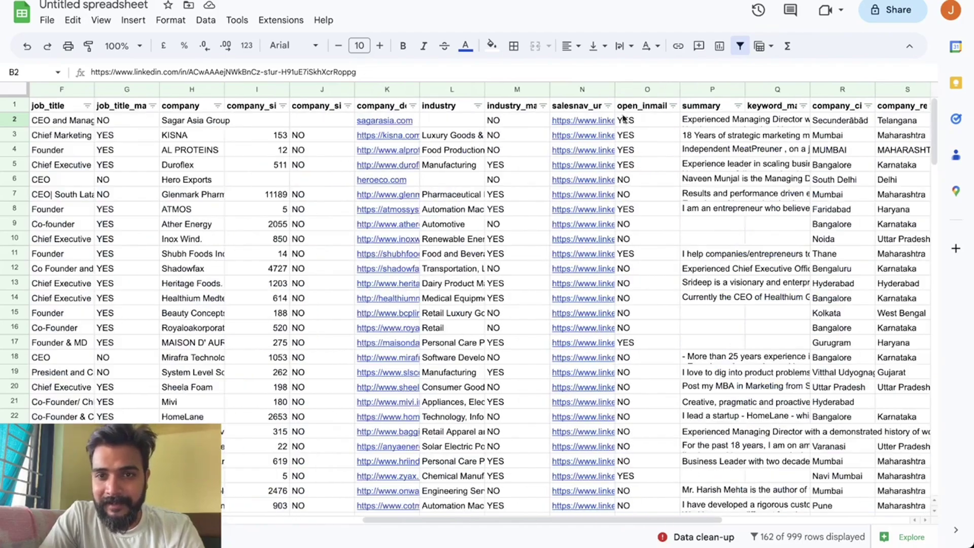
Widen the salesnav_url column, then undo that change.
{"action": "double_click", "coordinate": [612, 89]}
{"action": "scroll", "coordinate": [647, 121], "scroll_direction": "right", "scroll_amount": 4}
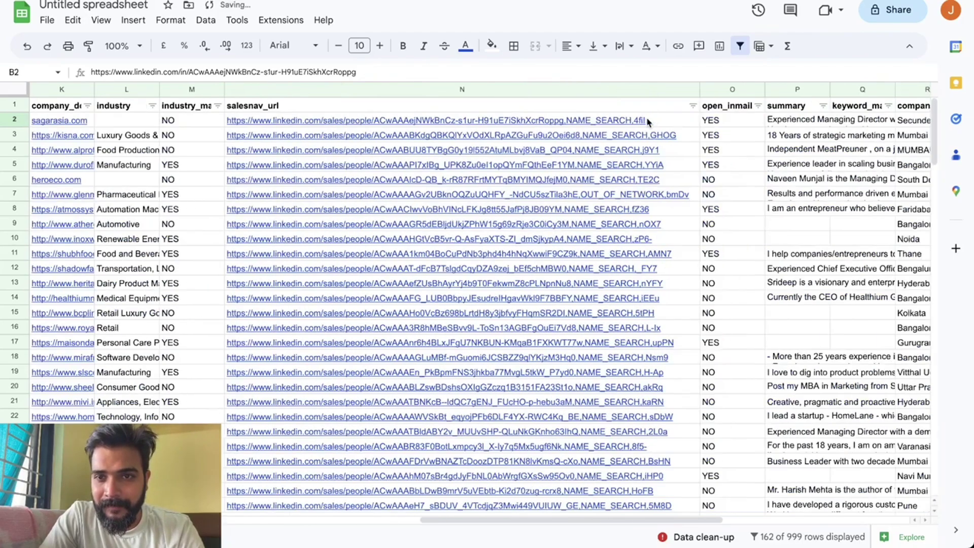
{"action": "key", "text": "ctrl+z"}
{"action": "scroll", "coordinate": [484, 145], "scroll_direction": "left", "scroll_amount": 10}
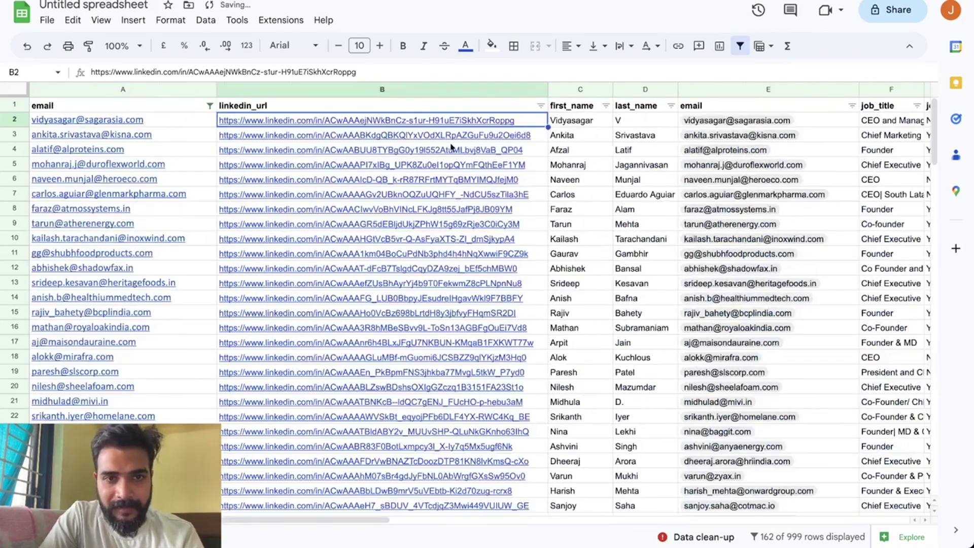
Scroll across the table to read the first lead's full summary text.
{"action": "mouse_move", "coordinate": [424, 126]}
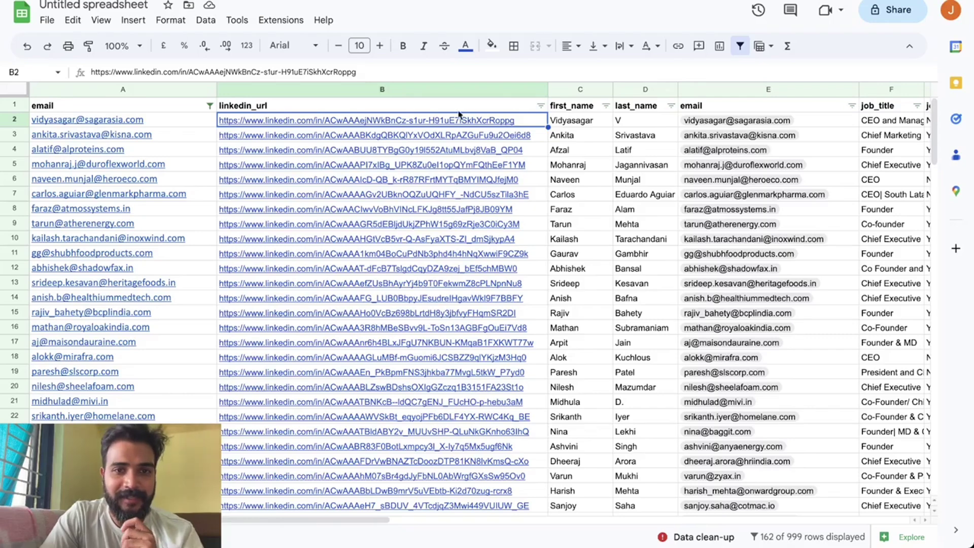
{"action": "scroll", "coordinate": [543, 240], "scroll_direction": "right", "scroll_amount": 10}
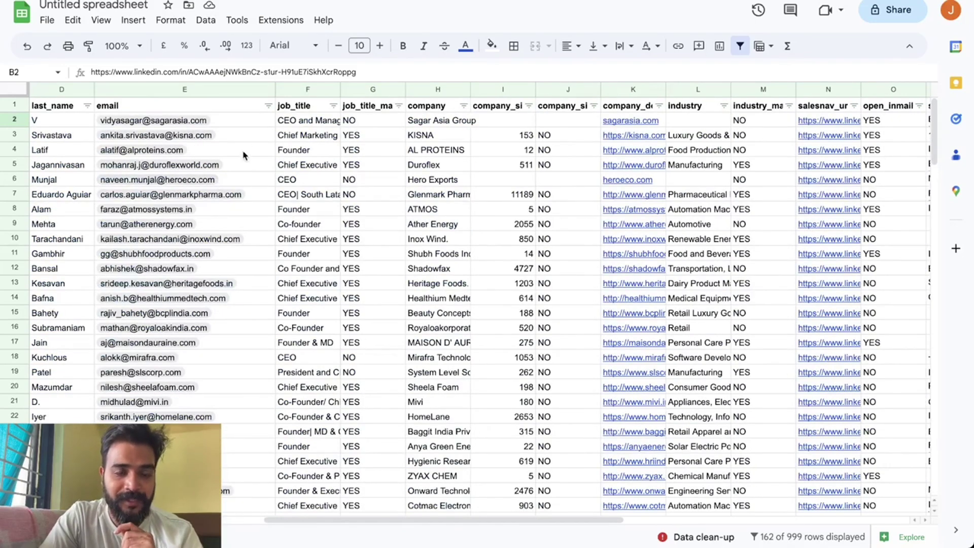
{"action": "scroll", "coordinate": [517, 197], "scroll_direction": "right", "scroll_amount": 5}
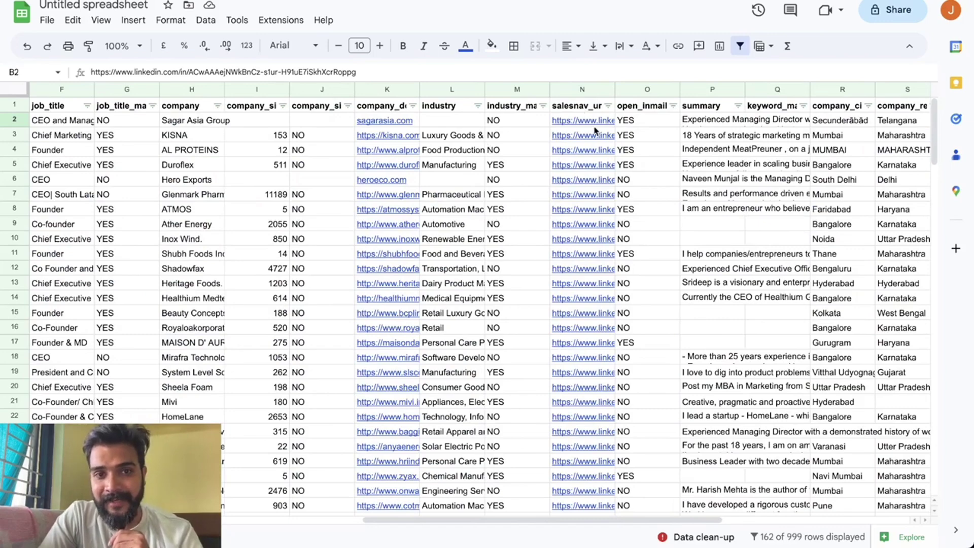
{"action": "scroll", "coordinate": [620, 288], "scroll_direction": "right", "scroll_amount": 5}
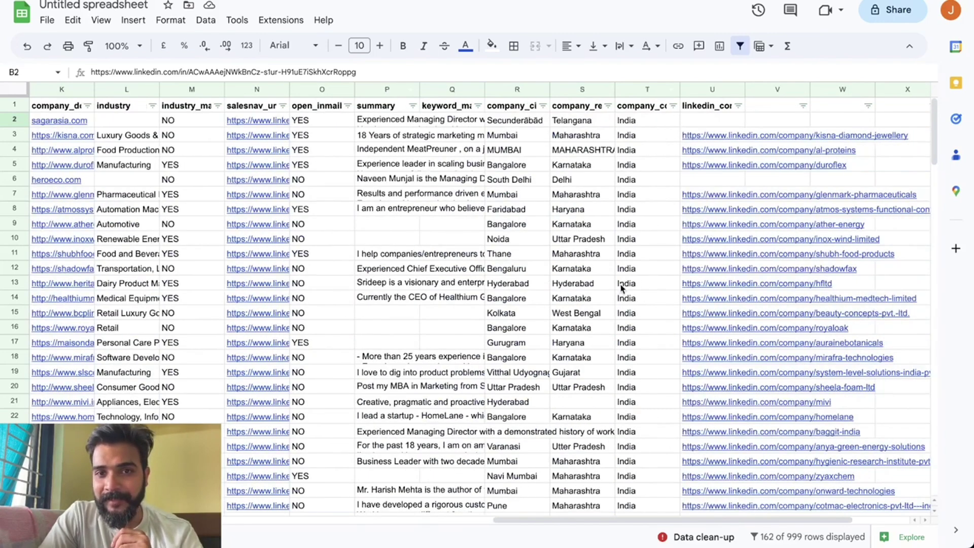
{"action": "left_click", "coordinate": [386, 122]}
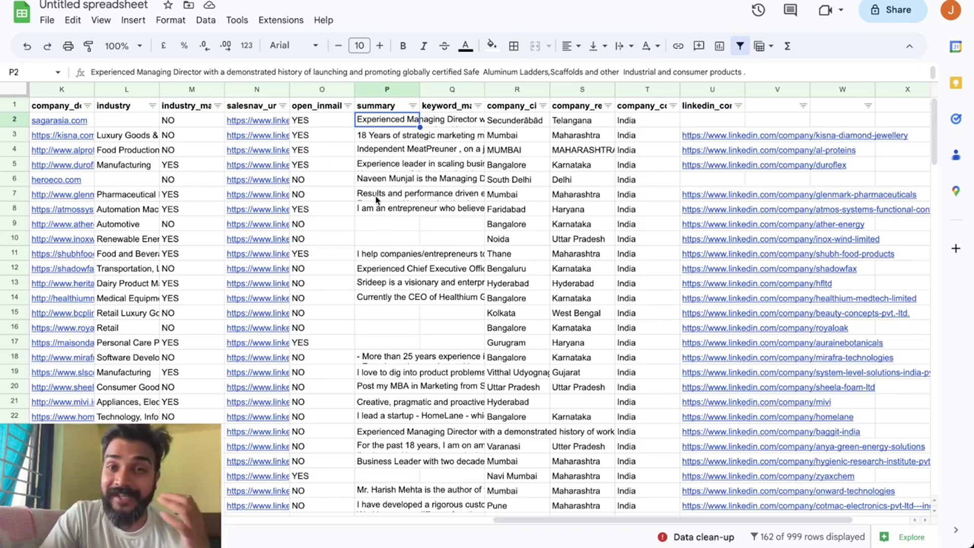
{"action": "scroll", "coordinate": [376, 199], "scroll_direction": "left", "scroll_amount": 10}
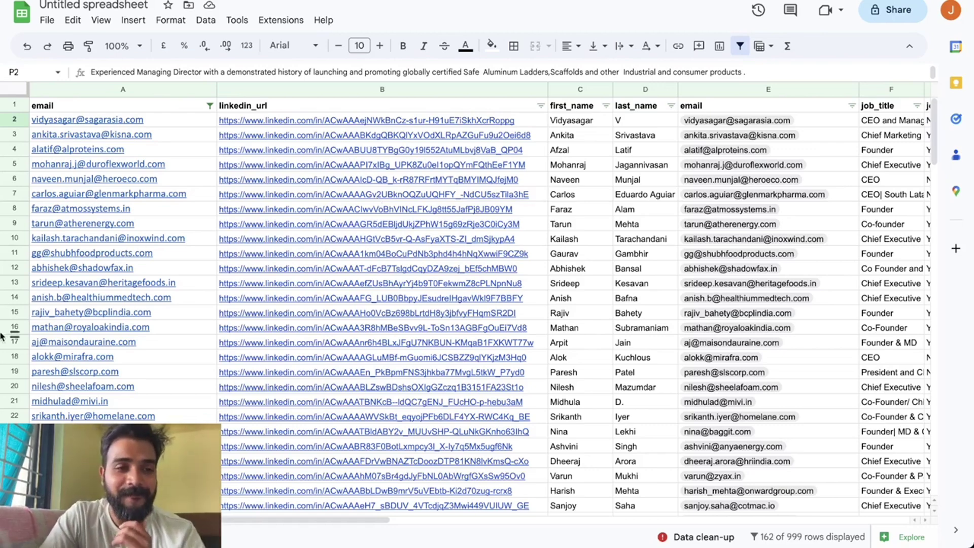
{"action": "left_click", "coordinate": [32, 398]}
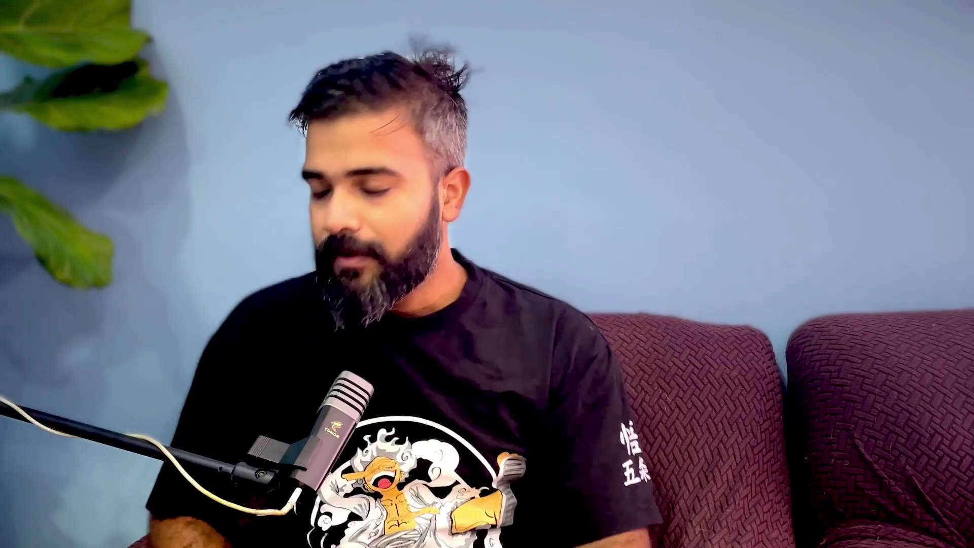
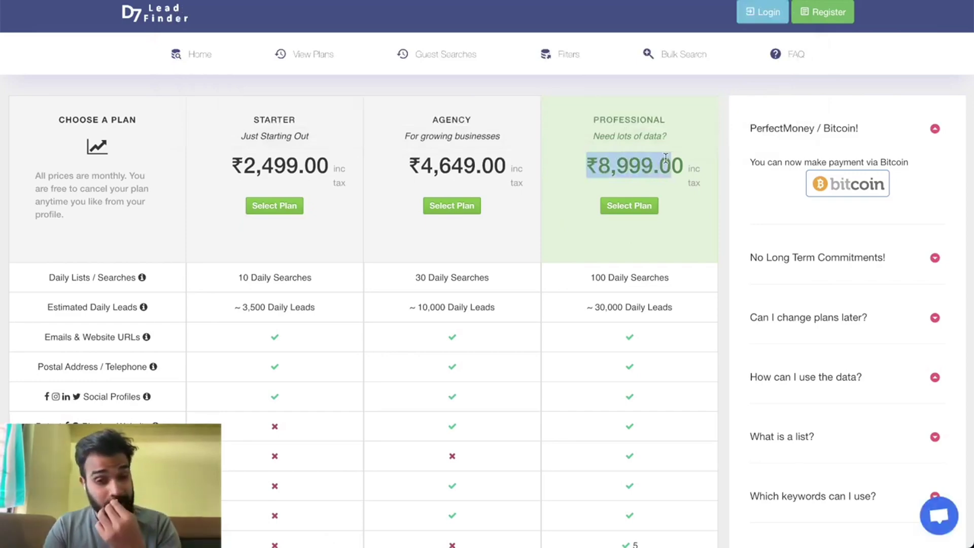
Scroll through D7 Lead Finder's plan comparison and check the feature info tooltips.
{"action": "scroll", "coordinate": [605, 314], "scroll_direction": "down", "scroll_amount": 1}
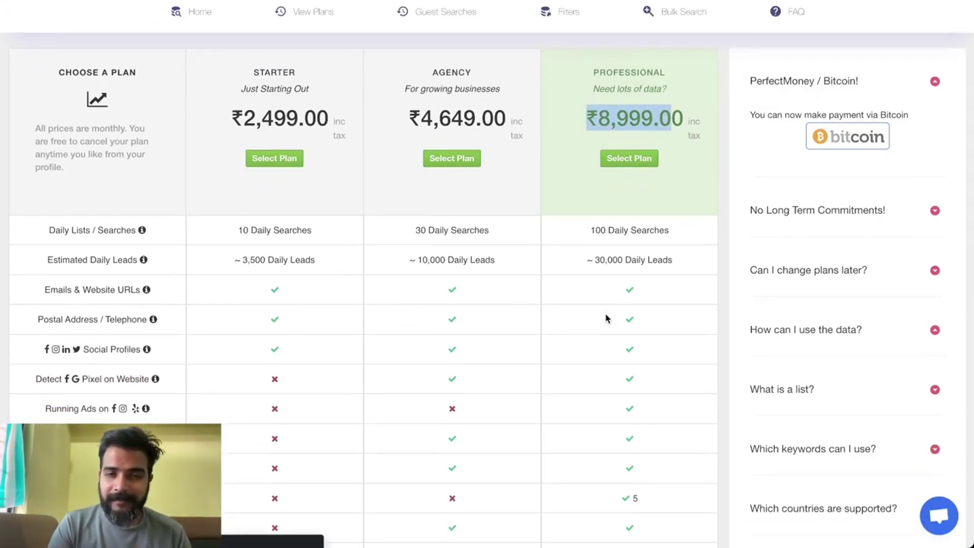
{"action": "scroll", "coordinate": [571, 333], "scroll_direction": "down", "scroll_amount": 5}
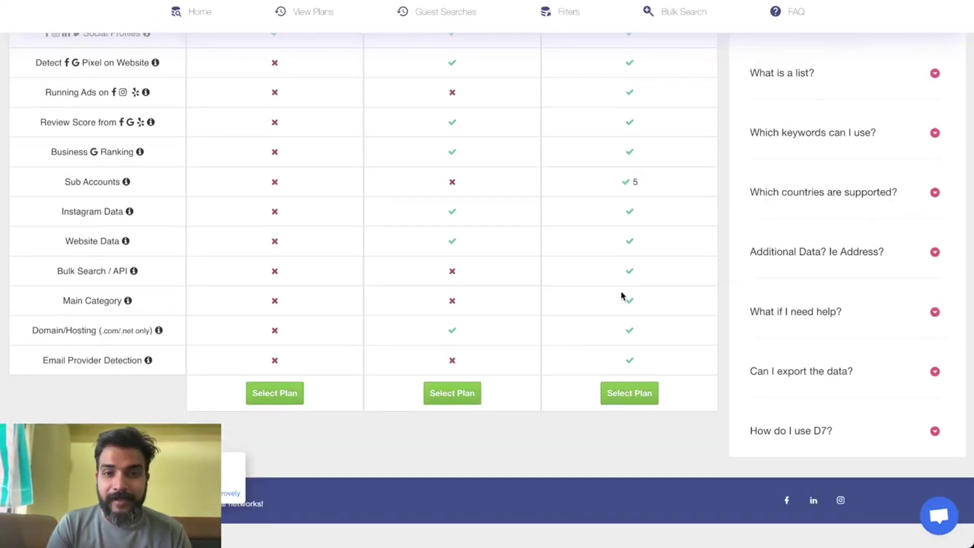
{"action": "scroll", "coordinate": [622, 296], "scroll_direction": "up", "scroll_amount": 1}
{"action": "mouse_move", "coordinate": [82, 185]}
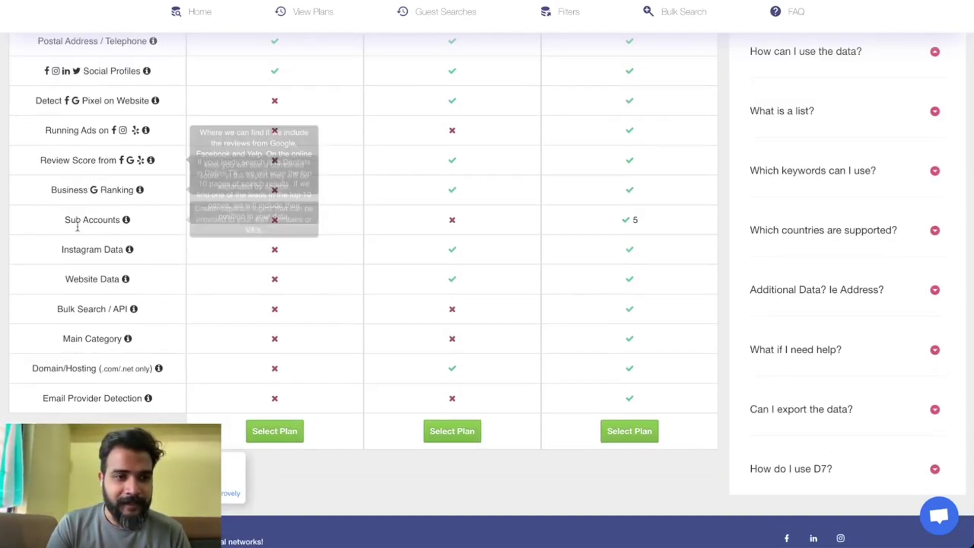
{"action": "mouse_move", "coordinate": [59, 252]}
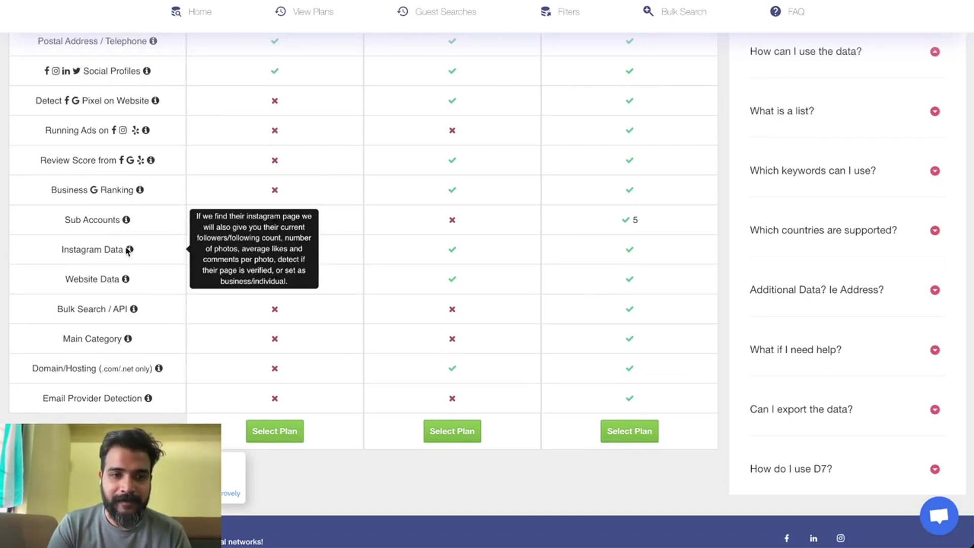
{"action": "scroll", "coordinate": [117, 245], "scroll_direction": "up", "scroll_amount": 2}
{"action": "mouse_move", "coordinate": [125, 193]}
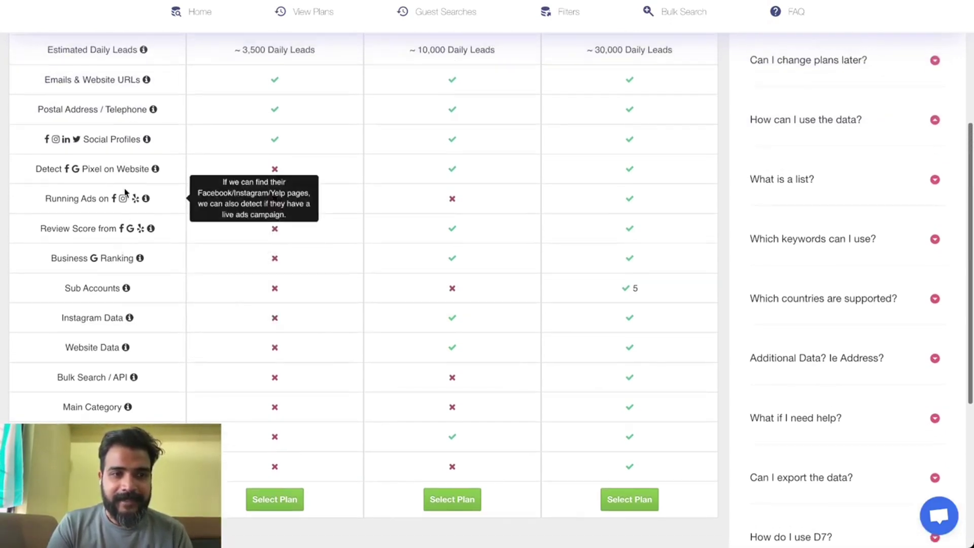
{"action": "mouse_move", "coordinate": [146, 157]}
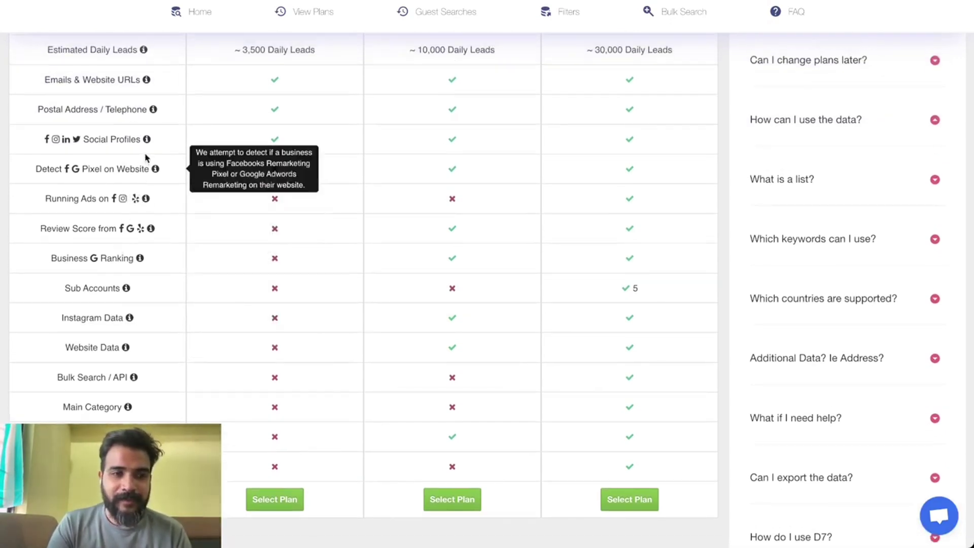
Scroll back up to the plans and highlight the Starter plan's price and name.
{"action": "scroll", "coordinate": [138, 169], "scroll_direction": "up", "scroll_amount": 1}
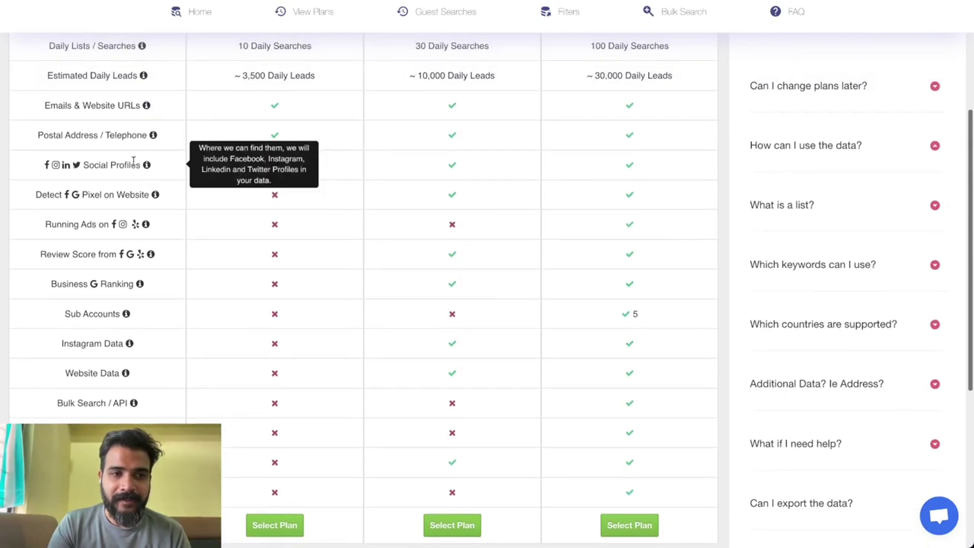
{"action": "scroll", "coordinate": [436, 127], "scroll_direction": "up", "scroll_amount": 5}
{"action": "scroll", "coordinate": [461, 110], "scroll_direction": "down", "scroll_amount": 1}
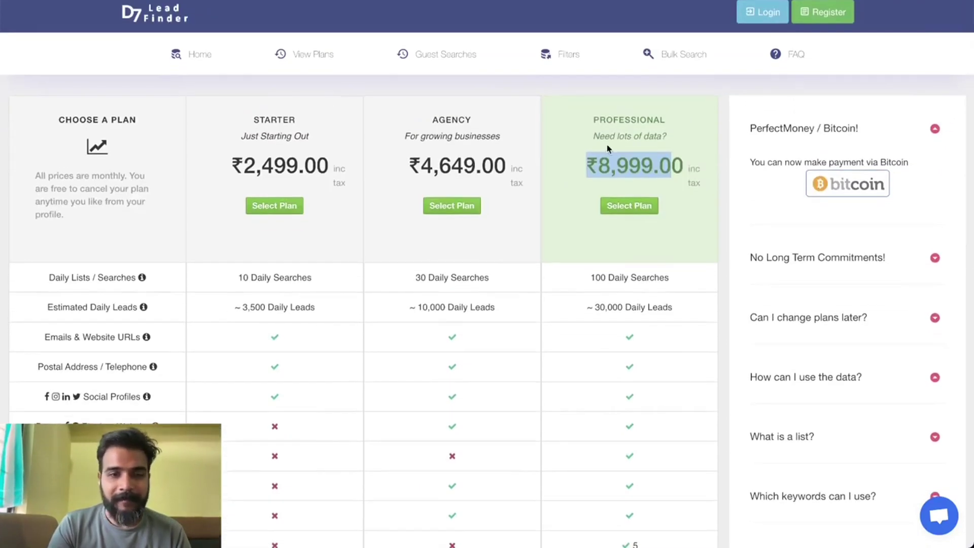
{"action": "left_click_drag", "start_coordinate": [331, 170], "coordinate": [235, 111]}
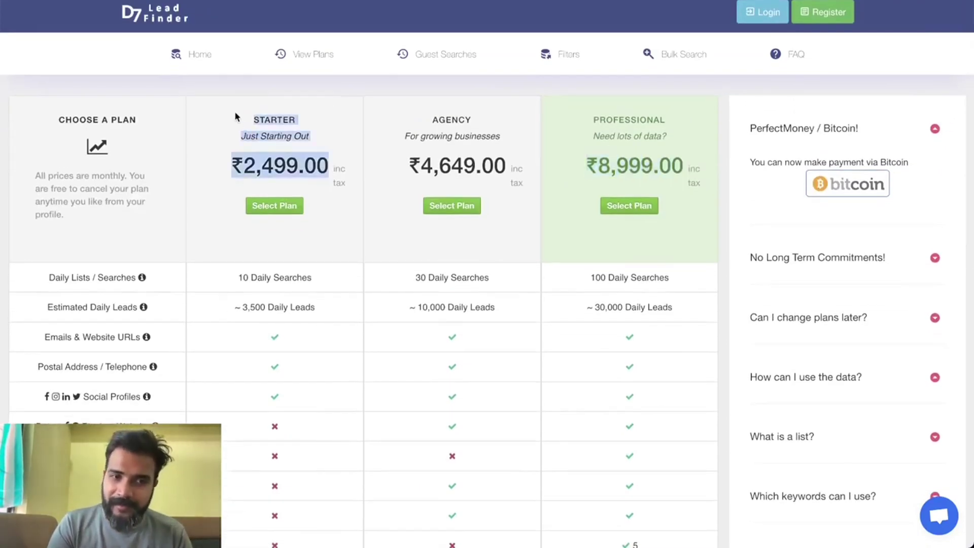
{"action": "left_click", "coordinate": [235, 111]}
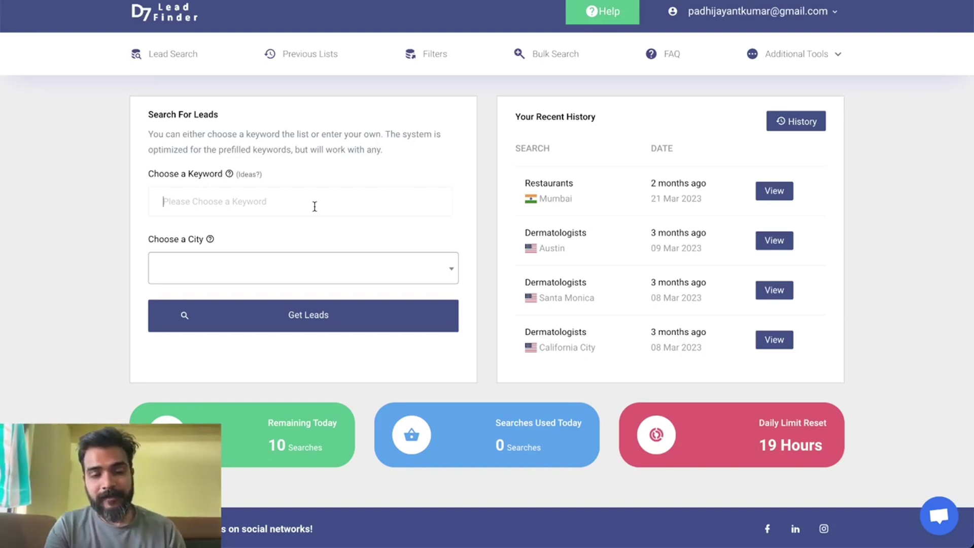
Pick Chiropractors as the keyword from the 'ra' suggestions, then open the city dropdown.
{"action": "left_click", "coordinate": [314, 206]}
{"action": "type", "text": "ultr"}
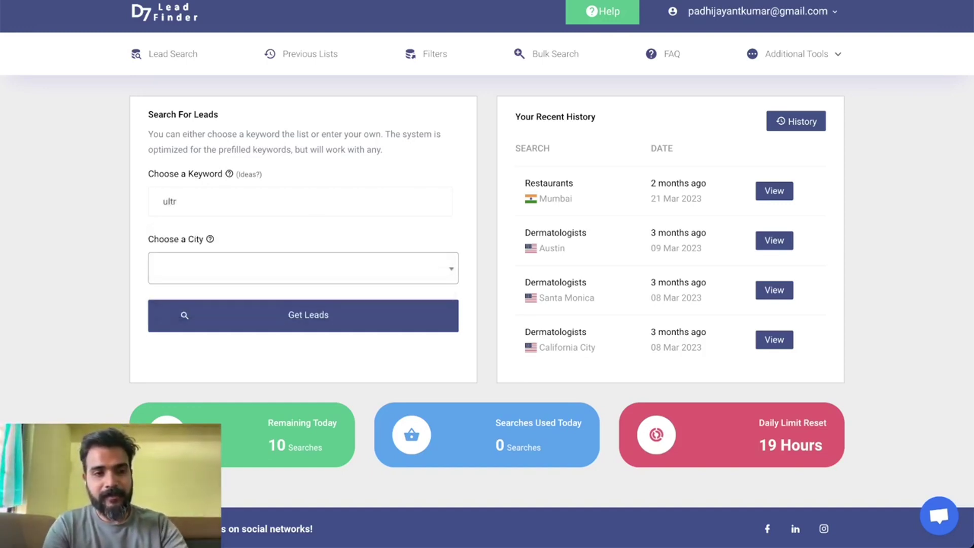
{"action": "key", "text": "BackSpace"}
{"action": "key", "text": "BackSpace"}
{"action": "key", "text": "BackSpace"}
{"action": "key", "text": "BackSpace"}
{"action": "type", "text": "sono"}
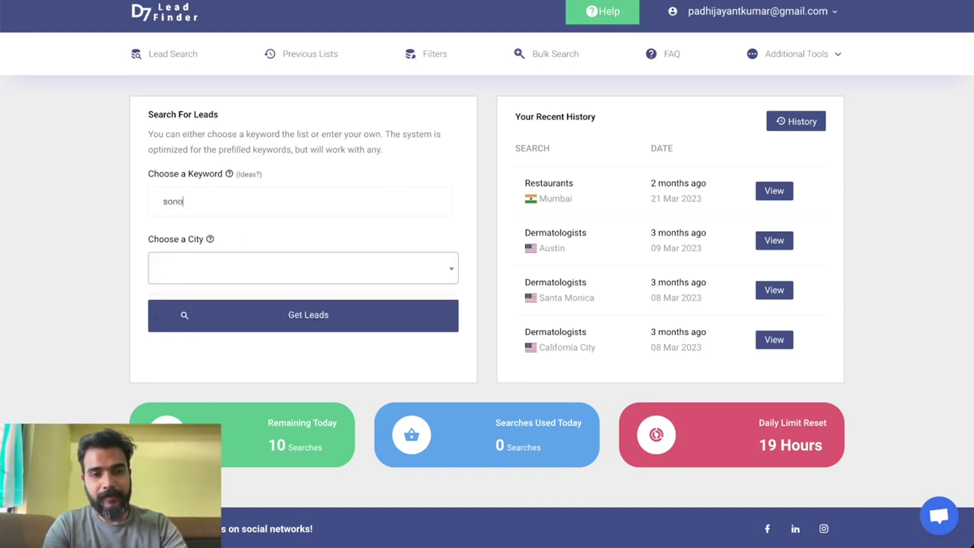
{"action": "key", "text": "BackSpace"}
{"action": "key", "text": "BackSpace"}
{"action": "key", "text": "BackSpace"}
{"action": "key", "text": "BackSpace"}
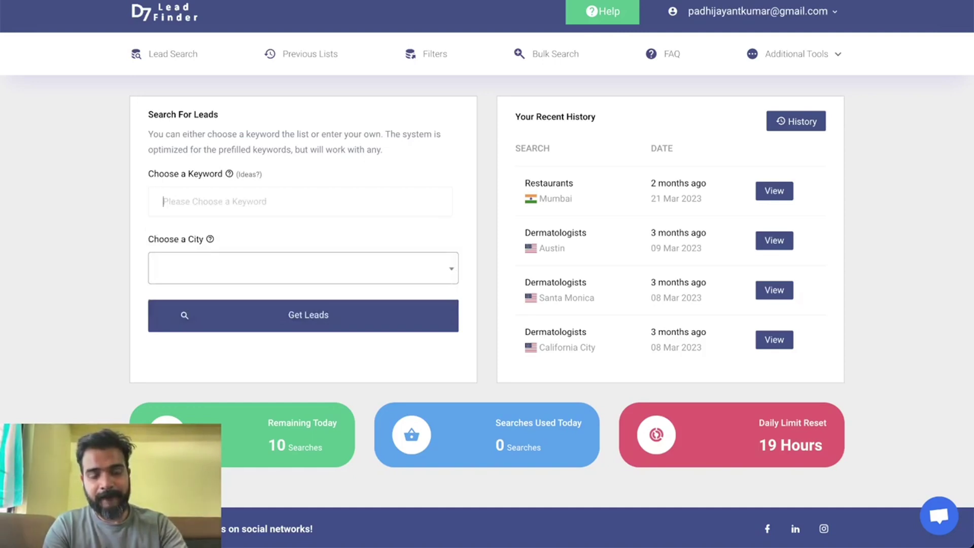
{"action": "type", "text": "ra"}
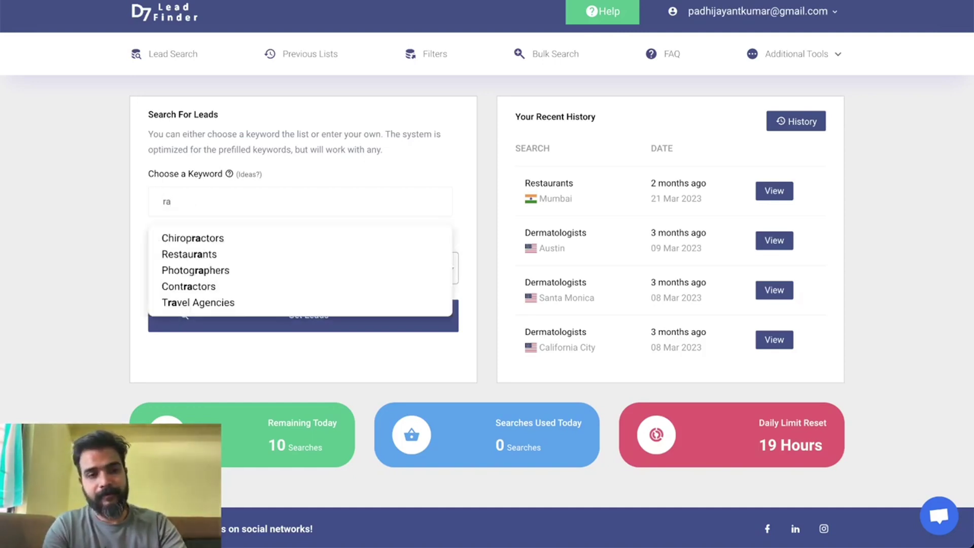
{"action": "left_click", "coordinate": [301, 240]}
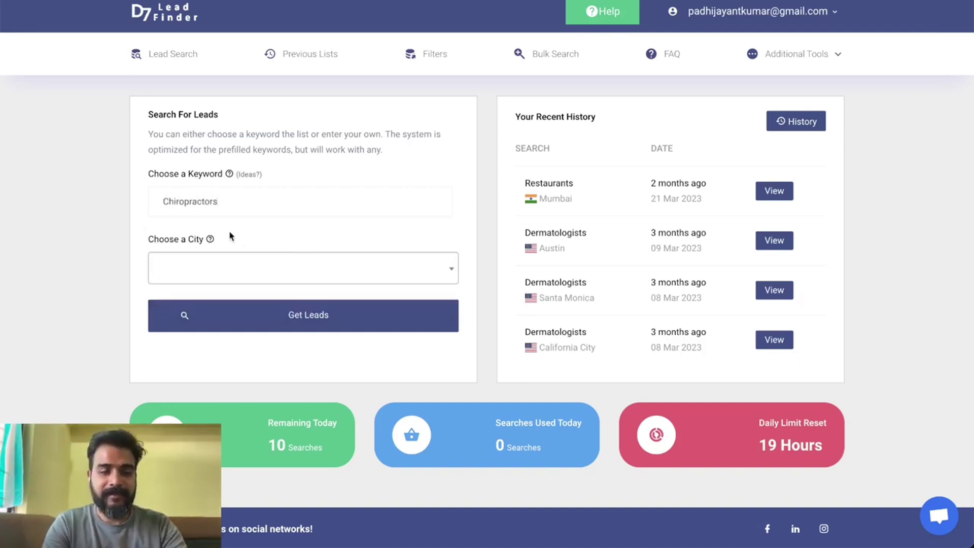
{"action": "left_click", "coordinate": [245, 266]}
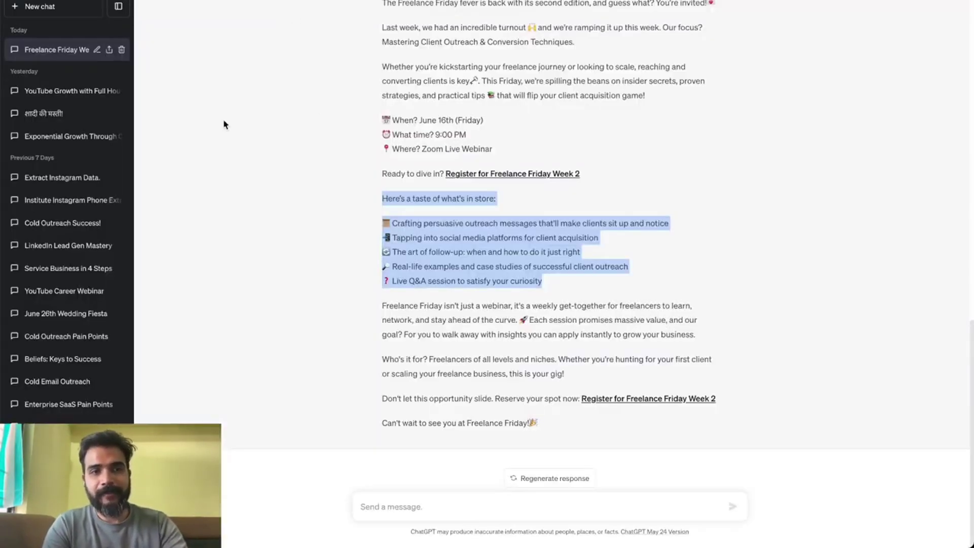
Start a new ChatGPT chat on GPT-4 with the conversation list hidden.
{"action": "left_click", "coordinate": [40, 6]}
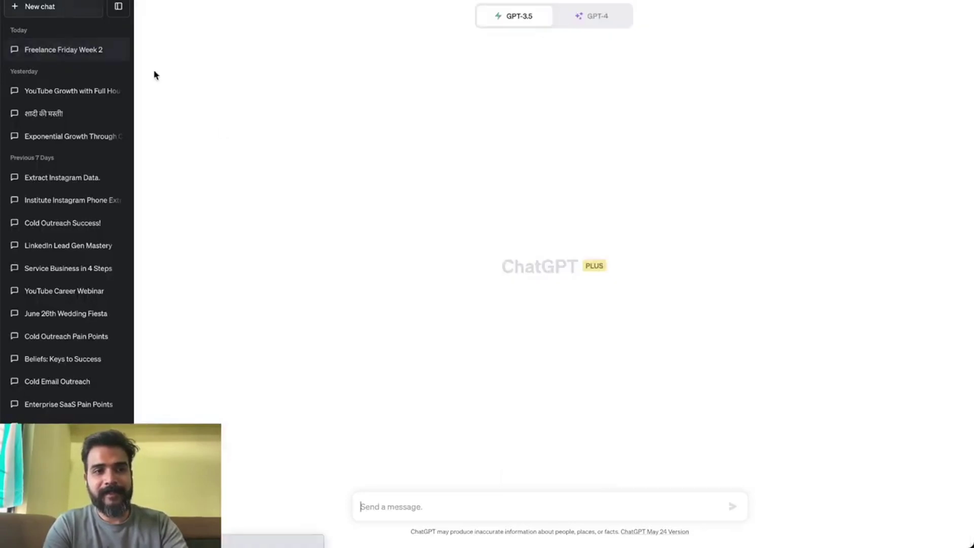
{"action": "left_click", "coordinate": [588, 16]}
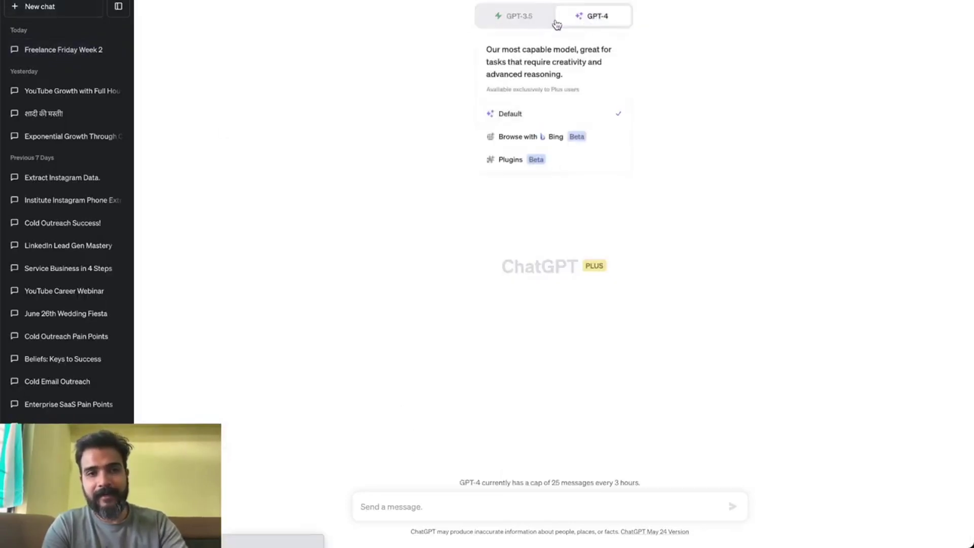
{"action": "left_click", "coordinate": [119, 6]}
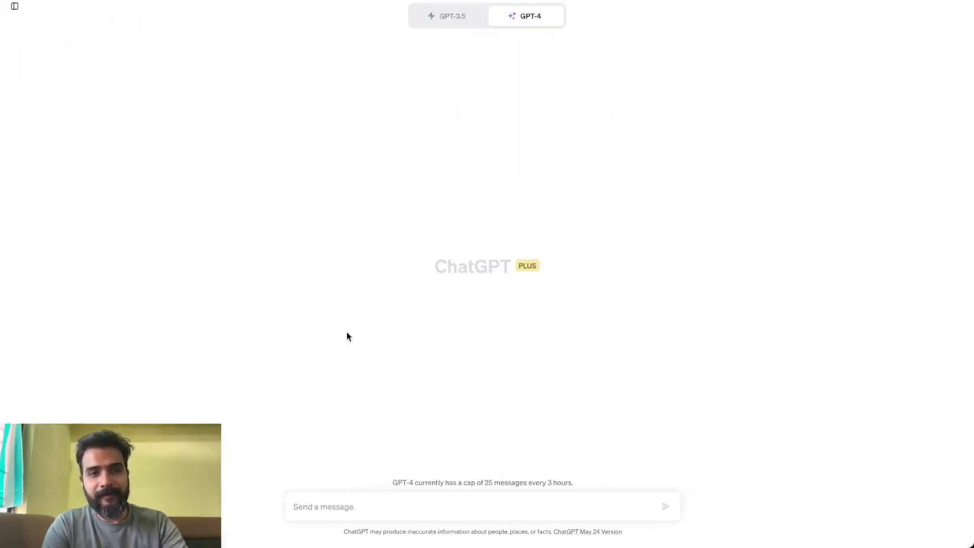
Ask for the top 10 US cities by growth percentage and select 'Austin, Texas' in the answer.
{"action": "left_click", "coordinate": [374, 507]}
{"action": "type", "text": "What are the top 10 cities in USA based on"}
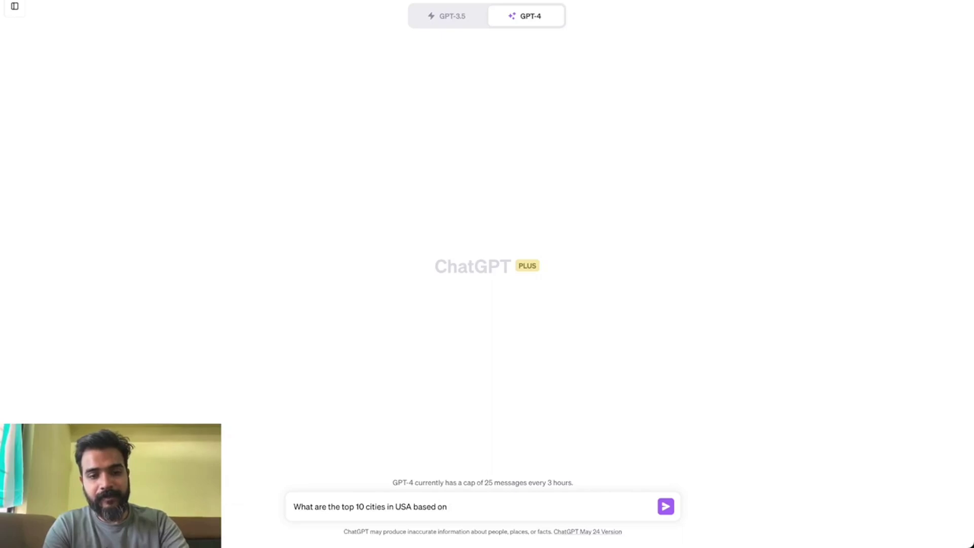
{"action": "type", "text": "mo"}
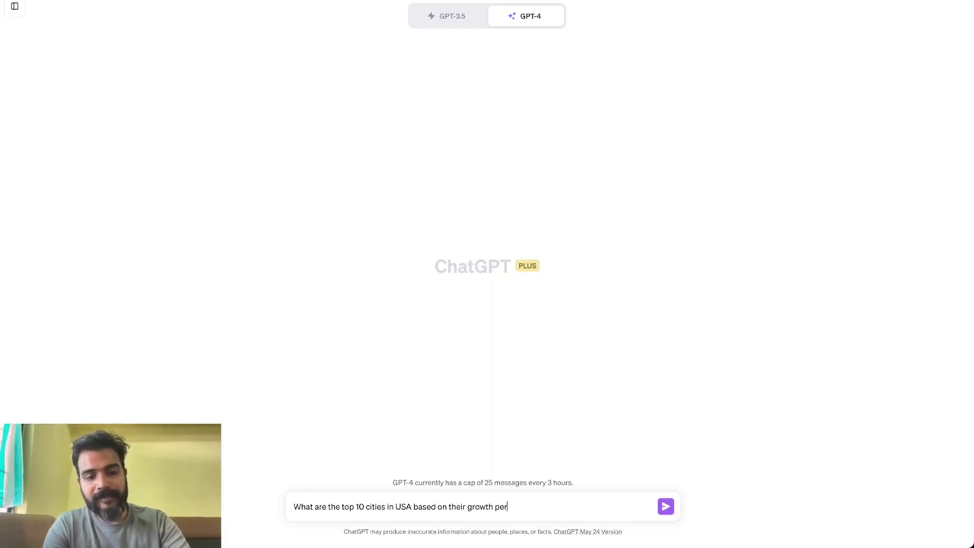
{"action": "type", "text": "age"}
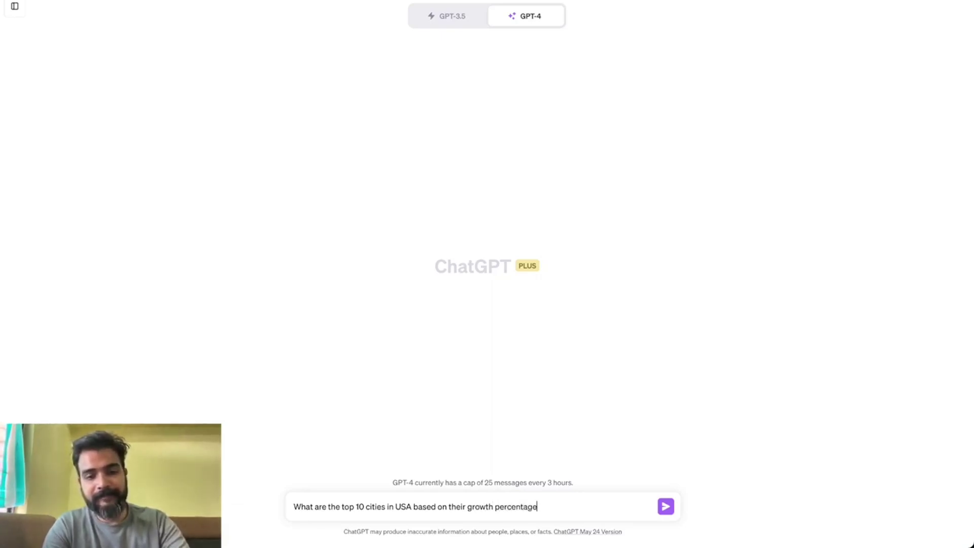
{"action": "key", "text": "Return"}
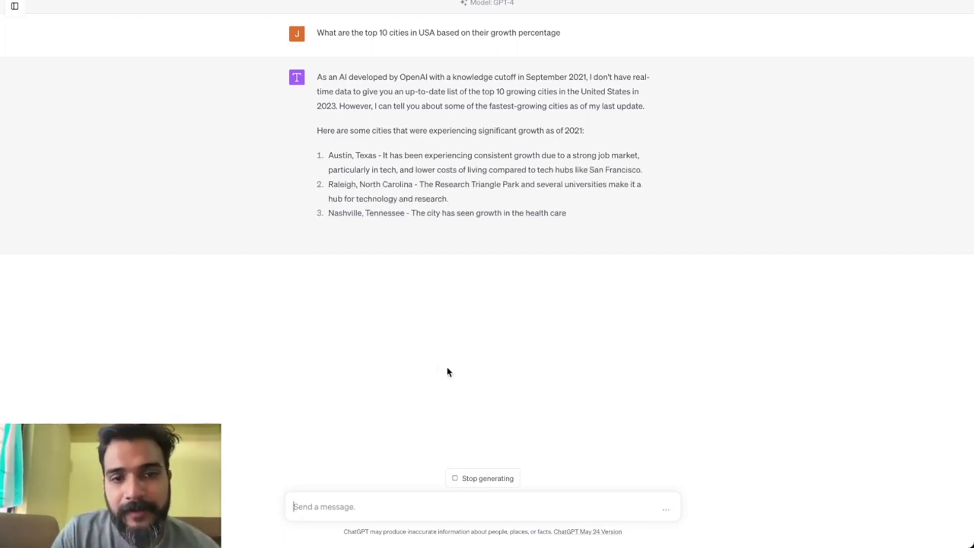
{"action": "left_click_drag", "start_coordinate": [376, 155], "coordinate": [329, 157]}
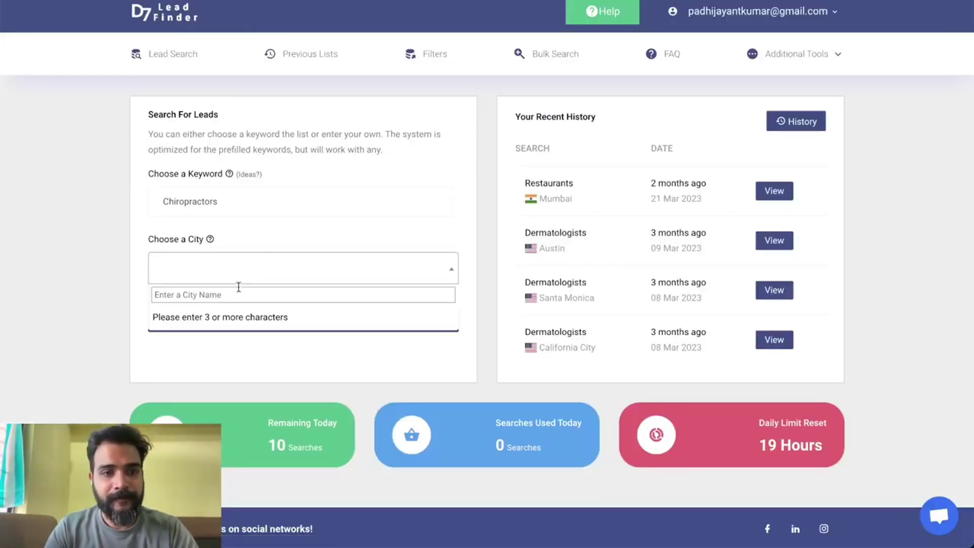
Paste Austin, trim ', Texas', choose 'Austin, TX, USA' and start the Chiropractors search.
{"action": "type", "text": "Austin, Texas"}
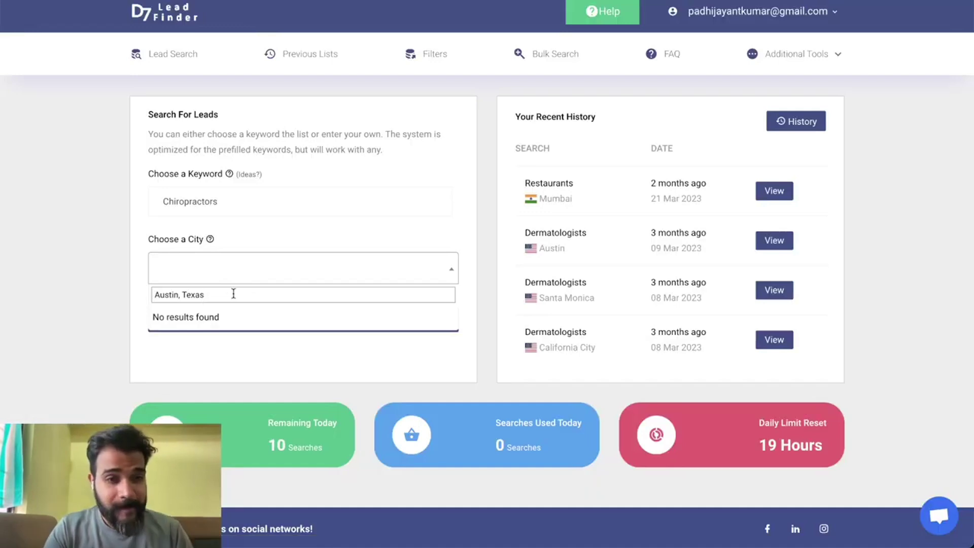
{"action": "left_click_drag", "start_coordinate": [178, 295], "coordinate": [257, 296]}
{"action": "key", "text": "BackSpace"}
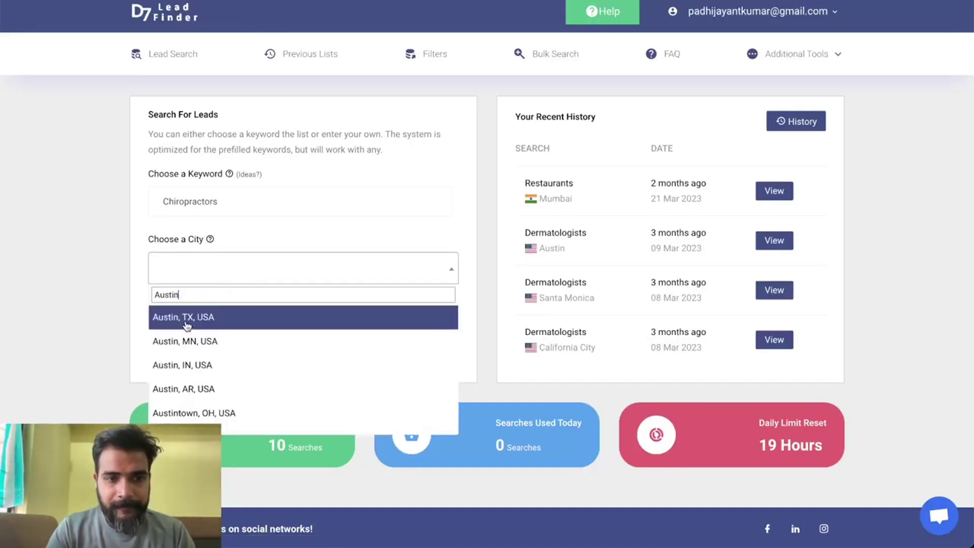
{"action": "left_click", "coordinate": [187, 319]}
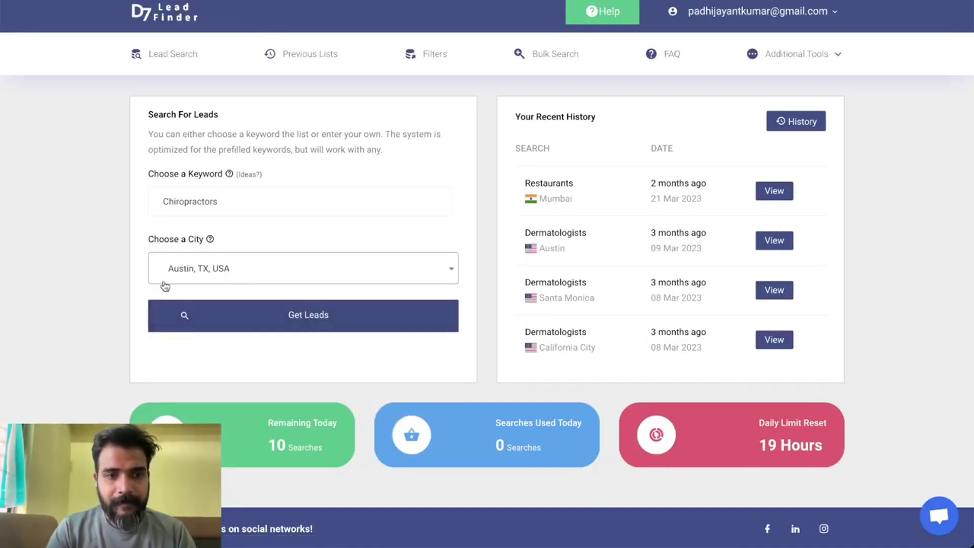
{"action": "left_click", "coordinate": [235, 317]}
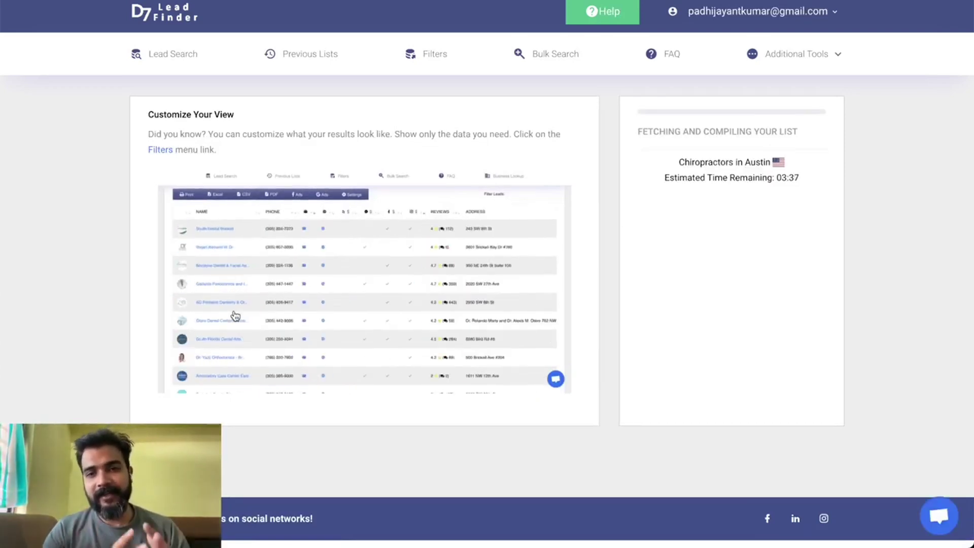
Review the Chiropractors In Austin, TX results table of 502 entries.
{"action": "mouse_move", "coordinate": [5, 315]}
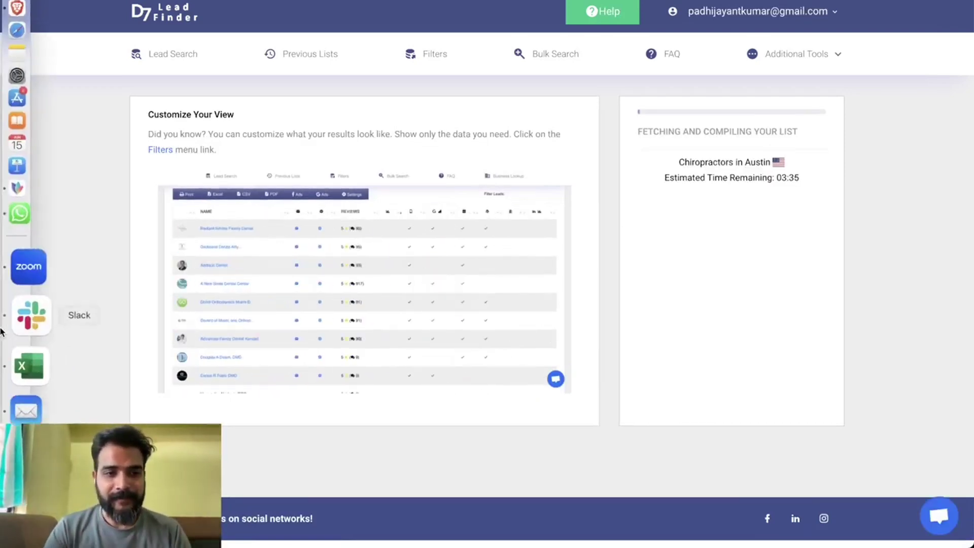
{"action": "left_click", "coordinate": [26, 388]}
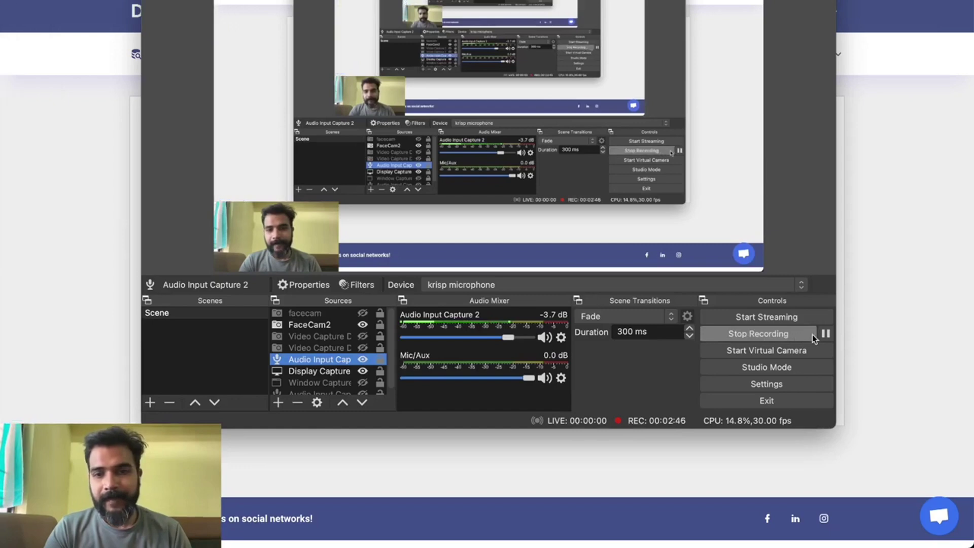
{"action": "left_click", "coordinate": [825, 335]}
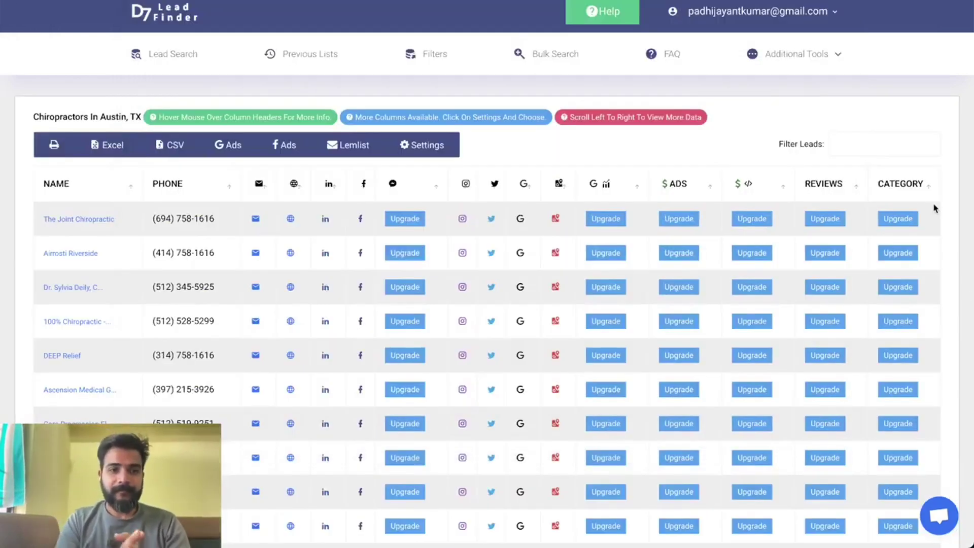
{"action": "mouse_move", "coordinate": [261, 222]}
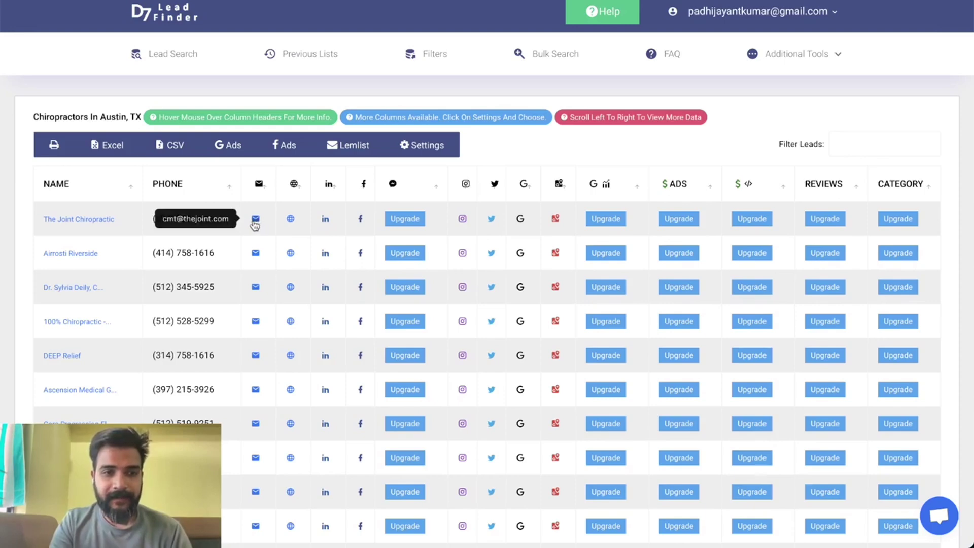
{"action": "mouse_move", "coordinate": [293, 223]}
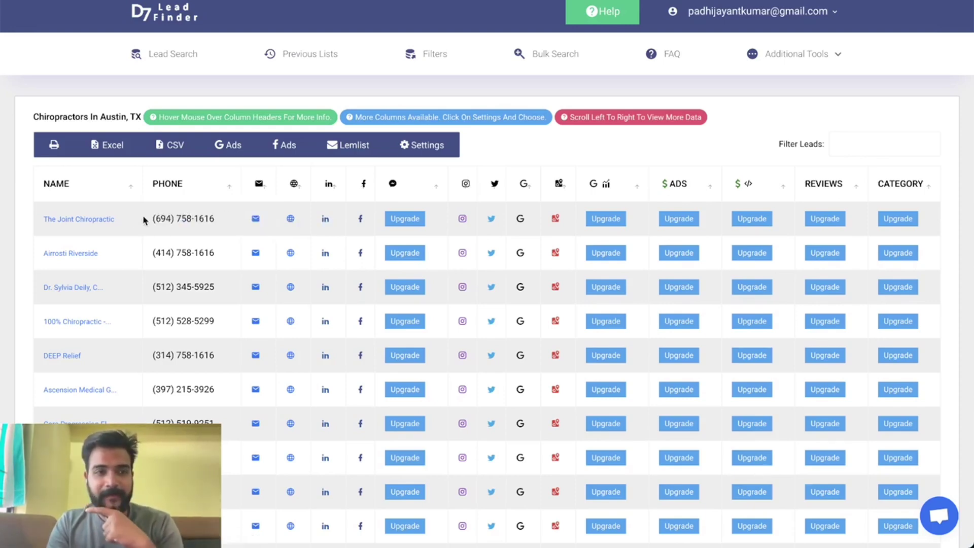
{"action": "scroll", "coordinate": [223, 278], "scroll_direction": "down", "scroll_amount": 8}
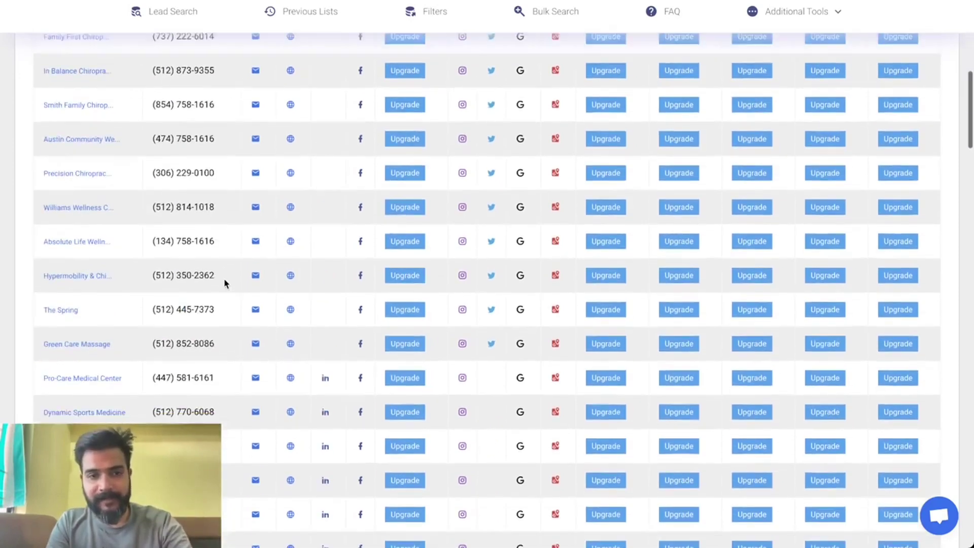
{"action": "scroll", "coordinate": [224, 277], "scroll_direction": "up", "scroll_amount": 8}
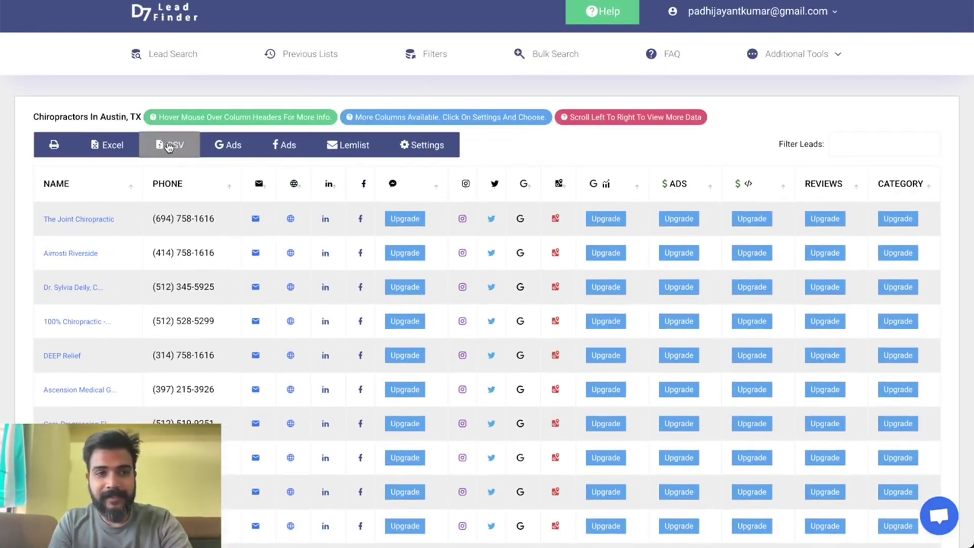
Download the Austin chiropractor lead list as a CSV file.
{"action": "left_click", "coordinate": [173, 147]}
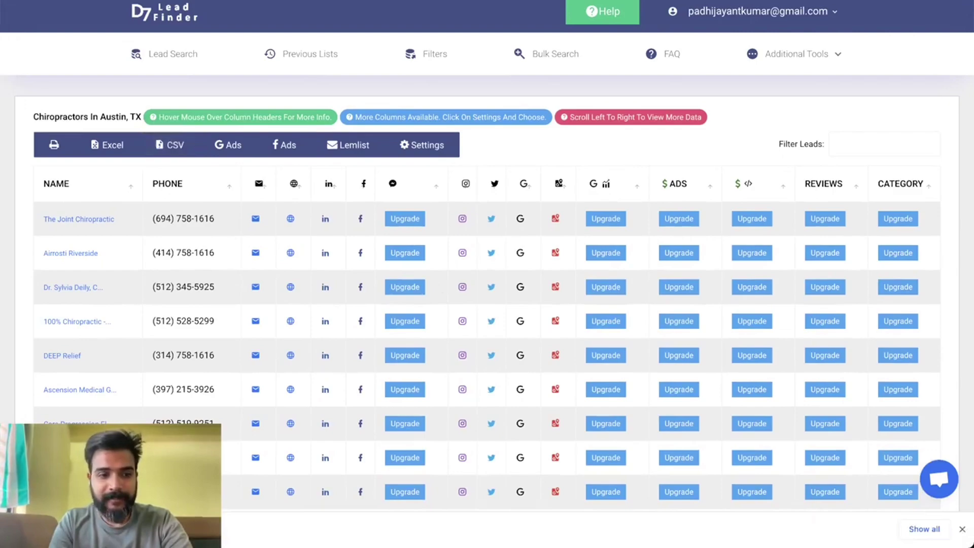
{"action": "scroll", "coordinate": [487, 304], "scroll_direction": "down", "scroll_amount": 20}
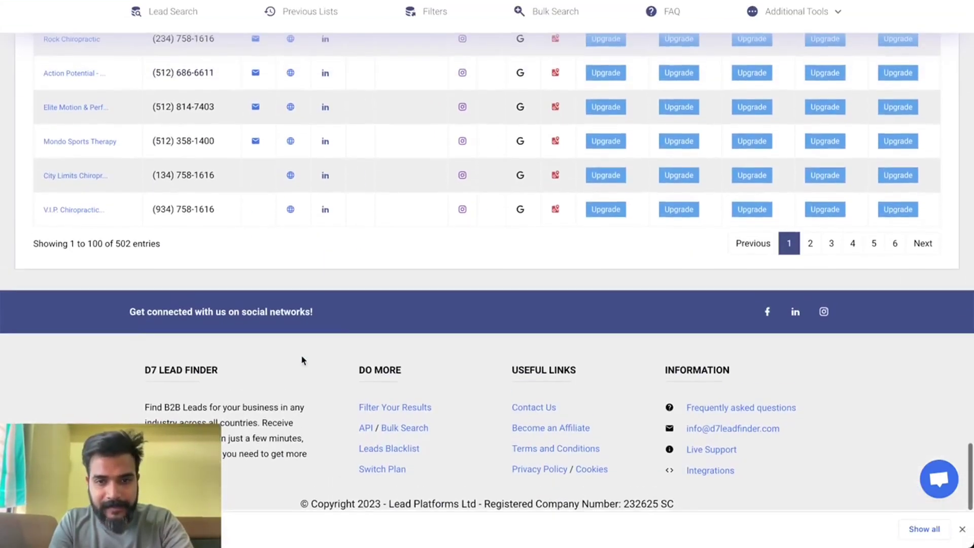
{"action": "scroll", "coordinate": [260, 198], "scroll_direction": "up", "scroll_amount": 20}
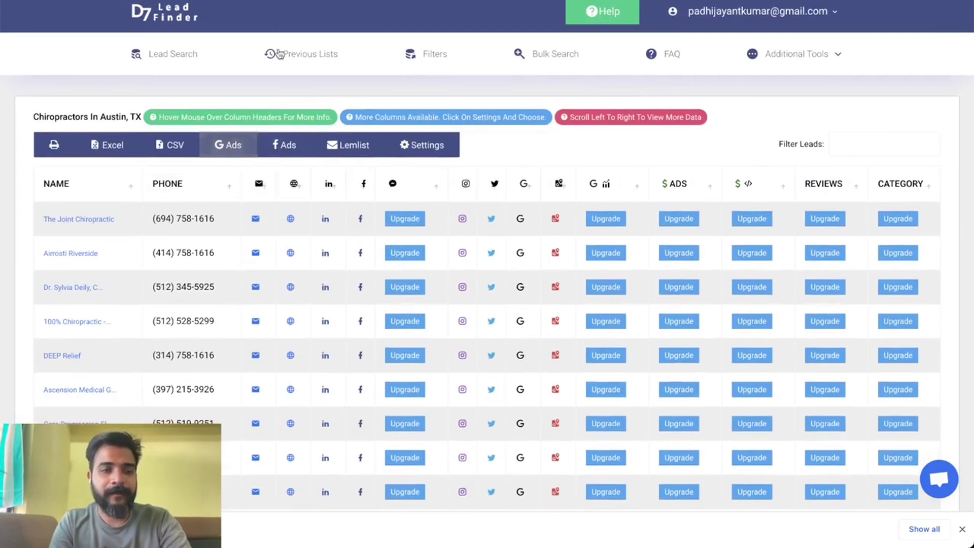
Create a new untitled Google spreadsheet from the browser address bar.
{"action": "key", "text": "ctrl+l"}
{"action": "type", "text": "shee"}
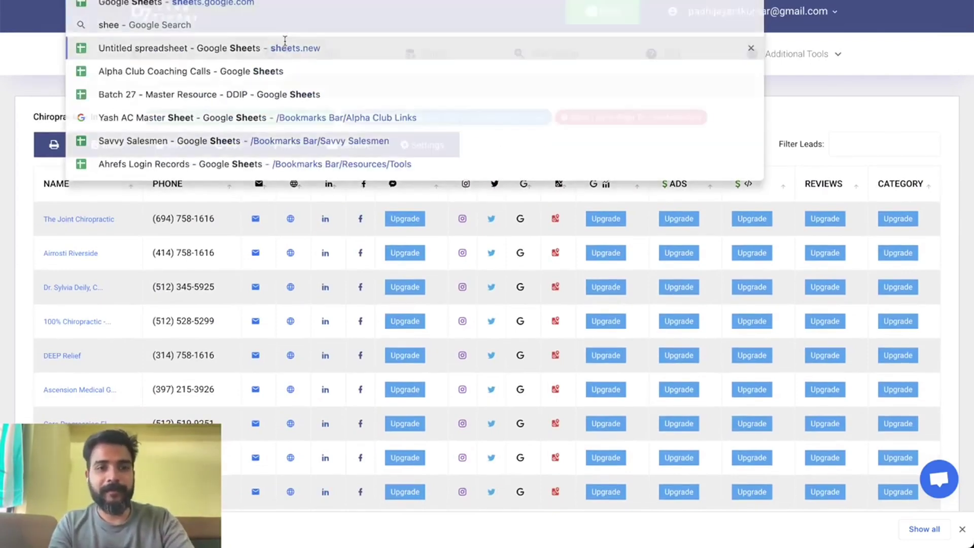
{"action": "left_click", "coordinate": [285, 46]}
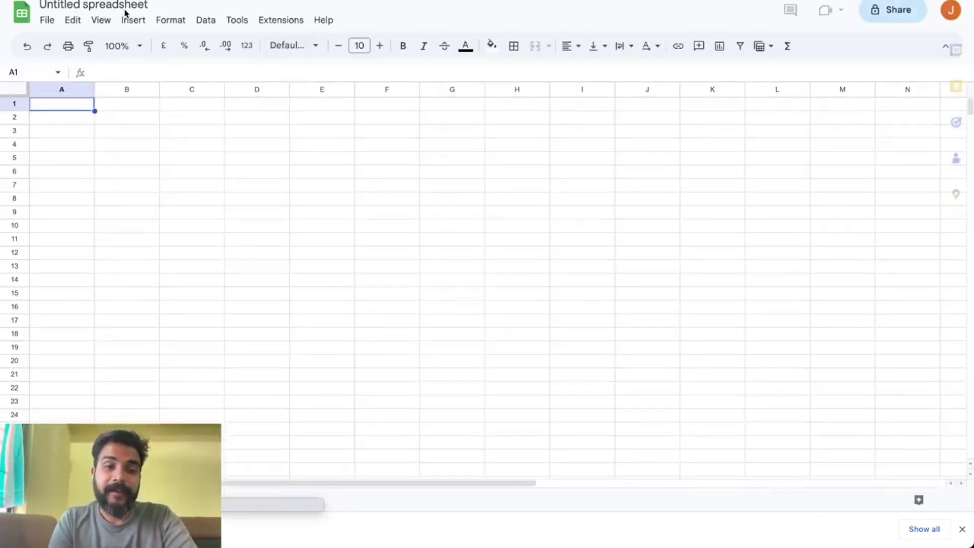
Import the Chiropractors in Austin CSV via File > Import > Upload into the spreadsheet.
{"action": "left_click", "coordinate": [48, 21]}
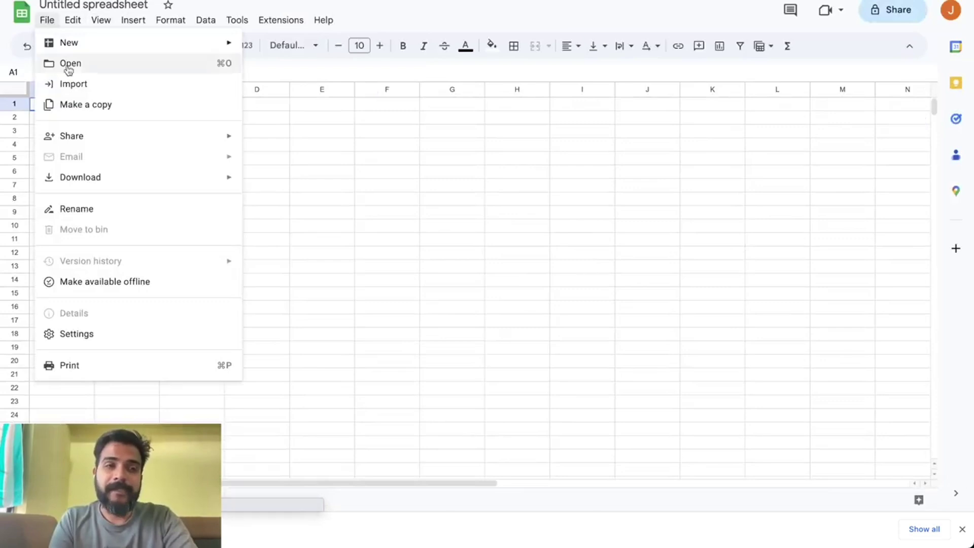
{"action": "left_click", "coordinate": [71, 83]}
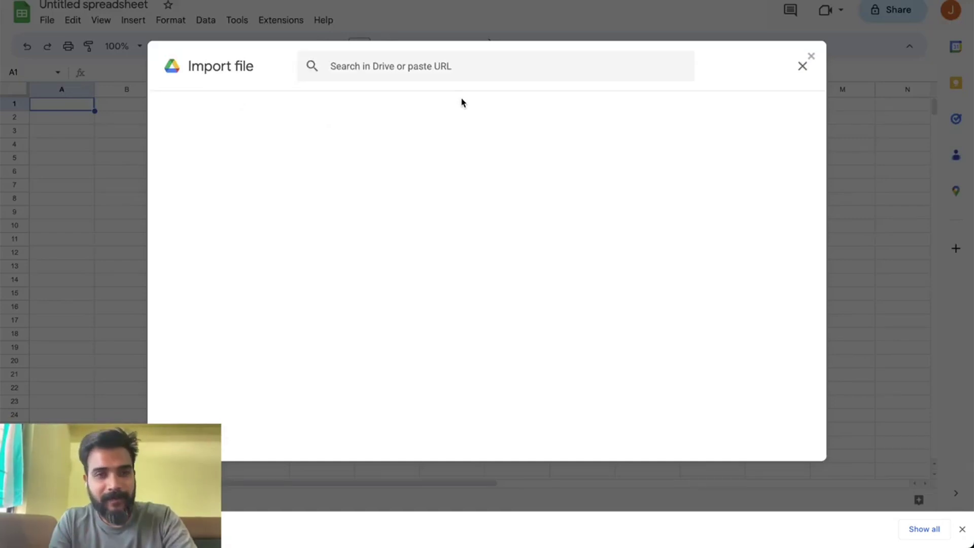
{"action": "left_click", "coordinate": [802, 67]}
{"action": "left_click", "coordinate": [47, 19]}
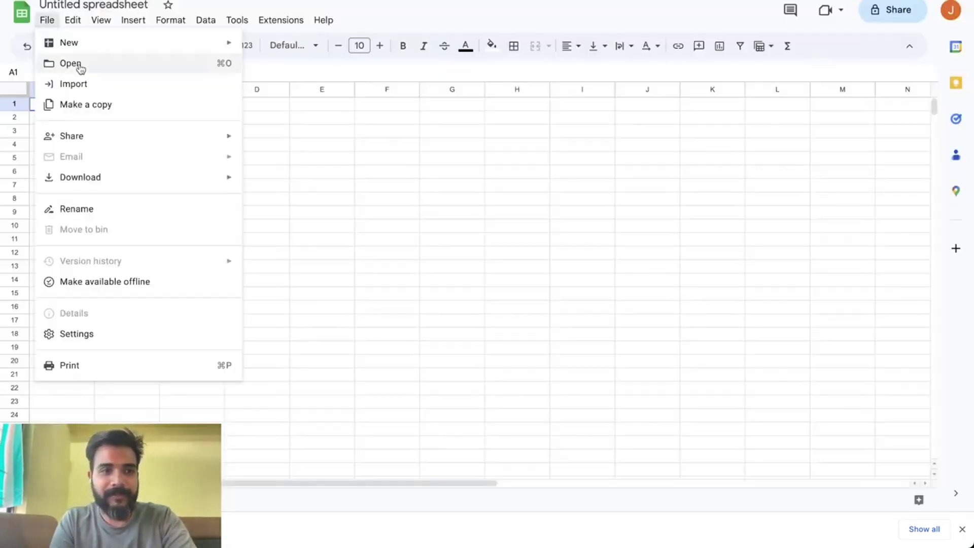
{"action": "left_click", "coordinate": [107, 94]}
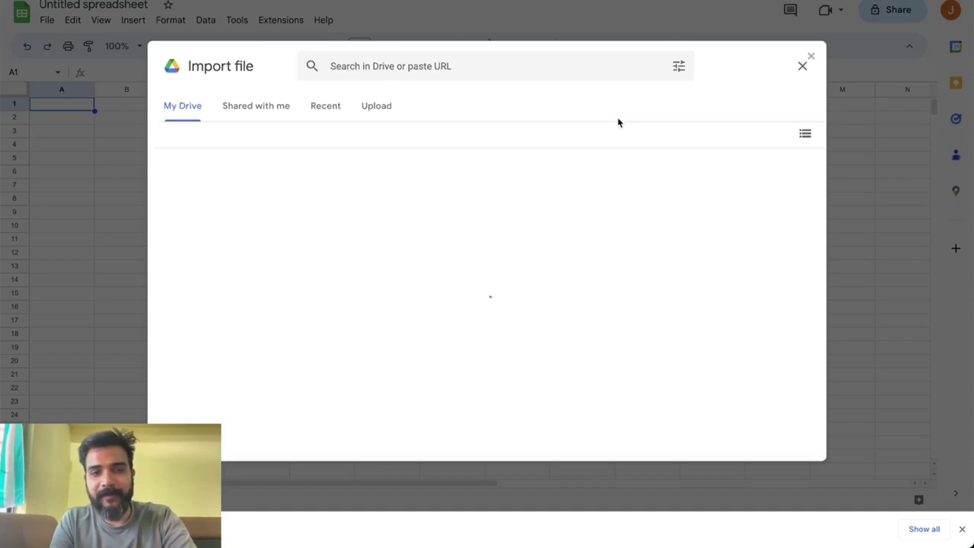
{"action": "left_click", "coordinate": [377, 108]}
{"action": "left_click", "coordinate": [501, 335]}
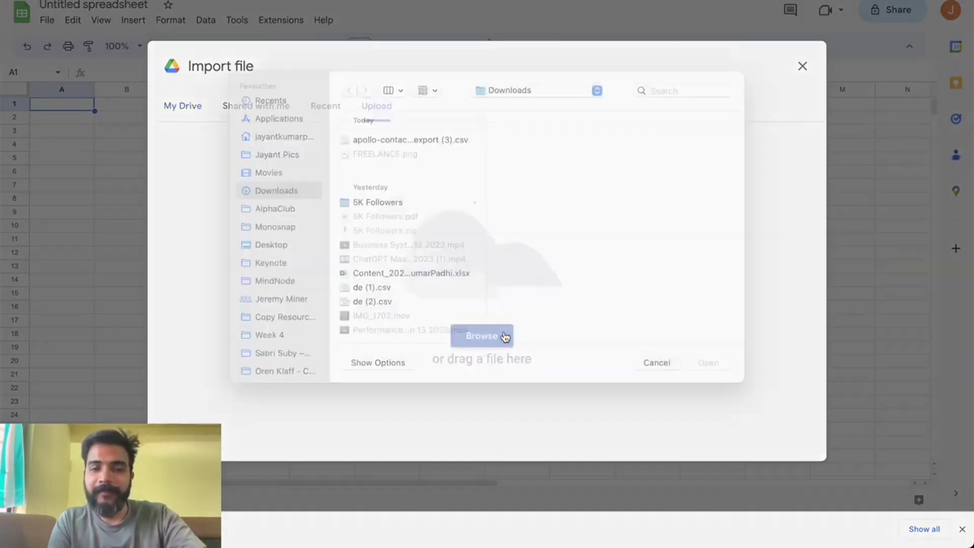
{"action": "left_click", "coordinate": [439, 171]}
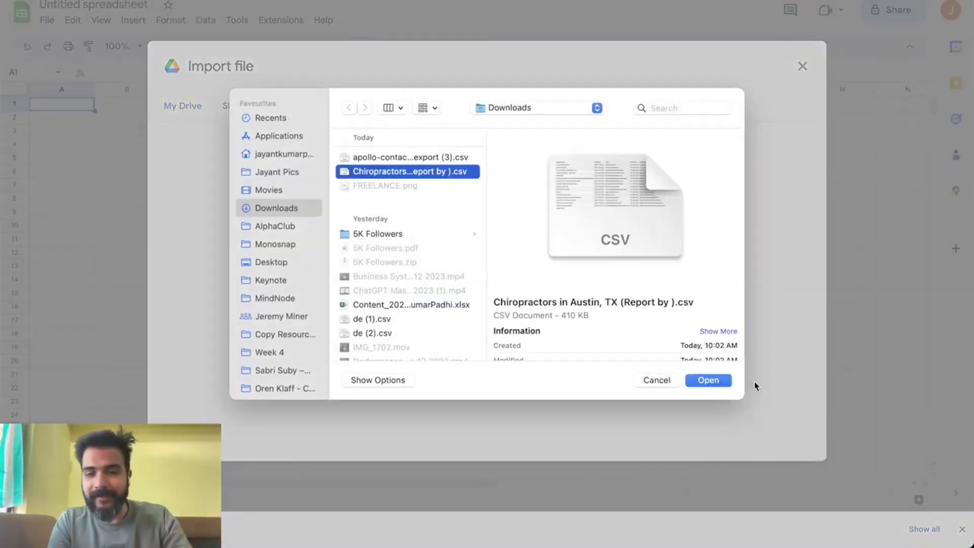
{"action": "left_click", "coordinate": [726, 385]}
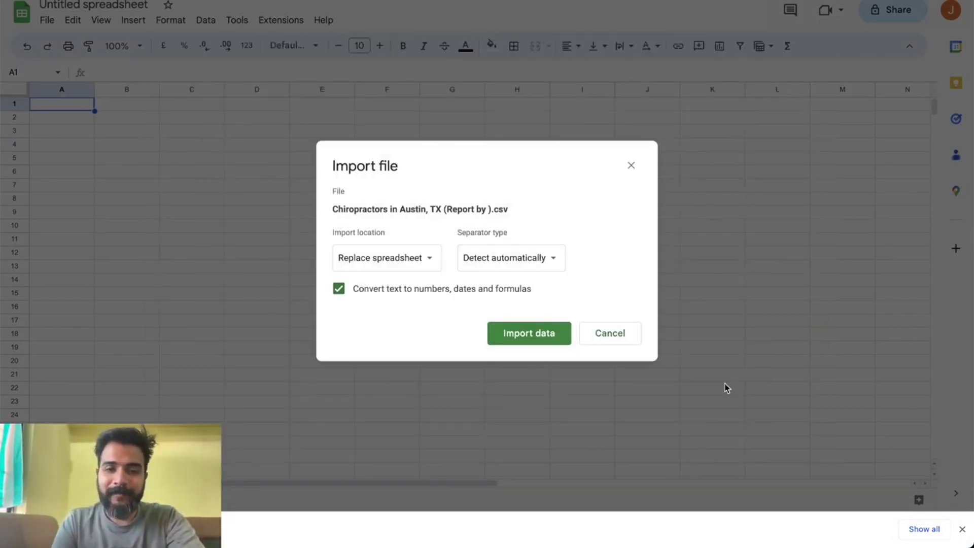
{"action": "left_click", "coordinate": [515, 334]}
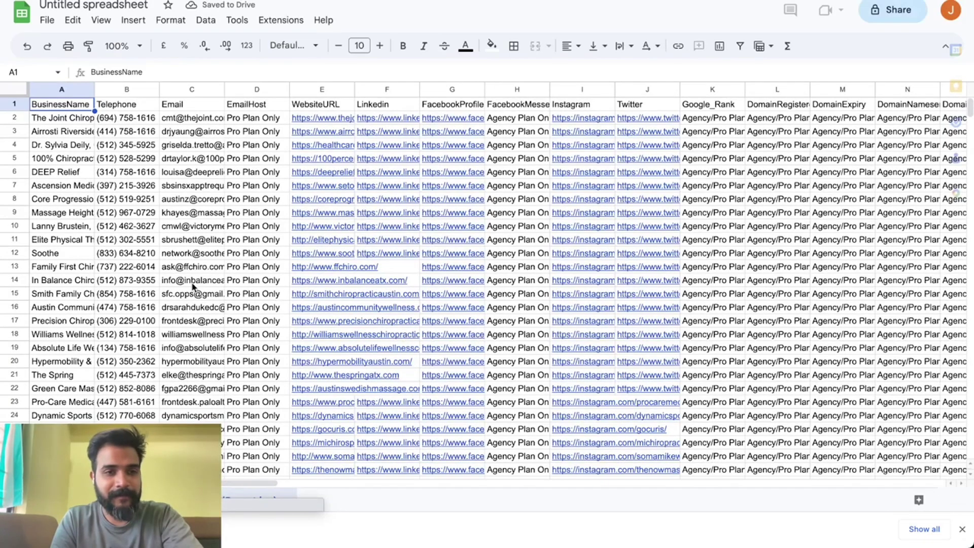
Convert the addresses in Email column C into people chips.
{"action": "left_click", "coordinate": [187, 88]}
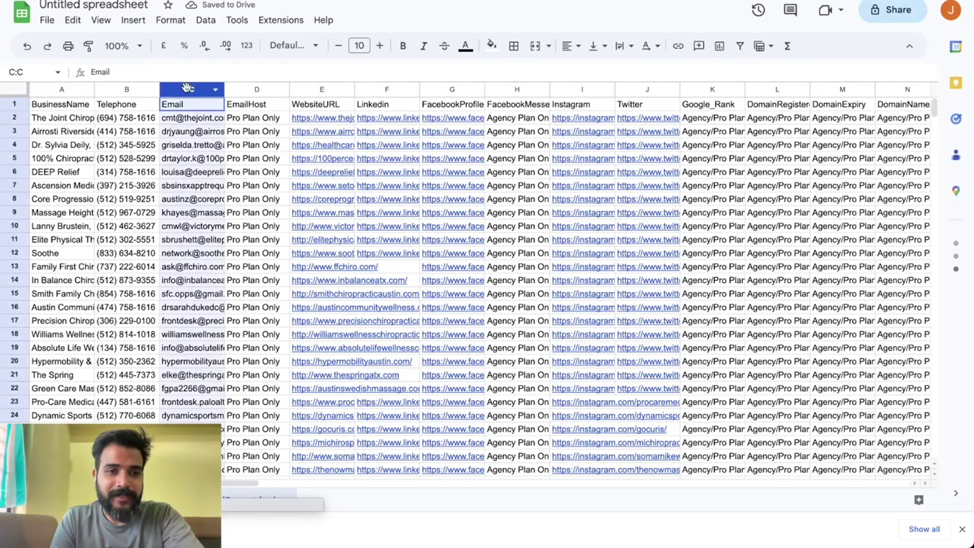
{"action": "left_click", "coordinate": [133, 20]}
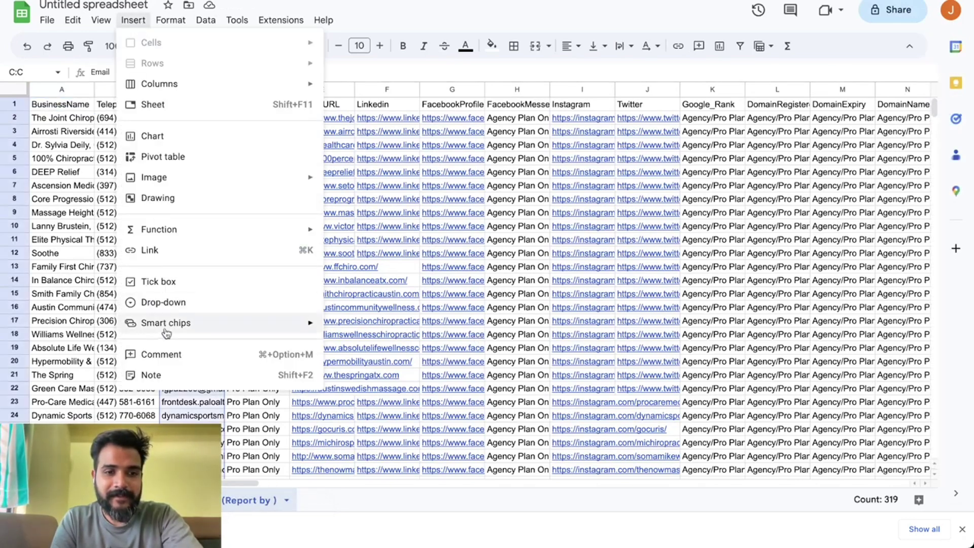
{"action": "left_click", "coordinate": [400, 325]}
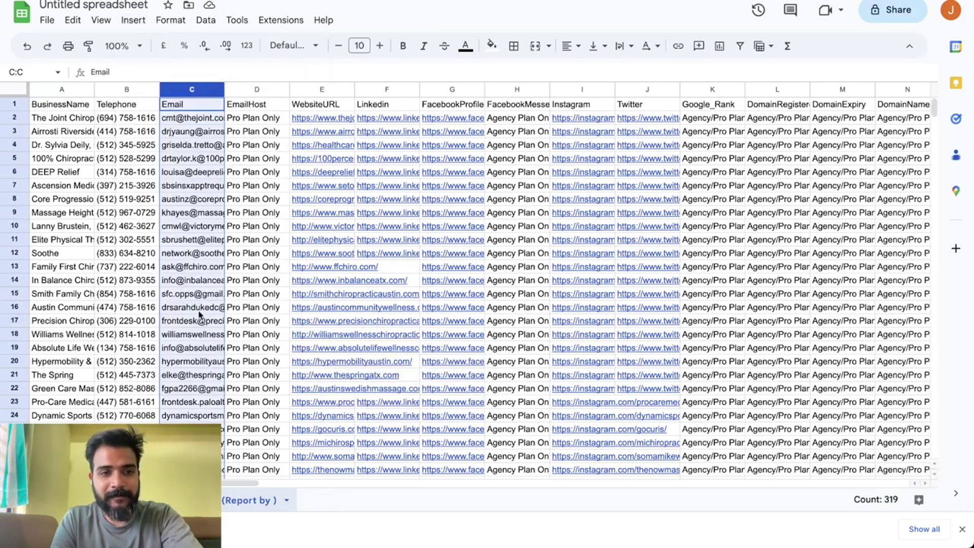
{"action": "left_click", "coordinate": [177, 253]}
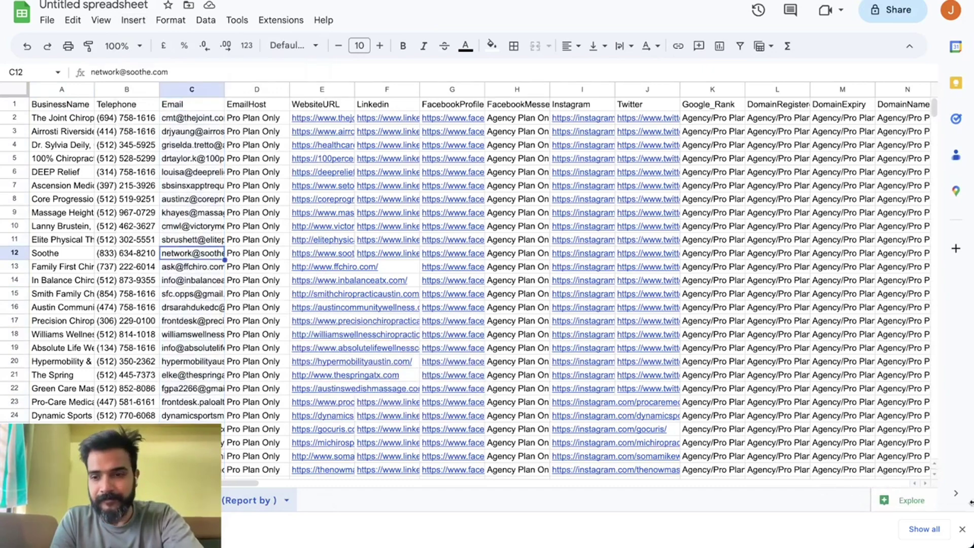
Dismiss the downloads notice and copy the entire Email column.
{"action": "left_click", "coordinate": [962, 528]}
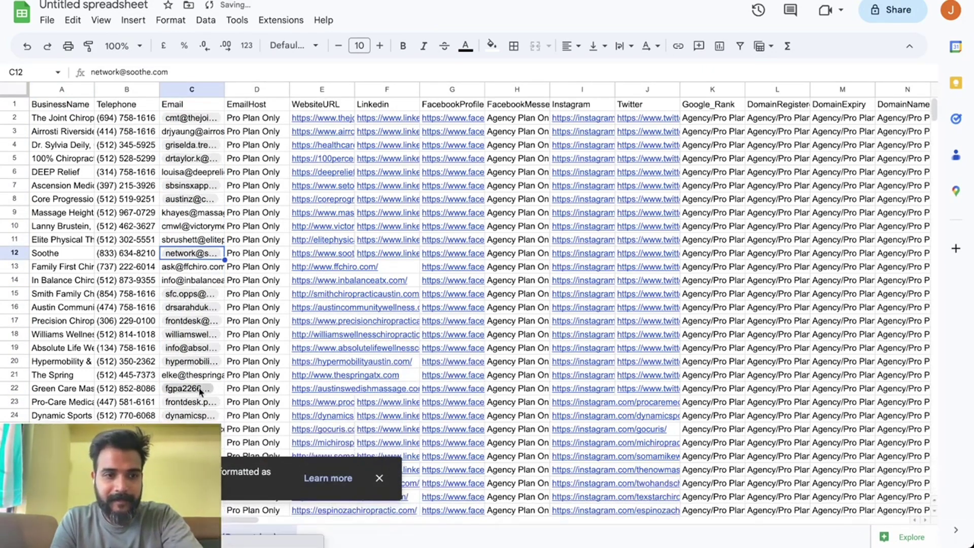
{"action": "left_click", "coordinate": [204, 90]}
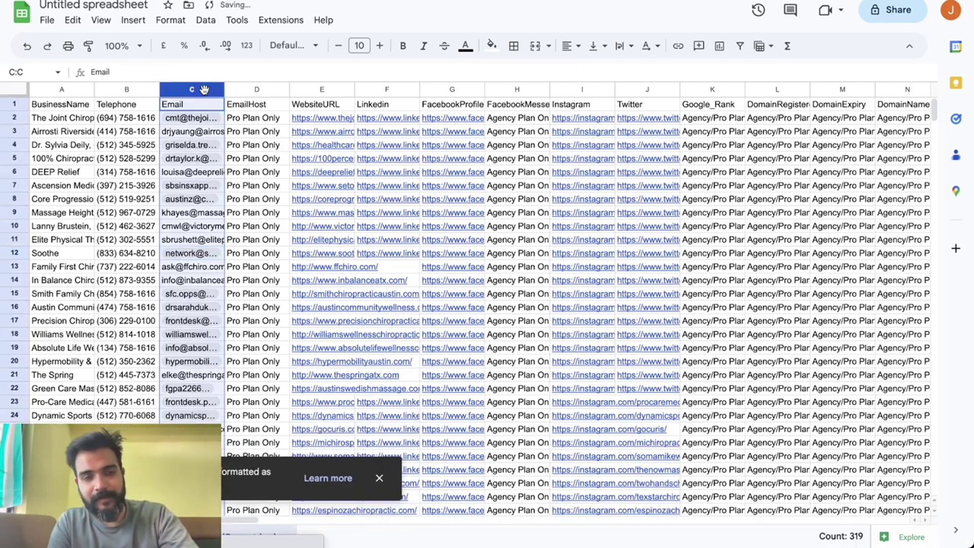
{"action": "key", "text": "ctrl+c"}
Paste the emails into Excel from E1 as plain addresses and copy column E back.
{"action": "mouse_move", "coordinate": [26, 362]}
{"action": "left_click", "coordinate": [35, 347]}
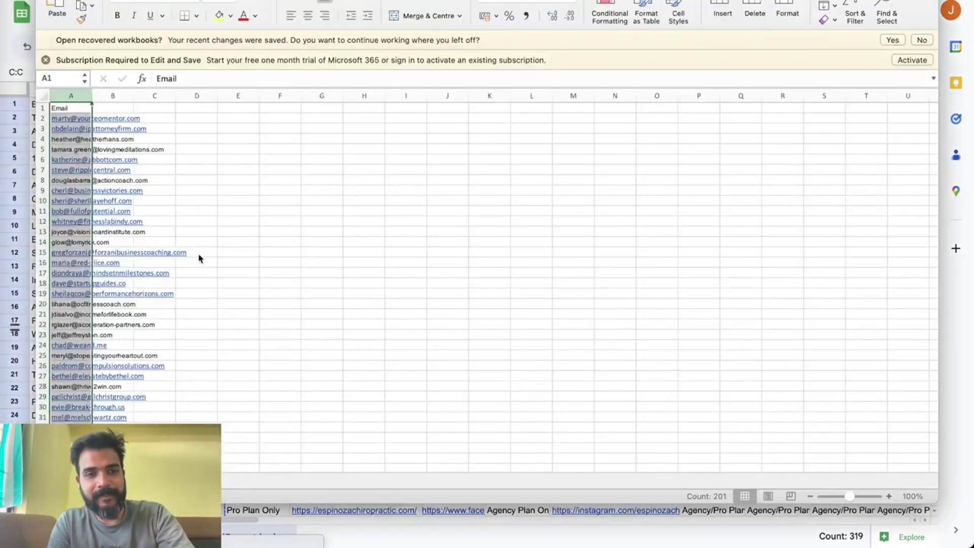
{"action": "left_click", "coordinate": [229, 107]}
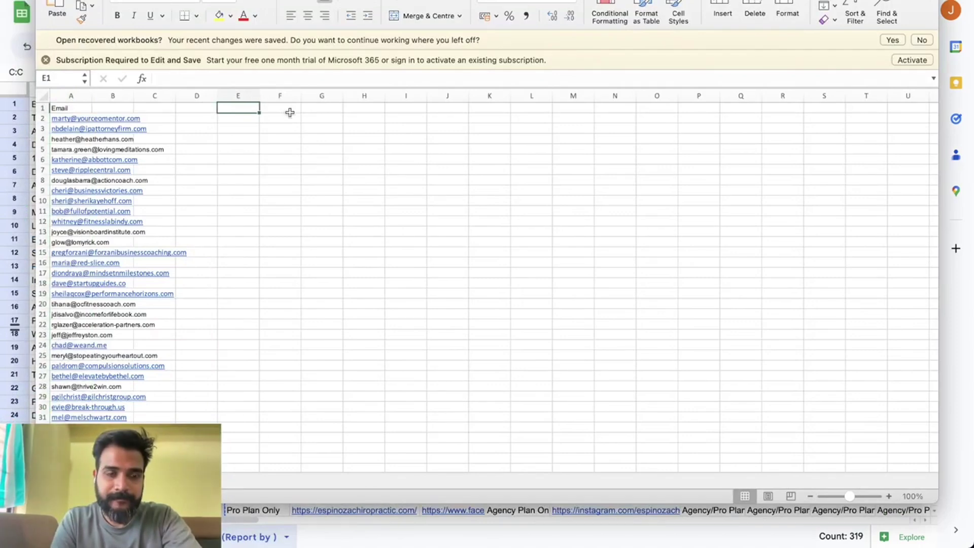
{"action": "key", "text": "super+v"}
{"action": "left_click", "coordinate": [238, 96]}
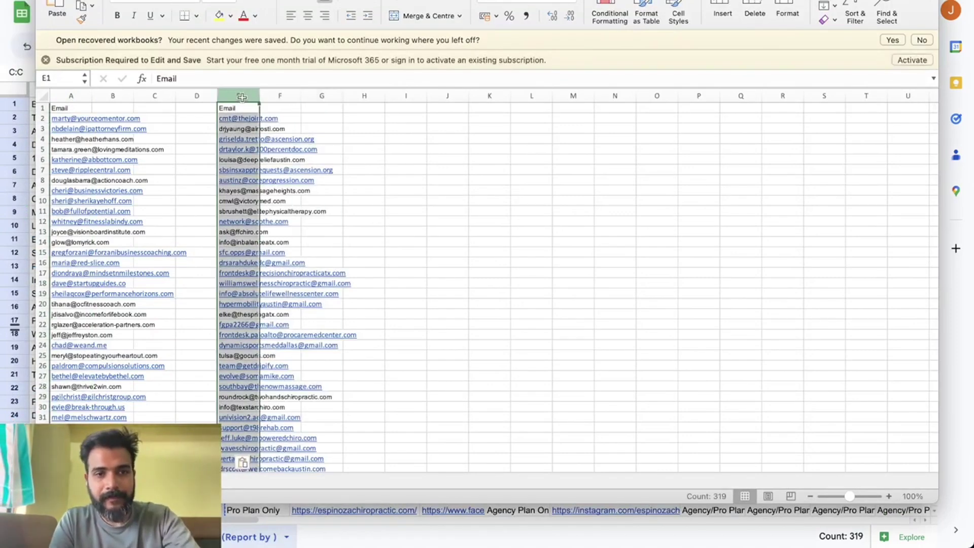
{"action": "key", "text": "super+c"}
{"action": "left_click", "coordinate": [2, 183]}
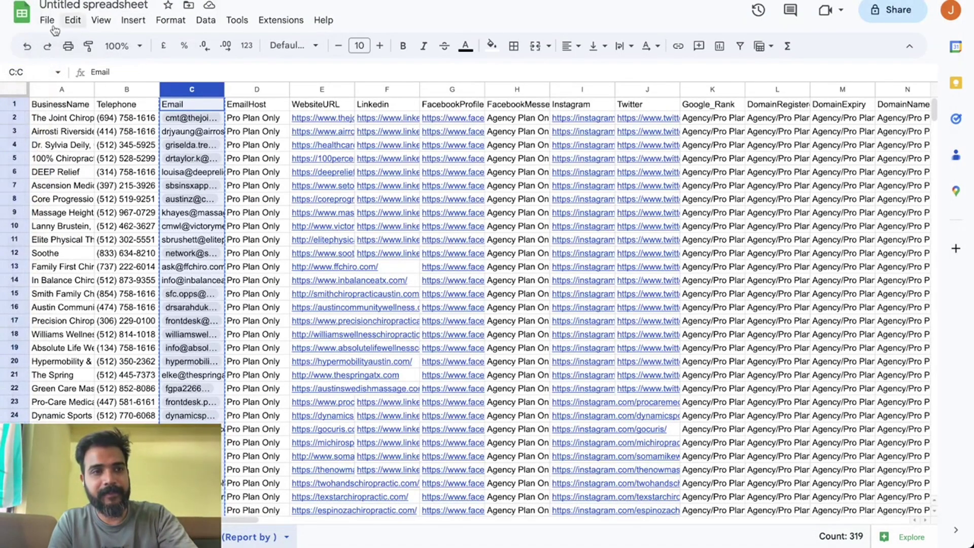
Create a new blank spreadsheet and paste the plain email addresses into A1.
{"action": "left_click", "coordinate": [46, 21]}
{"action": "mouse_move", "coordinate": [127, 42]}
{"action": "left_click", "coordinate": [296, 44]}
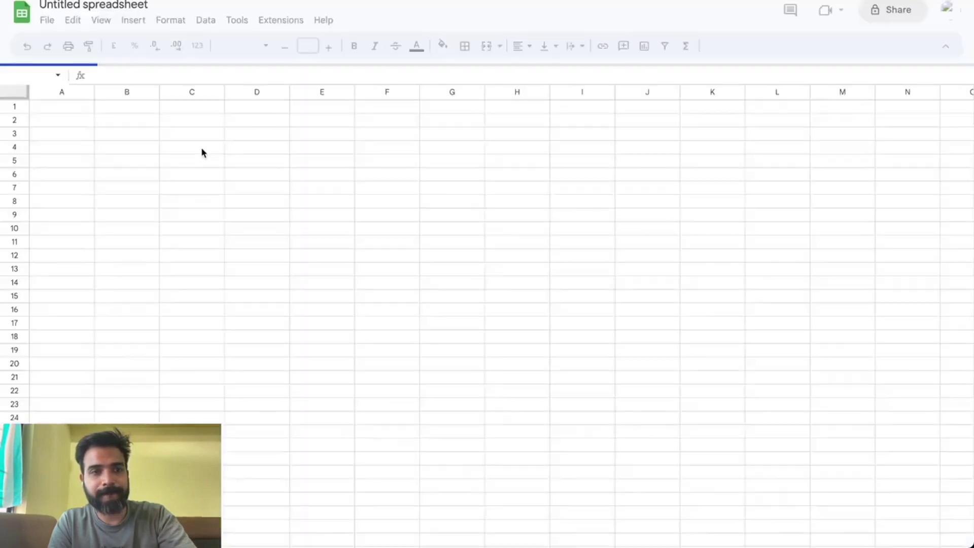
{"action": "left_click", "coordinate": [78, 136]}
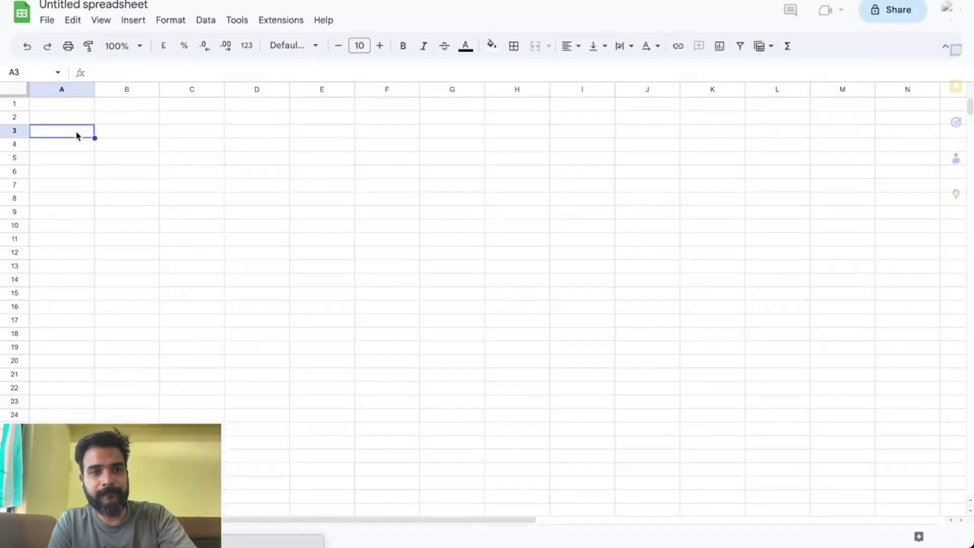
{"action": "left_click", "coordinate": [75, 105]}
{"action": "key", "text": "ctrl+v"}
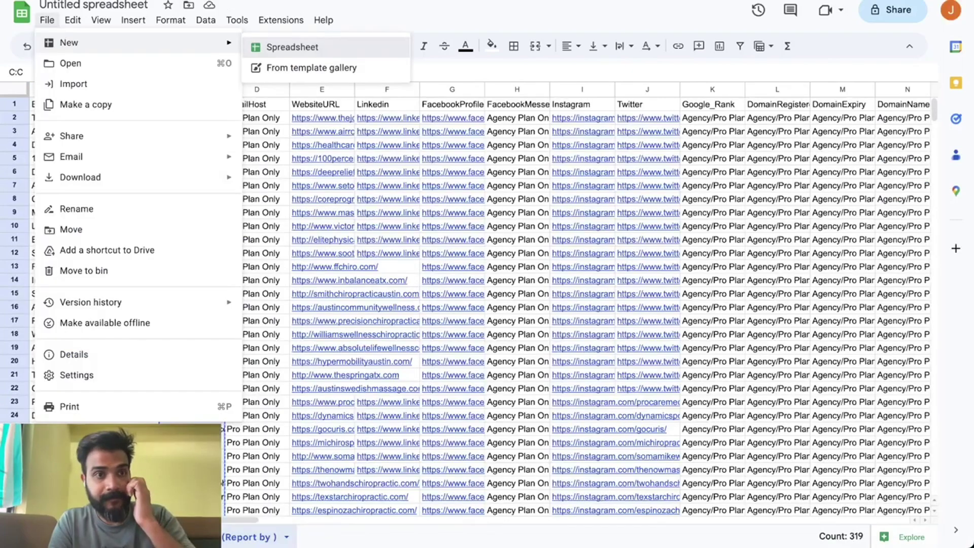
Copy the full leads table from the original sheet and paste it starting at B1.
{"action": "key", "text": "Escape"}
{"action": "left_click", "coordinate": [321, 104]}
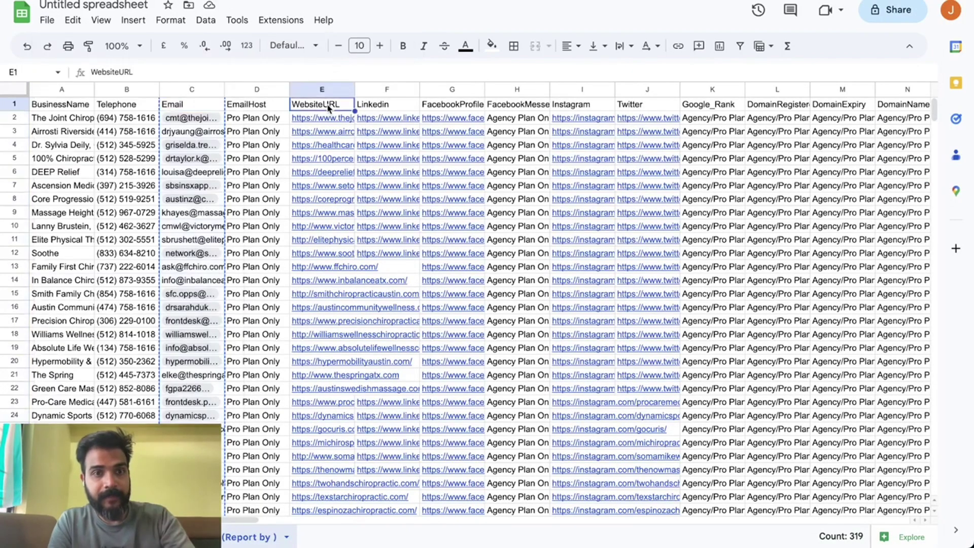
{"action": "left_click", "coordinate": [15, 89]}
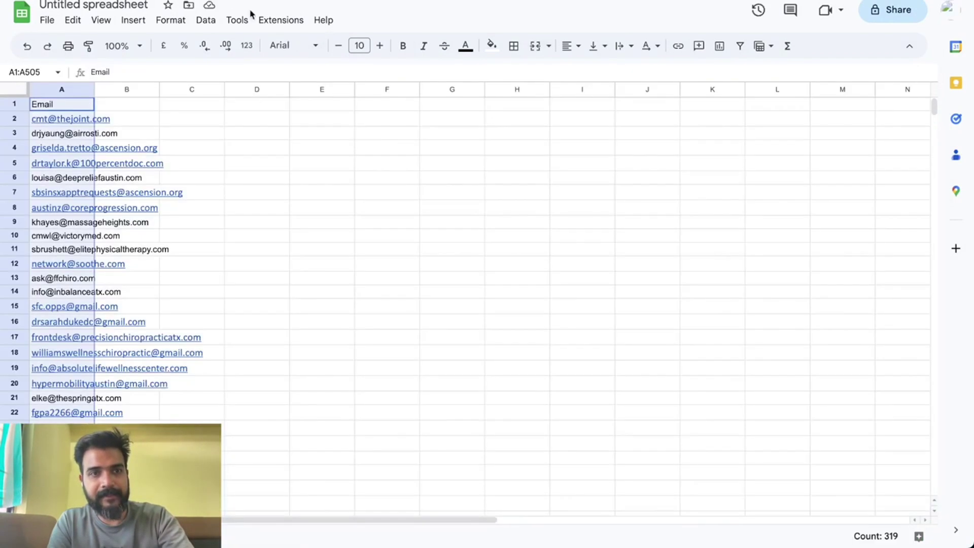
{"action": "left_click", "coordinate": [123, 106]}
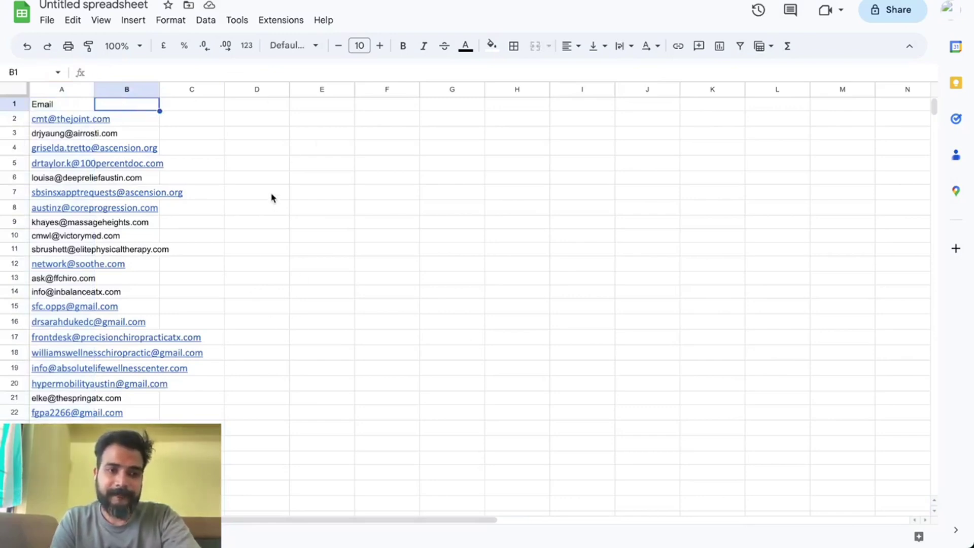
{"action": "key", "text": "ctrl+v"}
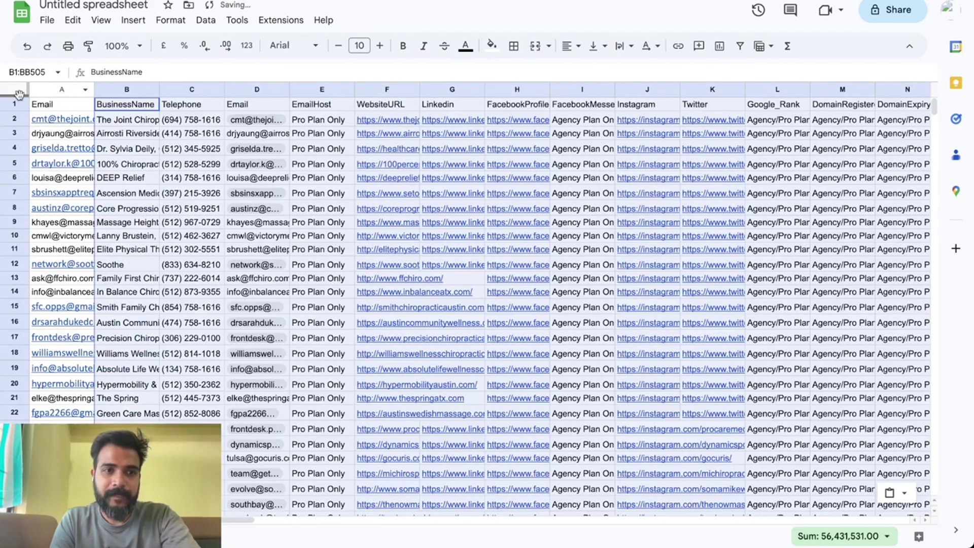
{"action": "left_click", "coordinate": [18, 92]}
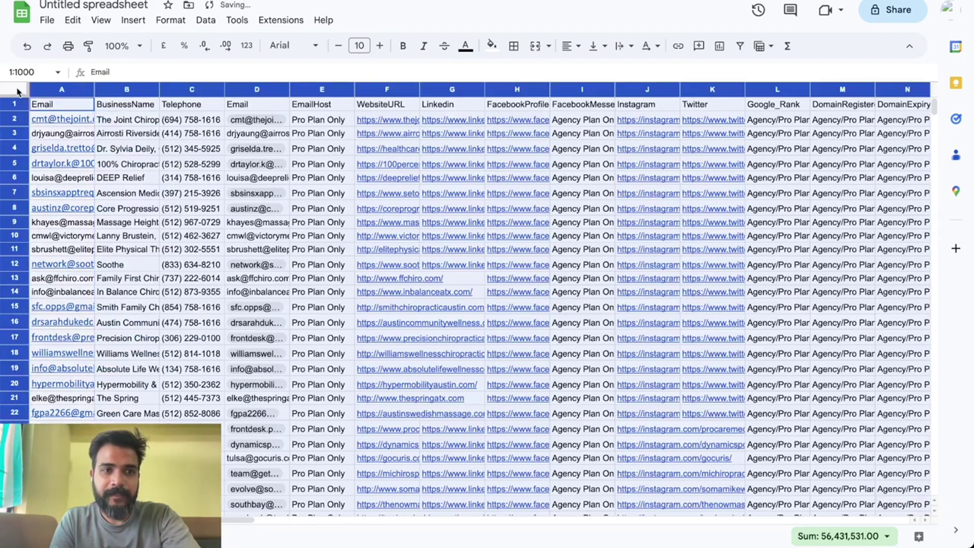
Filter the Email column by text colour to keep only rows with blue linked emails.
{"action": "left_click", "coordinate": [740, 46]}
{"action": "left_click", "coordinate": [174, 133]}
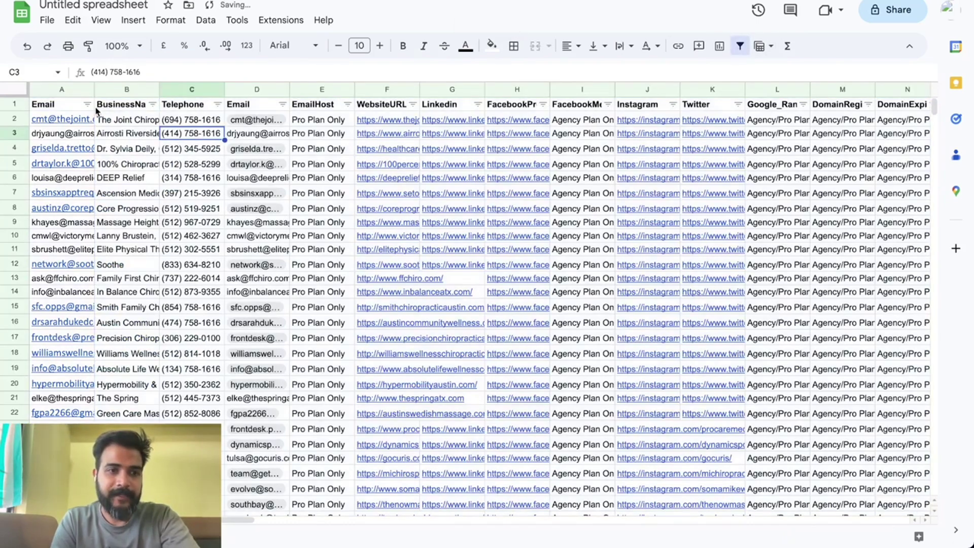
{"action": "left_click", "coordinate": [87, 104]}
{"action": "mouse_move", "coordinate": [213, 203]}
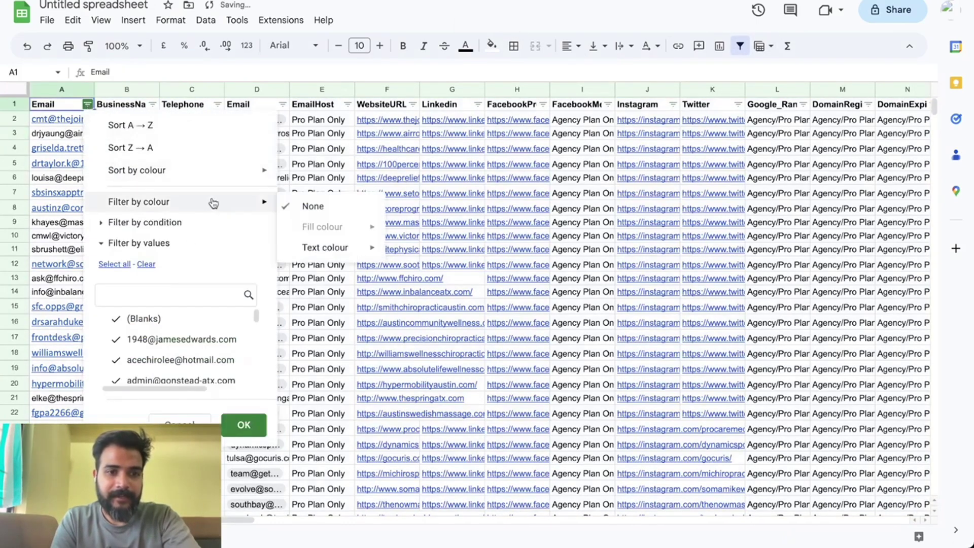
{"action": "mouse_move", "coordinate": [335, 247]}
{"action": "left_click", "coordinate": [439, 253]}
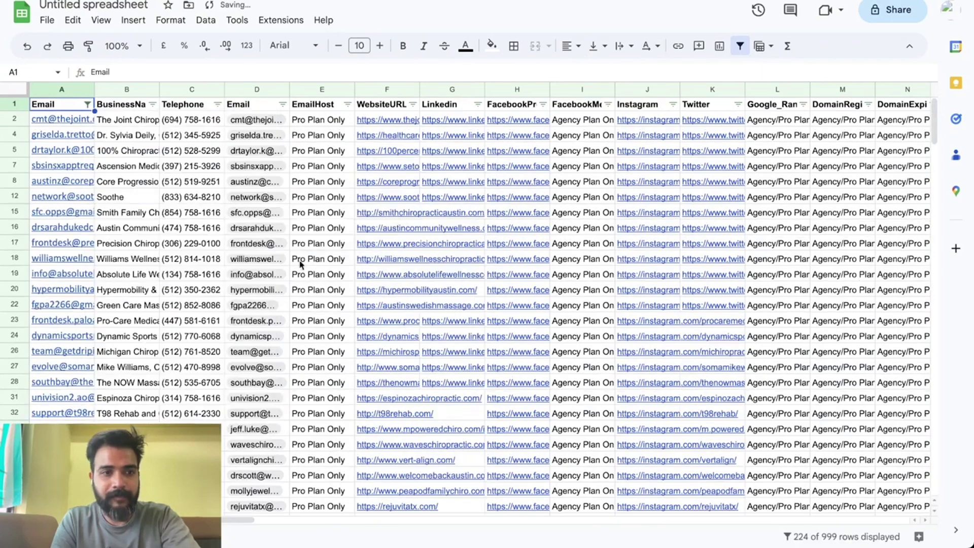
{"action": "left_click", "coordinate": [134, 245]}
Empty the other sheet tab and select the filtered rows for placing at its A1.
{"action": "key", "text": "ctrl+shift+Page_Down"}
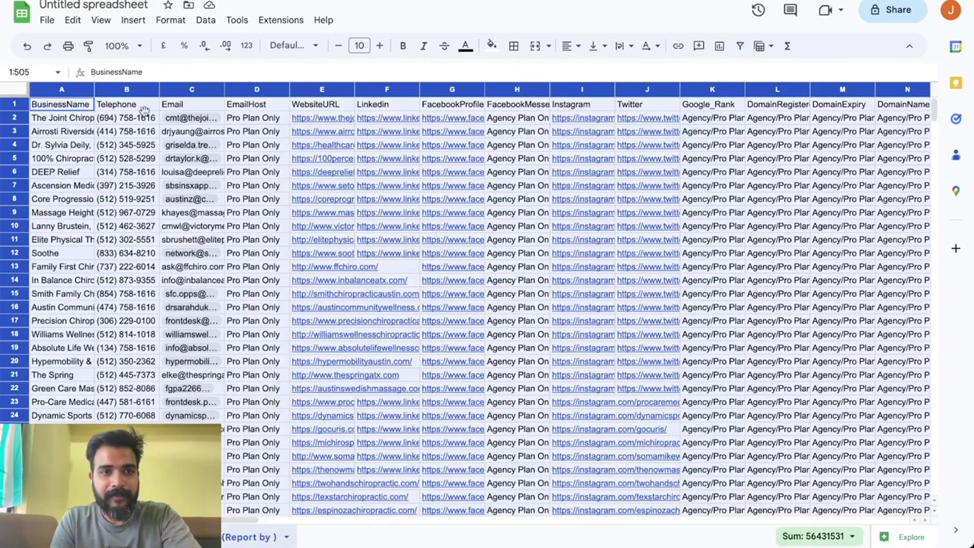
{"action": "left_click", "coordinate": [134, 147]}
{"action": "key", "text": "ctrl+a"}
{"action": "key", "text": "Delete"}
{"action": "left_click", "coordinate": [135, 150]}
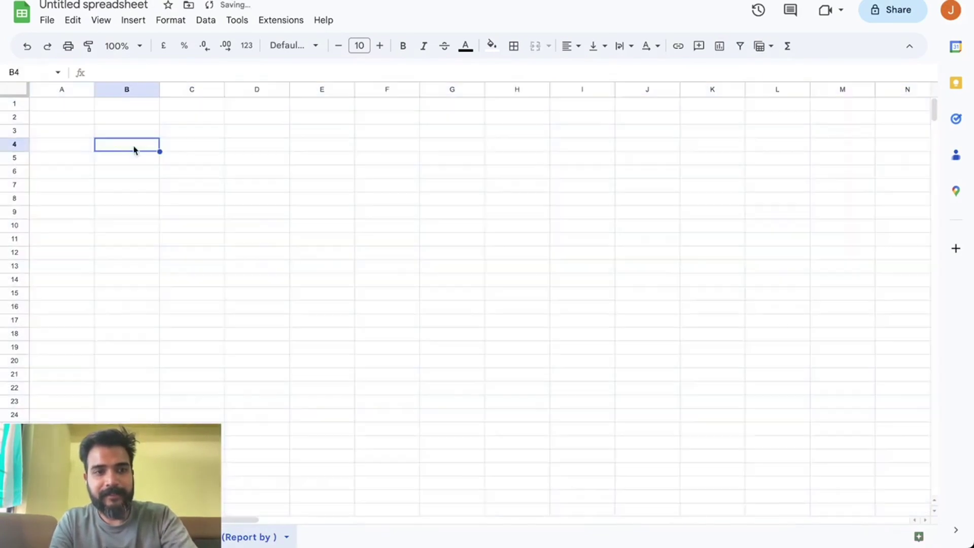
{"action": "key", "text": "ctrl+shift+Page_Up"}
{"action": "left_click", "coordinate": [10, 89]}
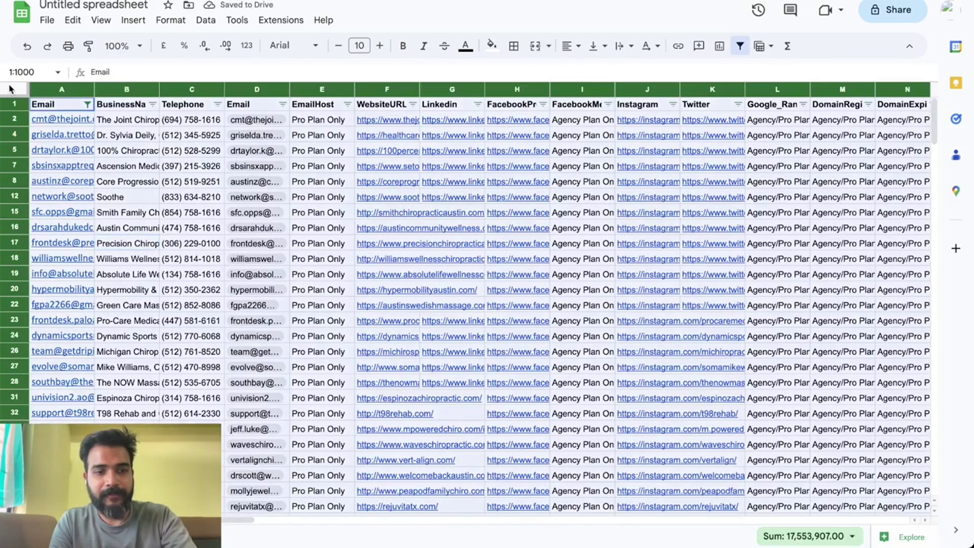
{"action": "key", "text": "ctrl+shift+Page_Down"}
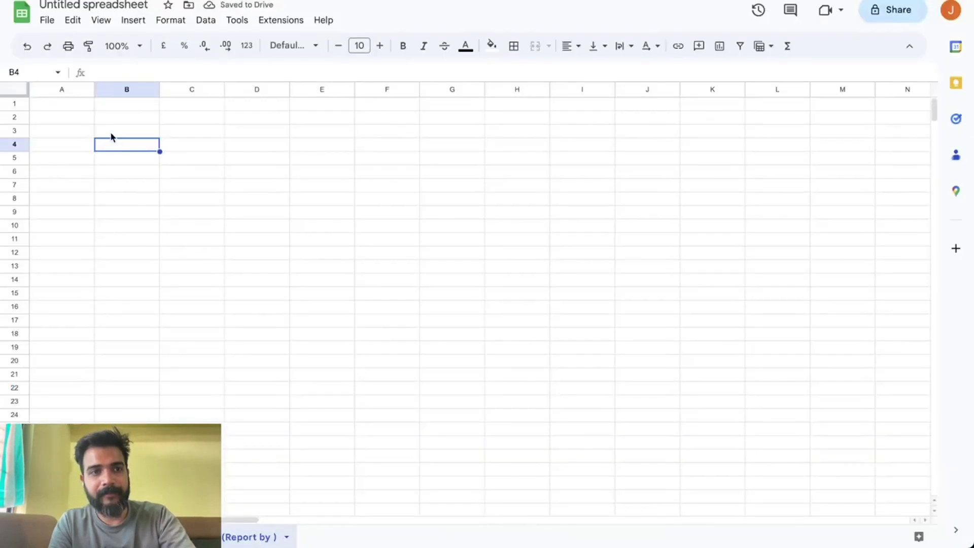
{"action": "left_click", "coordinate": [71, 105]}
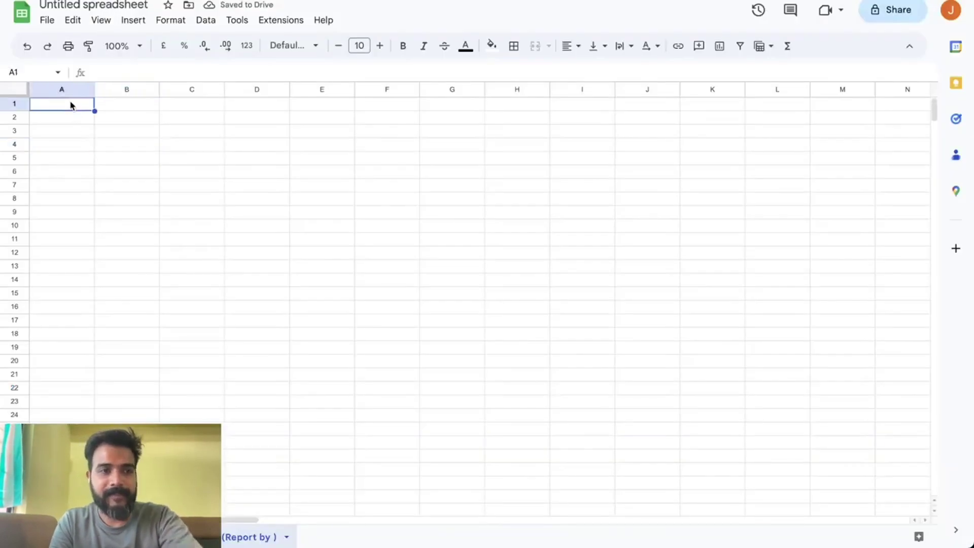
Delete the duplicate first Email column so BusinessName leads the table.
{"action": "key", "text": "ctrl+shift+Page_Up"}
{"action": "left_click", "coordinate": [157, 147]}
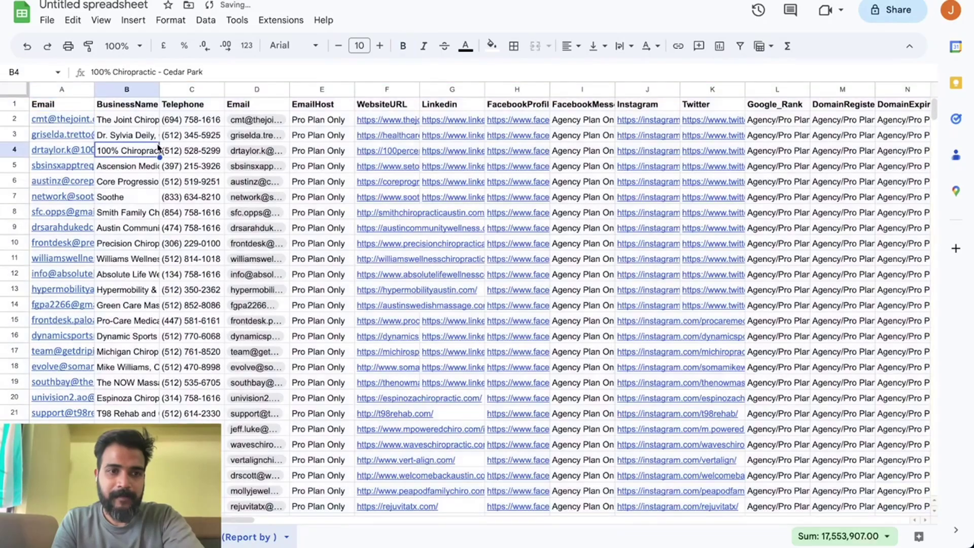
{"action": "left_click", "coordinate": [112, 88]}
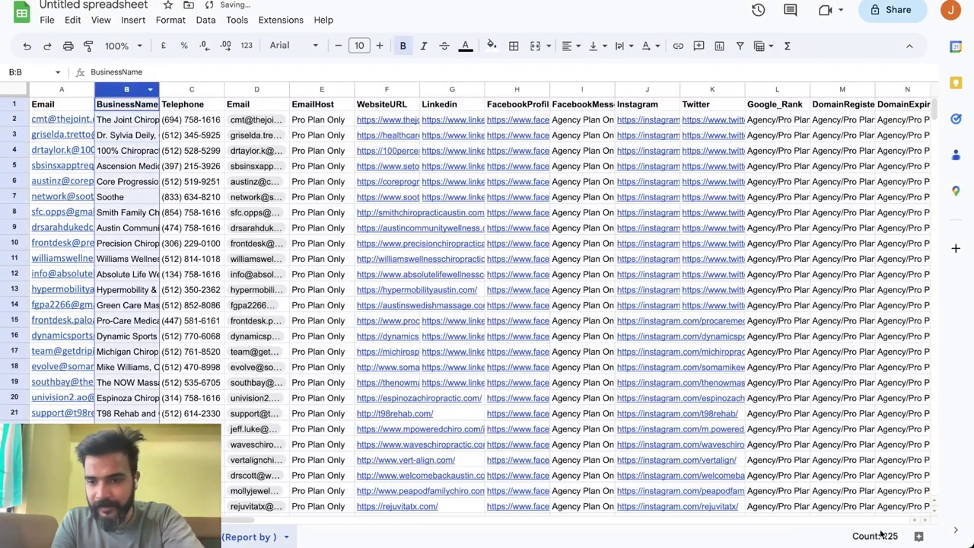
{"action": "left_click", "coordinate": [62, 90]}
{"action": "right_click", "coordinate": [66, 90]}
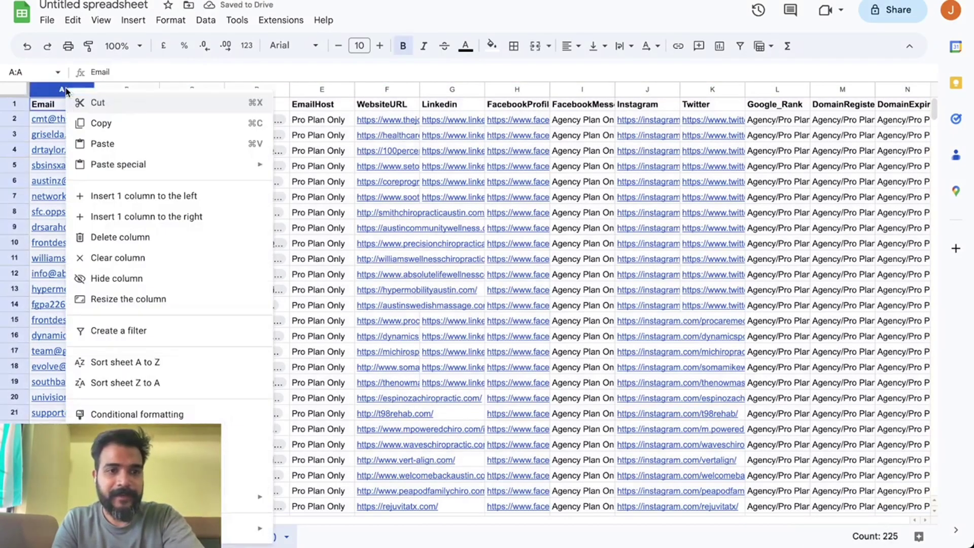
{"action": "left_click", "coordinate": [127, 237]}
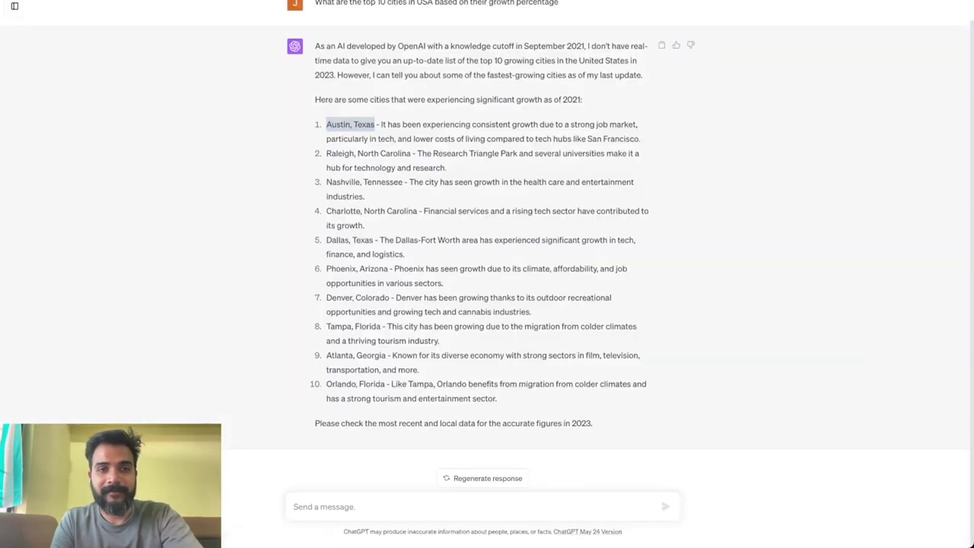
Search Google for 'how many cities in u', highlight the 108,000 figure, and return to the sheet.
{"action": "key", "text": "ctrl+l"}
{"action": "type", "text": "how man"}
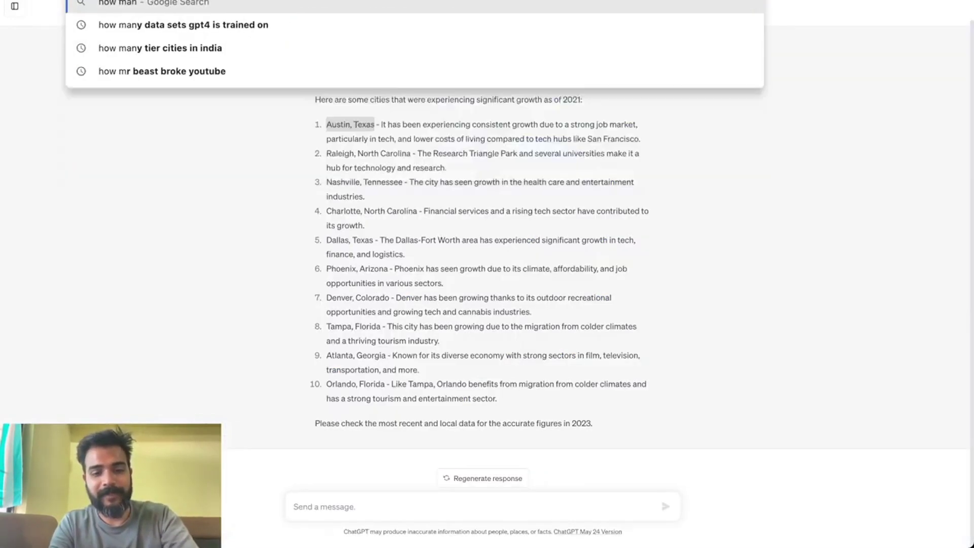
{"action": "type", "text": "y cities"}
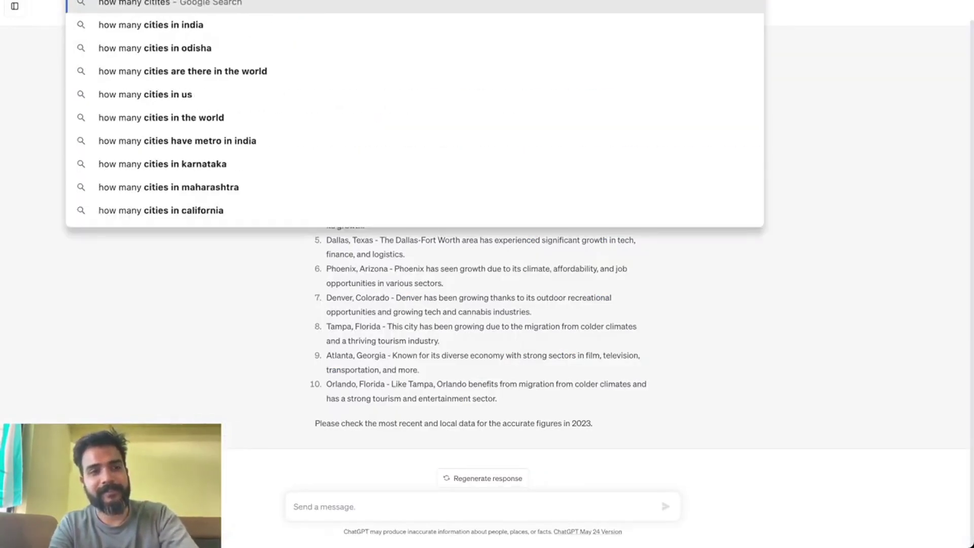
{"action": "type", "text": " in u"}
{"action": "key", "text": "Return"}
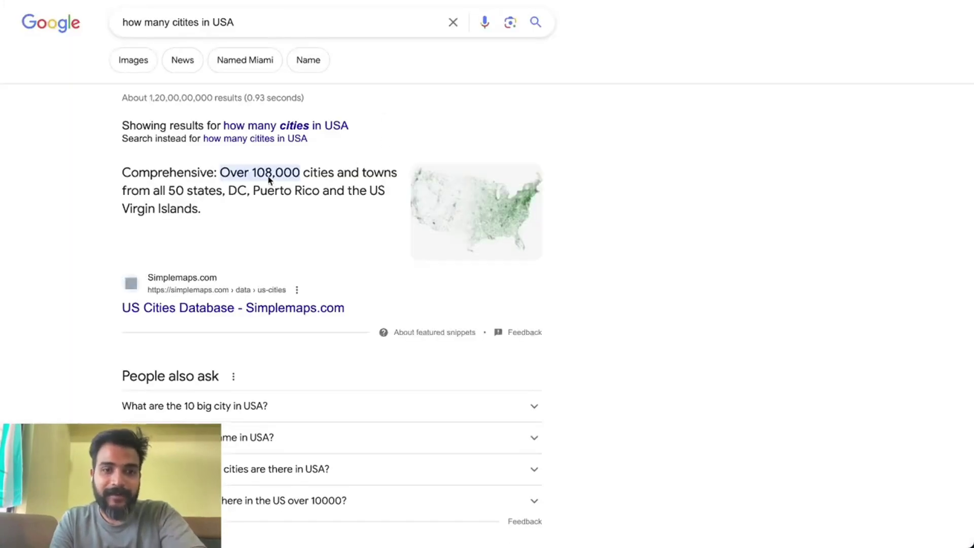
{"action": "left_click_drag", "start_coordinate": [252, 173], "coordinate": [298, 172]}
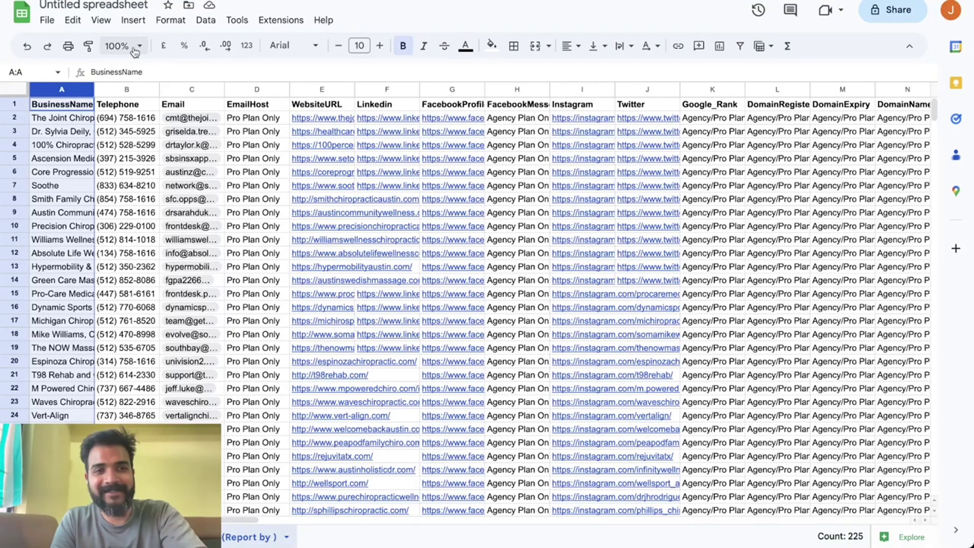
{"action": "left_click", "coordinate": [101, 5]}
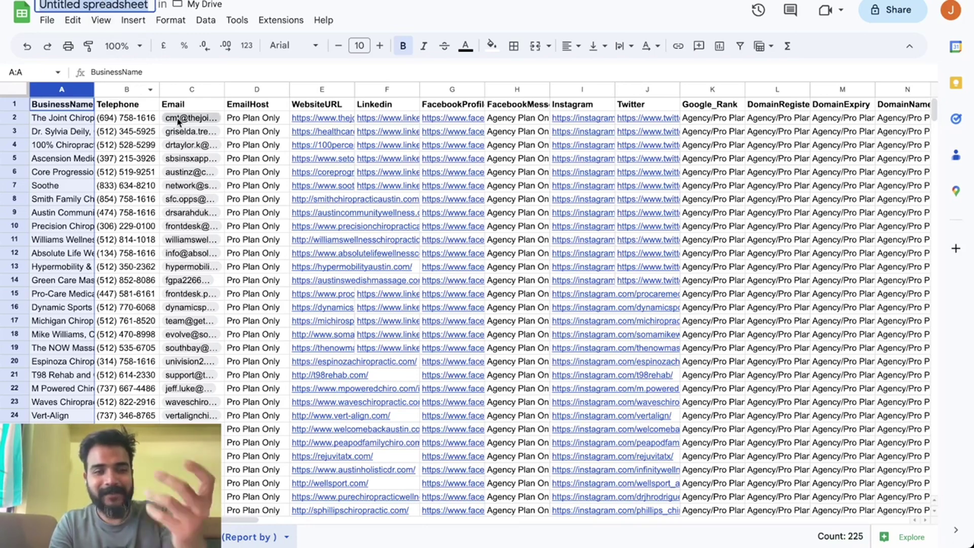
Delete the EmailHost and Facebook messenger columns.
{"action": "left_click", "coordinate": [272, 88]}
{"action": "right_click", "coordinate": [271, 88]}
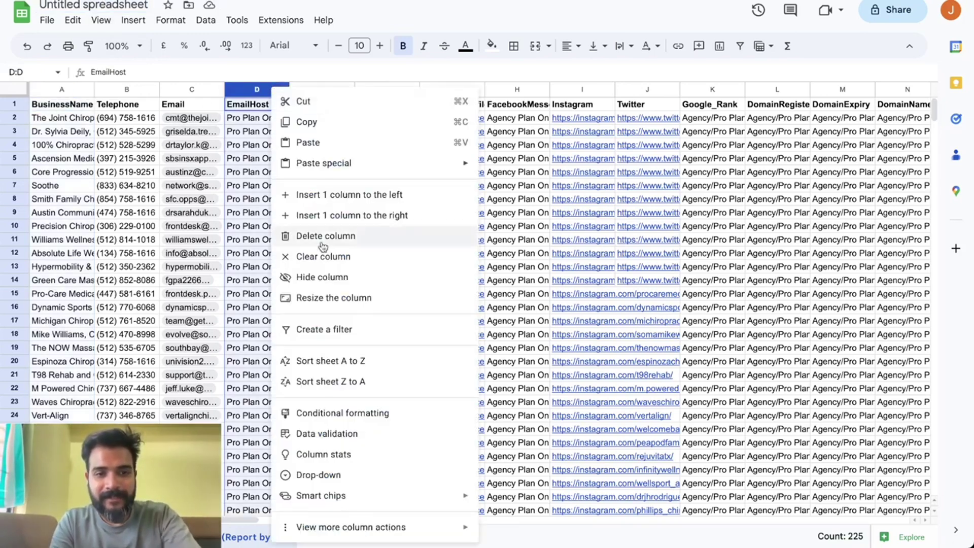
{"action": "left_click", "coordinate": [327, 237]}
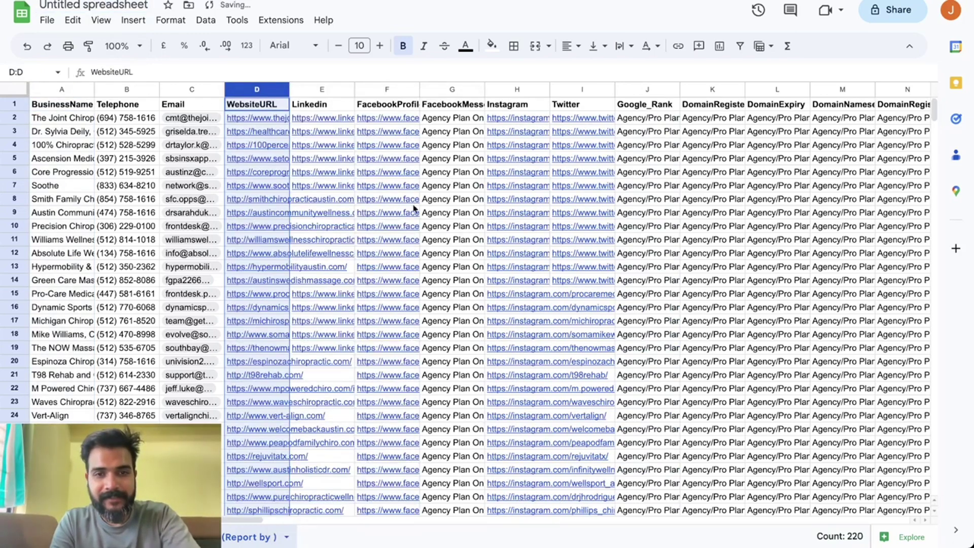
{"action": "left_click", "coordinate": [446, 89]}
{"action": "right_click", "coordinate": [449, 90]}
{"action": "left_click", "coordinate": [482, 259]}
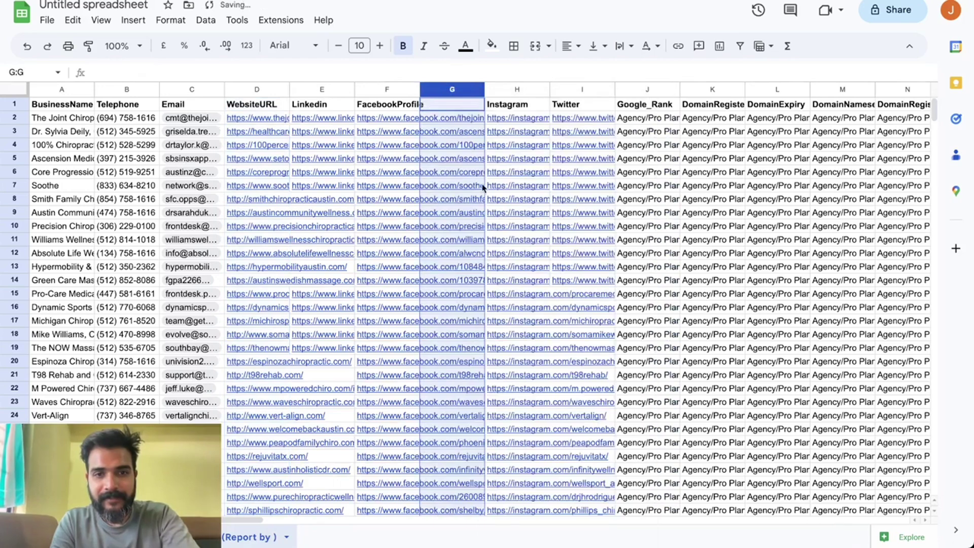
{"action": "right_click", "coordinate": [447, 90]}
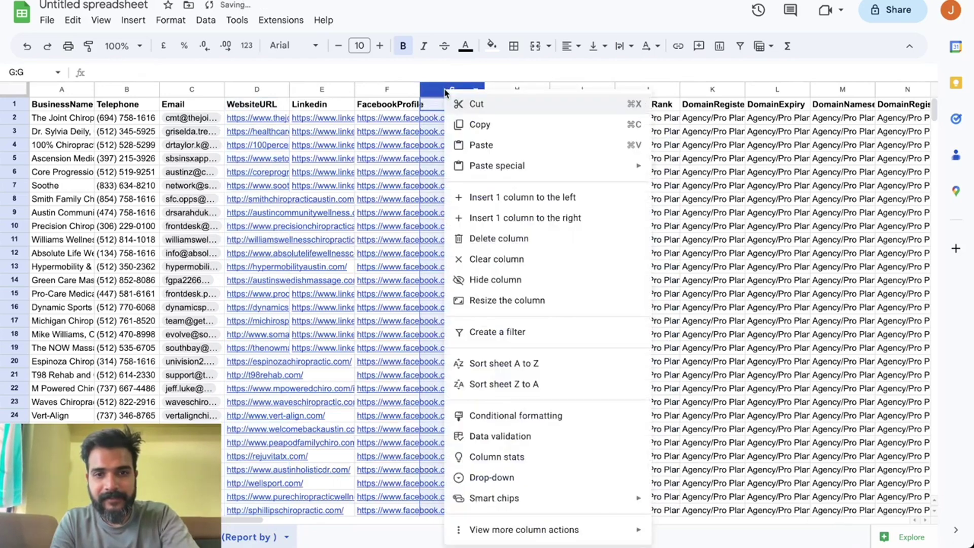
{"action": "left_click", "coordinate": [502, 241]}
Delete columns I:AL and N:T, then autofit column A to the longest business name.
{"action": "left_click_drag", "start_coordinate": [582, 90], "coordinate": [517, 108]}
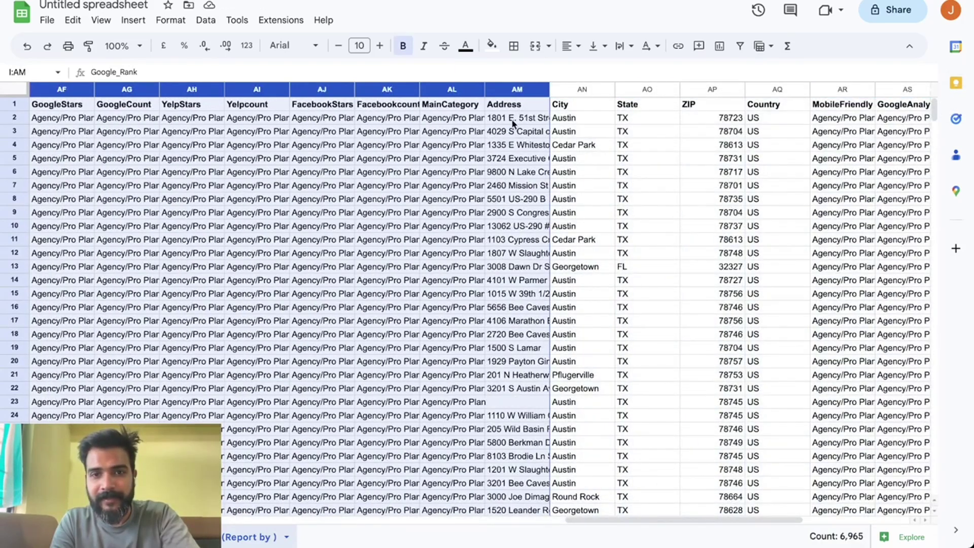
{"action": "key", "text": "shift+Left"}
{"action": "right_click", "coordinate": [282, 213]}
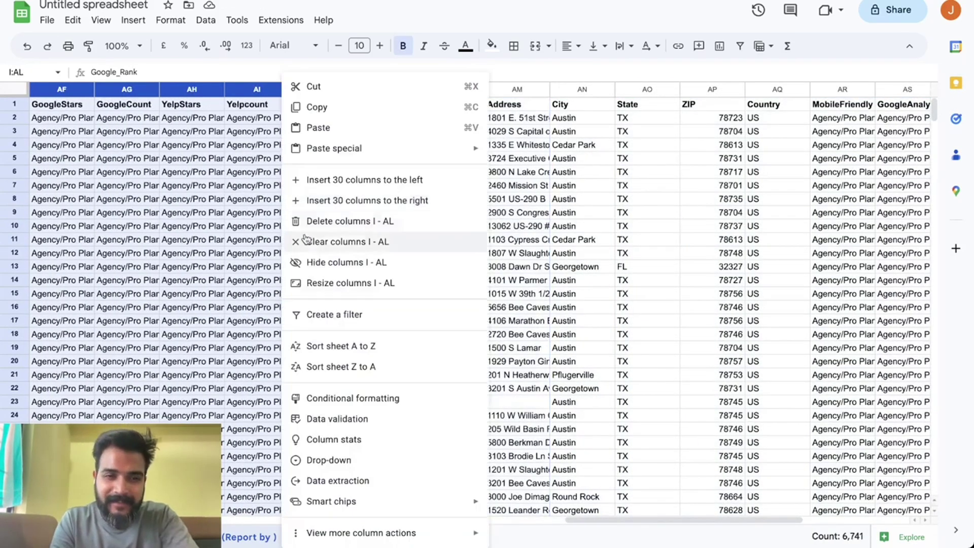
{"action": "left_click", "coordinate": [373, 223]}
{"action": "left_click", "coordinate": [408, 213]}
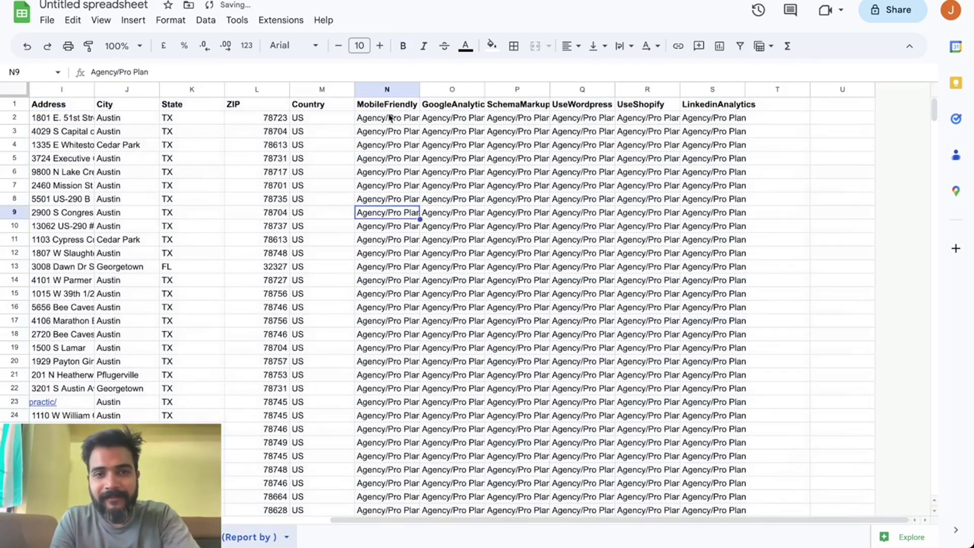
{"action": "left_click_drag", "start_coordinate": [387, 90], "coordinate": [777, 89]}
{"action": "right_click", "coordinate": [576, 164]}
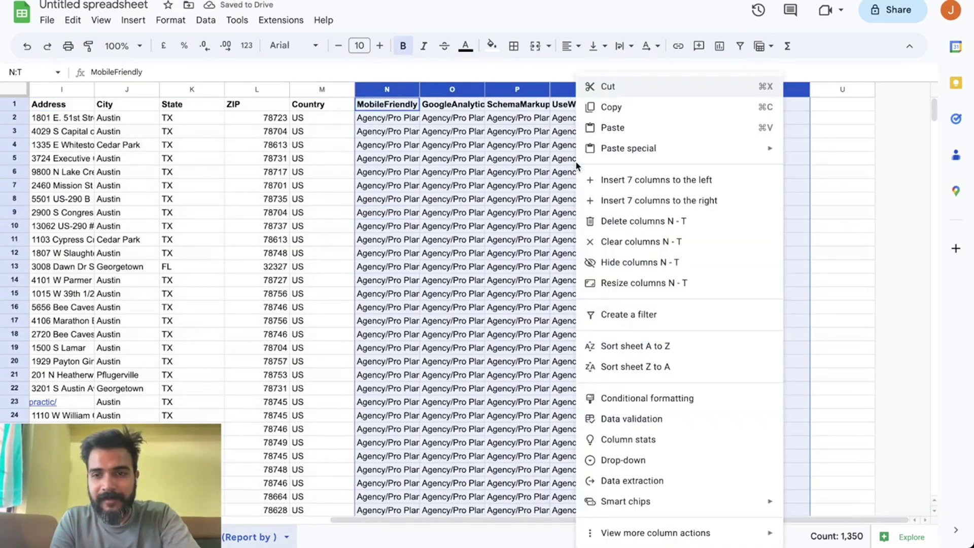
{"action": "left_click", "coordinate": [629, 218]}
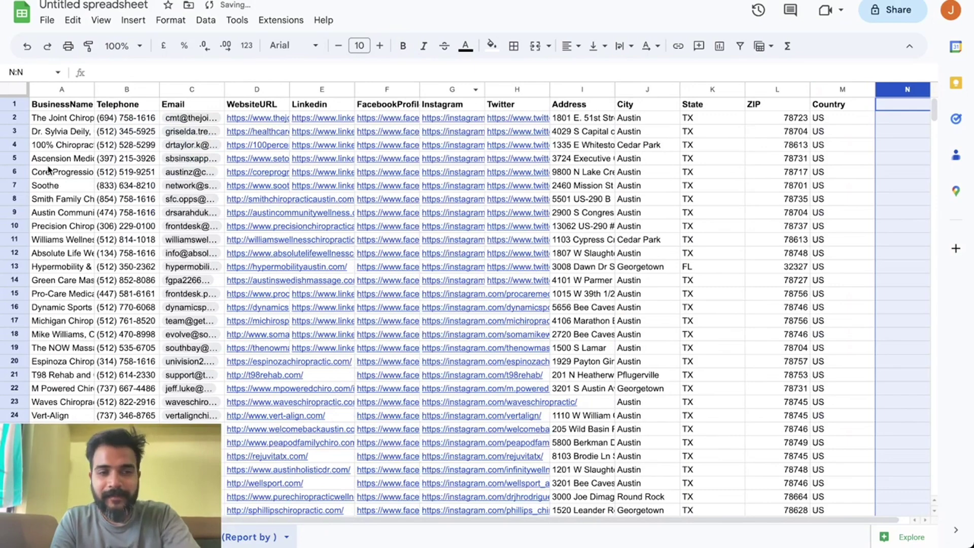
{"action": "double_click", "coordinate": [94, 90]}
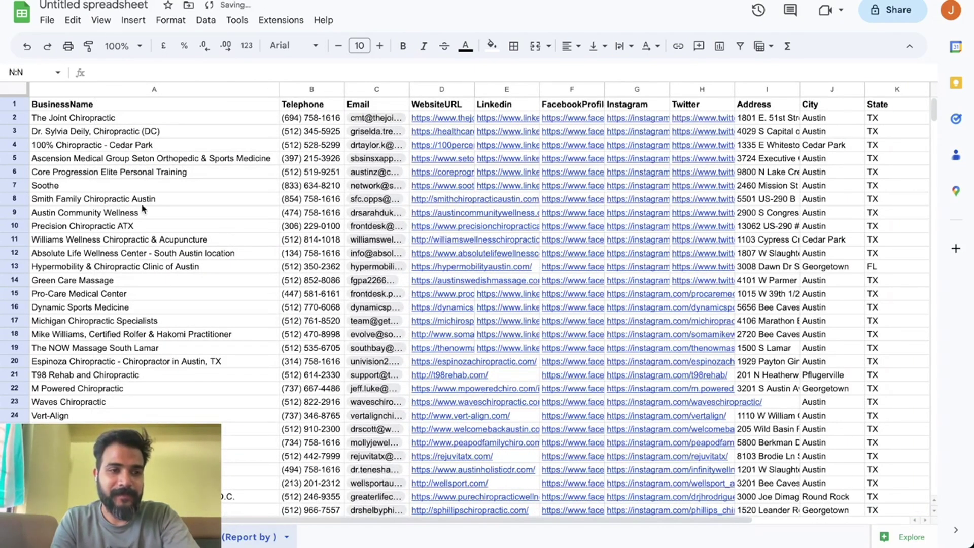
{"action": "left_click", "coordinate": [105, 118]}
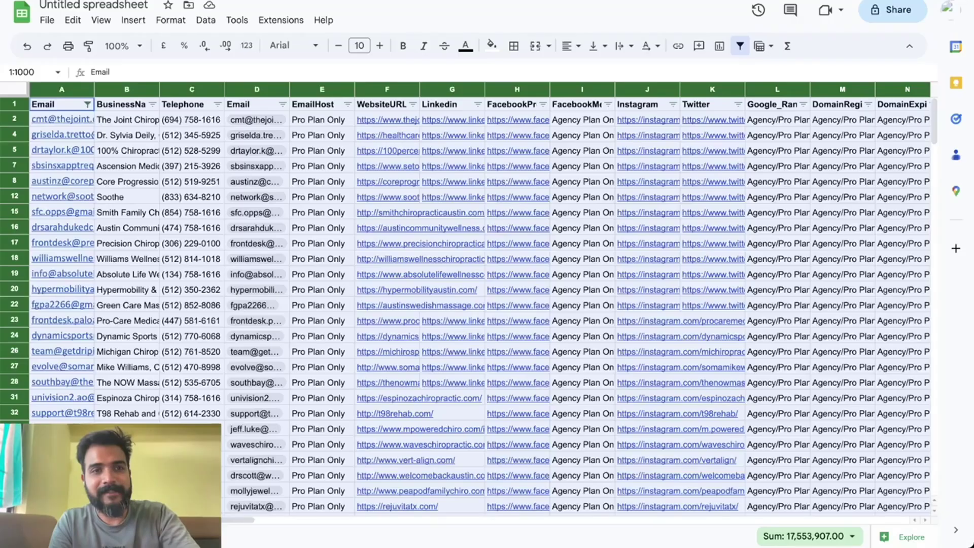
Search the web for 'The Joint Chiropractic owner', then return to the business name in A4.
{"action": "key", "text": "ctrl+l"}
{"action": "type", "text": "The Joint Chiropractic"}
{"action": "type", "text": "ow"}
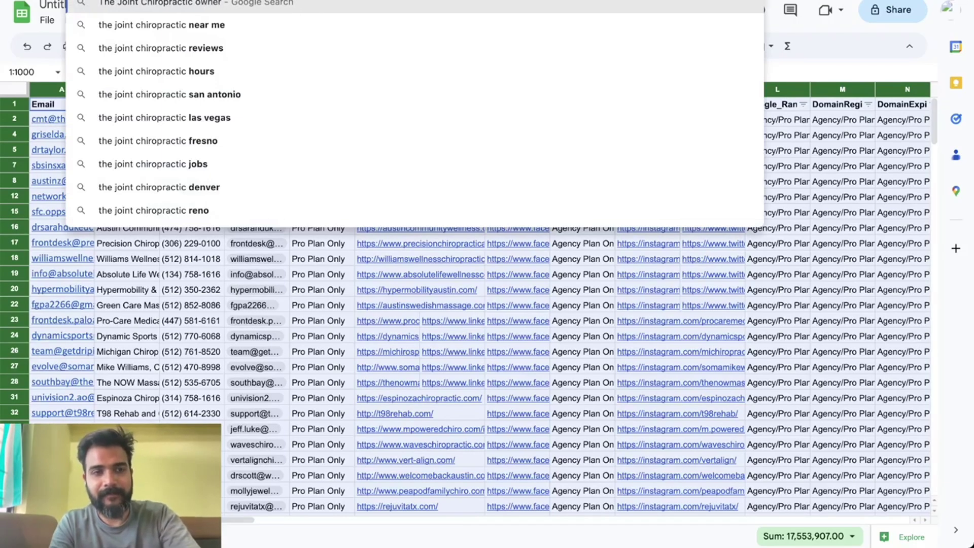
{"action": "type", "text": "ner"}
{"action": "key", "text": "Return"}
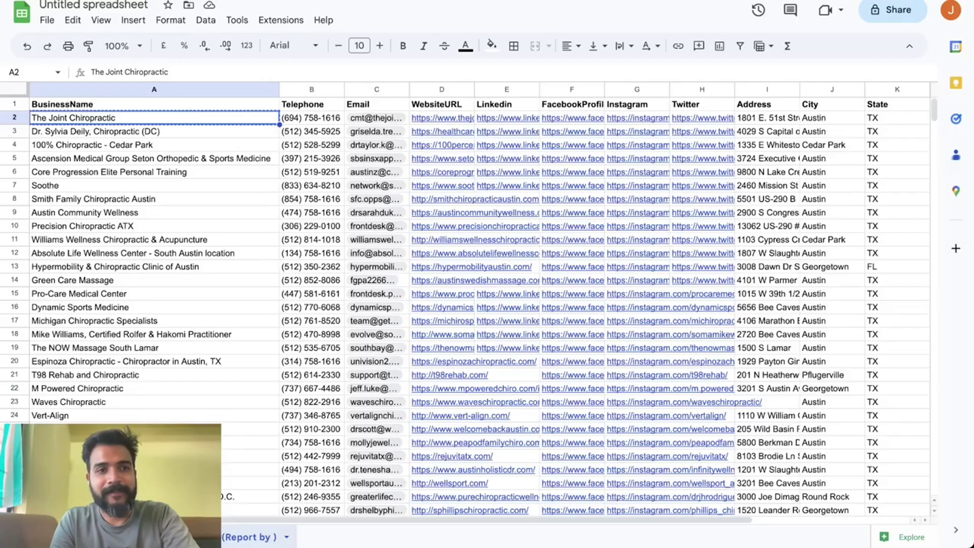
{"action": "left_click", "coordinate": [165, 144]}
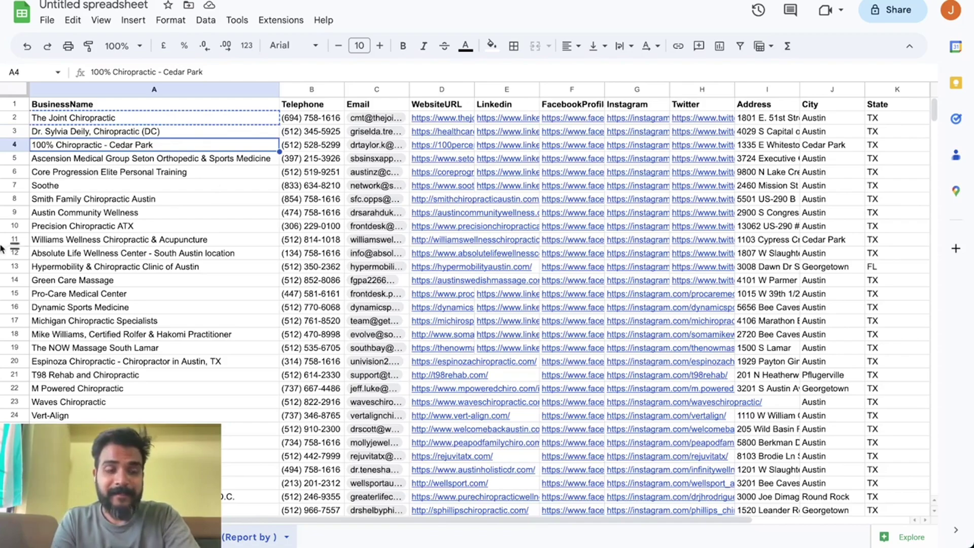
{"action": "mouse_move", "coordinate": [9, 350]}
{"action": "left_click", "coordinate": [23, 403]}
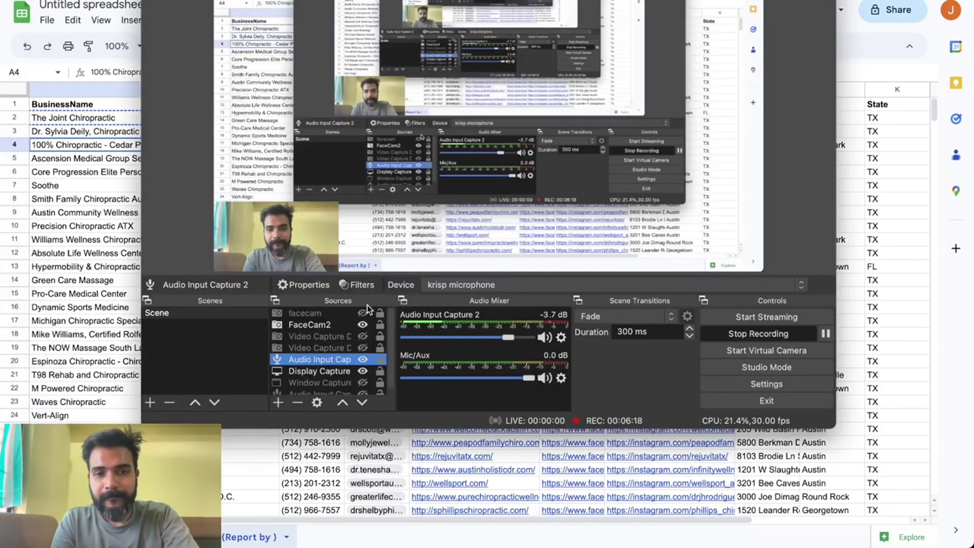
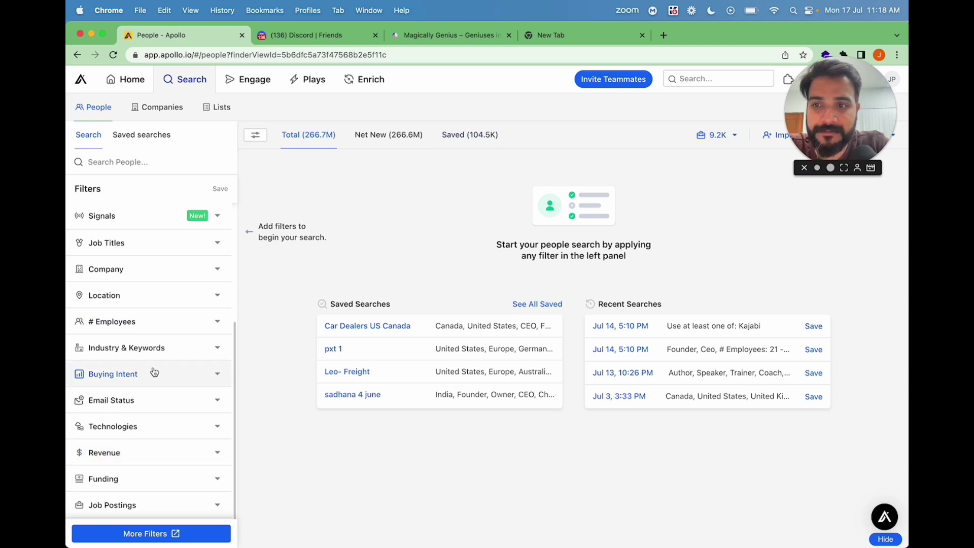
Open apollo.io in a new tab and go to its Pricing page.
{"action": "left_click", "coordinate": [579, 41]}
{"action": "type", "text": "apo"}
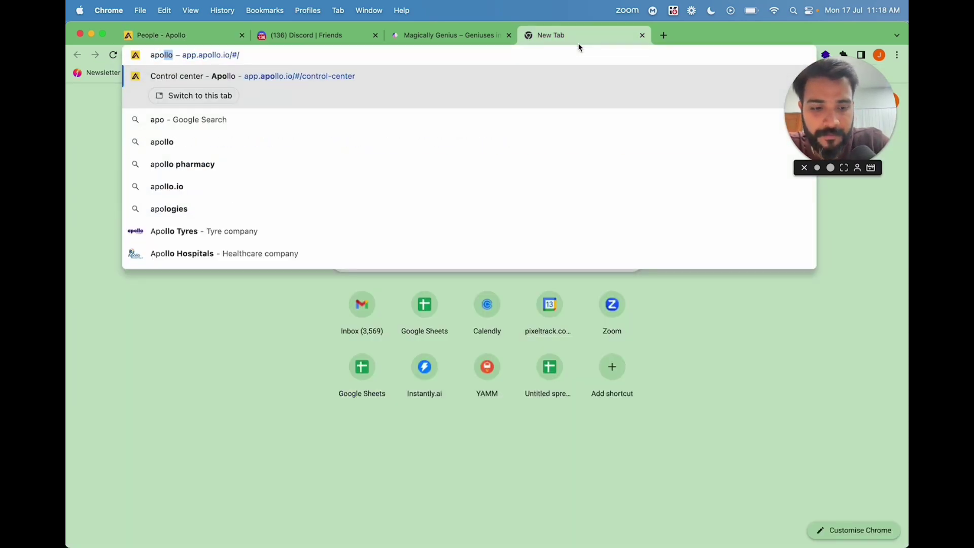
{"action": "type", "text": "llo.io"}
{"action": "key", "text": "Return"}
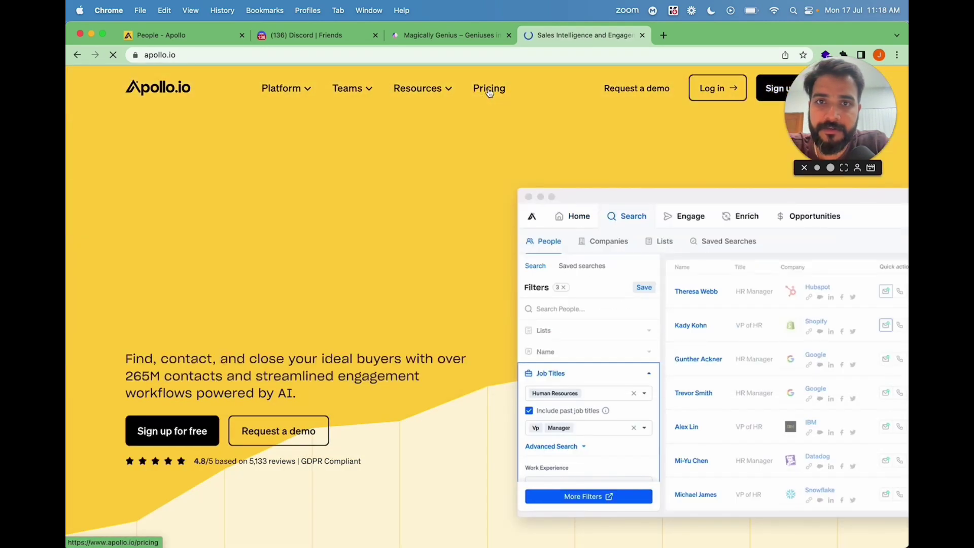
{"action": "left_click", "coordinate": [489, 89]}
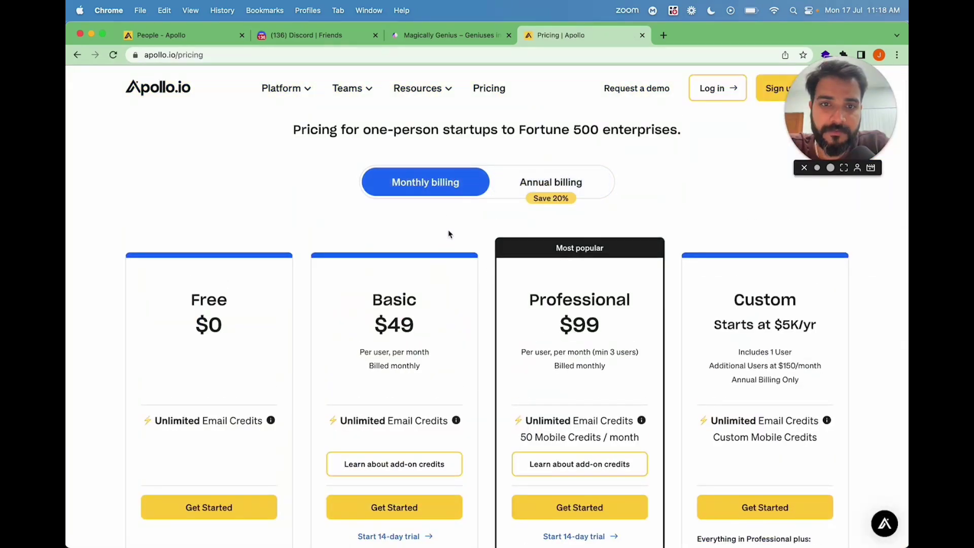
Compare the Free $0, Basic $49 and Professional $99 plan prices, then return to Apollo's people search.
{"action": "left_click_drag", "start_coordinate": [389, 325], "coordinate": [472, 330]}
{"action": "left_click_drag", "start_coordinate": [572, 325], "coordinate": [619, 325]}
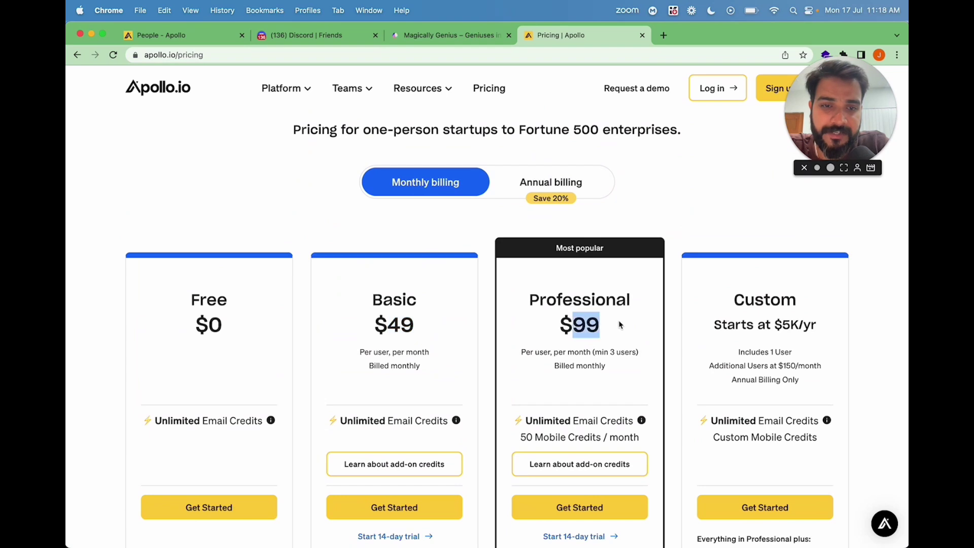
{"action": "left_click", "coordinate": [476, 328]}
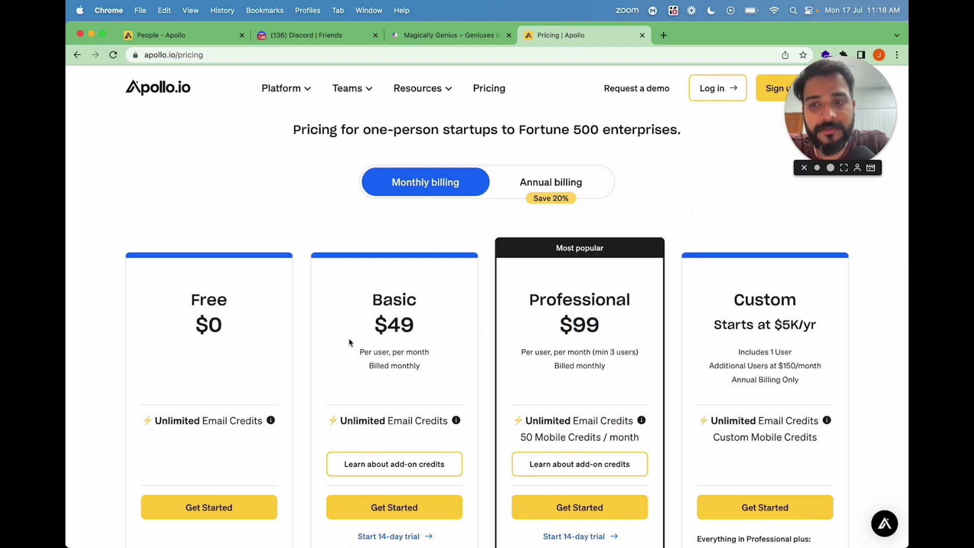
{"action": "left_click_drag", "start_coordinate": [219, 321], "coordinate": [662, 326]}
{"action": "left_click", "coordinate": [624, 324]}
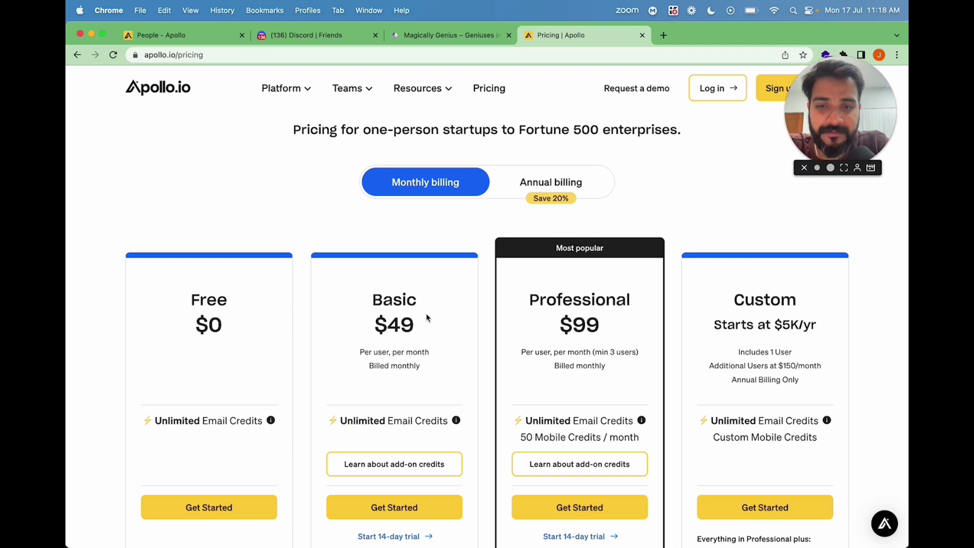
{"action": "scroll", "coordinate": [426, 317], "scroll_direction": "down", "scroll_amount": 3}
{"action": "scroll", "coordinate": [426, 317], "scroll_direction": "up", "scroll_amount": 5}
{"action": "scroll", "coordinate": [399, 362], "scroll_direction": "down", "scroll_amount": 2}
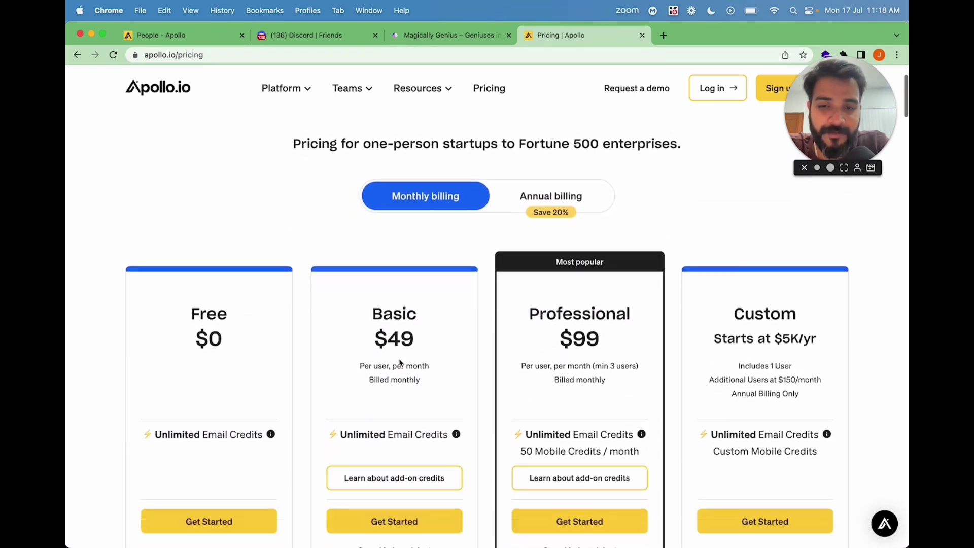
{"action": "scroll", "coordinate": [399, 362], "scroll_direction": "down", "scroll_amount": 1}
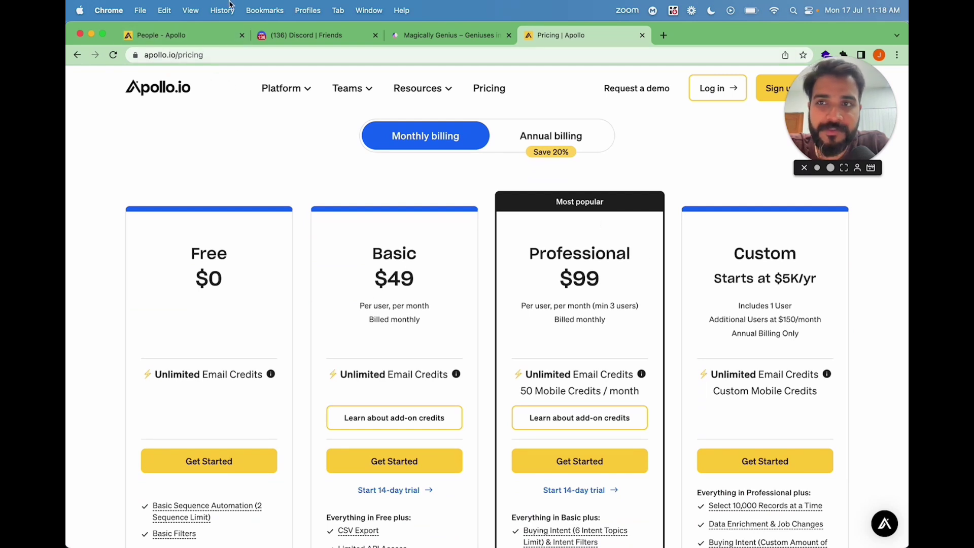
{"action": "left_click", "coordinate": [202, 35]}
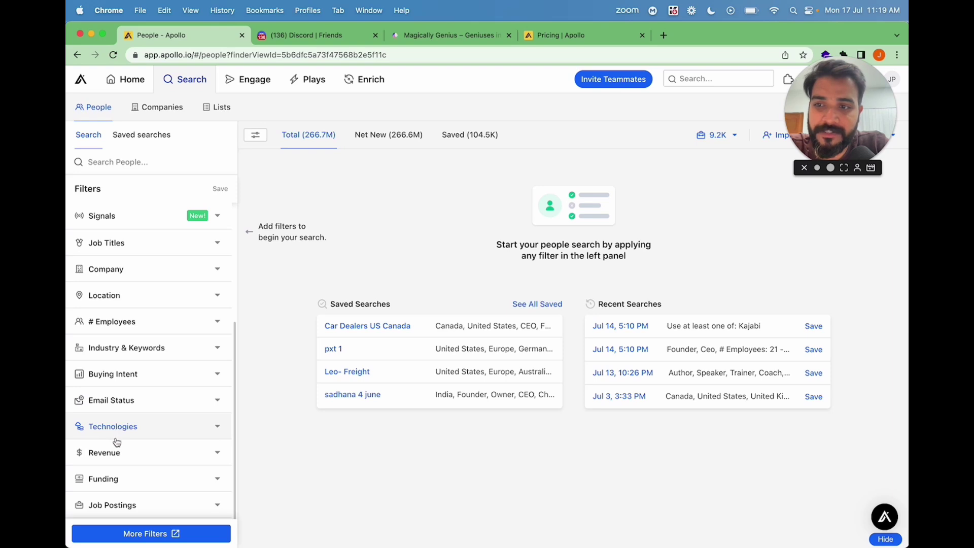
{"action": "scroll", "coordinate": [139, 387], "scroll_direction": "up", "scroll_amount": 3}
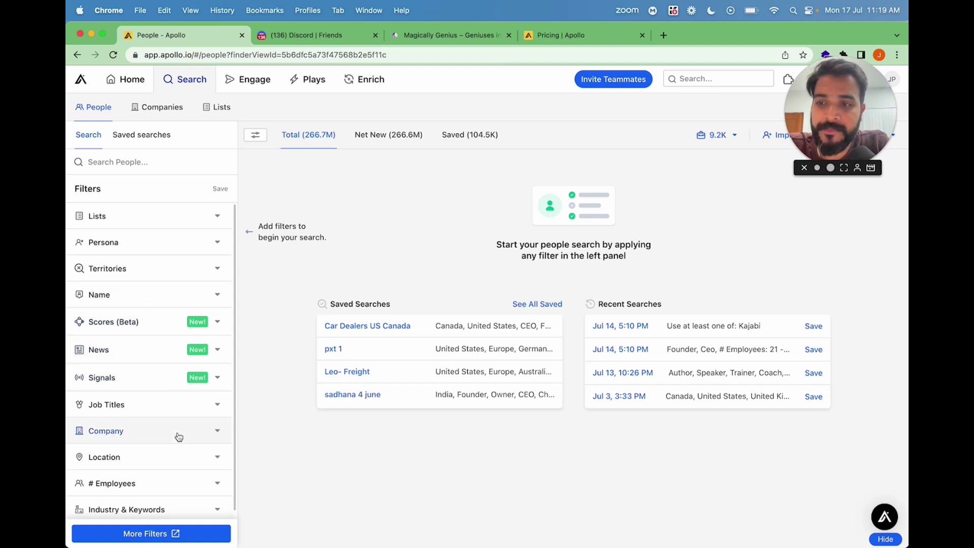
{"action": "scroll", "coordinate": [179, 437], "scroll_direction": "down", "scroll_amount": 1}
{"action": "scroll", "coordinate": [179, 437], "scroll_direction": "up", "scroll_amount": 1}
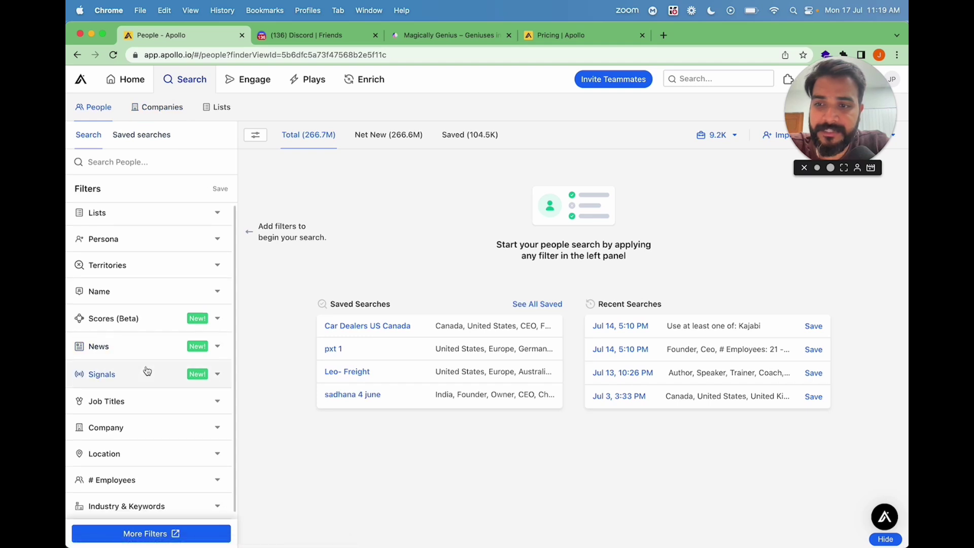
{"action": "scroll", "coordinate": [147, 370], "scroll_direction": "down", "scroll_amount": 3}
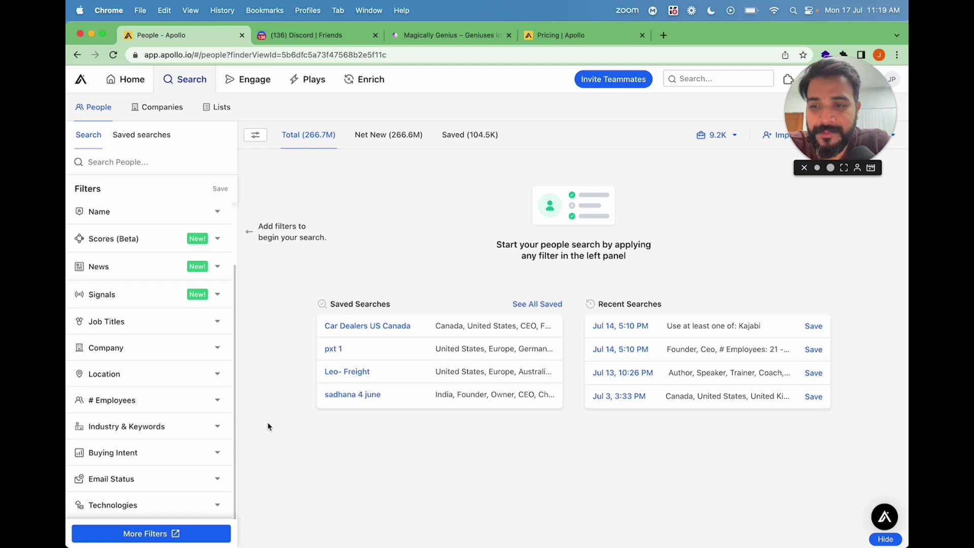
{"action": "scroll", "coordinate": [152, 345], "scroll_direction": "up", "scroll_amount": 3}
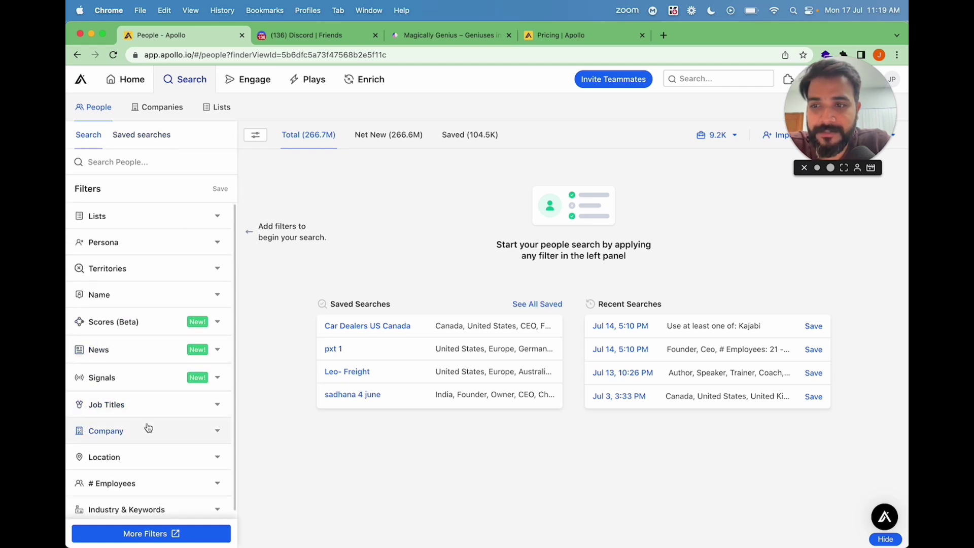
{"action": "scroll", "coordinate": [145, 427], "scroll_direction": "down", "scroll_amount": 5}
{"action": "scroll", "coordinate": [164, 287], "scroll_direction": "up", "scroll_amount": 1}
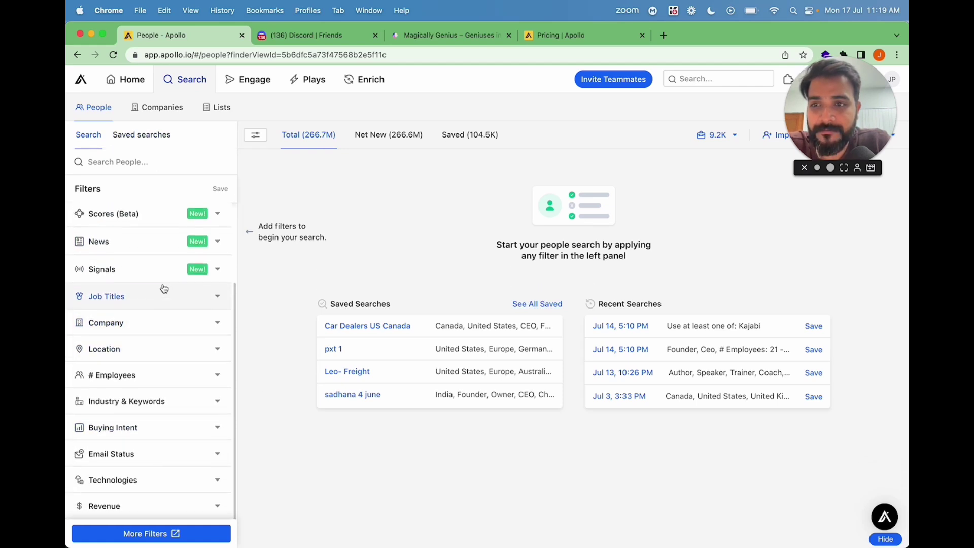
{"action": "scroll", "coordinate": [160, 274], "scroll_direction": "down", "scroll_amount": 2}
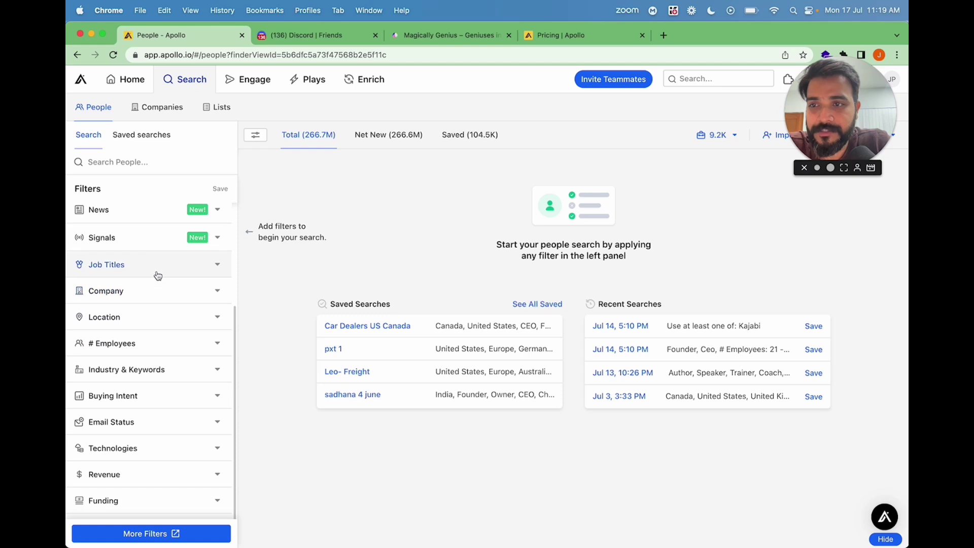
Add founder, Ceo, Owner, President and Director as job titles, narrowing results to about 15.2M.
{"action": "left_click", "coordinate": [156, 271]}
{"action": "type", "text": "founder"}
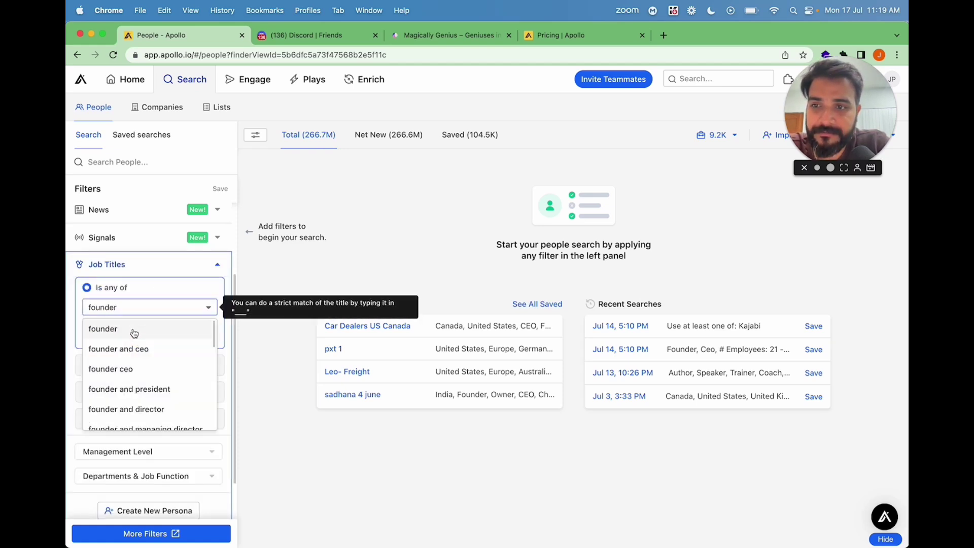
{"action": "left_click", "coordinate": [135, 328]}
{"action": "type", "text": "Ceo"}
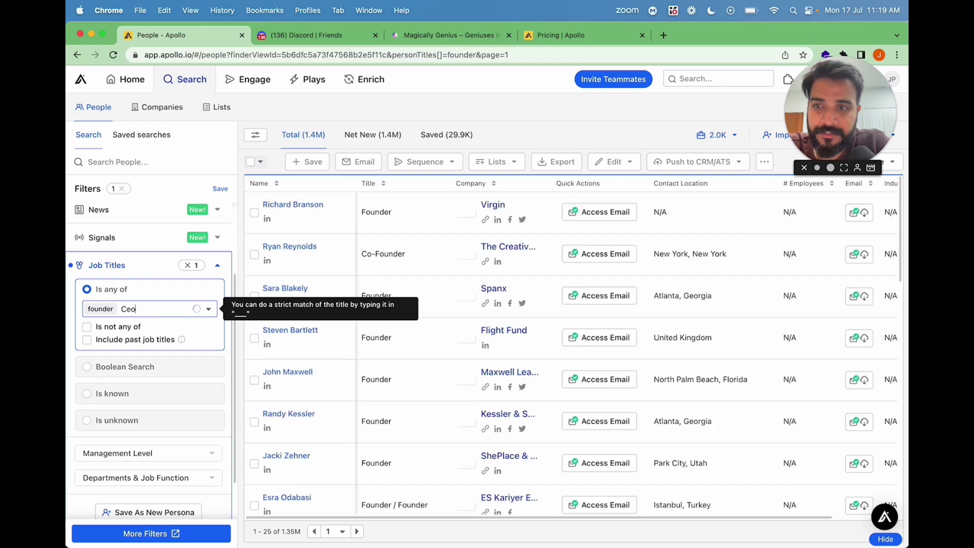
{"action": "left_click", "coordinate": [148, 335]}
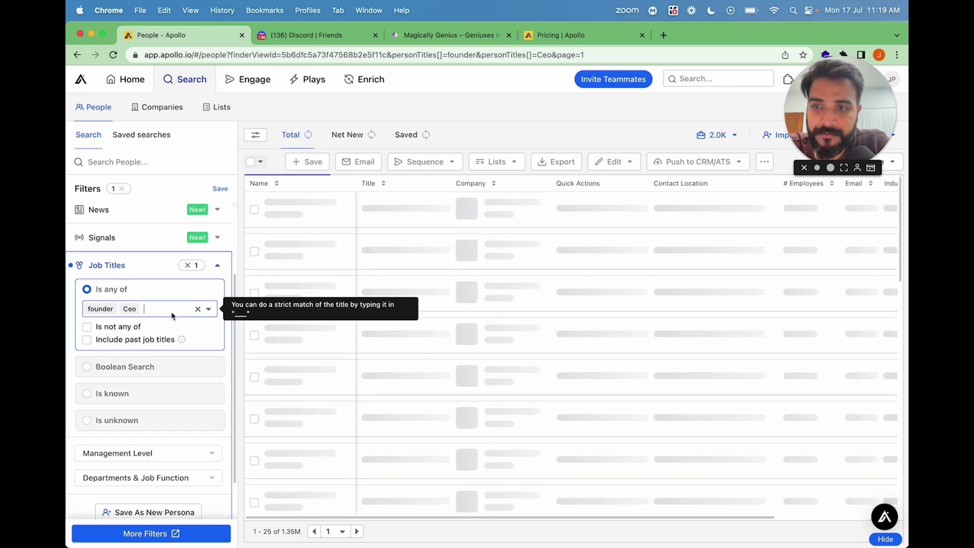
{"action": "type", "text": "Owner"}
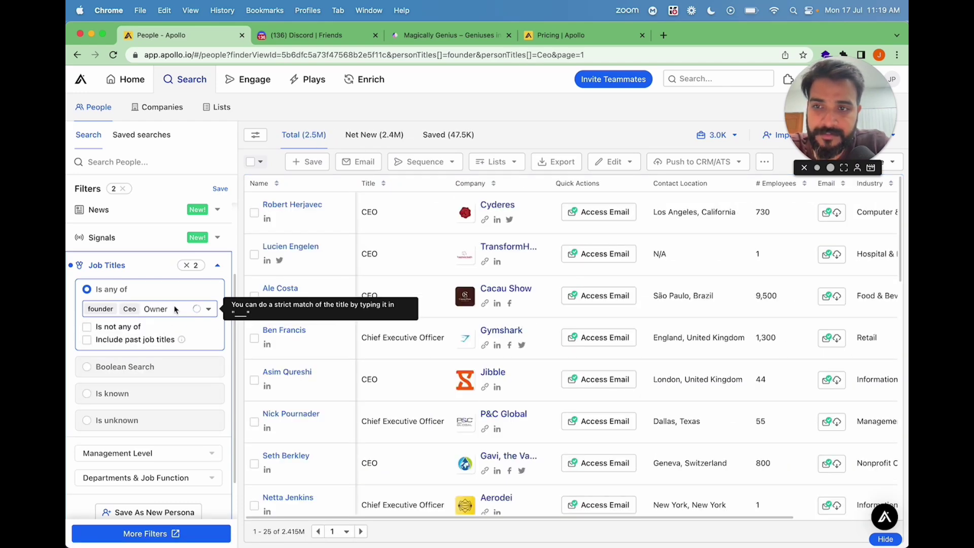
{"action": "left_click", "coordinate": [166, 331]}
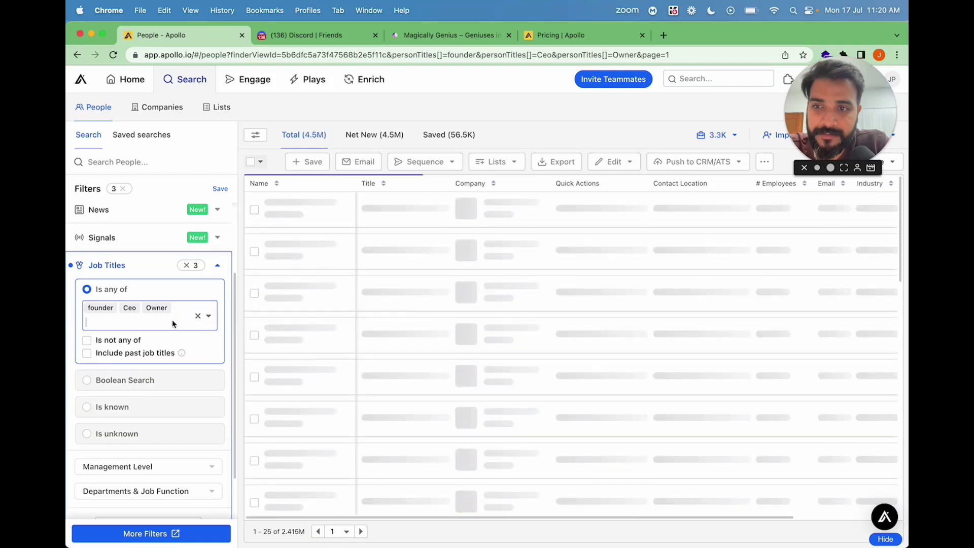
{"action": "type", "text": "President"}
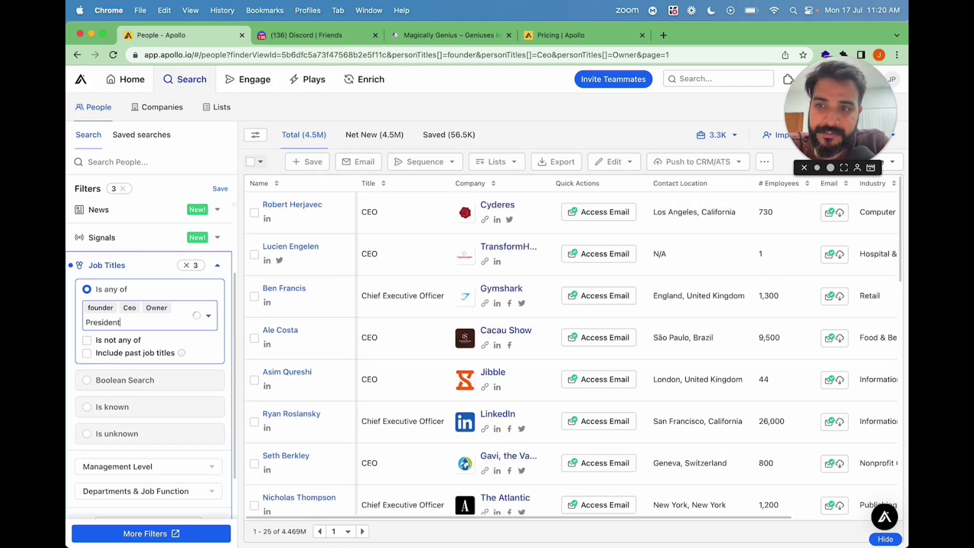
{"action": "left_click", "coordinate": [137, 343]}
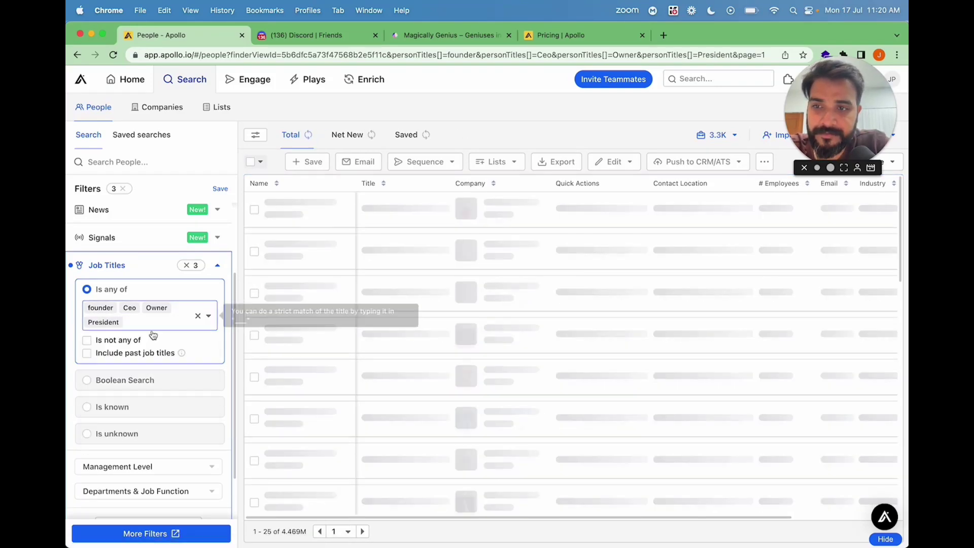
{"action": "type", "text": "Dire"}
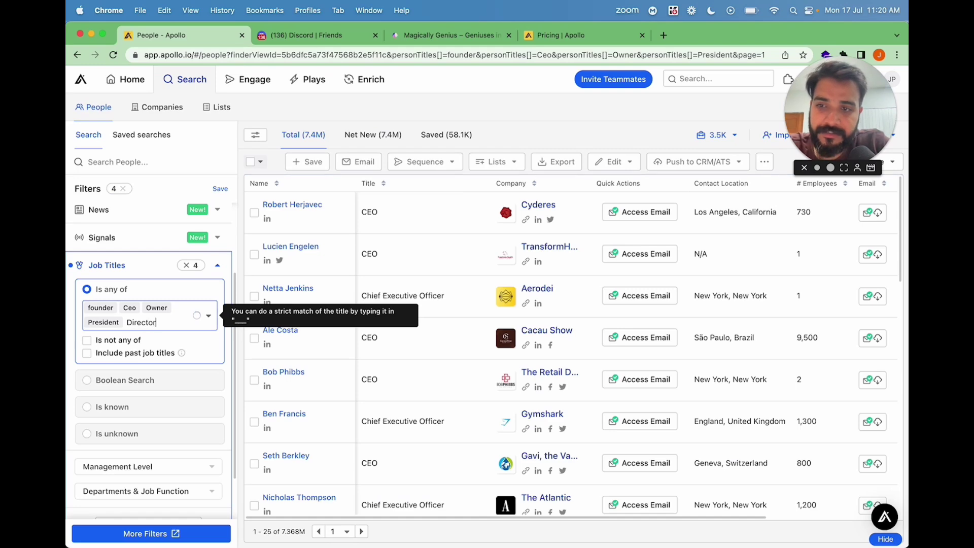
{"action": "type", "text": "ctor"}
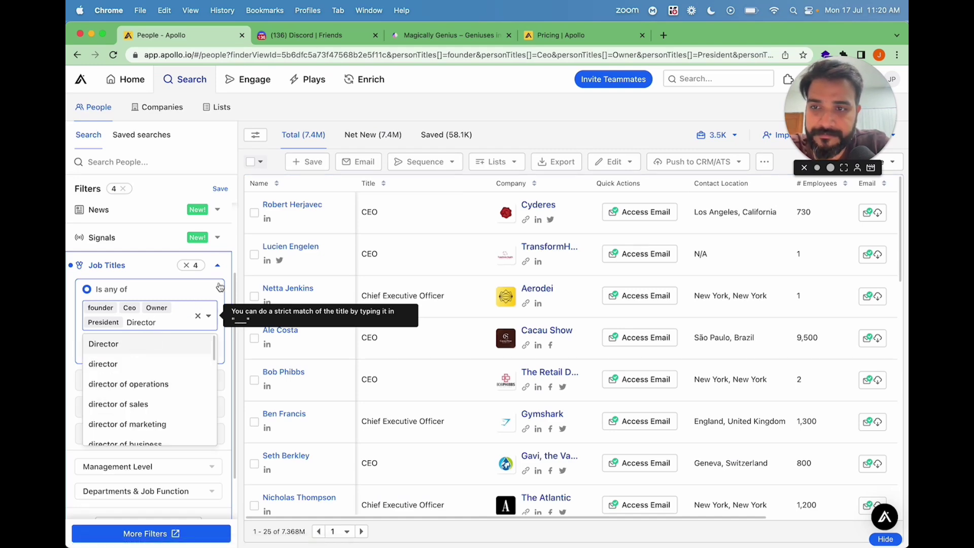
{"action": "key", "text": "Return"}
{"action": "left_click", "coordinate": [219, 267]}
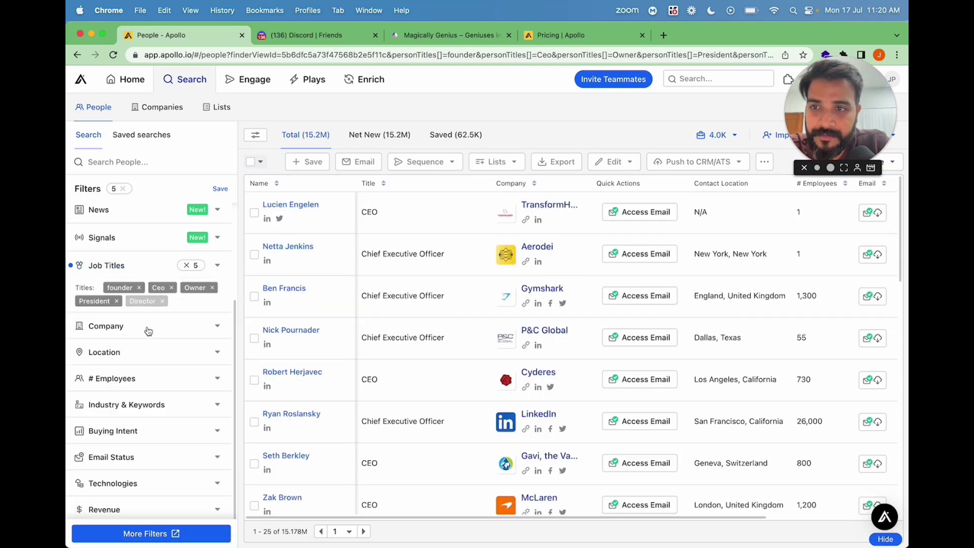
{"action": "scroll", "coordinate": [137, 397], "scroll_direction": "down", "scroll_amount": 2}
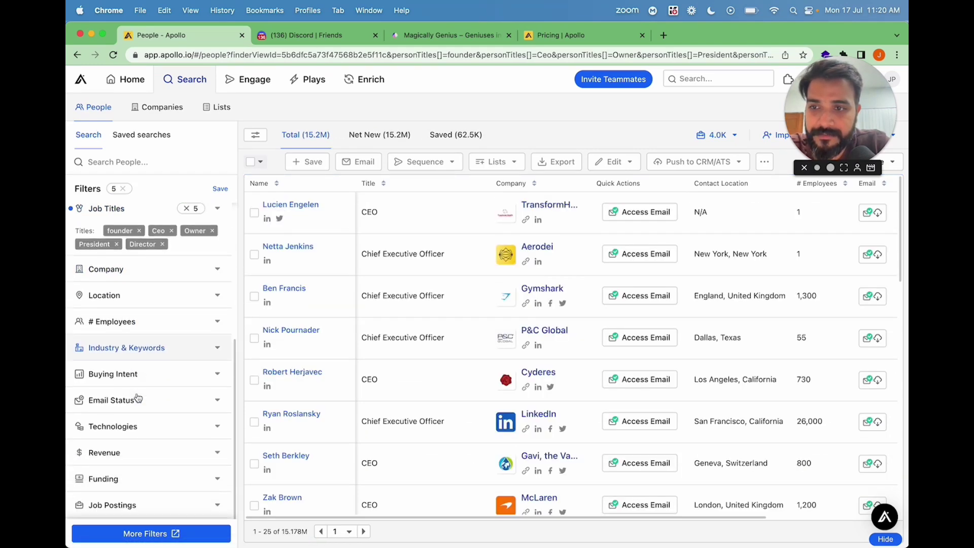
Set the Industry filter to marketing & advertising.
{"action": "left_click", "coordinate": [158, 351]}
{"action": "left_click", "coordinate": [147, 369]}
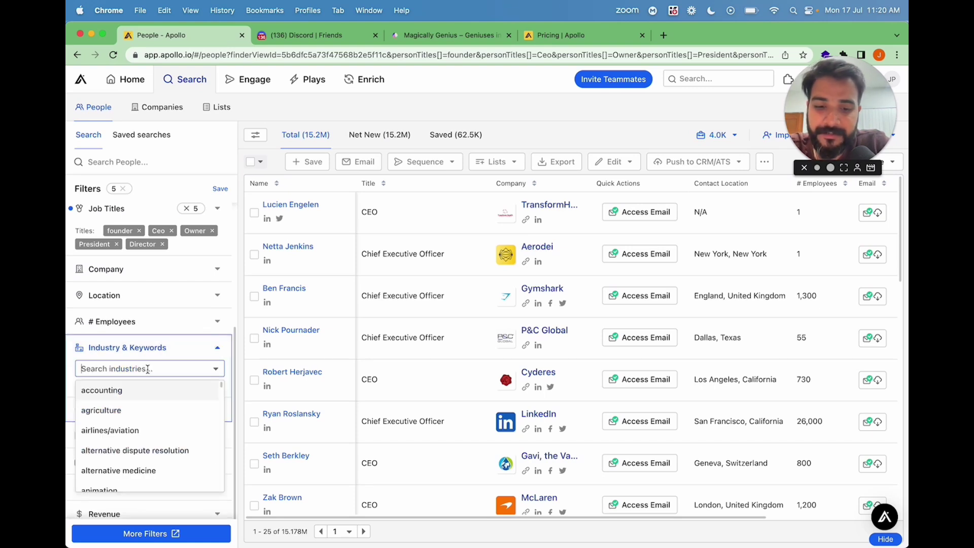
{"action": "type", "text": "mark"}
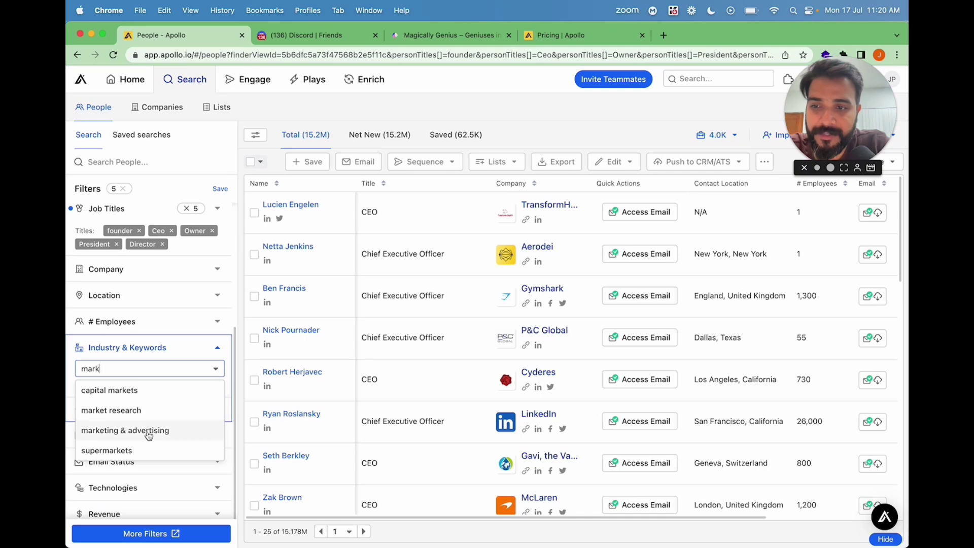
{"action": "left_click", "coordinate": [129, 431]}
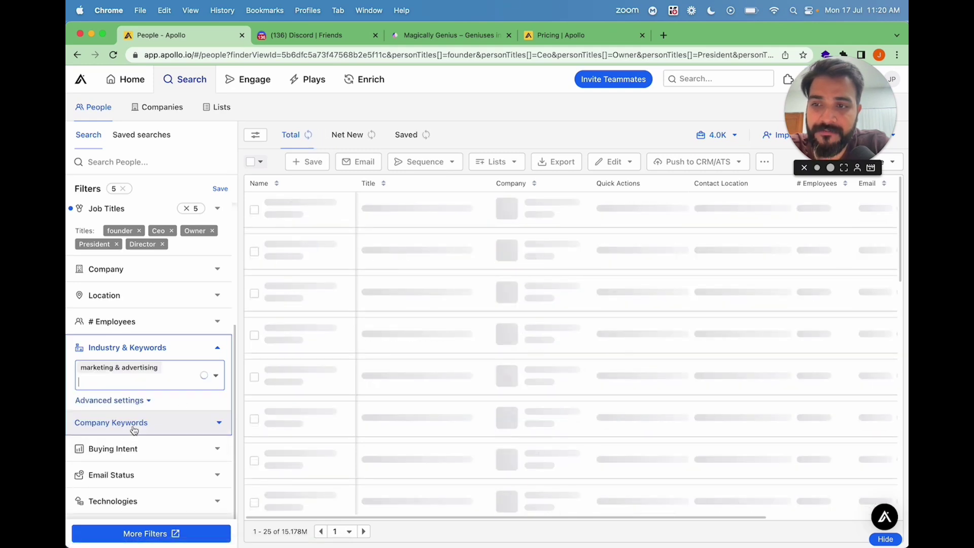
{"action": "left_click", "coordinate": [218, 352]}
Make company keywords also search SEO and social media descriptions.
{"action": "left_click", "coordinate": [218, 353]}
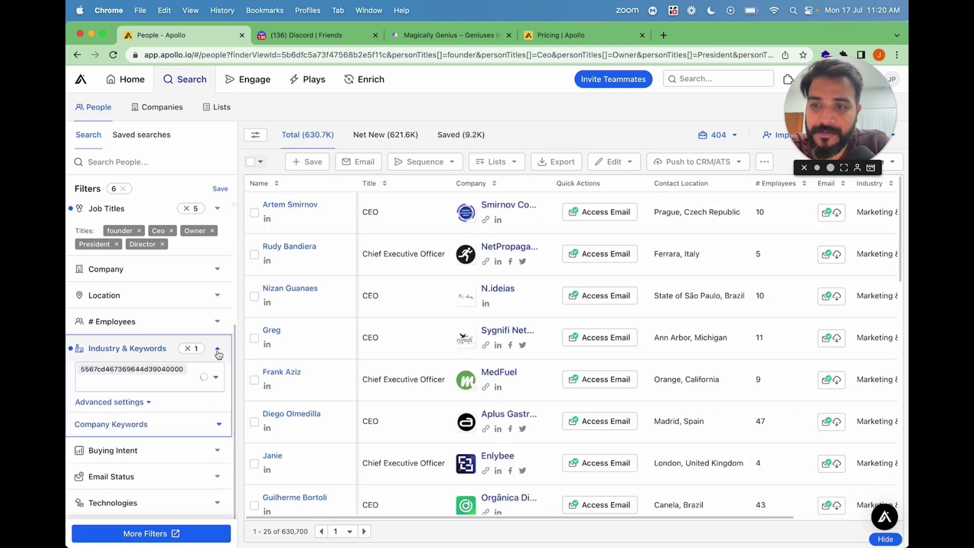
{"action": "left_click", "coordinate": [143, 426]}
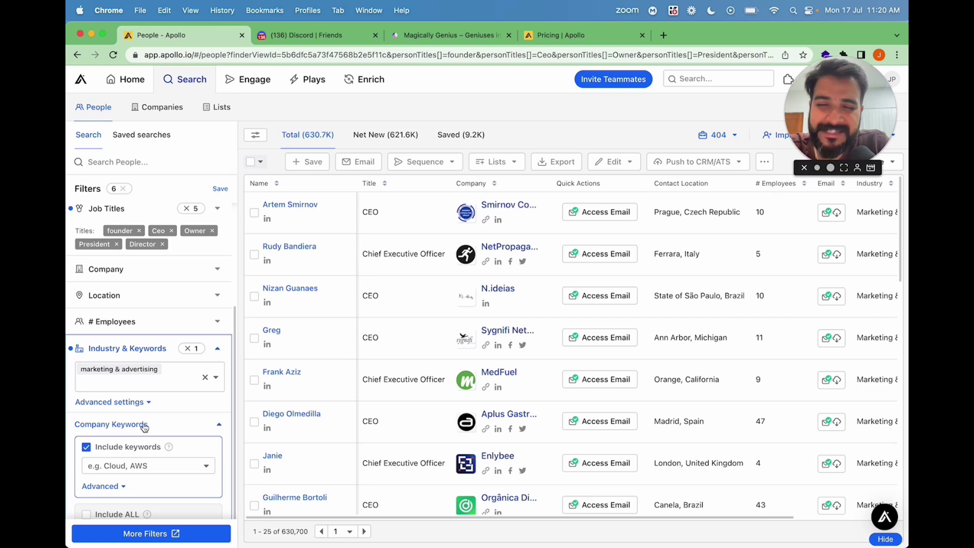
{"action": "scroll", "coordinate": [144, 428], "scroll_direction": "down", "scroll_amount": 3}
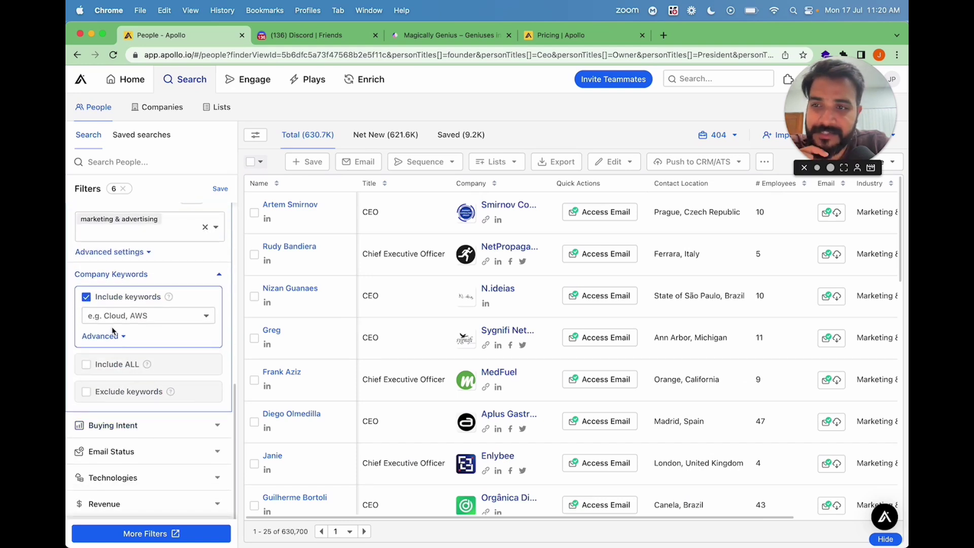
{"action": "scroll", "coordinate": [113, 330], "scroll_direction": "up", "scroll_amount": 1}
{"action": "left_click", "coordinate": [114, 367]}
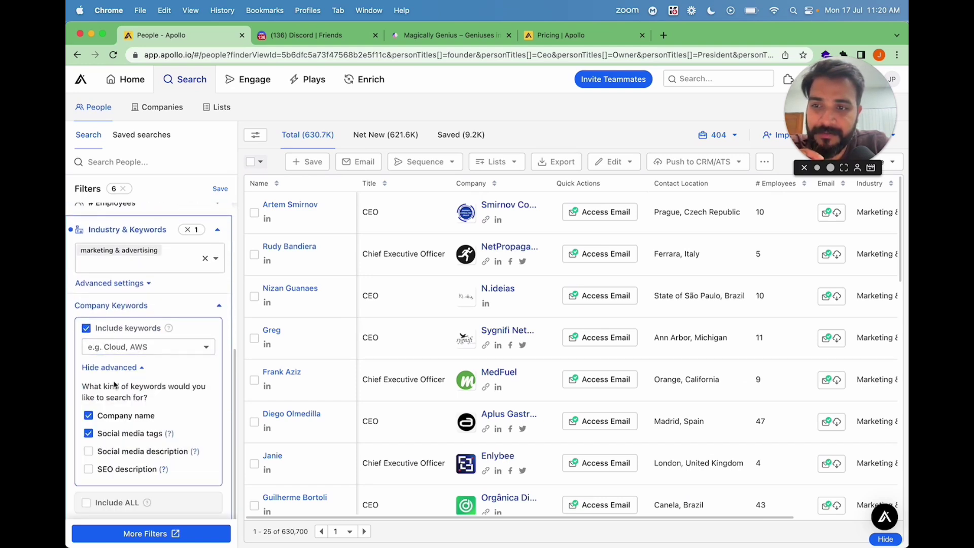
{"action": "left_click", "coordinate": [89, 469]}
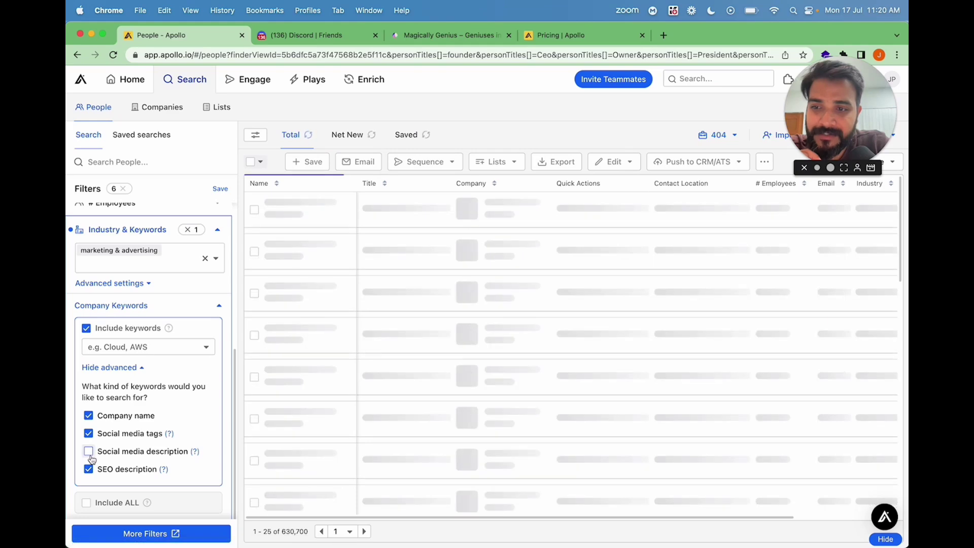
{"action": "left_click", "coordinate": [88, 451]}
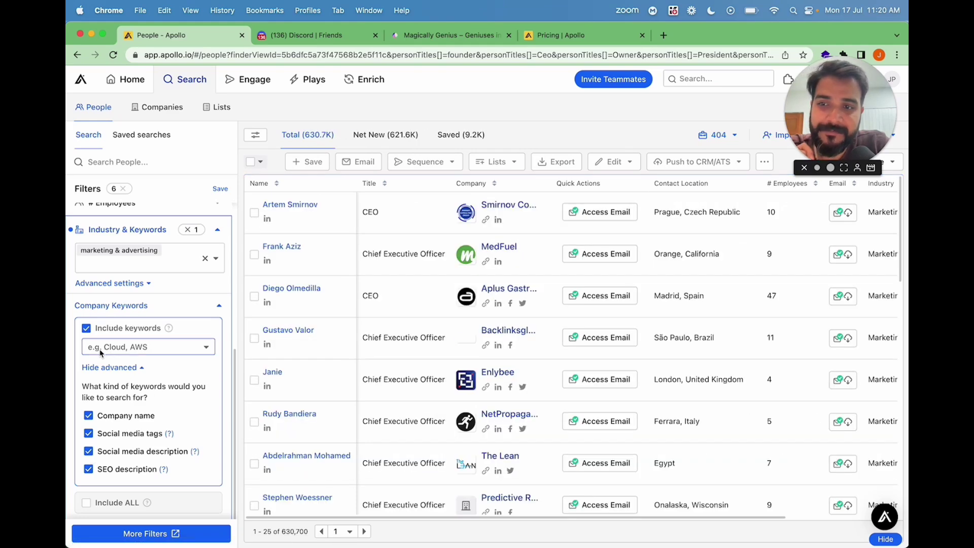
{"action": "left_click", "coordinate": [215, 304]}
{"action": "scroll", "coordinate": [167, 364], "scroll_direction": "up", "scroll_amount": 1}
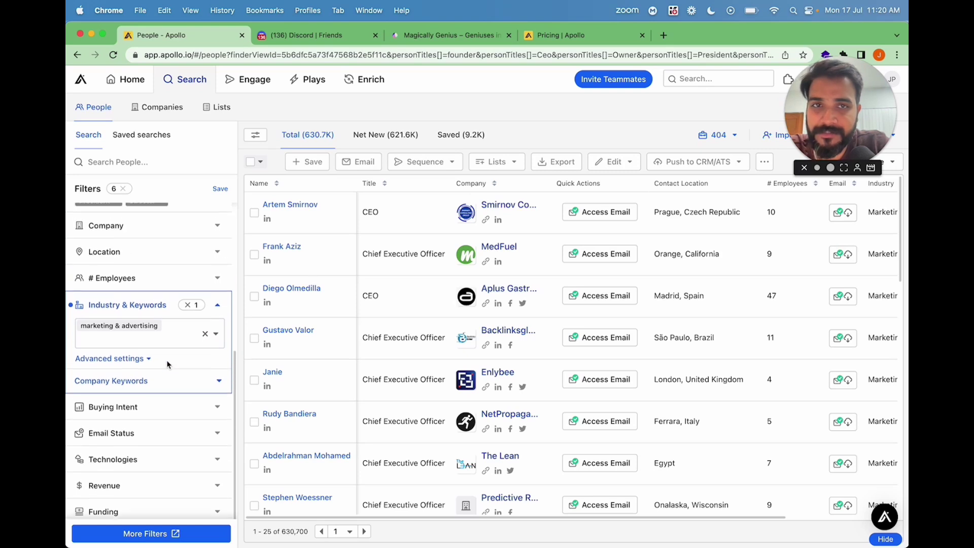
{"action": "scroll", "coordinate": [167, 364], "scroll_direction": "down", "scroll_amount": 1}
{"action": "scroll", "coordinate": [169, 360], "scroll_direction": "up", "scroll_amount": 5}
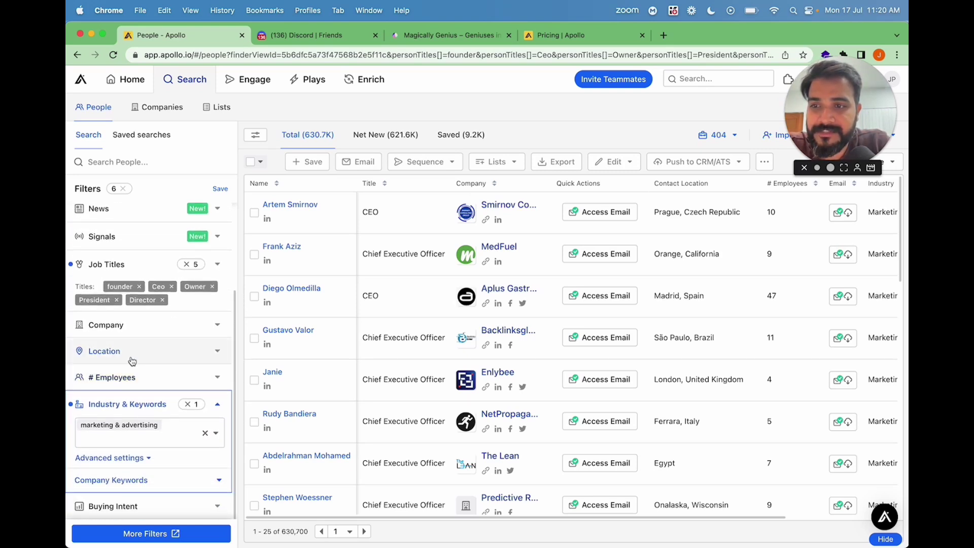
Filter by company headquarters location: United States.
{"action": "left_click", "coordinate": [138, 358]}
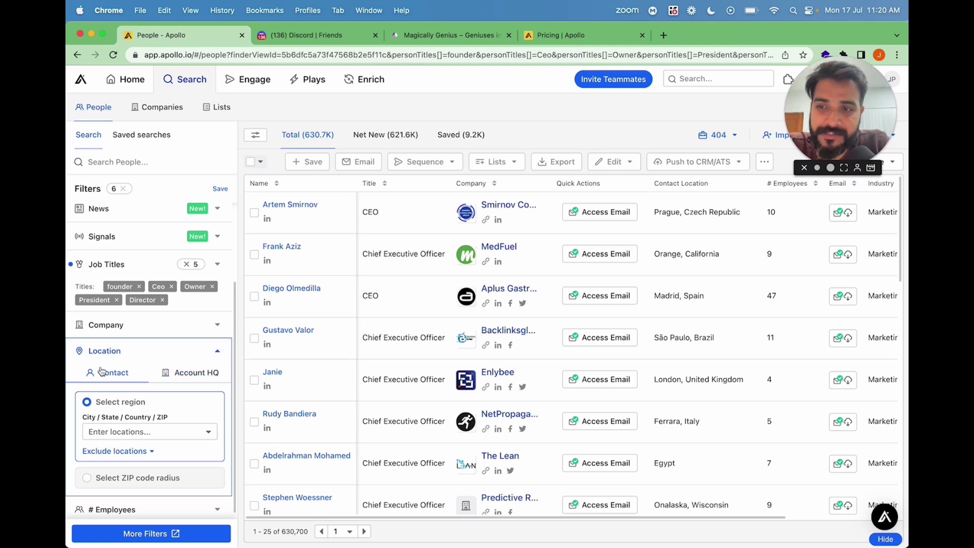
{"action": "left_click", "coordinate": [198, 379]}
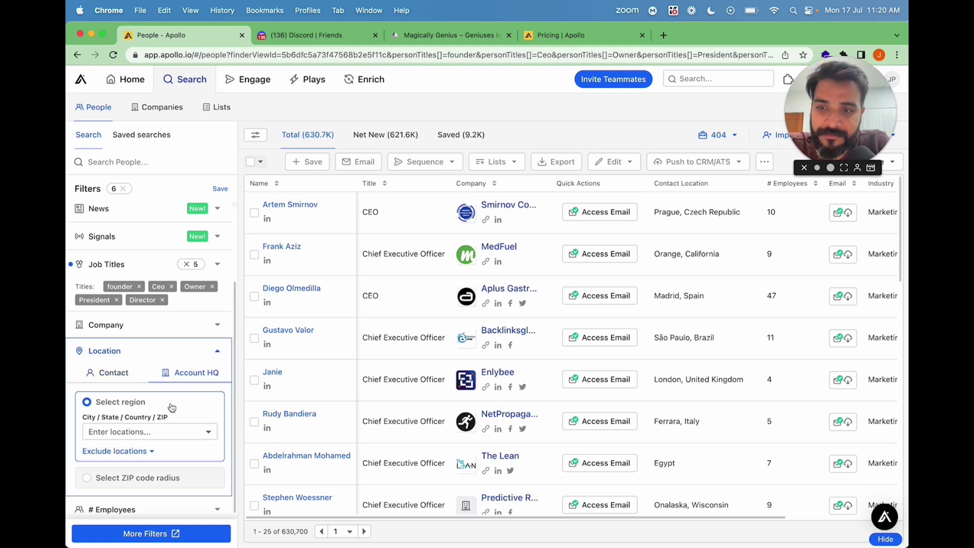
{"action": "left_click", "coordinate": [157, 432]}
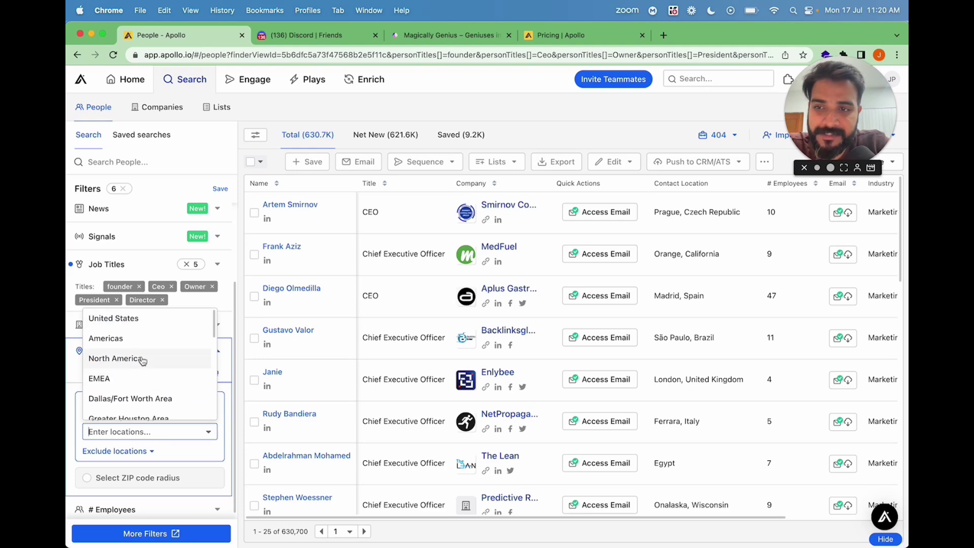
{"action": "left_click", "coordinate": [130, 318]}
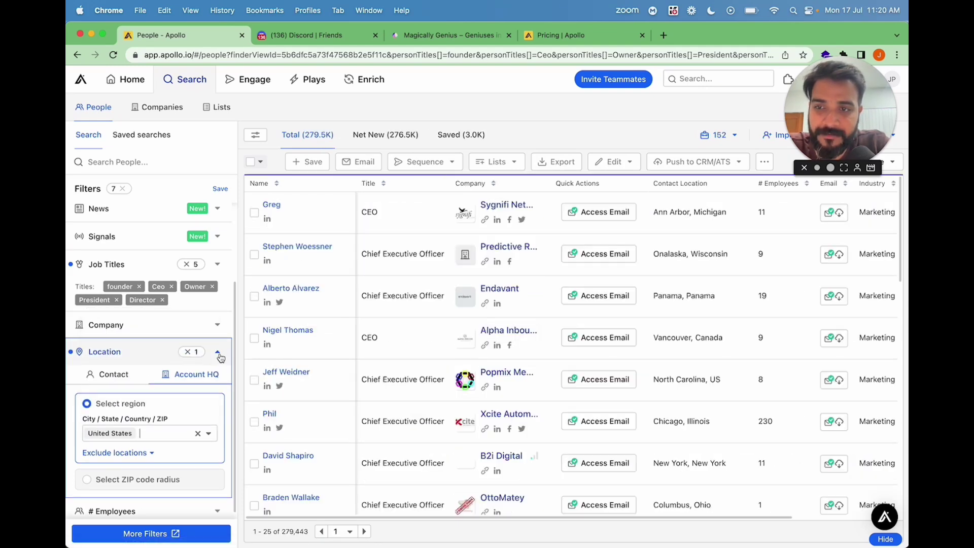
{"action": "left_click", "coordinate": [219, 354]}
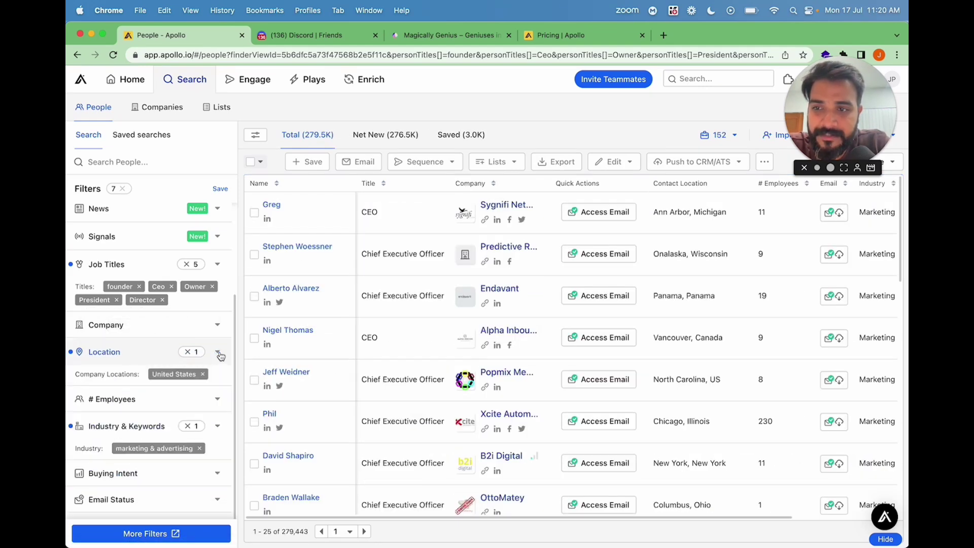
Limit employee count to the 11-20 and 21-50 ranges.
{"action": "left_click", "coordinate": [191, 401]}
{"action": "scroll", "coordinate": [133, 453], "scroll_direction": "down", "scroll_amount": 2}
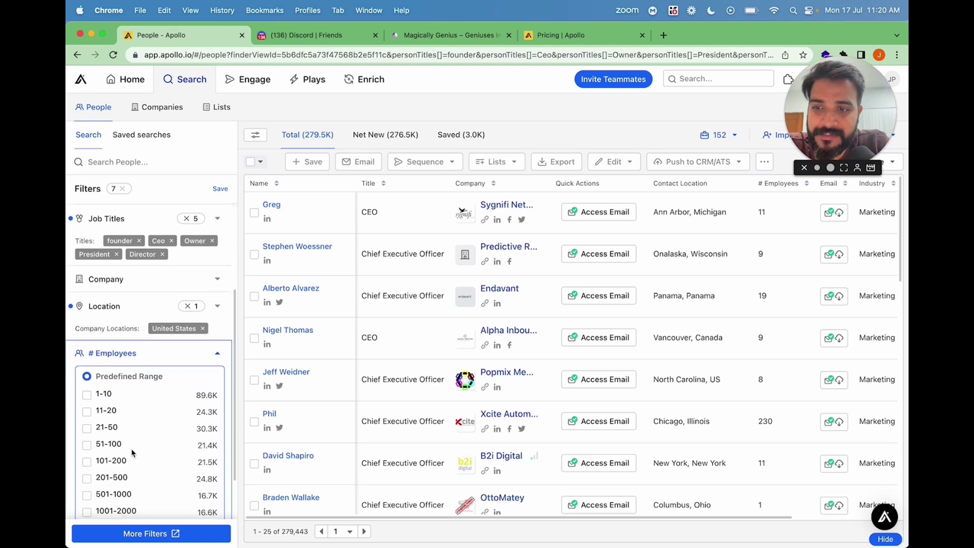
{"action": "left_click", "coordinate": [87, 428]}
{"action": "left_click", "coordinate": [87, 412]}
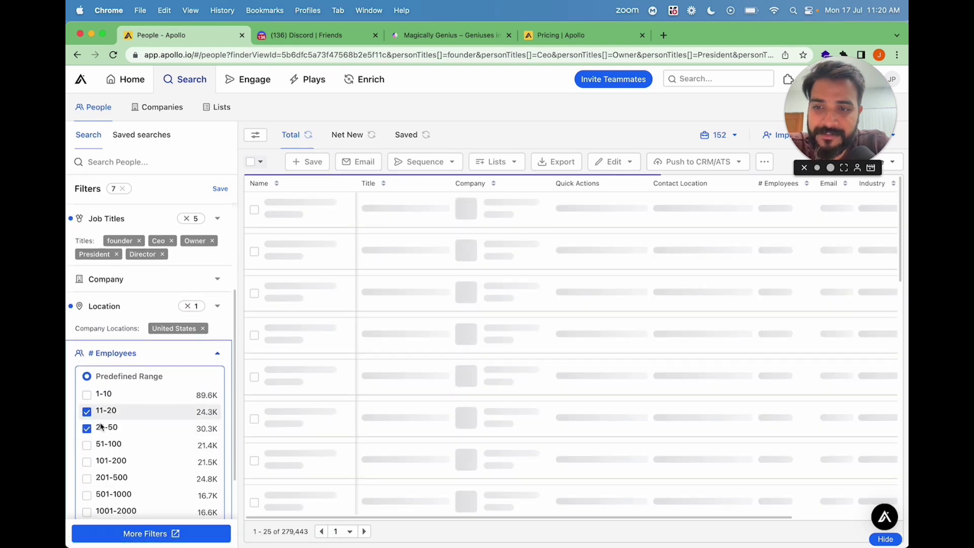
{"action": "left_click", "coordinate": [218, 355]}
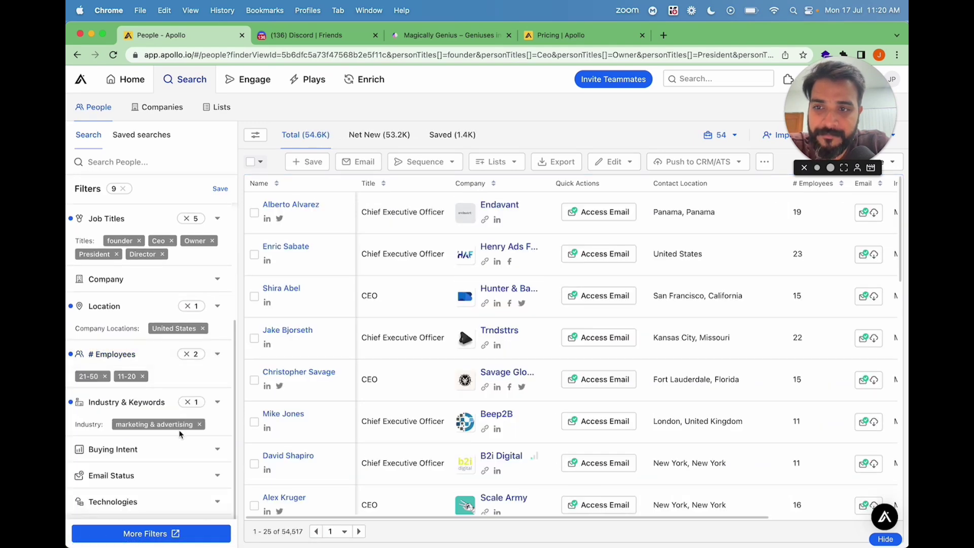
{"action": "scroll", "coordinate": [181, 435], "scroll_direction": "down", "scroll_amount": 3}
{"action": "left_click", "coordinate": [180, 434]}
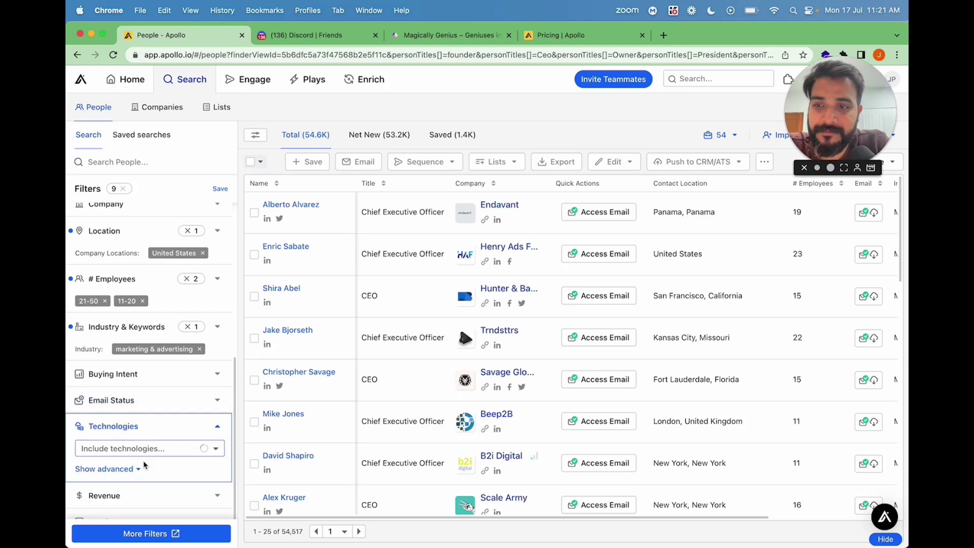
Require Active Campaign as a company technology, leaving about 2.0K people.
{"action": "scroll", "coordinate": [147, 457], "scroll_direction": "down", "scroll_amount": 2}
{"action": "left_click", "coordinate": [155, 405]}
{"action": "type", "text": "activ"}
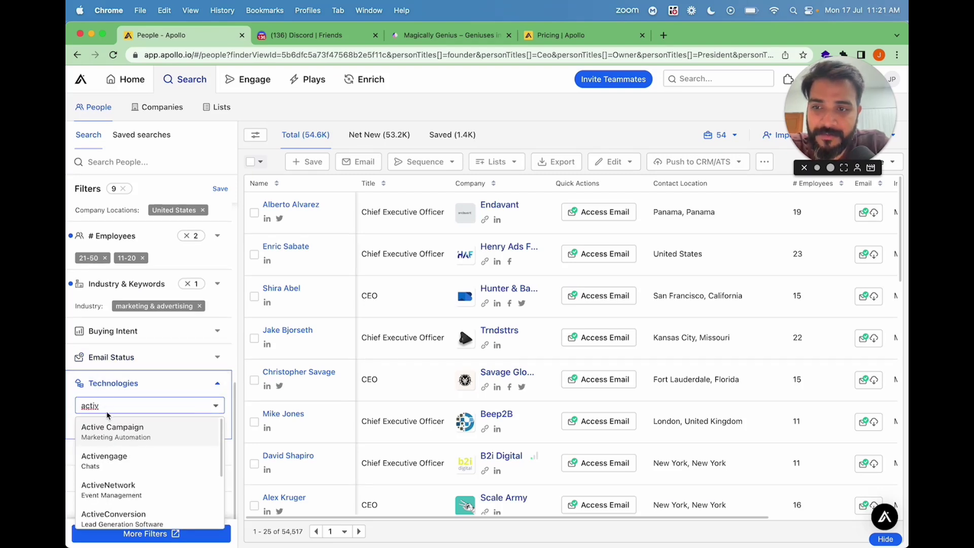
{"action": "left_click", "coordinate": [109, 432]}
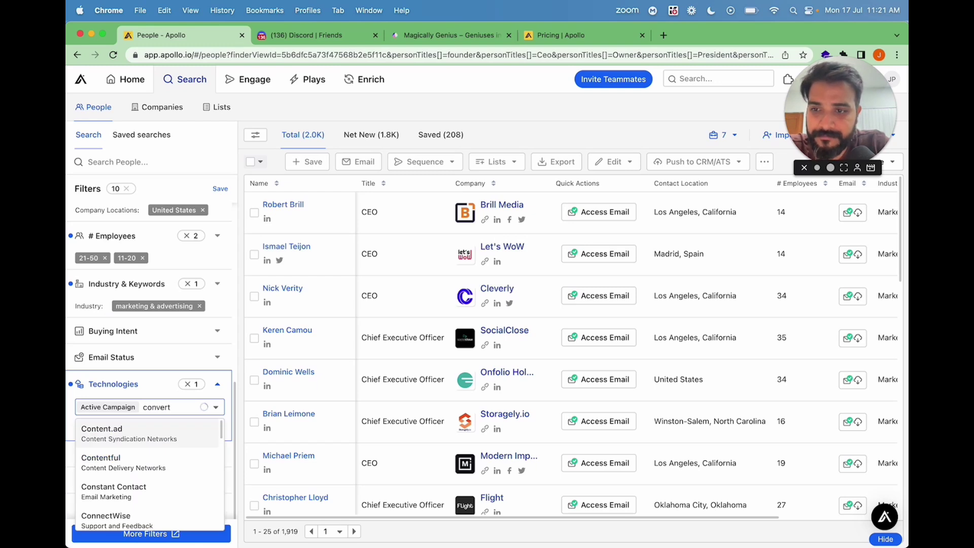
{"action": "key", "text": "BackSpace"}
{"action": "key", "text": "BackSpace"}
{"action": "key", "text": "BackSpace"}
{"action": "key", "text": "BackSpace"}
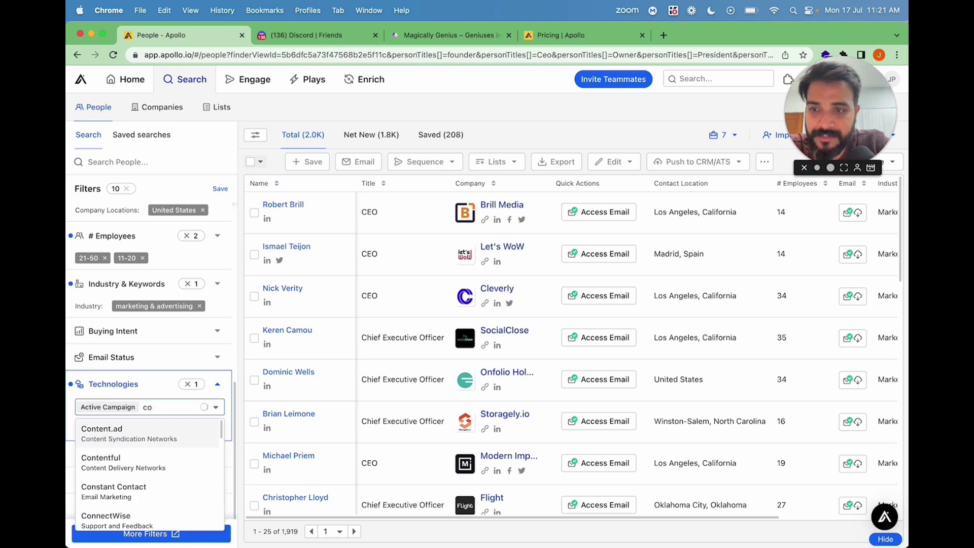
{"action": "key", "text": "BackSpace"}
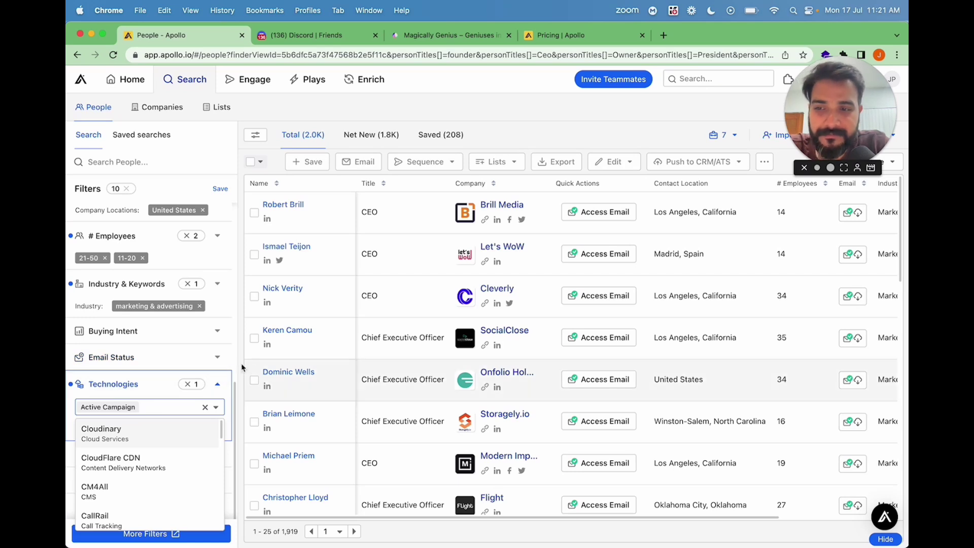
{"action": "left_click", "coordinate": [217, 384]}
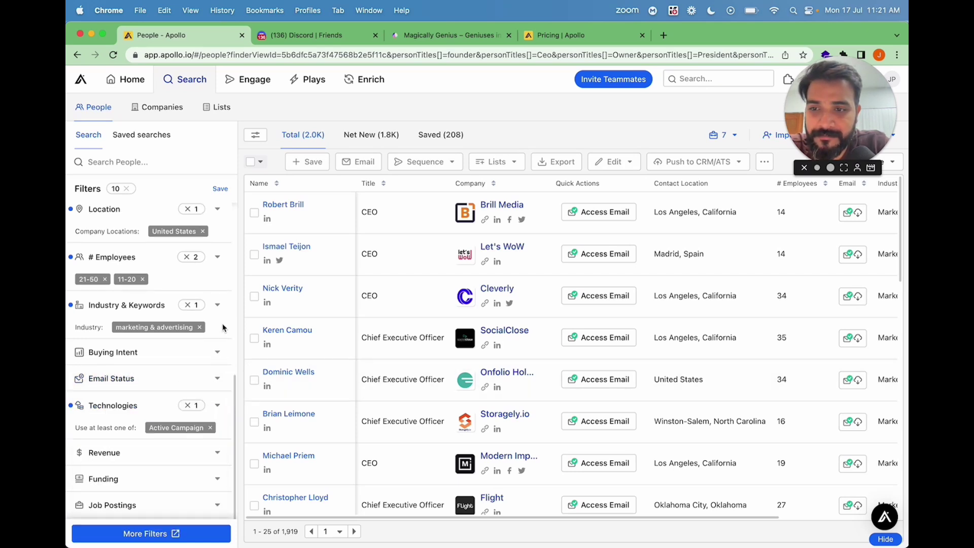
{"action": "scroll", "coordinate": [165, 349], "scroll_direction": "up", "scroll_amount": 3}
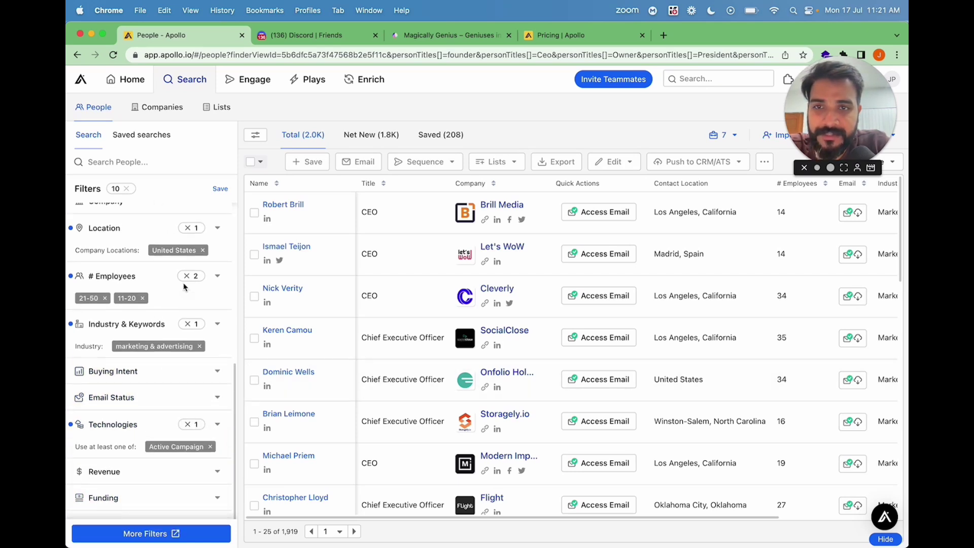
{"action": "scroll", "coordinate": [185, 287], "scroll_direction": "down", "scroll_amount": 3}
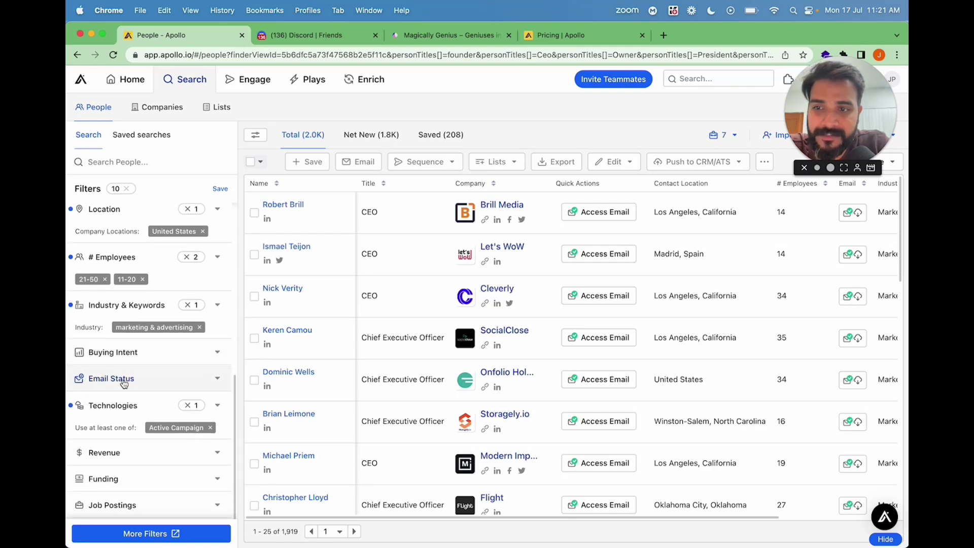
Restrict results to contacts with a Verified email status.
{"action": "left_click", "coordinate": [107, 383]}
{"action": "left_click", "coordinate": [80, 409]}
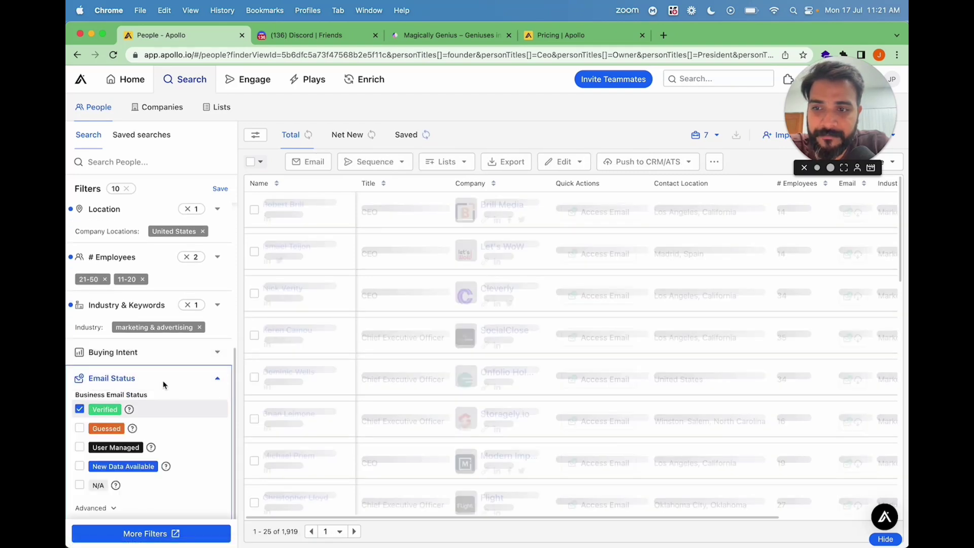
{"action": "left_click", "coordinate": [189, 380]}
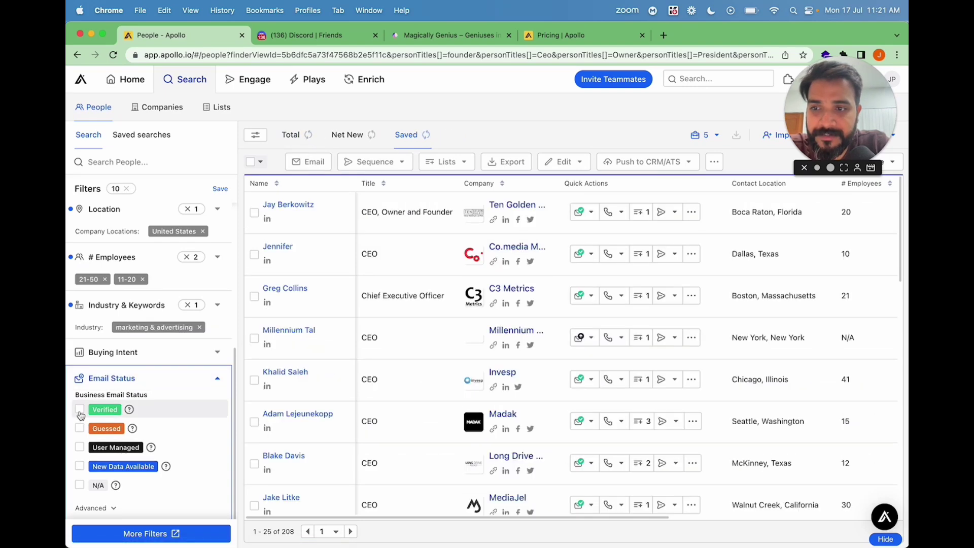
{"action": "key", "text": "space"}
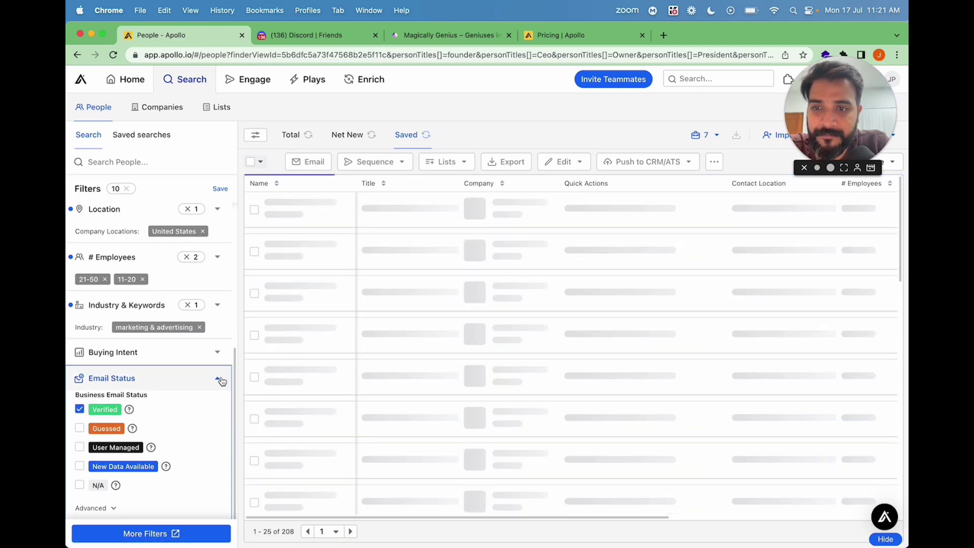
{"action": "left_click", "coordinate": [219, 380]}
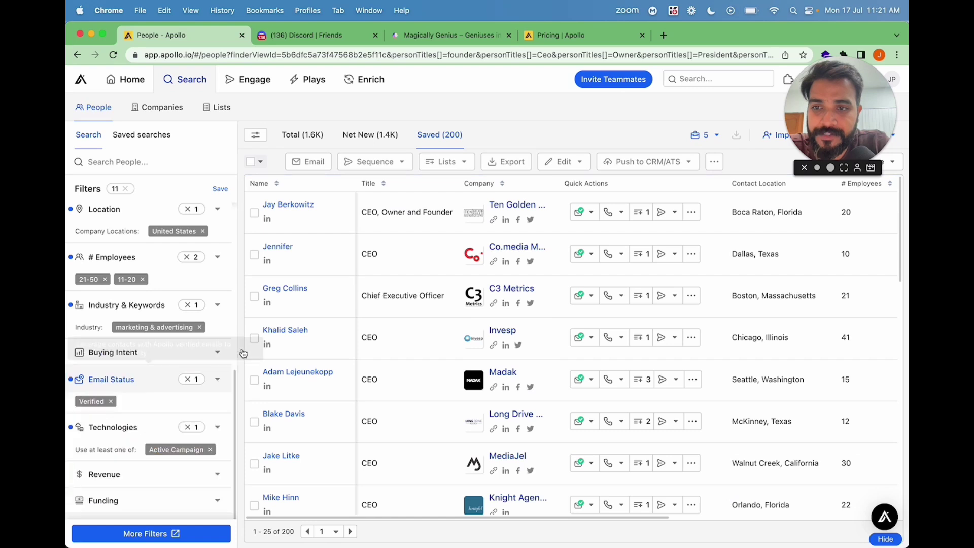
Show the Total 1.6K results and select 1,000 contacts.
{"action": "left_click", "coordinate": [299, 136]}
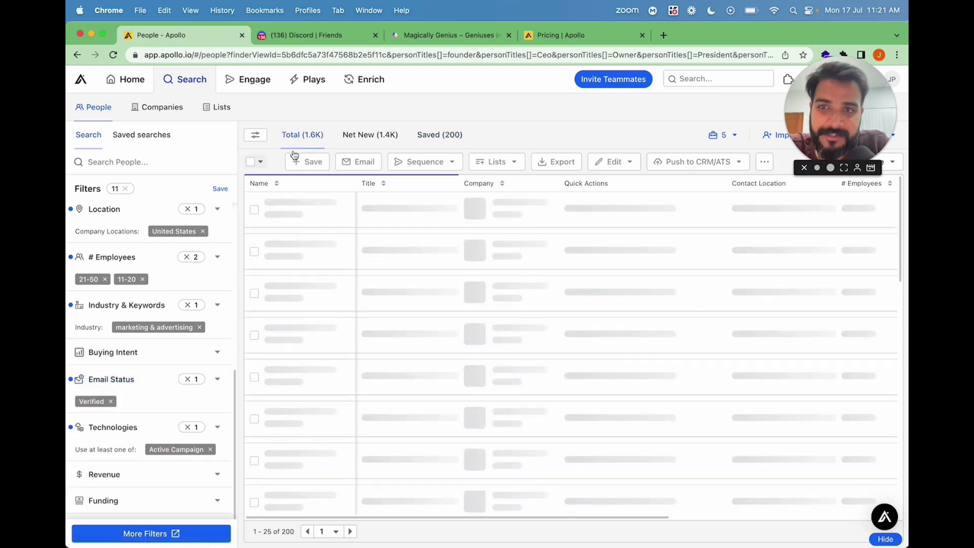
{"action": "left_click", "coordinate": [260, 162]}
{"action": "left_click", "coordinate": [301, 223]}
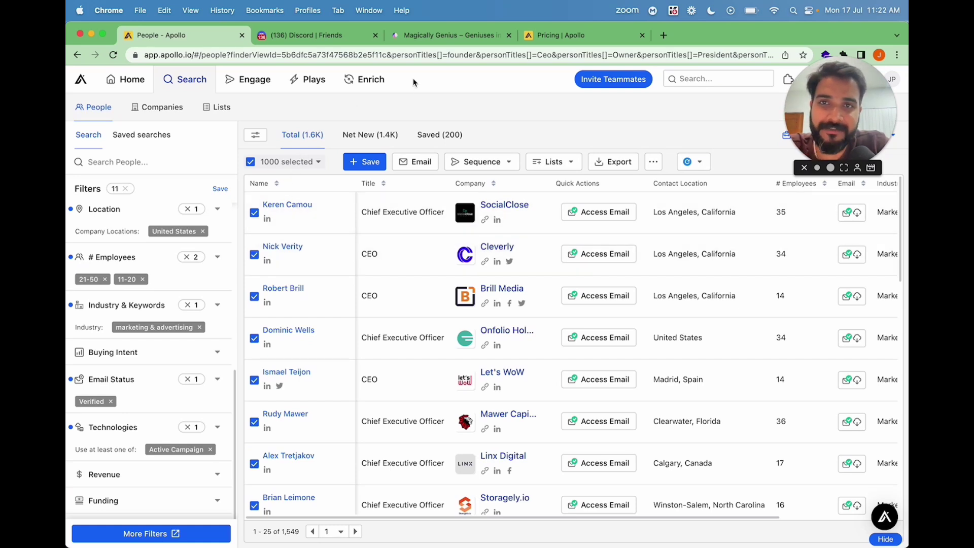
{"action": "left_click", "coordinate": [148, 54]}
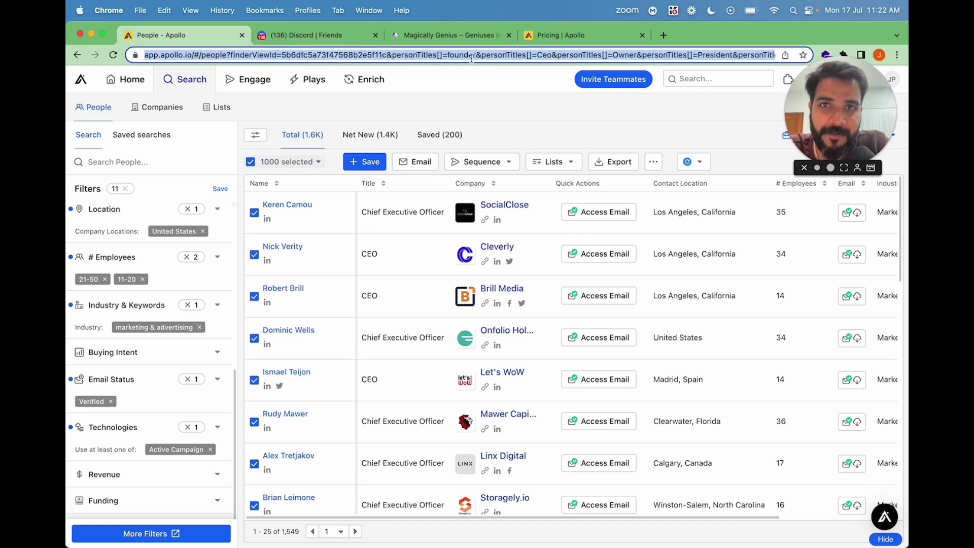
Go to magicallygenius.com/apollo and open the Apollo Scraper order form.
{"action": "left_click", "coordinate": [425, 36]}
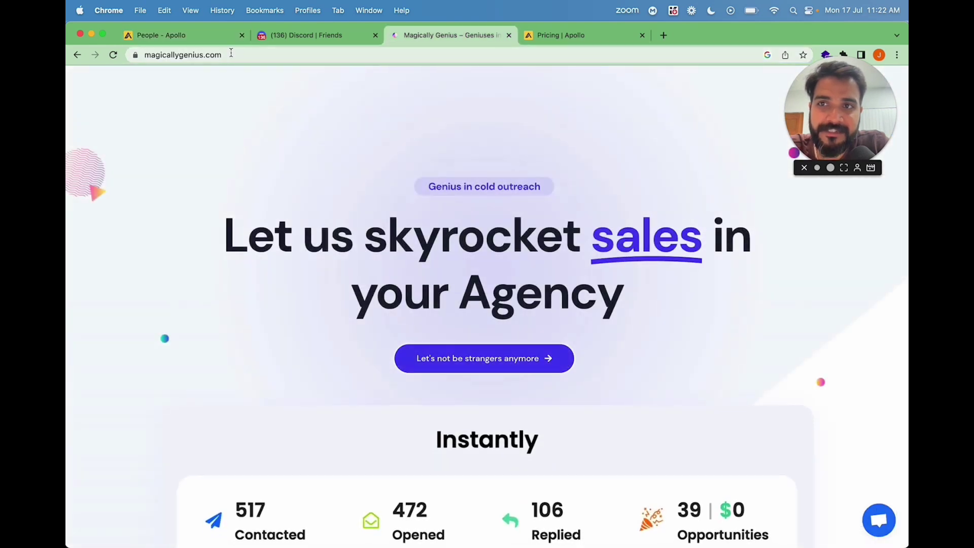
{"action": "left_click", "coordinate": [231, 53]}
{"action": "left_click", "coordinate": [237, 54]}
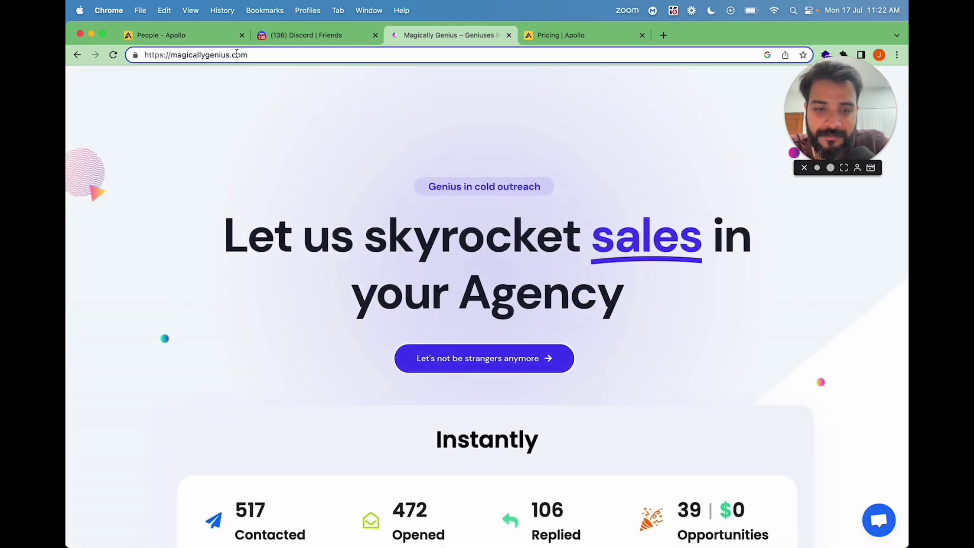
{"action": "type", "text": "/apollo"}
{"action": "key", "text": "Return"}
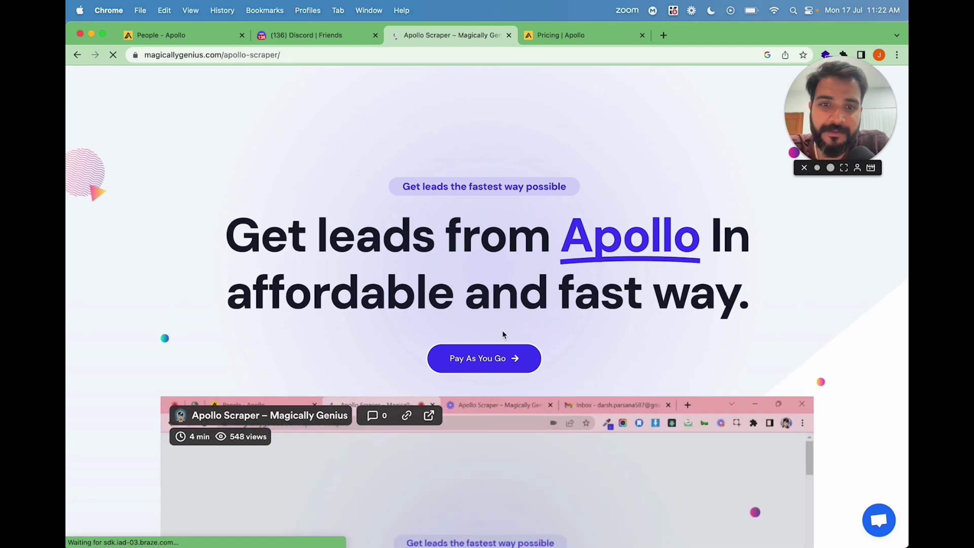
{"action": "left_click", "coordinate": [492, 360]}
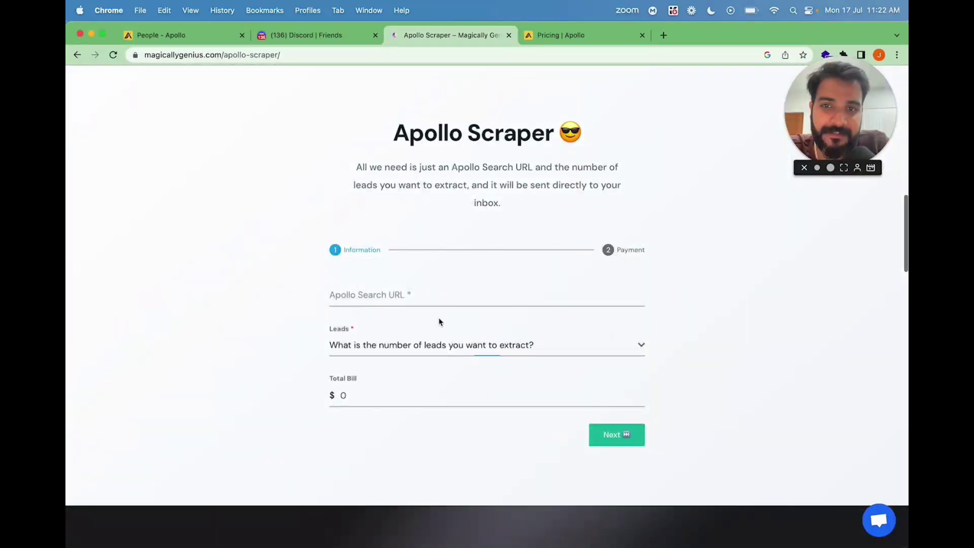
Copy the Apollo search URL into the form's Apollo Search URL field.
{"action": "left_click", "coordinate": [172, 35]}
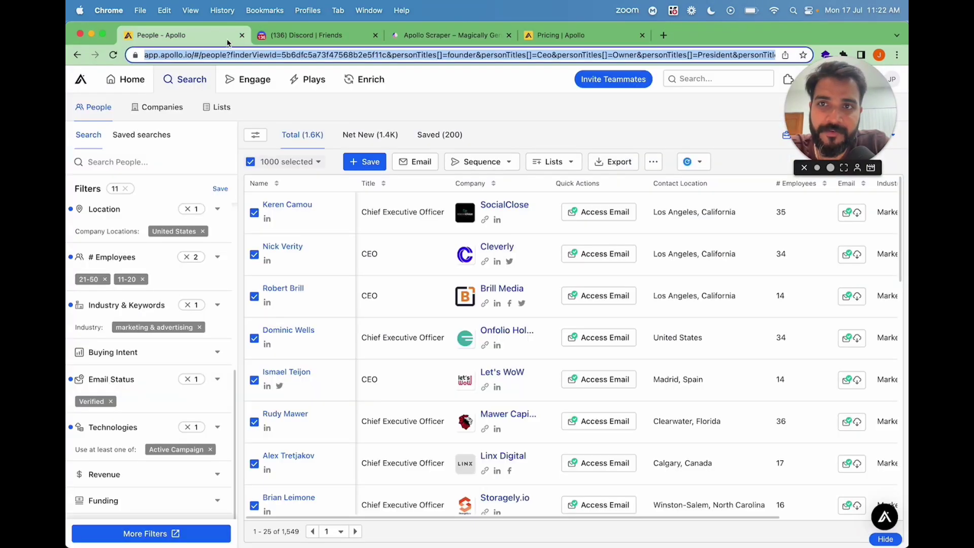
{"action": "left_click", "coordinate": [276, 56]}
{"action": "key", "text": "super+a"}
{"action": "key", "text": "super+c"}
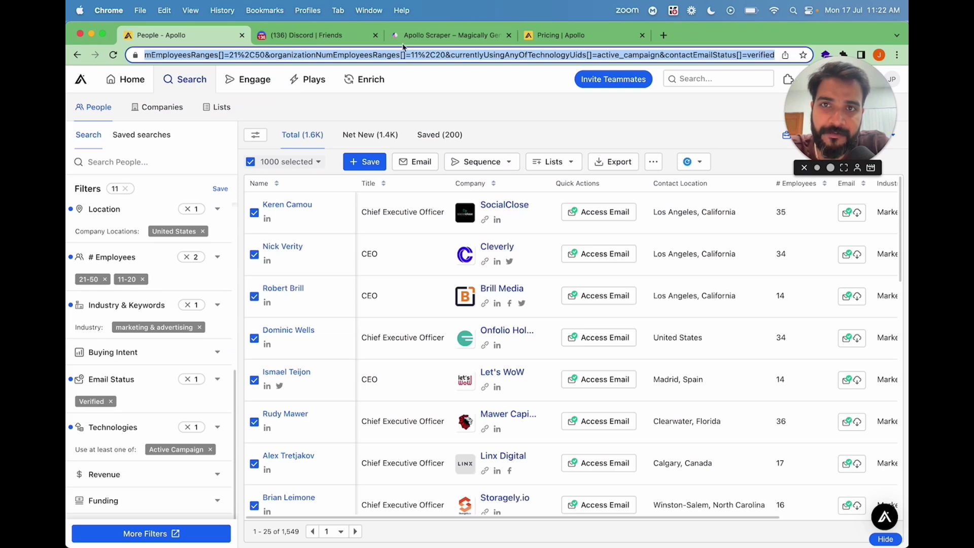
{"action": "left_click", "coordinate": [404, 42]}
{"action": "key", "text": "super+v"}
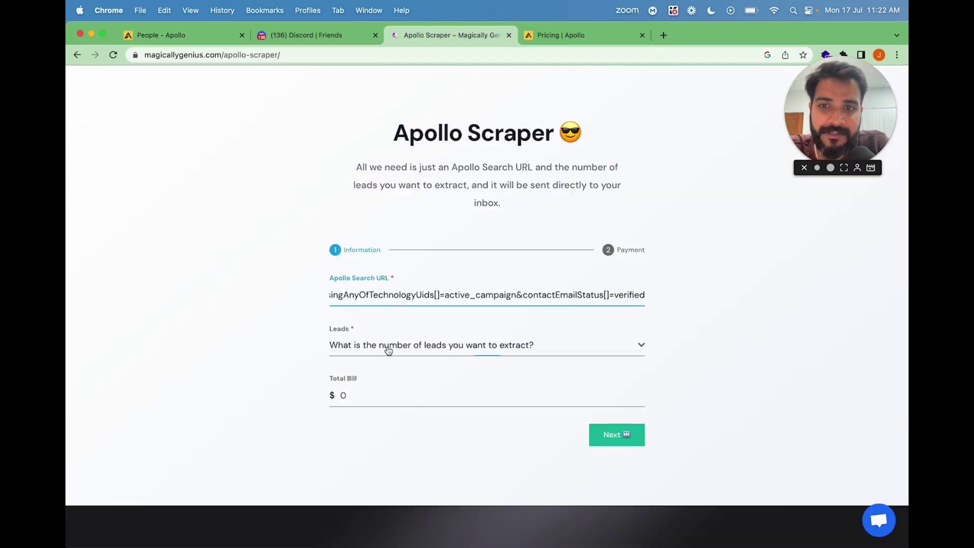
Choose 2k leads, bringing the order total to $6.
{"action": "left_click", "coordinate": [192, 35]}
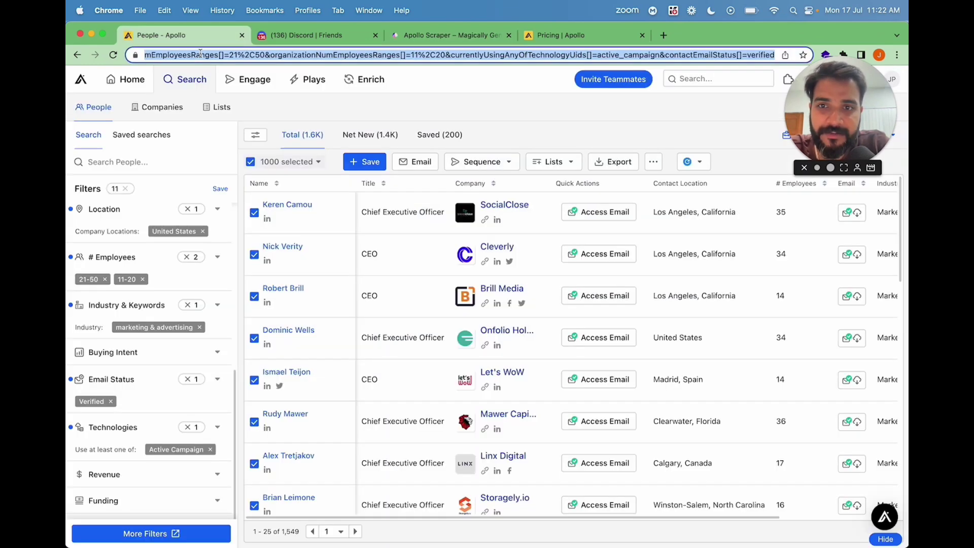
{"action": "left_click", "coordinate": [484, 36]}
{"action": "left_click", "coordinate": [418, 348]}
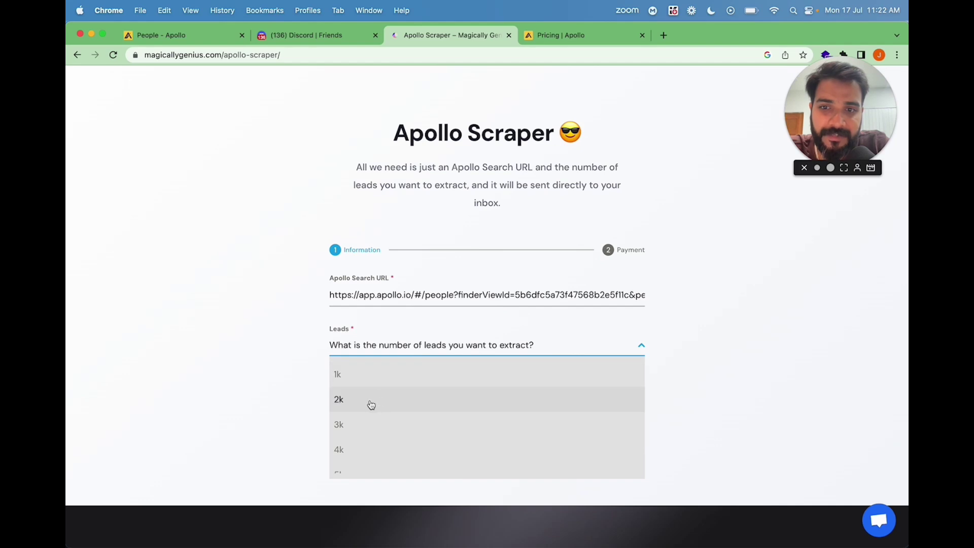
{"action": "left_click", "coordinate": [370, 404]}
{"action": "left_click_drag", "start_coordinate": [341, 395], "coordinate": [363, 395]}
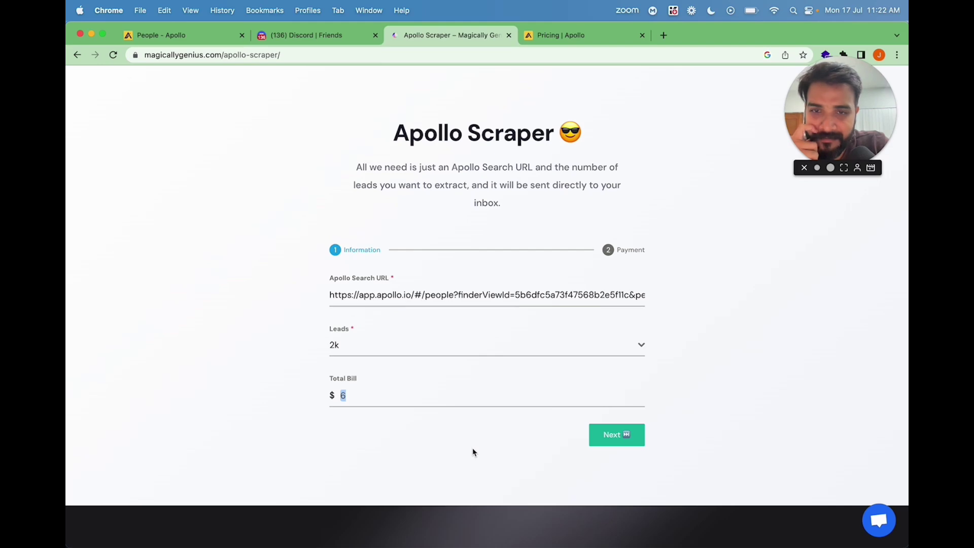
{"action": "scroll", "coordinate": [471, 451], "scroll_direction": "down", "scroll_amount": 10}
{"action": "scroll", "coordinate": [558, 431], "scroll_direction": "up", "scroll_amount": 9}
Advance the $6 scraper order to Payment and look over the Name and card fields.
{"action": "left_click", "coordinate": [623, 404]}
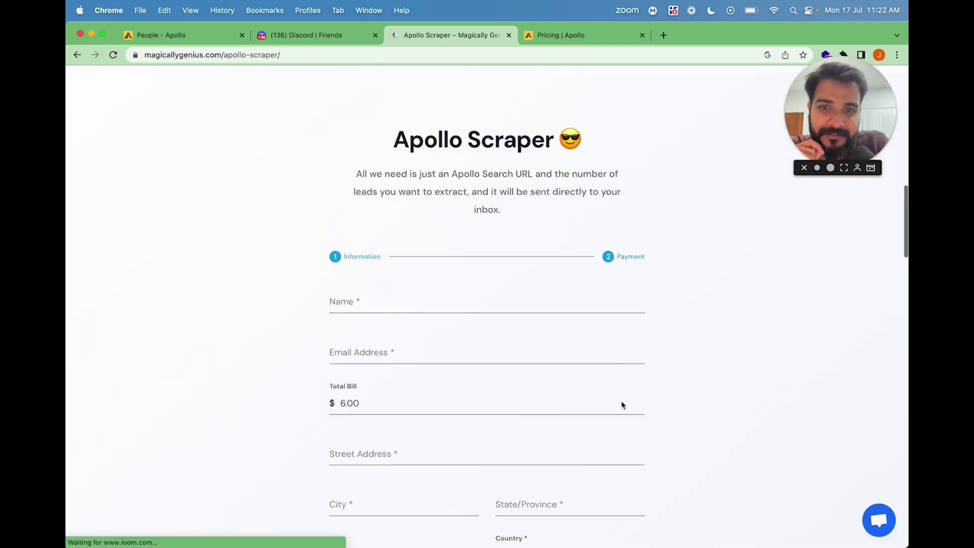
{"action": "scroll", "coordinate": [456, 253], "scroll_direction": "down", "scroll_amount": 2}
{"action": "left_click", "coordinate": [435, 224]}
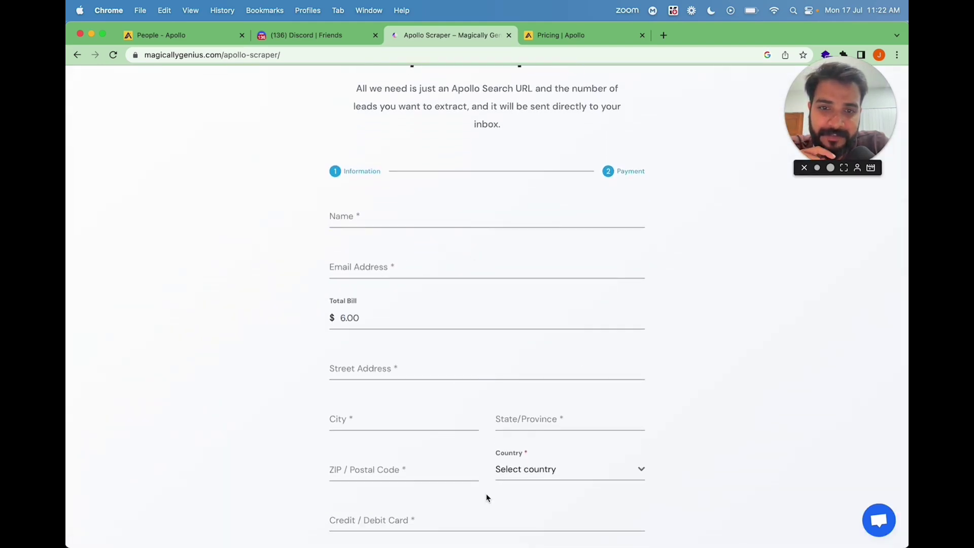
{"action": "scroll", "coordinate": [488, 494], "scroll_direction": "down", "scroll_amount": 3}
{"action": "left_click", "coordinate": [465, 383]}
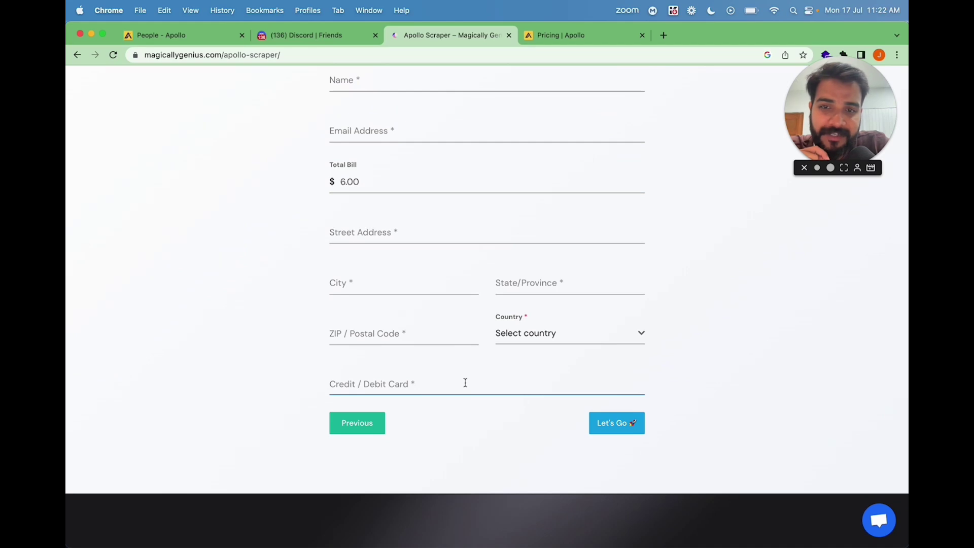
{"action": "scroll", "coordinate": [455, 359], "scroll_direction": "up", "scroll_amount": 6}
{"action": "scroll", "coordinate": [454, 360], "scroll_direction": "down", "scroll_amount": 3}
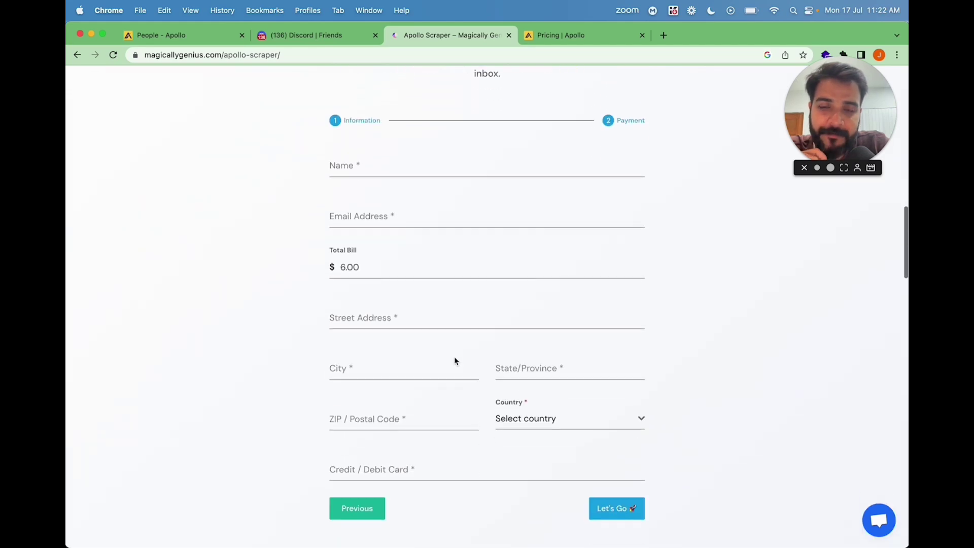
{"action": "scroll", "coordinate": [455, 360], "scroll_direction": "down", "scroll_amount": 3}
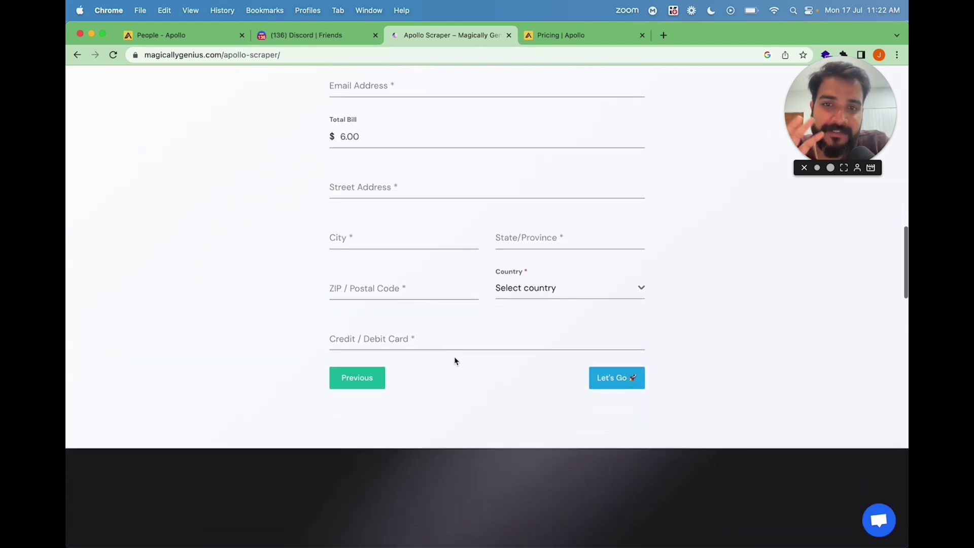
{"action": "scroll", "coordinate": [455, 360], "scroll_direction": "up", "scroll_amount": 1}
{"action": "left_click", "coordinate": [414, 364]}
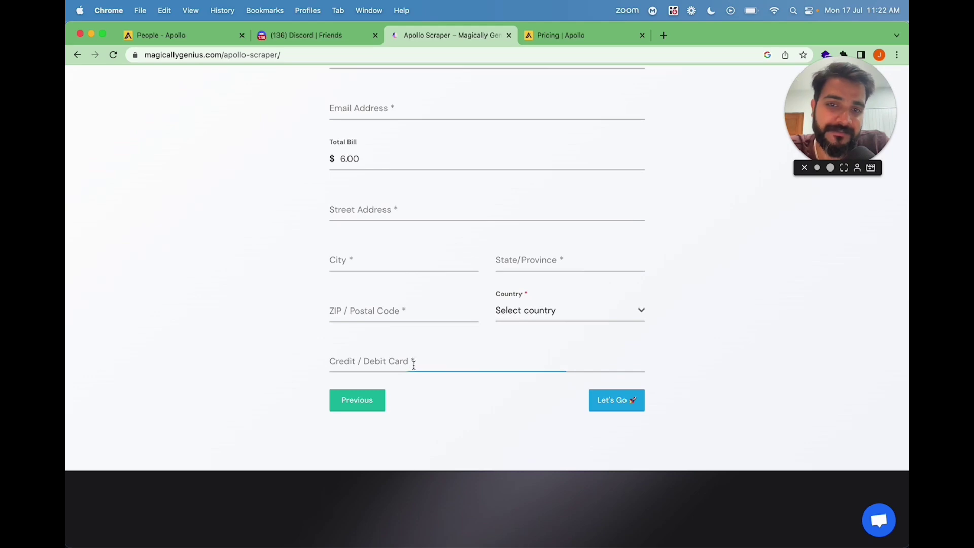
{"action": "left_click", "coordinate": [413, 373]}
Open the Magically Genius Discord server invite from the pricing section.
{"action": "scroll", "coordinate": [431, 390], "scroll_direction": "down", "scroll_amount": 12}
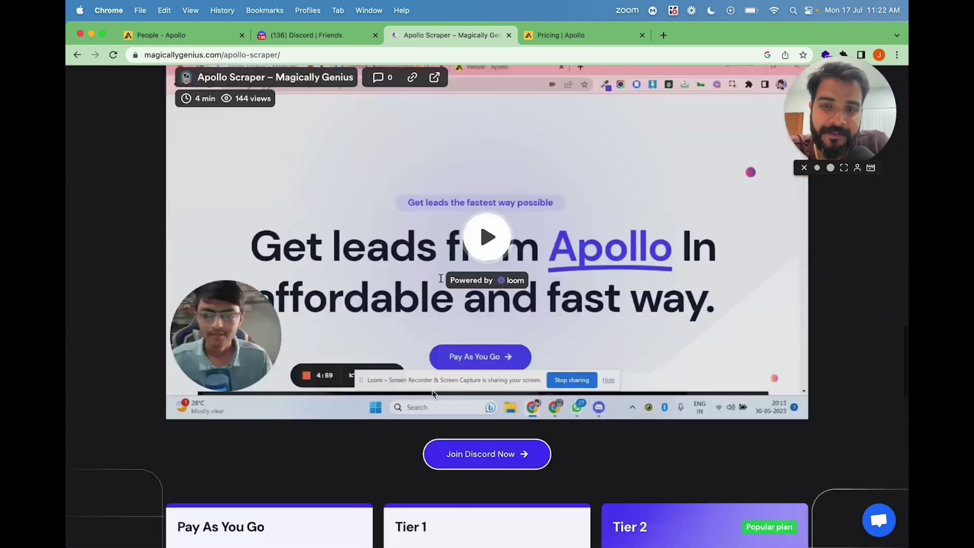
{"action": "scroll", "coordinate": [432, 391], "scroll_direction": "down", "scroll_amount": 5}
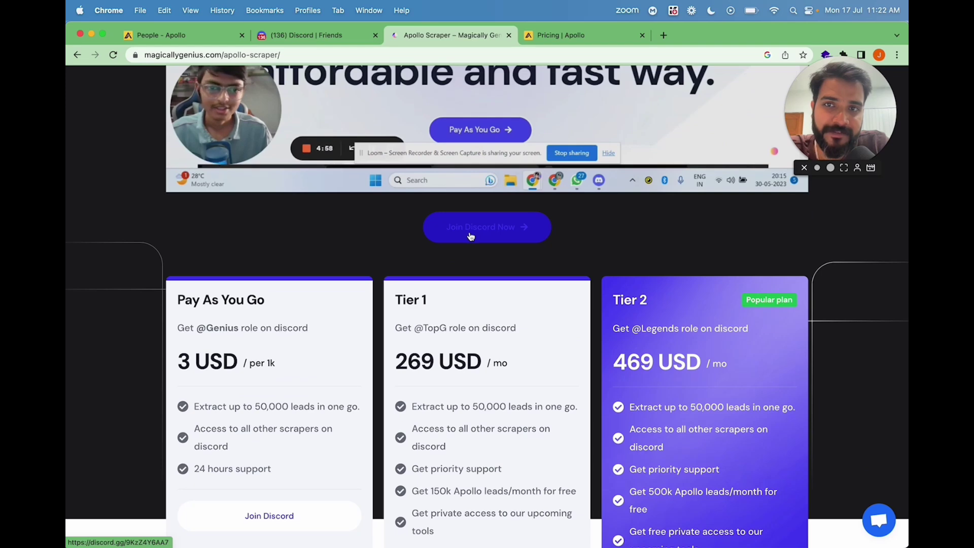
{"action": "left_click", "coordinate": [471, 236]}
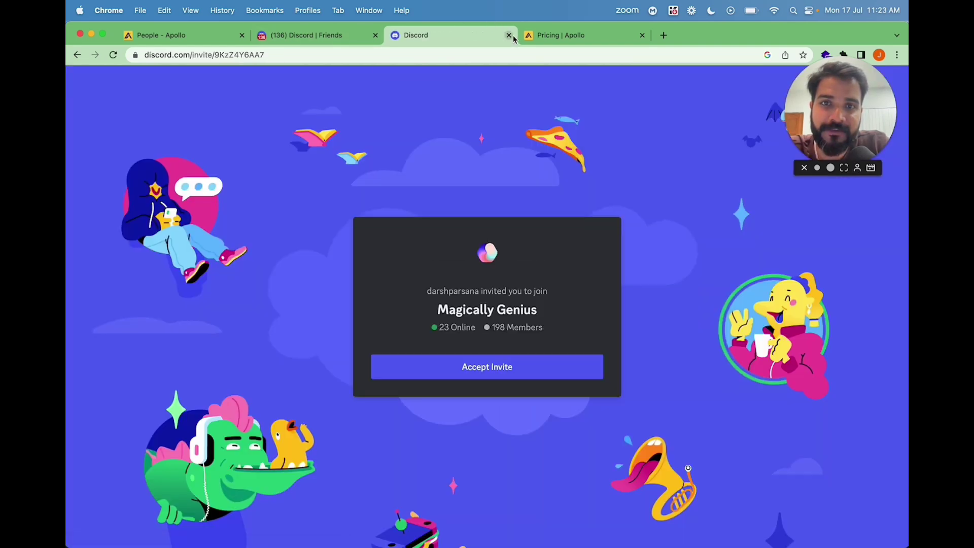
In the Magically Genius Discord server, create support ticket-0092.
{"action": "left_click", "coordinate": [509, 35]}
{"action": "left_click", "coordinate": [304, 35]}
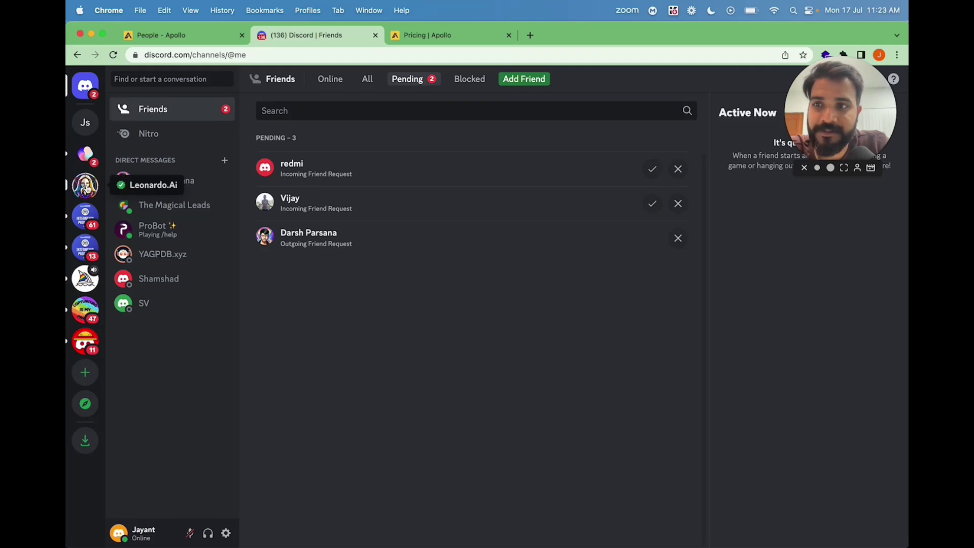
{"action": "left_click", "coordinate": [85, 153]}
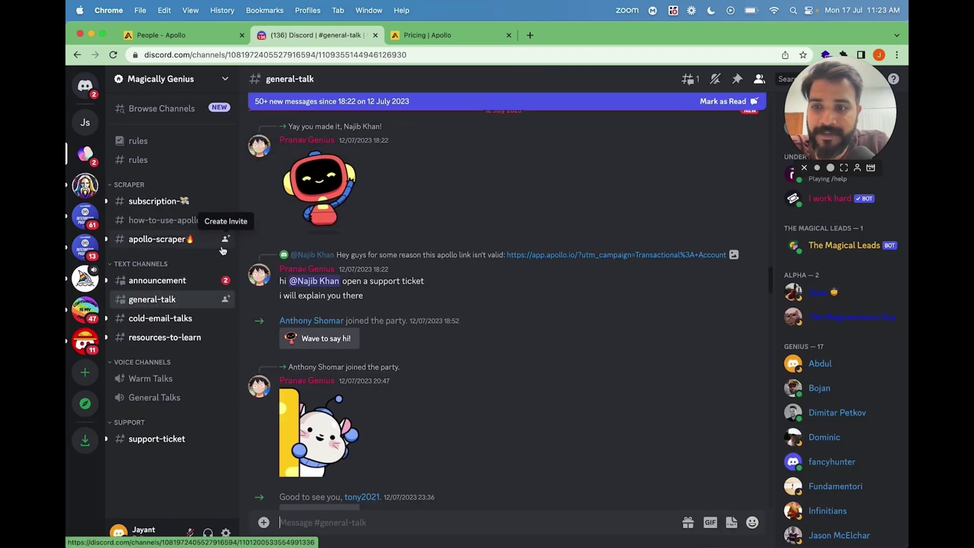
{"action": "left_click", "coordinate": [158, 440]}
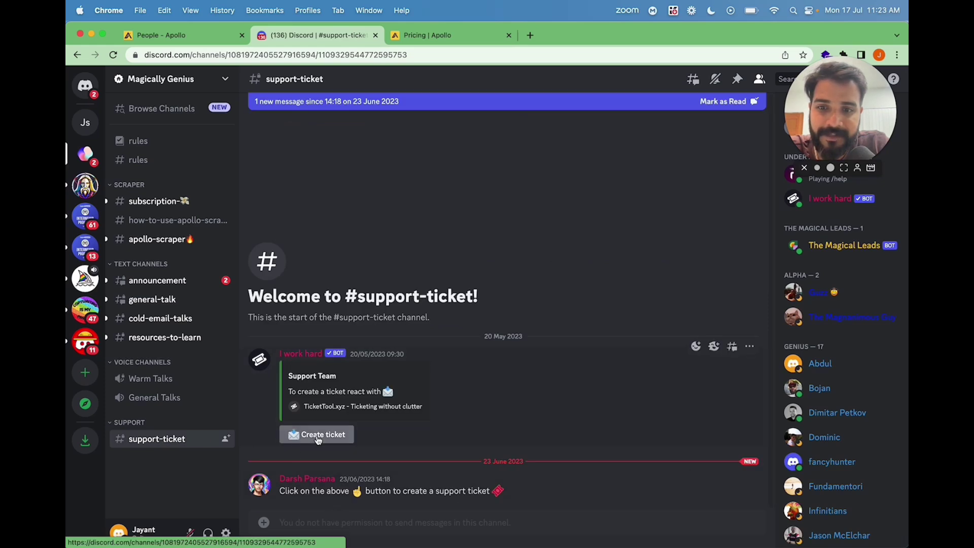
{"action": "left_click", "coordinate": [318, 439]}
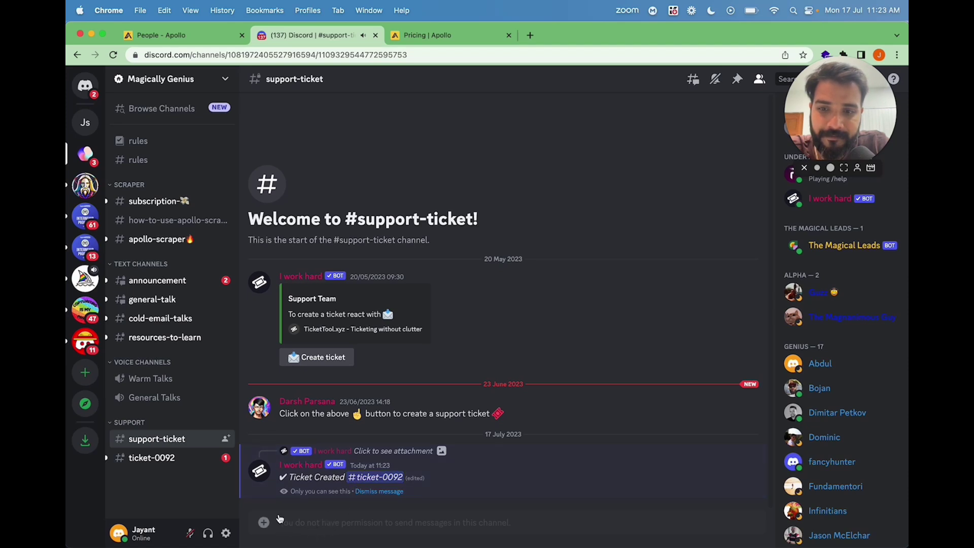
{"action": "left_click", "coordinate": [151, 457]}
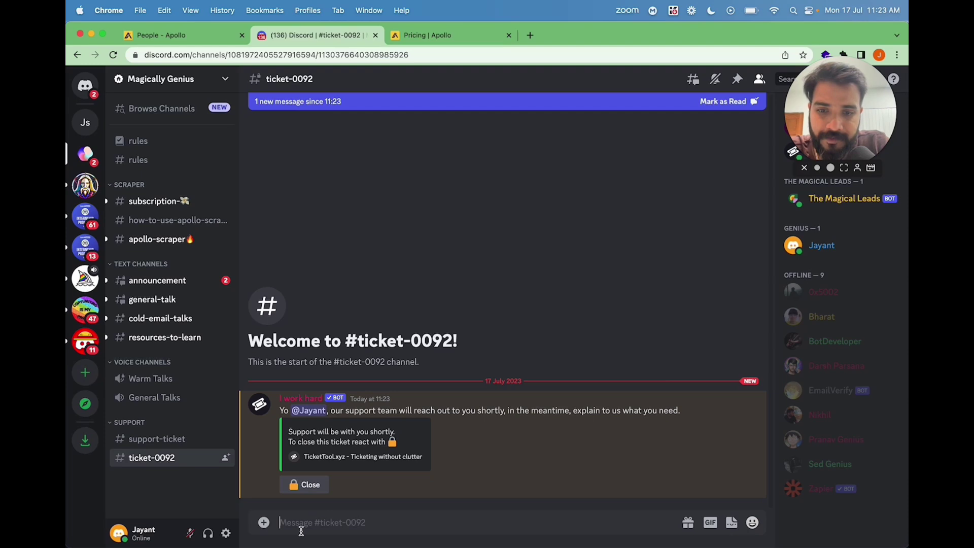
Post a request for 1600 Apollo leads, noting cards from India aren't working.
{"action": "type", "text": "I need"}
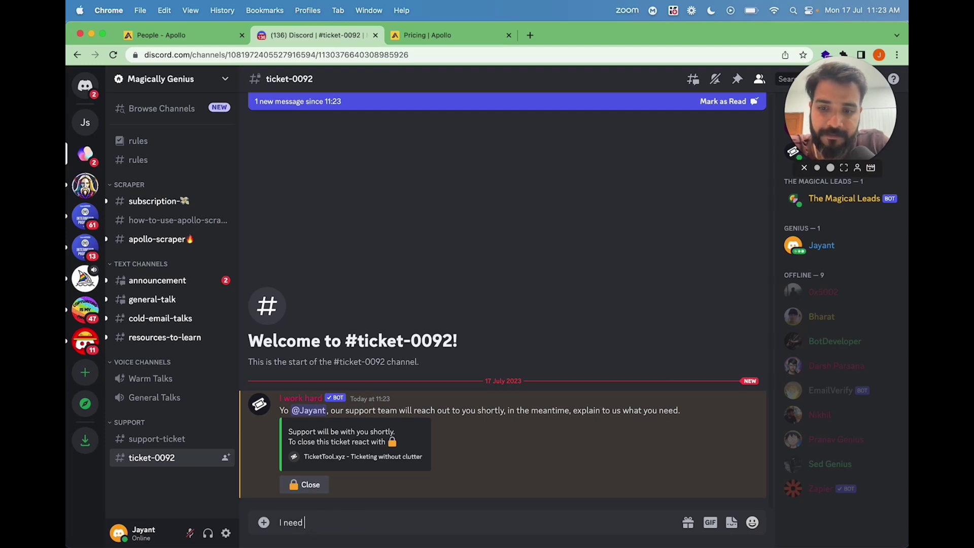
{"action": "type", "text": " 2000 lea"}
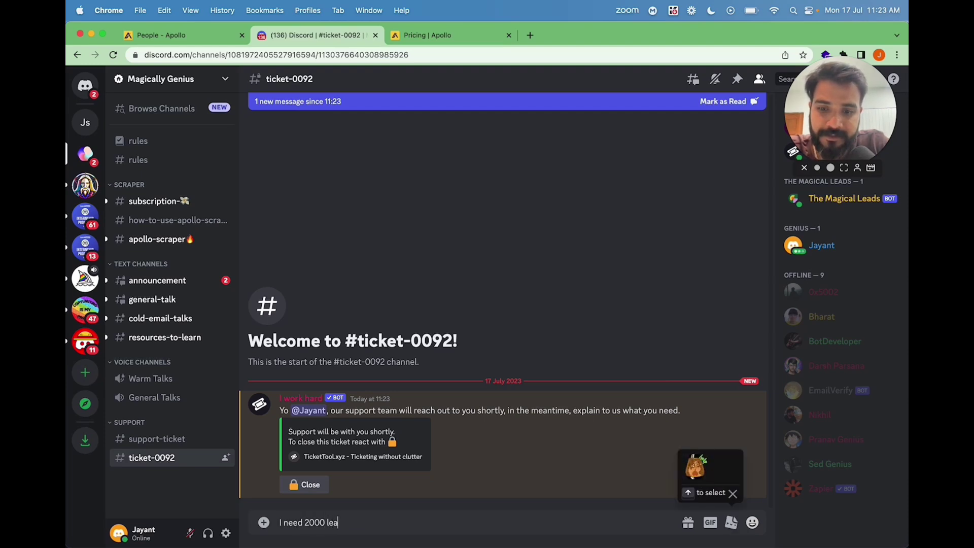
{"action": "key", "text": "BackSpace"}
{"action": "key", "text": "BackSpace"}
{"action": "key", "text": "BackSpace"}
{"action": "key", "text": "BackSpace"}
{"action": "key", "text": "BackSpace"}
{"action": "key", "text": "BackSpace"}
{"action": "key", "text": "BackSpace"}
{"action": "key", "text": "BackSpace"}
{"action": "type", "text": "156"}
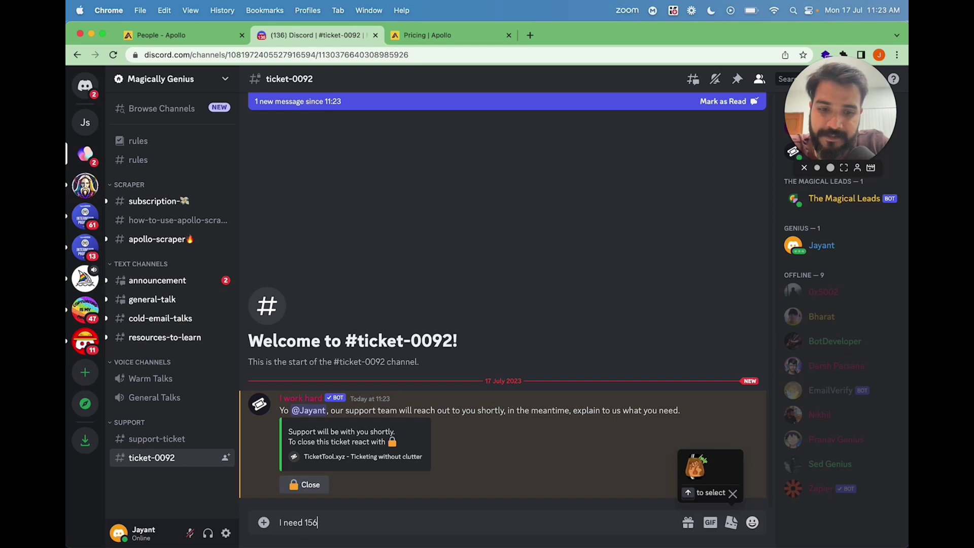
{"action": "type", "text": "00"}
{"action": "key", "text": "BackSpace"}
{"action": "key", "text": "BackSpace"}
{"action": "key", "text": "BackSpace"}
{"action": "key", "text": "BackSpace"}
{"action": "type", "text": "600"}
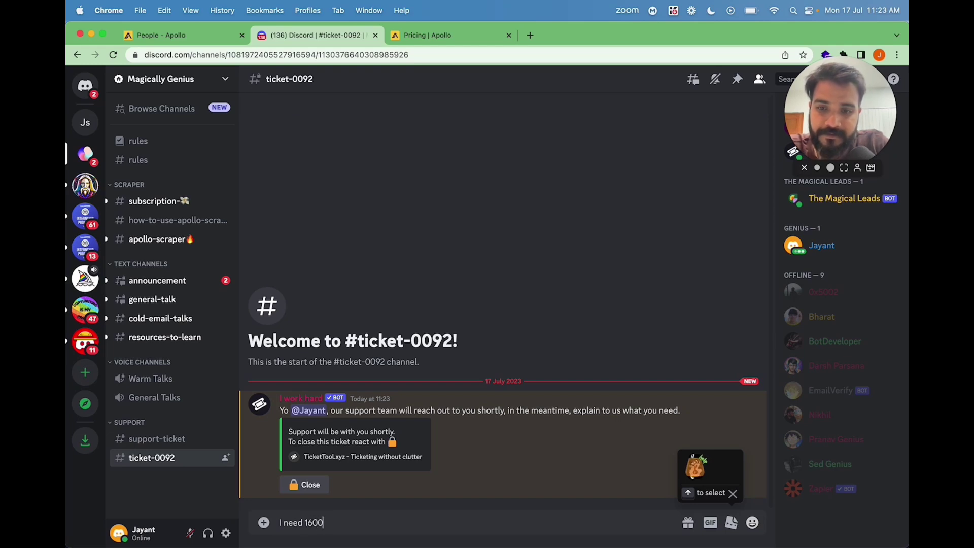
{"action": "type", "text": " leads from Apollo. I'm from India and"}
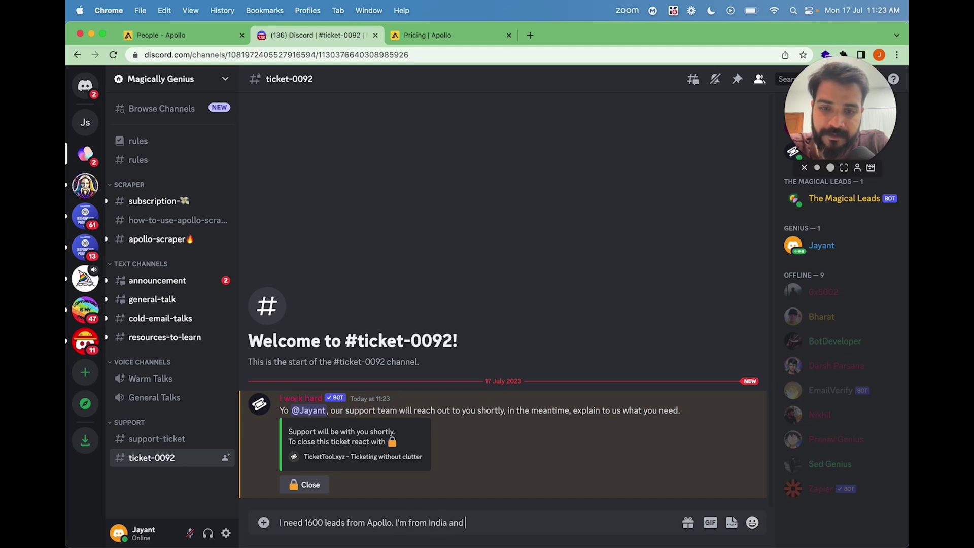
{"action": "type", "text": "re not working"}
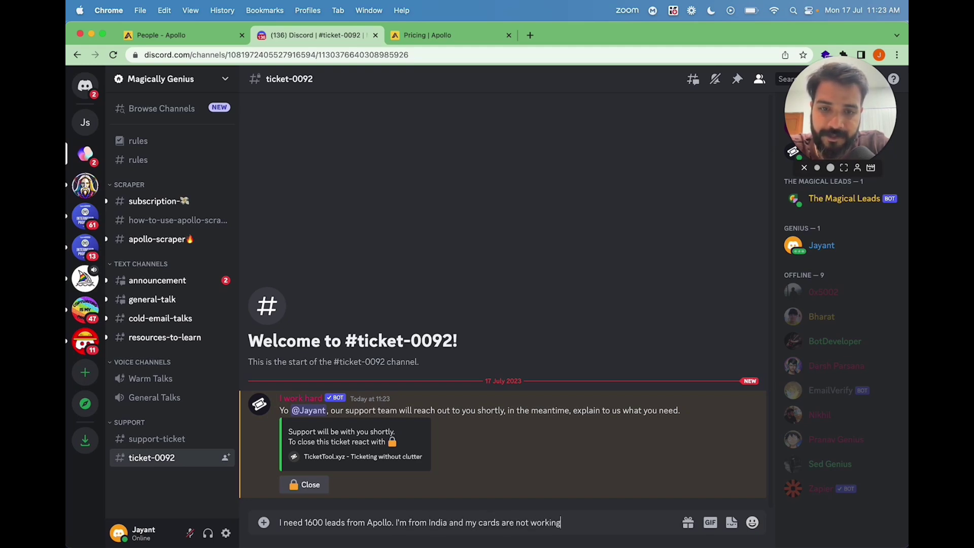
{"action": "key", "text": "Return"}
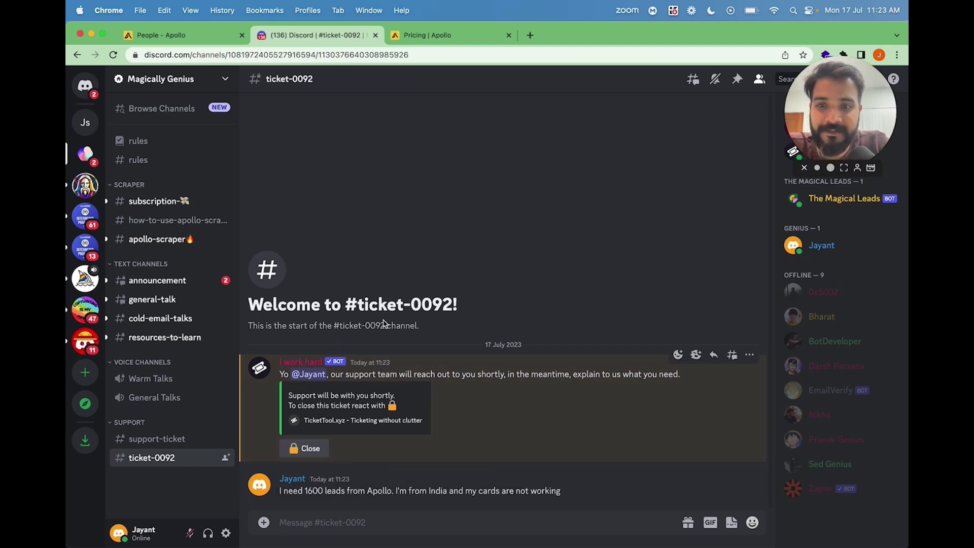
Look over the 1.6K filtered contacts table in Apollo's people search.
{"action": "left_click", "coordinate": [184, 37]}
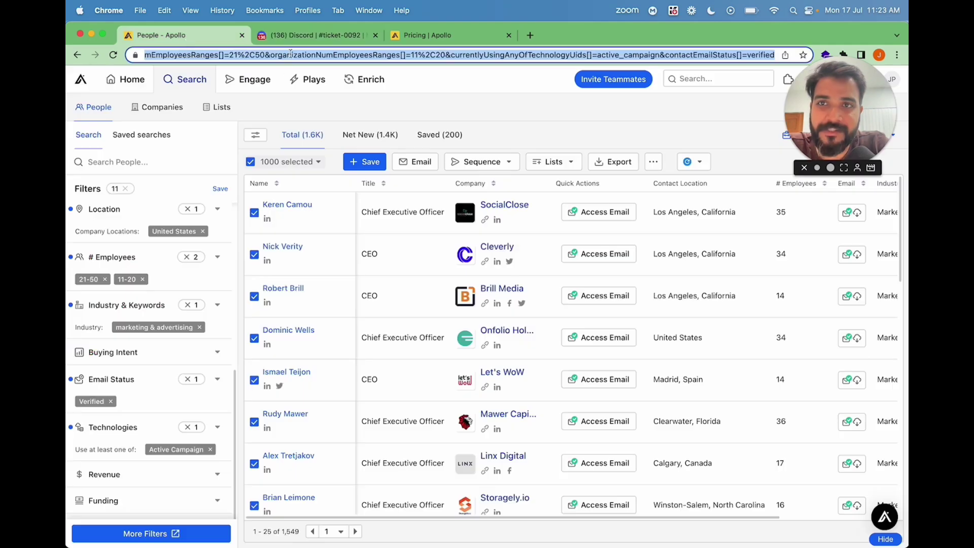
{"action": "left_click", "coordinate": [325, 36]}
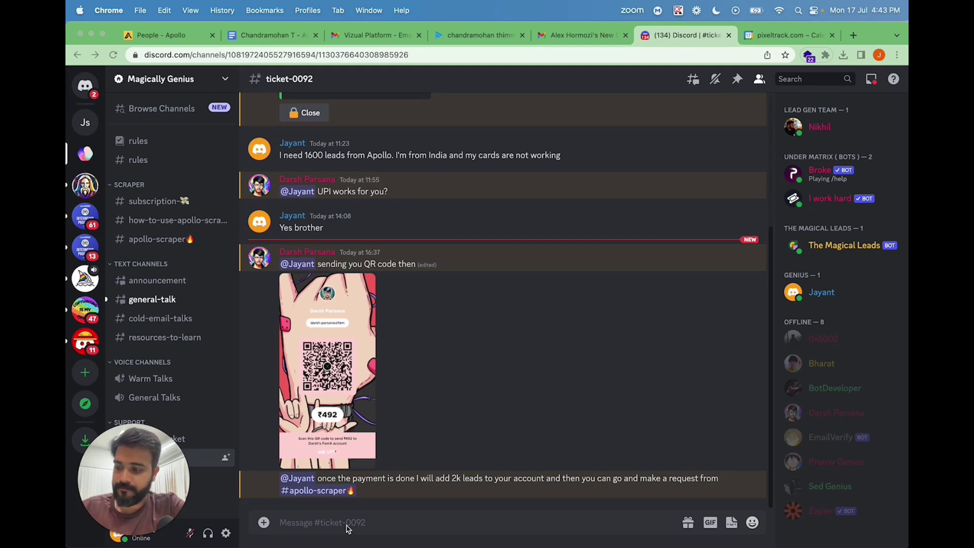
Reply 'done brother' in the Discord ticket.
{"action": "left_click", "coordinate": [348, 528]}
{"action": "type", "text": "do"}
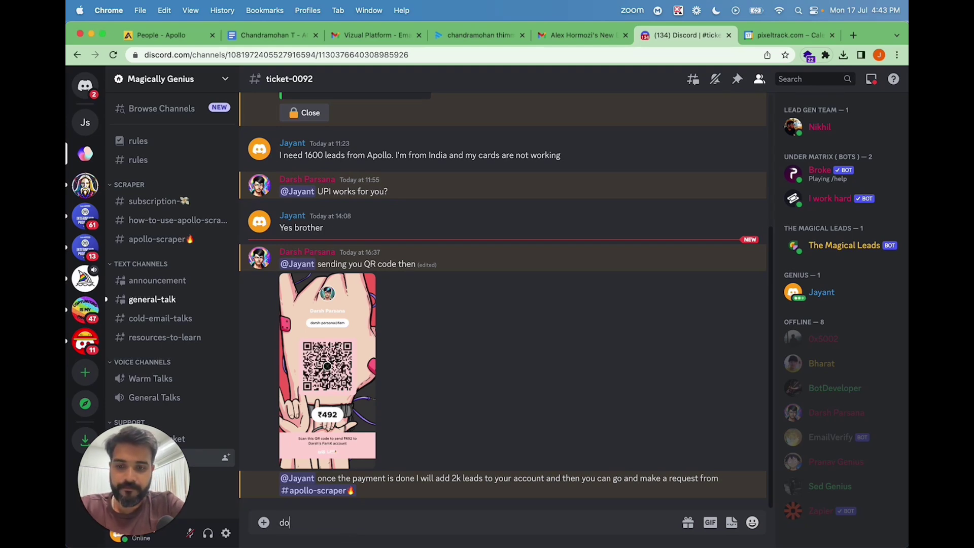
{"action": "type", "text": "neb brother"}
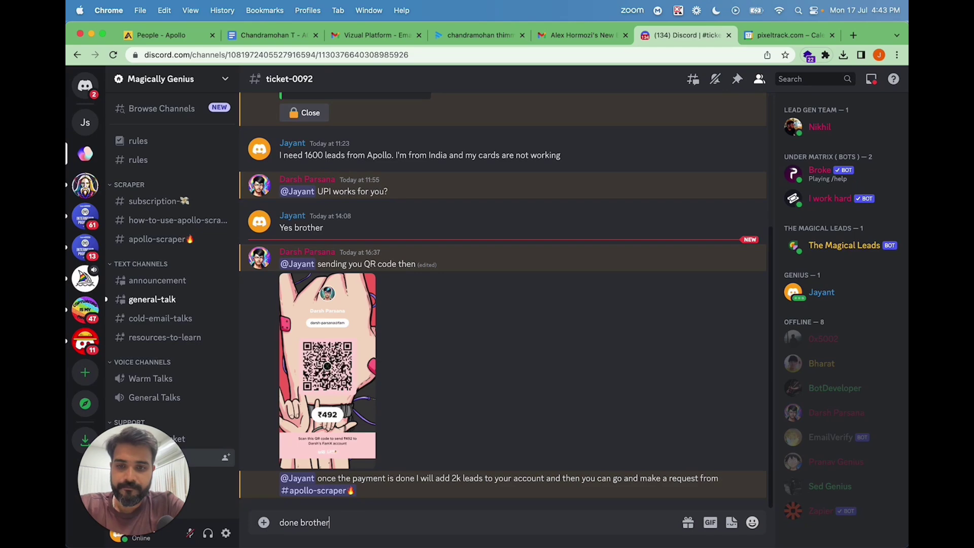
{"action": "key", "text": "Return"}
Post the ₹492 payment-success screenshot copied from WhatsApp into the ticket.
{"action": "key", "text": "super+Tab"}
{"action": "key", "text": "super+c"}
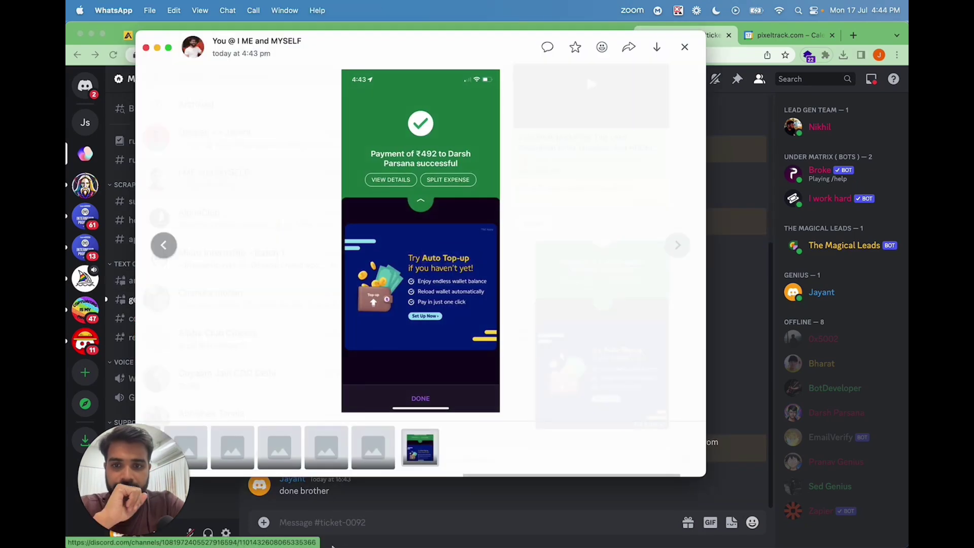
{"action": "key", "text": "super+Tab"}
{"action": "key", "text": "super+v"}
{"action": "key", "text": "Return"}
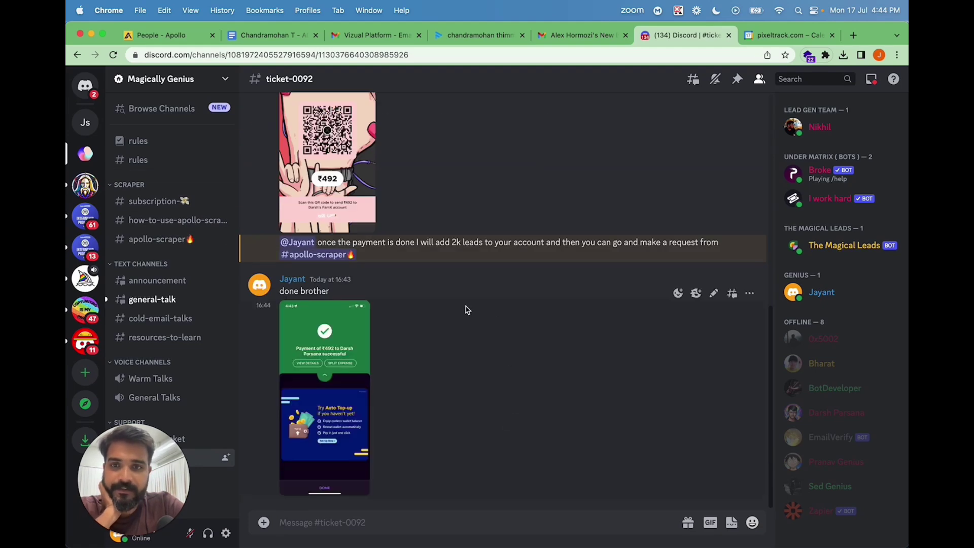
{"action": "scroll", "coordinate": [465, 306], "scroll_direction": "up", "scroll_amount": 10}
{"action": "scroll", "coordinate": [465, 307], "scroll_direction": "down", "scroll_amount": 10}
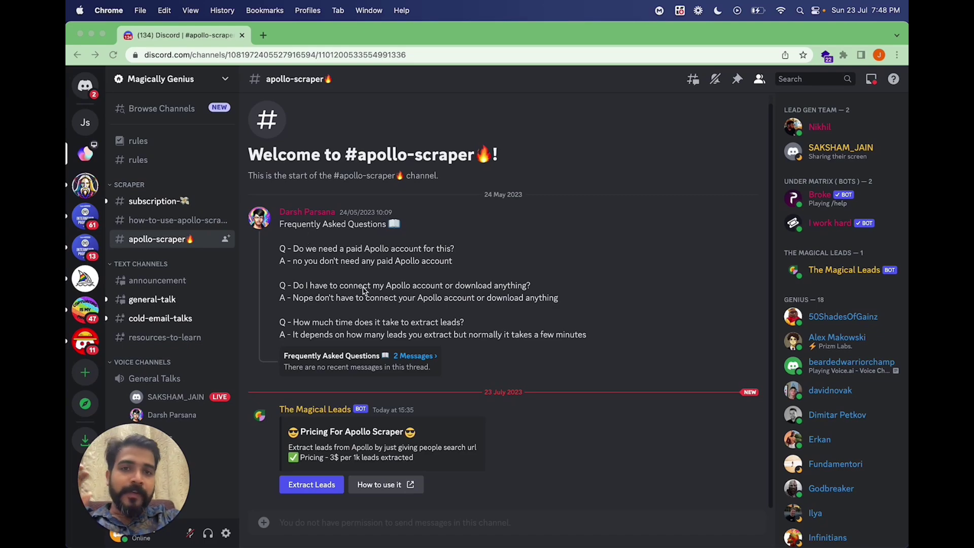
Copy the Apollo search link from the Apollo browser window.
{"action": "key", "text": "ctrl+Up"}
{"action": "left_click", "coordinate": [274, 81]}
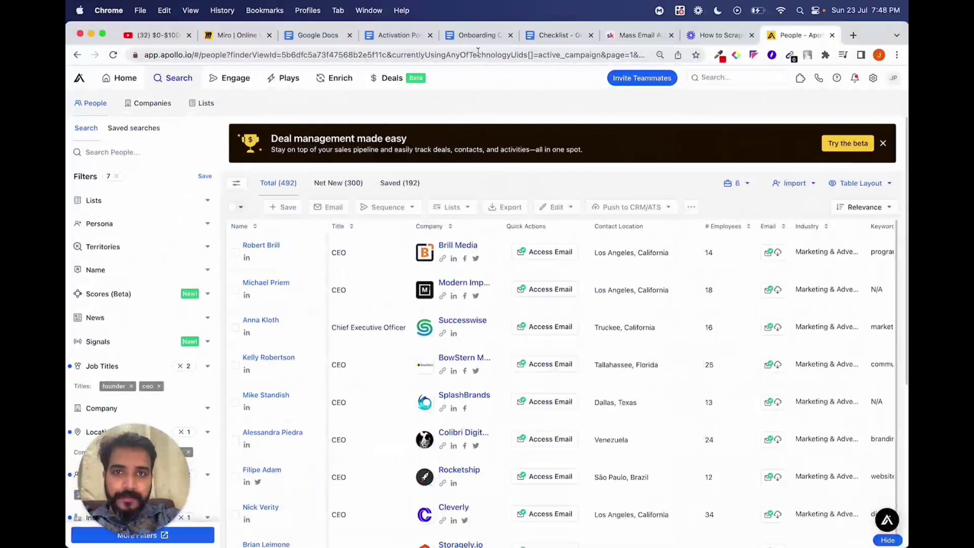
{"action": "left_click", "coordinate": [254, 54]}
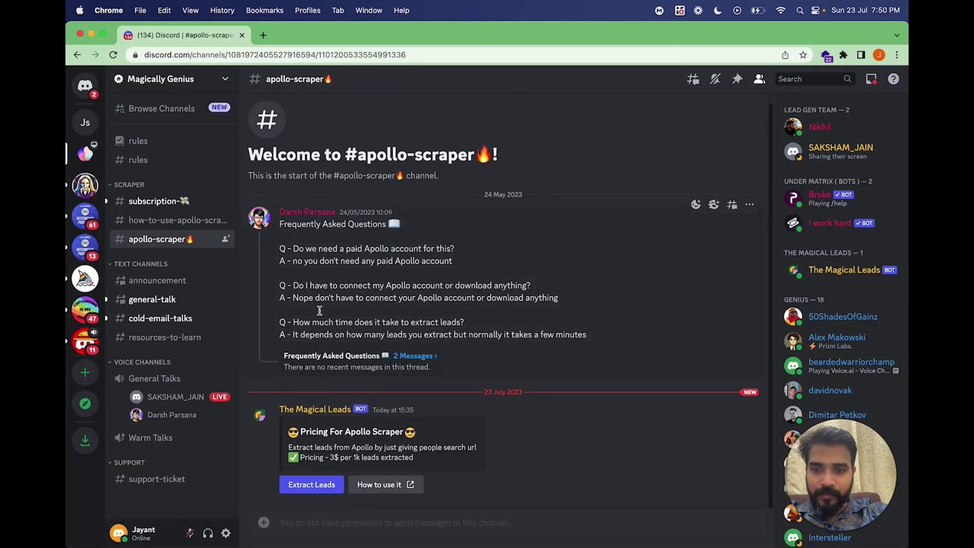
Submit an Extract Leads request with the pasted Apollo link and 2k leads, then view The Magical Leads DMs.
{"action": "left_click", "coordinate": [311, 484]}
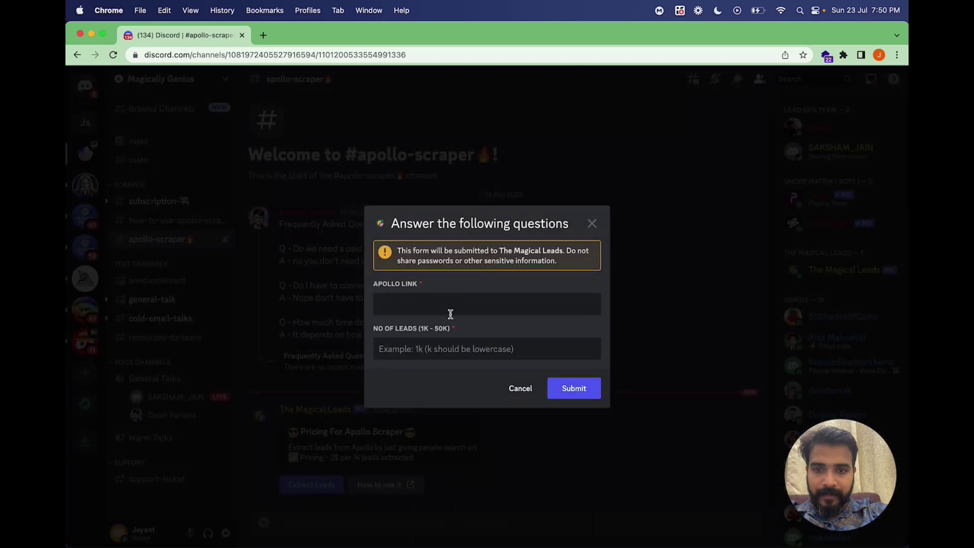
{"action": "left_click", "coordinate": [449, 311]}
{"action": "key", "text": "super+v"}
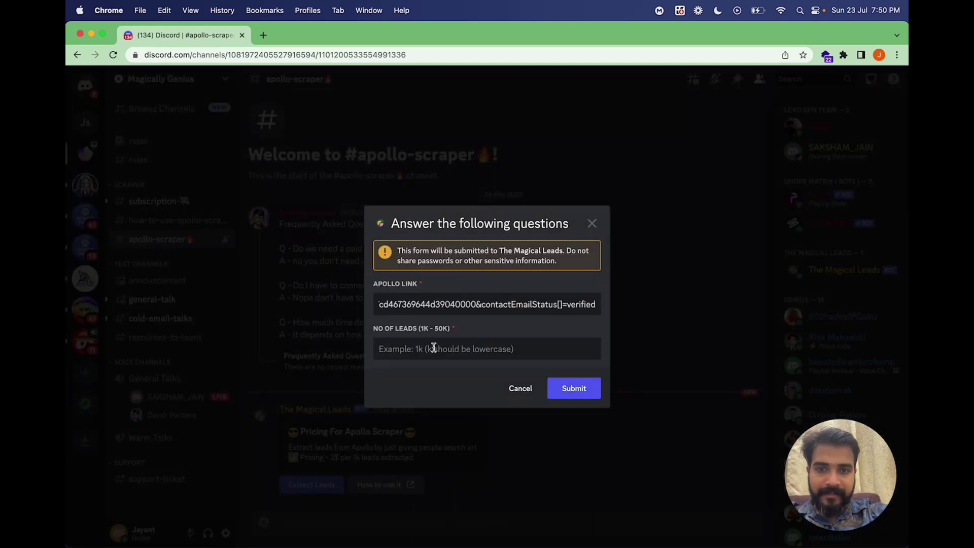
{"action": "left_click", "coordinate": [432, 350]}
{"action": "type", "text": "2k"}
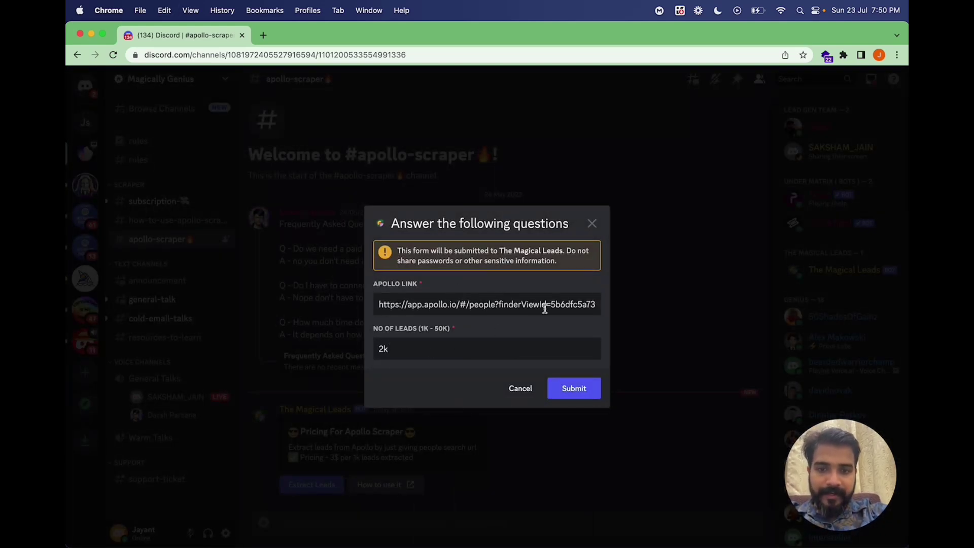
{"action": "left_click", "coordinate": [579, 392]}
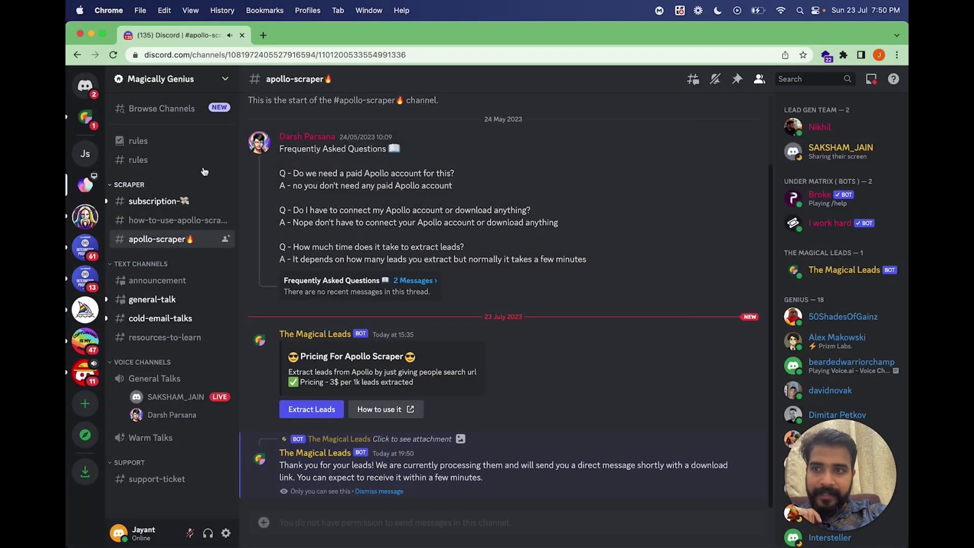
{"action": "left_click", "coordinate": [86, 117]}
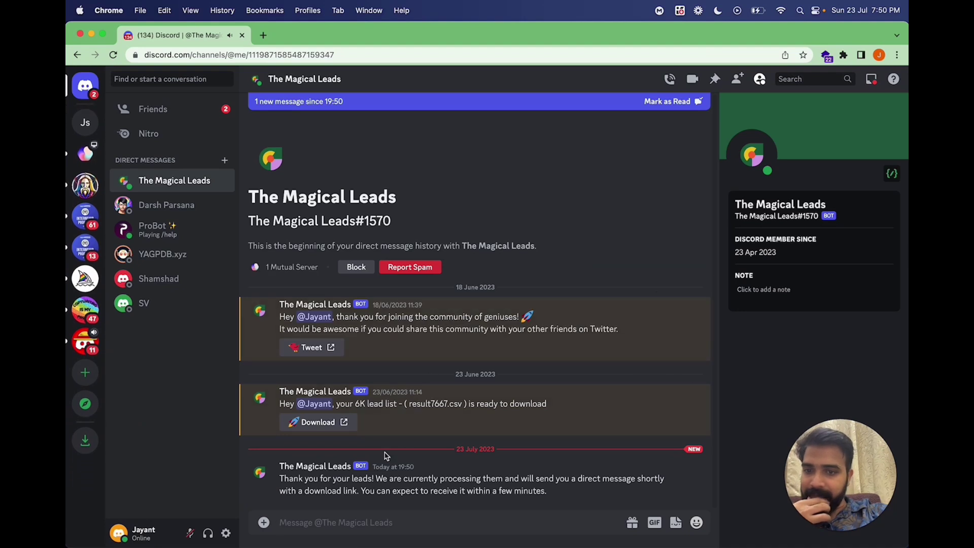
Download result5350.csv from the bot's 2K lead list, always trusting drive.google.com links.
{"action": "left_click_drag", "start_coordinate": [280, 479], "coordinate": [533, 490]}
{"action": "left_click", "coordinate": [533, 490]}
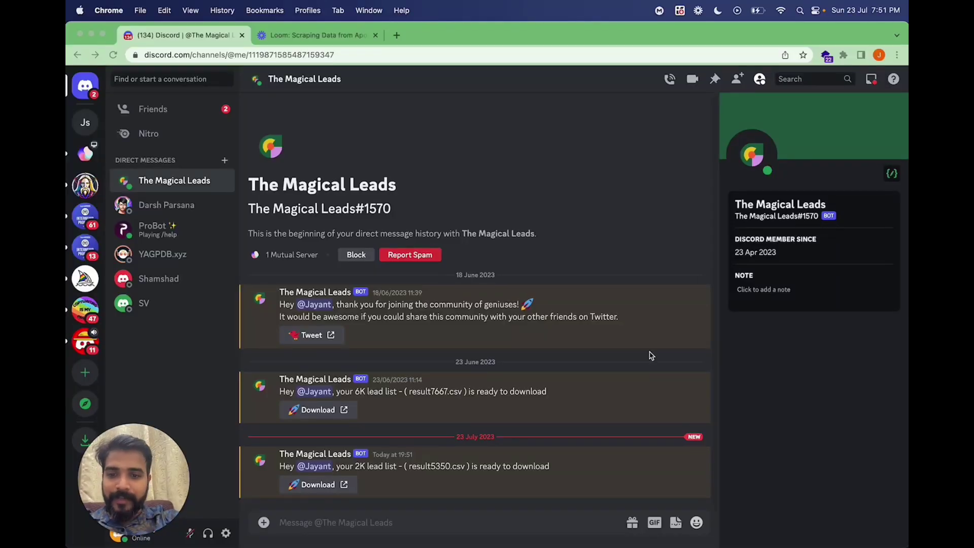
{"action": "left_click", "coordinate": [321, 486]}
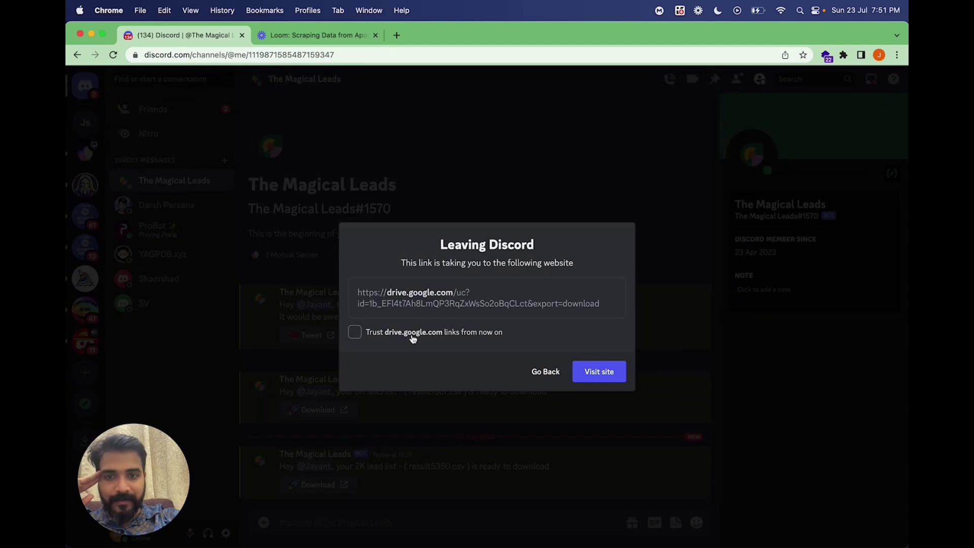
{"action": "left_click", "coordinate": [413, 338]}
{"action": "left_click", "coordinate": [601, 376]}
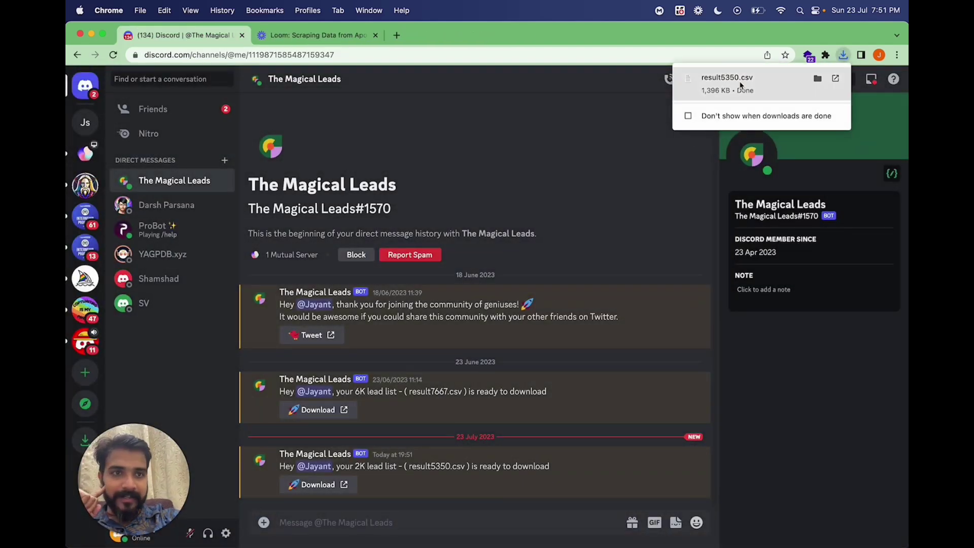
Create a new blank Google spreadsheet from a new tab.
{"action": "left_click", "coordinate": [397, 35]}
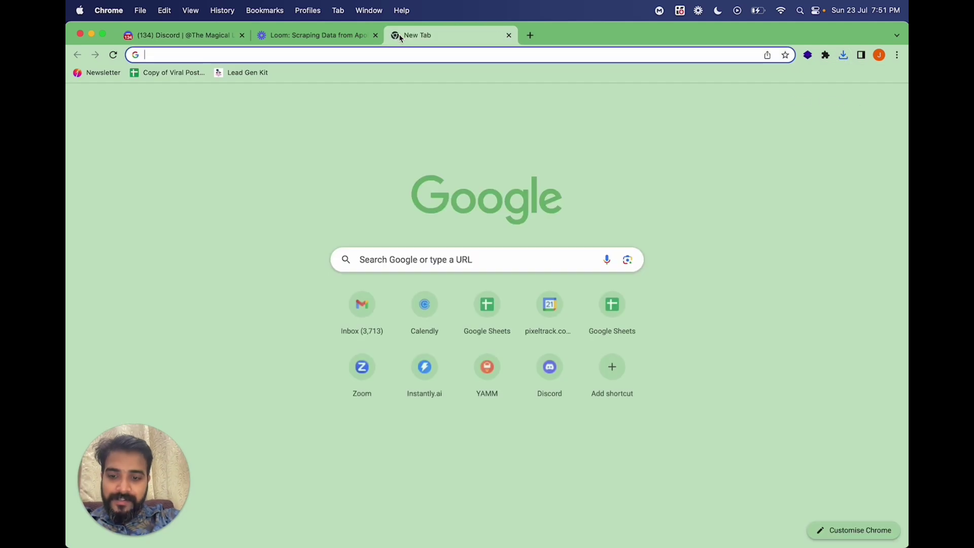
{"action": "type", "text": "sheet"}
{"action": "key", "text": "Return"}
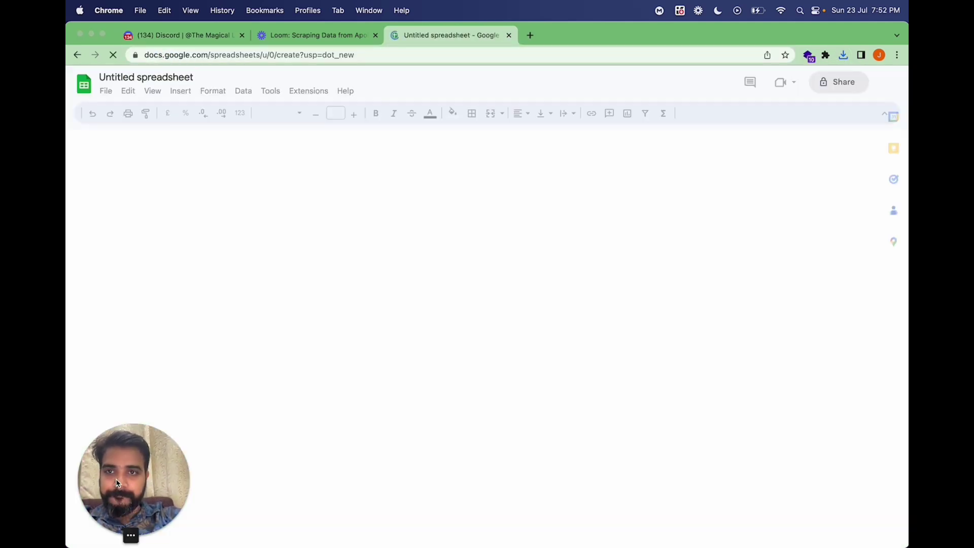
{"action": "left_click_drag", "start_coordinate": [117, 483], "coordinate": [824, 477]}
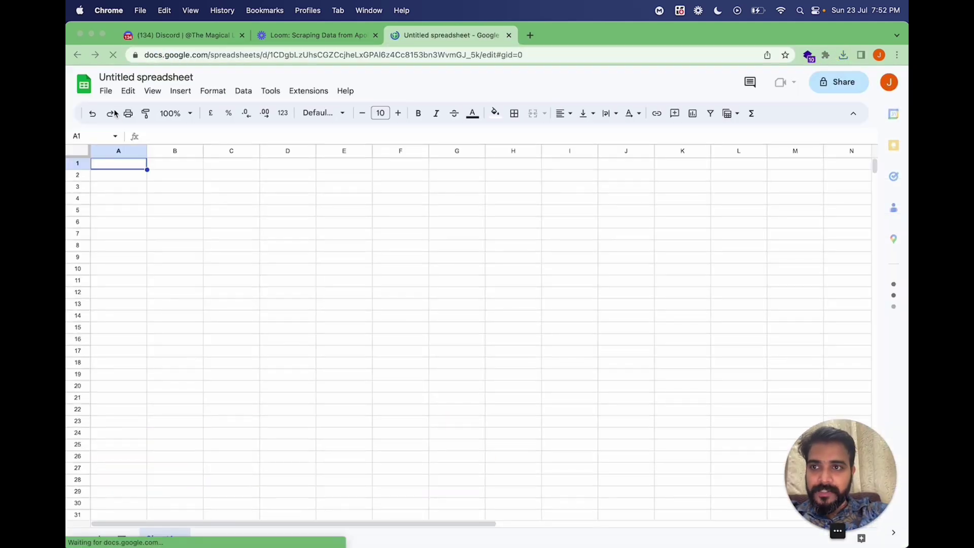
Import result5350.csv from Downloads, replacing the blank spreadsheet.
{"action": "left_click", "coordinate": [106, 92]}
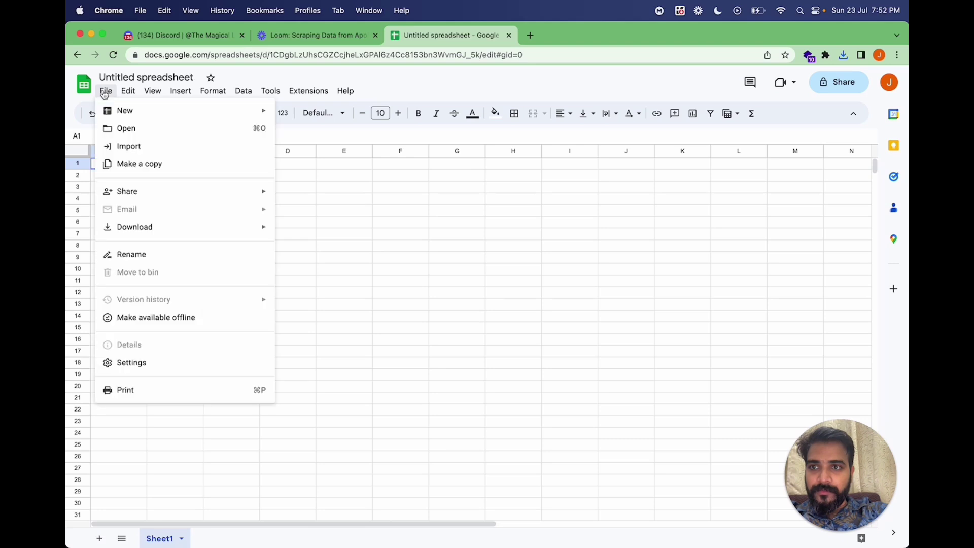
{"action": "left_click", "coordinate": [130, 146]}
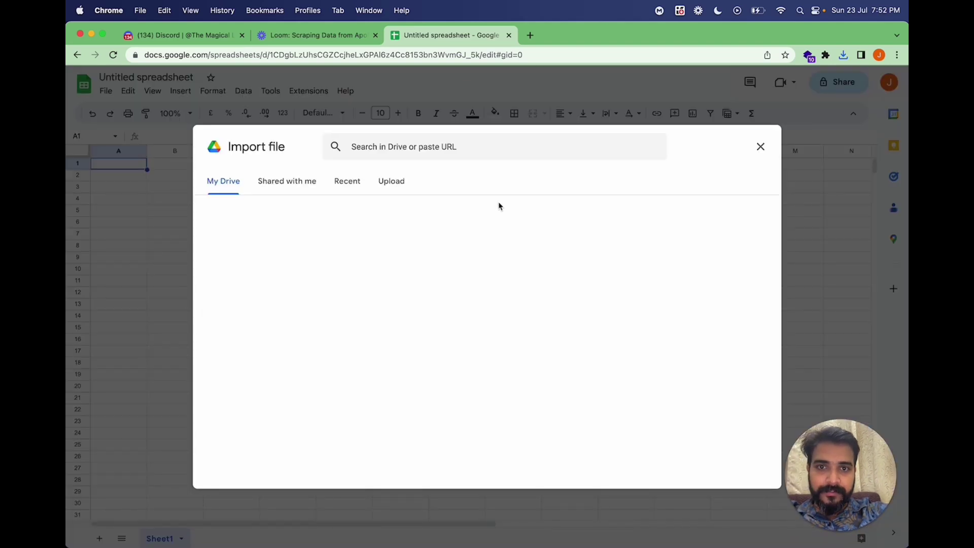
{"action": "left_click", "coordinate": [381, 186]}
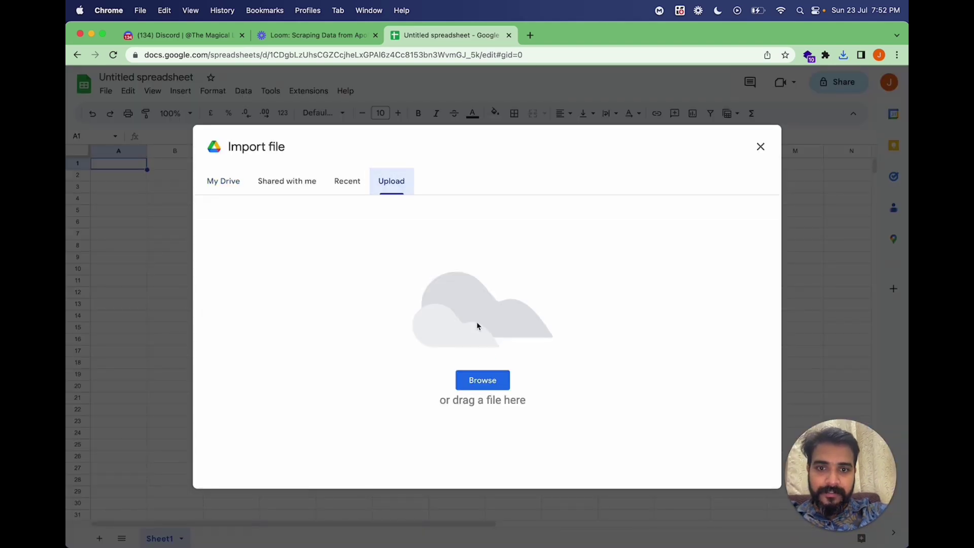
{"action": "left_click", "coordinate": [496, 389]}
{"action": "left_click", "coordinate": [399, 222]}
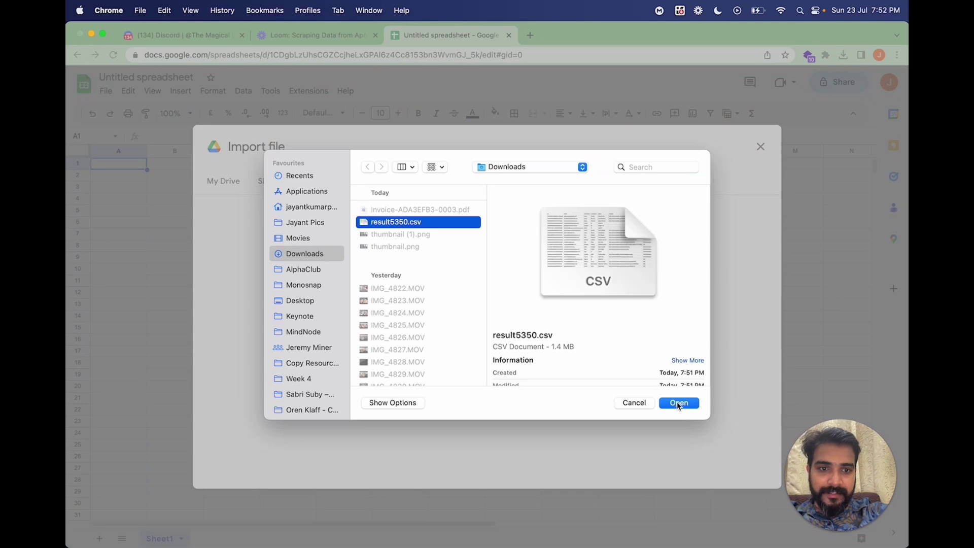
{"action": "left_click", "coordinate": [678, 403]}
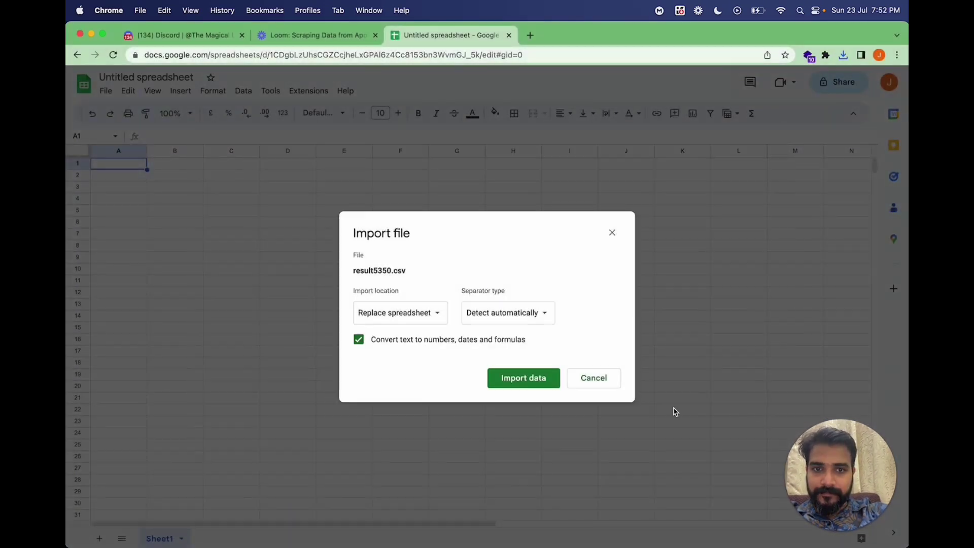
{"action": "left_click", "coordinate": [537, 386]}
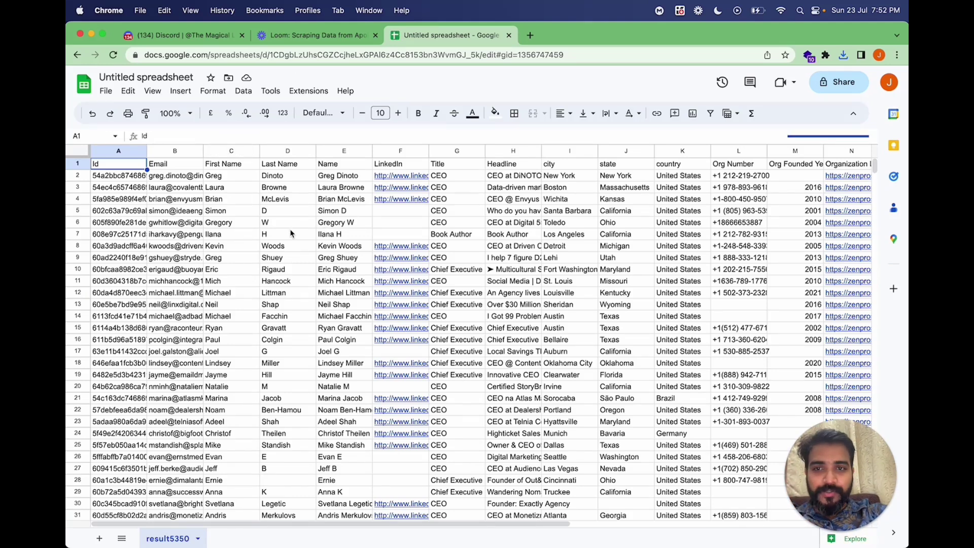
Convert the Email column B into people chips, widen it, and reselect it.
{"action": "left_click", "coordinate": [177, 151]}
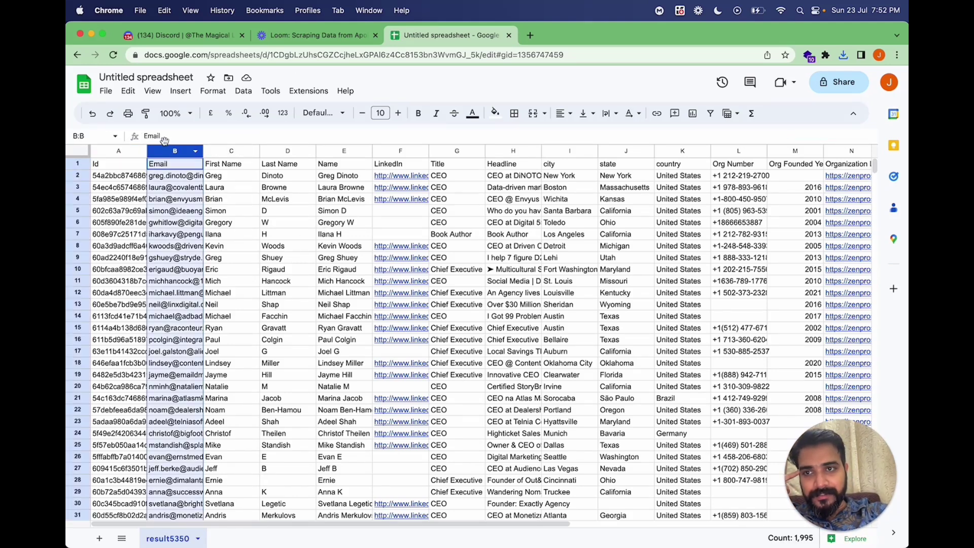
{"action": "left_click", "coordinate": [180, 91]}
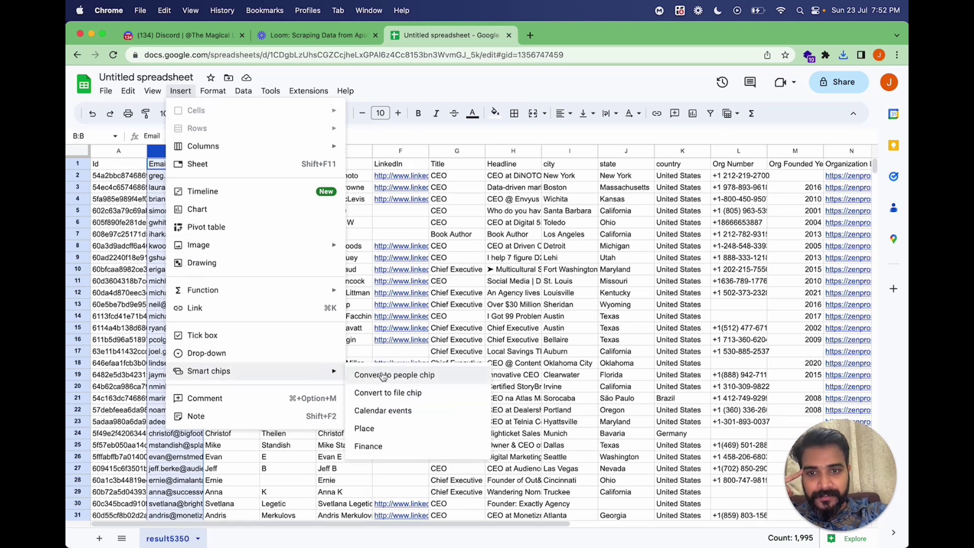
{"action": "left_click", "coordinate": [383, 375]}
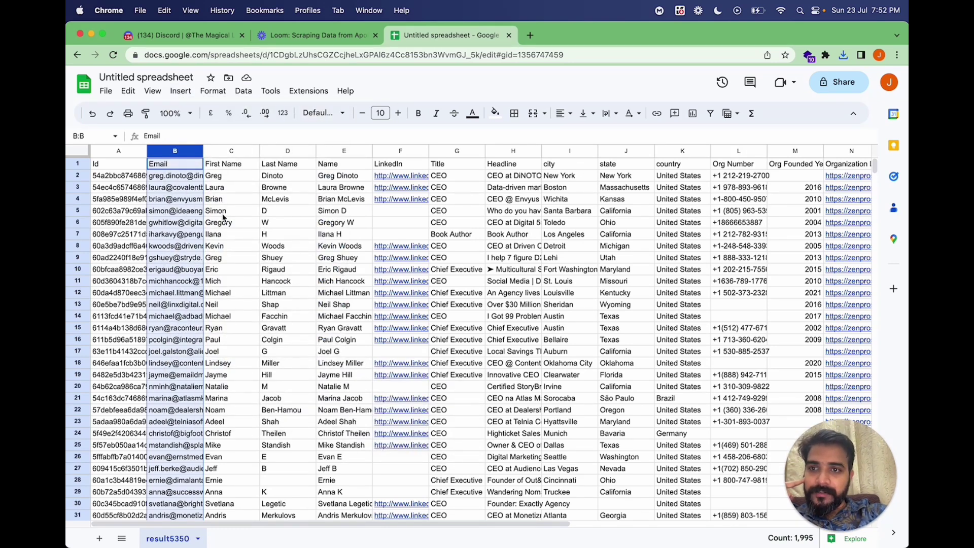
{"action": "left_click", "coordinate": [224, 260]}
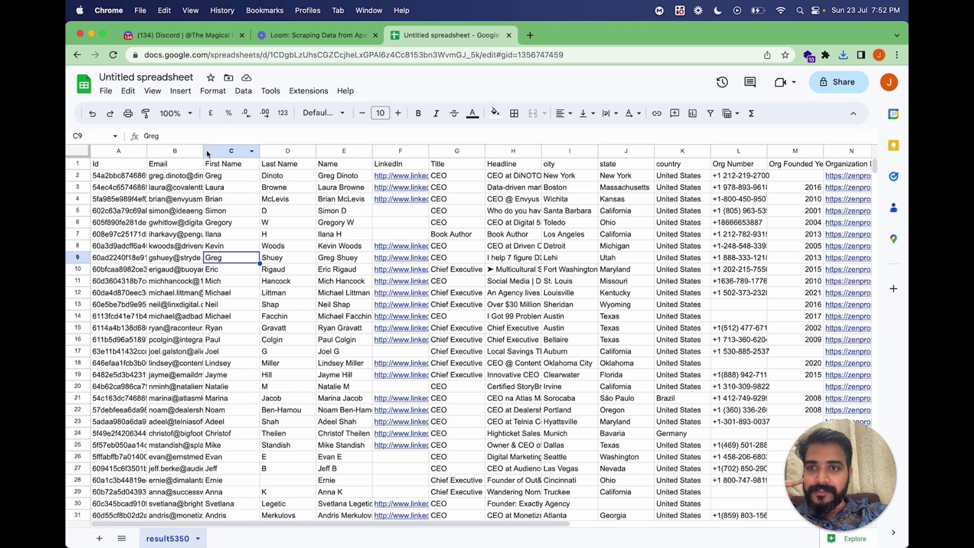
{"action": "left_click_drag", "start_coordinate": [204, 151], "coordinate": [219, 151]}
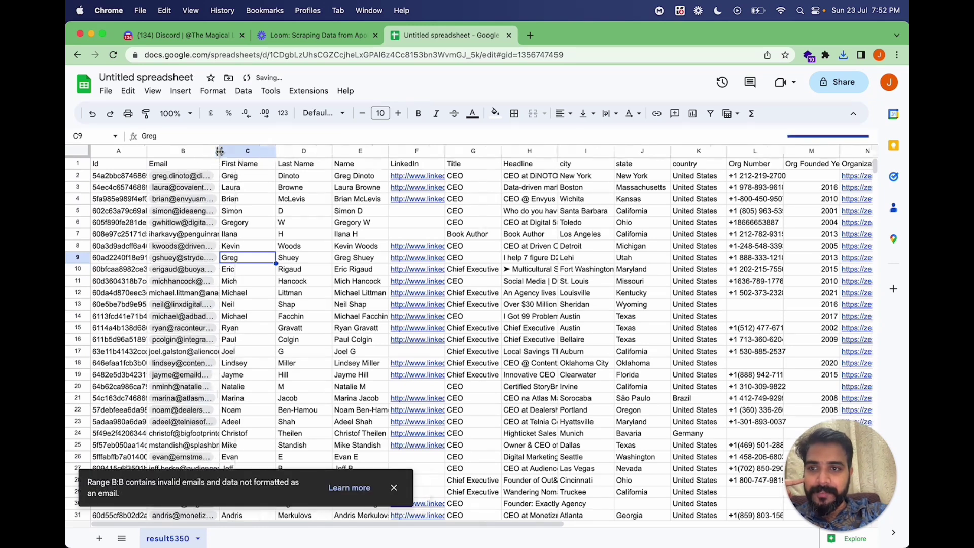
{"action": "left_click", "coordinate": [183, 153]}
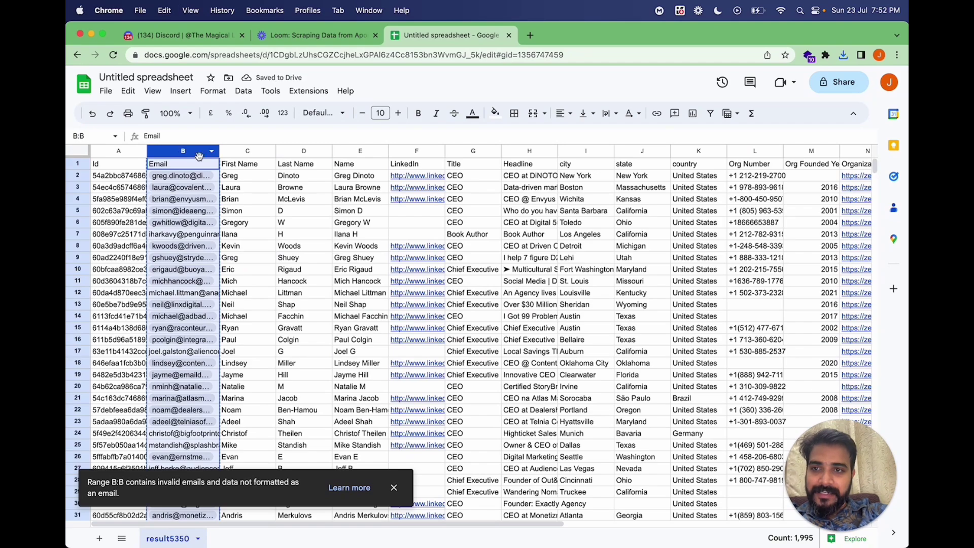
Launch Microsoft Excel from Launchpad.
{"action": "left_click", "coordinate": [81, 119]}
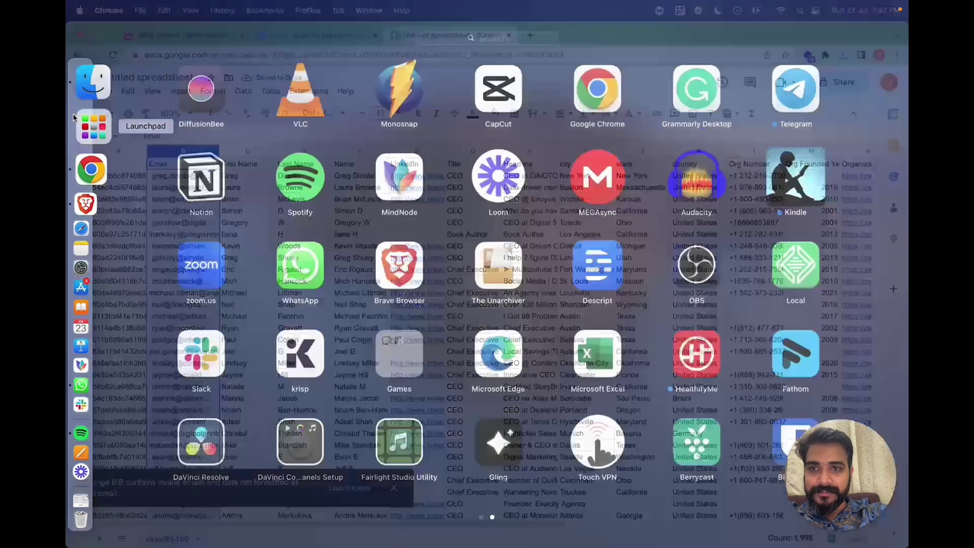
{"action": "scroll", "coordinate": [333, 313], "scroll_direction": "left", "scroll_amount": 5}
{"action": "scroll", "coordinate": [380, 376], "scroll_direction": "right", "scroll_amount": 5}
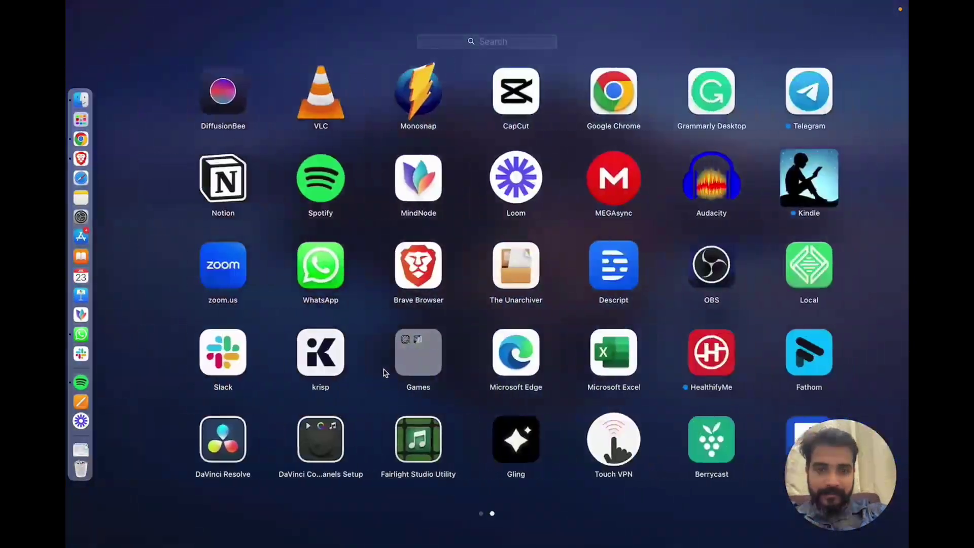
{"action": "left_click", "coordinate": [599, 355]}
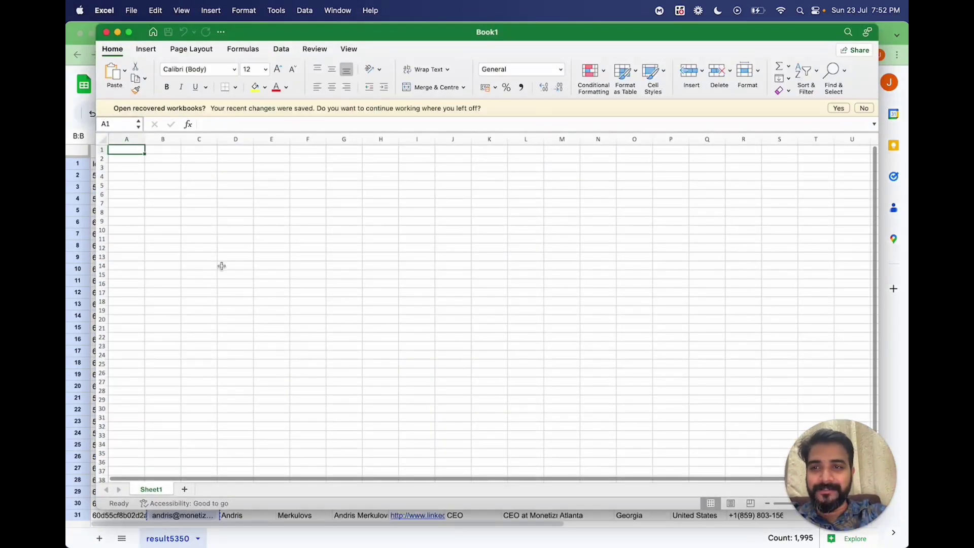
Paste the copied emails into A1 of Book1 and widen column A to fit them.
{"action": "left_click", "coordinate": [222, 266]}
{"action": "left_click", "coordinate": [127, 148]}
{"action": "key", "text": "super+v"}
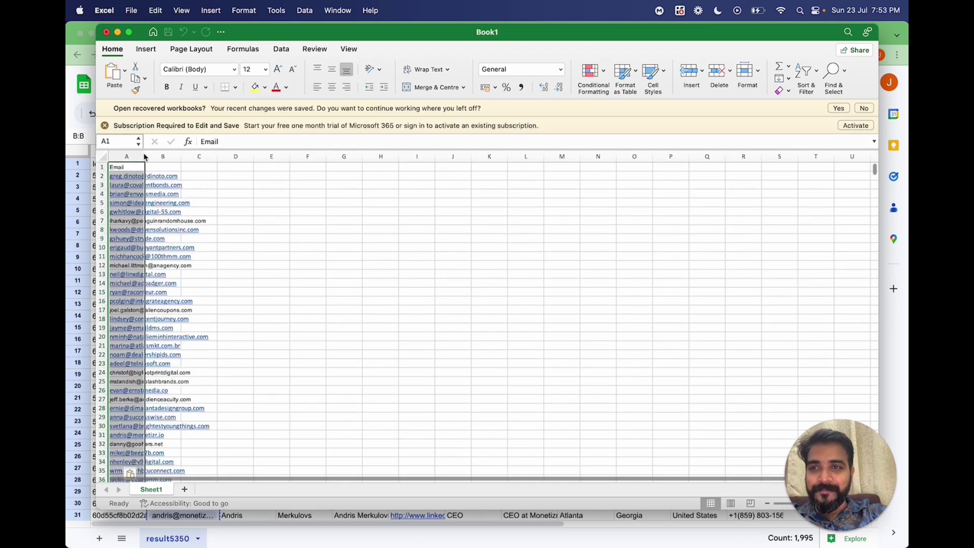
{"action": "left_click", "coordinate": [247, 211]}
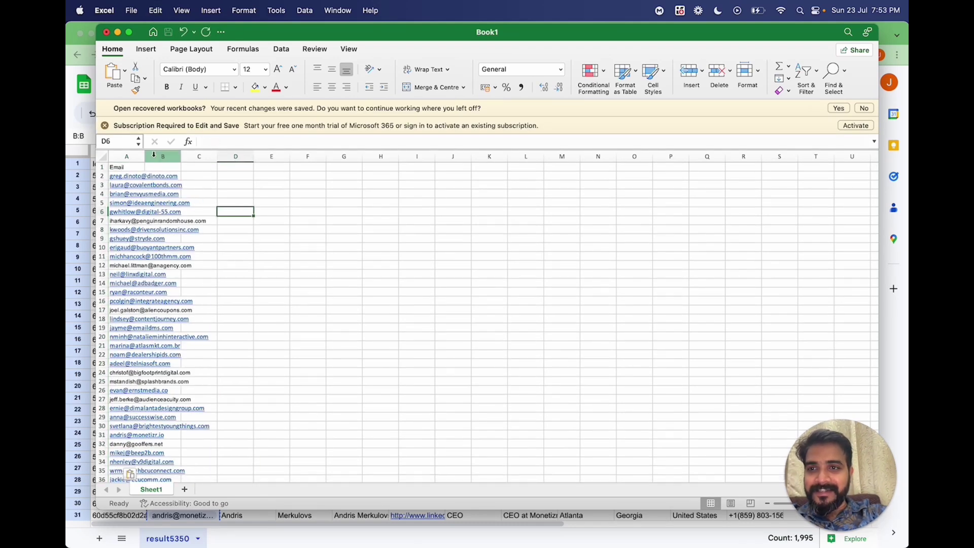
{"action": "left_click_drag", "start_coordinate": [145, 154], "coordinate": [171, 154]}
{"action": "left_click", "coordinate": [140, 156]}
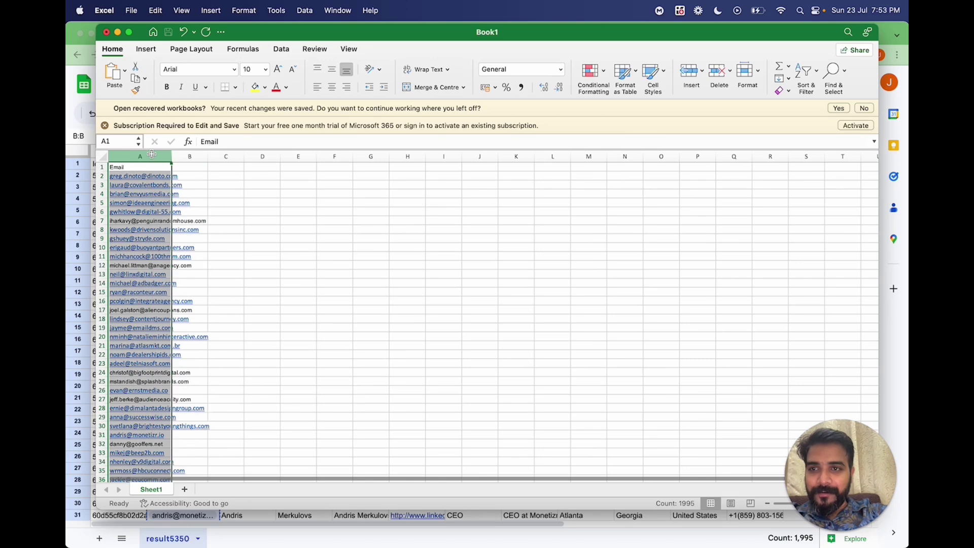
{"action": "left_click", "coordinate": [82, 202]}
Create a new spreadsheet and paste the email list into column A.
{"action": "left_click", "coordinate": [105, 90]}
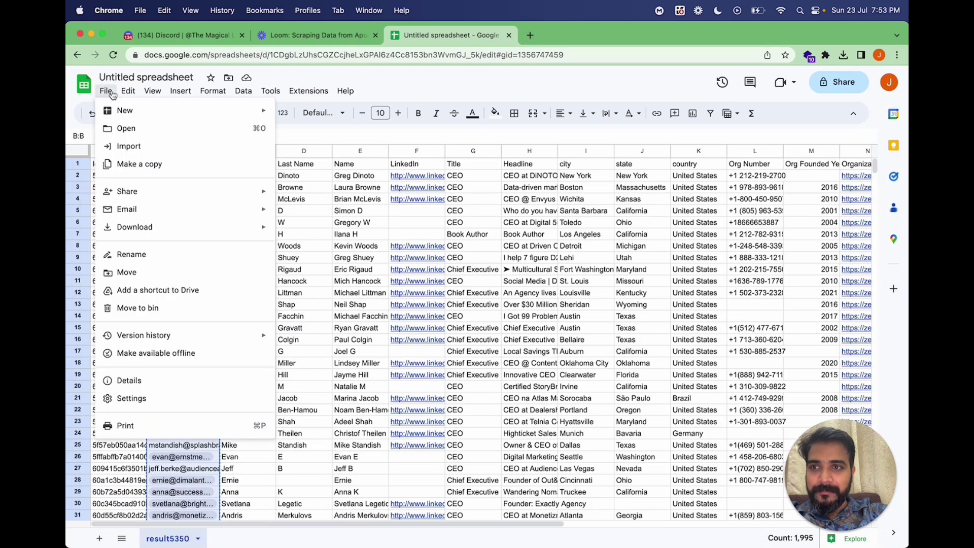
{"action": "left_click", "coordinate": [298, 115]}
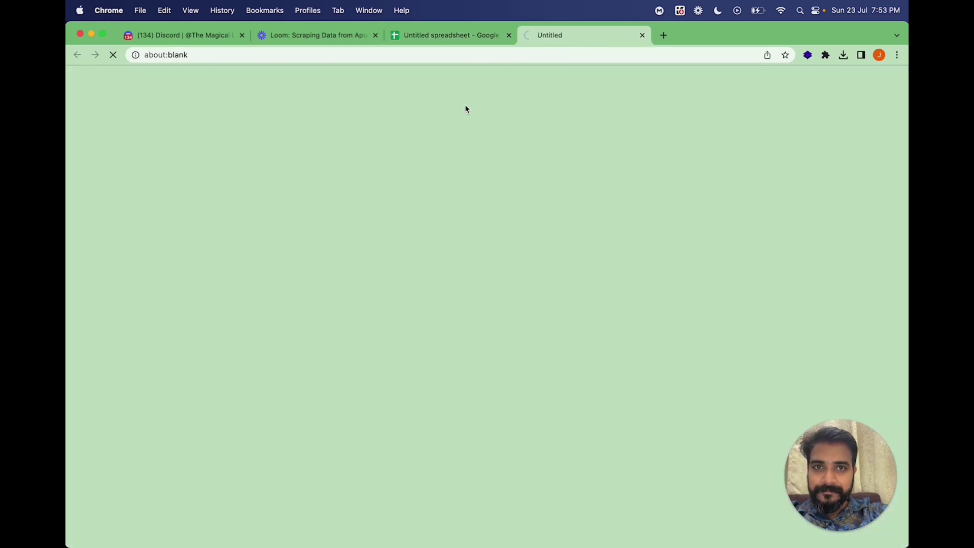
{"action": "key", "text": "super+v"}
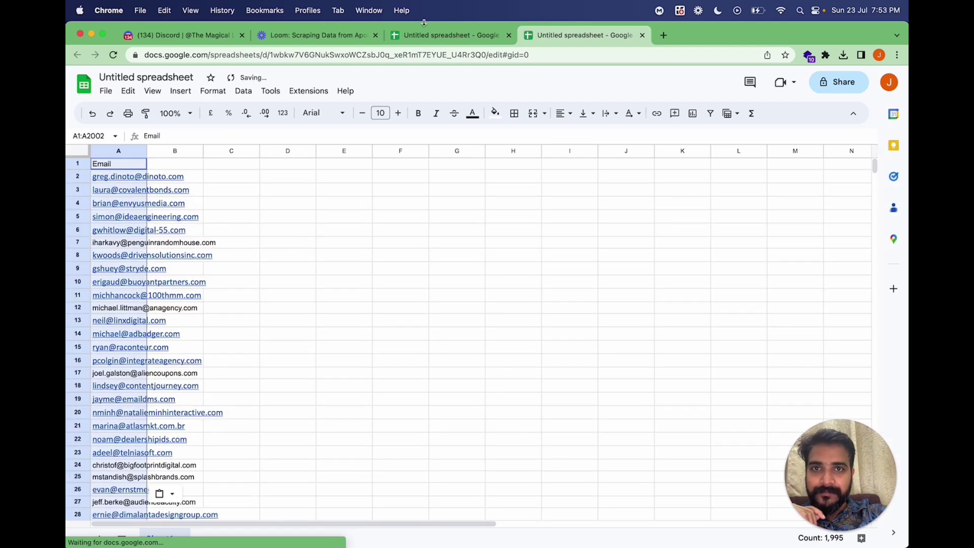
Copy the full result5350 contact table and paste it starting at B1.
{"action": "key", "text": "ctrl+shift+Tab"}
{"action": "key", "text": "super+a"}
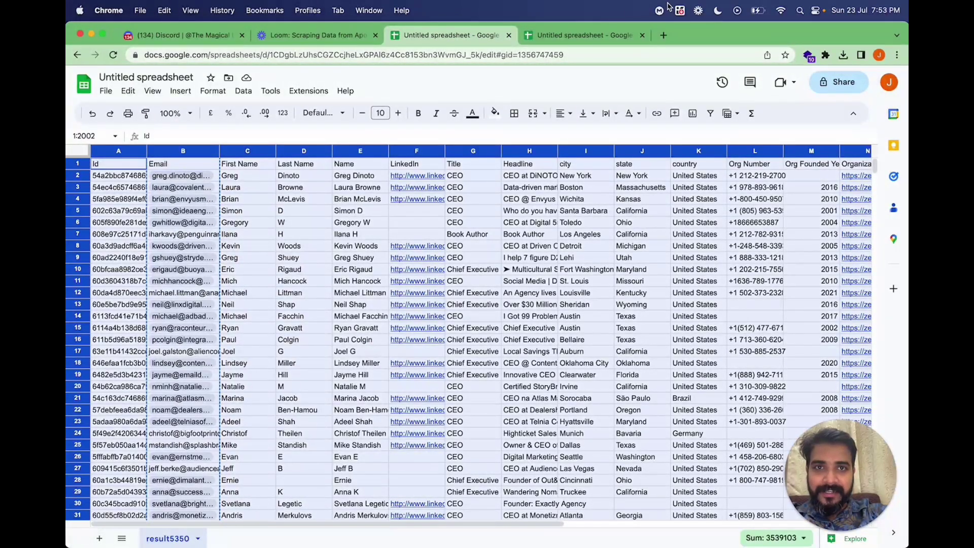
{"action": "key", "text": "ctrl+Tab"}
{"action": "left_click", "coordinate": [185, 168]}
{"action": "key", "text": "super+v"}
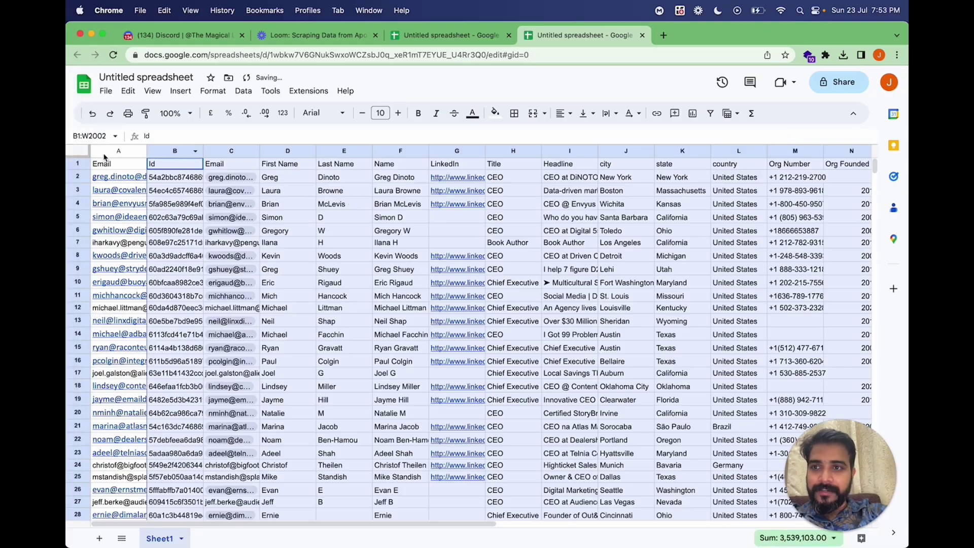
Filter column A by text colour #0563C1, keeping 1,622 blue-email rows, and select column A.
{"action": "left_click", "coordinate": [80, 153]}
{"action": "left_click", "coordinate": [708, 114]}
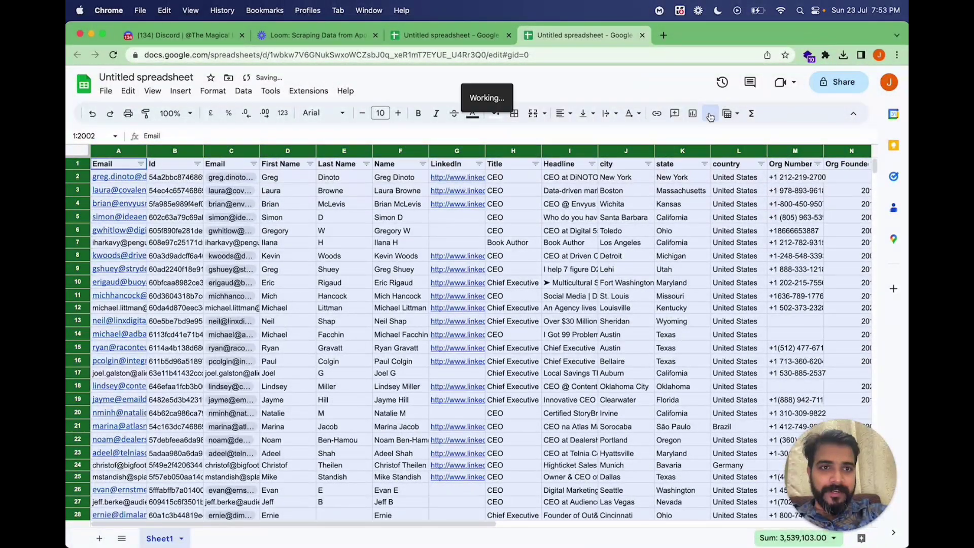
{"action": "left_click", "coordinate": [276, 217]}
{"action": "left_click", "coordinate": [140, 163]}
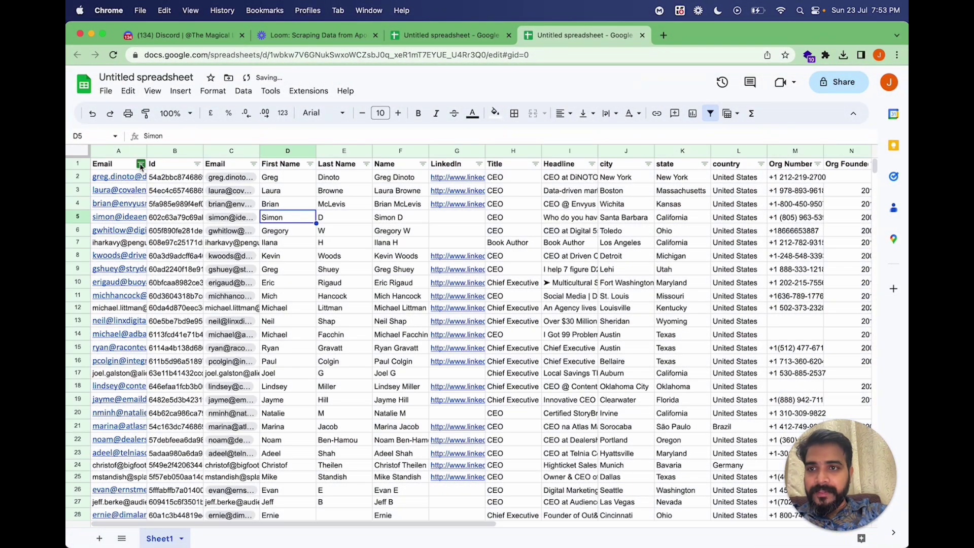
{"action": "mouse_move", "coordinate": [201, 249]}
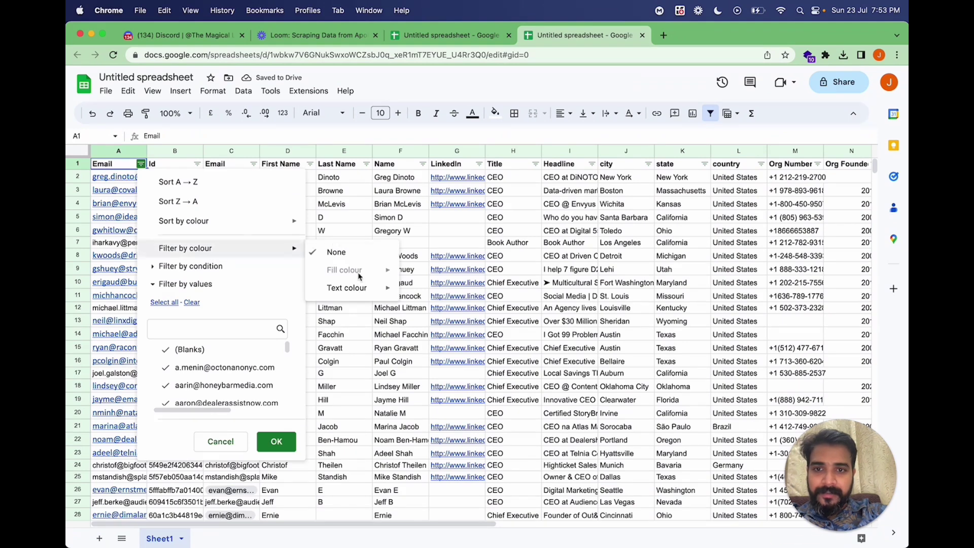
{"action": "mouse_move", "coordinate": [360, 289]}
{"action": "left_click", "coordinate": [438, 292]}
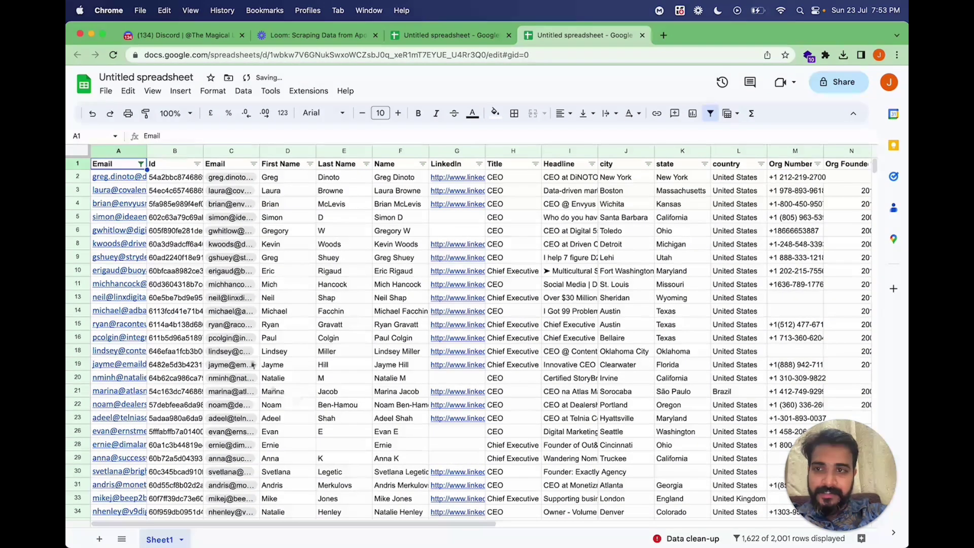
{"action": "left_click", "coordinate": [128, 152]}
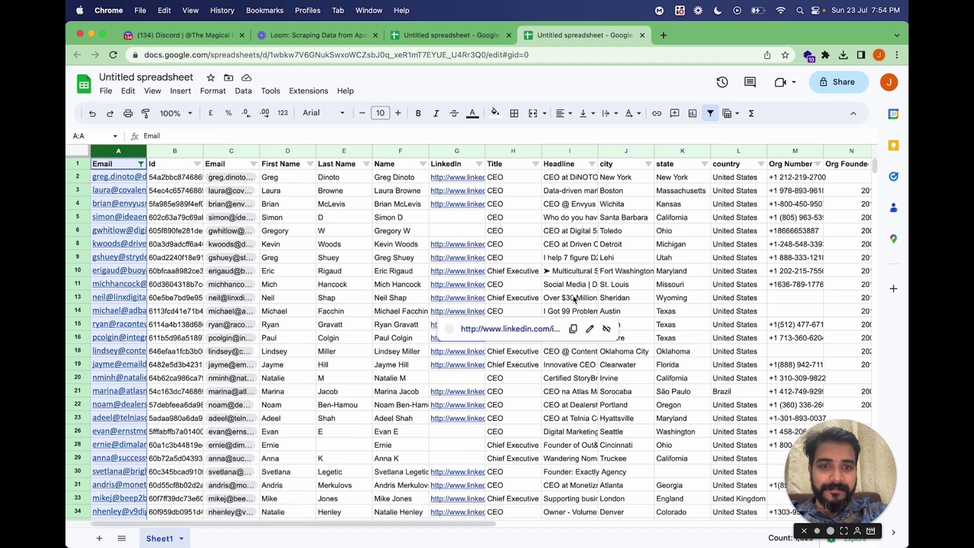
{"action": "scroll", "coordinate": [441, 311], "scroll_direction": "right", "scroll_amount": 5}
{"action": "scroll", "coordinate": [463, 319], "scroll_direction": "left", "scroll_amount": 5}
{"action": "scroll", "coordinate": [462, 320], "scroll_direction": "right", "scroll_amount": 10}
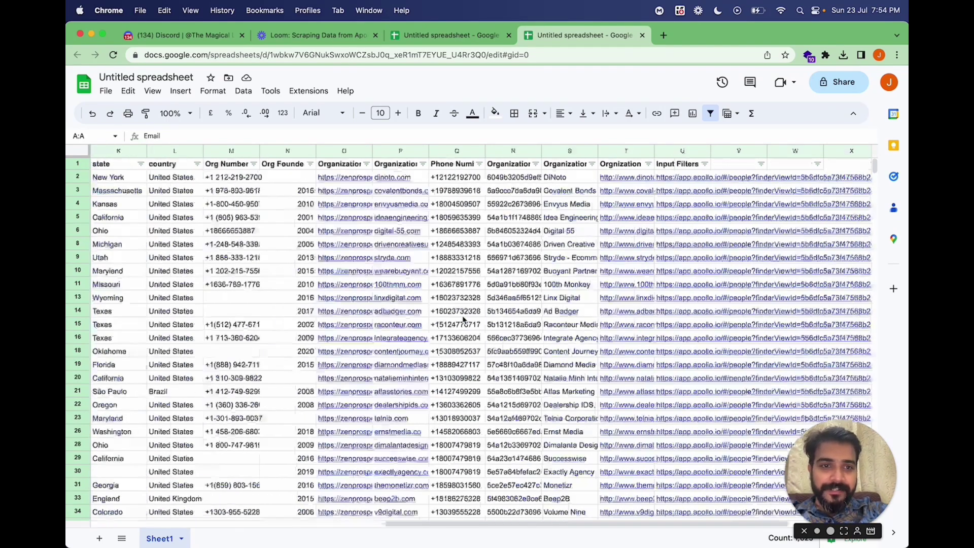
{"action": "scroll", "coordinate": [355, 350], "scroll_direction": "left", "scroll_amount": 10}
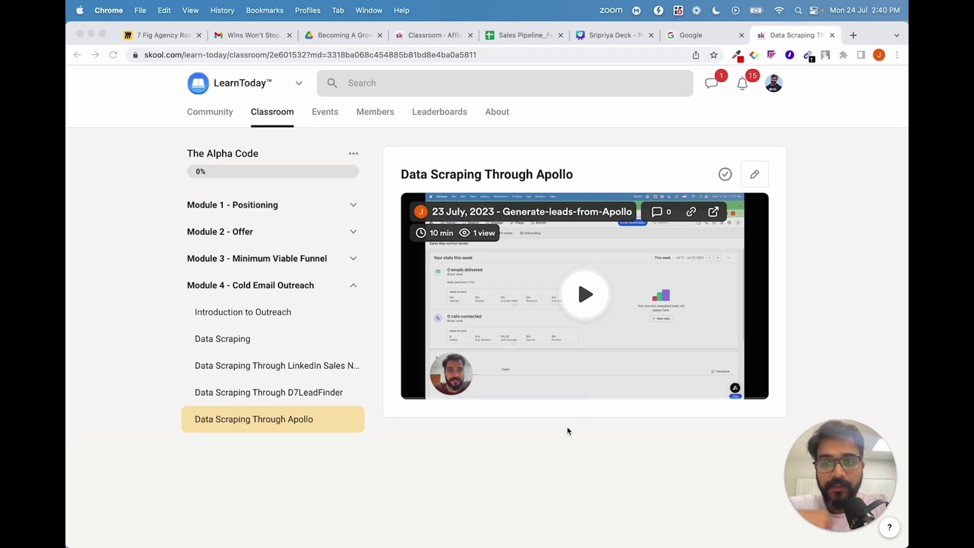
Leave the Skool lesson and switch to the Google homepage tab in Chrome.
{"action": "left_click", "coordinate": [157, 348]}
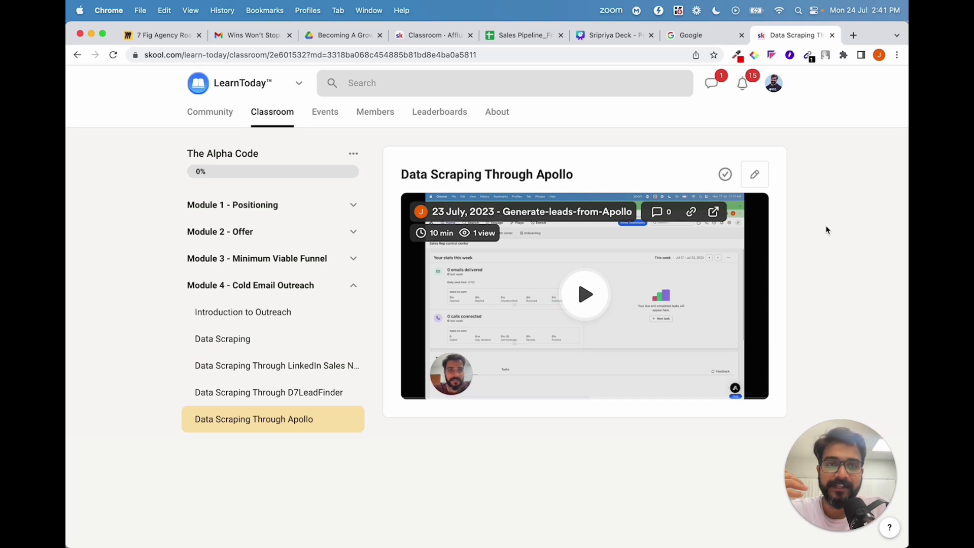
{"action": "left_click", "coordinate": [710, 41]}
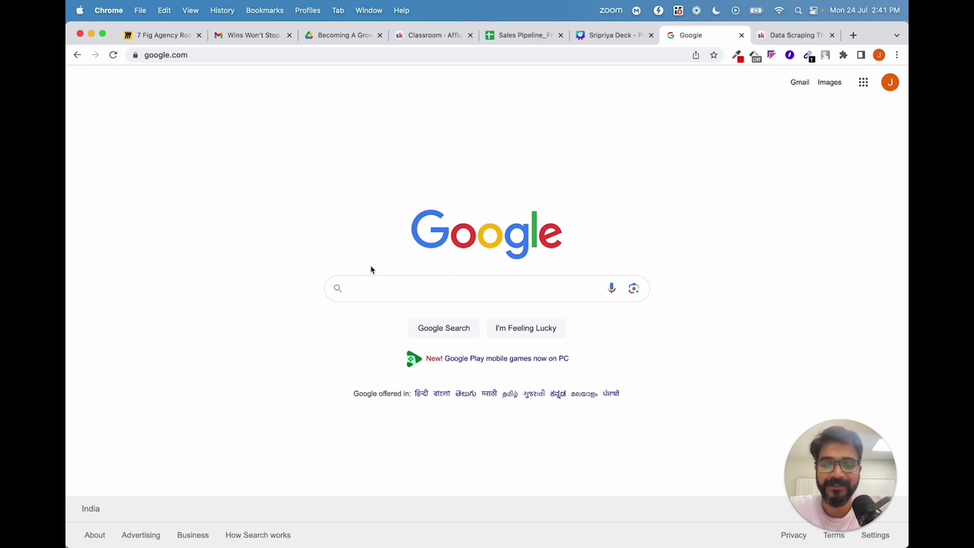
Search Google for site:youtube.com "coach" "+91".
{"action": "right_click", "coordinate": [685, 39]}
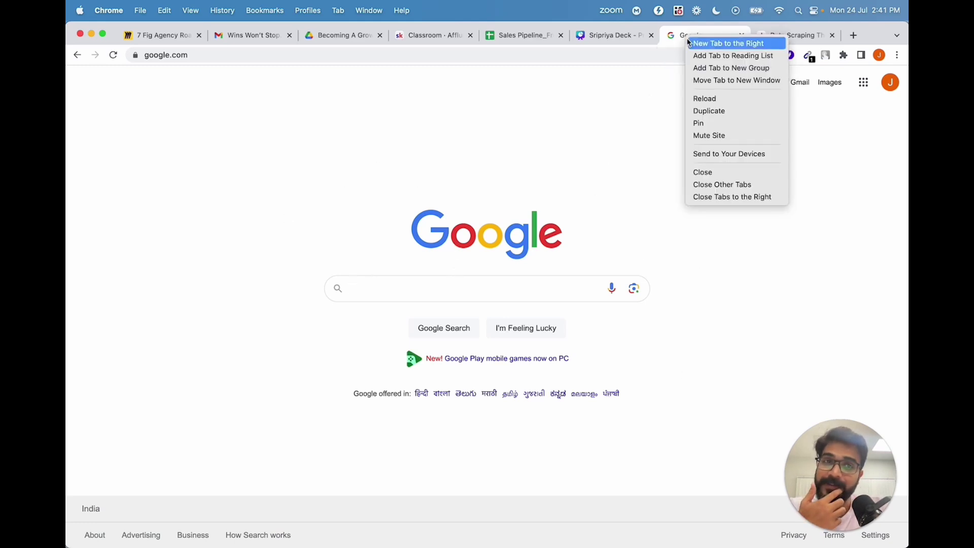
{"action": "left_click", "coordinate": [594, 146]}
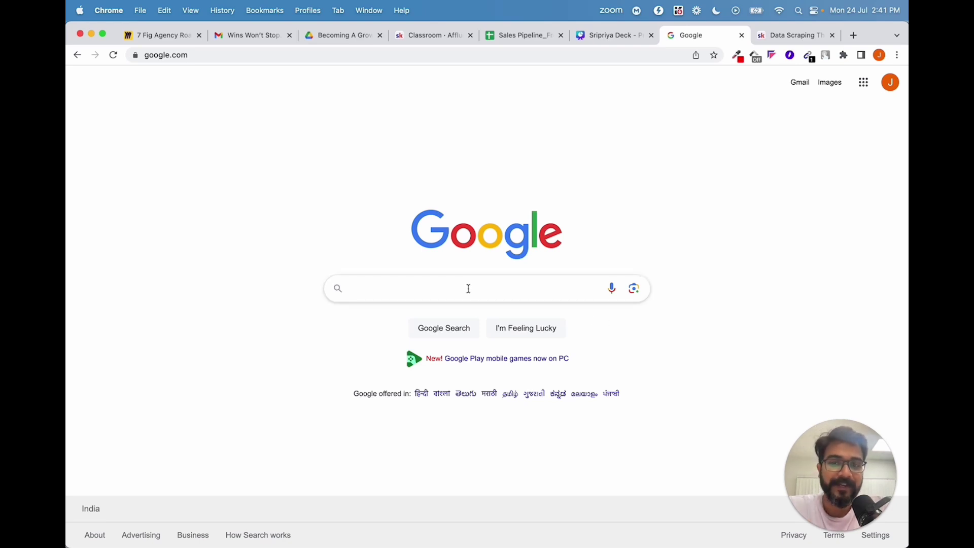
{"action": "left_click", "coordinate": [430, 289]}
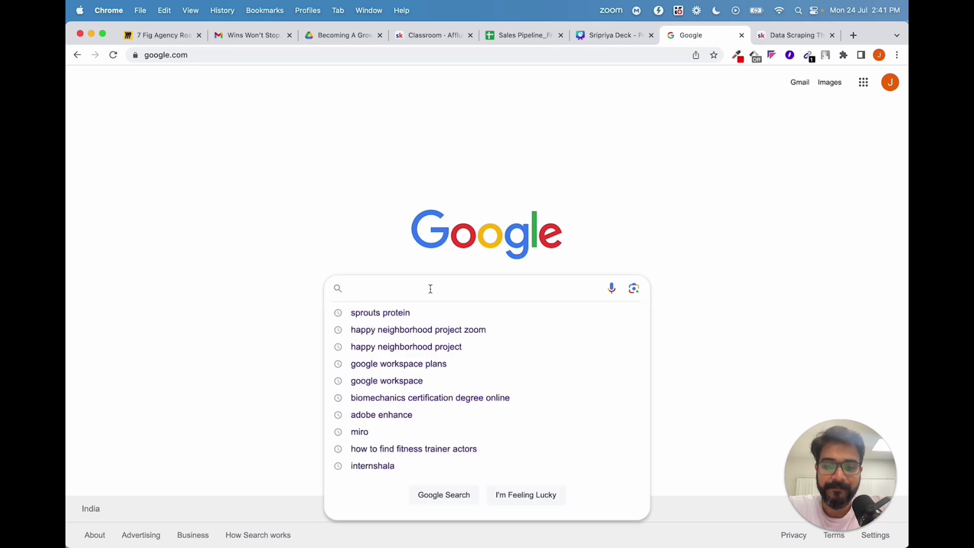
{"action": "type", "text": "site:yo"}
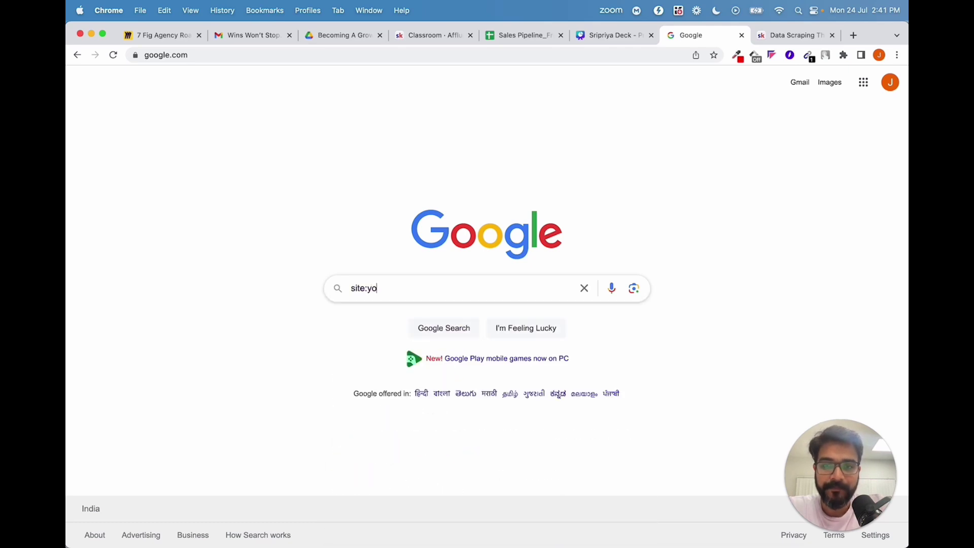
{"action": "type", "text": "utube.com \"coach\" \"+91"}
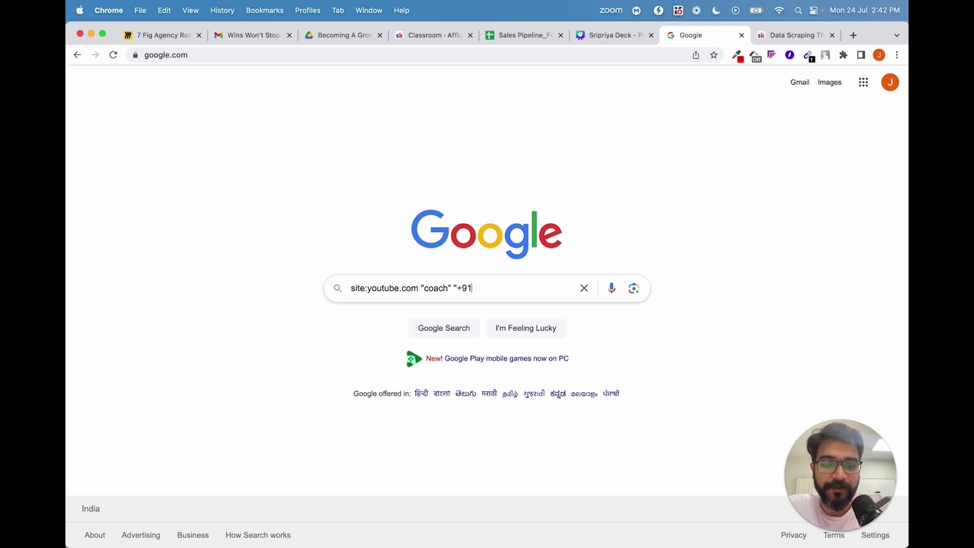
{"action": "key", "text": "Return"}
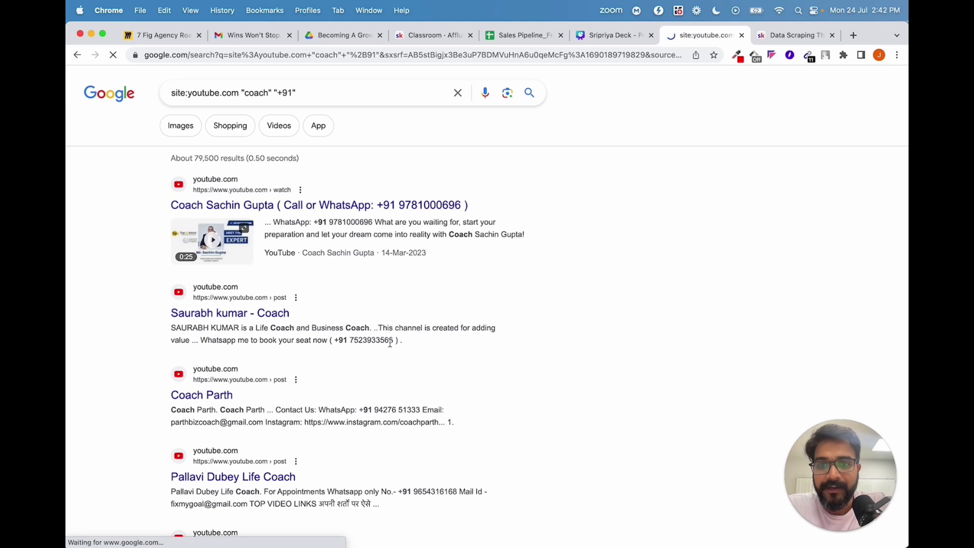
Copy the coach +91 results URL and load it in a new Brave tab.
{"action": "left_click_drag", "start_coordinate": [394, 340], "coordinate": [341, 341]}
{"action": "scroll", "coordinate": [340, 341], "scroll_direction": "down", "scroll_amount": 2}
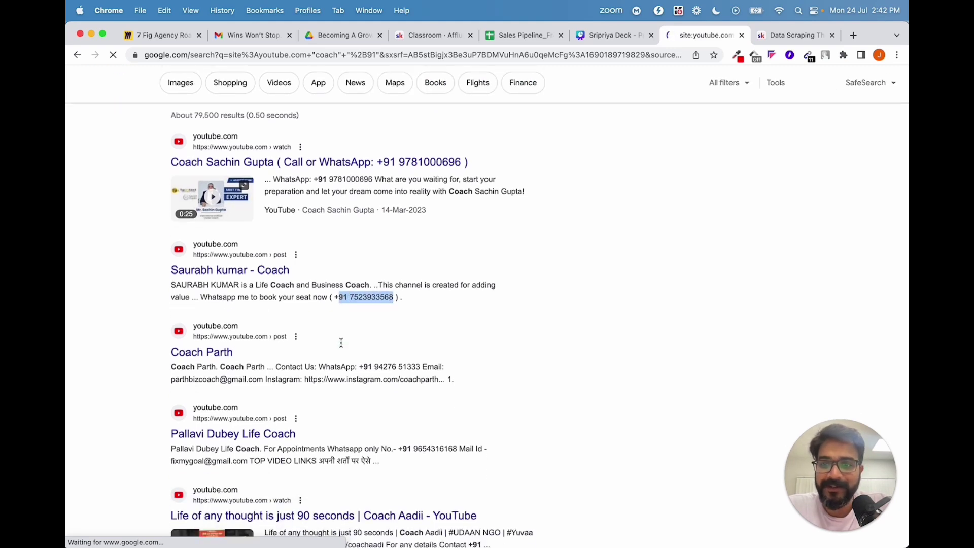
{"action": "scroll", "coordinate": [330, 355], "scroll_direction": "down", "scroll_amount": 2}
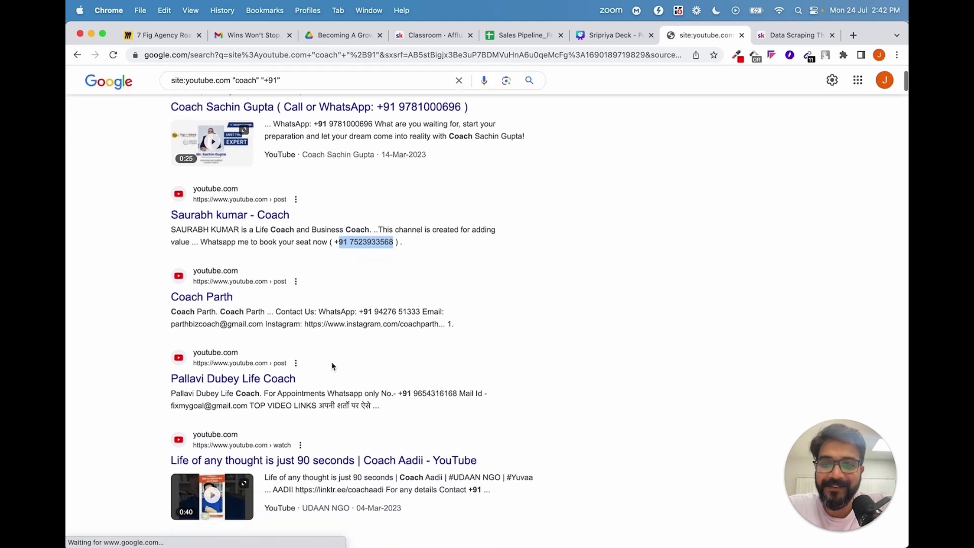
{"action": "left_click", "coordinate": [423, 311]}
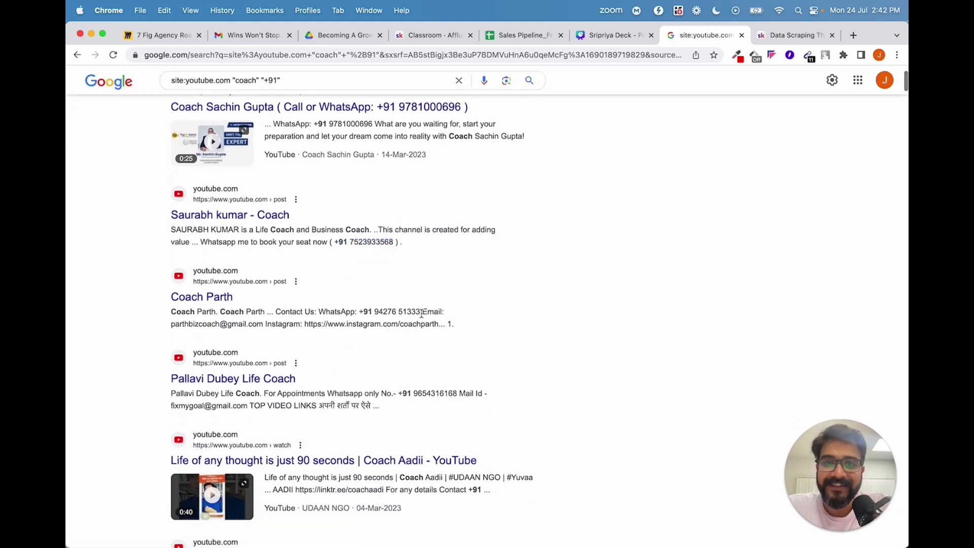
{"action": "left_click", "coordinate": [370, 52]}
{"action": "left_click", "coordinate": [94, 142]}
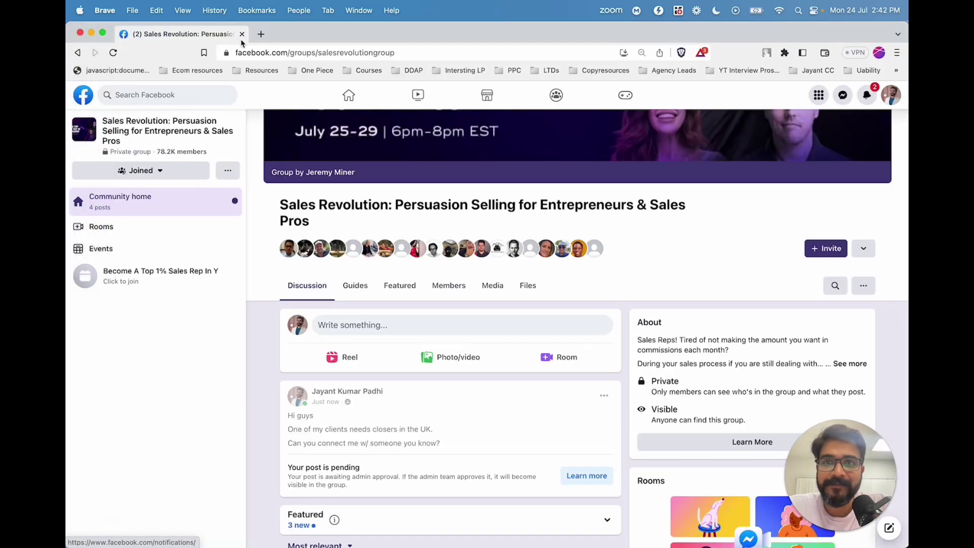
{"action": "key", "text": "super+t"}
{"action": "key", "text": "super+v"}
{"action": "key", "text": "Return"}
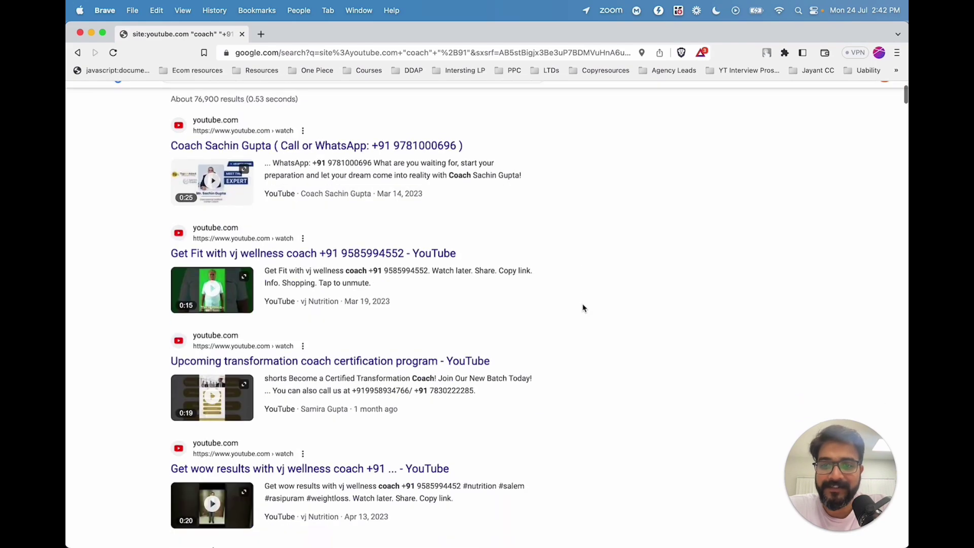
Select the phone numbers and text of all listed coach results.
{"action": "scroll", "coordinate": [583, 305], "scroll_direction": "down", "scroll_amount": 3}
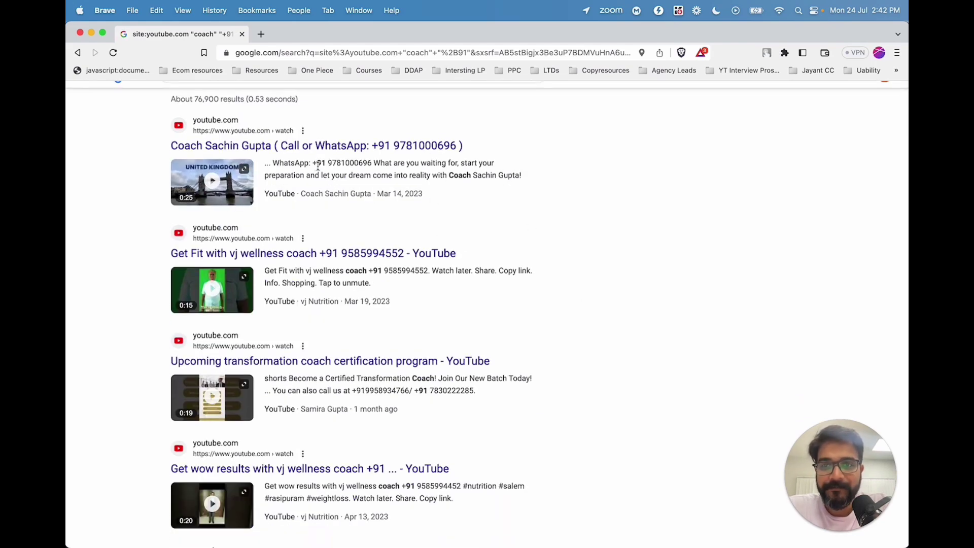
{"action": "left_click_drag", "start_coordinate": [317, 166], "coordinate": [395, 166]}
{"action": "scroll", "coordinate": [431, 259], "scroll_direction": "down", "scroll_amount": 2}
{"action": "left_click_drag", "start_coordinate": [378, 205], "coordinate": [429, 206]}
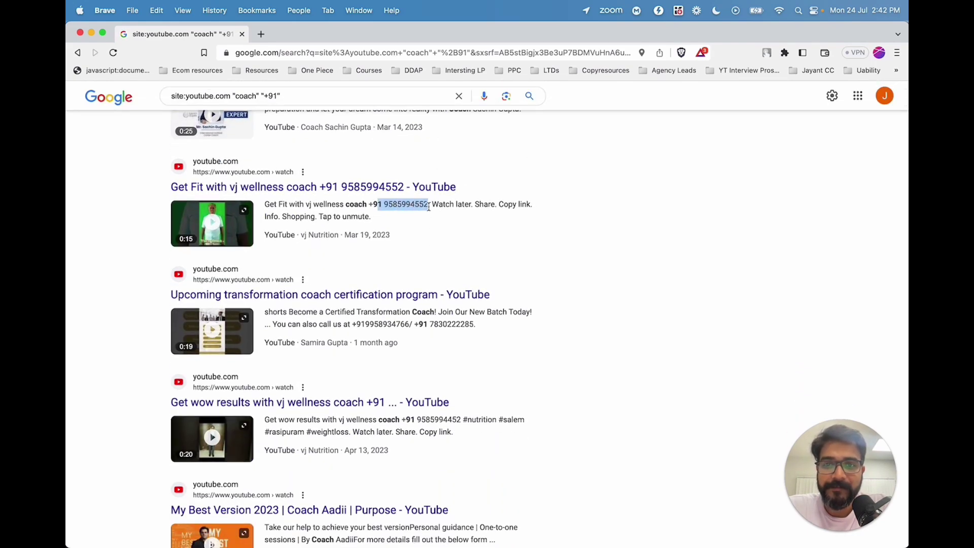
{"action": "scroll", "coordinate": [496, 229], "scroll_direction": "up", "scroll_amount": 5}
{"action": "scroll", "coordinate": [503, 321], "scroll_direction": "down", "scroll_amount": 10}
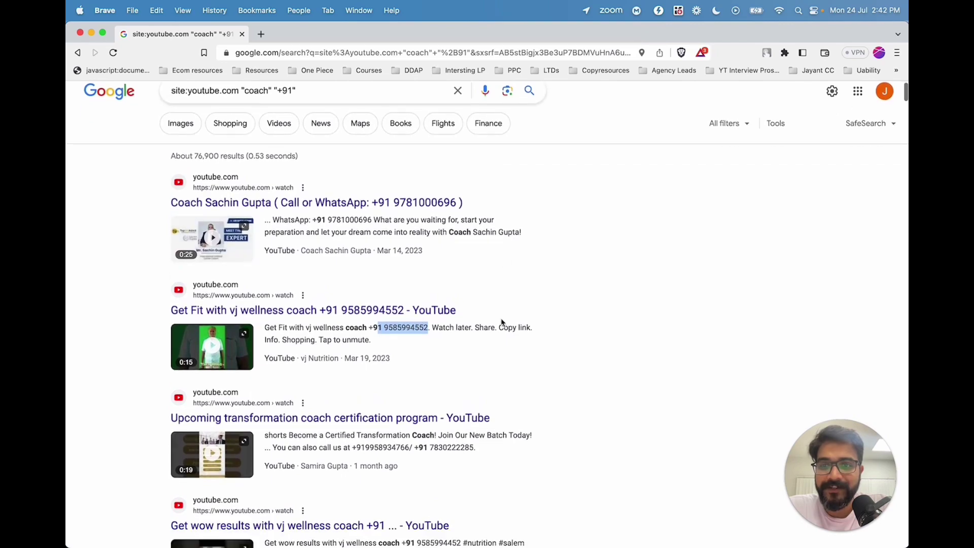
{"action": "scroll", "coordinate": [501, 322], "scroll_direction": "down", "scroll_amount": 20}
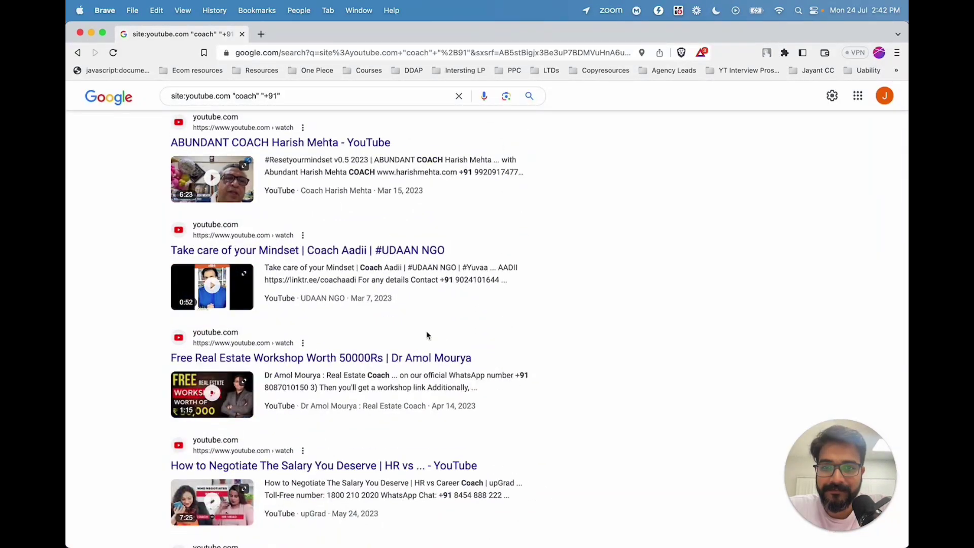
{"action": "scroll", "coordinate": [428, 335], "scroll_direction": "up", "scroll_amount": 4}
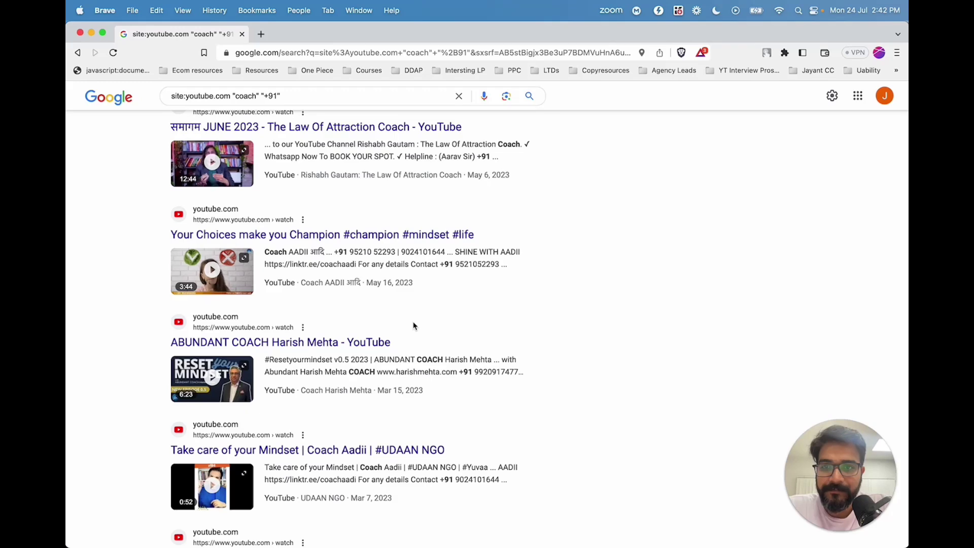
{"action": "left_click_drag", "start_coordinate": [410, 308], "coordinate": [167, 213]}
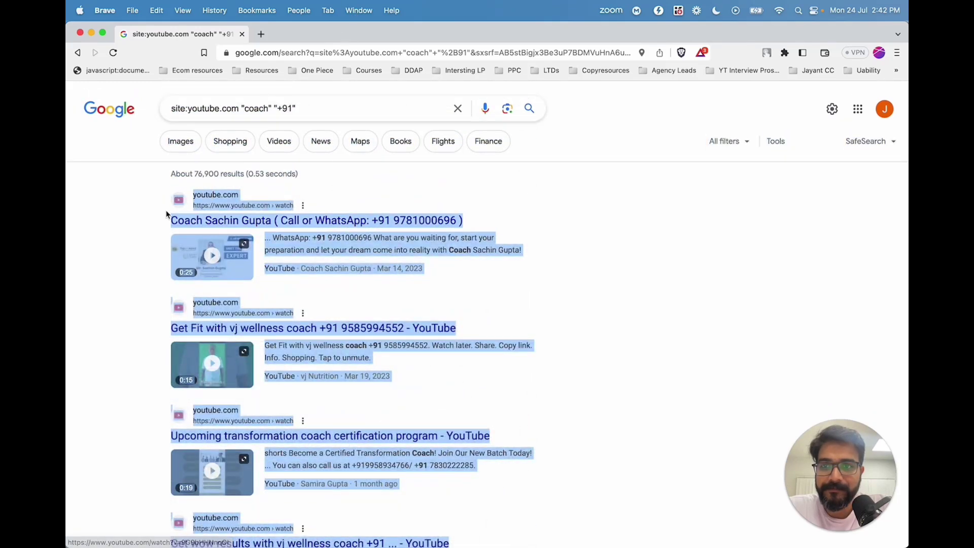
Open ChatGPT at chat.openai.com in a new tab.
{"action": "left_click", "coordinate": [261, 34]}
{"action": "type", "text": "chat"}
{"action": "key", "text": "Return"}
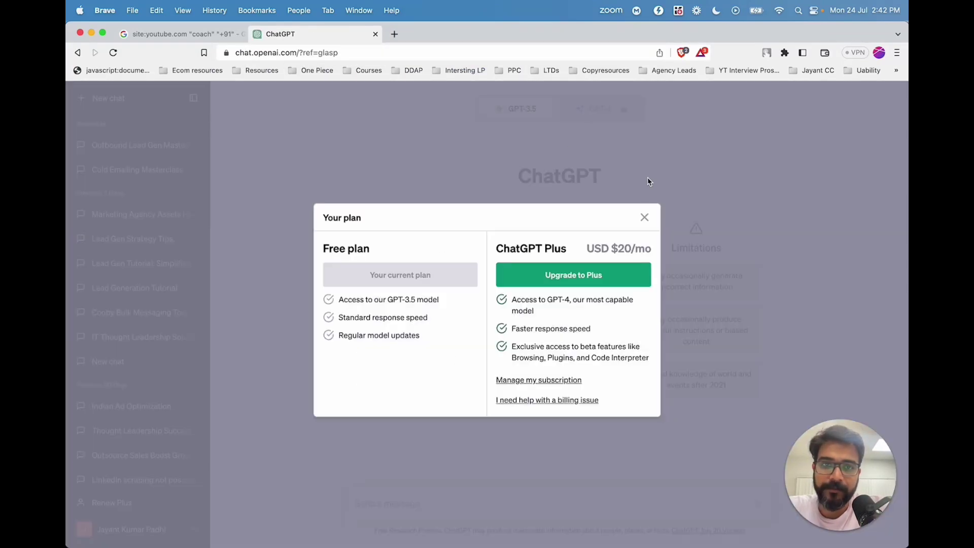
Ask ChatGPT to extract the names and phone numbers from the following data, with the pasted coach results.
{"action": "left_click", "coordinate": [644, 218]}
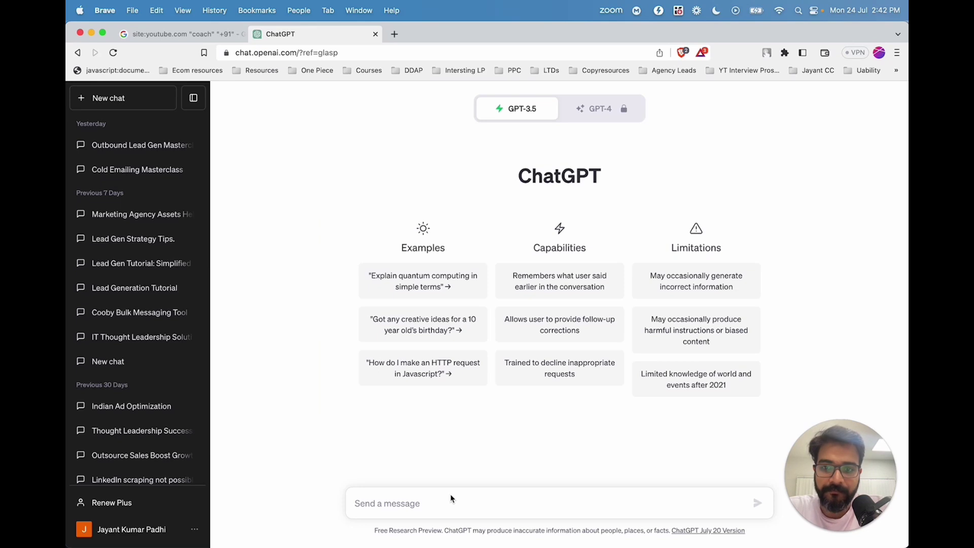
{"action": "type", "text": "Ex"}
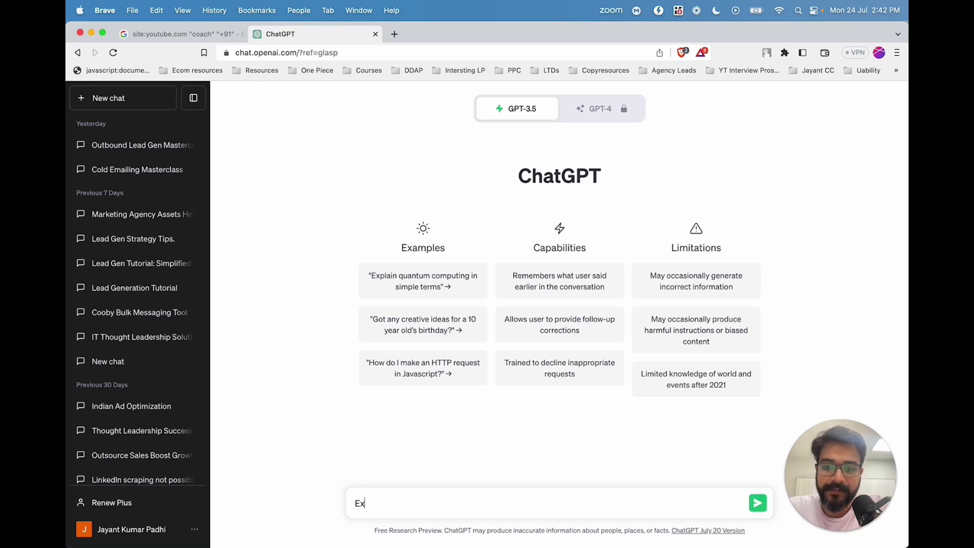
{"action": "type", "text": "tract the an"}
{"action": "key", "text": "BackSpace"}
{"action": "key", "text": "BackSpace"}
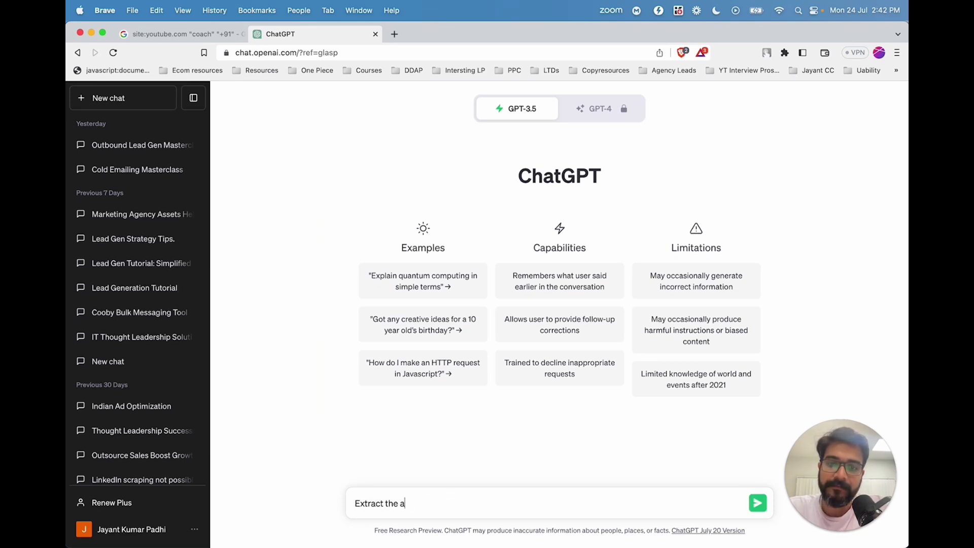
{"action": "type", "text": "ba"}
{"action": "key", "text": "BackSpace"}
{"action": "key", "text": "BackSpace"}
{"action": "type", "text": "names an"}
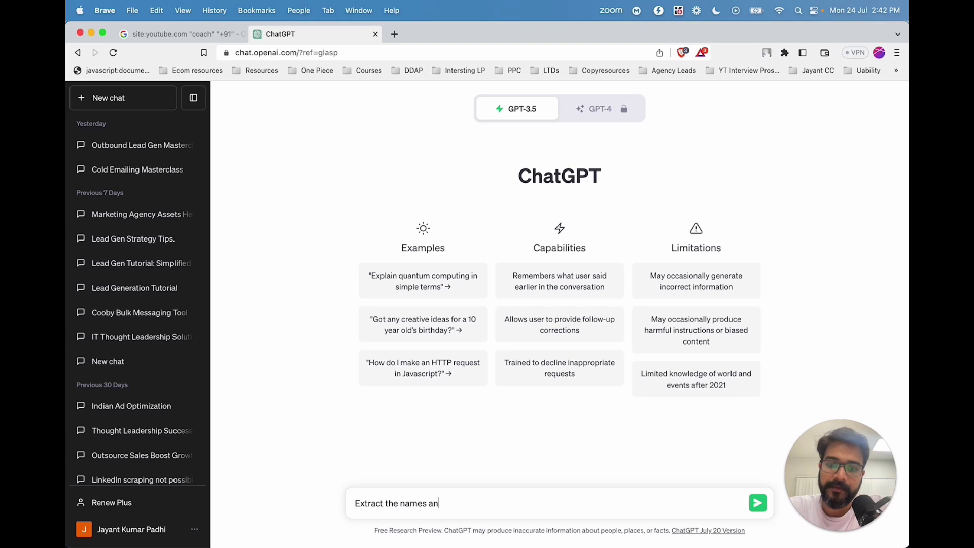
{"action": "type", "text": "d phone numbers"}
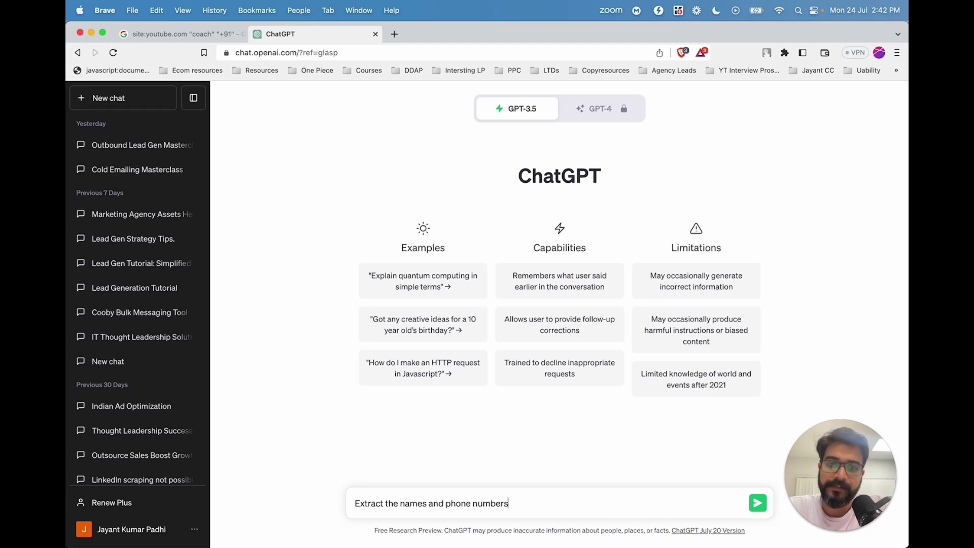
{"action": "type", "text": " from the"}
{"action": "key", "text": "BackSpace"}
{"action": "key", "text": "BackSpace"}
{"action": "key", "text": "BackSpace"}
{"action": "type", "text": "the "}
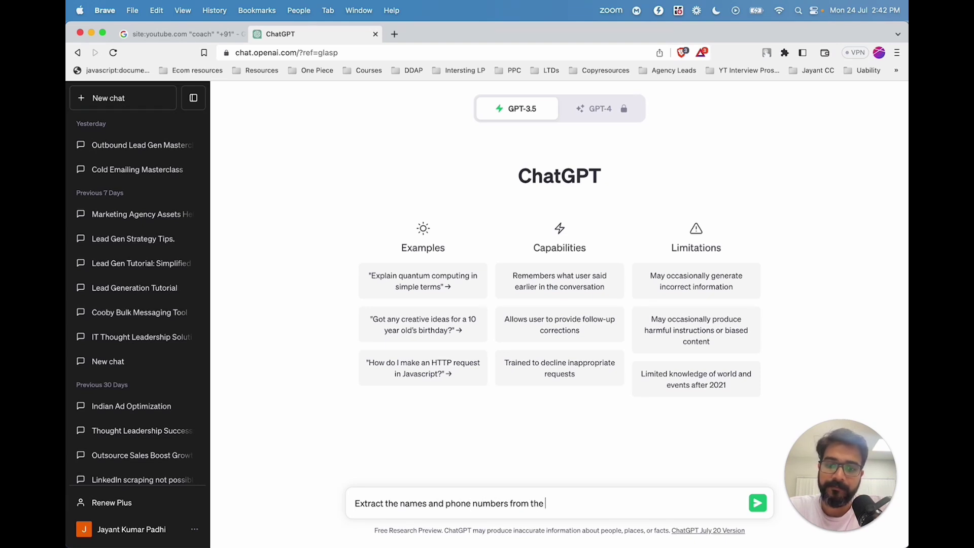
{"action": "type", "text": "following data"}
{"action": "key", "text": "shift+Return"}
{"action": "key", "text": "super+v"}
{"action": "key", "text": "Return"}
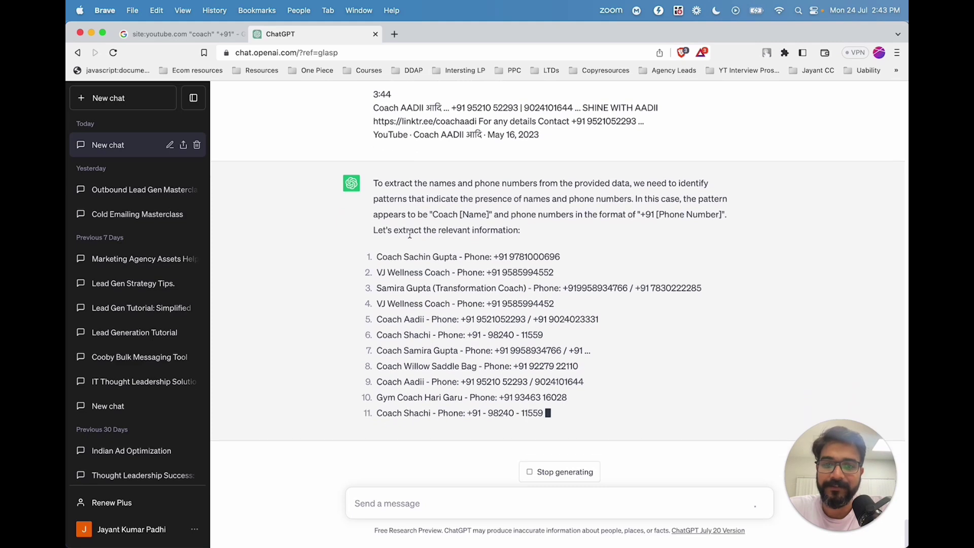
{"action": "left_click", "coordinate": [203, 34]}
{"action": "left_click", "coordinate": [292, 105]}
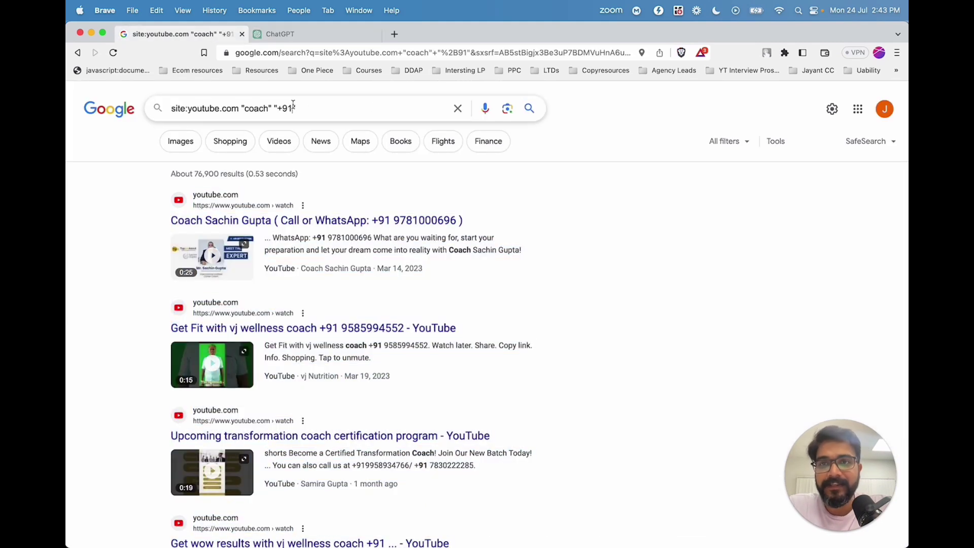
{"action": "left_click_drag", "start_coordinate": [293, 108], "coordinate": [277, 108]}
{"action": "type", "text": "@gma"}
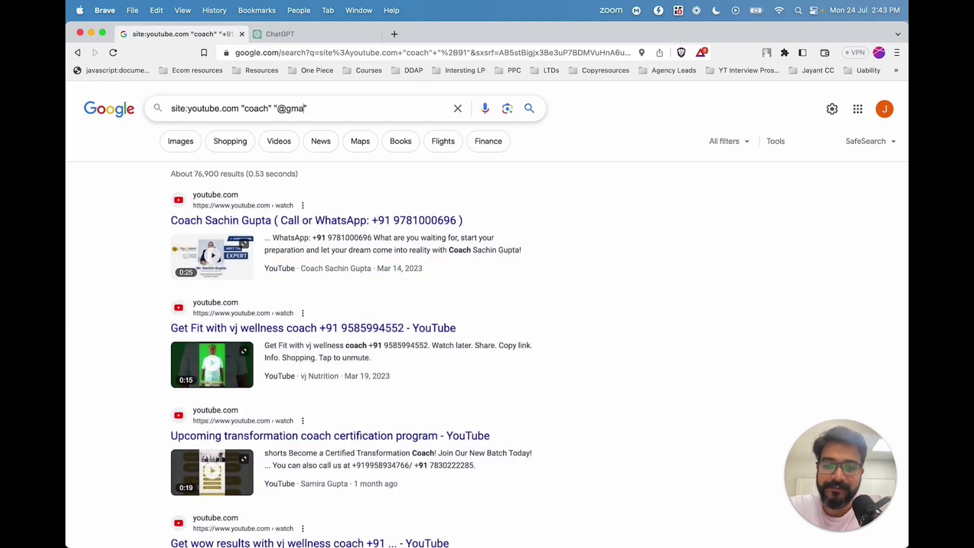
{"action": "type", "text": "il.com"}
{"action": "key", "text": "Return"}
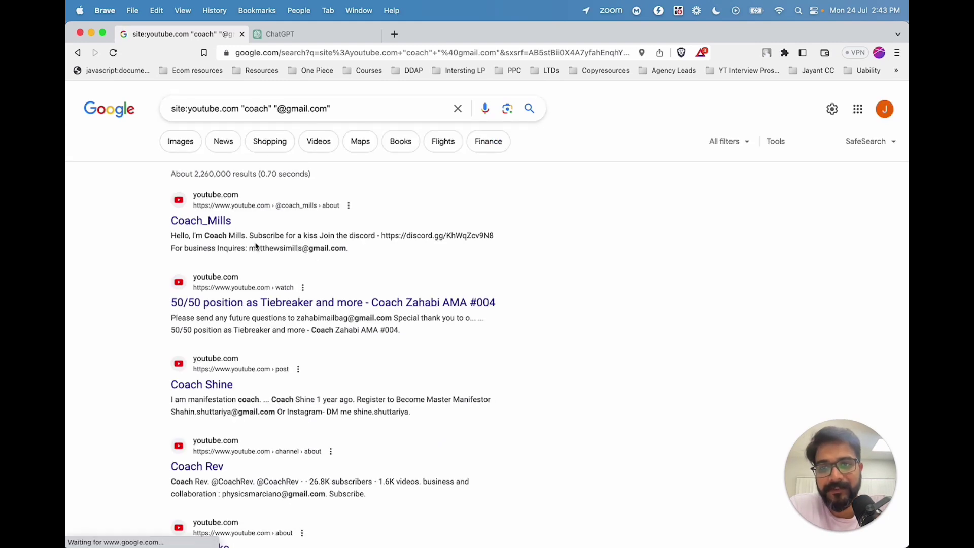
{"action": "left_click_drag", "start_coordinate": [256, 248], "coordinate": [339, 248]}
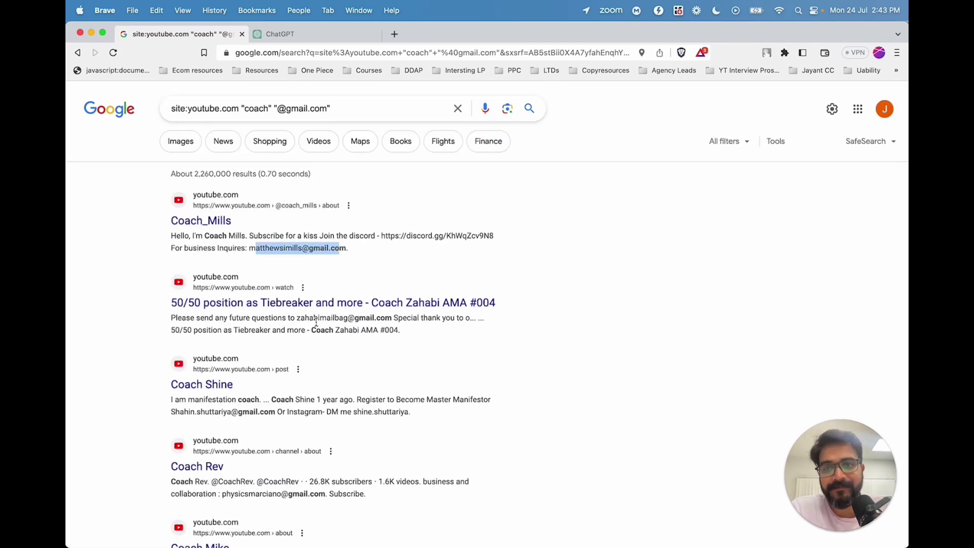
{"action": "left_click_drag", "start_coordinate": [296, 318], "coordinate": [397, 318]}
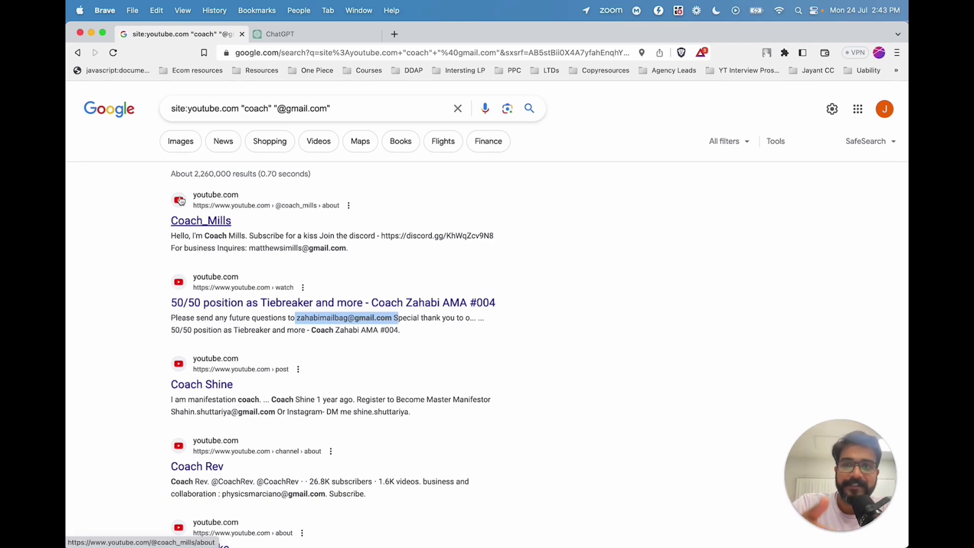
{"action": "left_click", "coordinate": [662, 259]}
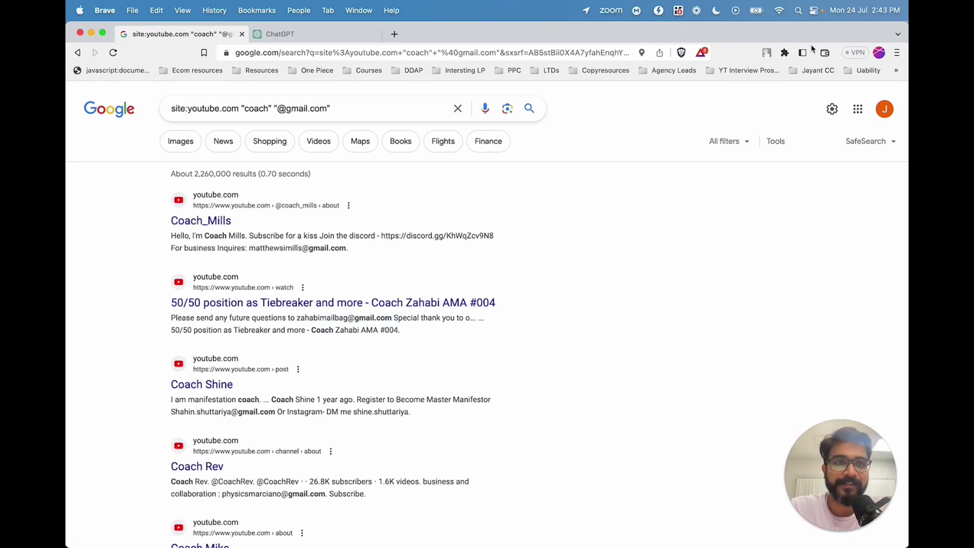
Put 'extract email ids' in a new tab's address bar, then browse the YouTube coach results.
{"action": "left_click", "coordinate": [395, 34]}
{"action": "type", "text": "e"}
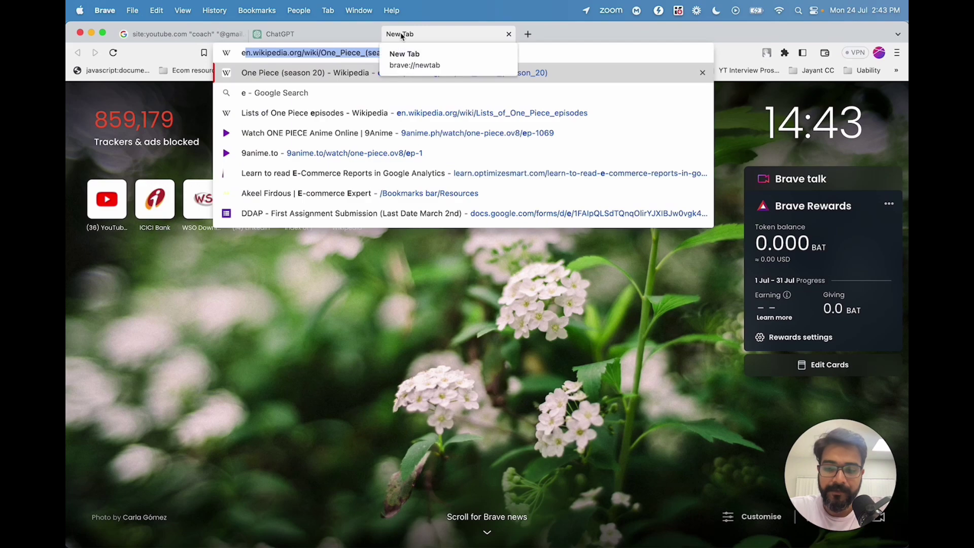
{"action": "type", "text": "xtract email ids"}
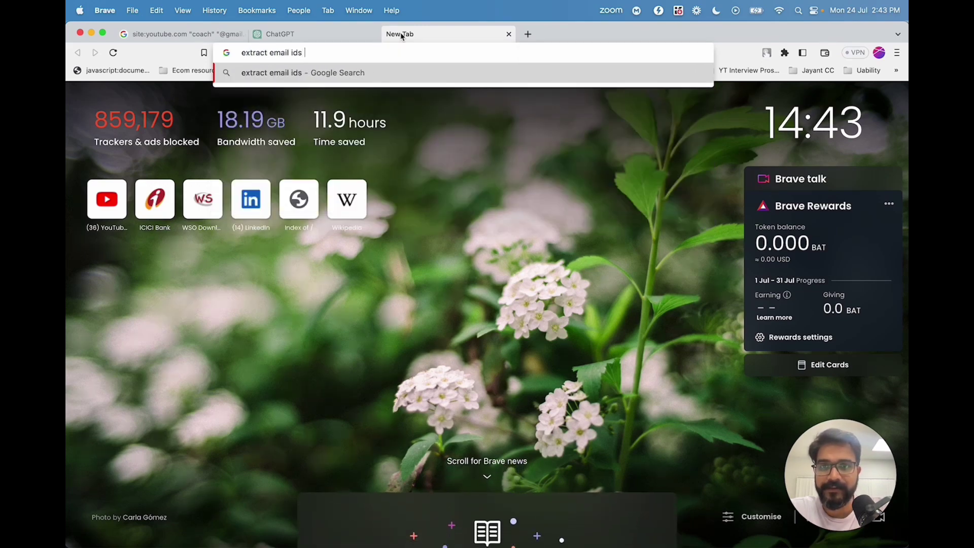
{"action": "left_click", "coordinate": [162, 34]}
{"action": "scroll", "coordinate": [479, 223], "scroll_direction": "down", "scroll_amount": 4}
{"action": "scroll", "coordinate": [479, 223], "scroll_direction": "down", "scroll_amount": 6}
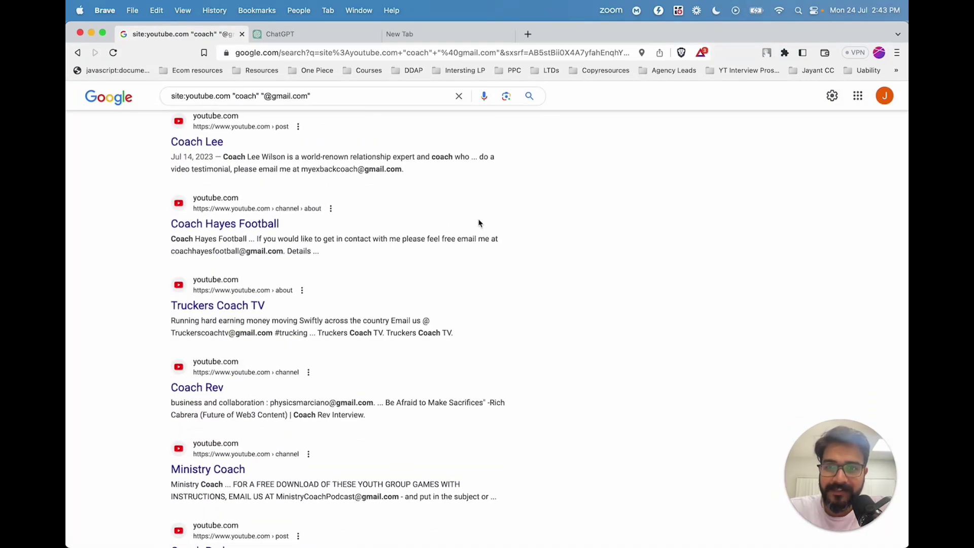
{"action": "scroll", "coordinate": [479, 223], "scroll_direction": "up", "scroll_amount": 1}
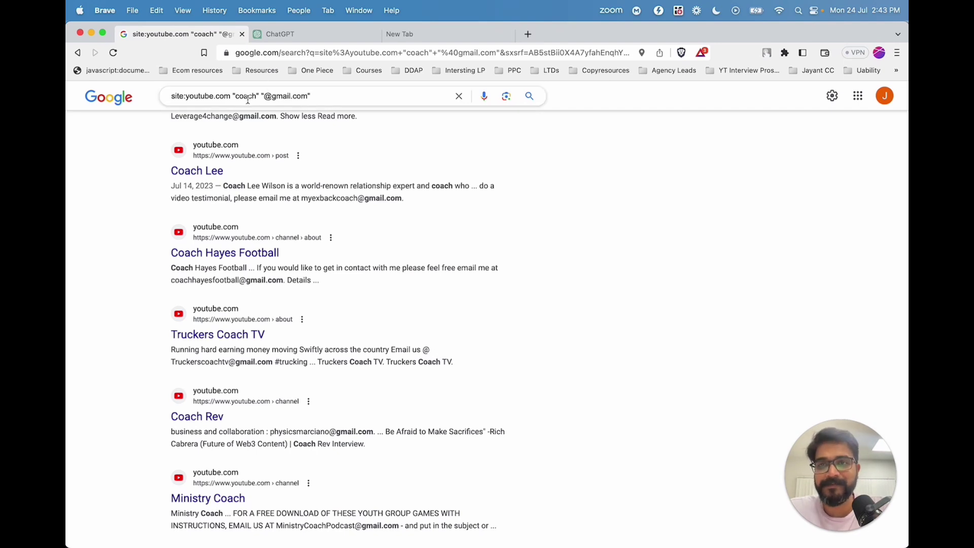
{"action": "left_click_drag", "start_coordinate": [232, 98], "coordinate": [189, 99]}
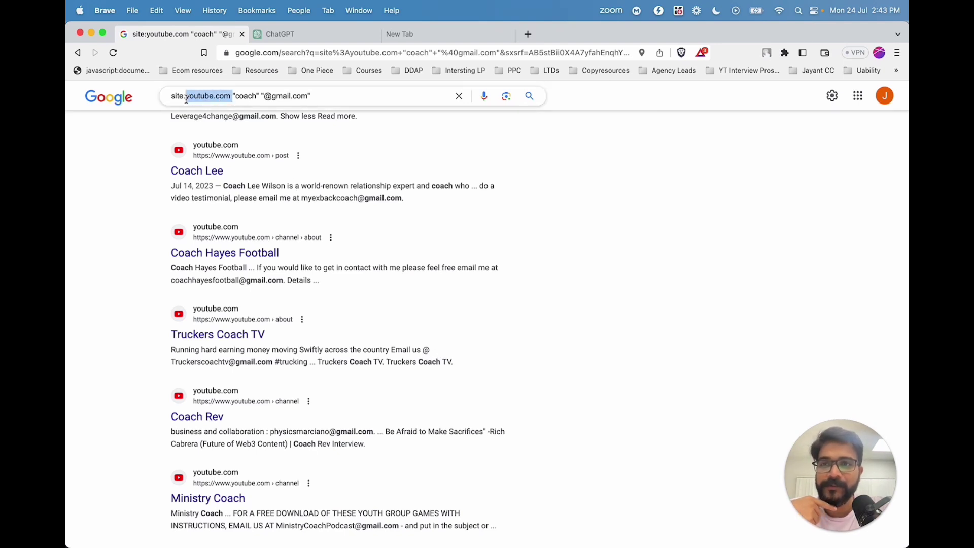
{"action": "type", "text": "instagram"}
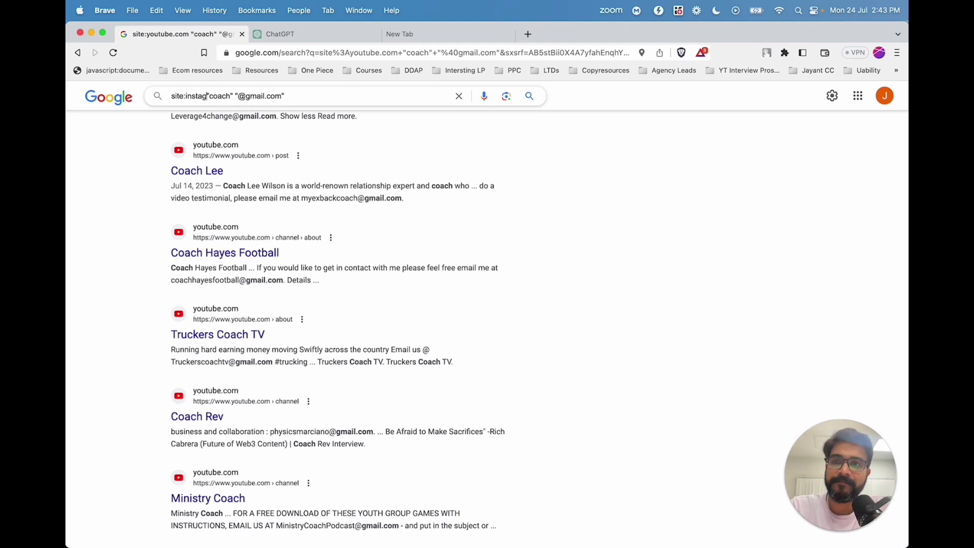
{"action": "key", "text": "Return"}
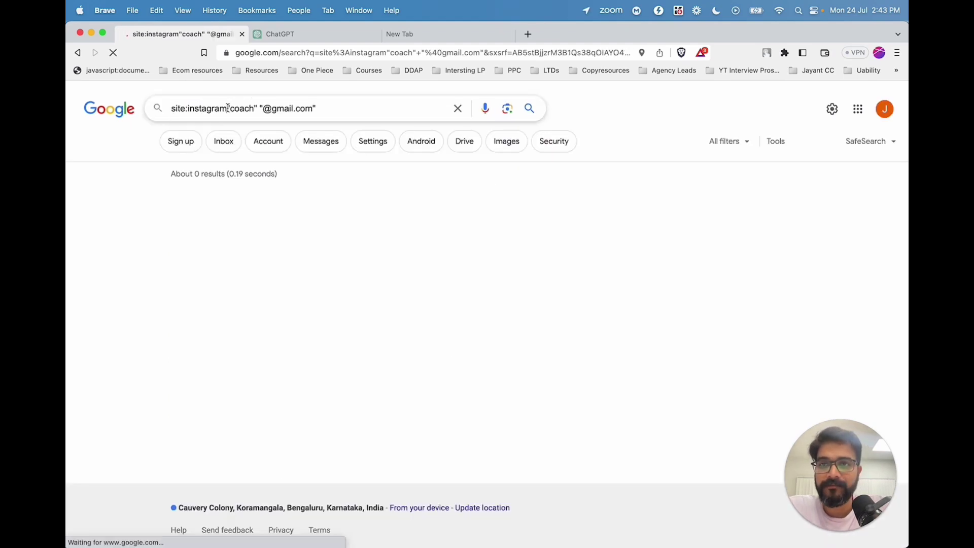
{"action": "left_click", "coordinate": [227, 108]}
{"action": "type", "text": ".com"}
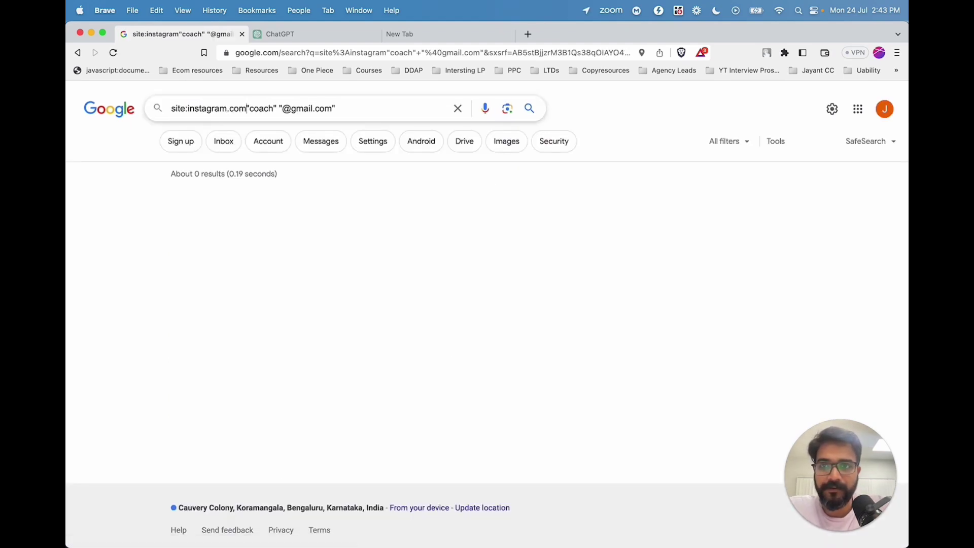
{"action": "key", "text": "Return"}
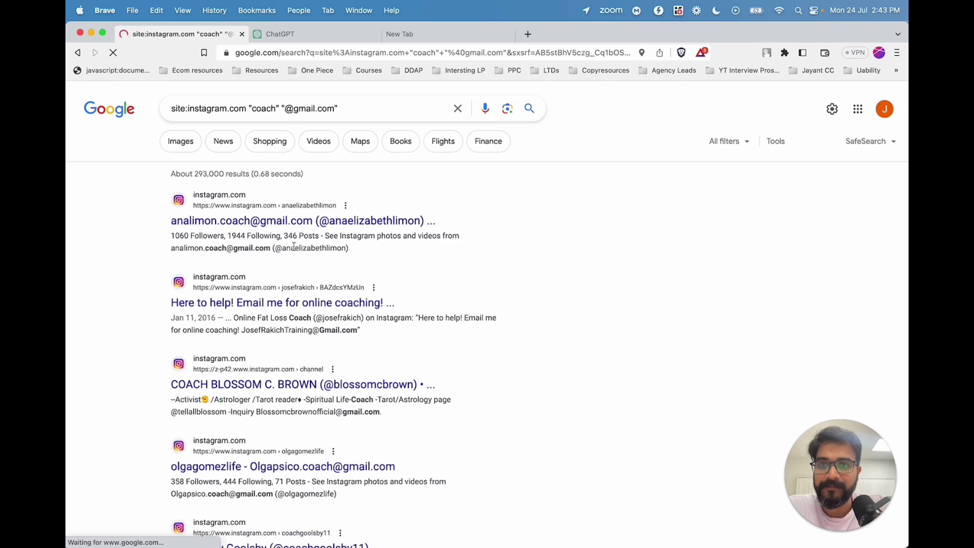
{"action": "left_click_drag", "start_coordinate": [172, 248], "coordinate": [268, 249]}
{"action": "scroll", "coordinate": [263, 254], "scroll_direction": "down", "scroll_amount": 4}
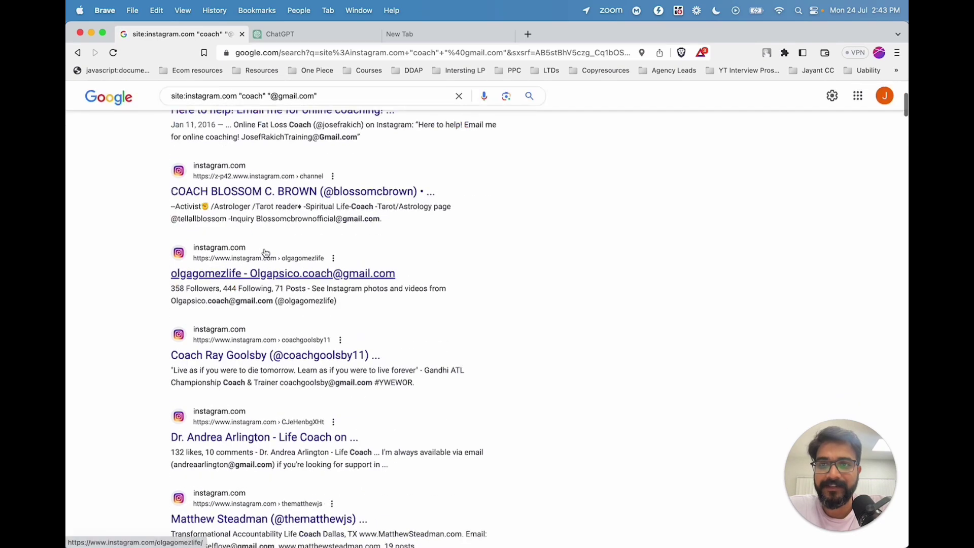
{"action": "left_click_drag", "start_coordinate": [166, 221], "coordinate": [381, 218]}
{"action": "left_click", "coordinate": [380, 219]}
{"action": "scroll", "coordinate": [355, 253], "scroll_direction": "up", "scroll_amount": 4}
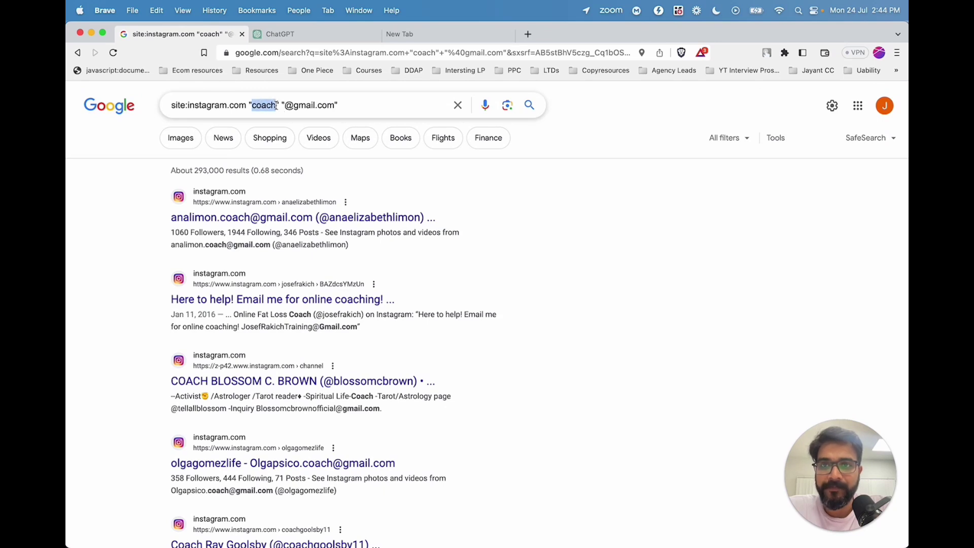
Replace "coach" with "dr" to find Instagram doctors with Gmail addresses (about 850,000 results).
{"action": "type", "text": "dr"}
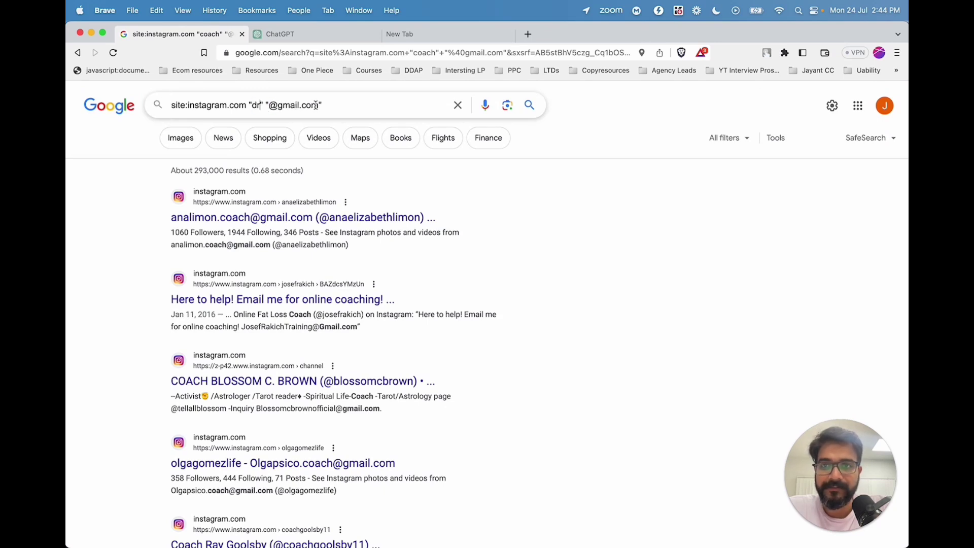
{"action": "key", "text": "Return"}
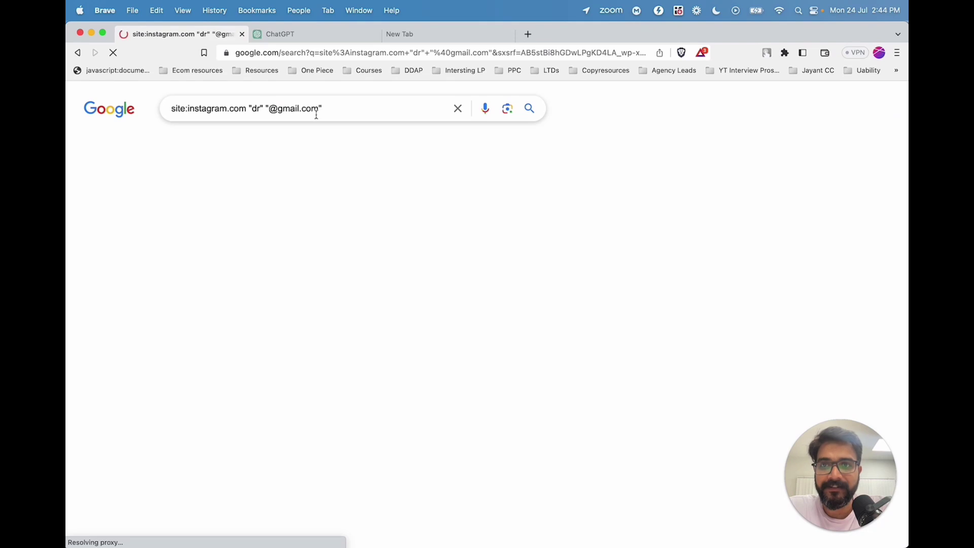
{"action": "scroll", "coordinate": [265, 272], "scroll_direction": "down", "scroll_amount": 3}
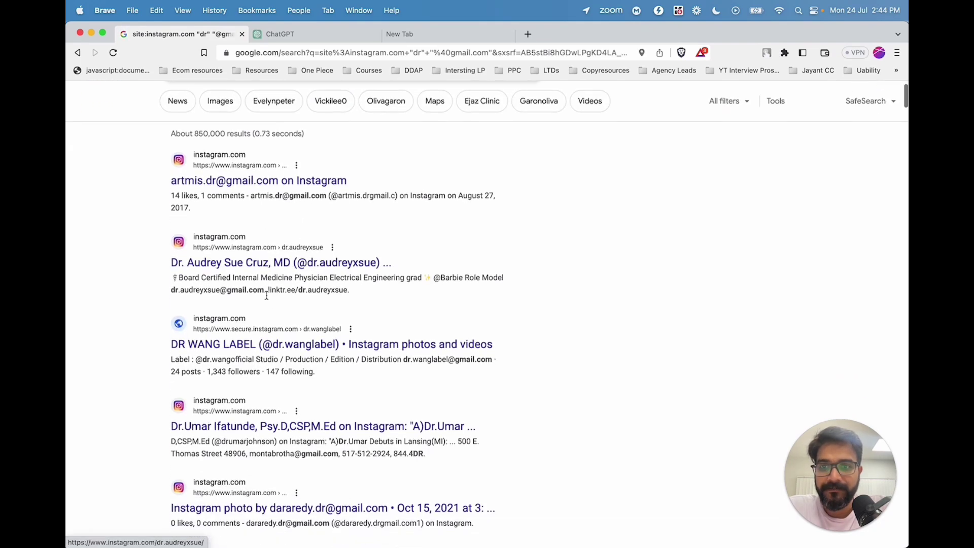
{"action": "left_click_drag", "start_coordinate": [175, 273], "coordinate": [263, 273]}
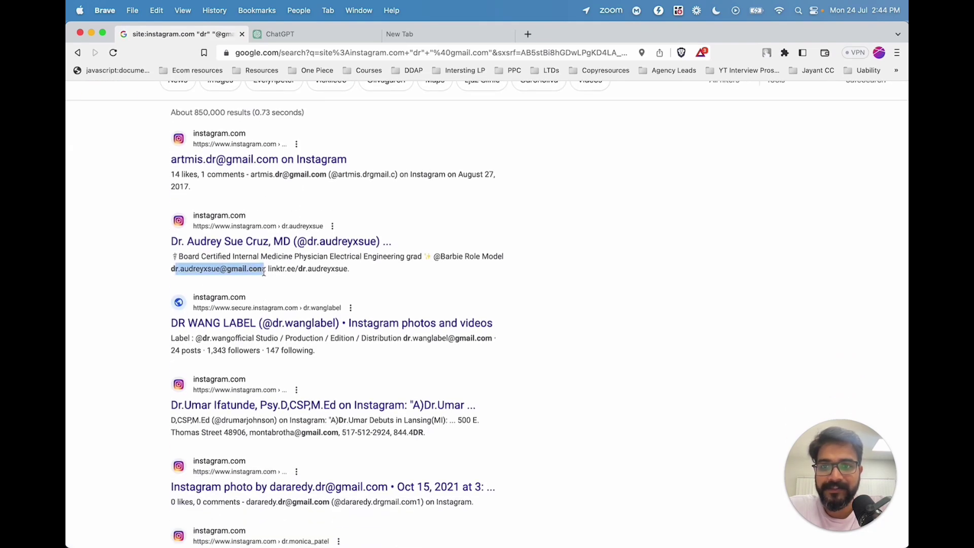
{"action": "scroll", "coordinate": [202, 266], "scroll_direction": "up", "scroll_amount": 1}
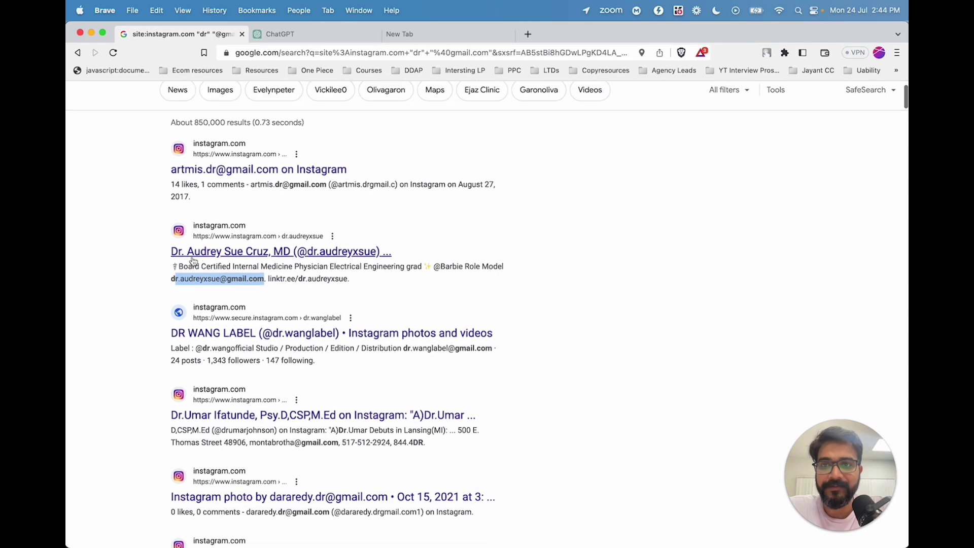
{"action": "scroll", "coordinate": [204, 288], "scroll_direction": "down", "scroll_amount": 3}
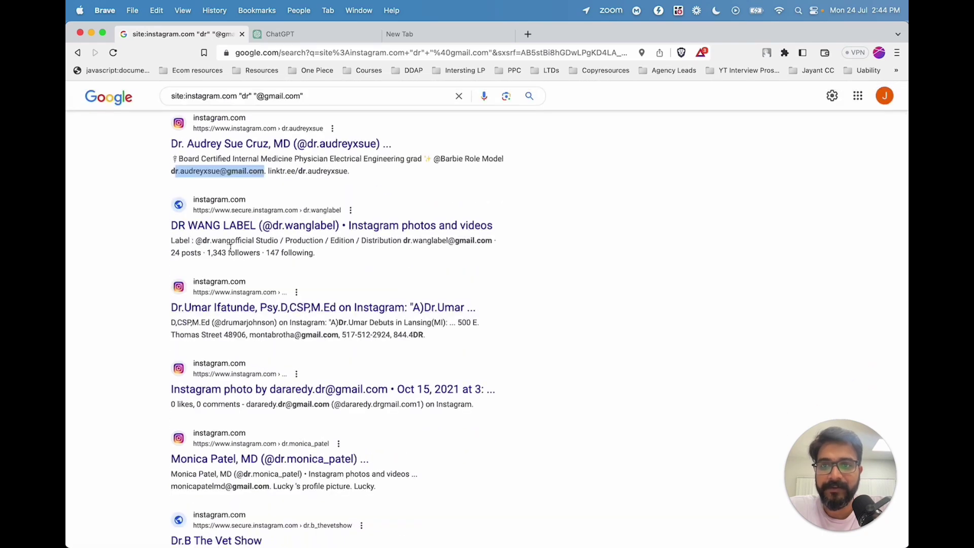
{"action": "scroll", "coordinate": [330, 158], "scroll_direction": "up", "scroll_amount": 3}
{"action": "left_click_drag", "start_coordinate": [319, 108], "coordinate": [271, 111]}
Search site:instagram.com "dr" "+91" and browse the doctors' phone numbers (about 40,600 results).
{"action": "type", "text": "+91"}
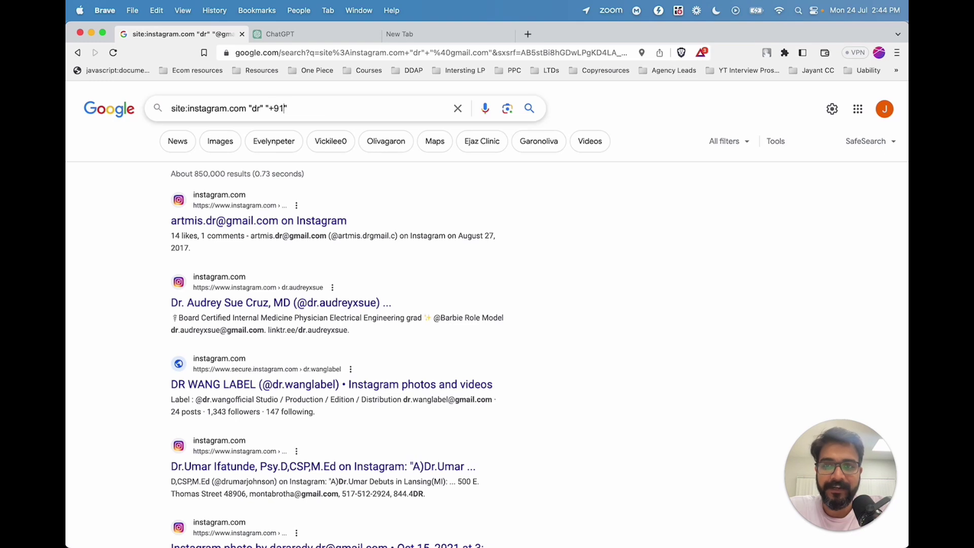
{"action": "key", "text": "Return"}
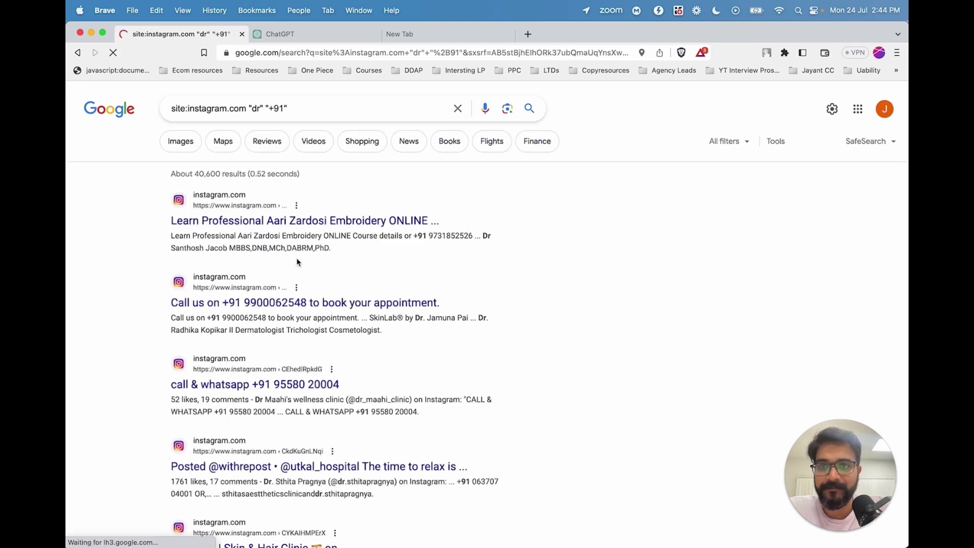
{"action": "scroll", "coordinate": [301, 267], "scroll_direction": "down", "scroll_amount": 1}
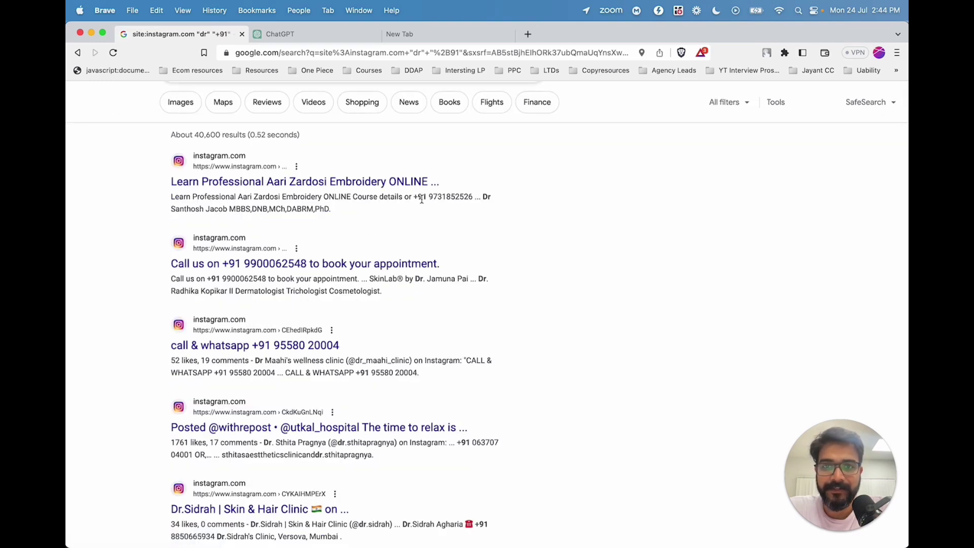
{"action": "left_click_drag", "start_coordinate": [414, 199], "coordinate": [478, 199]}
{"action": "scroll", "coordinate": [382, 309], "scroll_direction": "down", "scroll_amount": 2}
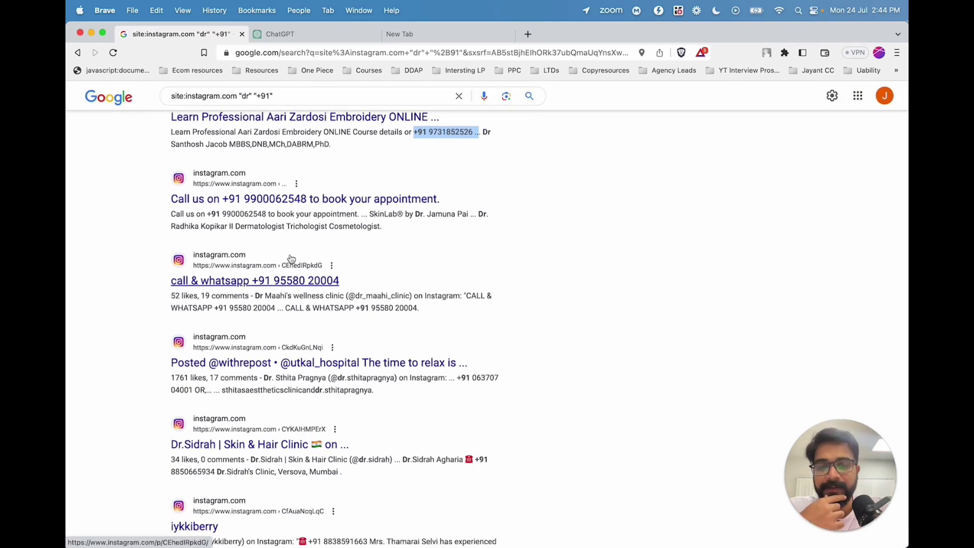
{"action": "scroll", "coordinate": [291, 258], "scroll_direction": "up", "scroll_amount": 1}
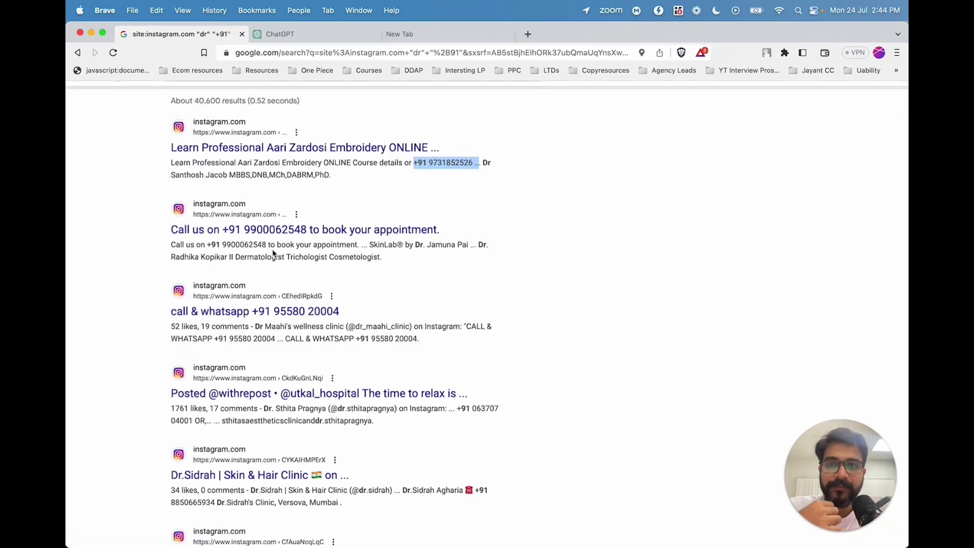
{"action": "scroll", "coordinate": [272, 252], "scroll_direction": "up", "scroll_amount": 2}
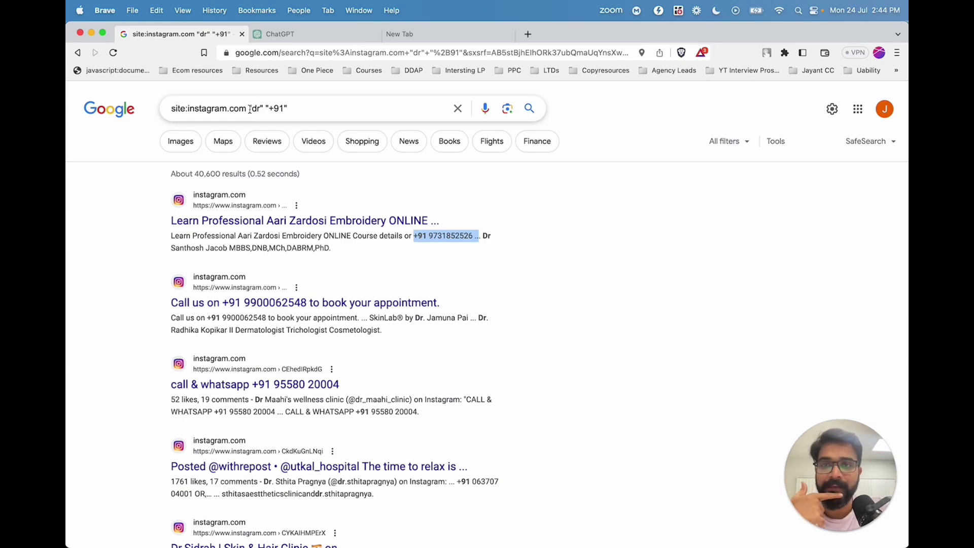
Load recruitin.net in the 'extract email ids' tab, replacing the old address text.
{"action": "left_click", "coordinate": [428, 33]}
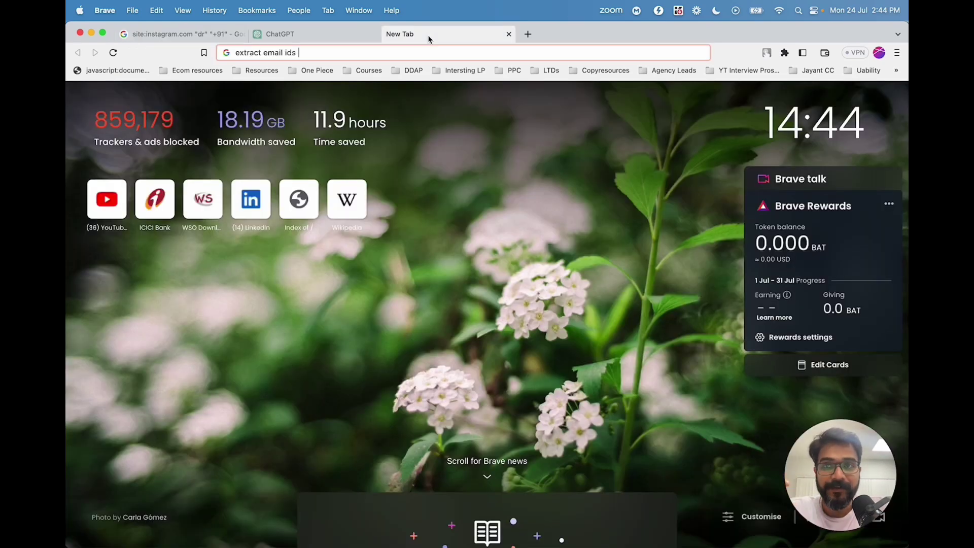
{"action": "key", "text": "super+a"}
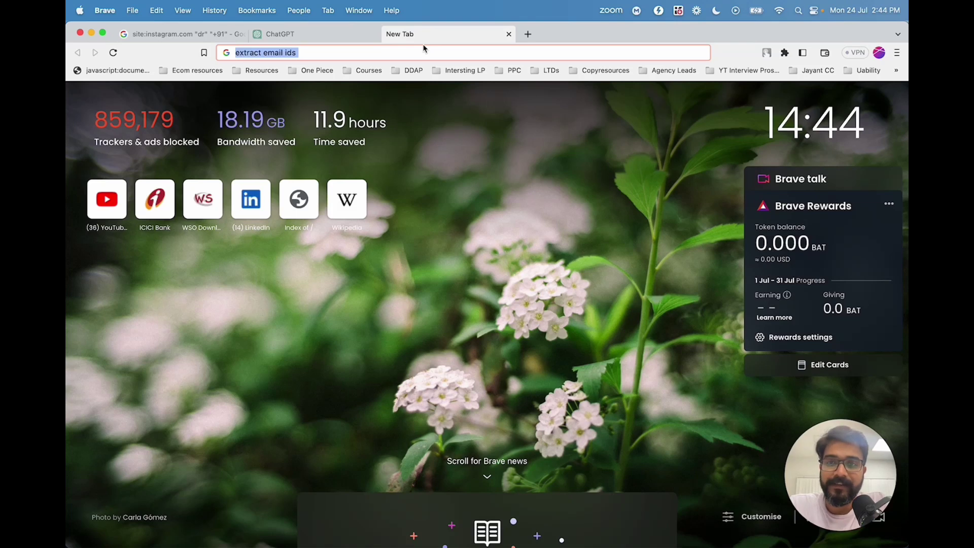
{"action": "key", "text": "BackSpace"}
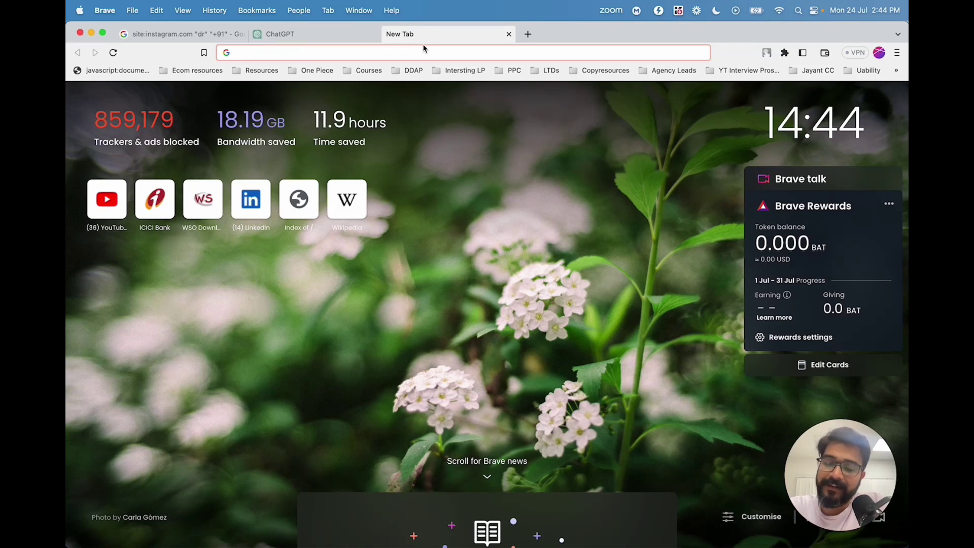
{"action": "type", "text": "recruitn"}
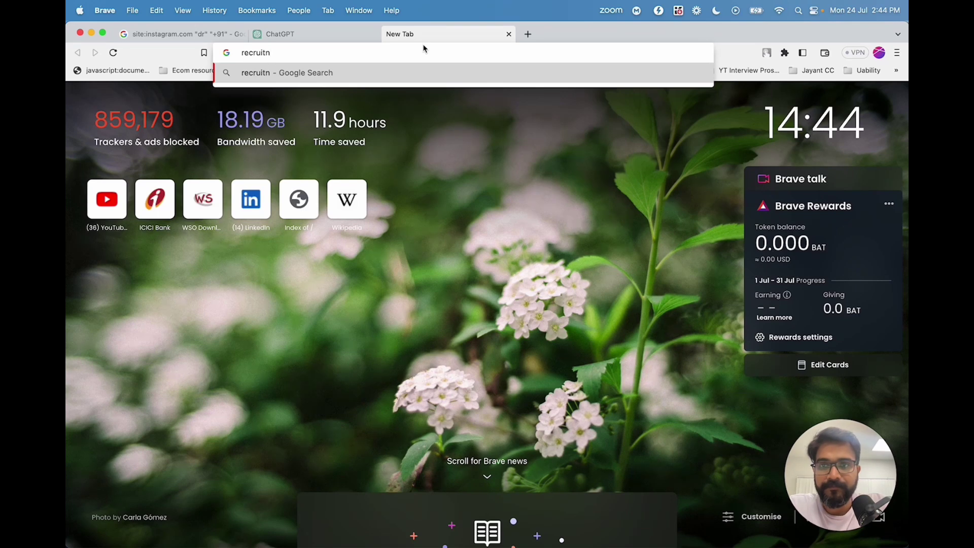
{"action": "key", "text": "BackSpace"}
{"action": "type", "text": "in.net"}
{"action": "key", "text": "Return"}
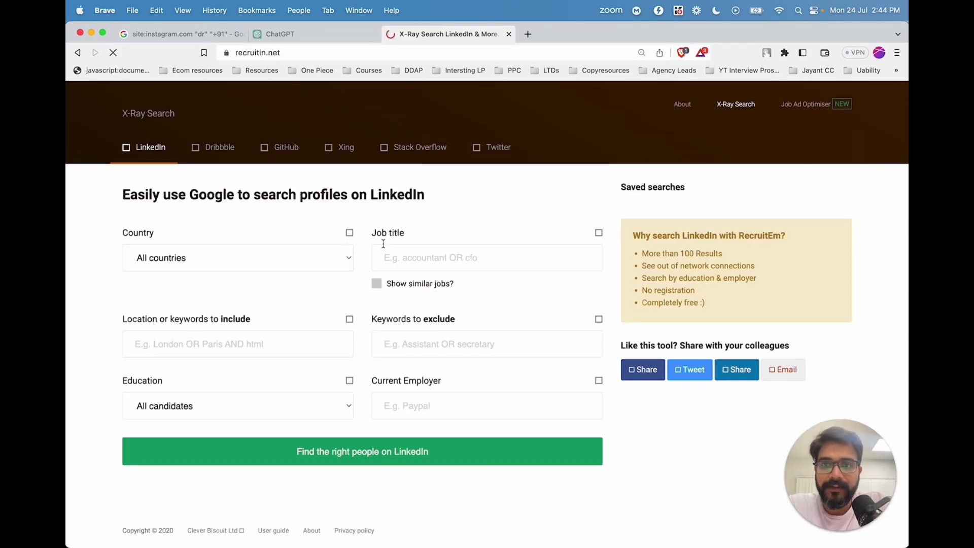
{"action": "left_click", "coordinate": [433, 256]}
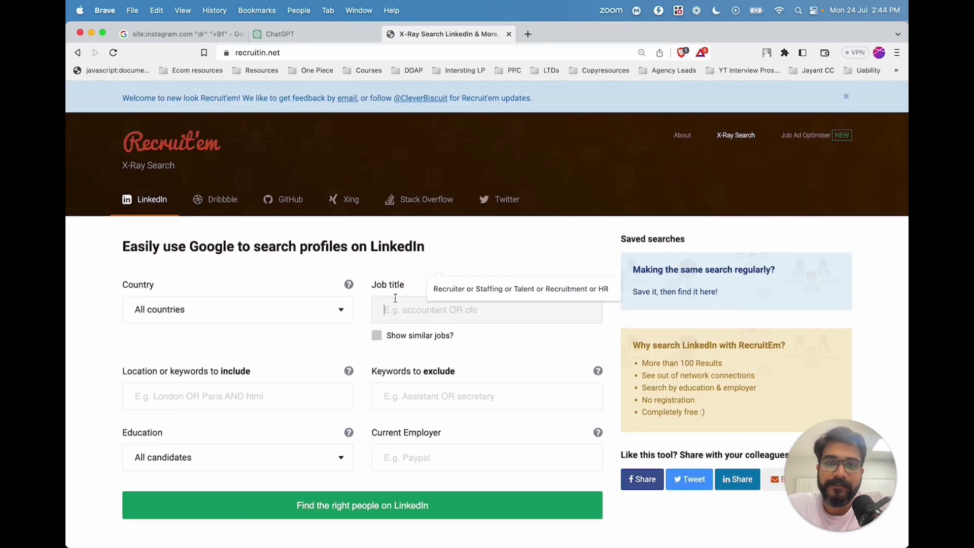
{"action": "type", "text": "CPA"}
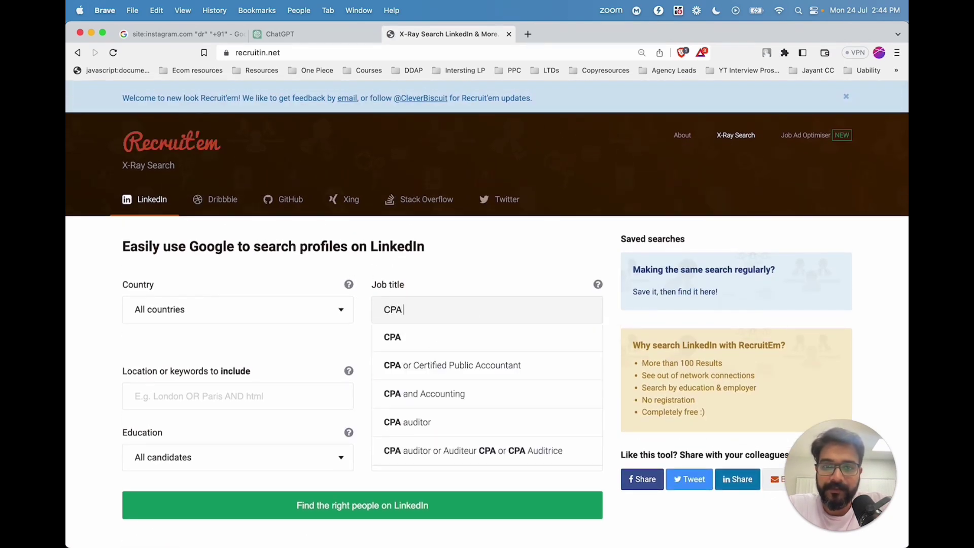
{"action": "left_click", "coordinate": [432, 366]}
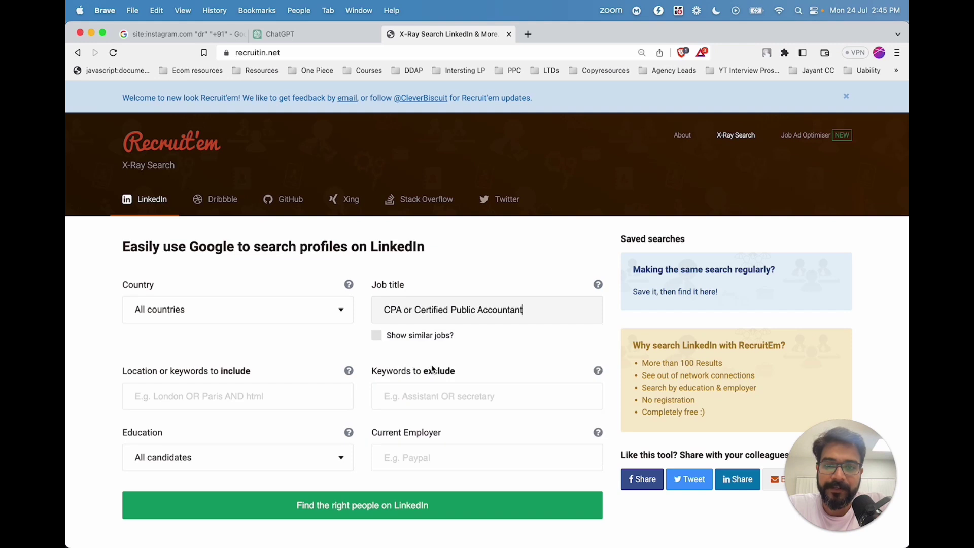
{"action": "left_click", "coordinate": [236, 314]}
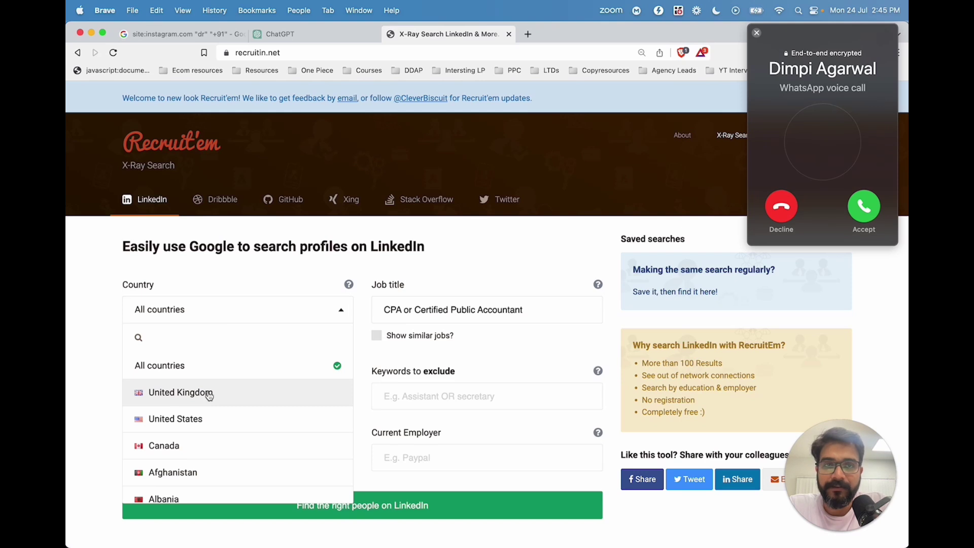
{"action": "left_click", "coordinate": [209, 395]}
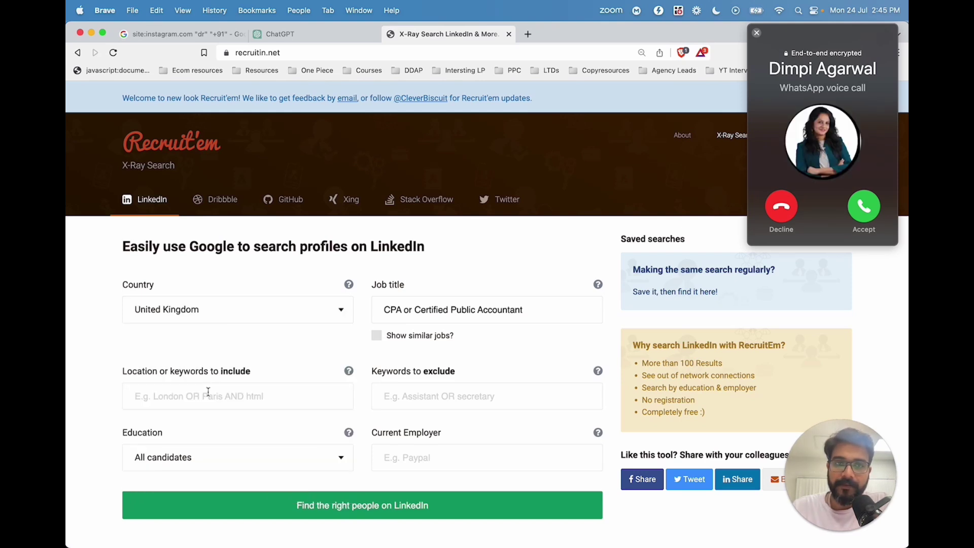
{"action": "left_click", "coordinate": [779, 209]}
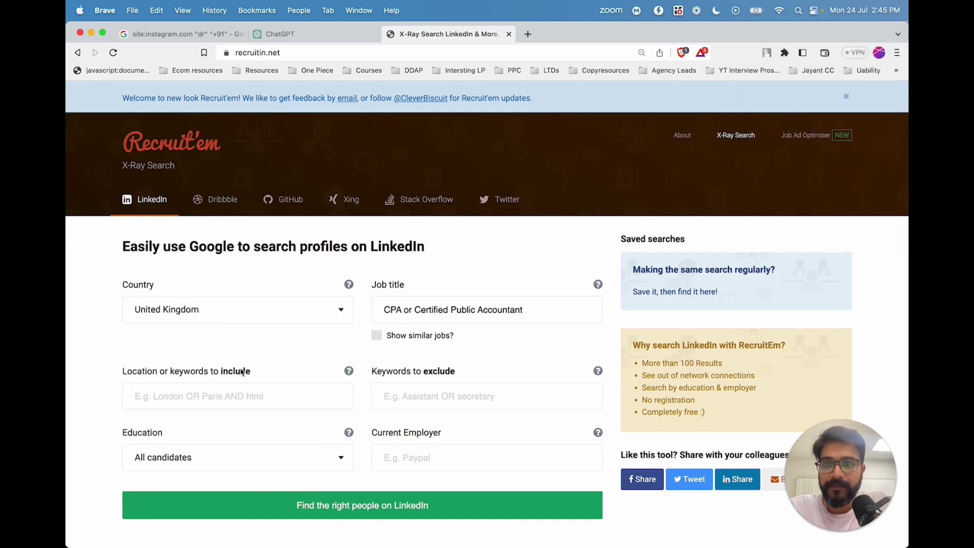
{"action": "left_click", "coordinate": [233, 394]}
{"action": "left_click", "coordinate": [216, 427]}
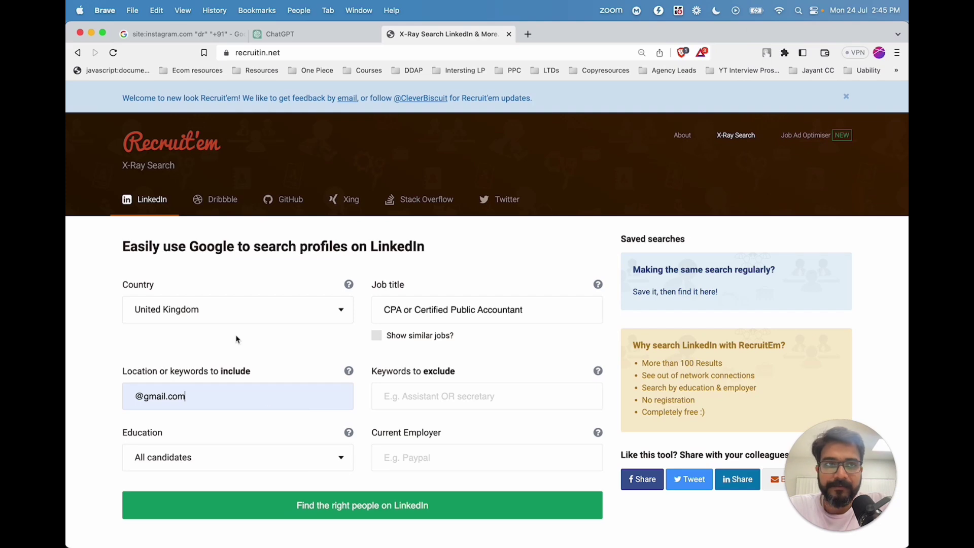
{"action": "left_click", "coordinate": [348, 506]}
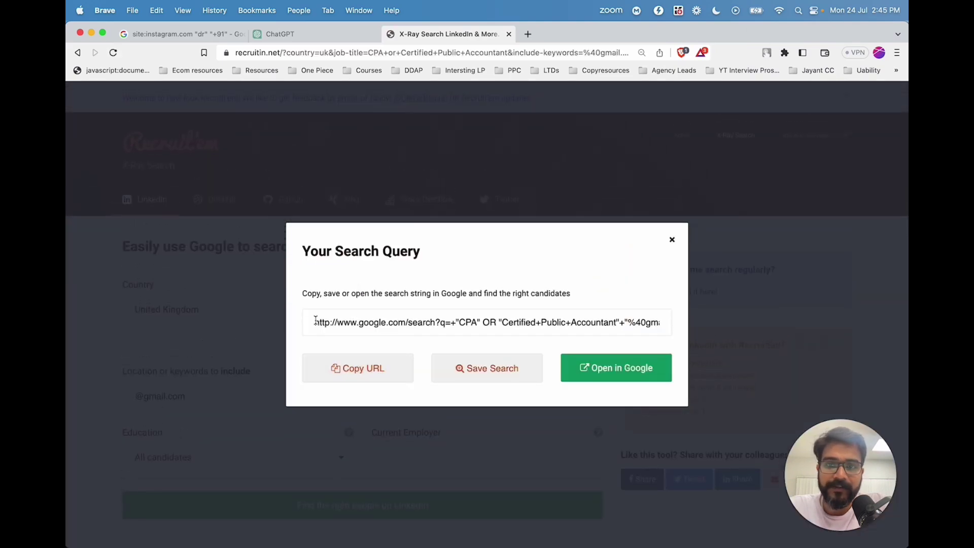
Open the United Kingdom CPA query in Google, passing the robot check.
{"action": "left_click_drag", "start_coordinate": [315, 321], "coordinate": [622, 370]}
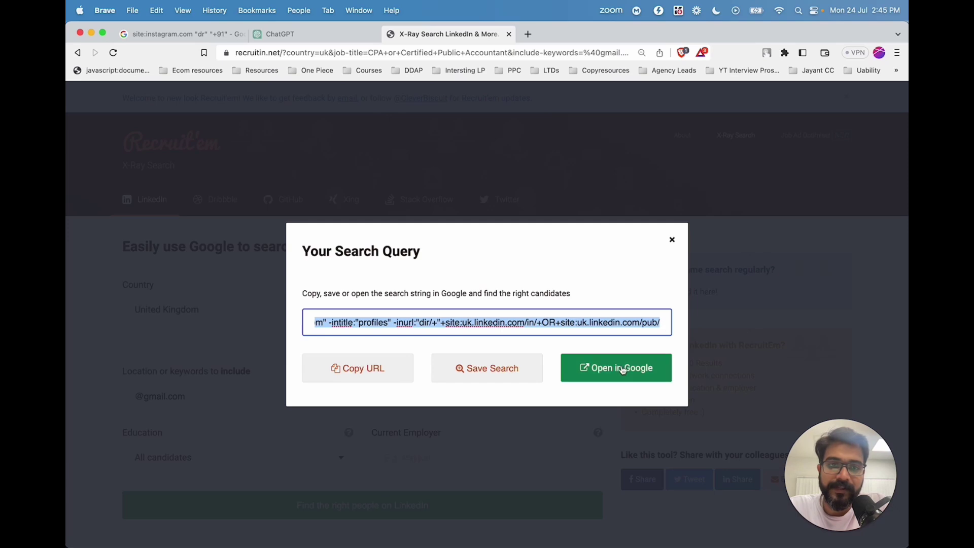
{"action": "left_click", "coordinate": [614, 367]}
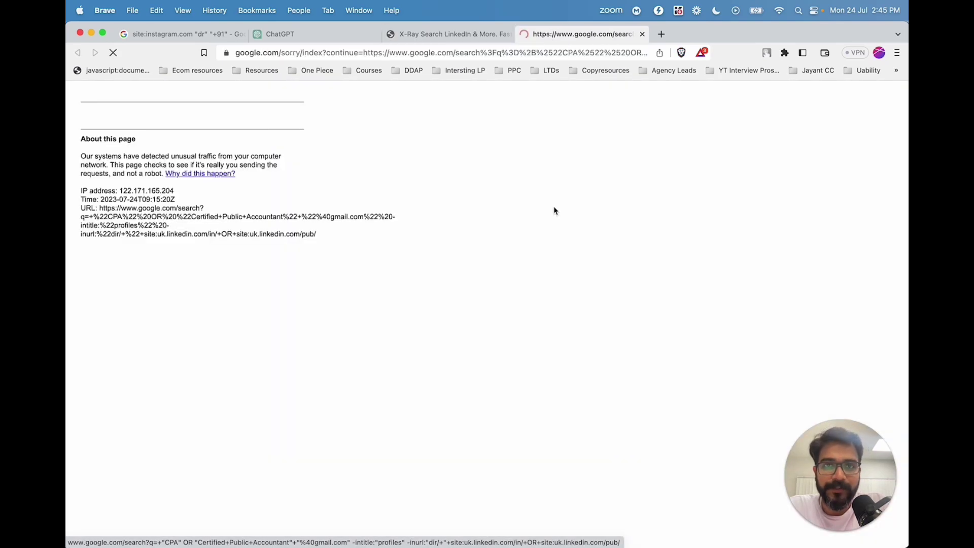
{"action": "left_click", "coordinate": [98, 140]}
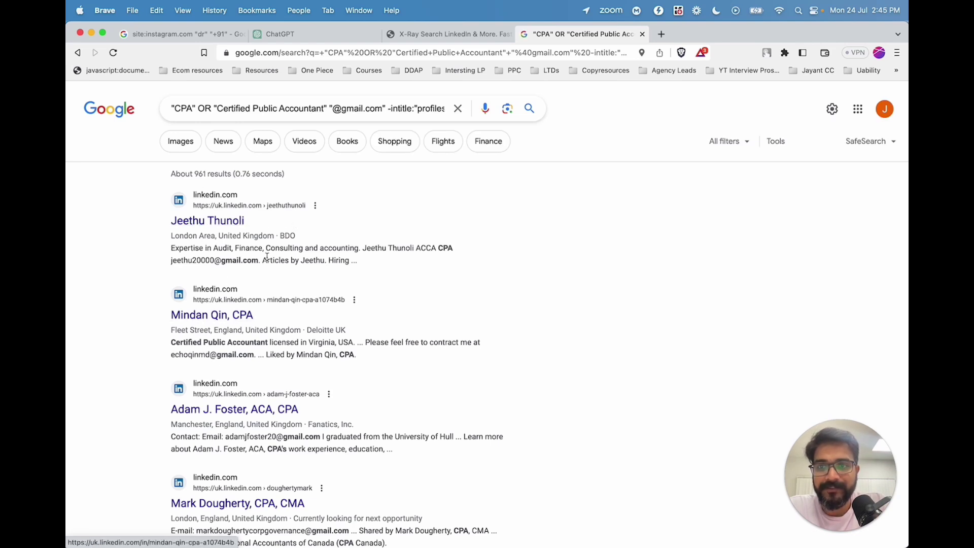
{"action": "scroll", "coordinate": [268, 257], "scroll_direction": "down", "scroll_amount": 1}
{"action": "left_click", "coordinate": [459, 33]}
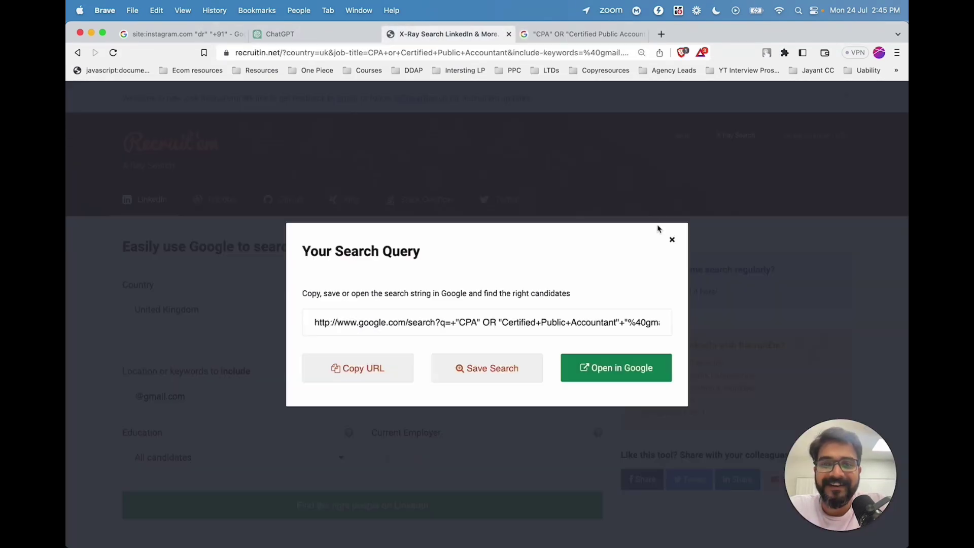
{"action": "left_click", "coordinate": [672, 239]}
Change the CPA search country to United States and open the new query in Google.
{"action": "left_click_drag", "start_coordinate": [134, 396], "coordinate": [213, 397]}
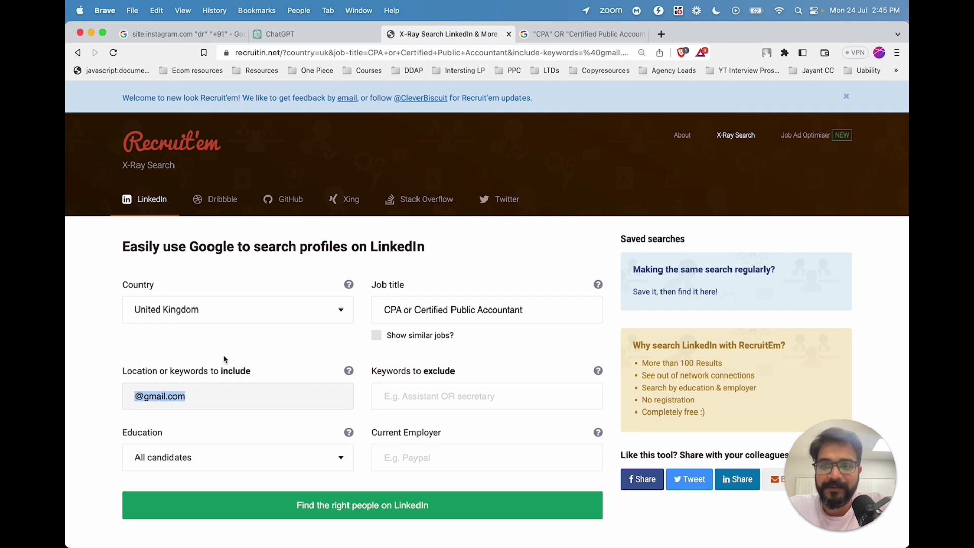
{"action": "left_click", "coordinate": [227, 310]}
{"action": "left_click", "coordinate": [191, 415]}
{"action": "left_click", "coordinate": [241, 505]}
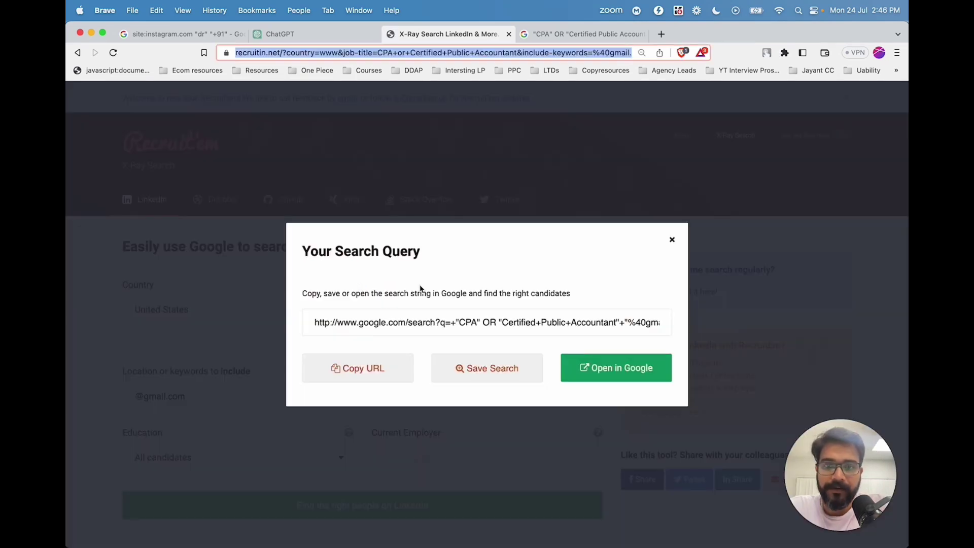
{"action": "left_click", "coordinate": [360, 327]}
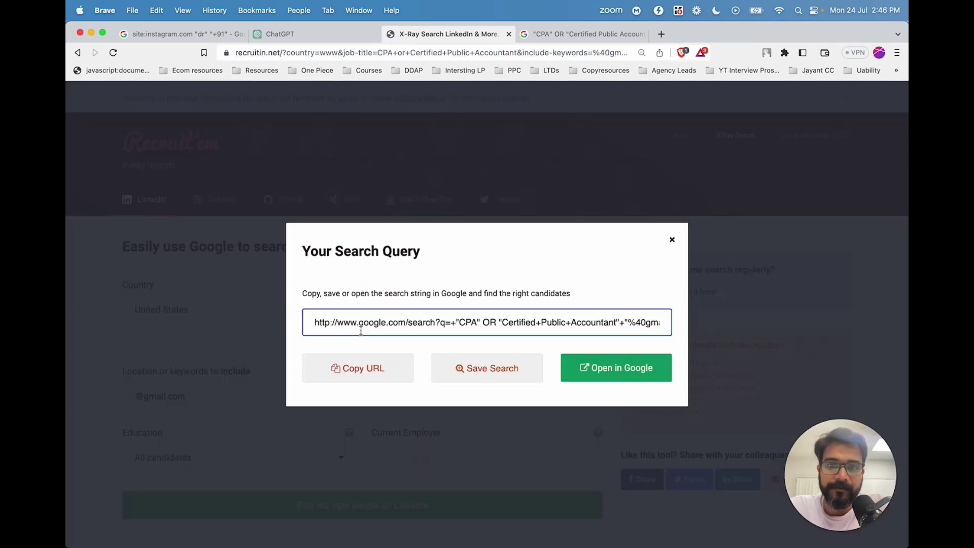
{"action": "left_click", "coordinate": [627, 380]}
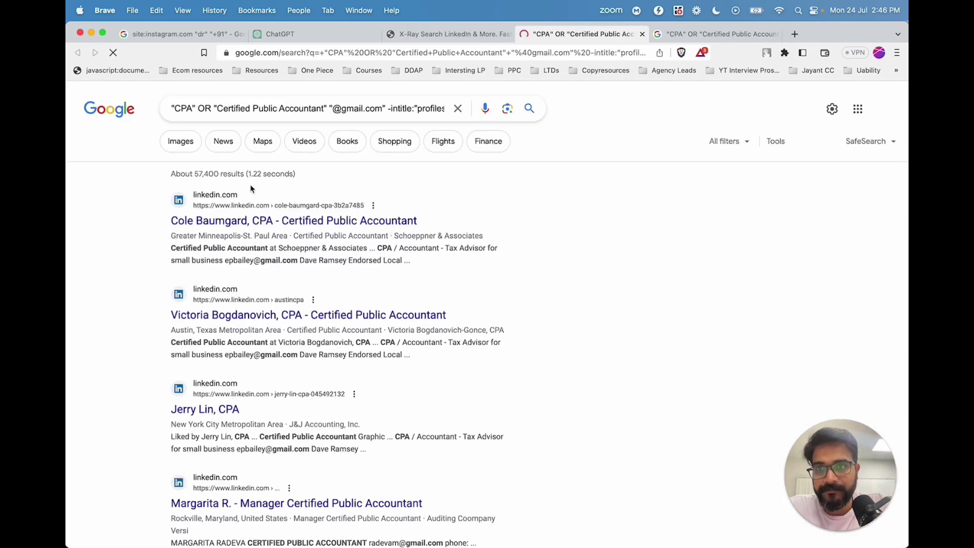
Review the 57,400 LinkedIn CPA results and their email addresses, then close Recruit'em's query dialog.
{"action": "left_click_drag", "start_coordinate": [190, 174], "coordinate": [245, 175]}
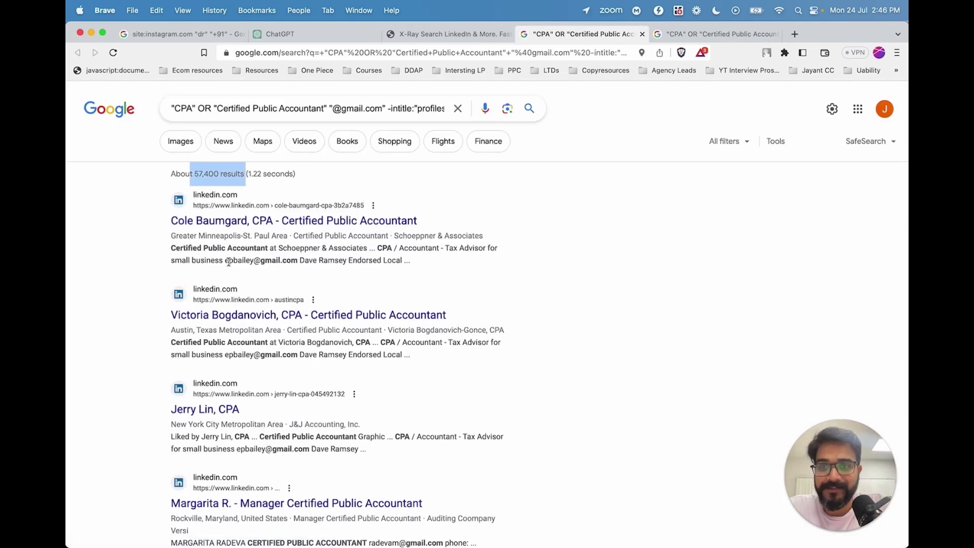
{"action": "left_click_drag", "start_coordinate": [223, 262], "coordinate": [301, 264]}
{"action": "left_click", "coordinate": [302, 264]}
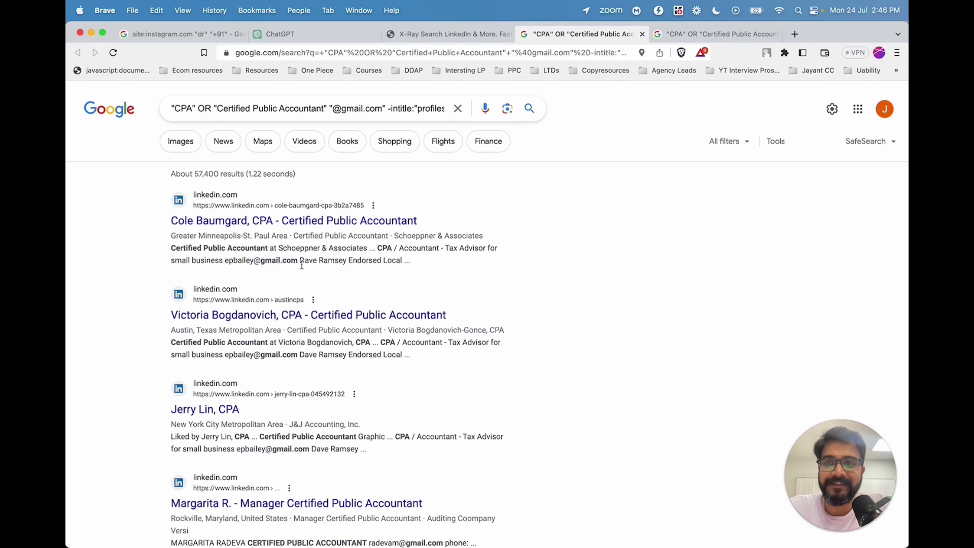
{"action": "scroll", "coordinate": [301, 264], "scroll_direction": "down", "scroll_amount": 7}
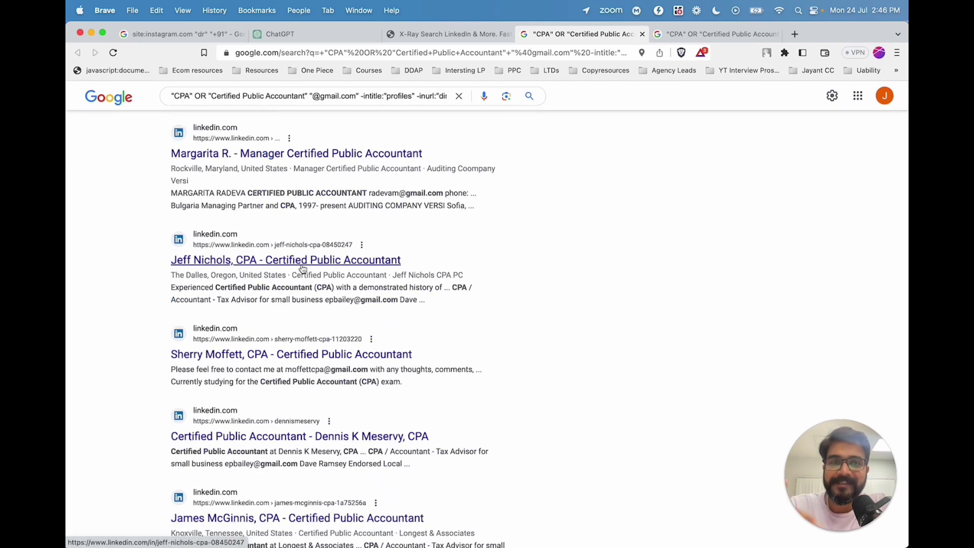
{"action": "scroll", "coordinate": [684, 82], "scroll_direction": "up", "scroll_amount": 7}
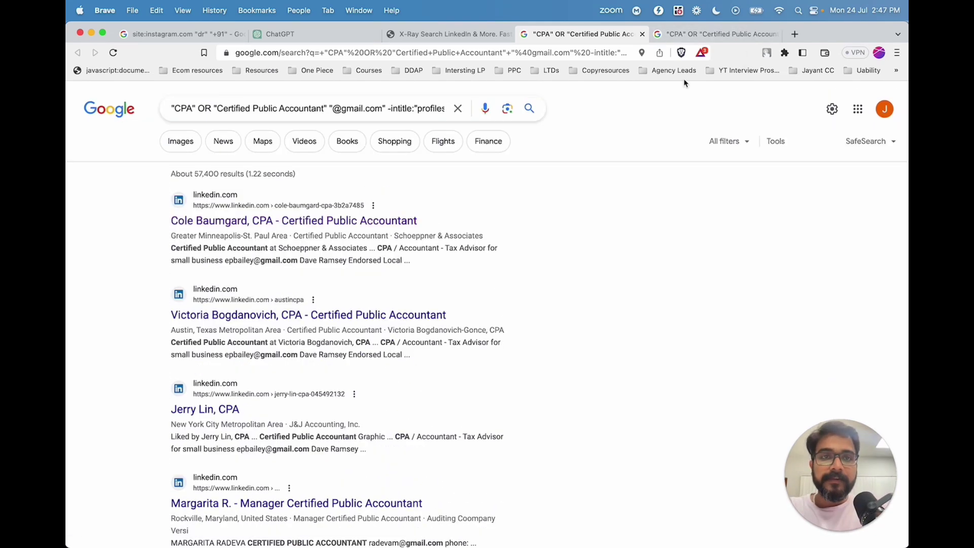
{"action": "left_click", "coordinate": [473, 34]}
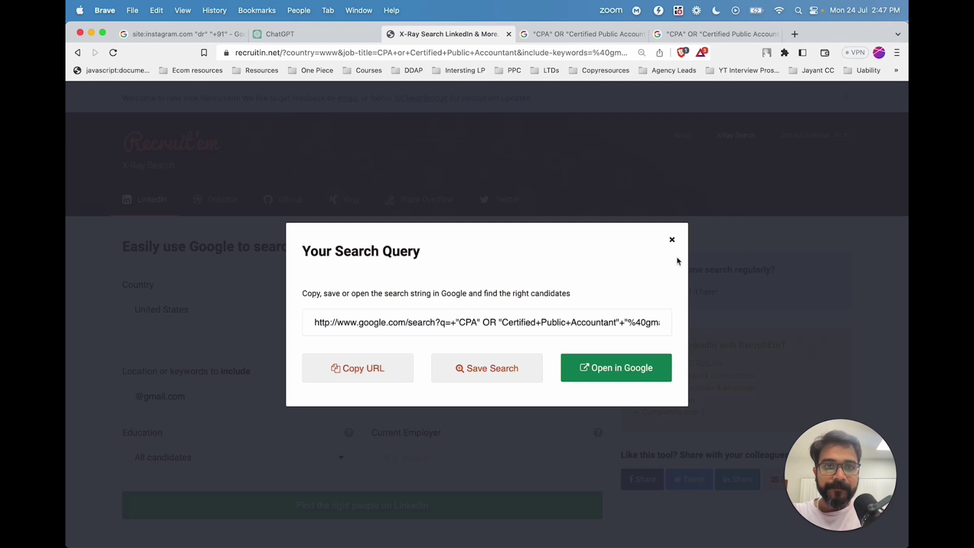
{"action": "left_click", "coordinate": [670, 240]}
Generate a Twitter profile search for New York with keywords 'email marketing agency' and open it in Google.
{"action": "left_click", "coordinate": [506, 201]}
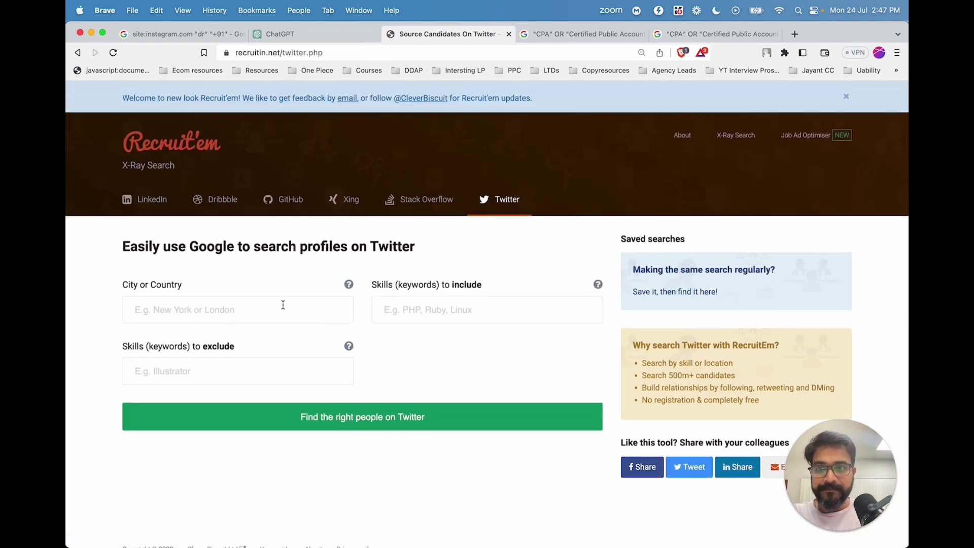
{"action": "left_click", "coordinate": [327, 310]}
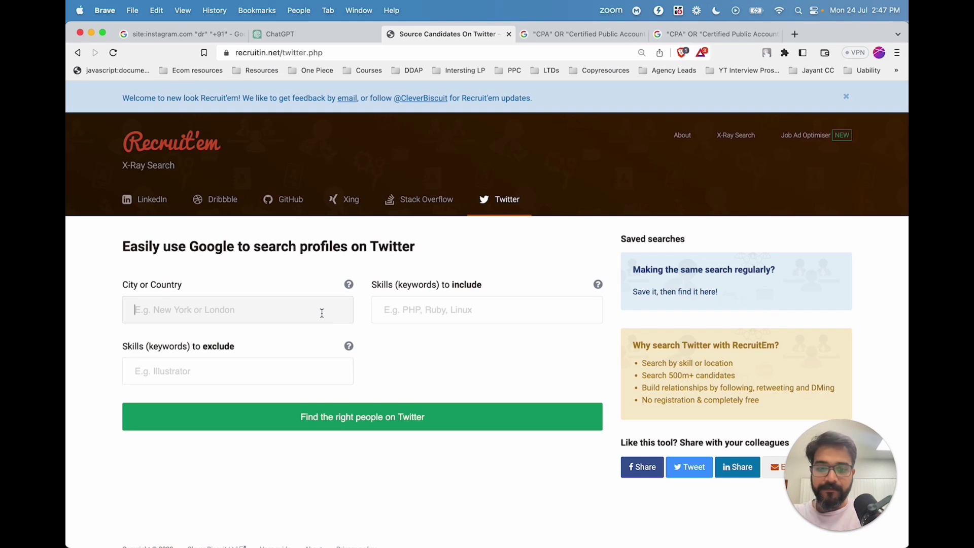
{"action": "type", "text": "New York"}
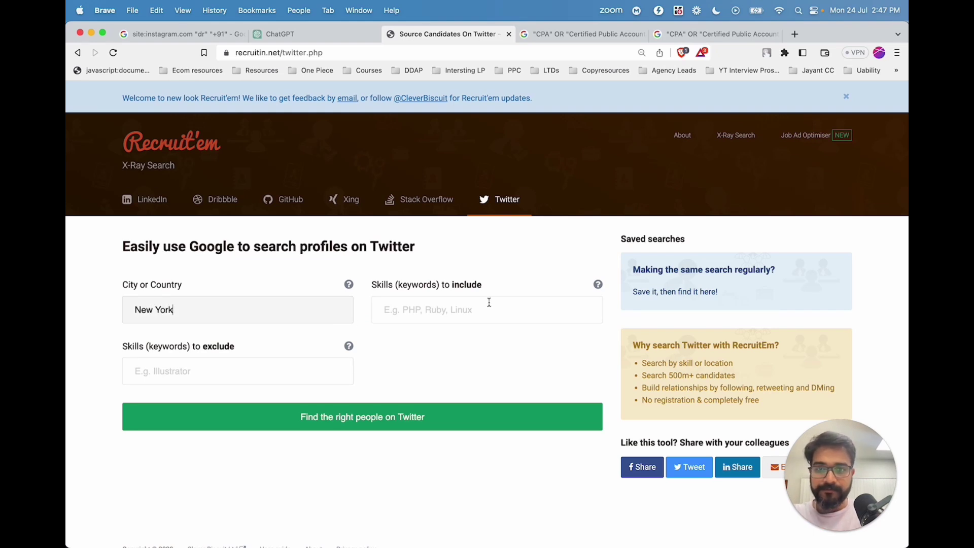
{"action": "left_click", "coordinate": [491, 308]}
{"action": "type", "text": "email"}
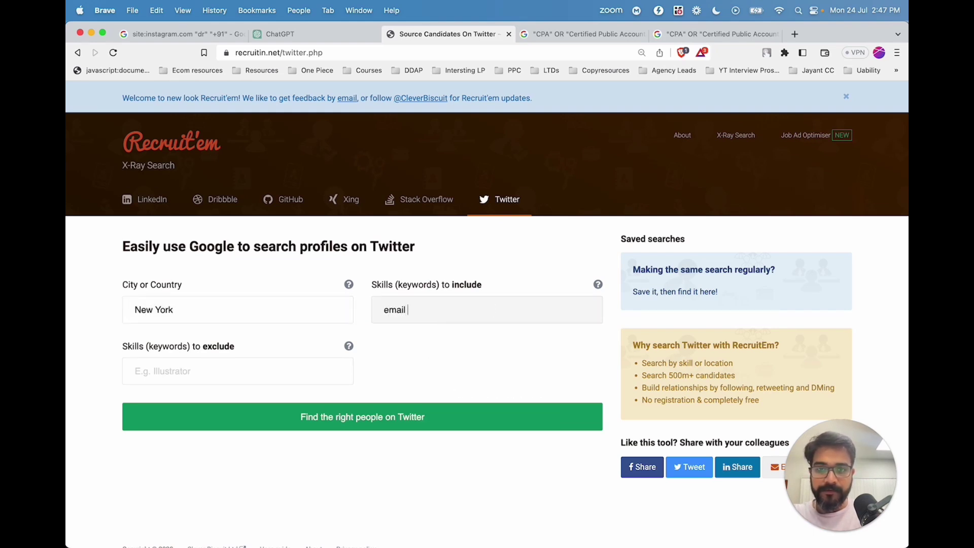
{"action": "type", "text": " marketing agency"}
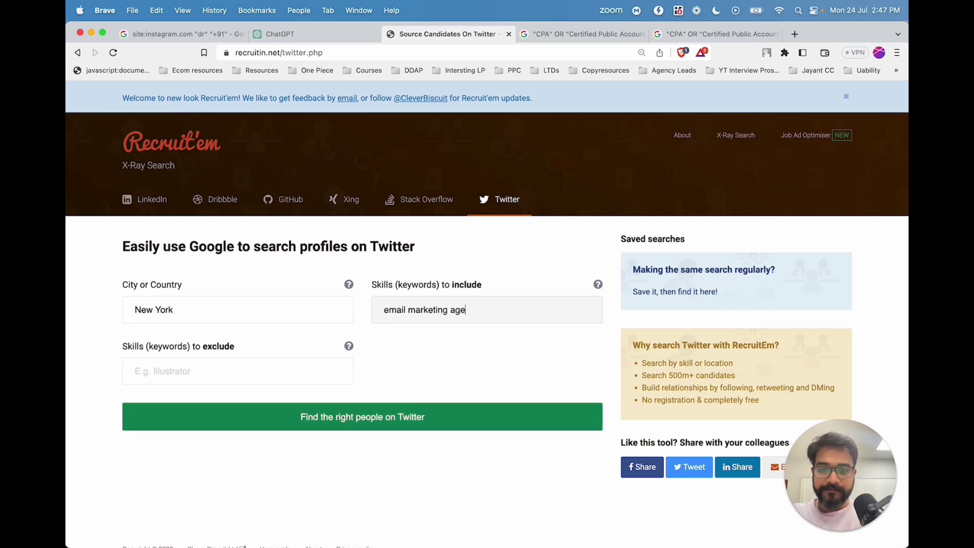
{"action": "left_click", "coordinate": [416, 428]}
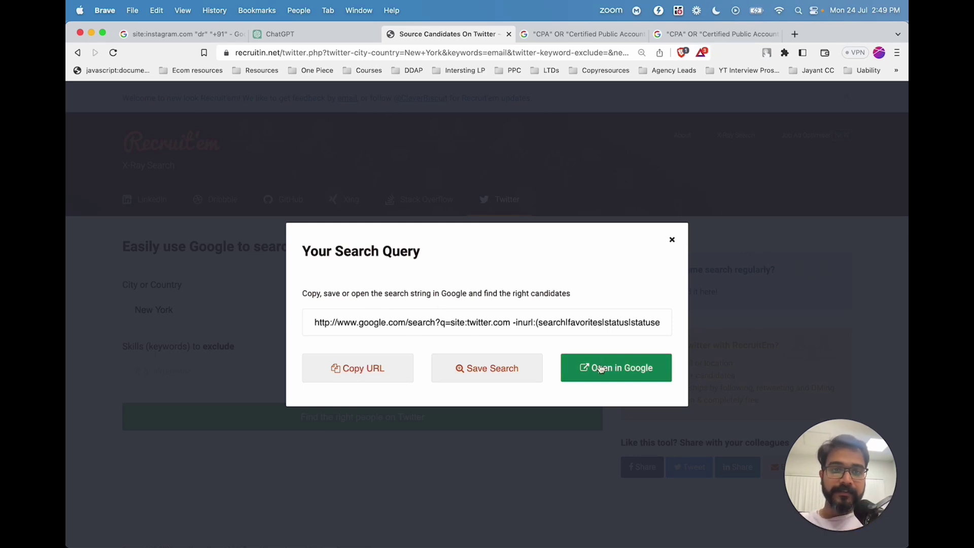
{"action": "left_click", "coordinate": [584, 377]}
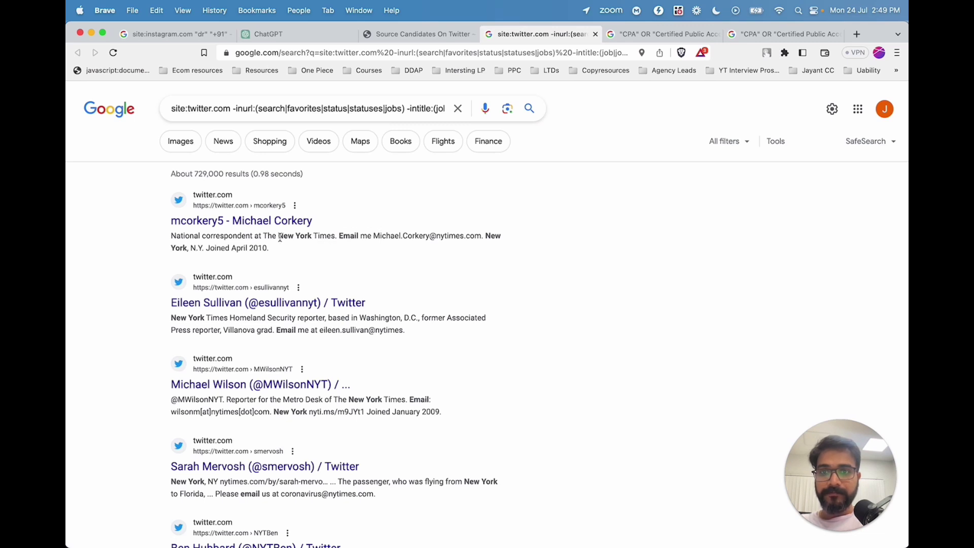
Replace the email keyword with "coach" to find Twitter coaches in New York.
{"action": "left_click_drag", "start_coordinate": [279, 237], "coordinate": [392, 237]}
{"action": "left_click", "coordinate": [299, 108]}
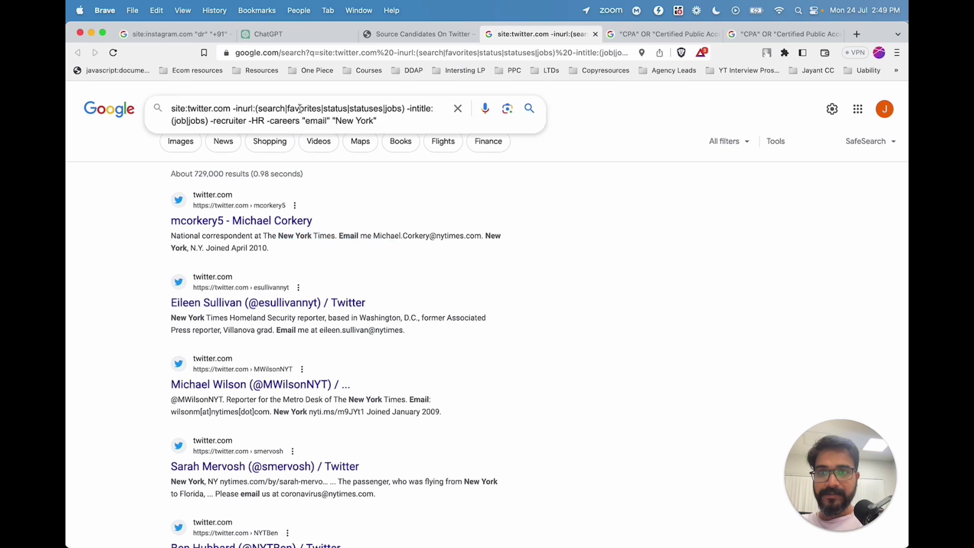
{"action": "left_click", "coordinate": [328, 121]}
{"action": "key", "text": "BackSpace"}
{"action": "key", "text": "BackSpace"}
{"action": "key", "text": "BackSpace"}
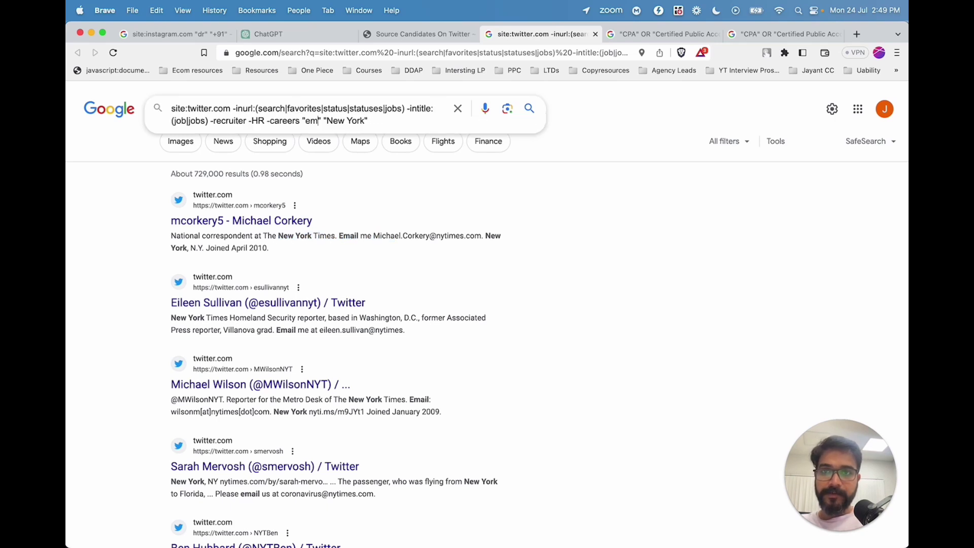
{"action": "key", "text": "BackSpace"}
{"action": "key", "text": "BackSpace"}
{"action": "type", "text": "coach"}
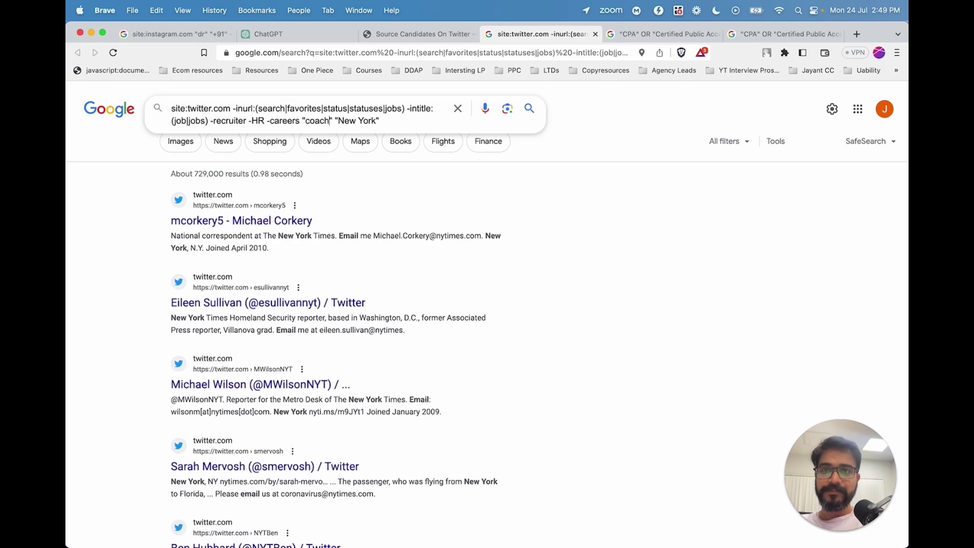
{"action": "key", "text": "Return"}
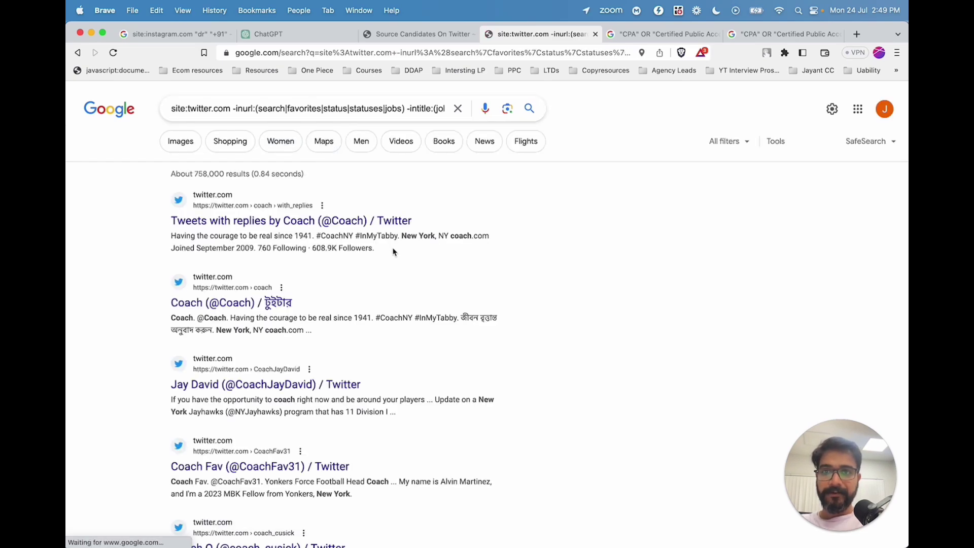
{"action": "scroll", "coordinate": [363, 261], "scroll_direction": "down", "scroll_amount": 3}
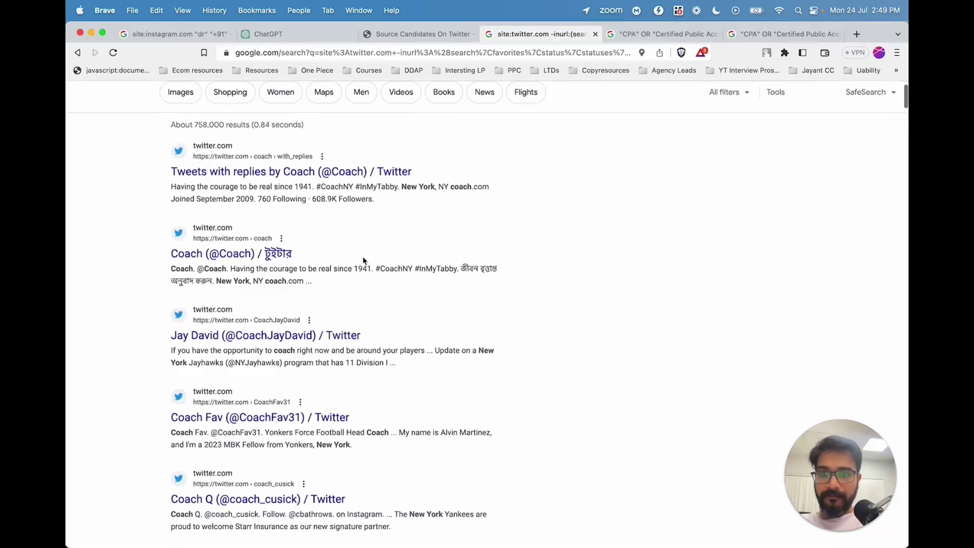
{"action": "scroll", "coordinate": [424, 256], "scroll_direction": "up", "scroll_amount": 3}
{"action": "left_click", "coordinate": [348, 108]}
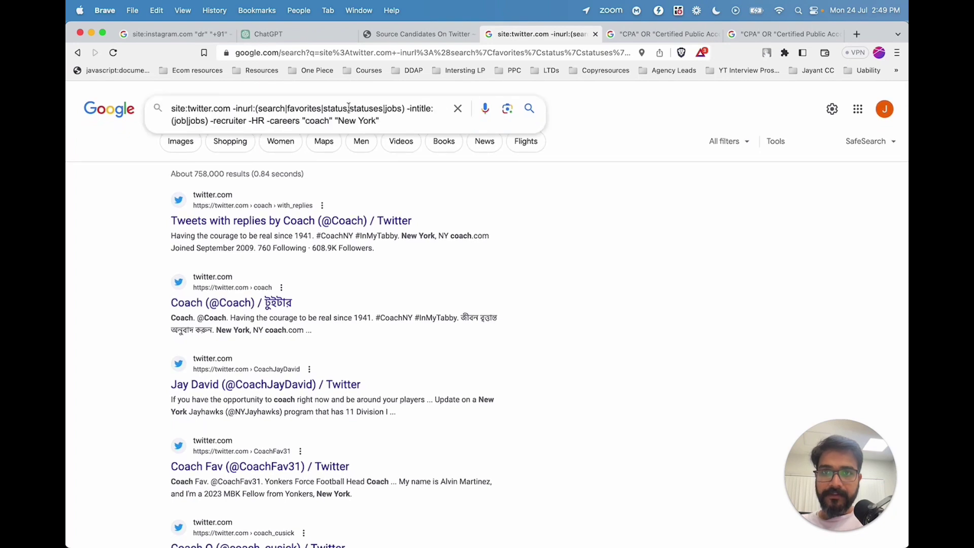
{"action": "left_click_drag", "start_coordinate": [338, 121], "coordinate": [378, 122]}
{"action": "type", "text": "@fgre"}
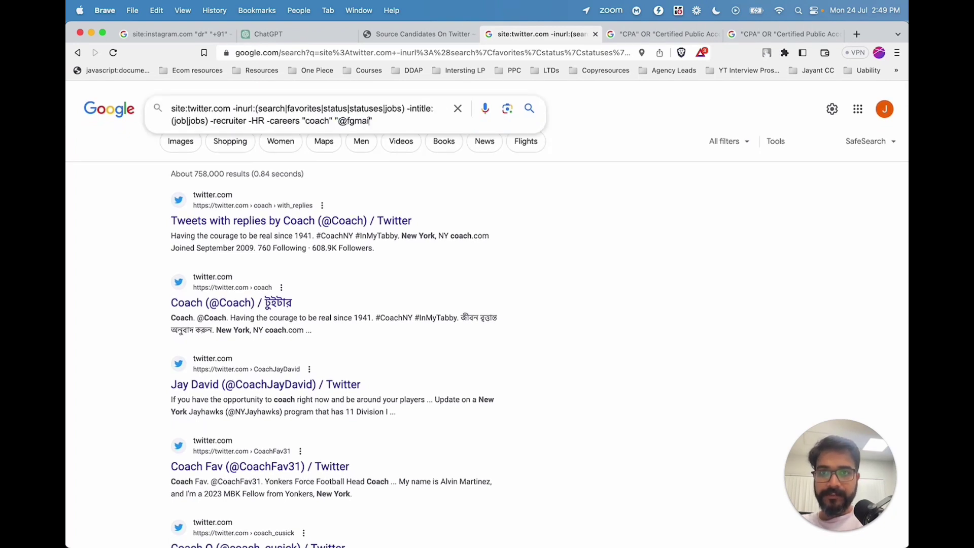
{"action": "key", "text": "BackSpace"}
{"action": "key", "text": "BackSpace"}
{"action": "type", "text": "mai"}
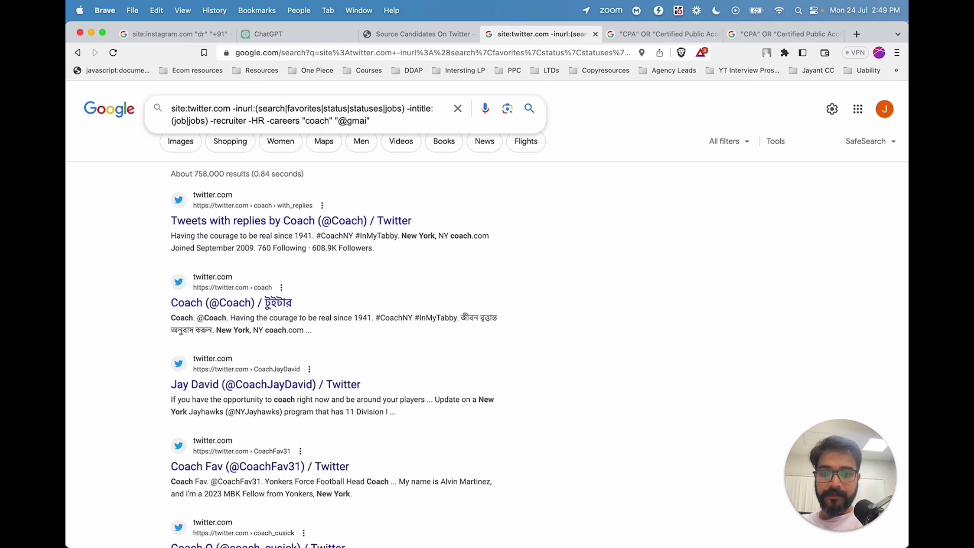
{"action": "type", "text": "l.com"}
{"action": "key", "text": "Return"}
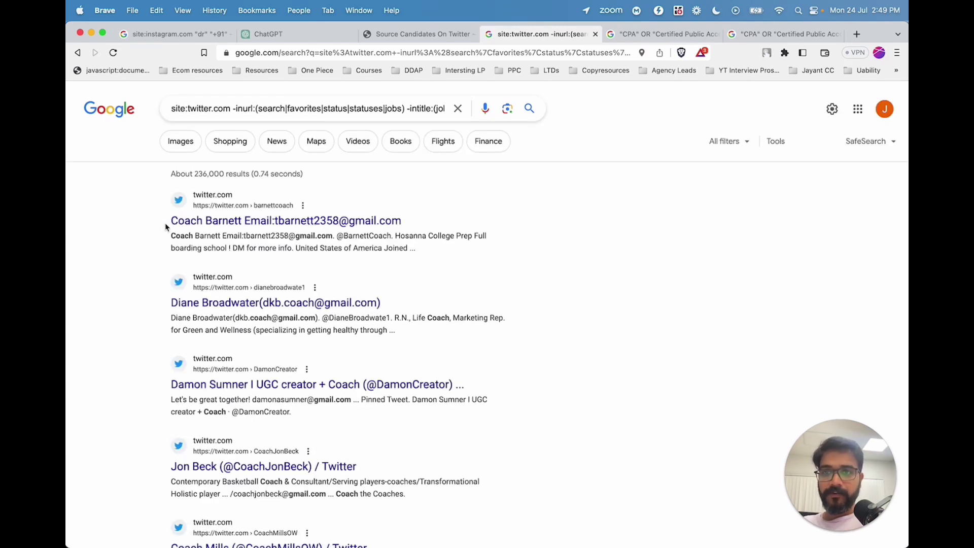
{"action": "left_click_drag", "start_coordinate": [250, 235], "coordinate": [326, 235]}
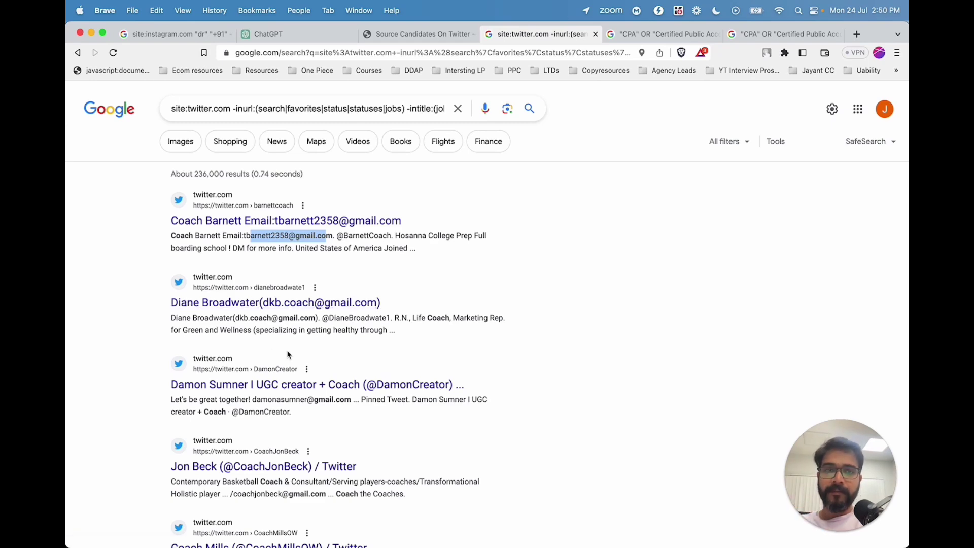
{"action": "left_click", "coordinate": [505, 262]}
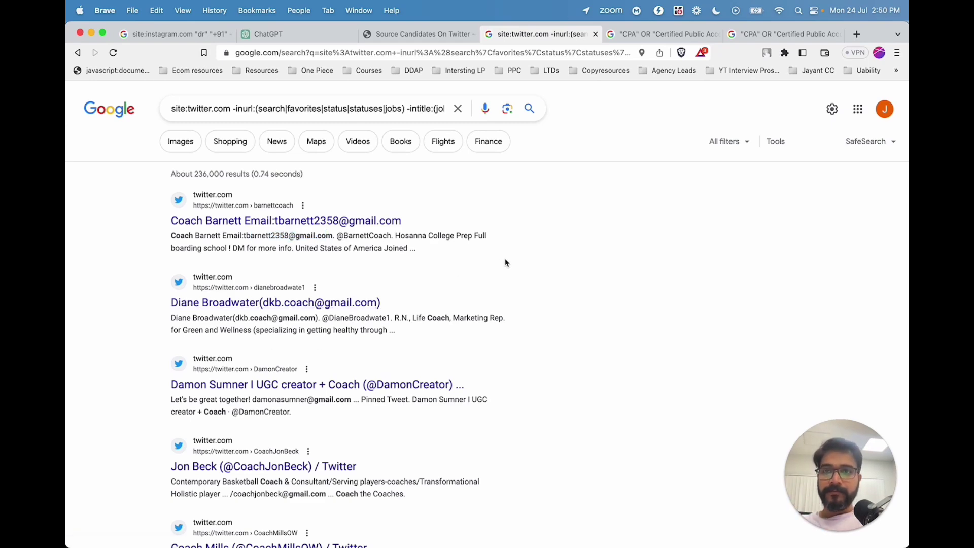
{"action": "scroll", "coordinate": [505, 262], "scroll_direction": "down", "scroll_amount": 5}
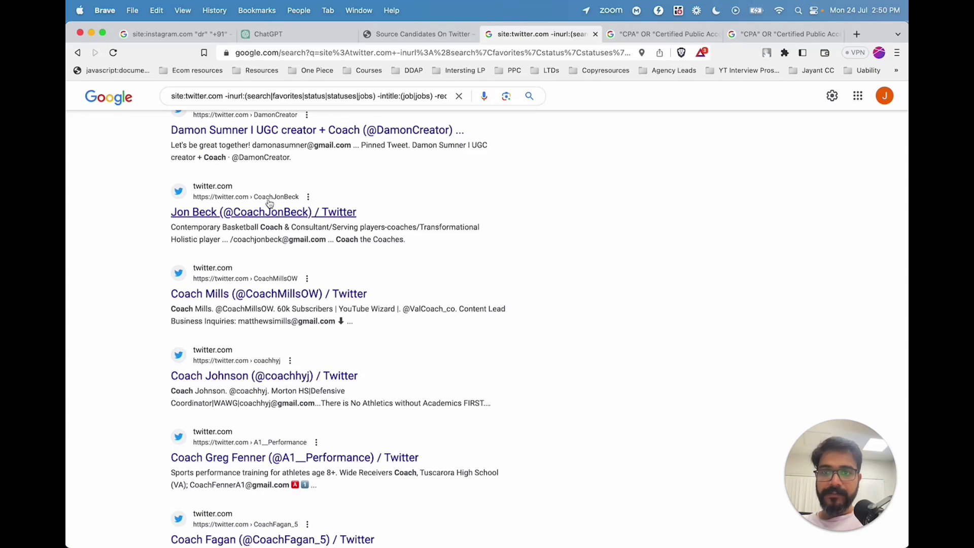
{"action": "scroll", "coordinate": [269, 203], "scroll_direction": "up", "scroll_amount": 5}
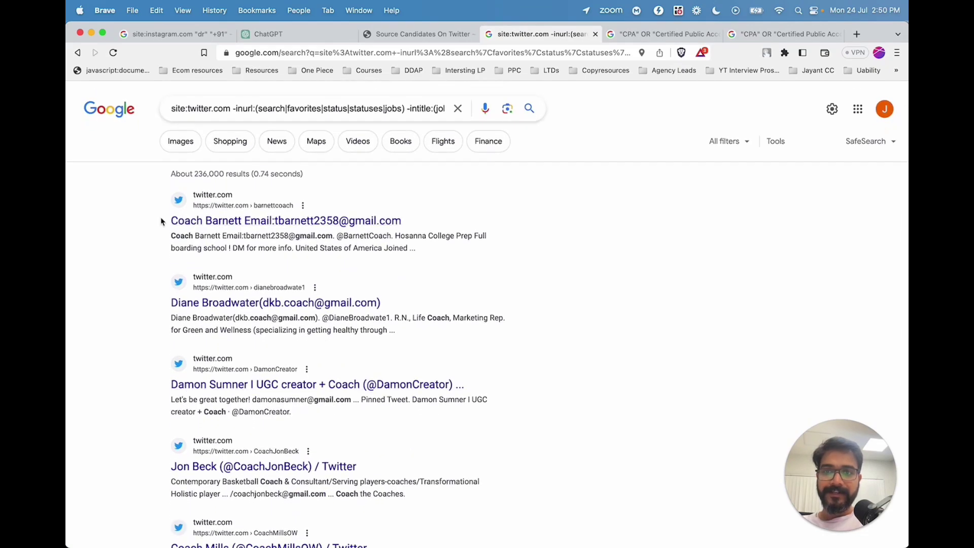
{"action": "left_click_drag", "start_coordinate": [161, 221], "coordinate": [420, 537]}
{"action": "left_click", "coordinate": [311, 34]}
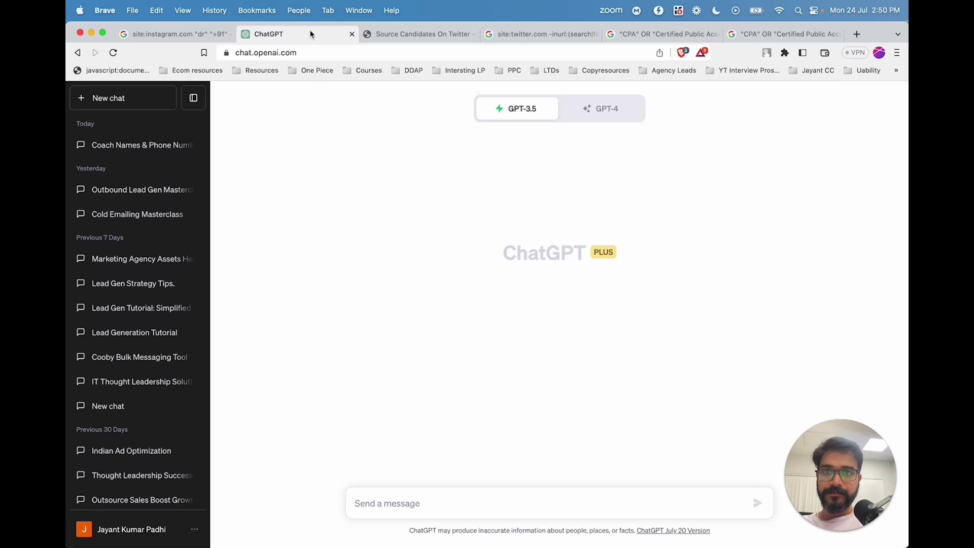
Using GPT-4, request a table of names and emails extracted from the pasted Twitter coach results.
{"action": "left_click", "coordinate": [581, 103]}
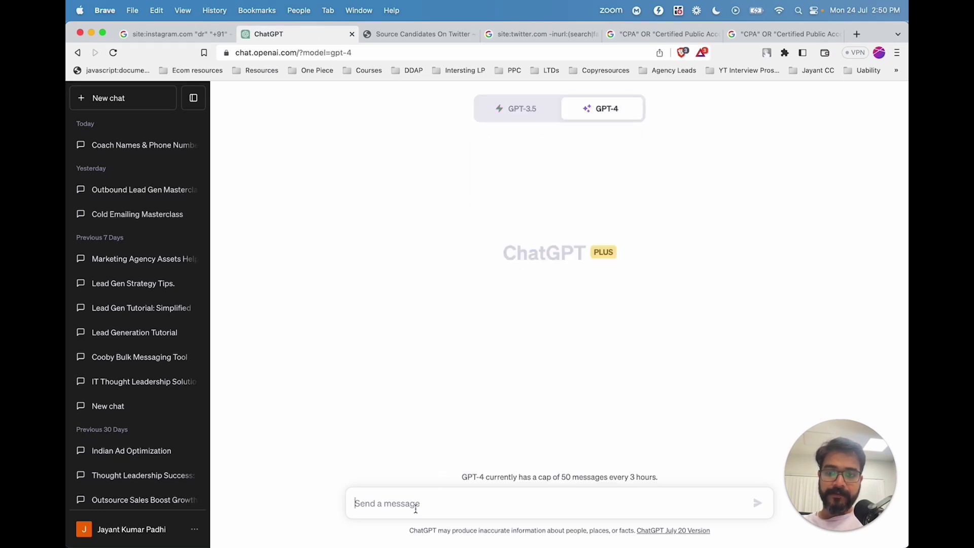
{"action": "type", "text": "Extract the f"}
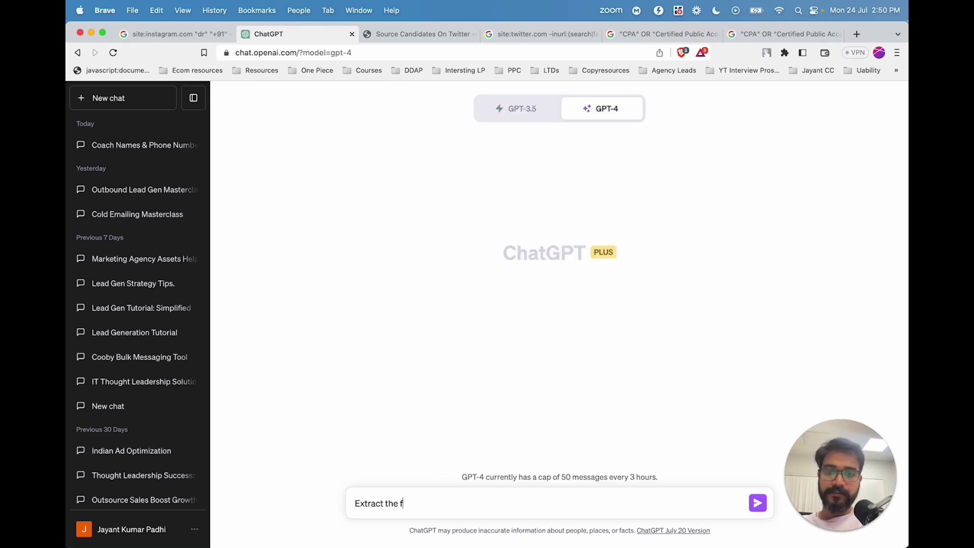
{"action": "key", "text": "BackSpace"}
{"action": "type", "text": "names and e"}
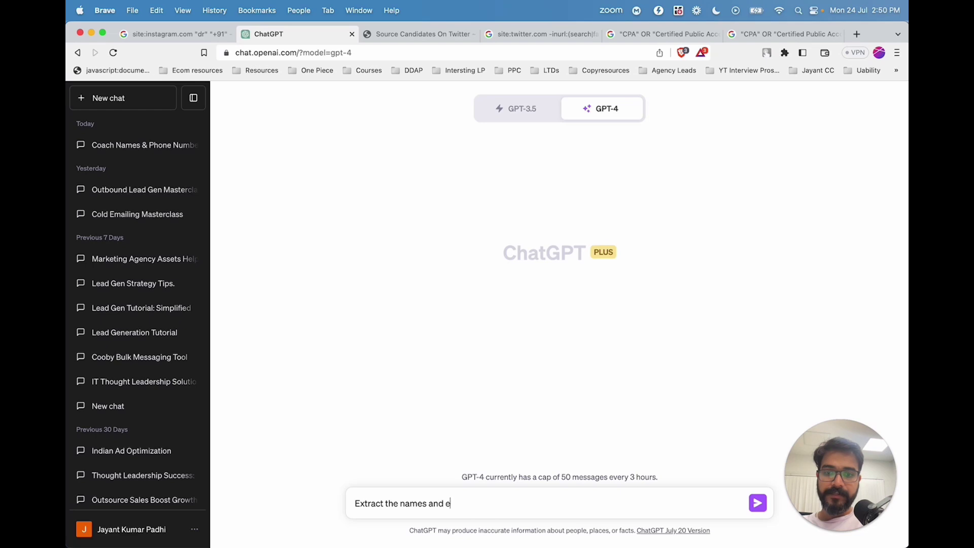
{"action": "type", "text": "mails fromthe"}
{"action": "key", "text": "BackSpace"}
{"action": "key", "text": "BackSpace"}
{"action": "key", "text": "BackSpace"}
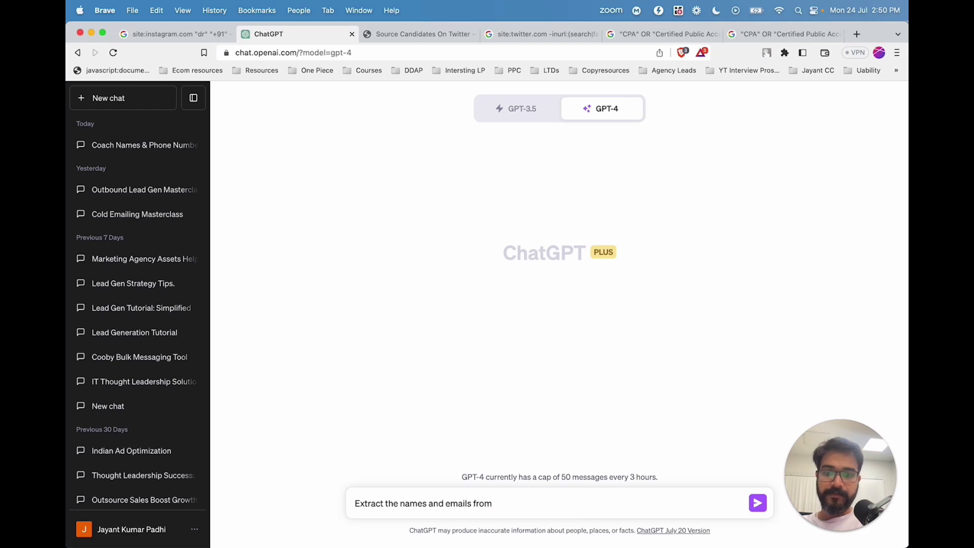
{"action": "type", "text": "t"}
{"action": "key", "text": "BackSpace"}
{"action": "type", "text": "the following"}
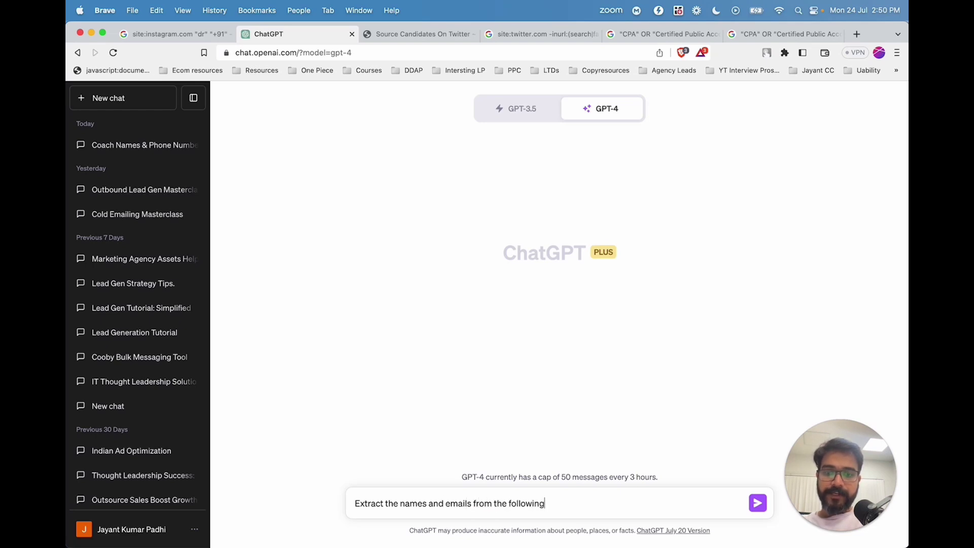
{"action": "type", "text": " data and rep"}
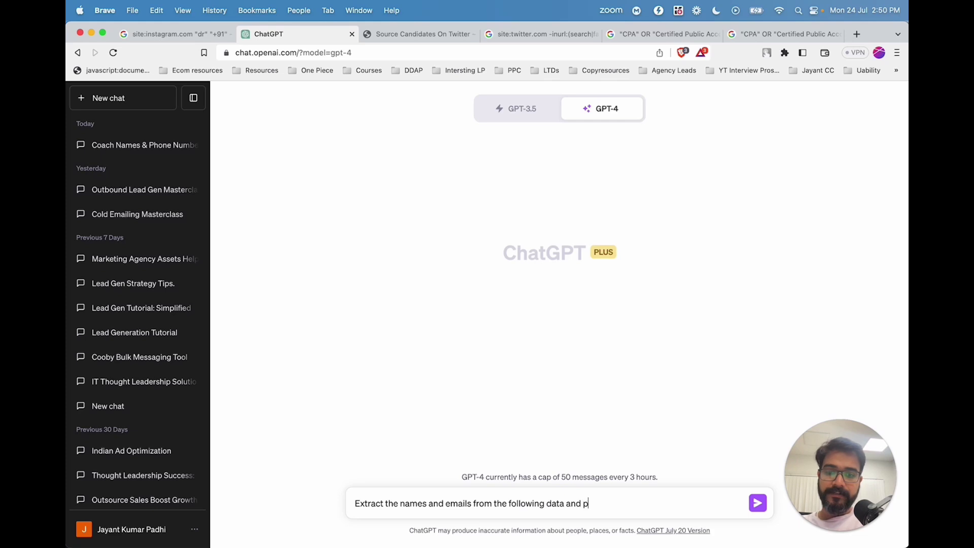
{"action": "key", "text": "BackSpace"}
{"action": "type", "text": "represe"}
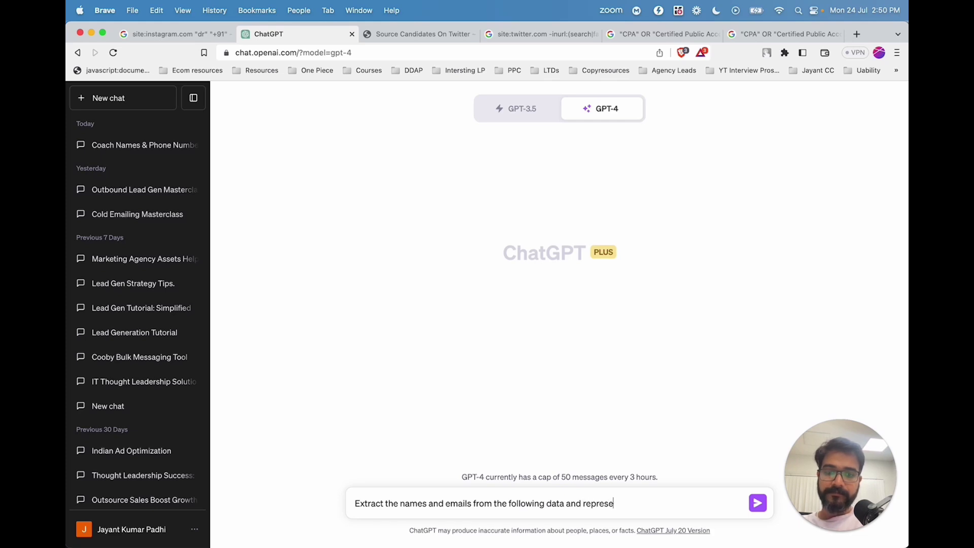
{"action": "type", "text": "nt them in a tabi"}
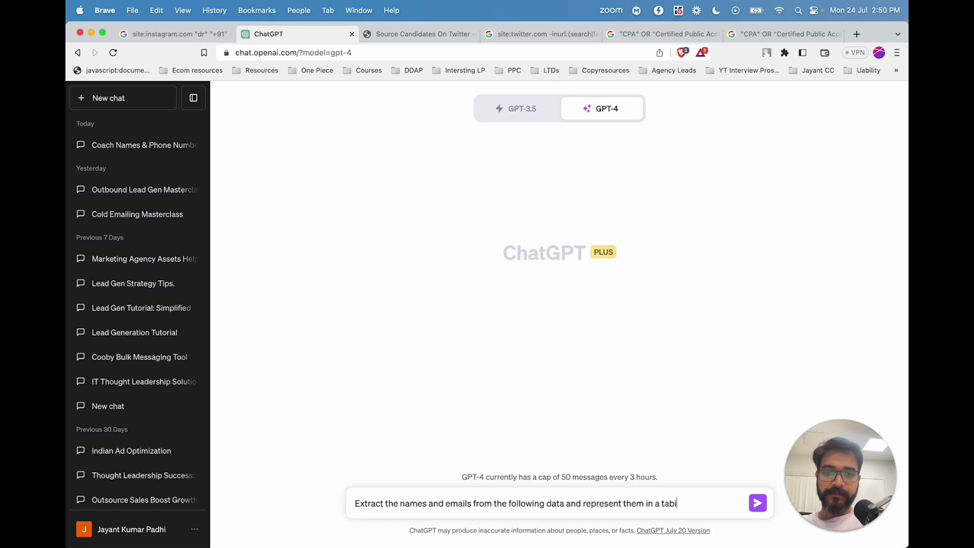
{"action": "type", "text": "orm."}
{"action": "key", "text": "shift+Return"}
{"action": "key", "text": "super+v"}
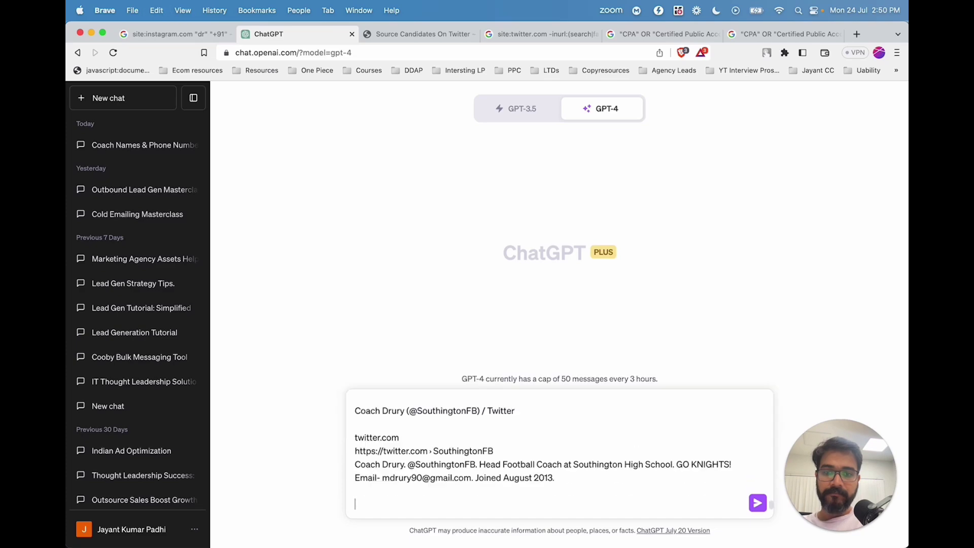
{"action": "key", "text": "Return"}
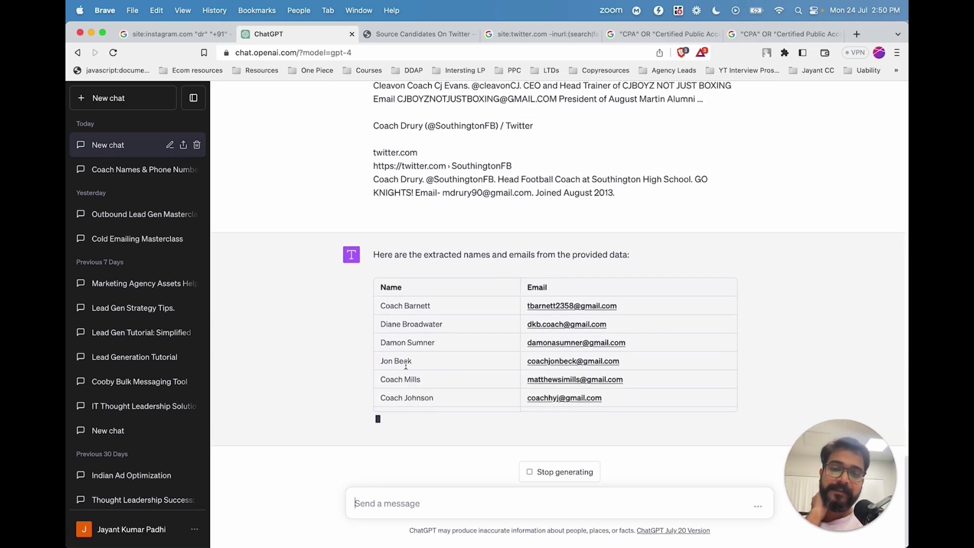
Close Recruit'em's query dialog, clear the Google query and start typing a Crunchbase site: search (site:cr).
{"action": "left_click", "coordinate": [442, 34]}
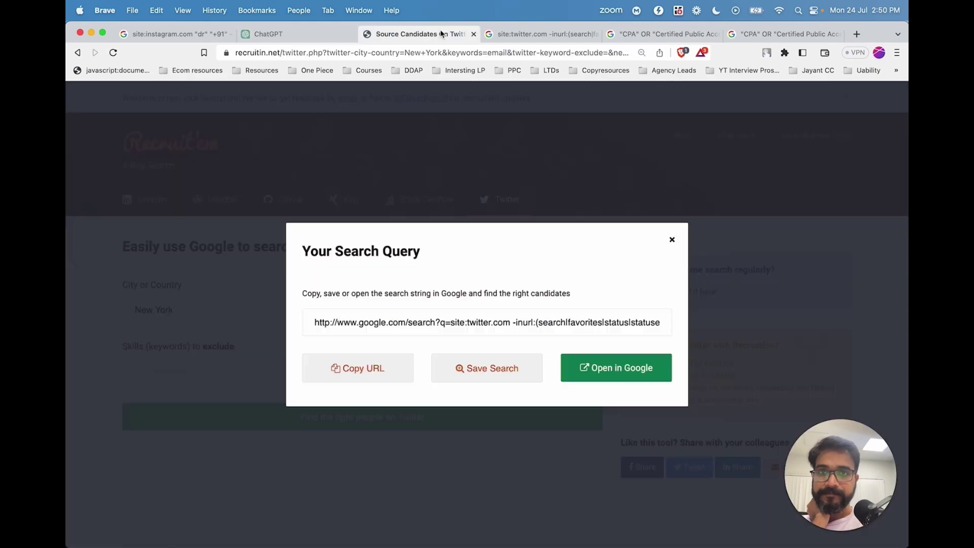
{"action": "left_click", "coordinate": [671, 239]}
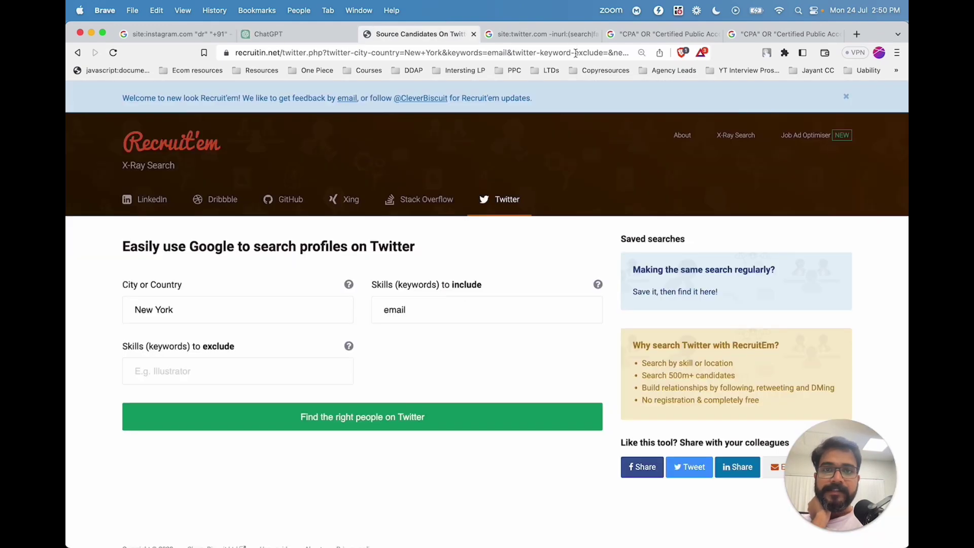
{"action": "left_click", "coordinate": [552, 33]}
{"action": "left_click", "coordinate": [263, 55]}
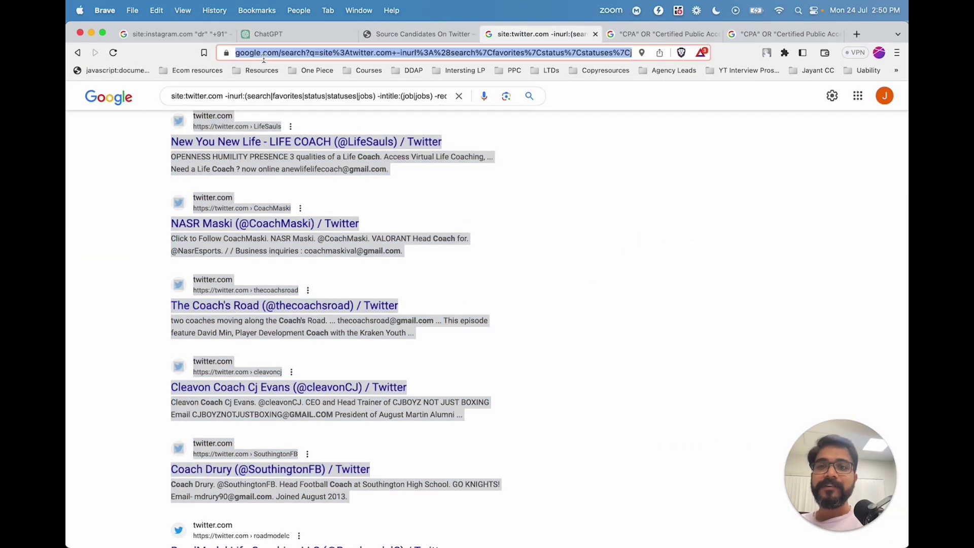
{"action": "left_click", "coordinate": [248, 93]}
{"action": "left_click", "coordinate": [442, 97]}
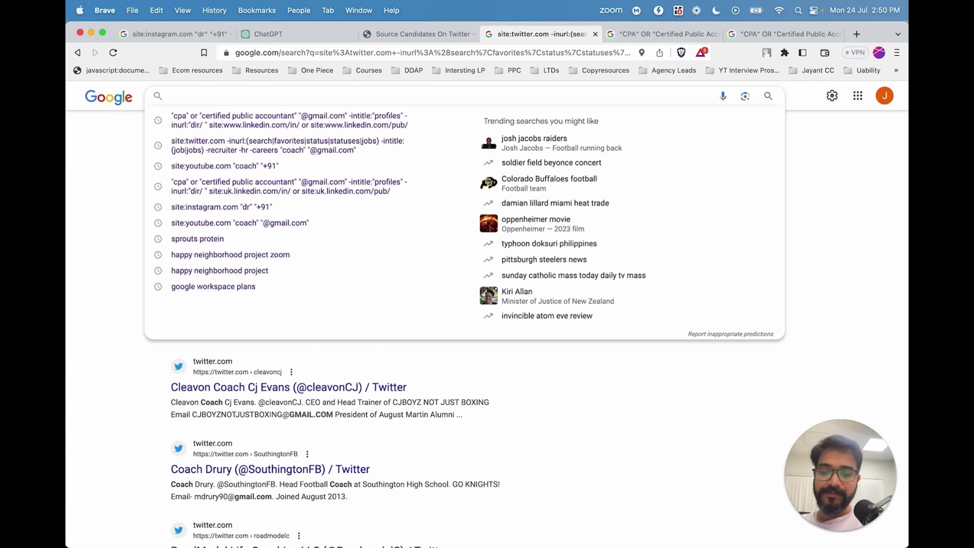
{"action": "type", "text": "site:cr"}
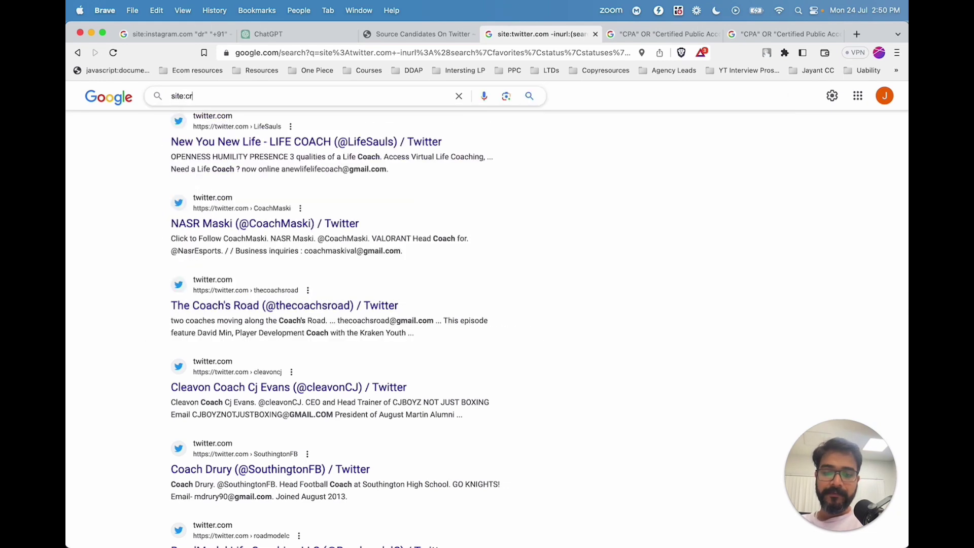
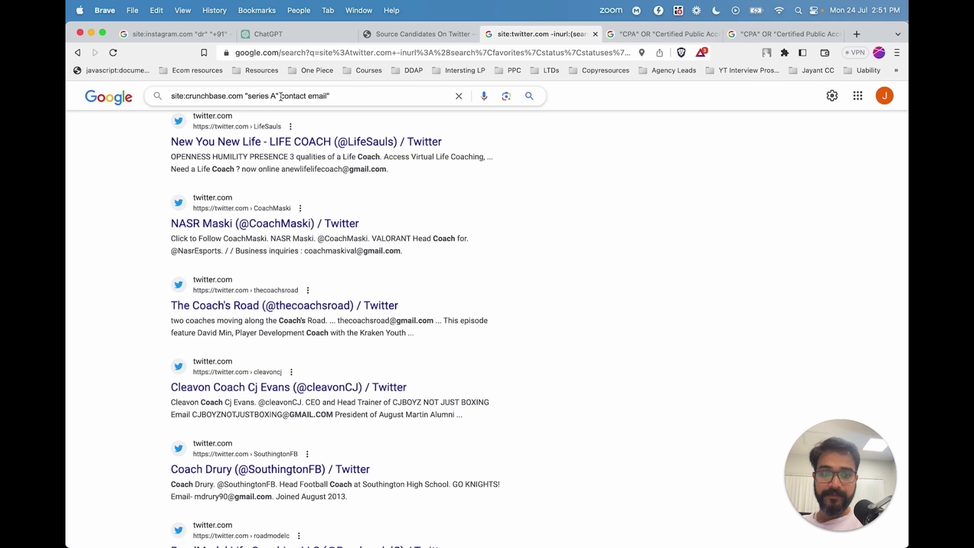
Search Crunchbase for the quoted phrase "contact email" and check the Series A company's profile.
{"action": "type", "text": "\""}
{"action": "key", "text": "Return"}
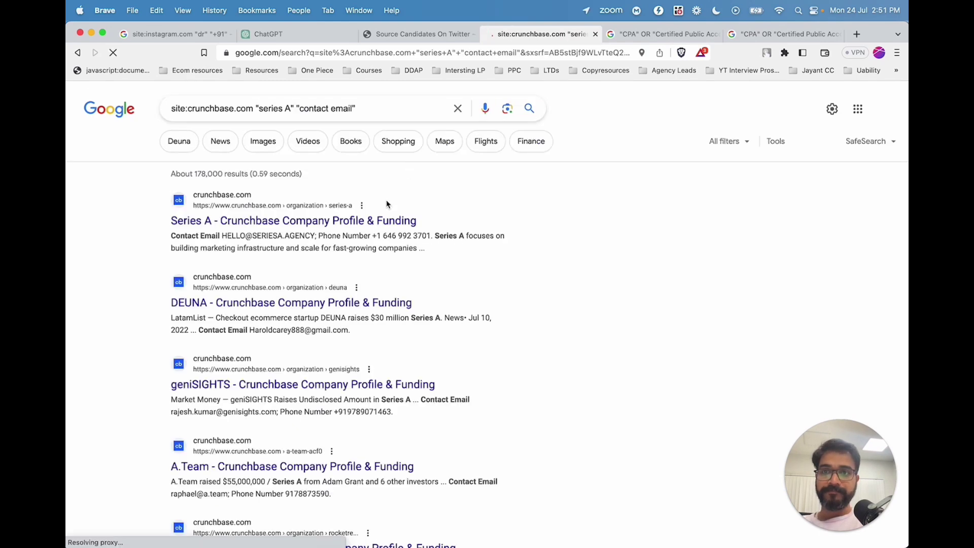
{"action": "left_click_drag", "start_coordinate": [222, 237], "coordinate": [310, 236]}
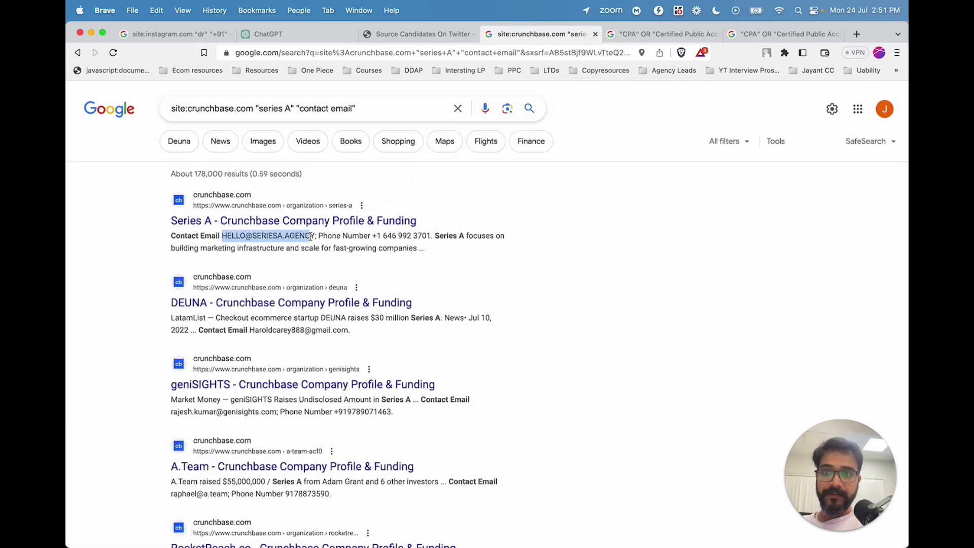
{"action": "left_click", "coordinate": [485, 260]}
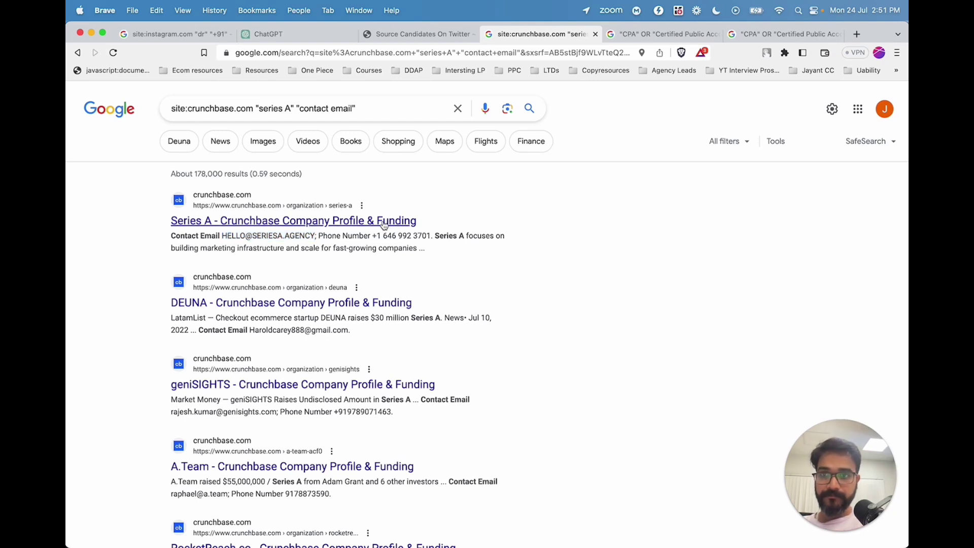
{"action": "left_click", "coordinate": [233, 228]}
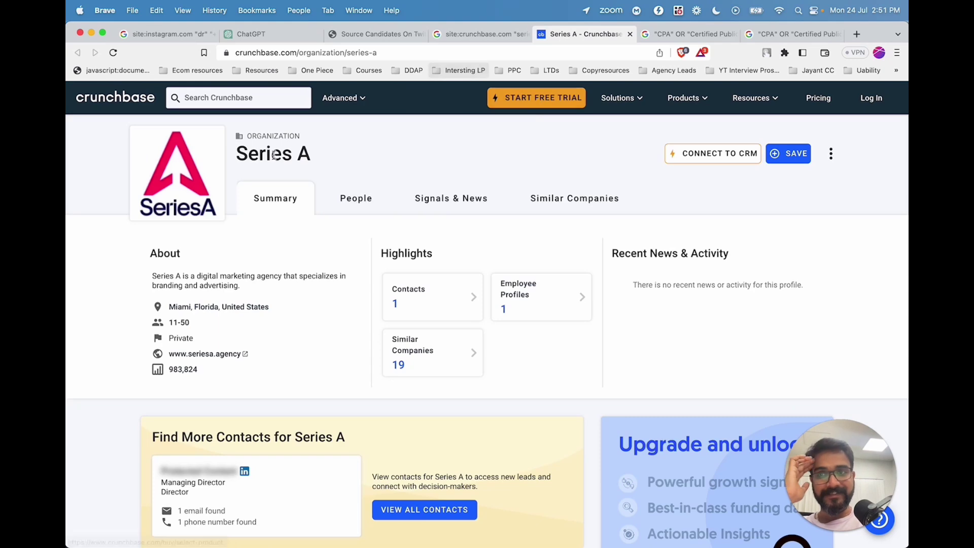
{"action": "left_click", "coordinate": [629, 34]}
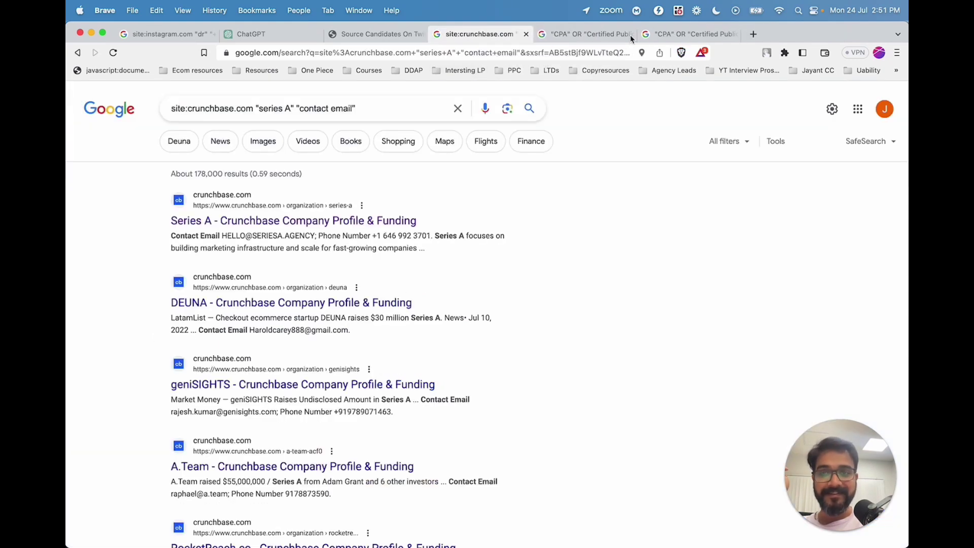
Highlight the contact emails in the DEUNA and geniSIGHTS snippets, plus geniSIGHTS' phone number.
{"action": "scroll", "coordinate": [414, 310], "scroll_direction": "down", "scroll_amount": 2}
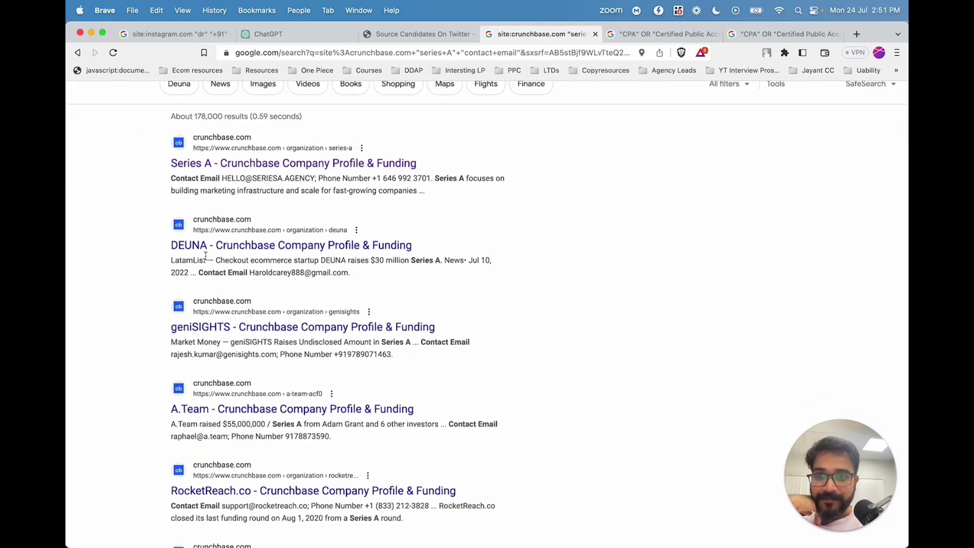
{"action": "left_click_drag", "start_coordinate": [229, 272], "coordinate": [331, 271]}
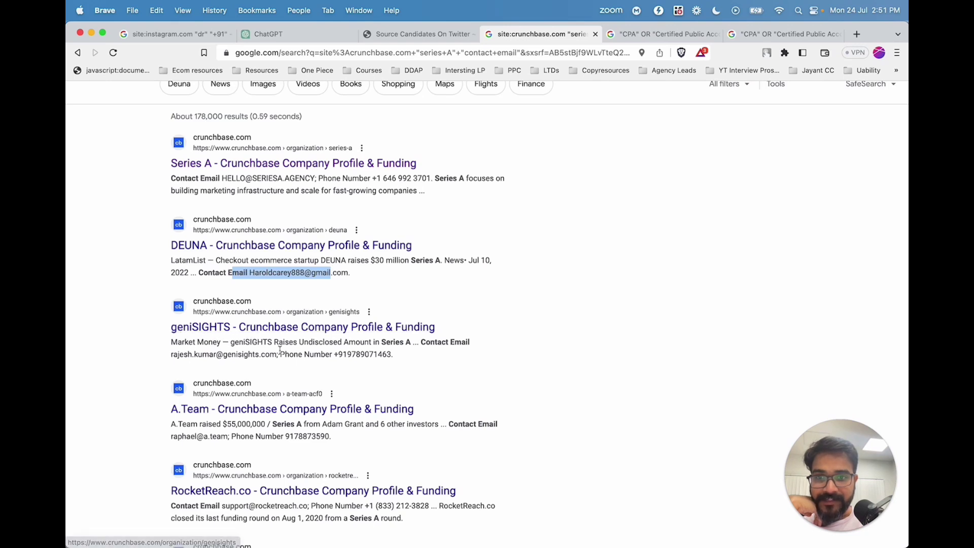
{"action": "left_click_drag", "start_coordinate": [281, 355], "coordinate": [144, 360]}
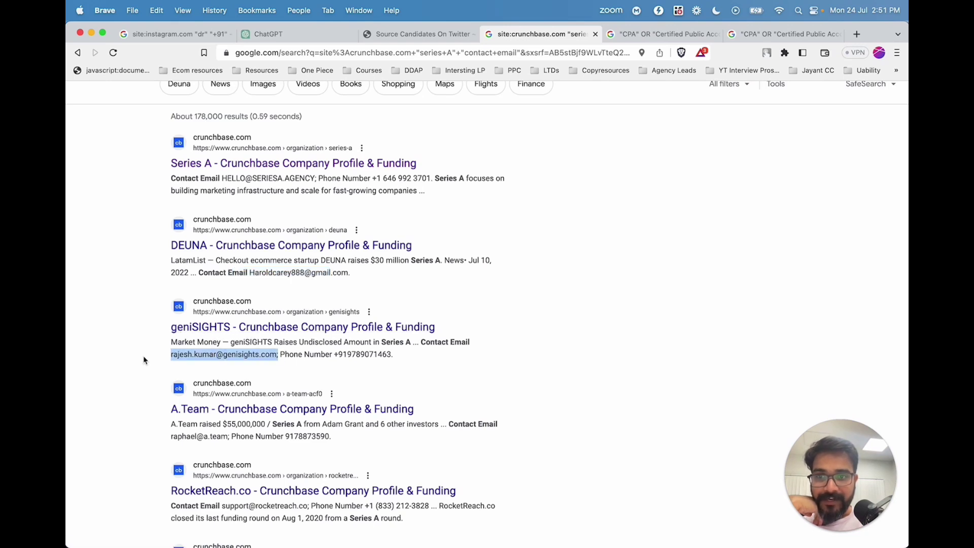
{"action": "left_click_drag", "start_coordinate": [338, 355], "coordinate": [388, 355]}
{"action": "left_click", "coordinate": [420, 361]}
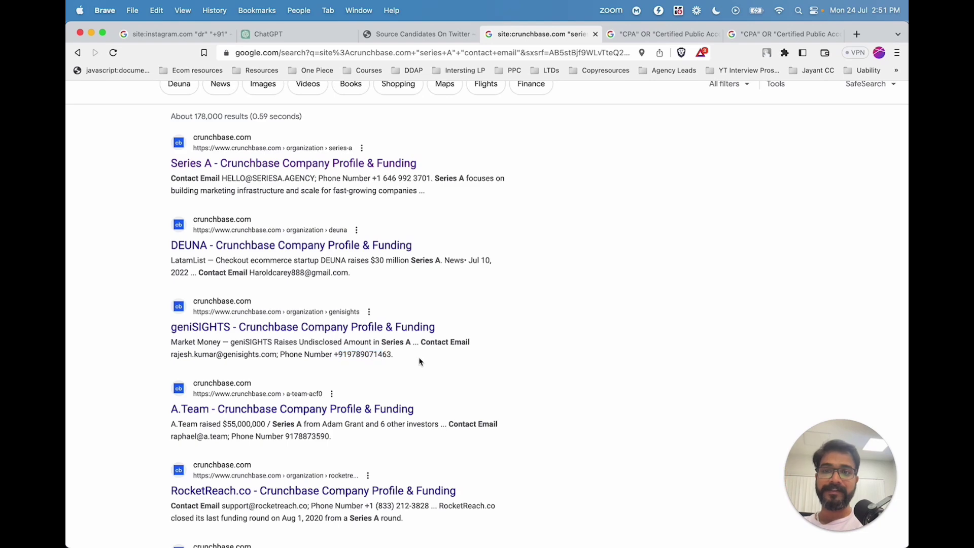
{"action": "scroll", "coordinate": [420, 361], "scroll_direction": "down", "scroll_amount": 1}
{"action": "scroll", "coordinate": [420, 360], "scroll_direction": "down", "scroll_amount": 3}
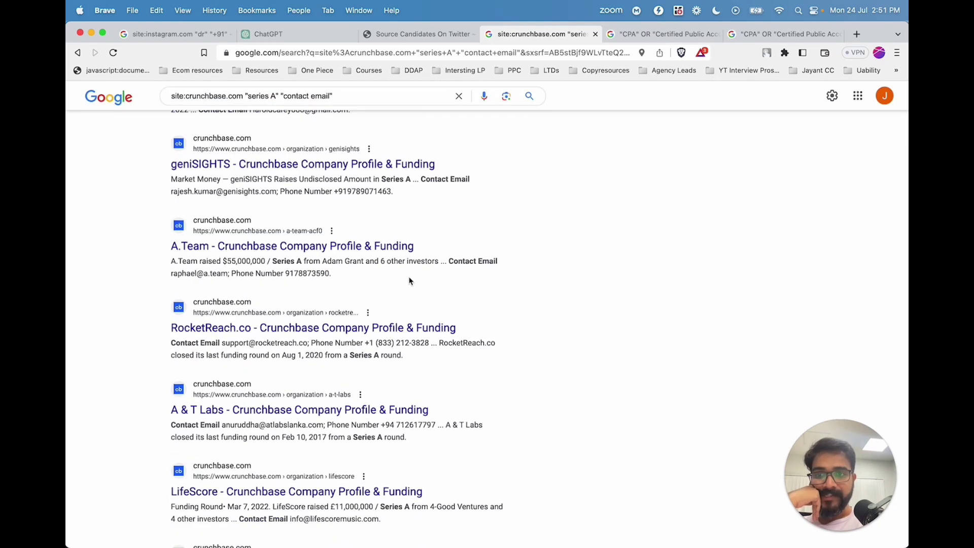
{"action": "scroll", "coordinate": [356, 108], "scroll_direction": "up", "scroll_amount": 5}
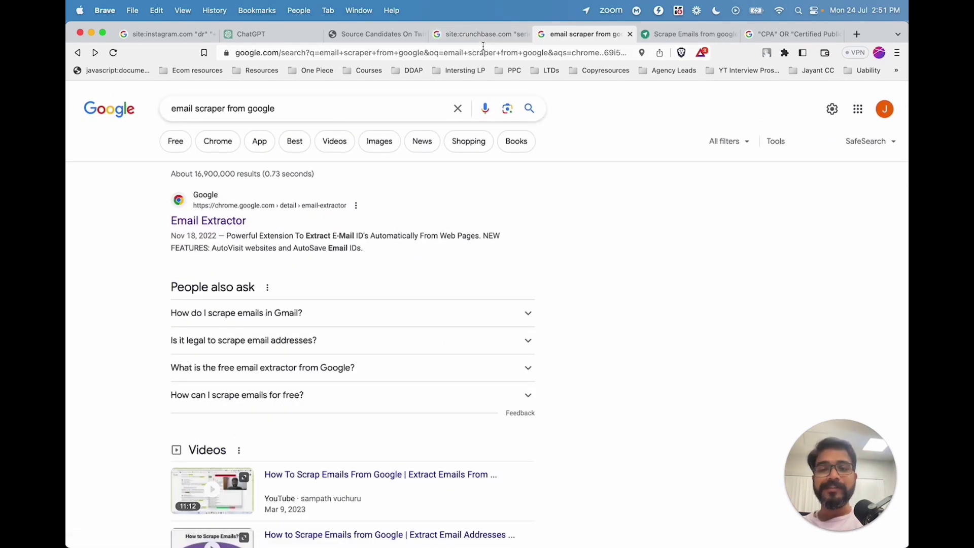
Go from the Crunchbase results to the "email scraper from google" search results.
{"action": "left_click", "coordinate": [478, 35]}
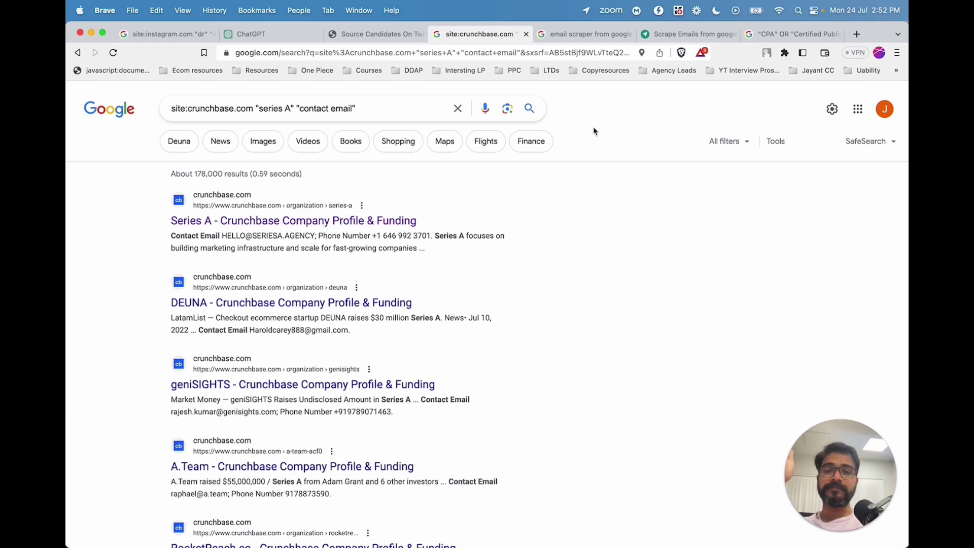
{"action": "left_click", "coordinate": [565, 34]}
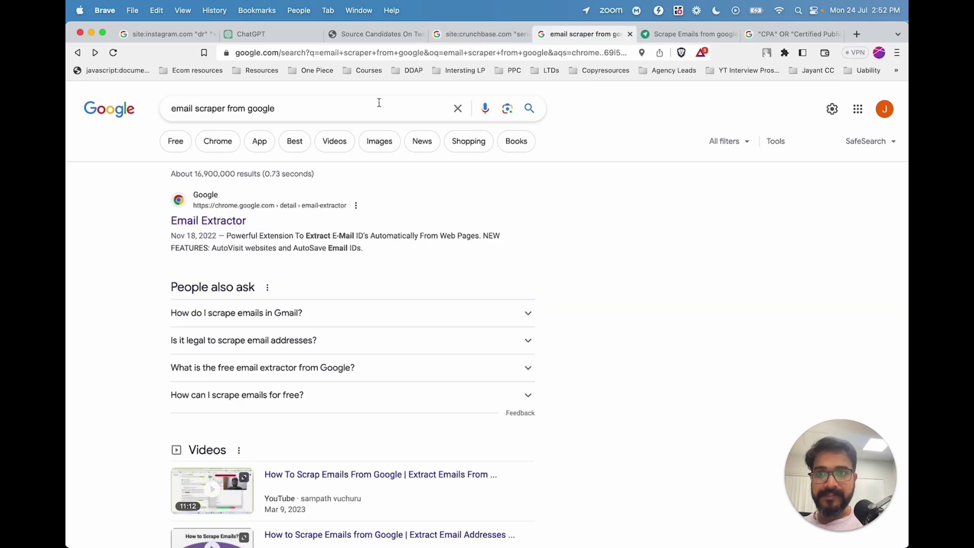
{"action": "left_click_drag", "start_coordinate": [172, 114], "coordinate": [288, 119]}
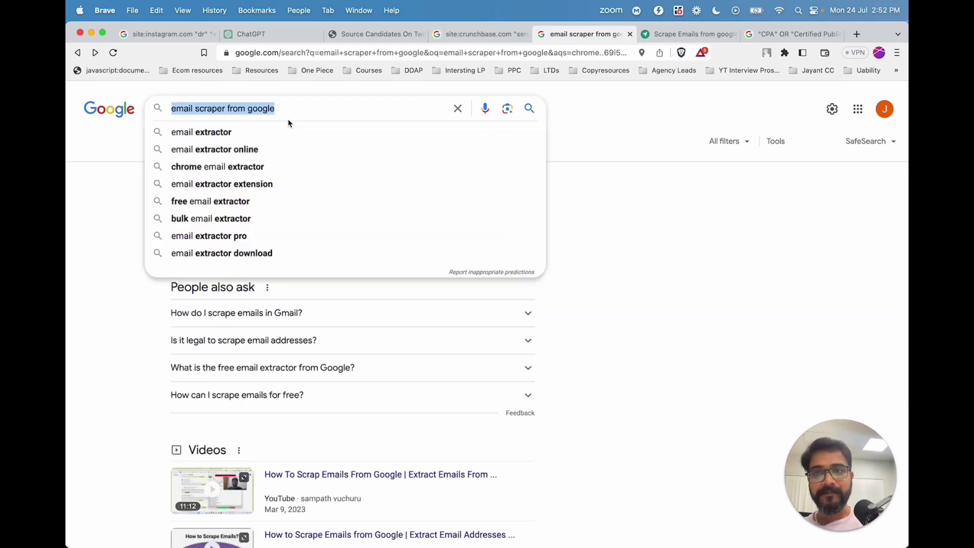
{"action": "left_click", "coordinate": [117, 220]}
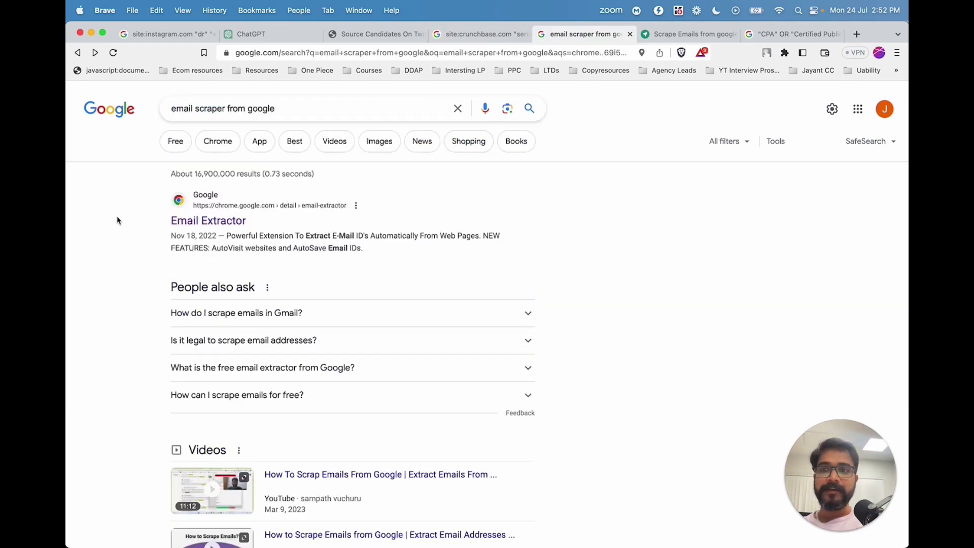
Add the Email Extractor extension to Brave from the Chrome Web Store, then return to the Crunchbase results.
{"action": "left_click", "coordinate": [201, 227]}
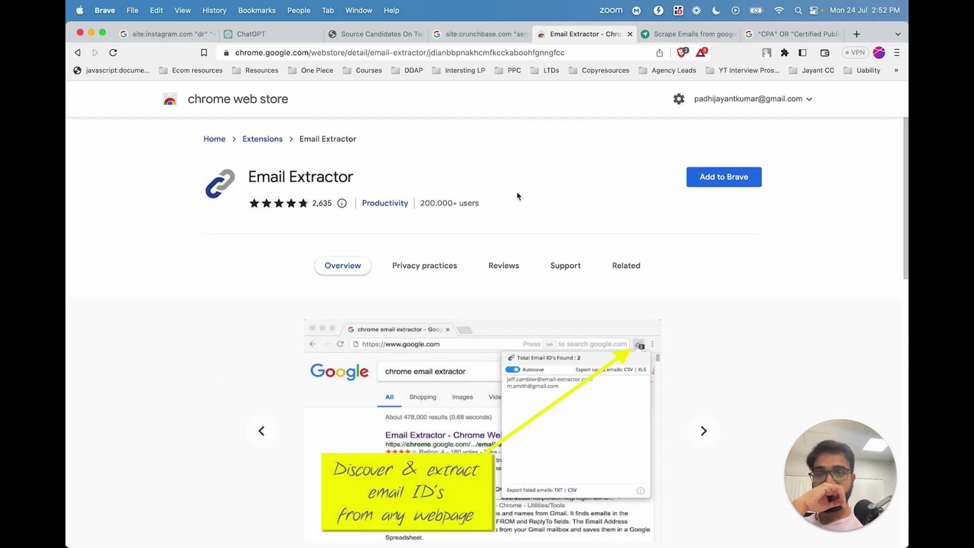
{"action": "left_click", "coordinate": [715, 178]}
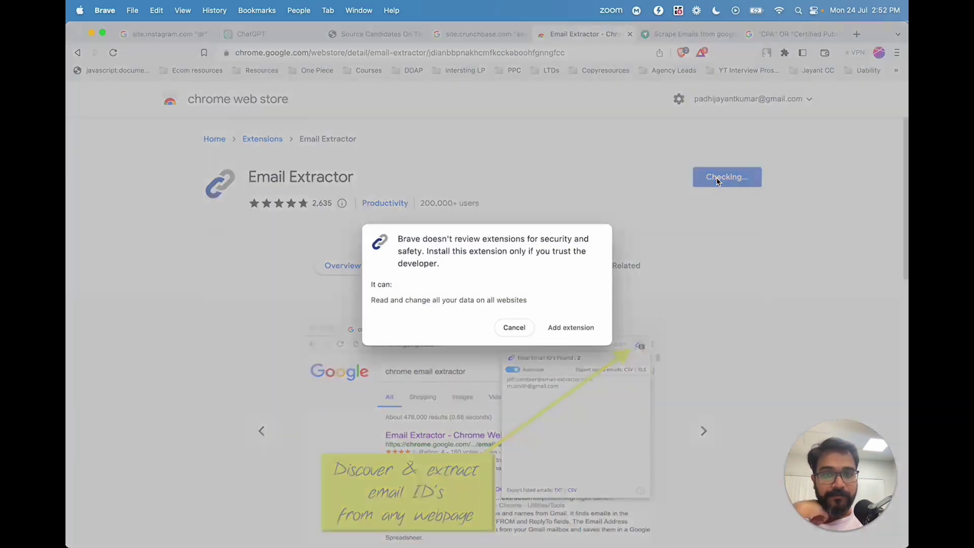
{"action": "left_click", "coordinate": [576, 329]}
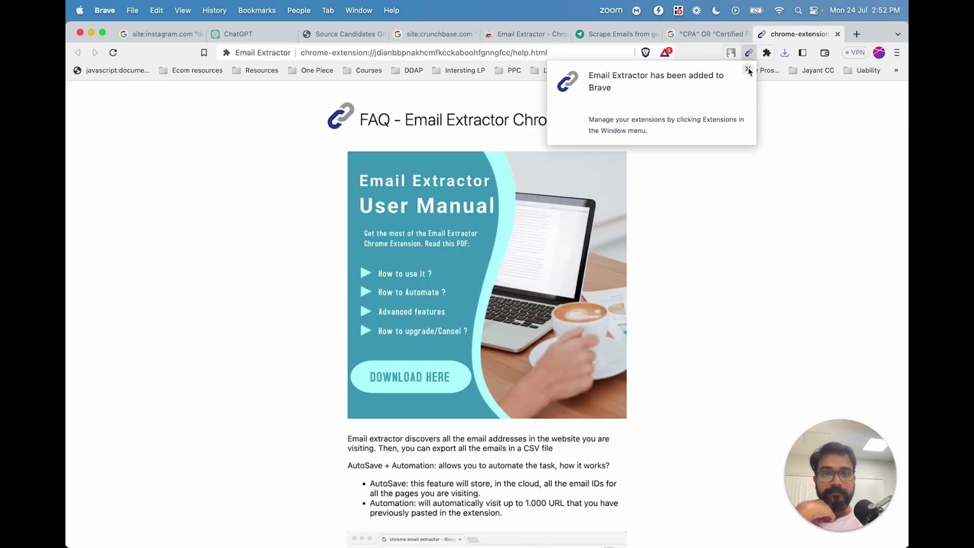
{"action": "left_click", "coordinate": [434, 34]}
{"action": "left_click", "coordinate": [113, 52]}
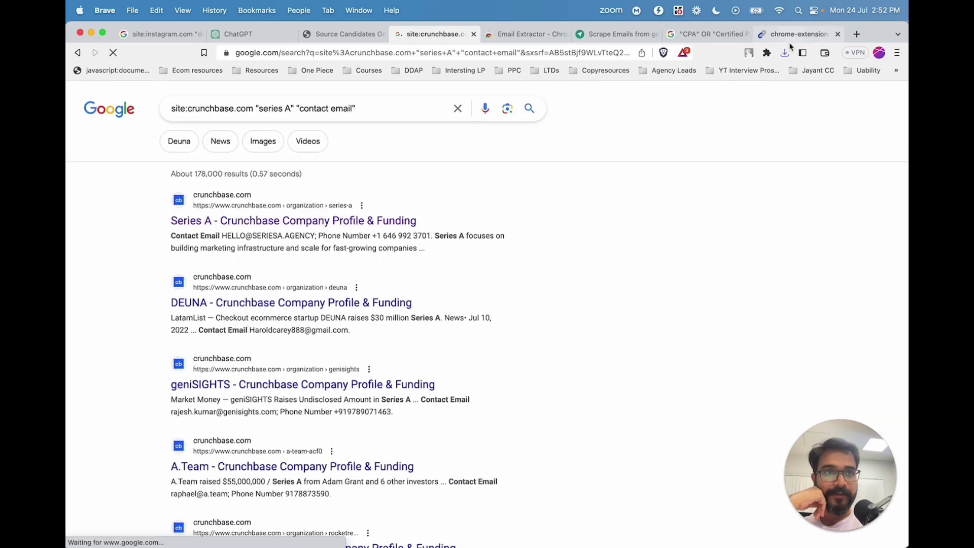
Run Email Extractor on the Crunchbase results page and select its list of 95 found emails.
{"action": "left_click", "coordinate": [766, 52]}
{"action": "left_click", "coordinate": [668, 135]}
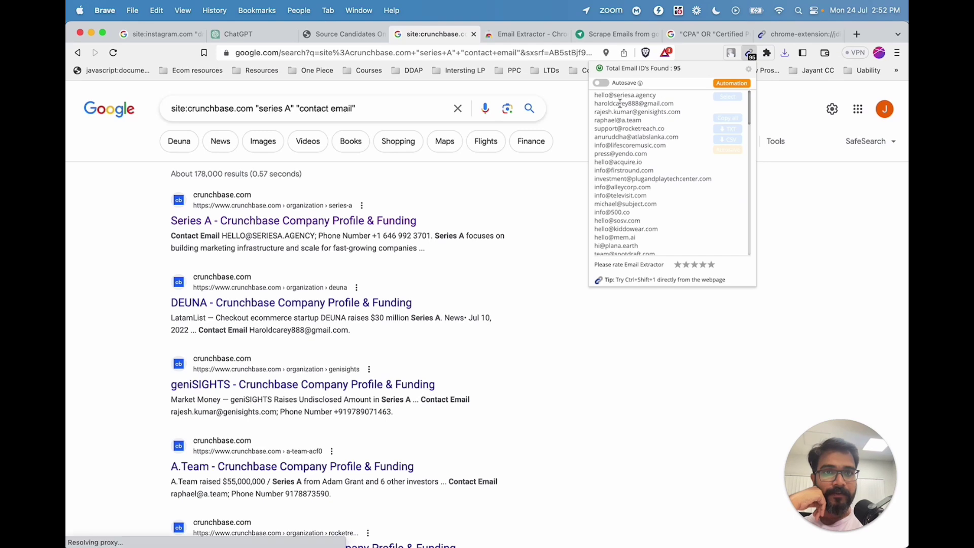
{"action": "left_click_drag", "start_coordinate": [620, 103], "coordinate": [676, 250]}
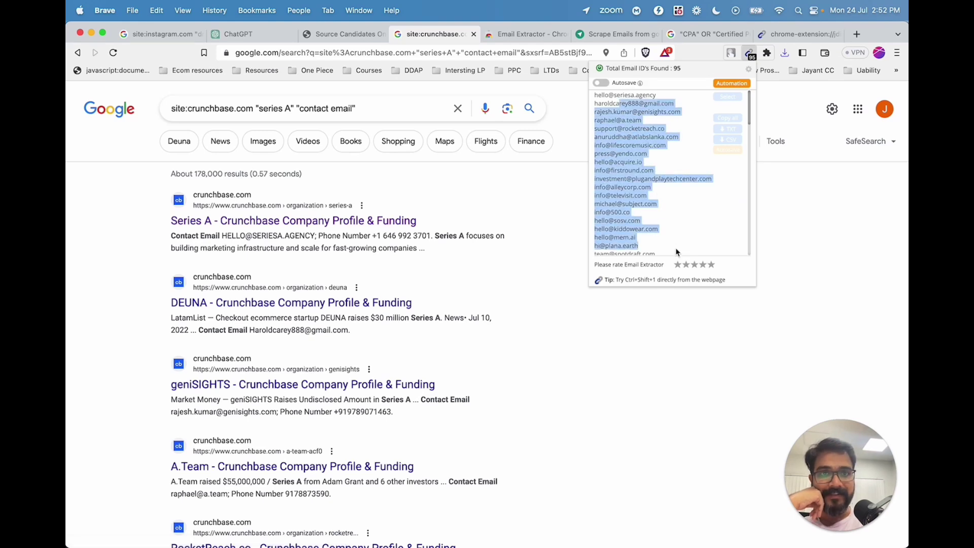
{"action": "scroll", "coordinate": [676, 249], "scroll_direction": "down", "scroll_amount": 10}
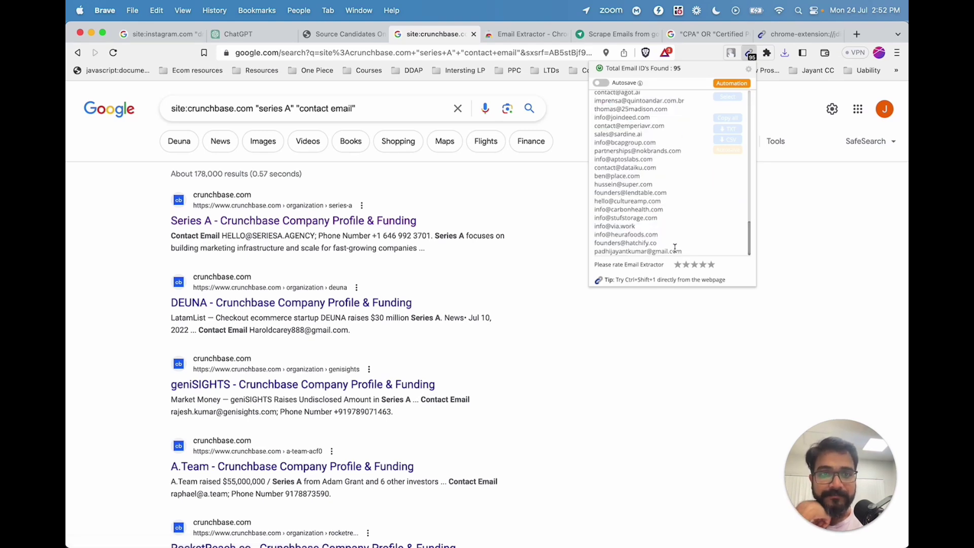
{"action": "left_click_drag", "start_coordinate": [686, 252], "coordinate": [597, 253]}
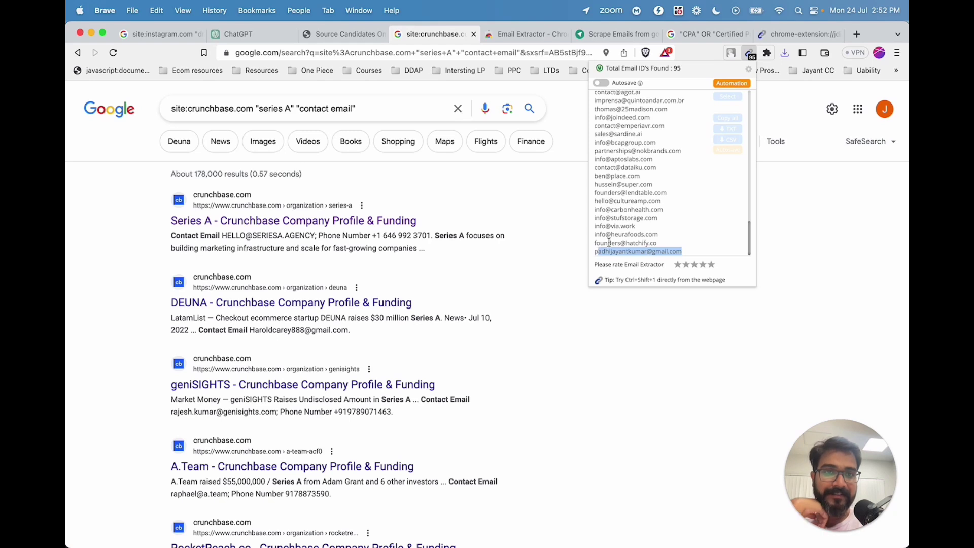
{"action": "left_click_drag", "start_coordinate": [665, 244], "coordinate": [592, 100]}
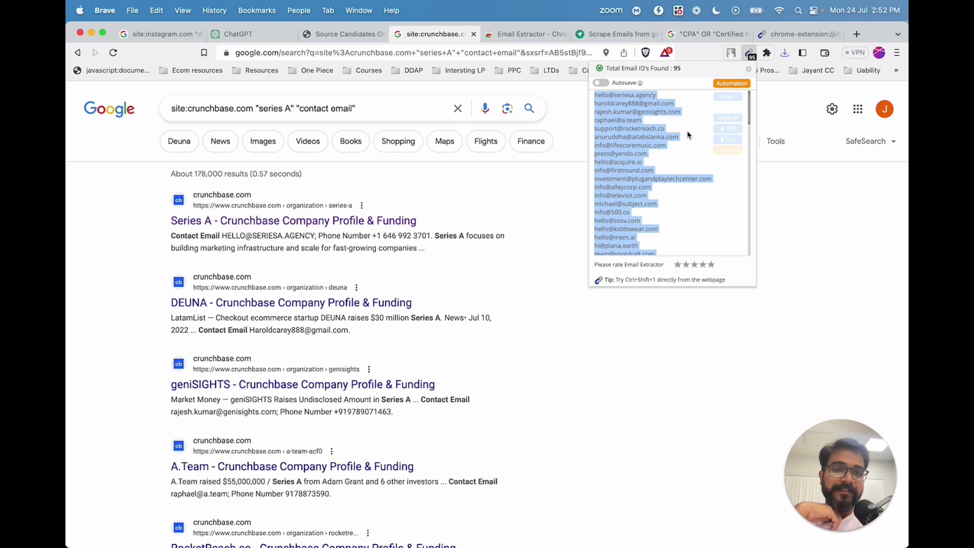
{"action": "left_click", "coordinate": [537, 253]}
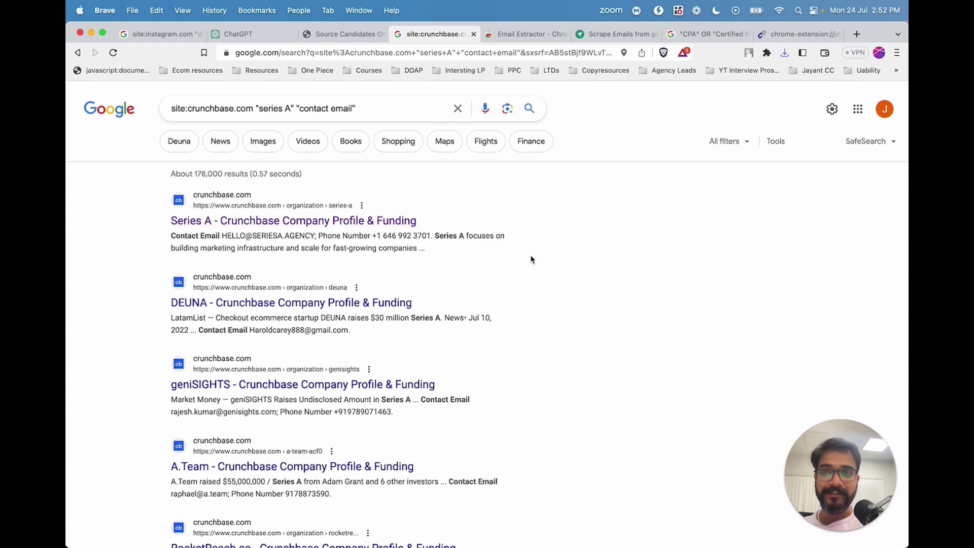
Load pro.builtwith.com in the other browser window and glance at the saved Klaviyo Canada report.
{"action": "key", "text": "super+Tab"}
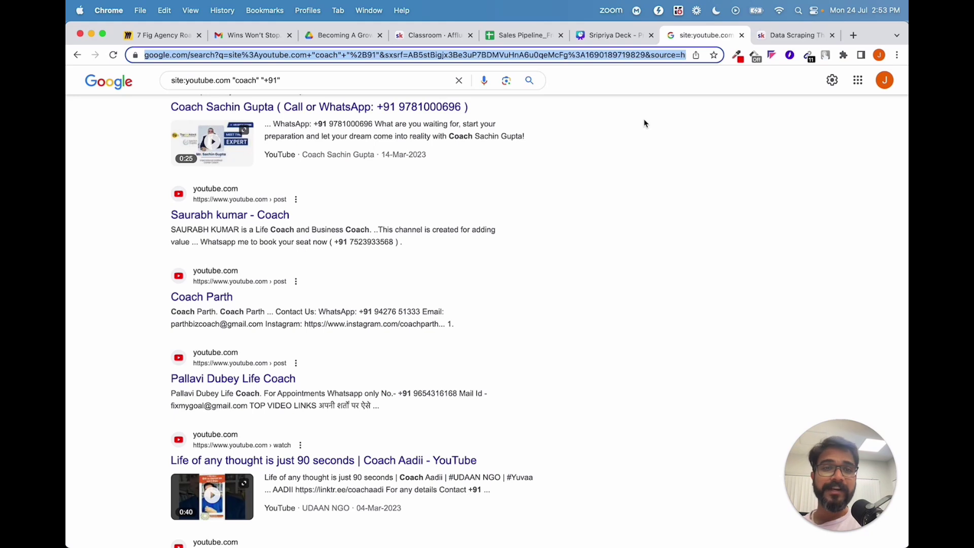
{"action": "type", "text": "pro"}
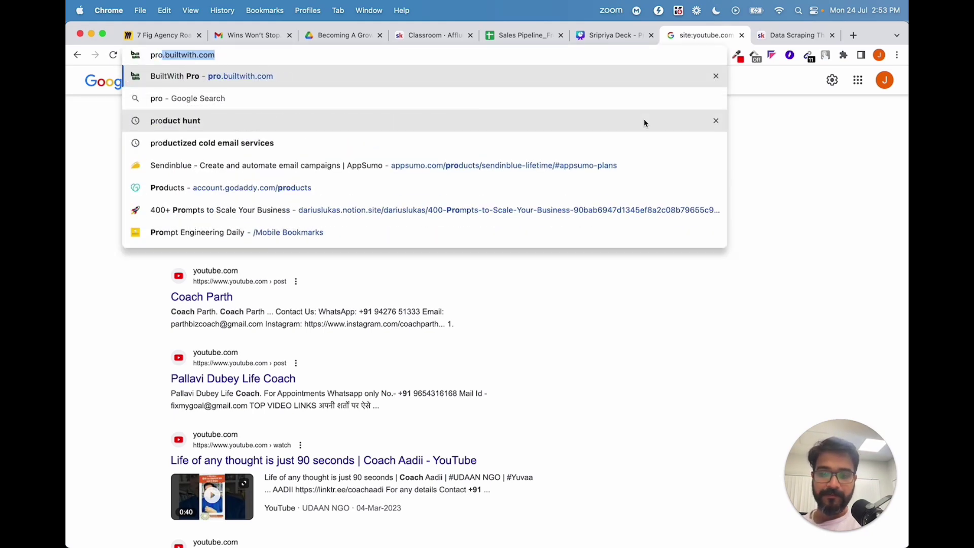
{"action": "type", "text": ".c"}
{"action": "key", "text": "BackSpace"}
{"action": "type", "text": "b"}
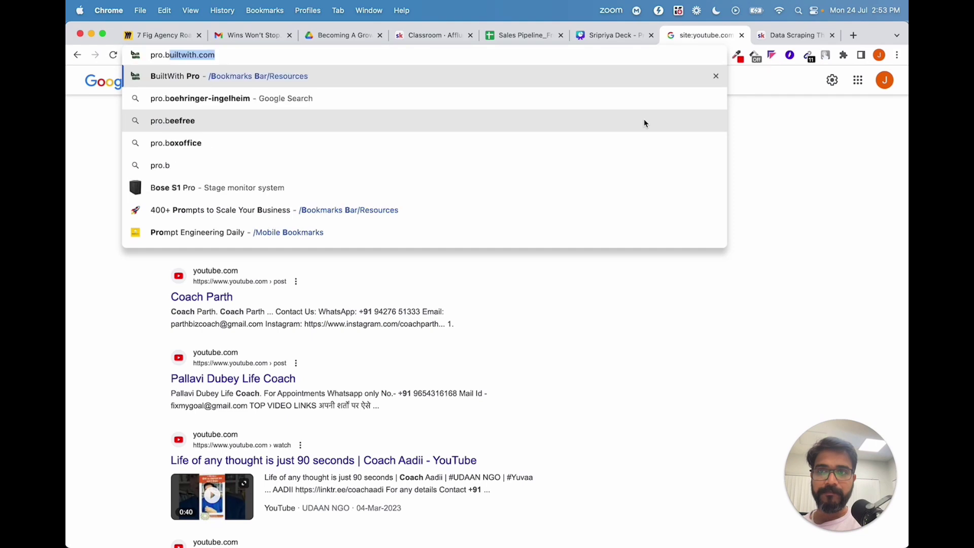
{"action": "key", "text": "Return"}
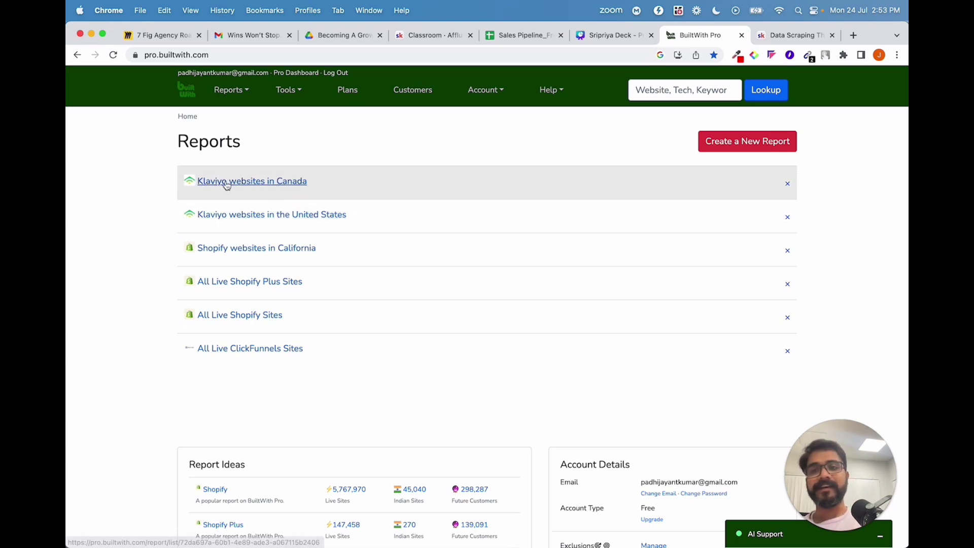
{"action": "left_click_drag", "start_coordinate": [324, 182], "coordinate": [194, 181]}
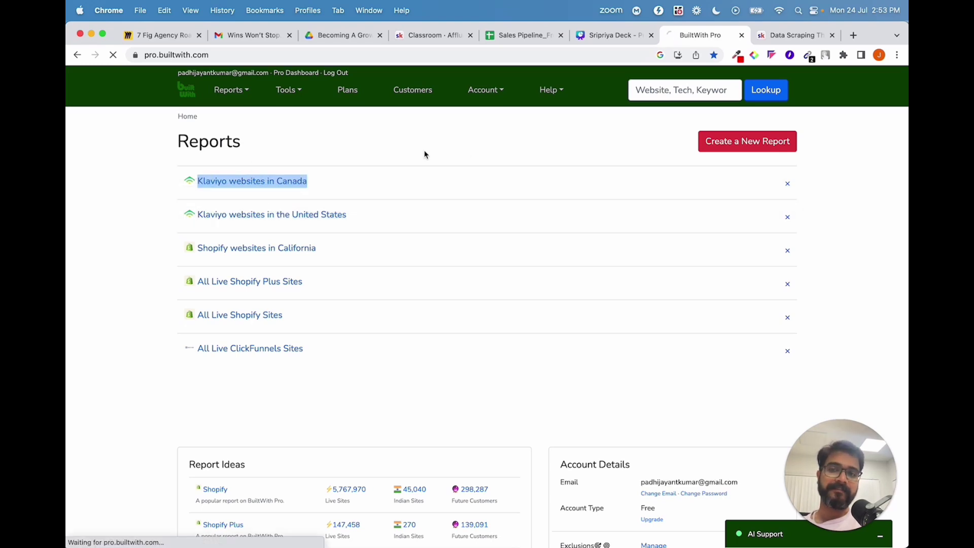
{"action": "left_click", "coordinate": [78, 55]}
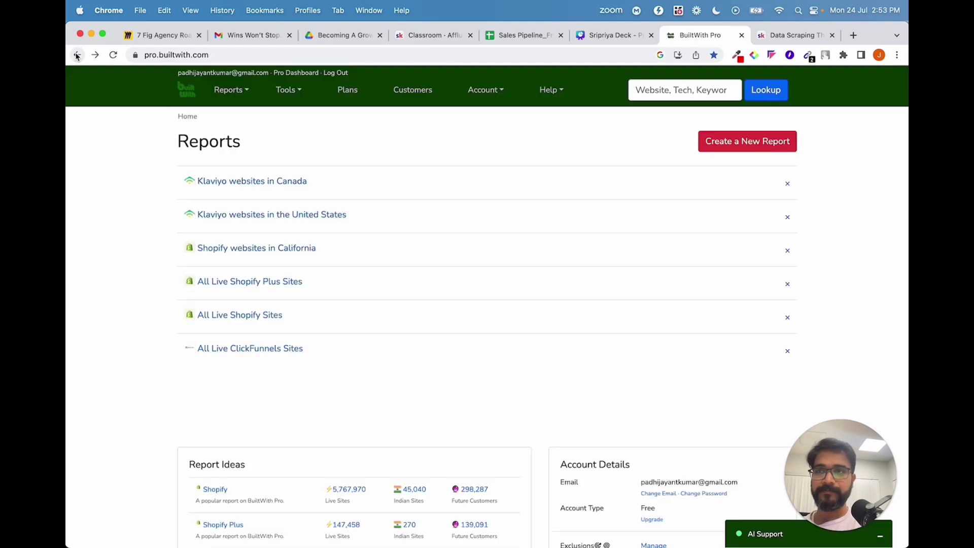
Look up 'klaviyo' usage statistics and scroll to the per-country counts, including Brazil's 2,013.
{"action": "left_click", "coordinate": [661, 92]}
{"action": "type", "text": "kla"}
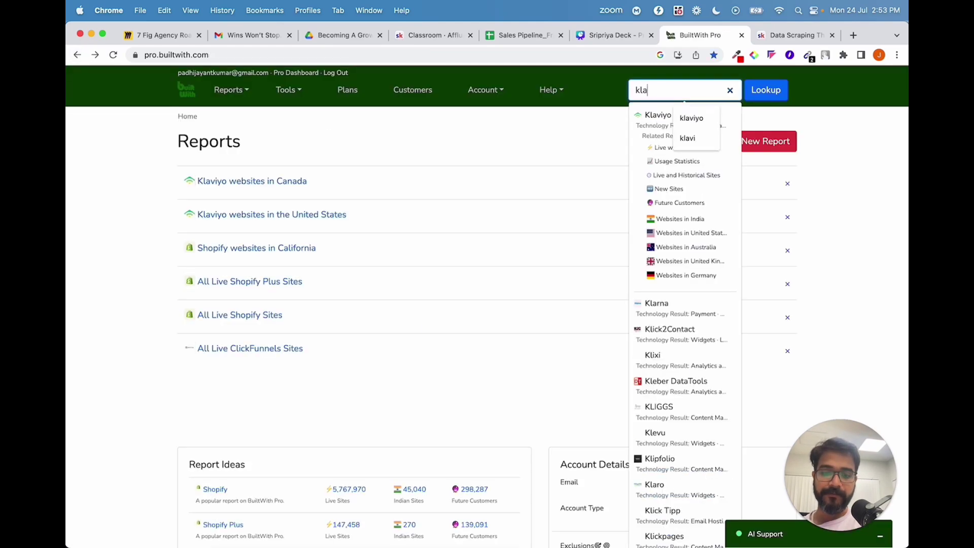
{"action": "type", "text": "viyo"}
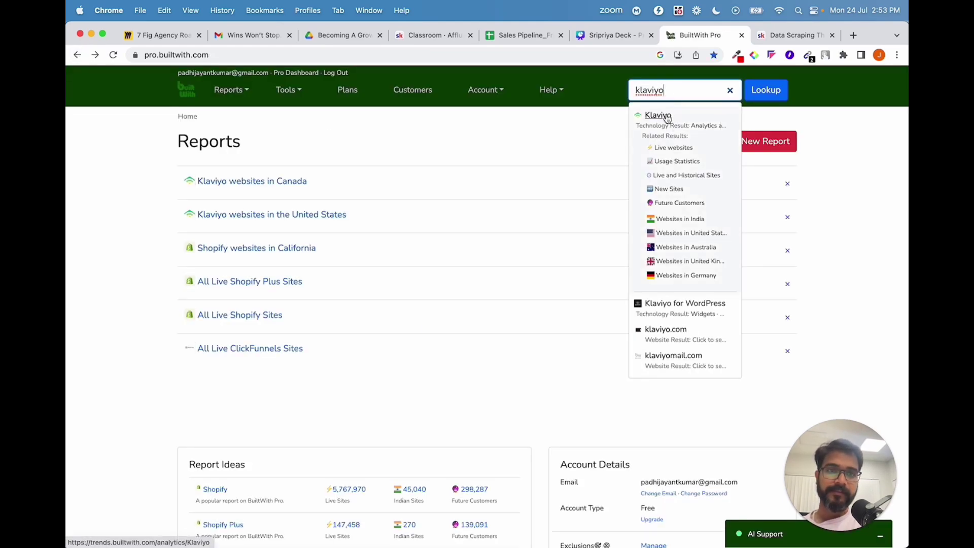
{"action": "left_click", "coordinate": [666, 118]}
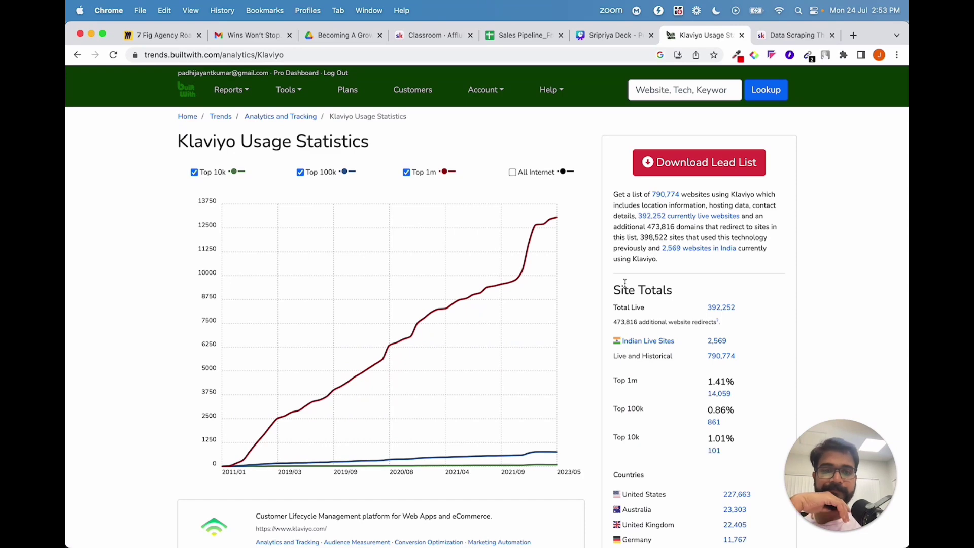
{"action": "scroll", "coordinate": [625, 283], "scroll_direction": "down", "scroll_amount": 5}
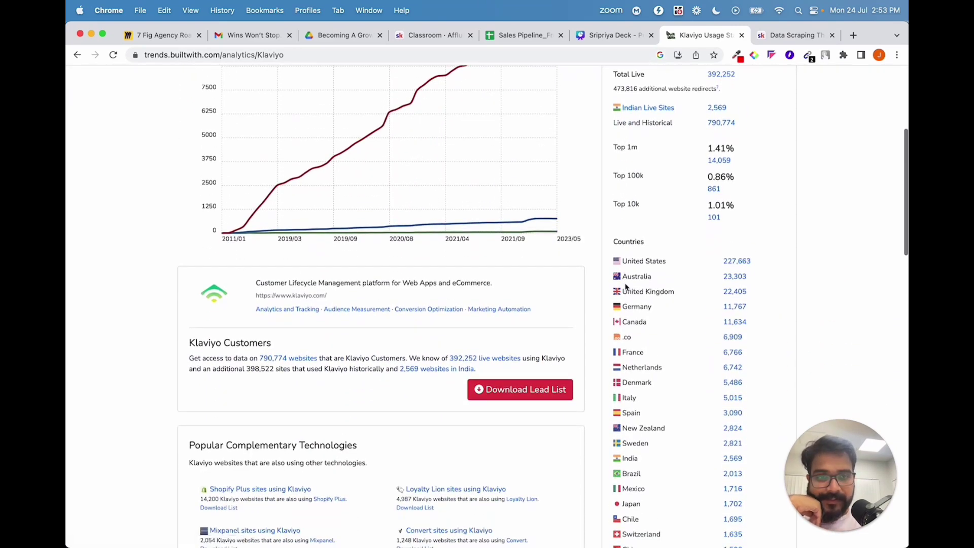
{"action": "scroll", "coordinate": [625, 287], "scroll_direction": "down", "scroll_amount": 3}
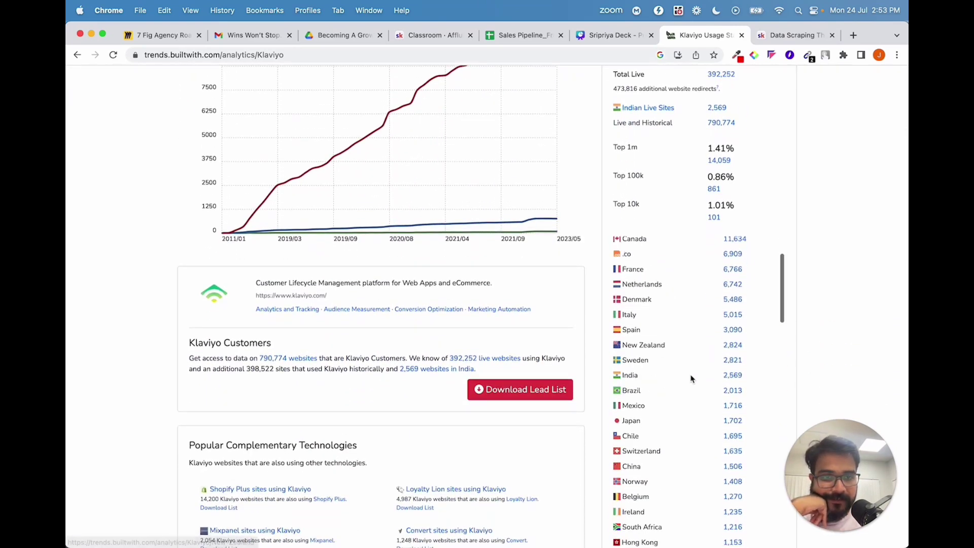
Open Brazil's 2,013 Klaviyo websites and expand the sallve.com.br entry.
{"action": "left_click", "coordinate": [734, 394]}
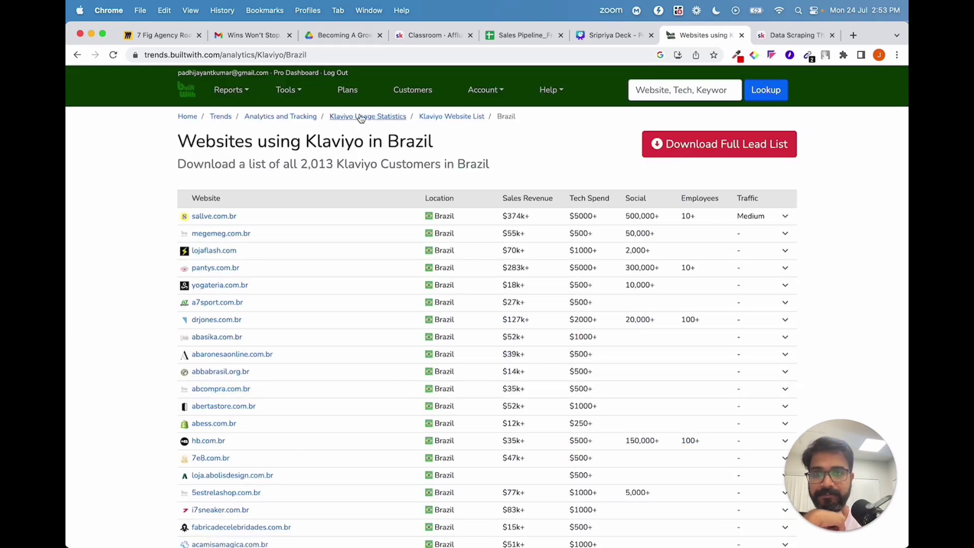
{"action": "scroll", "coordinate": [376, 177], "scroll_direction": "down", "scroll_amount": 2}
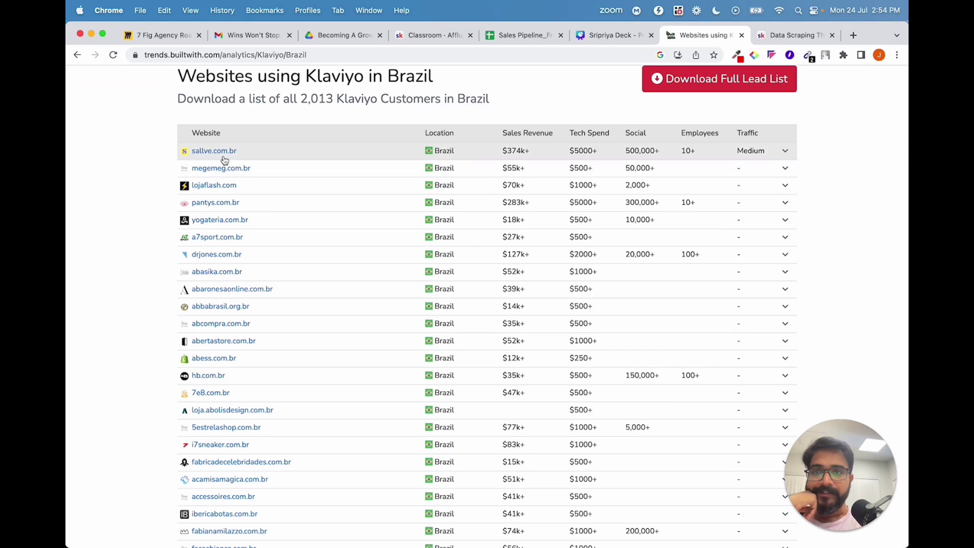
{"action": "left_click", "coordinate": [277, 155]}
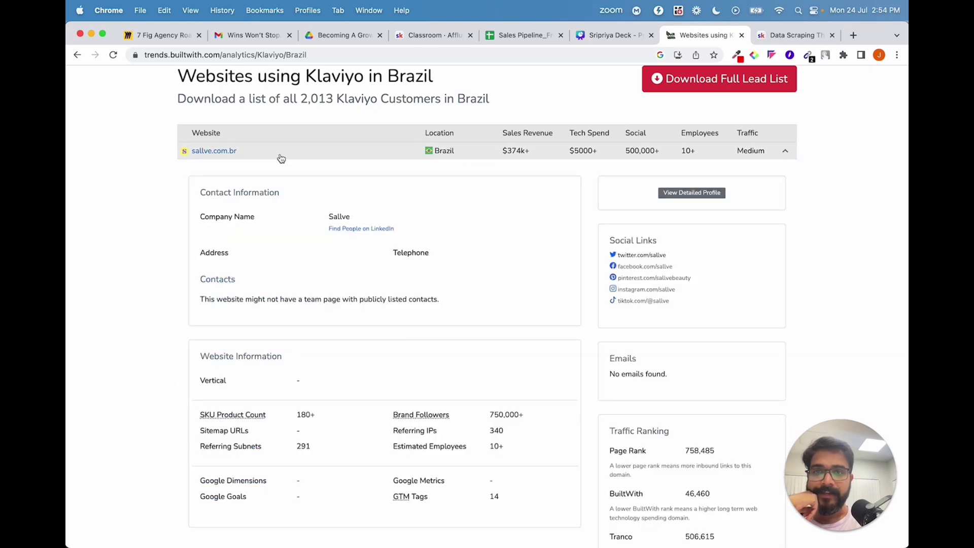
{"action": "scroll", "coordinate": [342, 276], "scroll_direction": "down", "scroll_amount": 3}
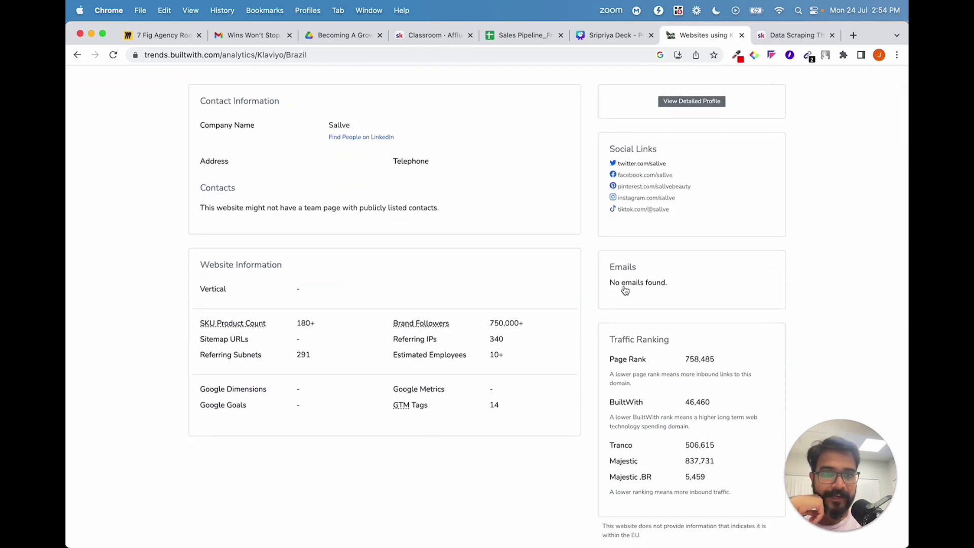
{"action": "scroll", "coordinate": [616, 306], "scroll_direction": "down", "scroll_amount": 3}
{"action": "scroll", "coordinate": [619, 306], "scroll_direction": "down", "scroll_amount": 10}
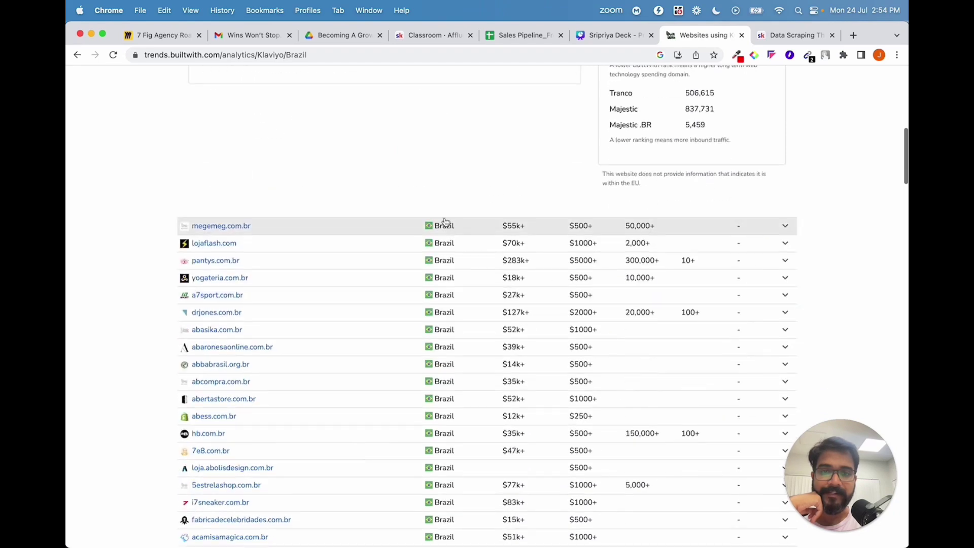
Expand megemeg.com.br and select its contact email, then expand lojaflash.com's details.
{"action": "left_click", "coordinate": [446, 225]}
{"action": "scroll", "coordinate": [447, 228], "scroll_direction": "down", "scroll_amount": 5}
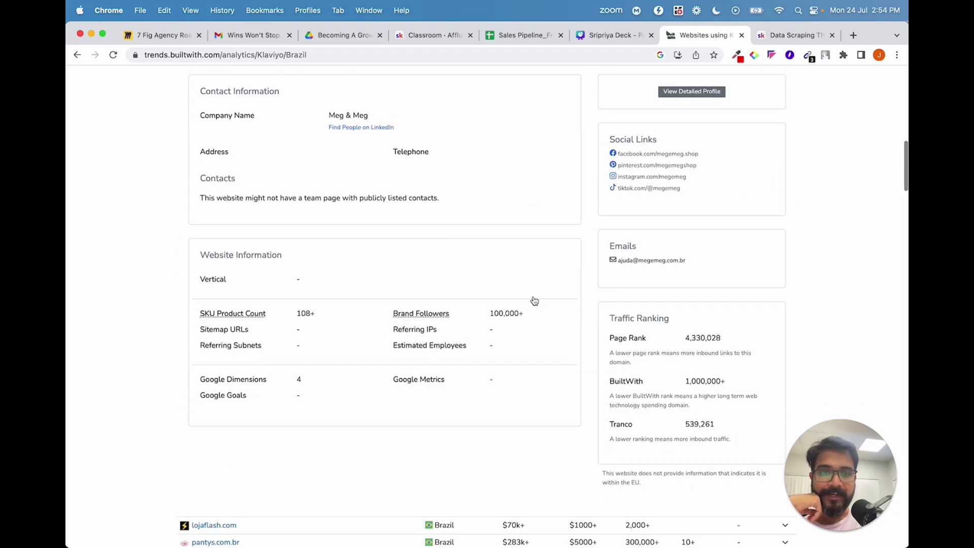
{"action": "left_click_drag", "start_coordinate": [617, 268], "coordinate": [663, 270]}
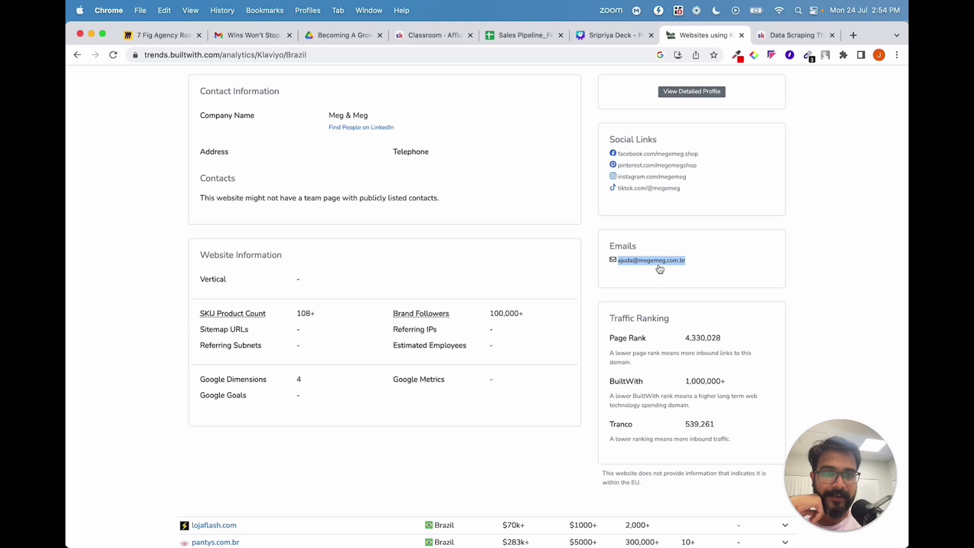
{"action": "scroll", "coordinate": [553, 259], "scroll_direction": "up", "scroll_amount": 3}
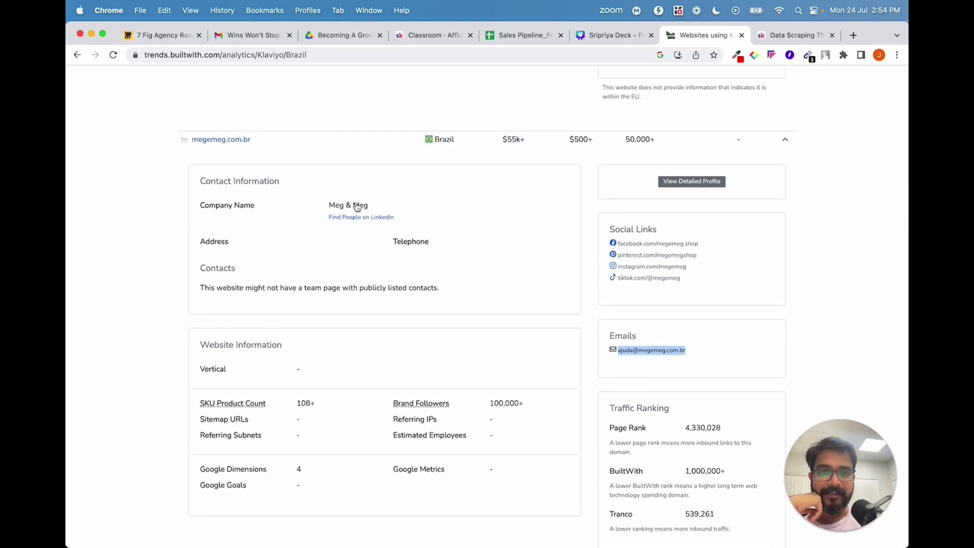
{"action": "scroll", "coordinate": [444, 299], "scroll_direction": "down", "scroll_amount": 10}
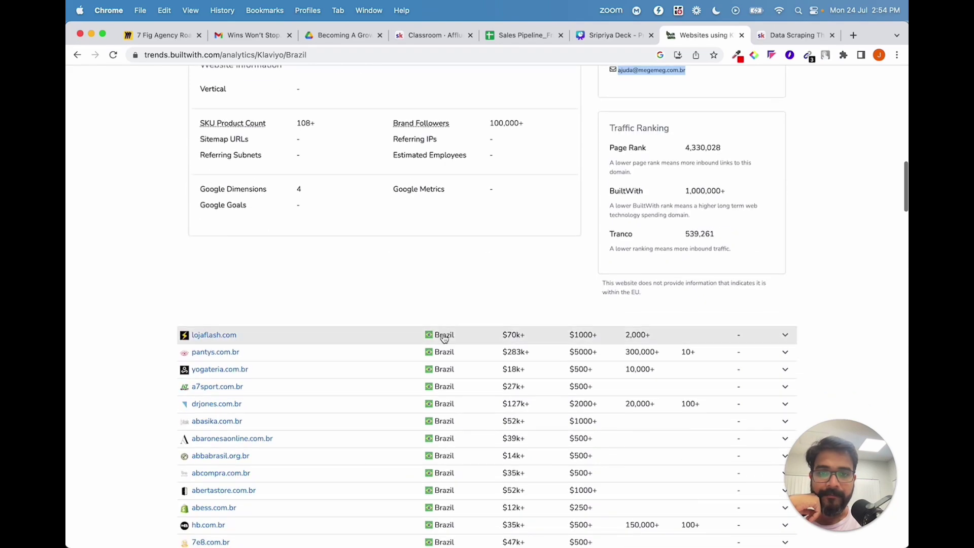
{"action": "left_click", "coordinate": [443, 338]}
{"action": "scroll", "coordinate": [443, 338], "scroll_direction": "down", "scroll_amount": 5}
{"action": "scroll", "coordinate": [444, 340], "scroll_direction": "down", "scroll_amount": 6}
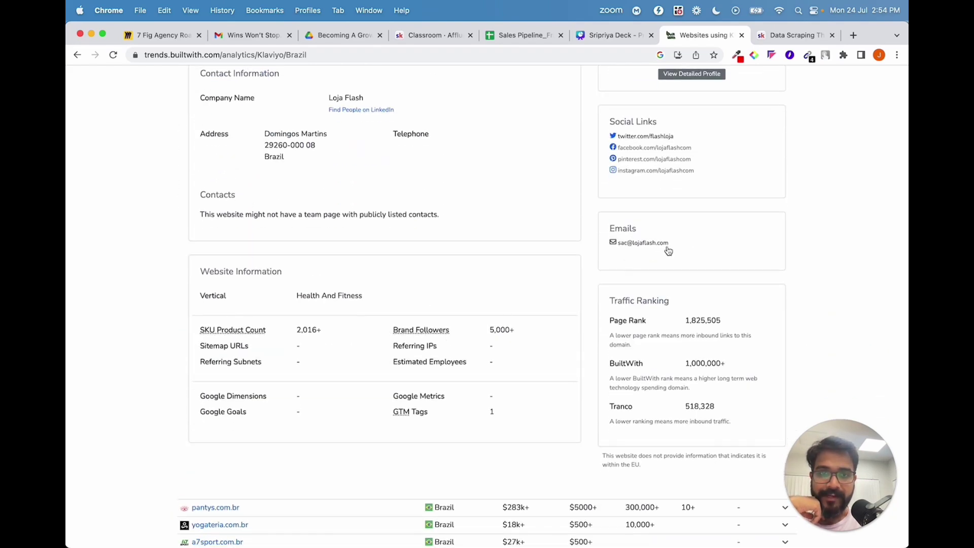
{"action": "scroll", "coordinate": [541, 300], "scroll_direction": "up", "scroll_amount": 2}
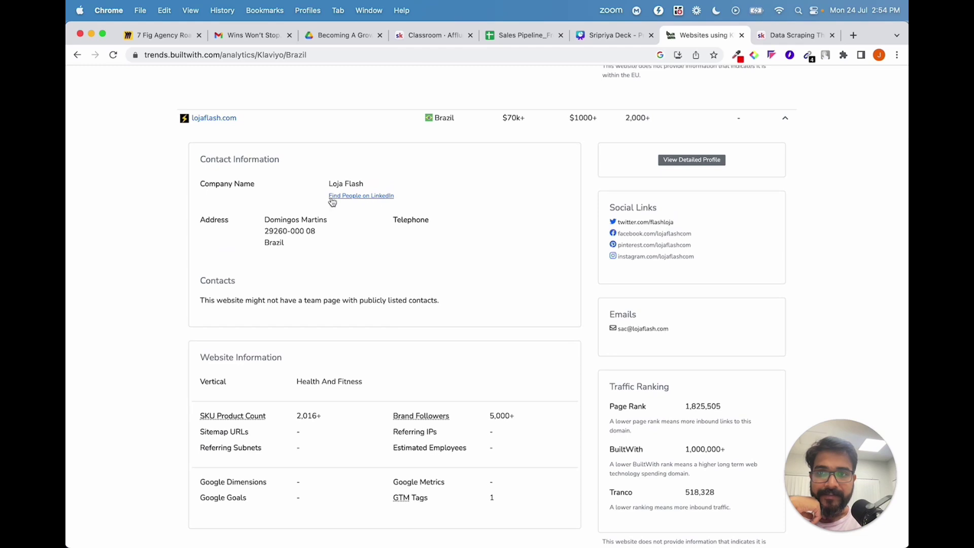
Find Loja Flash people on LinkedIn and open the Loja Flash company About page.
{"action": "left_click", "coordinate": [375, 196]}
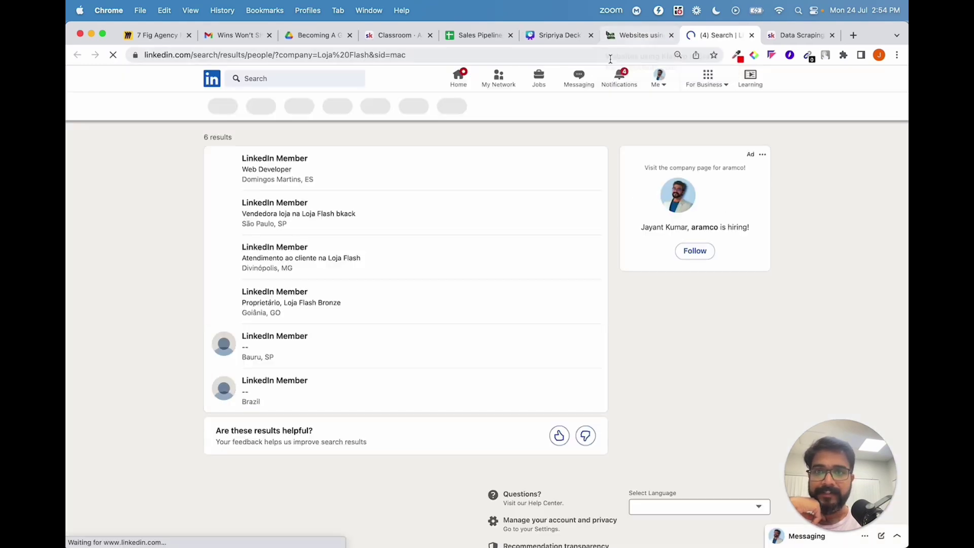
{"action": "left_click", "coordinate": [275, 162]}
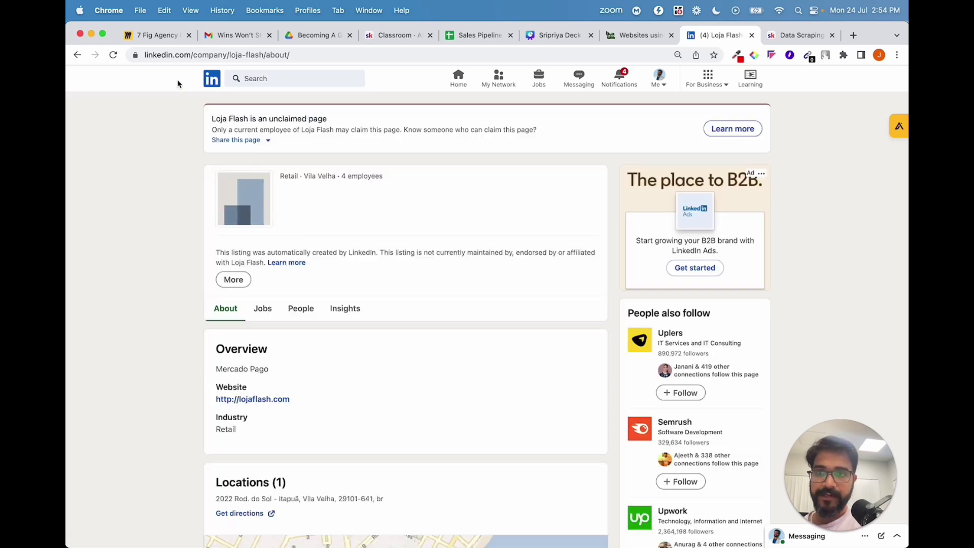
Collapse the lojaflash.com, megemeg.com.br and sallve.com.br rows in the Klaviyo Brazil list.
{"action": "left_click", "coordinate": [638, 35]}
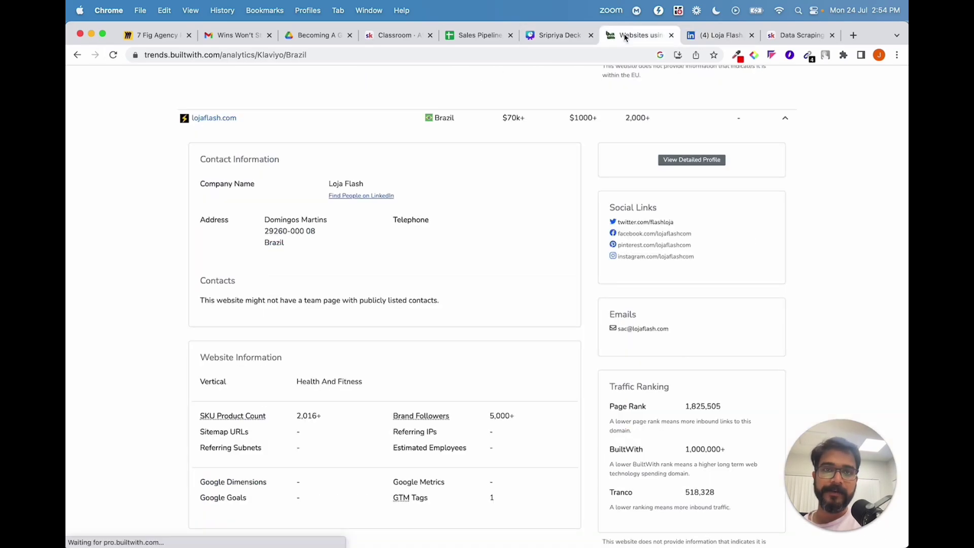
{"action": "scroll", "coordinate": [486, 283], "scroll_direction": "up", "scroll_amount": 3}
{"action": "left_click", "coordinate": [756, 302]}
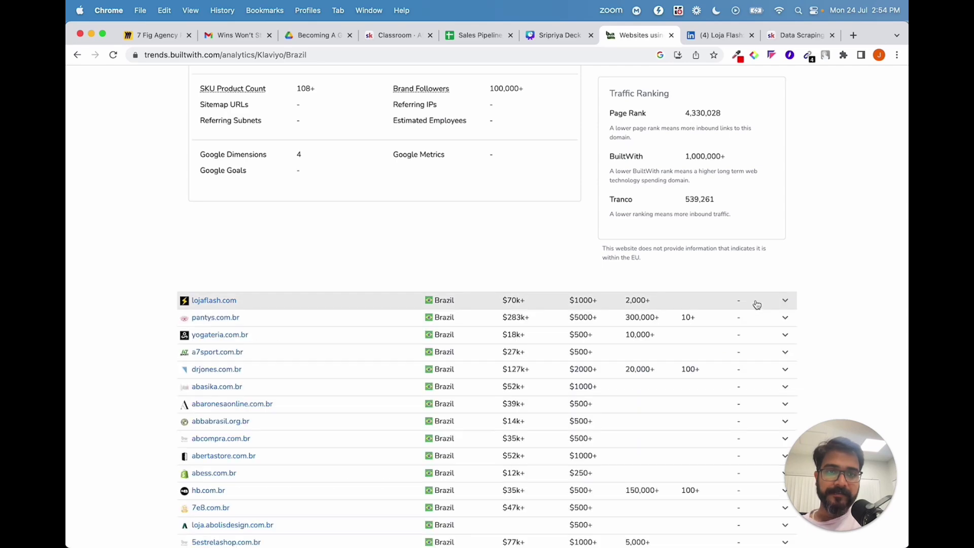
{"action": "scroll", "coordinate": [755, 302], "scroll_direction": "up", "scroll_amount": 7}
{"action": "left_click", "coordinate": [762, 223]}
{"action": "scroll", "coordinate": [761, 229], "scroll_direction": "up", "scroll_amount": 10}
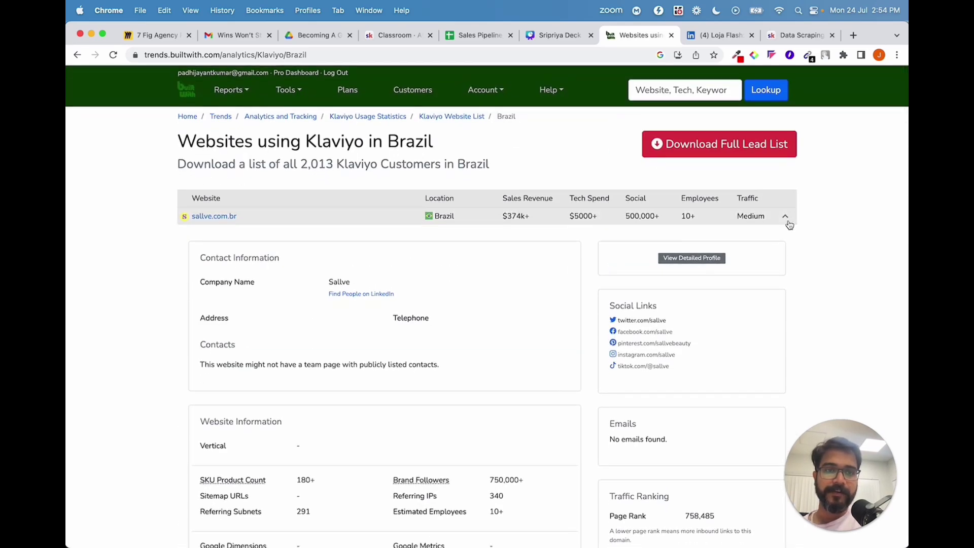
{"action": "left_click", "coordinate": [786, 217]}
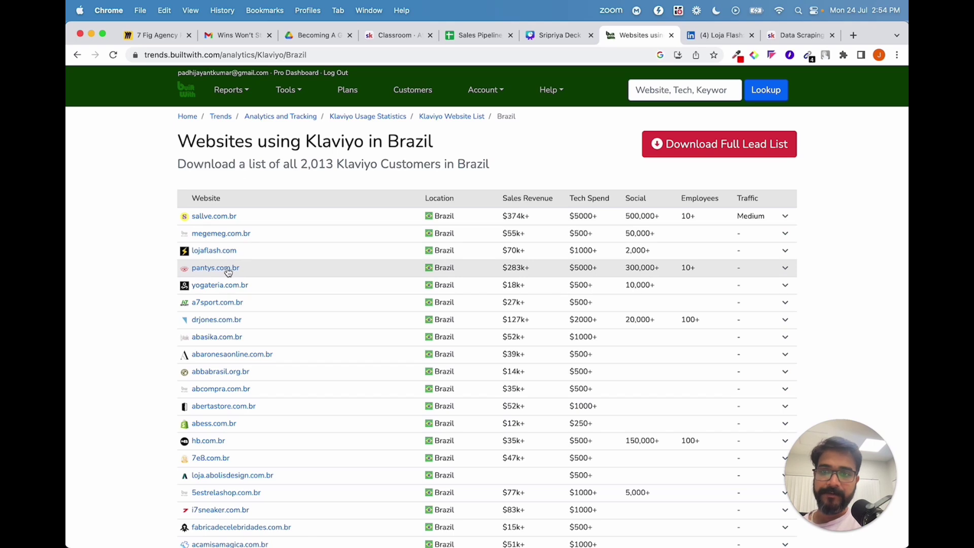
Expand drjones.com.br to review Dr. JONES' details and copy its domain.
{"action": "left_click", "coordinate": [223, 325]}
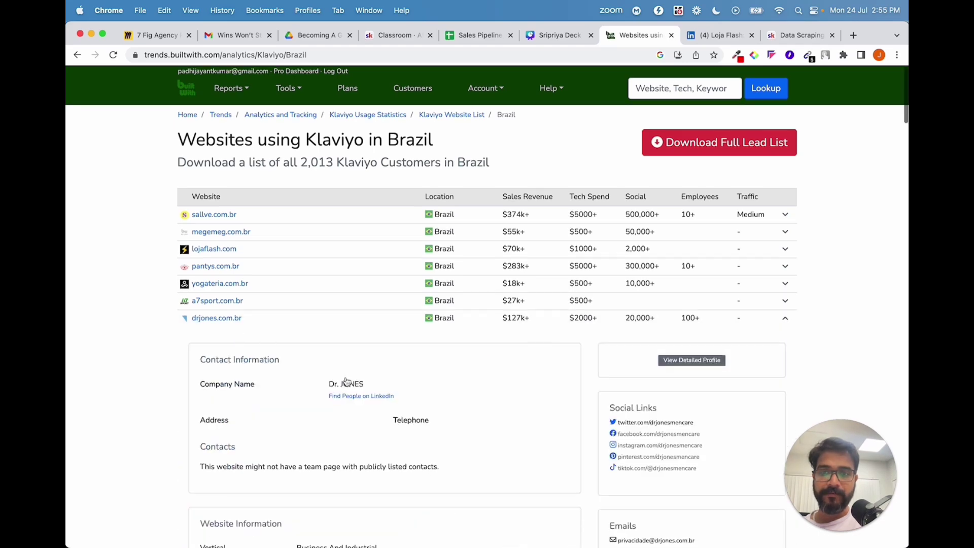
{"action": "scroll", "coordinate": [347, 382], "scroll_direction": "down", "scroll_amount": 5}
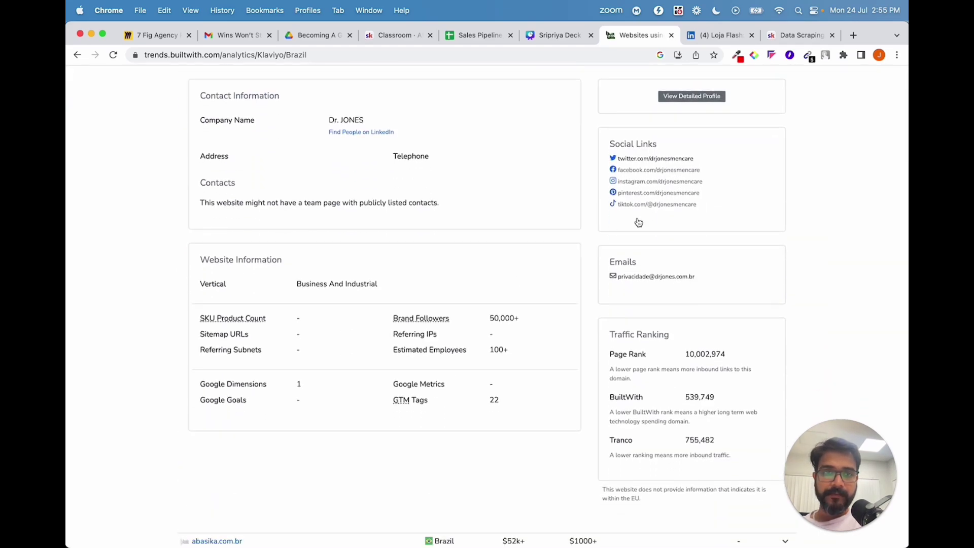
{"action": "scroll", "coordinate": [647, 282], "scroll_direction": "up", "scroll_amount": 2}
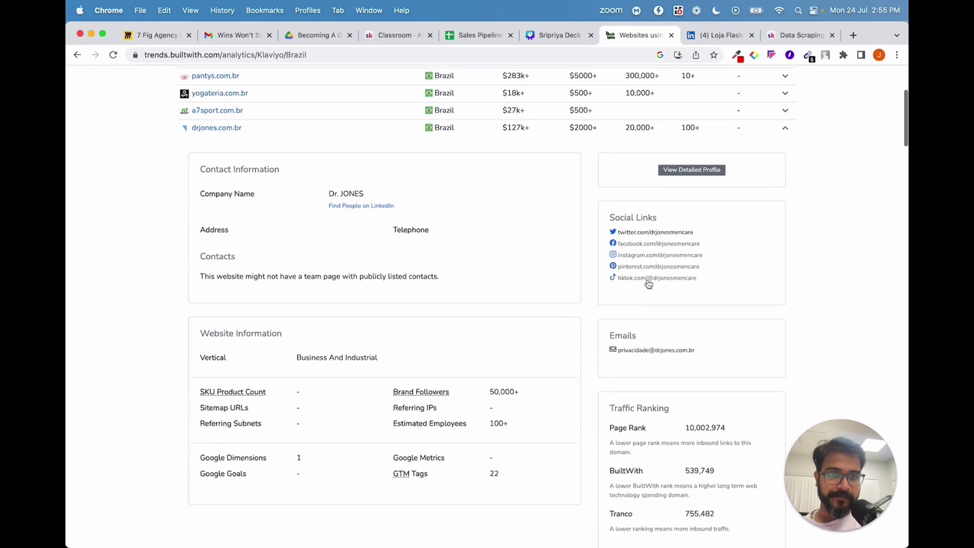
{"action": "scroll", "coordinate": [254, 304], "scroll_direction": "up", "scroll_amount": 4}
{"action": "left_click_drag", "start_coordinate": [241, 239], "coordinate": [194, 242]}
{"action": "key", "text": "super+c"}
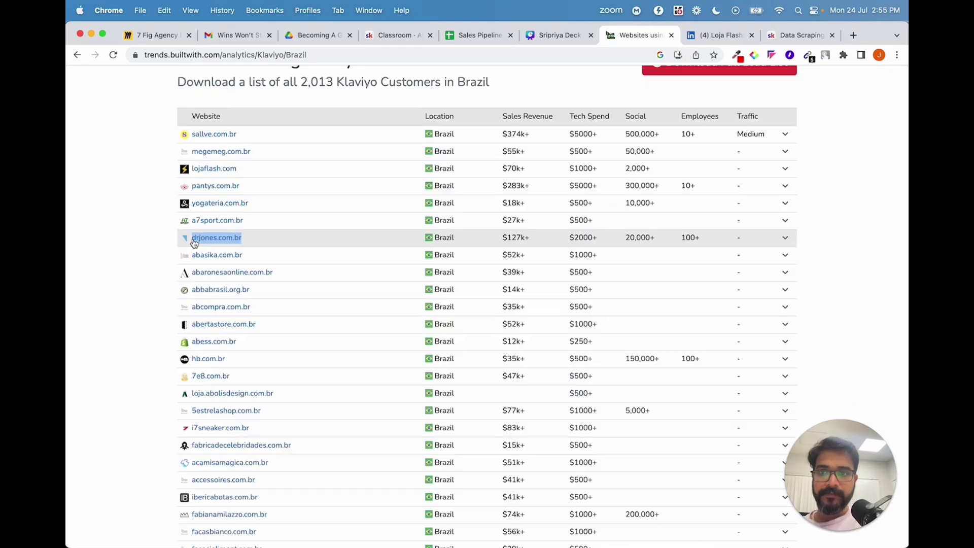
{"action": "left_click", "coordinate": [720, 35]}
Open the drjones.com.br store site in the LinkedIn tab.
{"action": "left_click", "coordinate": [627, 55]}
{"action": "key", "text": "super+v"}
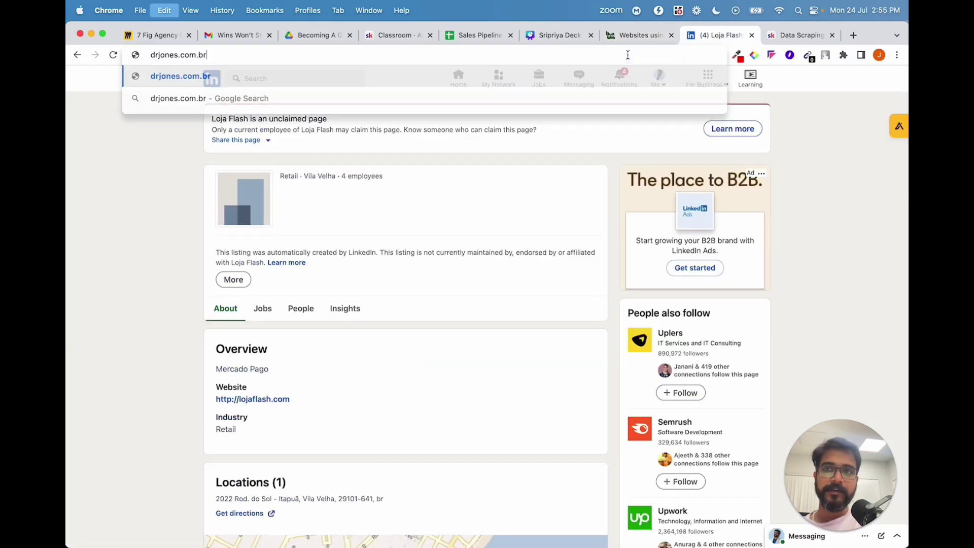
{"action": "key", "text": "Return"}
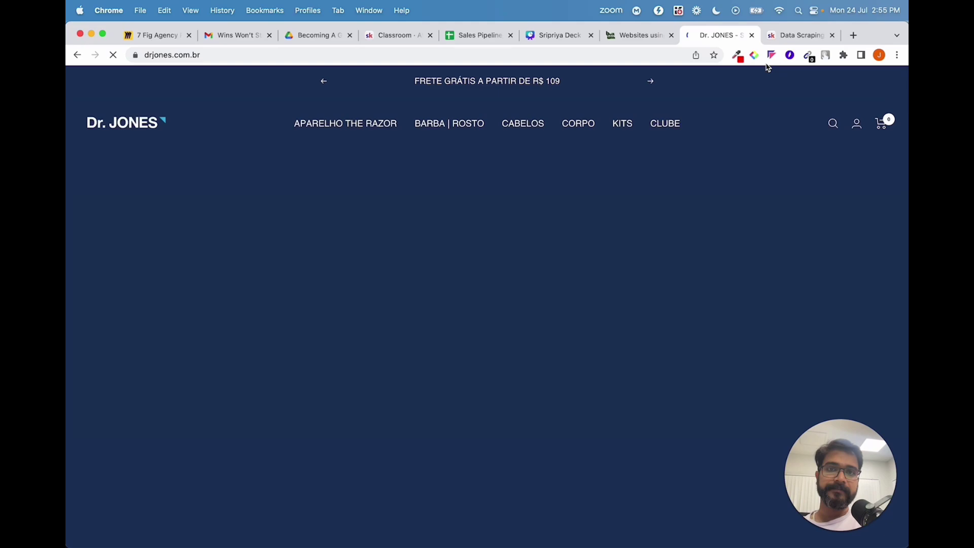
{"action": "left_click", "coordinate": [825, 54]}
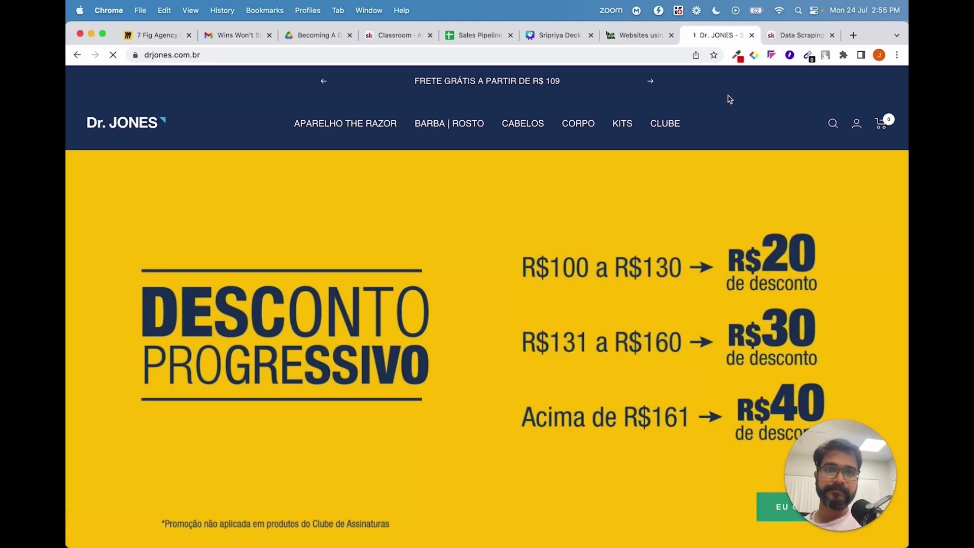
Copy the drjones.com.br address into another Chrome profile's window.
{"action": "left_click", "coordinate": [453, 54]}
{"action": "key", "text": "super+c"}
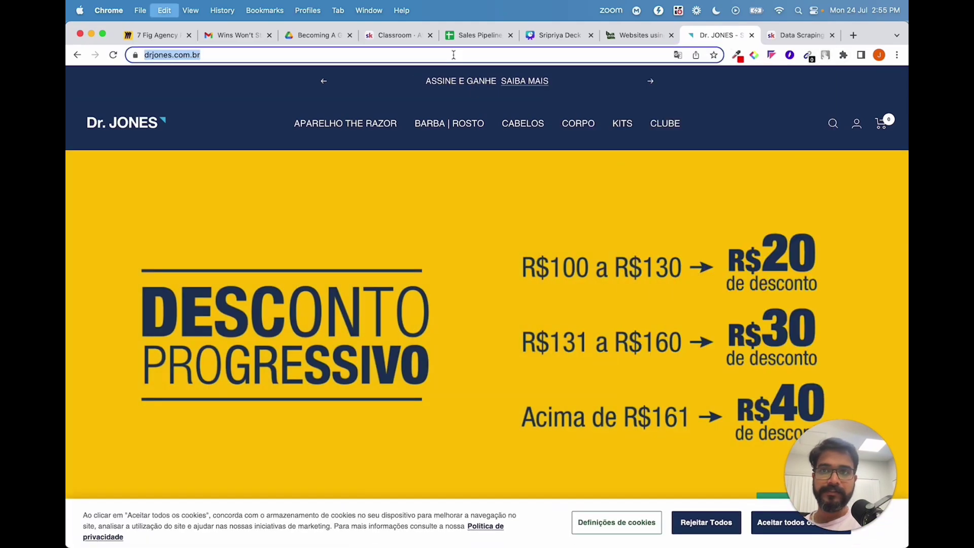
{"action": "left_click", "coordinate": [307, 10]}
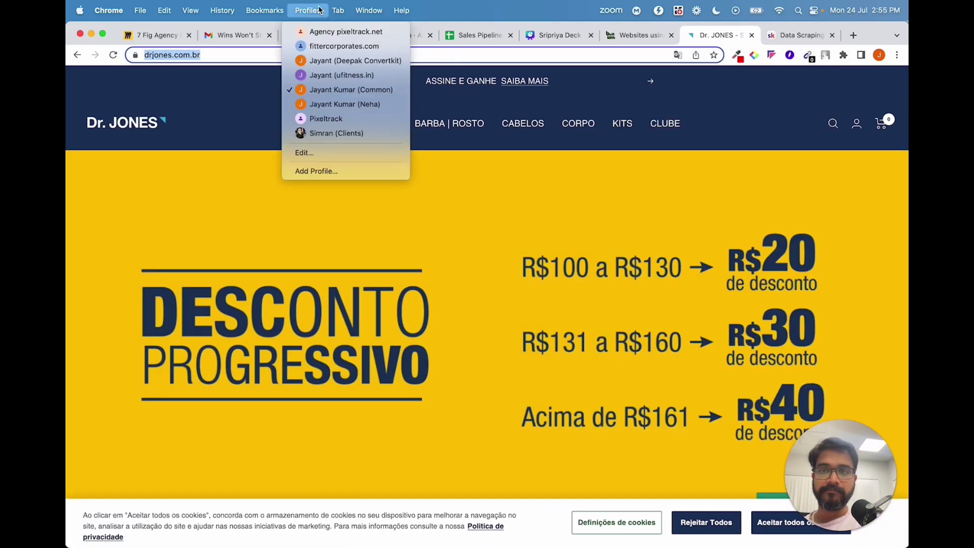
{"action": "left_click", "coordinate": [338, 65]}
{"action": "double_click", "coordinate": [416, 55]}
Load drjones.com.br in this profile's window.
{"action": "key", "text": "super+v"}
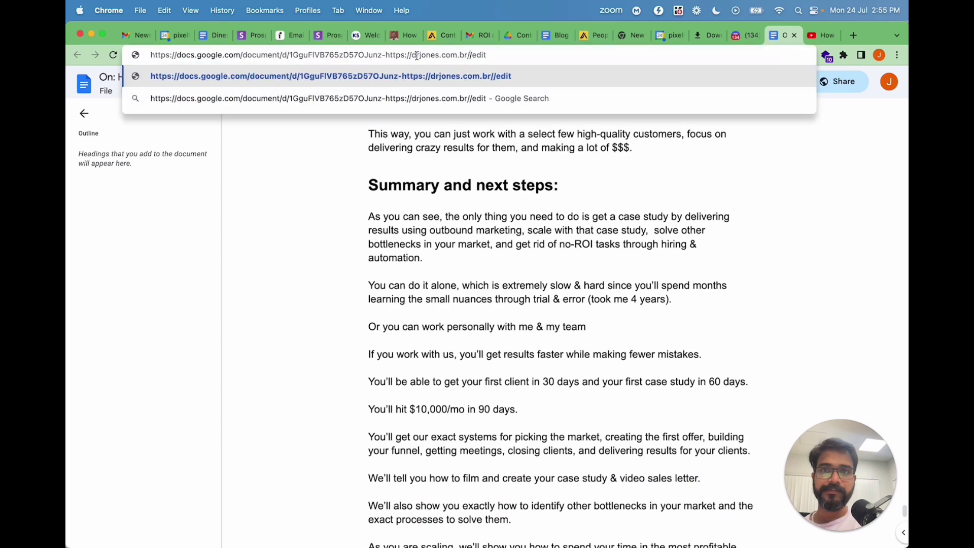
{"action": "key", "text": "super+a"}
{"action": "type", "text": "drjones.com.br"}
{"action": "key", "text": "Return"}
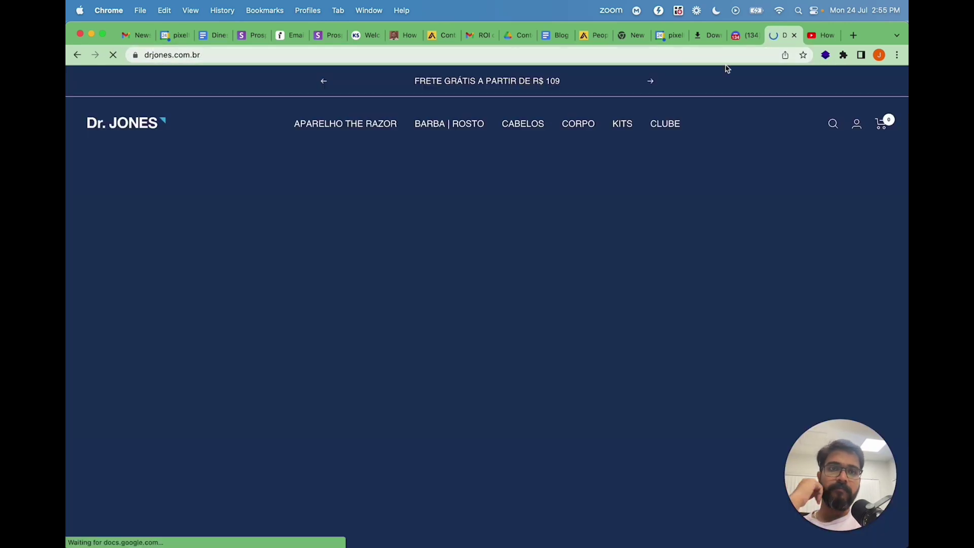
Run Snov.io Email Finder on drjones.com.br and scroll through its domain emails.
{"action": "left_click", "coordinate": [843, 55]}
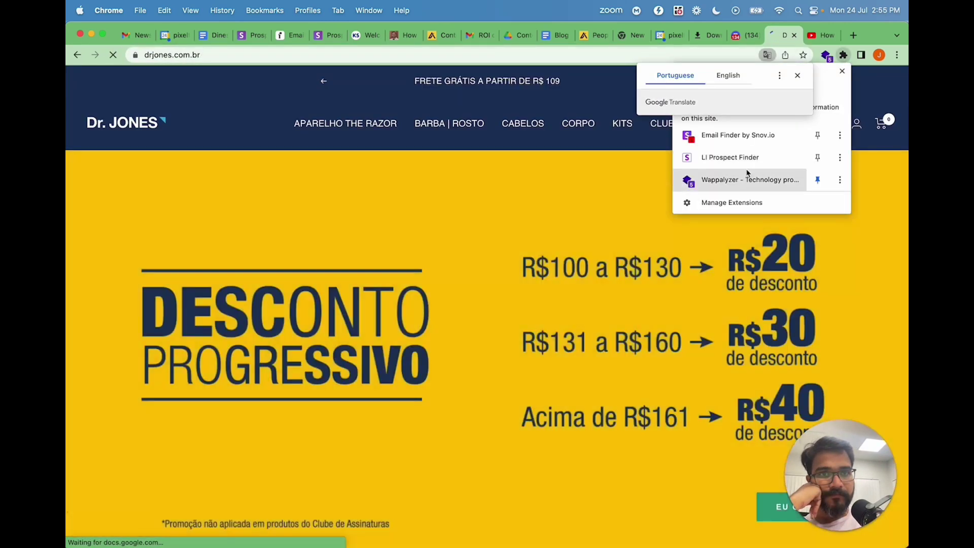
{"action": "left_click", "coordinate": [747, 141]}
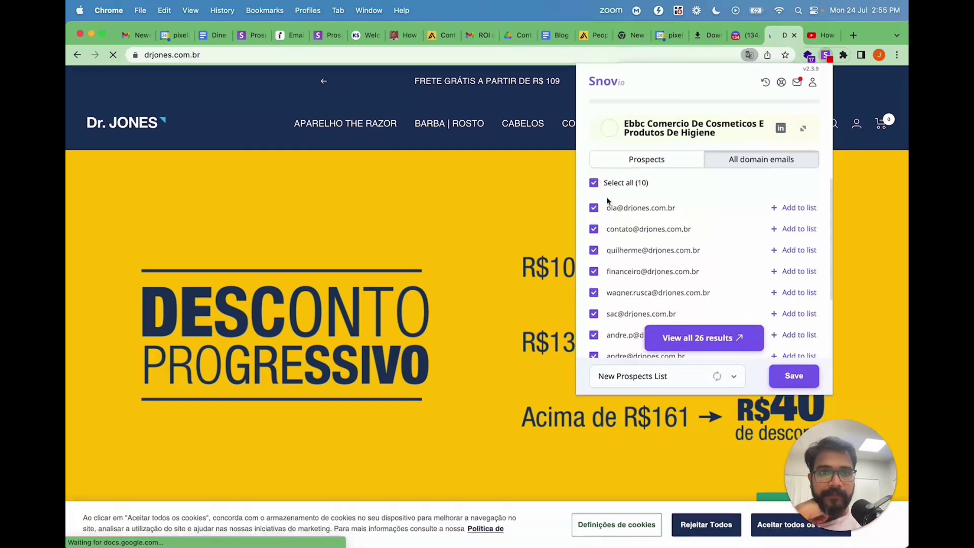
{"action": "scroll", "coordinate": [614, 251], "scroll_direction": "down", "scroll_amount": 2}
{"action": "scroll", "coordinate": [615, 251], "scroll_direction": "down", "scroll_amount": 2}
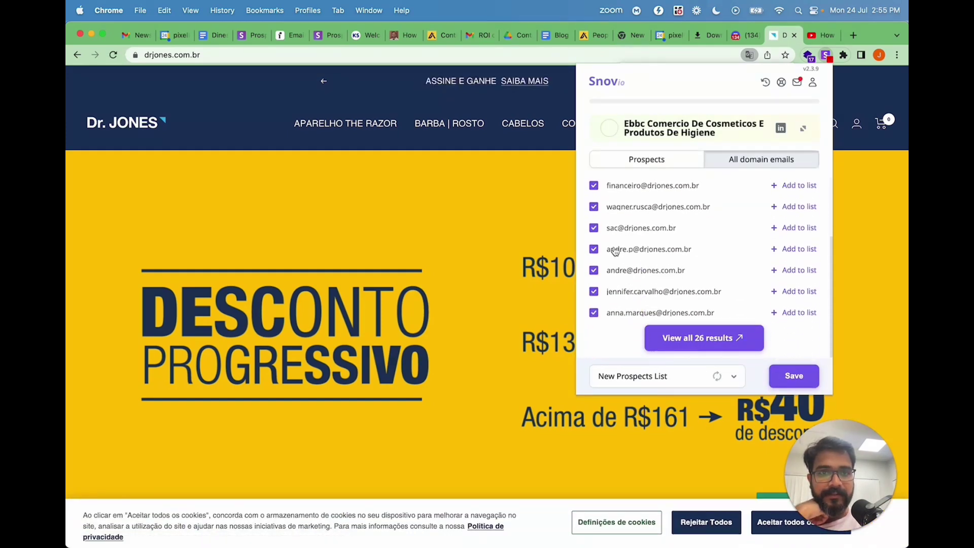
{"action": "scroll", "coordinate": [650, 247], "scroll_direction": "up", "scroll_amount": 4}
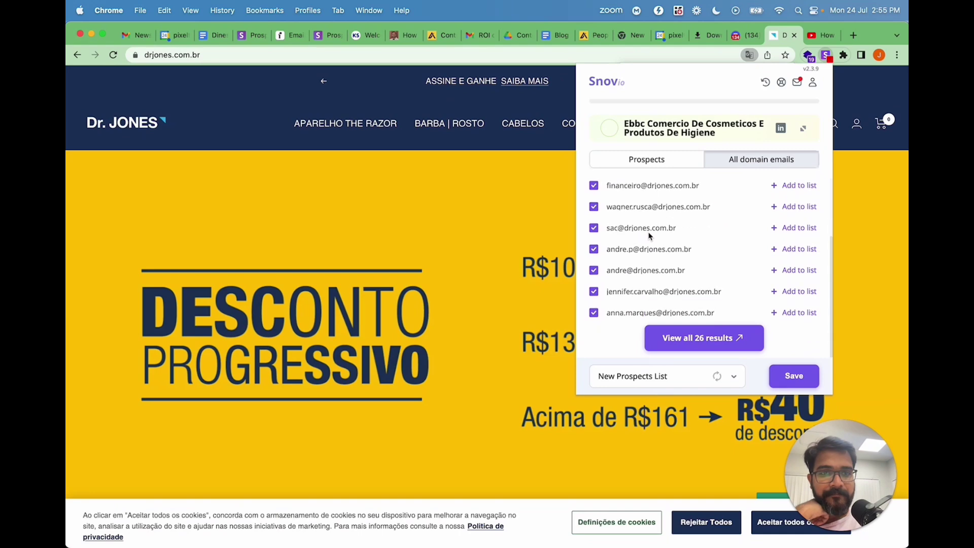
{"action": "left_click", "coordinate": [480, 207]}
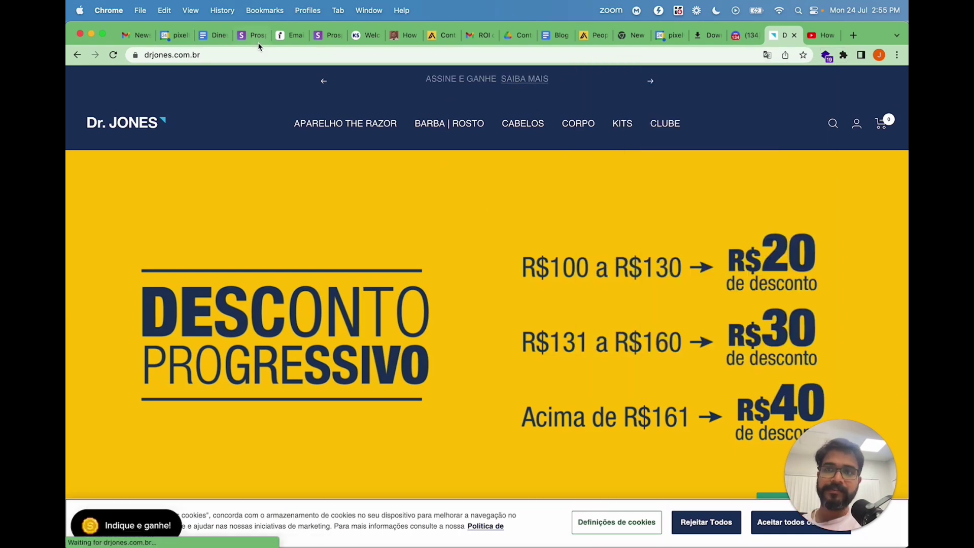
{"action": "left_click", "coordinate": [256, 55]}
{"action": "key", "text": "super+c"}
Search Google for "drjones.com.br founder" in a new tab, passing the reCAPTCHA check.
{"action": "left_click", "coordinate": [853, 35]}
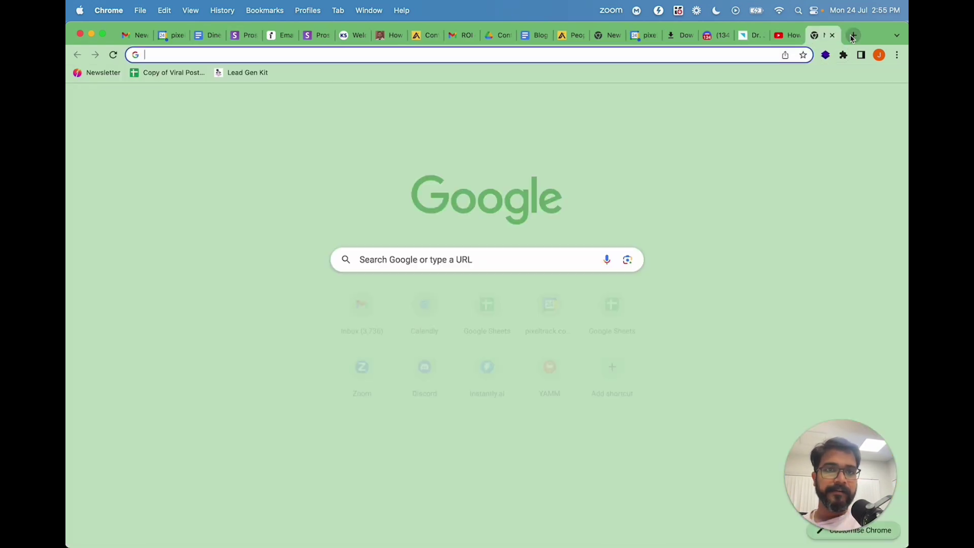
{"action": "key", "text": "super+v"}
{"action": "type", "text": "fo"}
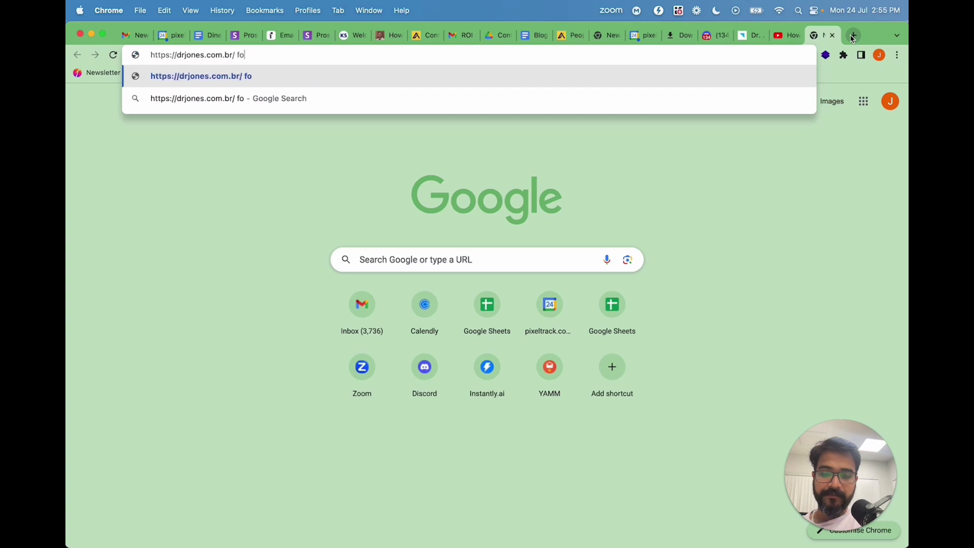
{"action": "type", "text": "under"}
{"action": "key", "text": "Return"}
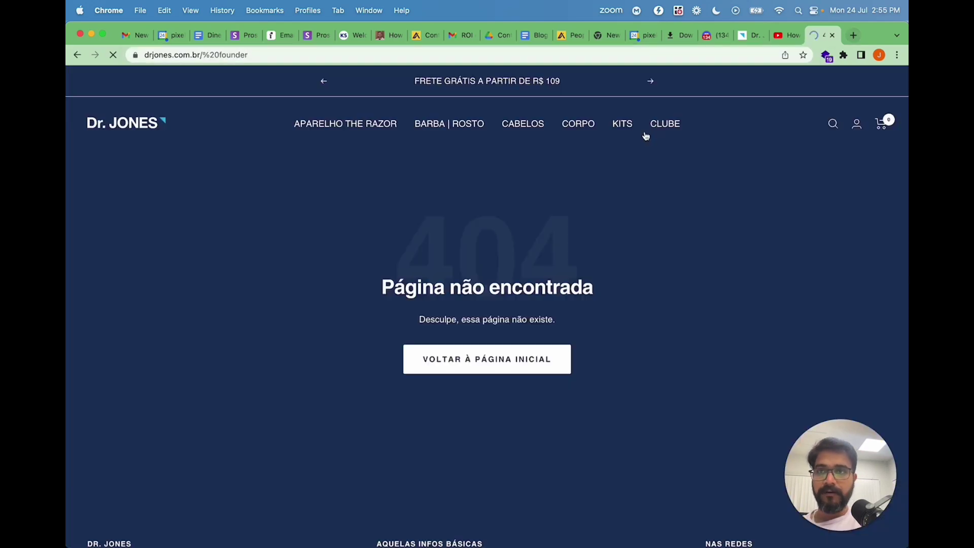
{"action": "left_click", "coordinate": [259, 54]}
{"action": "left_click_drag", "start_coordinate": [237, 54], "coordinate": [223, 54]}
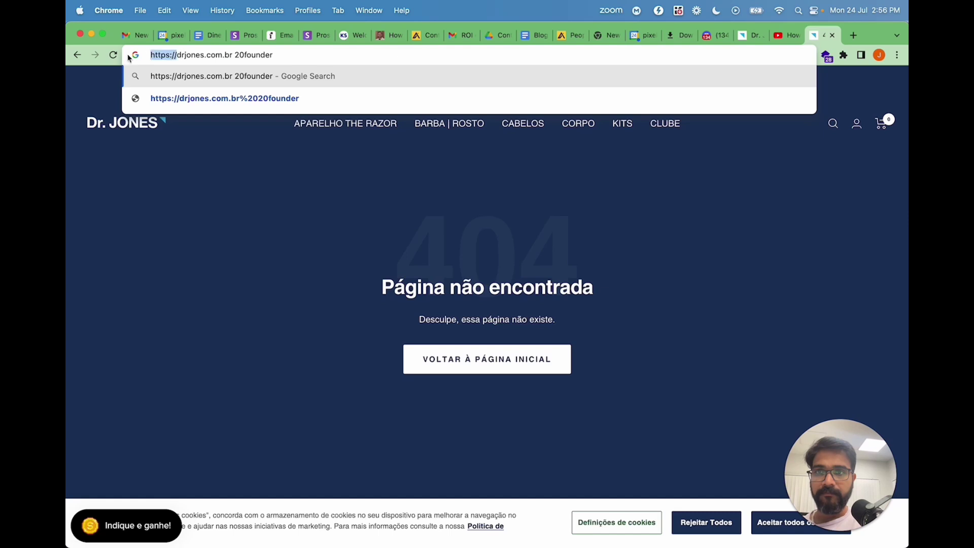
{"action": "key", "text": "BackSpace"}
{"action": "key", "text": "Return"}
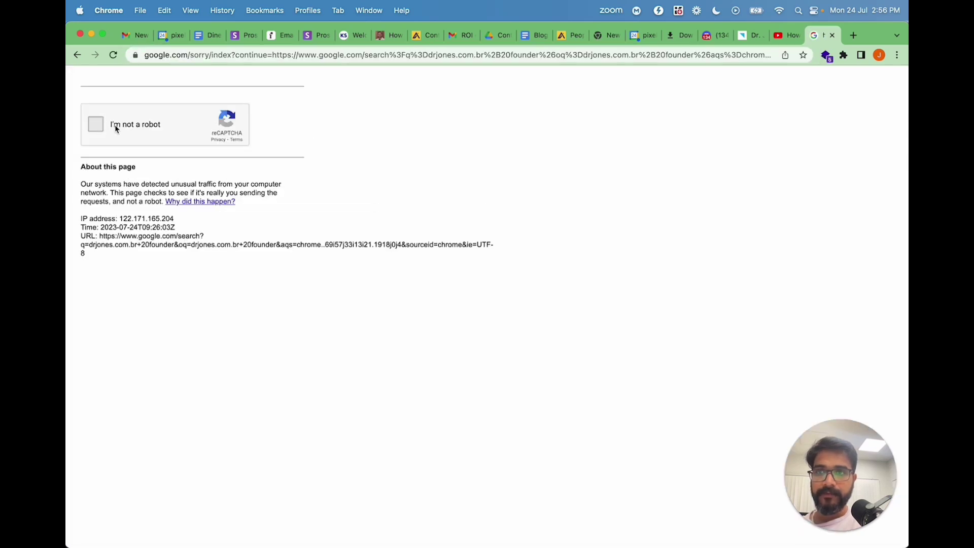
{"action": "left_click", "coordinate": [96, 125]}
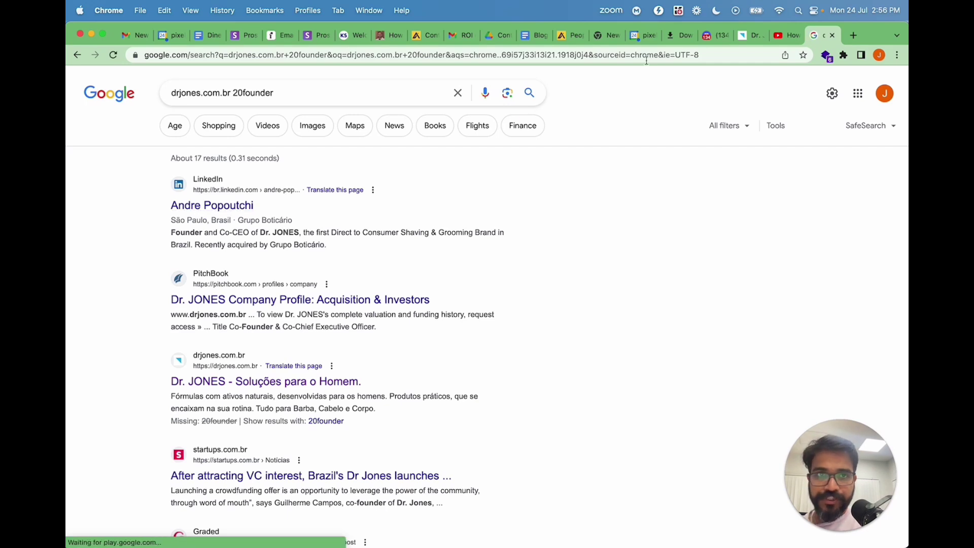
{"action": "left_click", "coordinate": [744, 36]}
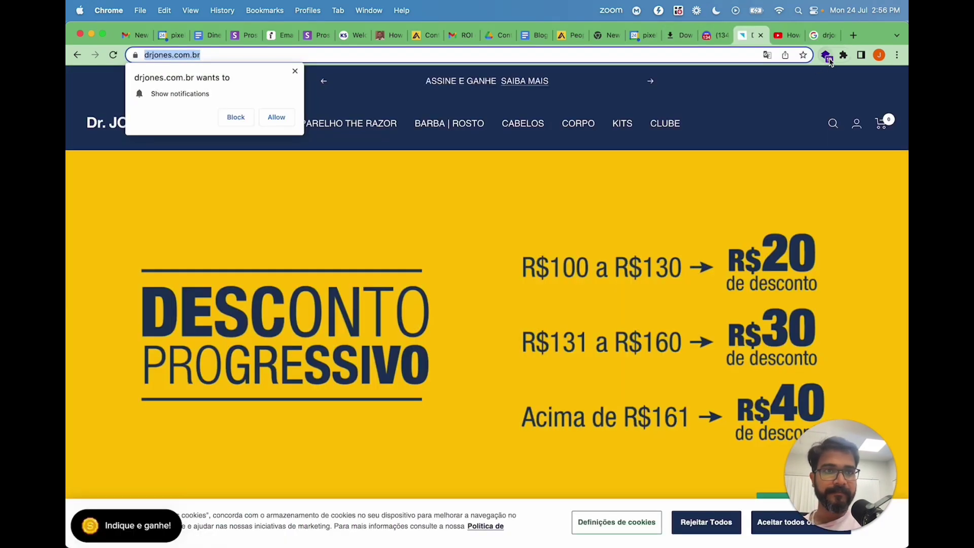
{"action": "left_click", "coordinate": [842, 55]}
{"action": "left_click", "coordinate": [749, 143]}
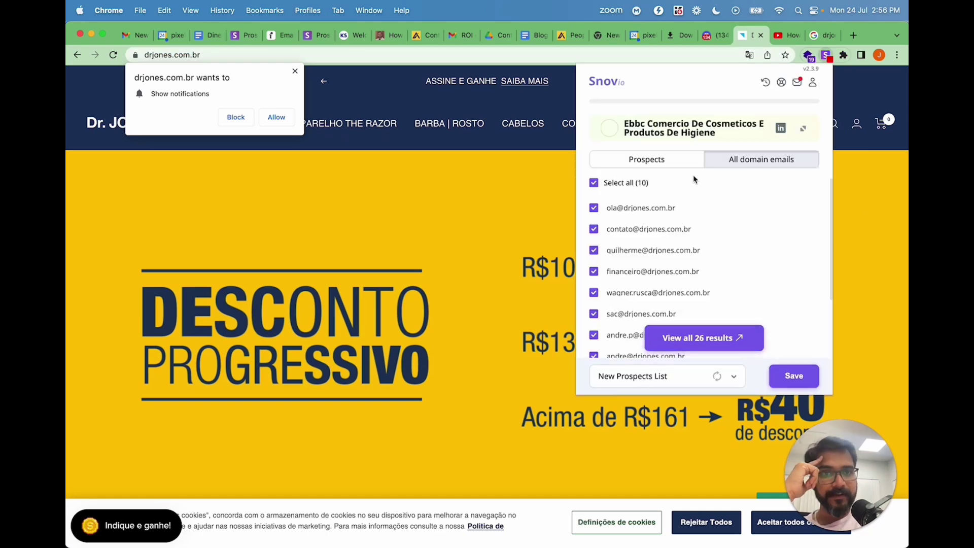
{"action": "scroll", "coordinate": [677, 233], "scroll_direction": "down", "scroll_amount": 2}
{"action": "scroll", "coordinate": [677, 232], "scroll_direction": "down", "scroll_amount": 3}
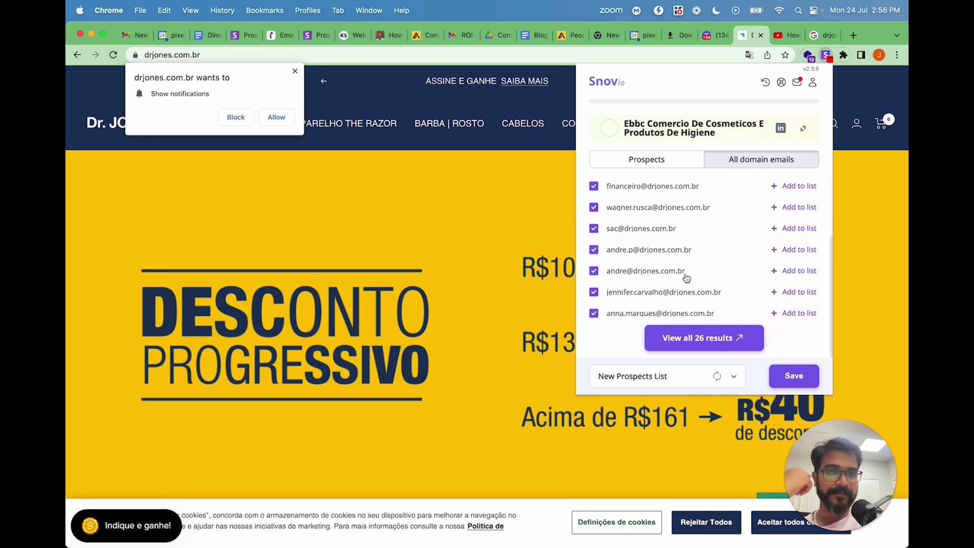
{"action": "scroll", "coordinate": [686, 277], "scroll_direction": "up", "scroll_amount": 1}
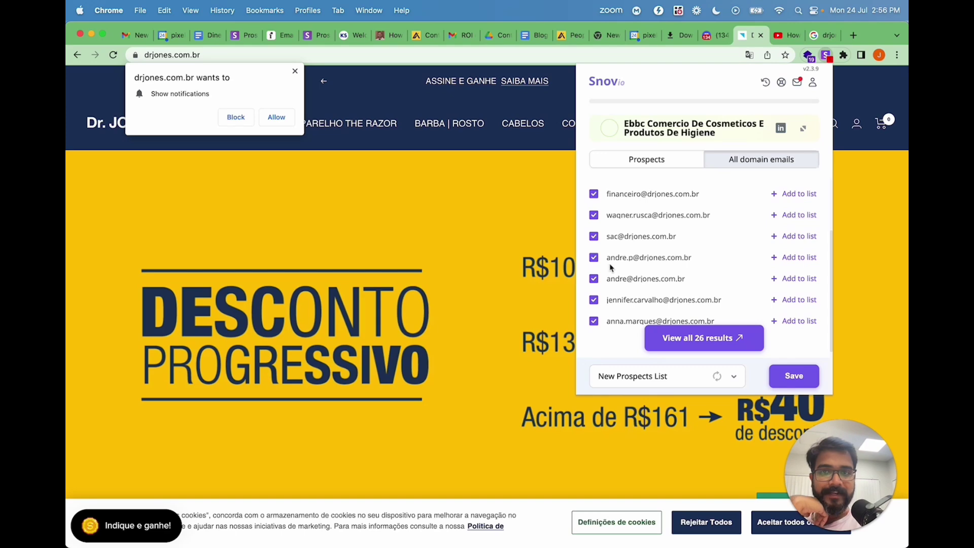
{"action": "left_click", "coordinate": [485, 272]}
{"action": "left_click", "coordinate": [486, 272]}
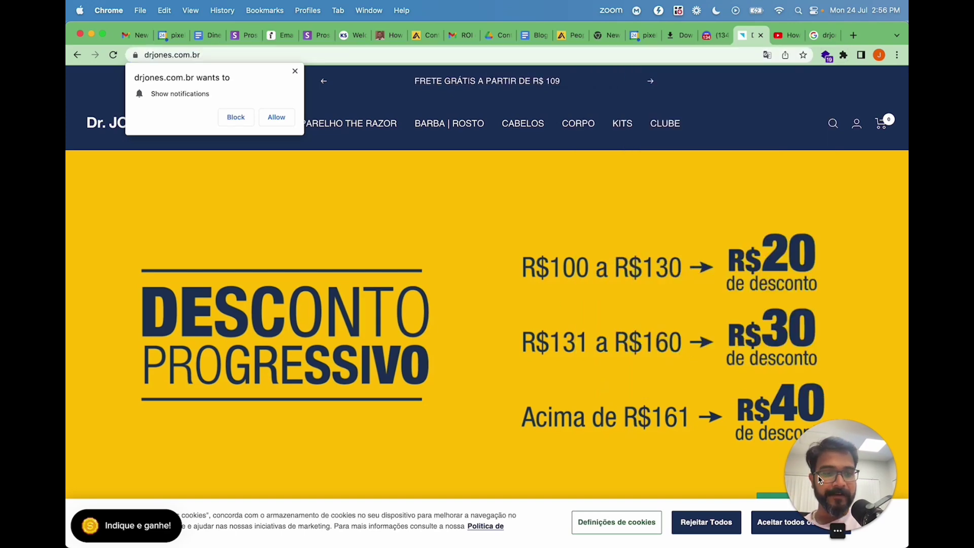
{"action": "left_click", "coordinate": [850, 530]}
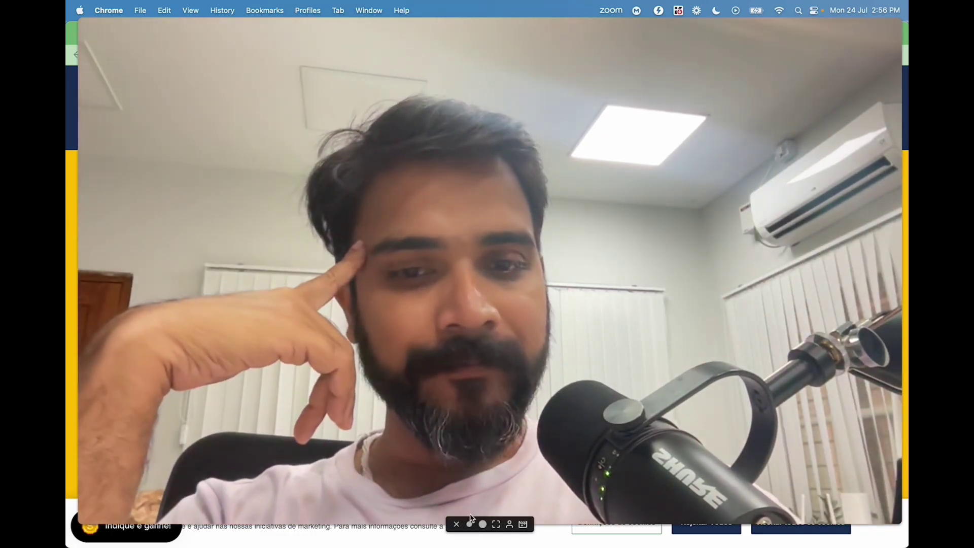
Start a 'site' search in Chrome's address bar on the store page.
{"action": "left_click", "coordinate": [475, 526]}
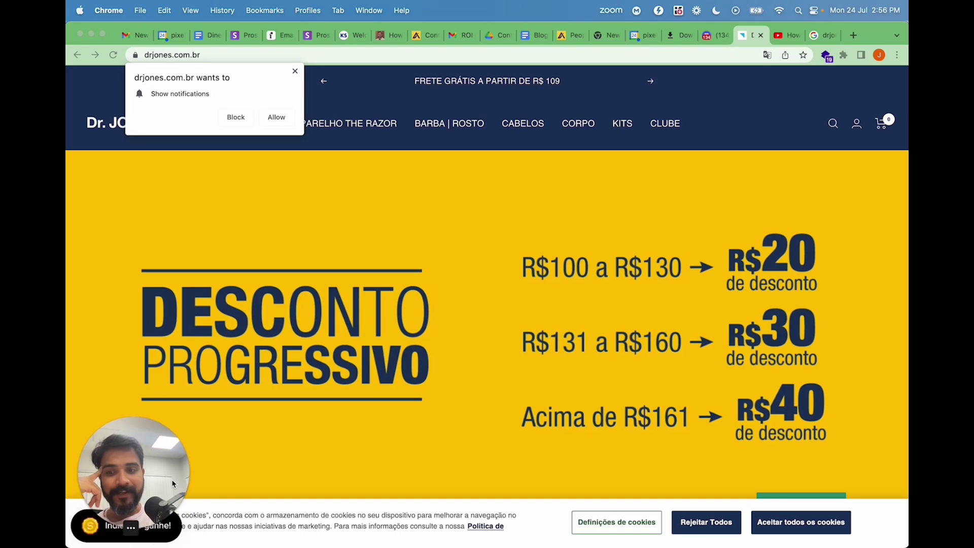
{"action": "left_click", "coordinate": [462, 54]}
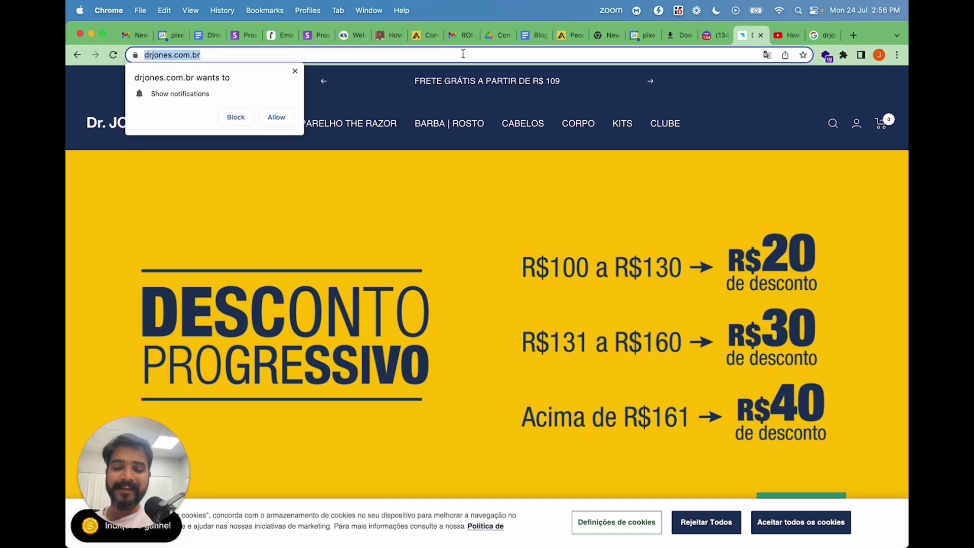
{"action": "type", "text": "site"}
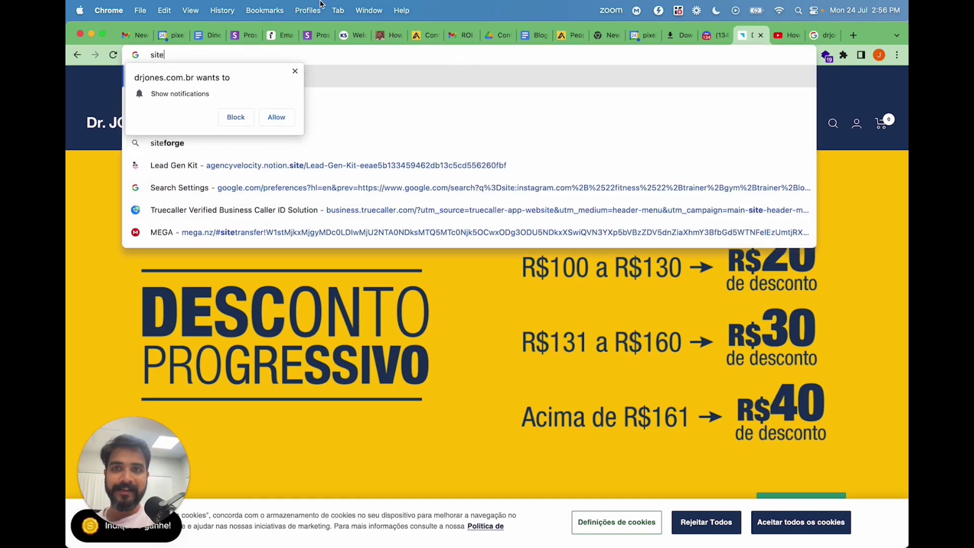
Switch to the Brave window showing Google results for site:crunchbase.com "series A" "contact email".
{"action": "left_click", "coordinate": [321, 5]}
{"action": "key", "text": "Escape"}
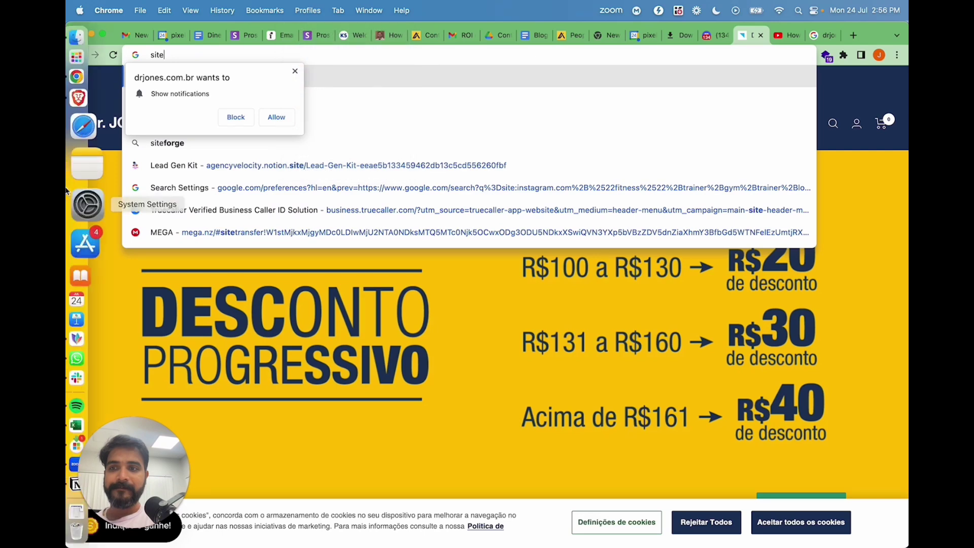
{"action": "left_click", "coordinate": [75, 146]}
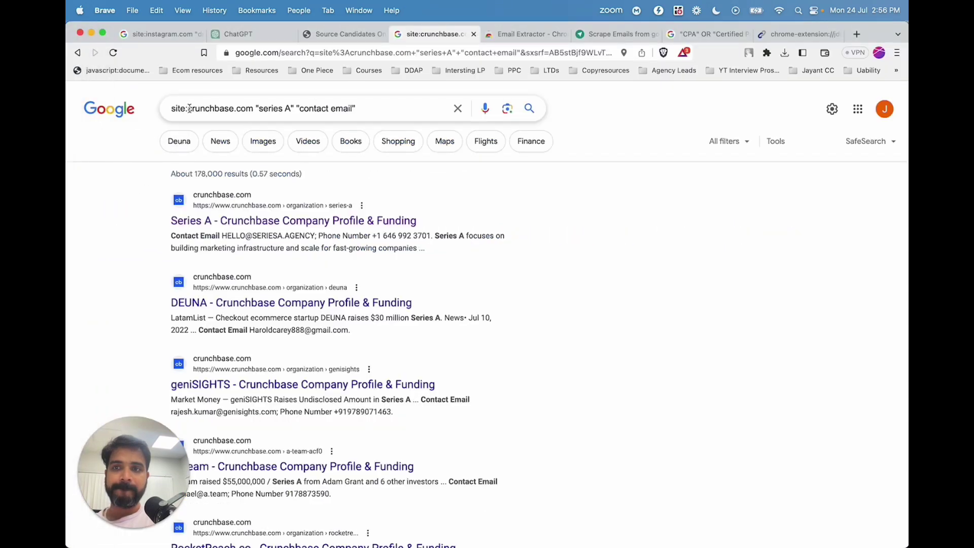
{"action": "left_click_drag", "start_coordinate": [188, 108], "coordinate": [456, 108]}
{"action": "type", "text": "yelp"}
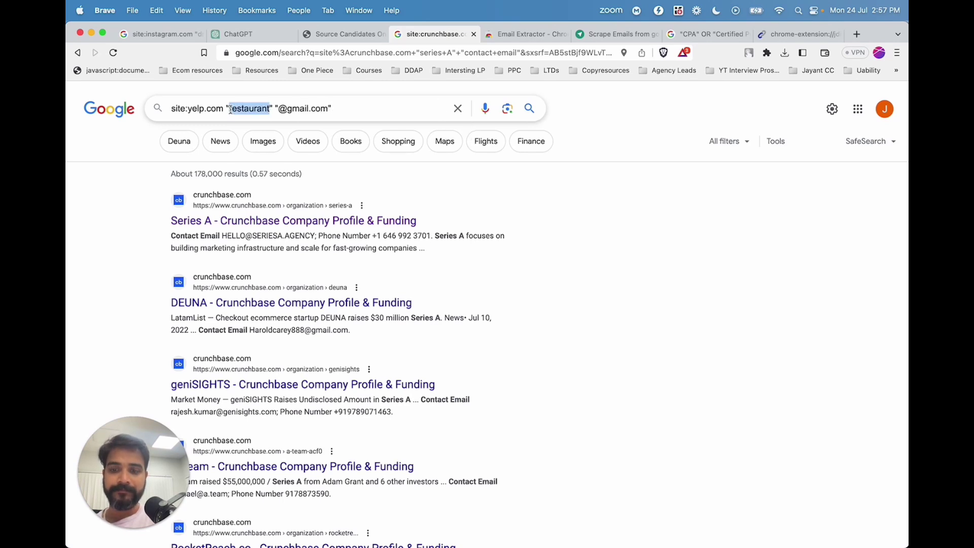
{"action": "type", "text": "spa"}
{"action": "key", "text": "Return"}
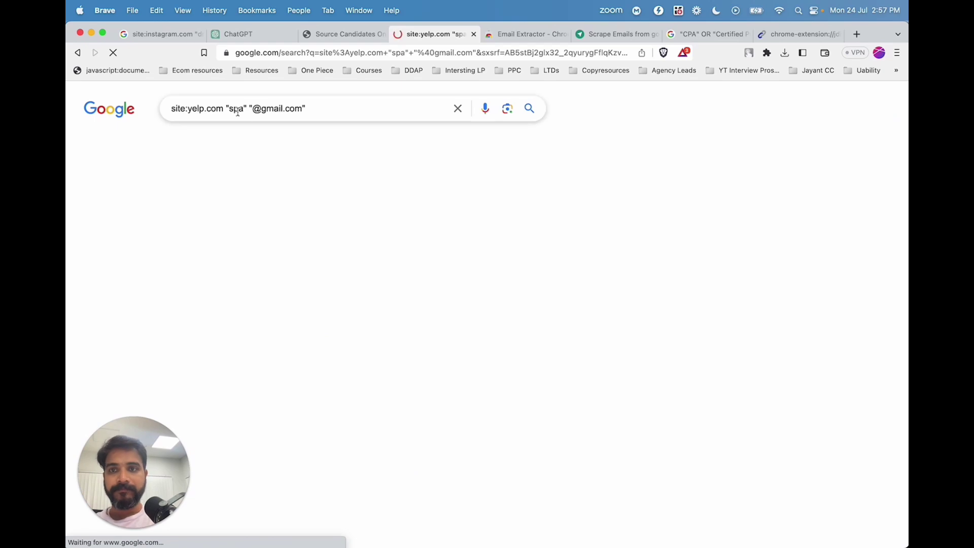
{"action": "scroll", "coordinate": [269, 281], "scroll_direction": "down", "scroll_amount": 2}
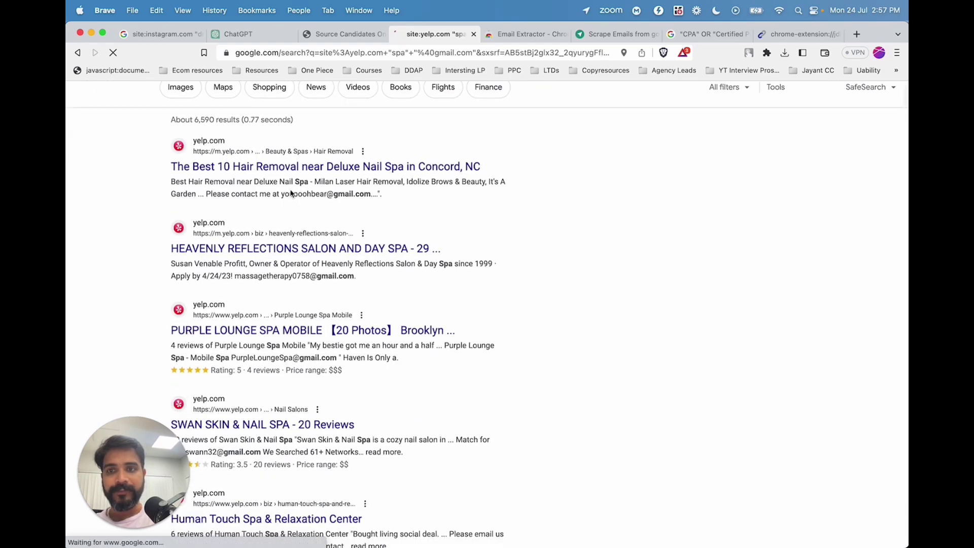
{"action": "scroll", "coordinate": [315, 246], "scroll_direction": "down", "scroll_amount": 3}
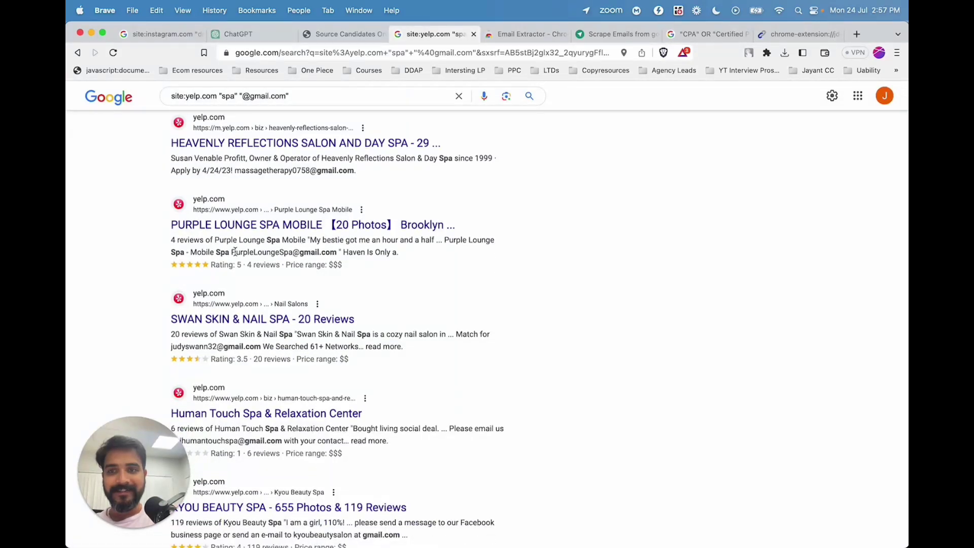
{"action": "left_click_drag", "start_coordinate": [236, 252], "coordinate": [338, 252]}
{"action": "scroll", "coordinate": [336, 254], "scroll_direction": "down", "scroll_amount": 3}
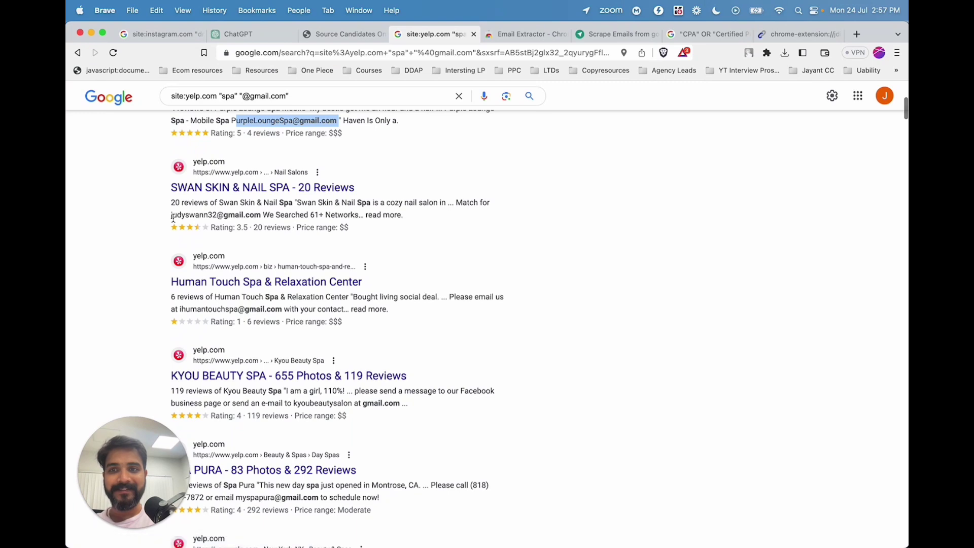
{"action": "left_click_drag", "start_coordinate": [171, 215], "coordinate": [260, 215]}
{"action": "scroll", "coordinate": [262, 218], "scroll_direction": "down", "scroll_amount": 2}
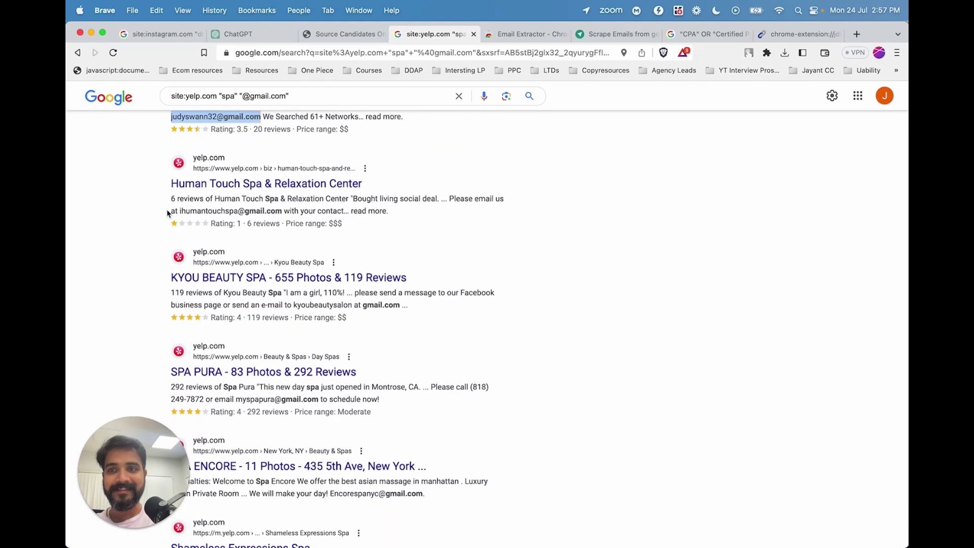
{"action": "left_click", "coordinate": [165, 230]}
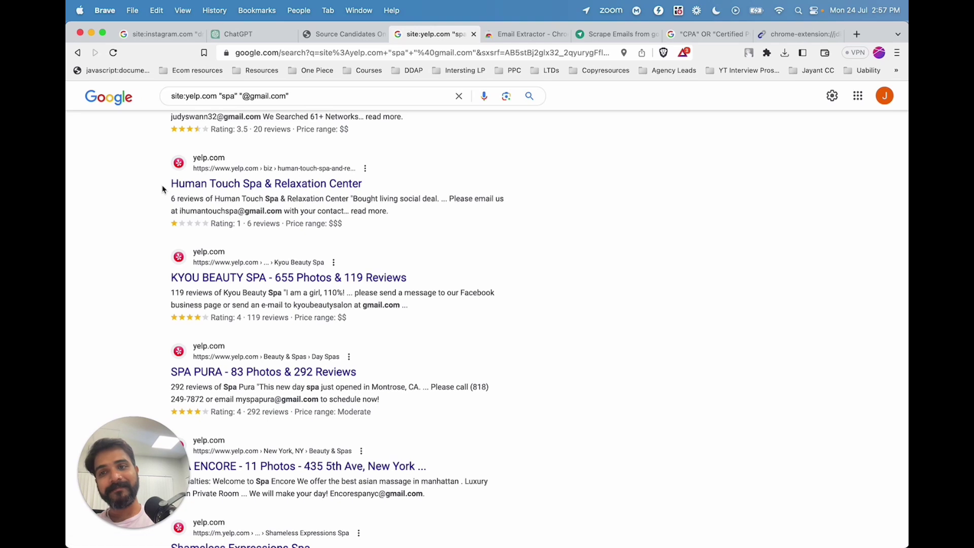
{"action": "left_click_drag", "start_coordinate": [281, 212], "coordinate": [195, 216]}
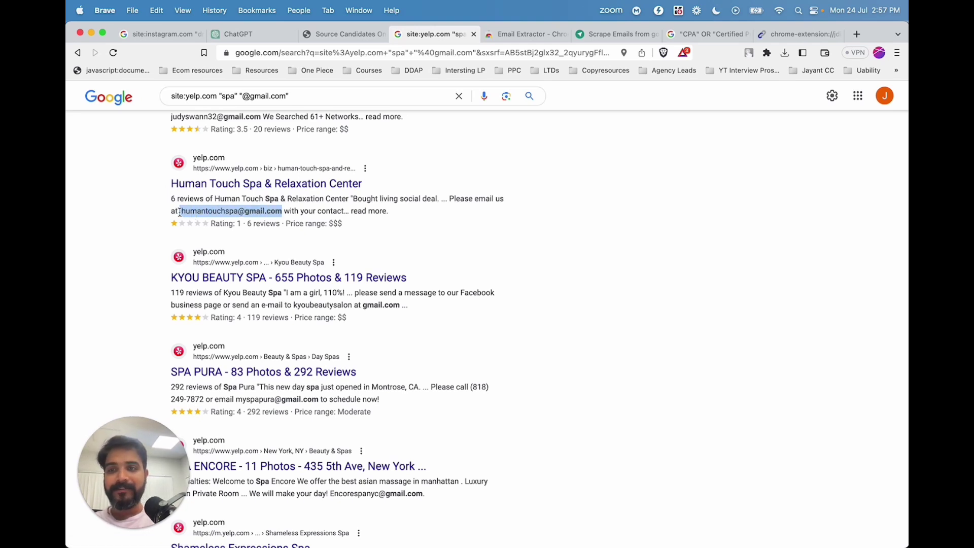
{"action": "left_click", "coordinate": [152, 241]}
{"action": "scroll", "coordinate": [151, 239], "scroll_direction": "down", "scroll_amount": 1}
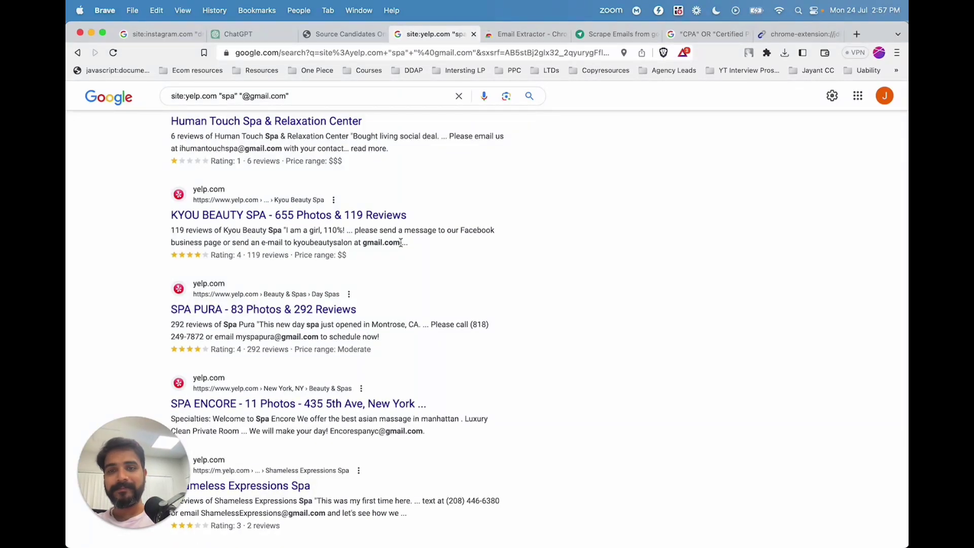
{"action": "scroll", "coordinate": [355, 334], "scroll_direction": "down", "scroll_amount": 1}
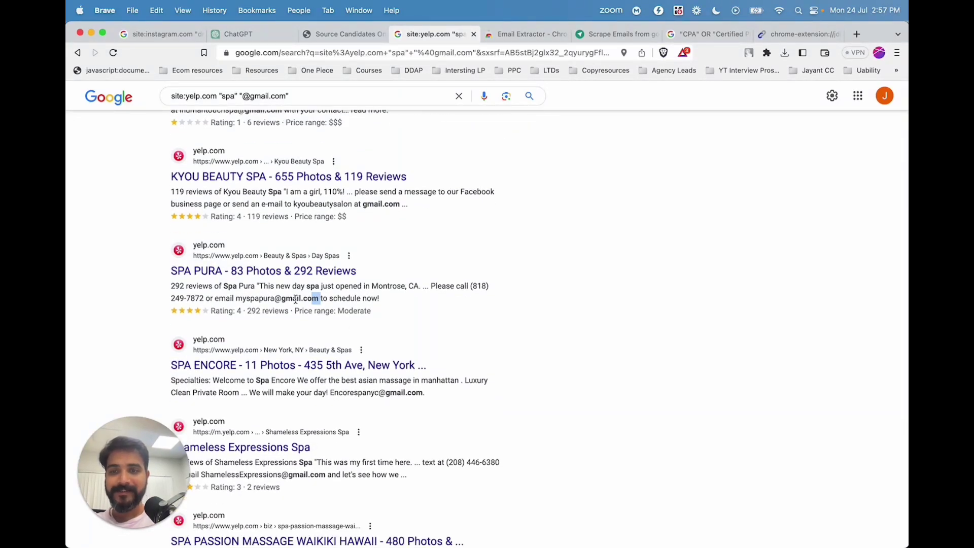
{"action": "left_click_drag", "start_coordinate": [296, 299], "coordinate": [235, 299]}
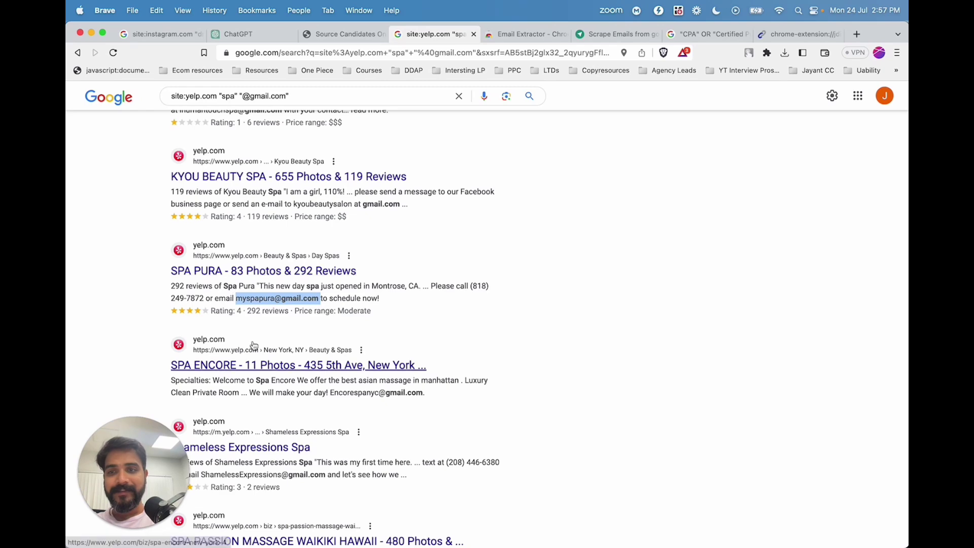
{"action": "scroll", "coordinate": [471, 308], "scroll_direction": "up", "scroll_amount": 1}
{"action": "scroll", "coordinate": [471, 308], "scroll_direction": "up", "scroll_amount": 10}
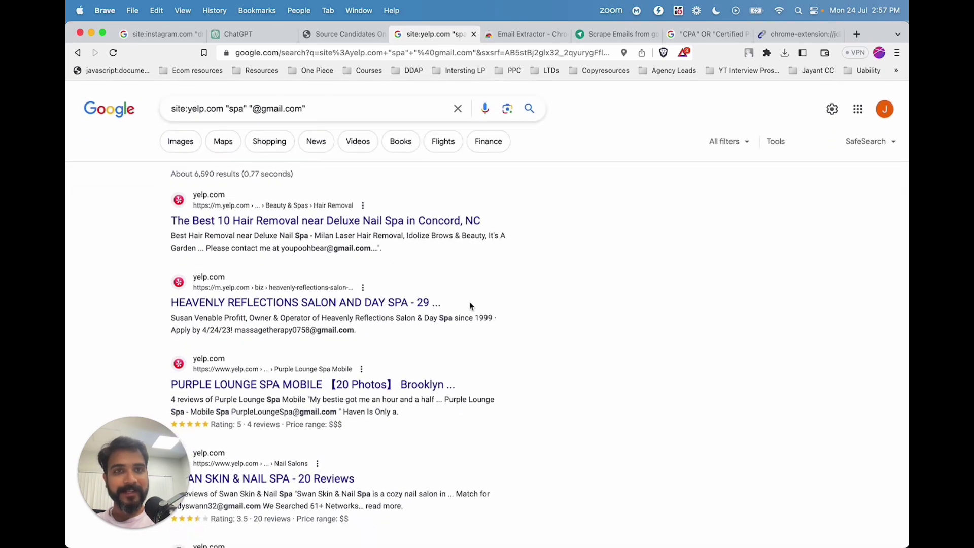